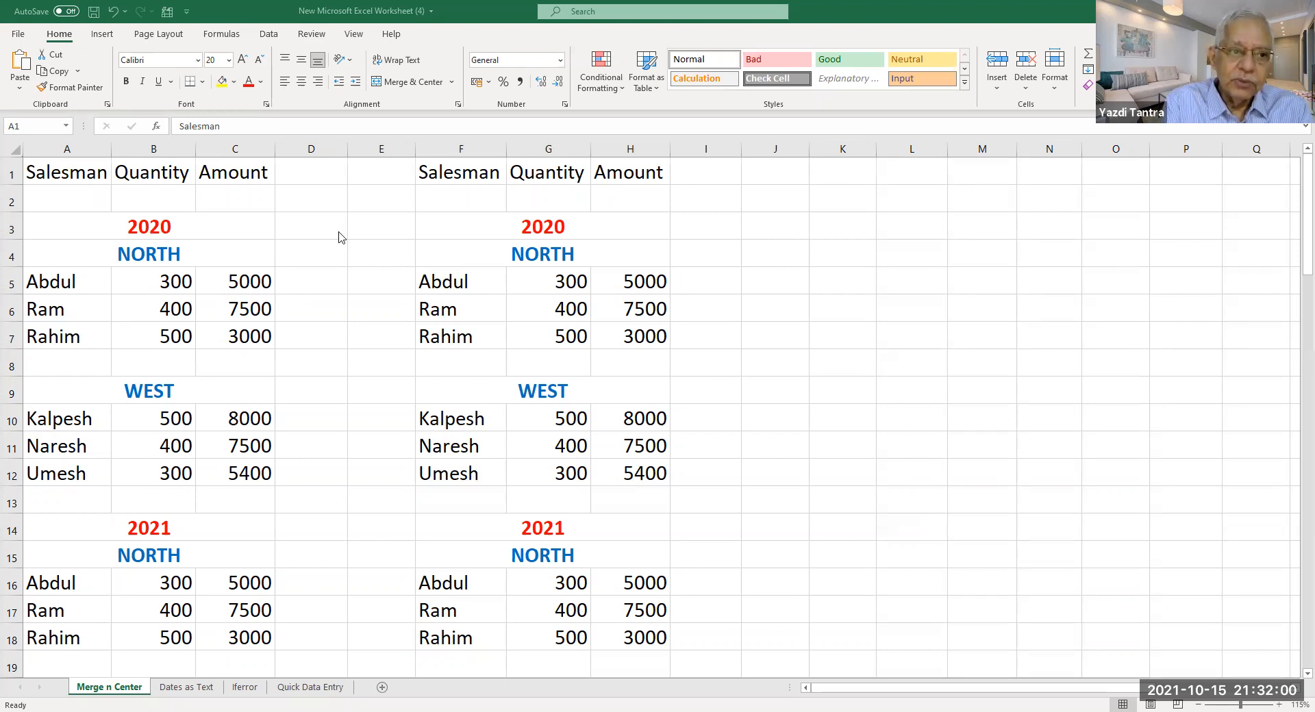
Inspect the existing merged NORTH and 2020 heading cells.
click(156, 258)
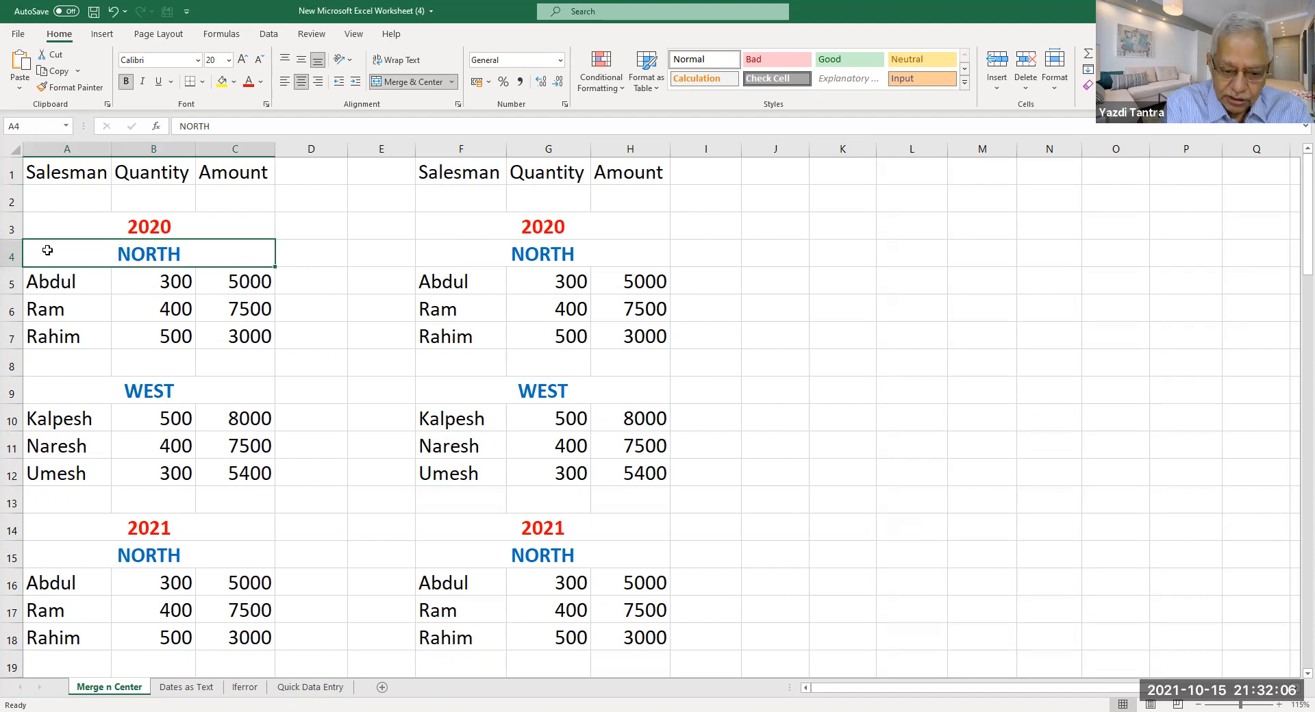
click(152, 228)
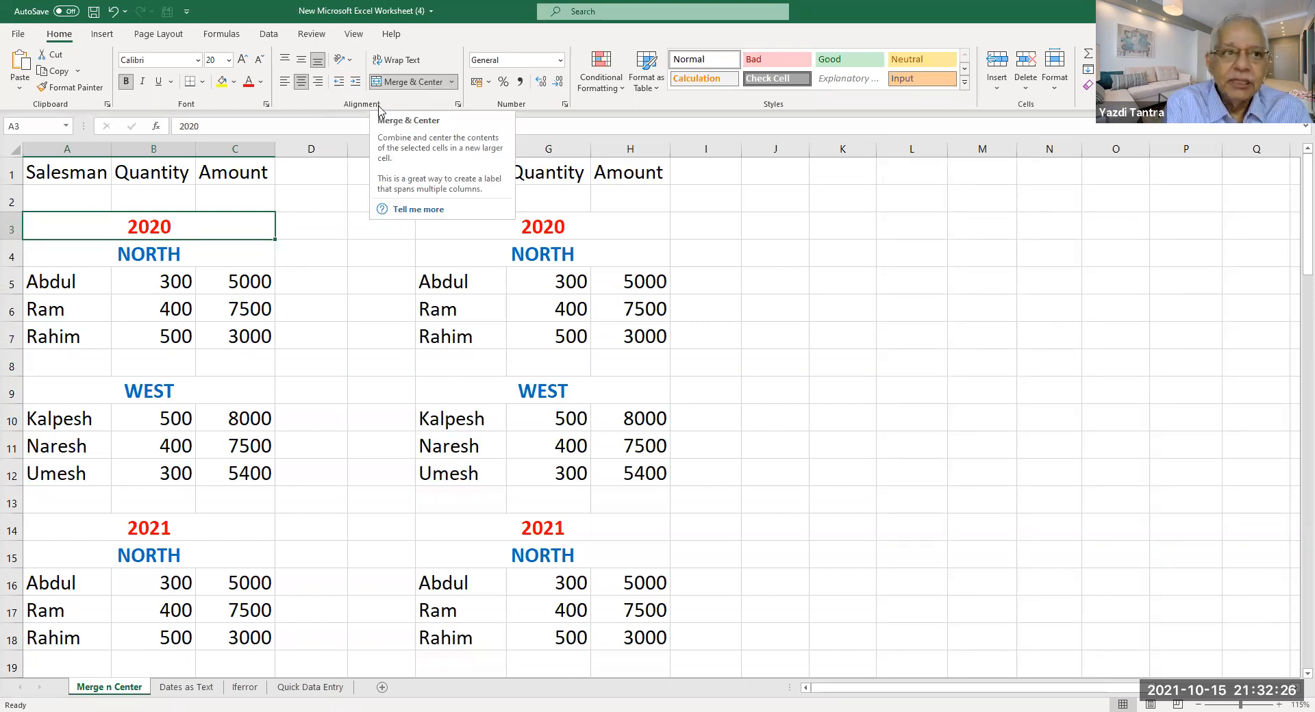
click(664, 43)
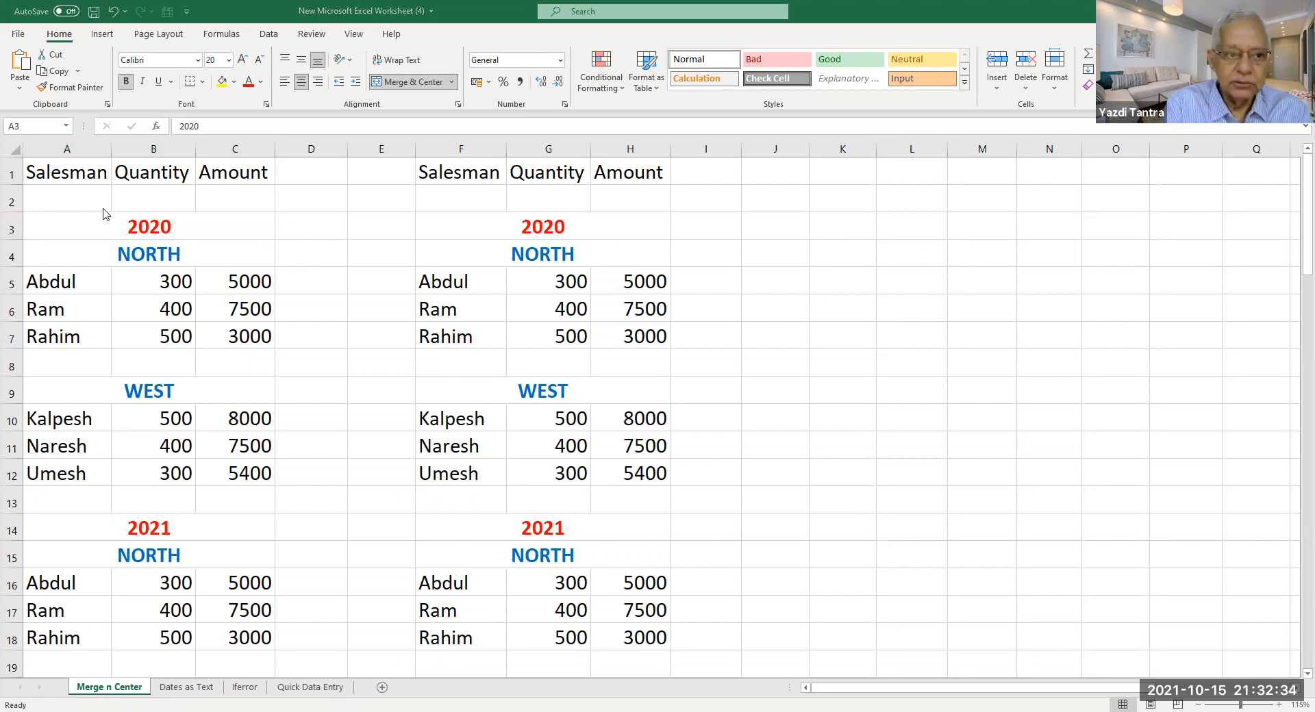
click(155, 232)
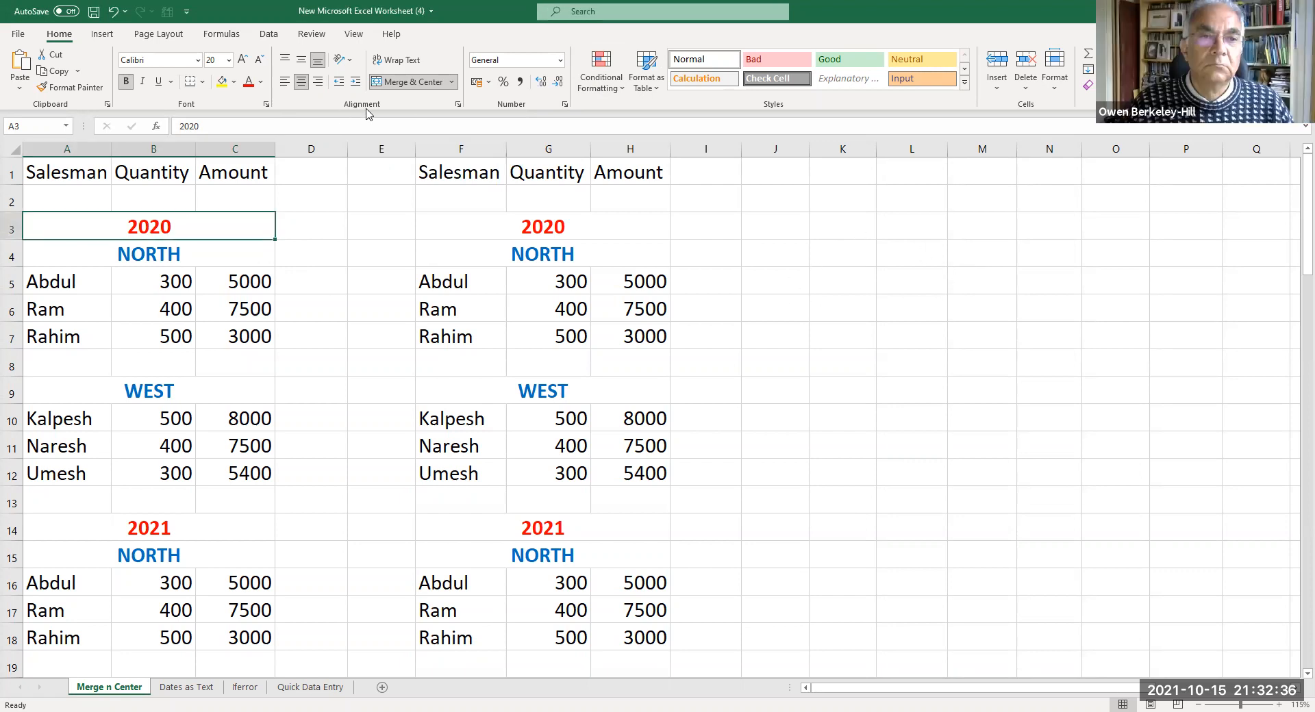
Enter 2020 in J3 and merge and centre it across J3:L3.
click(794, 228)
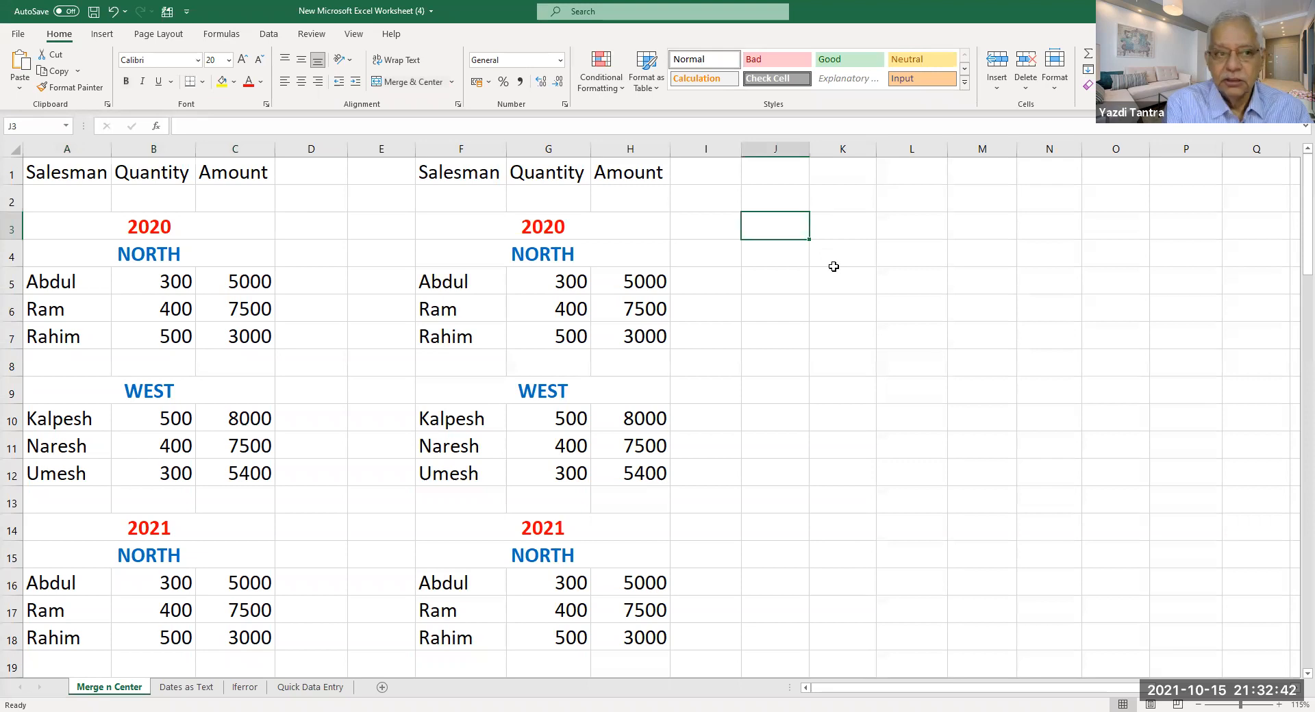
text(2020)
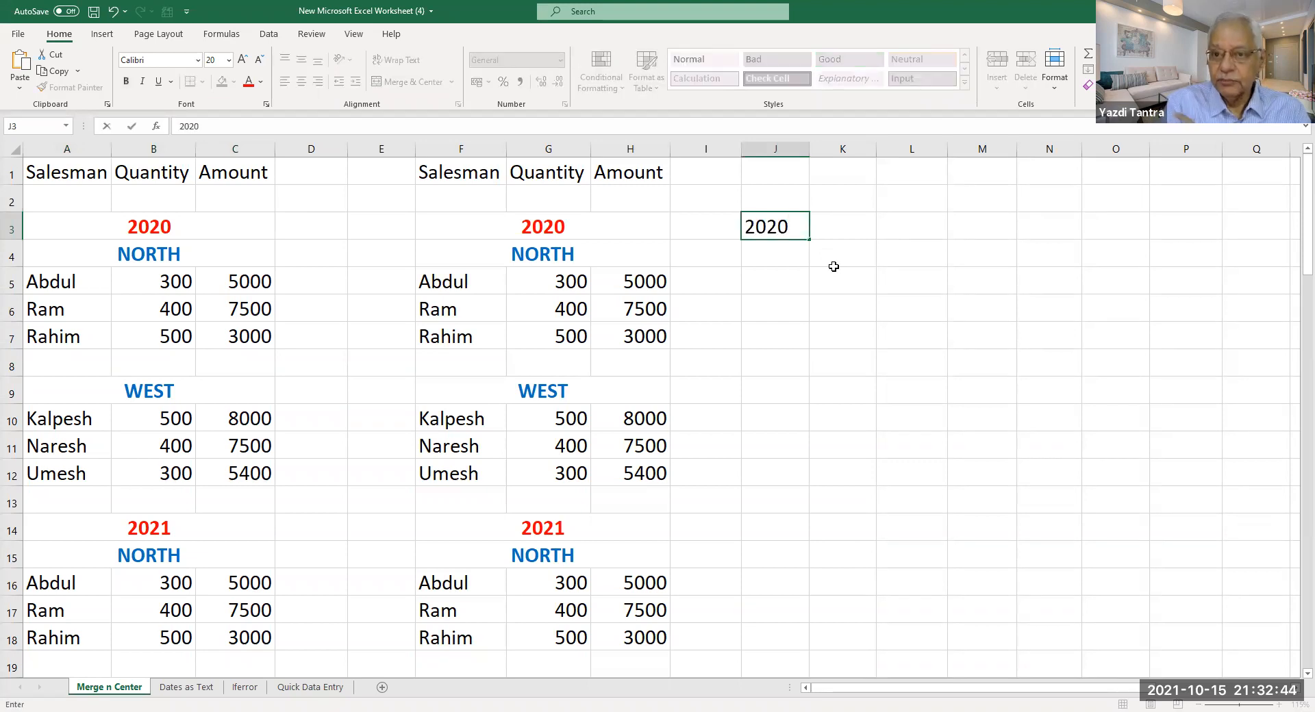
key(Return)
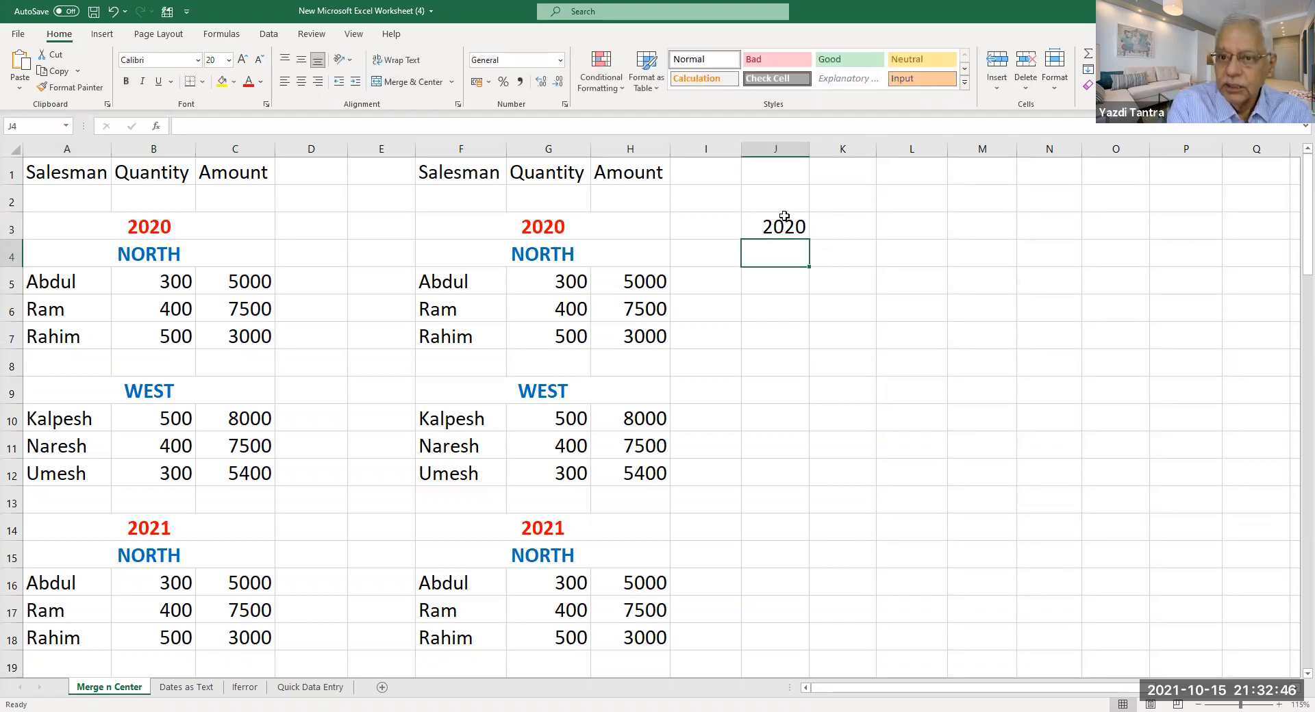
click(783, 228)
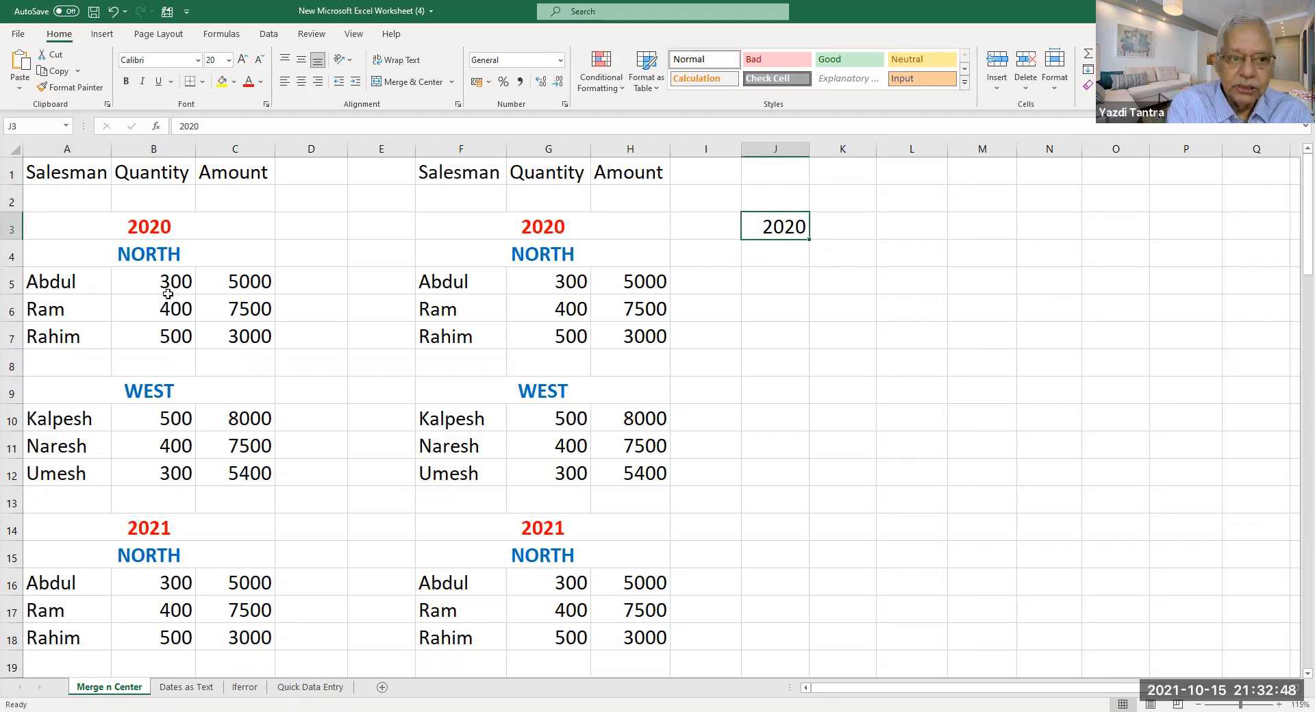
drag(780, 230, 918, 234)
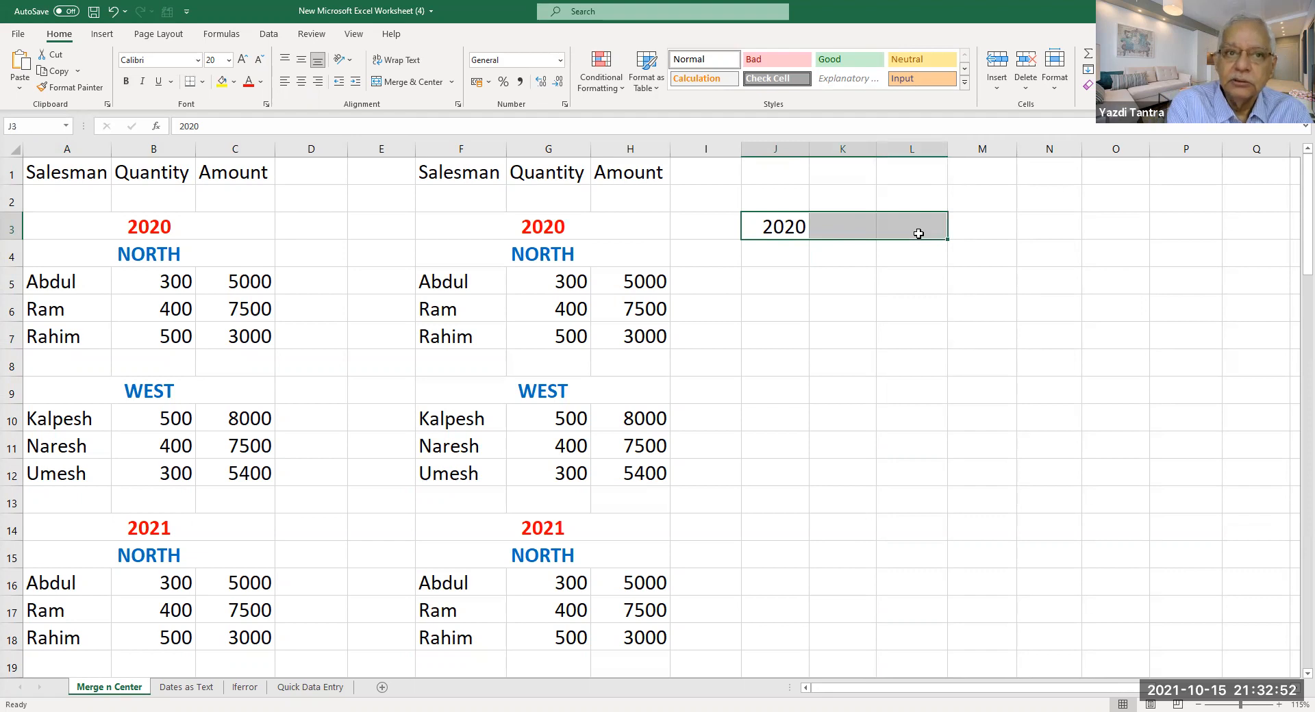
click(411, 82)
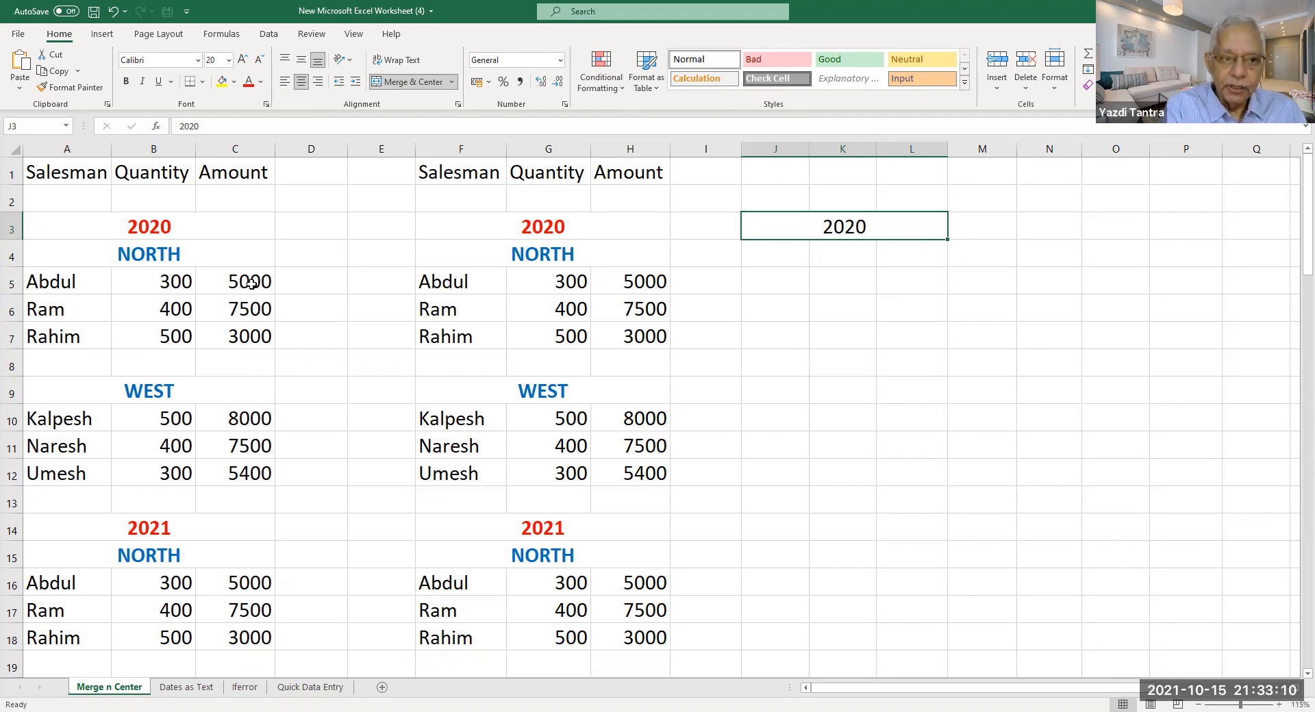
drag(251, 283, 252, 394)
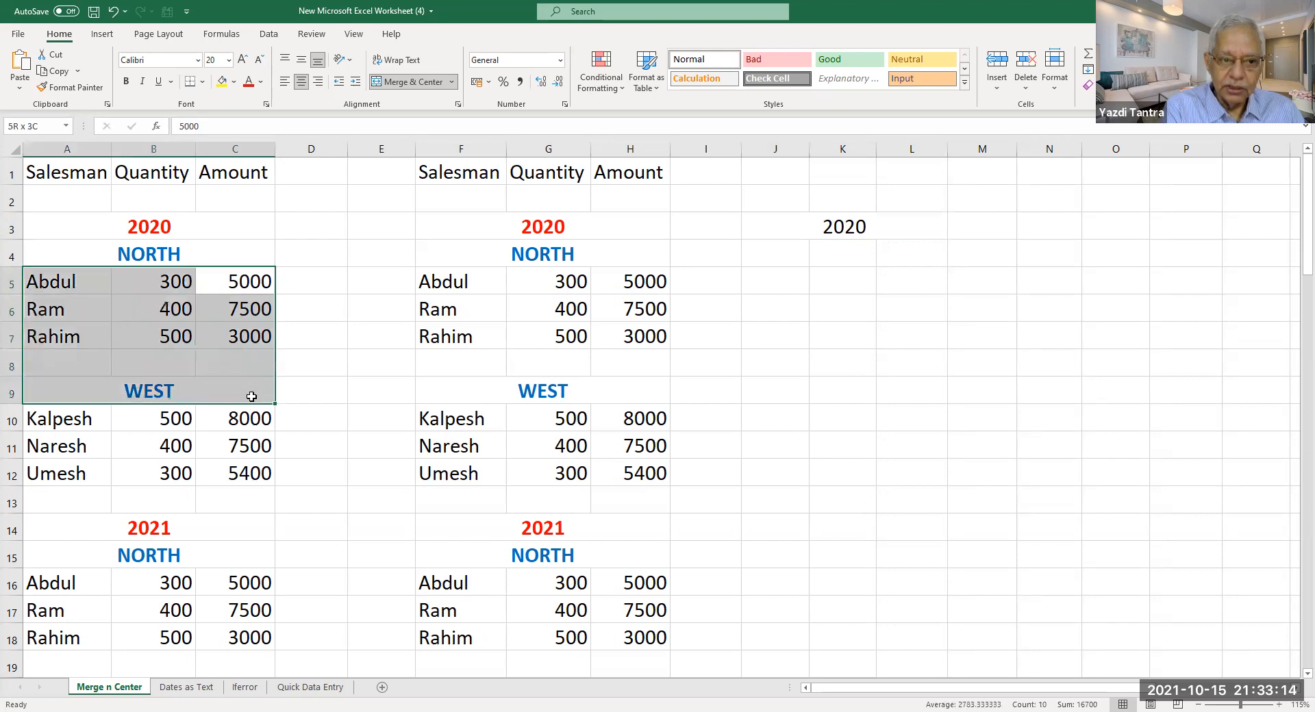
drag(252, 395, 237, 462)
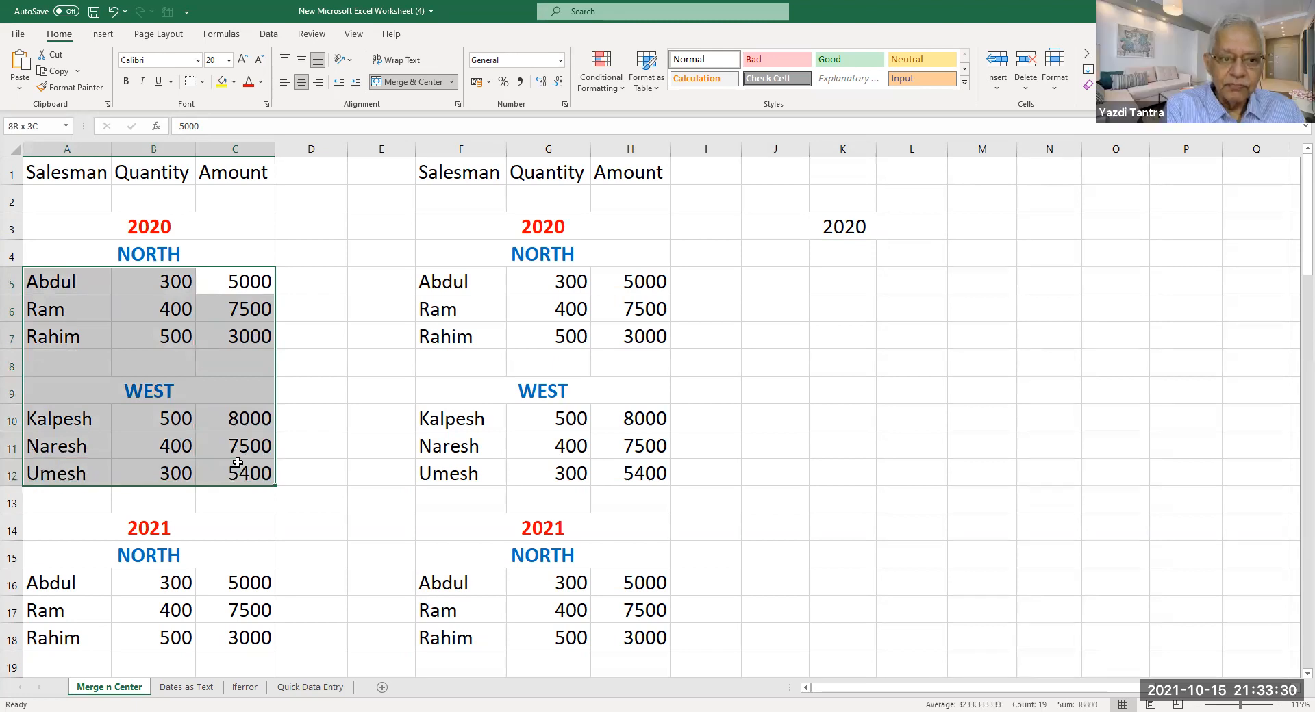
drag(238, 462, 238, 463)
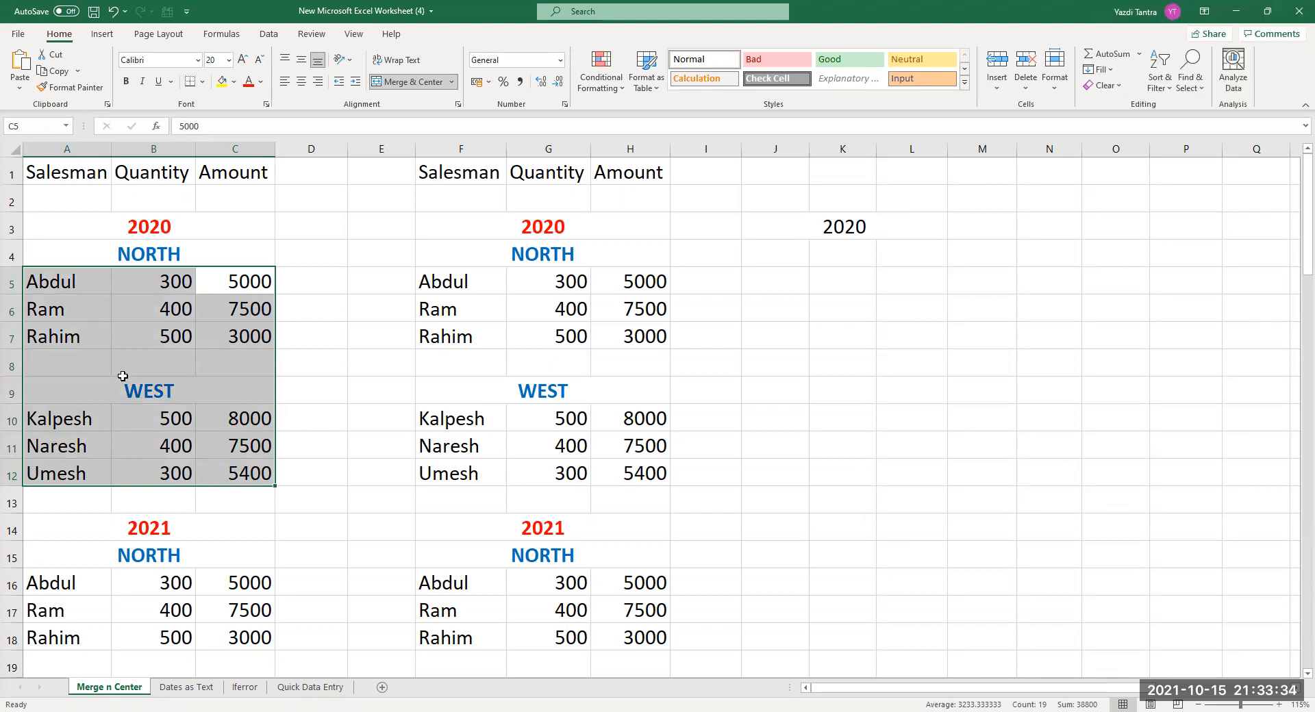
click(147, 399)
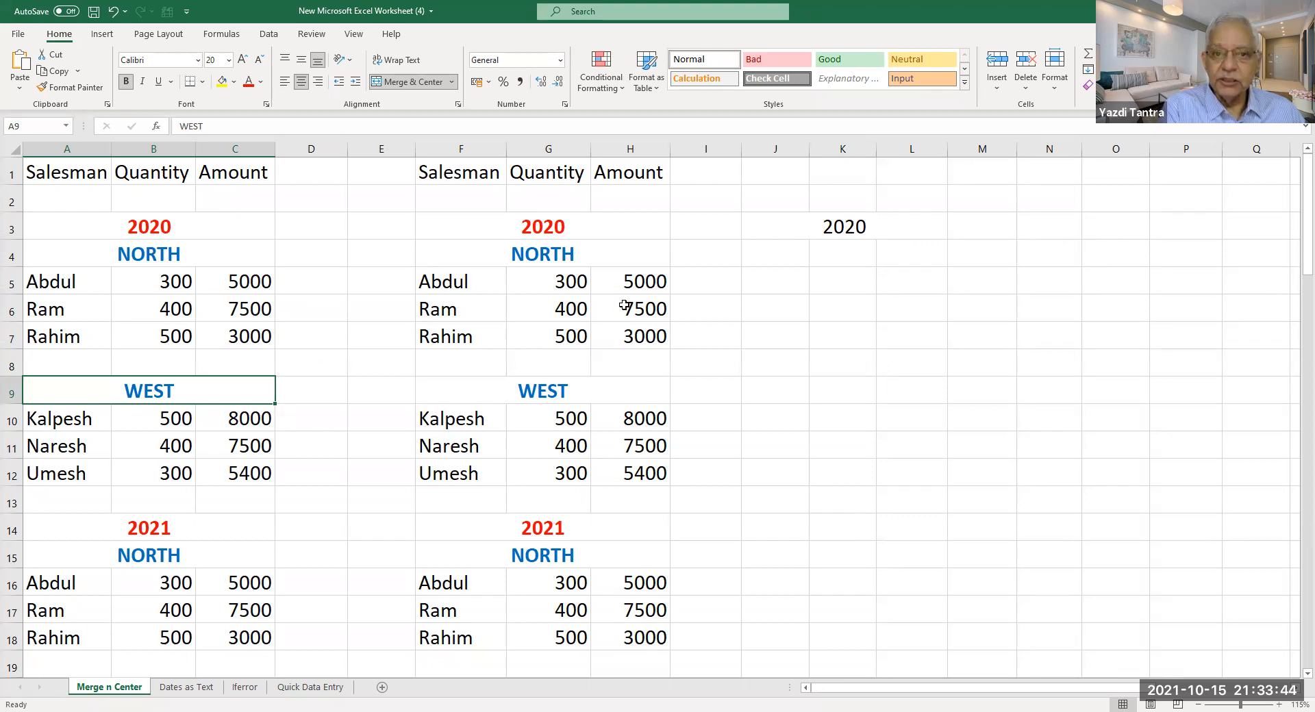
click(845, 229)
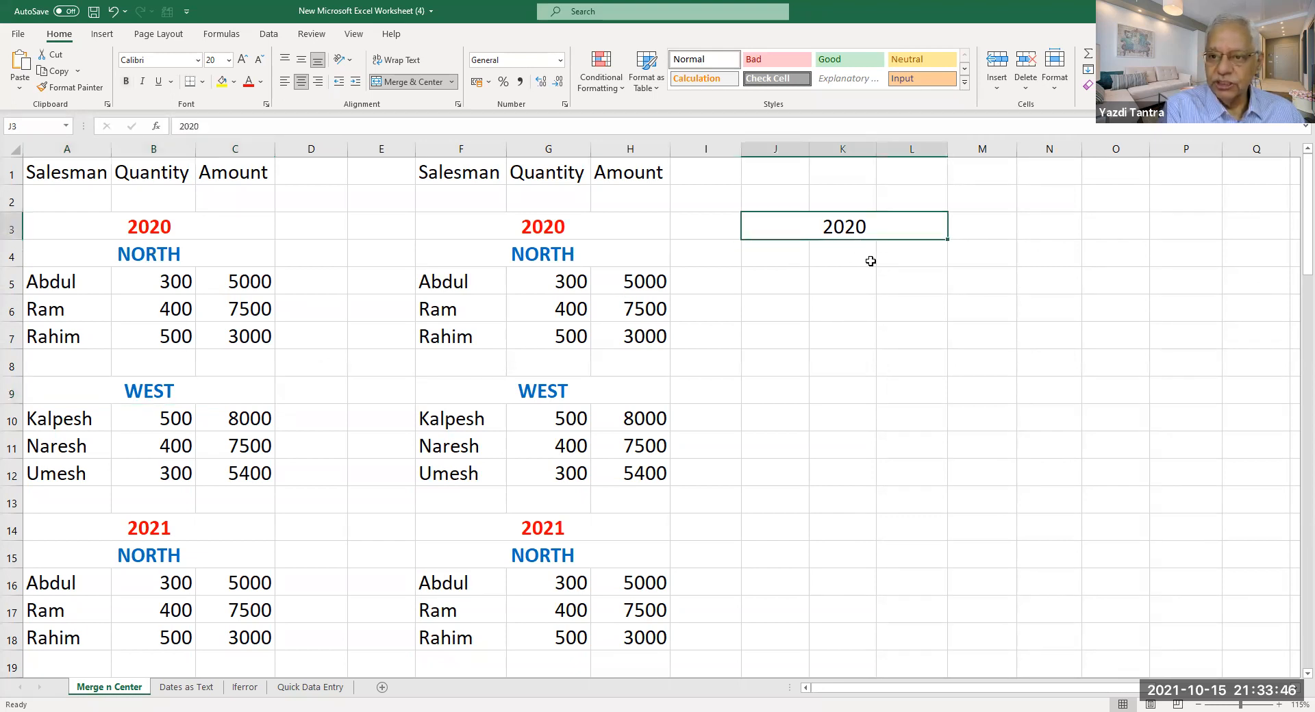
Unmerge J3:L3 and centre 2020 across the three cells with Center Across Selection.
click(453, 84)
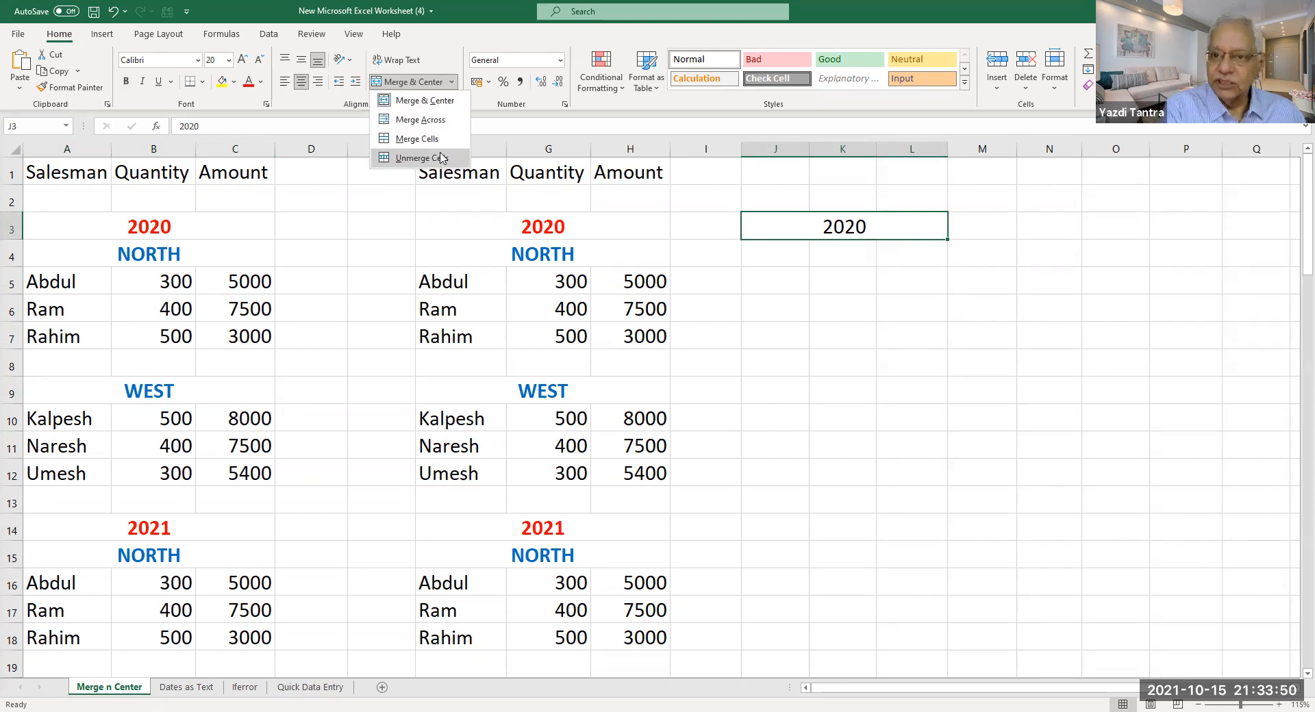
click(442, 158)
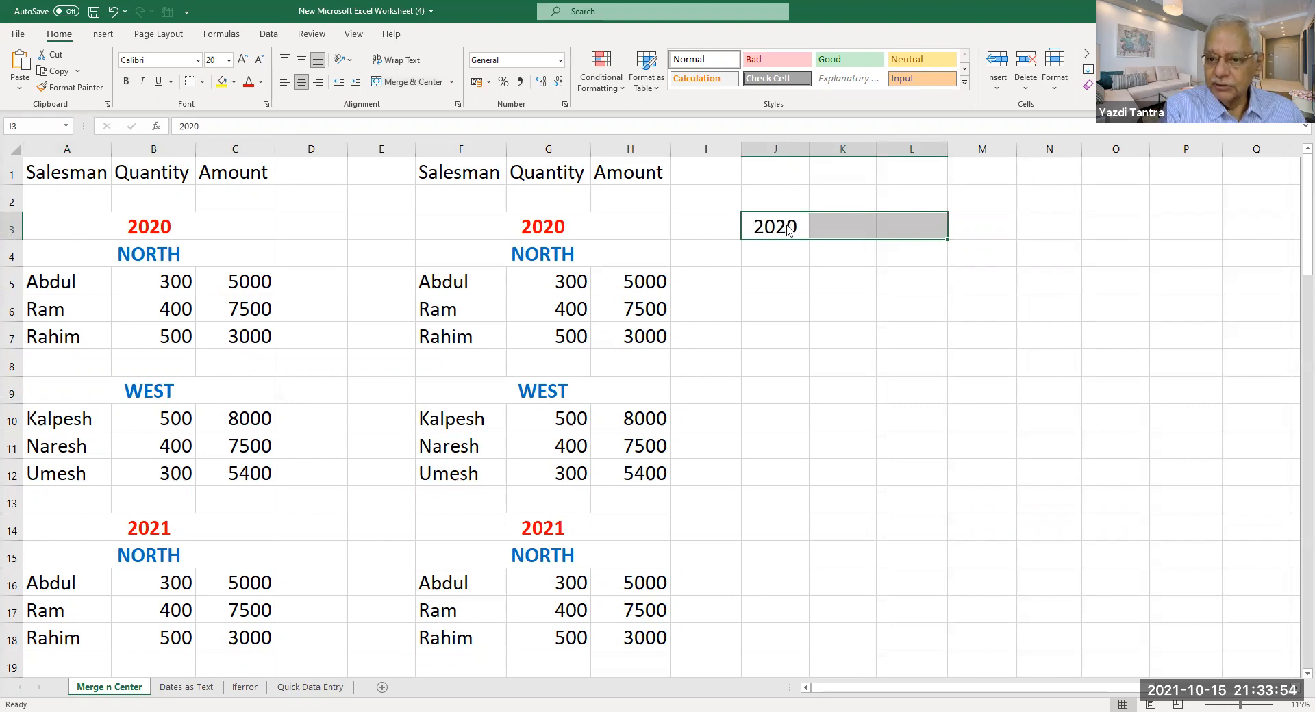
right_click(789, 230)
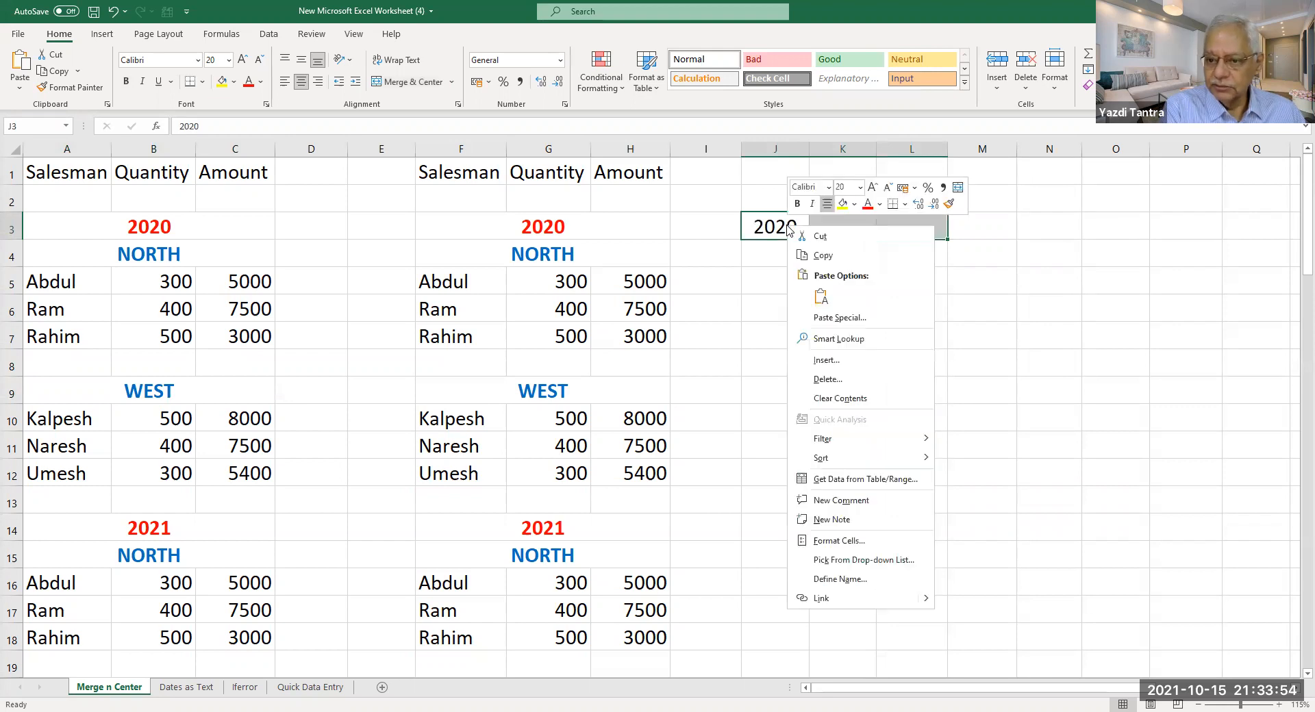
click(878, 544)
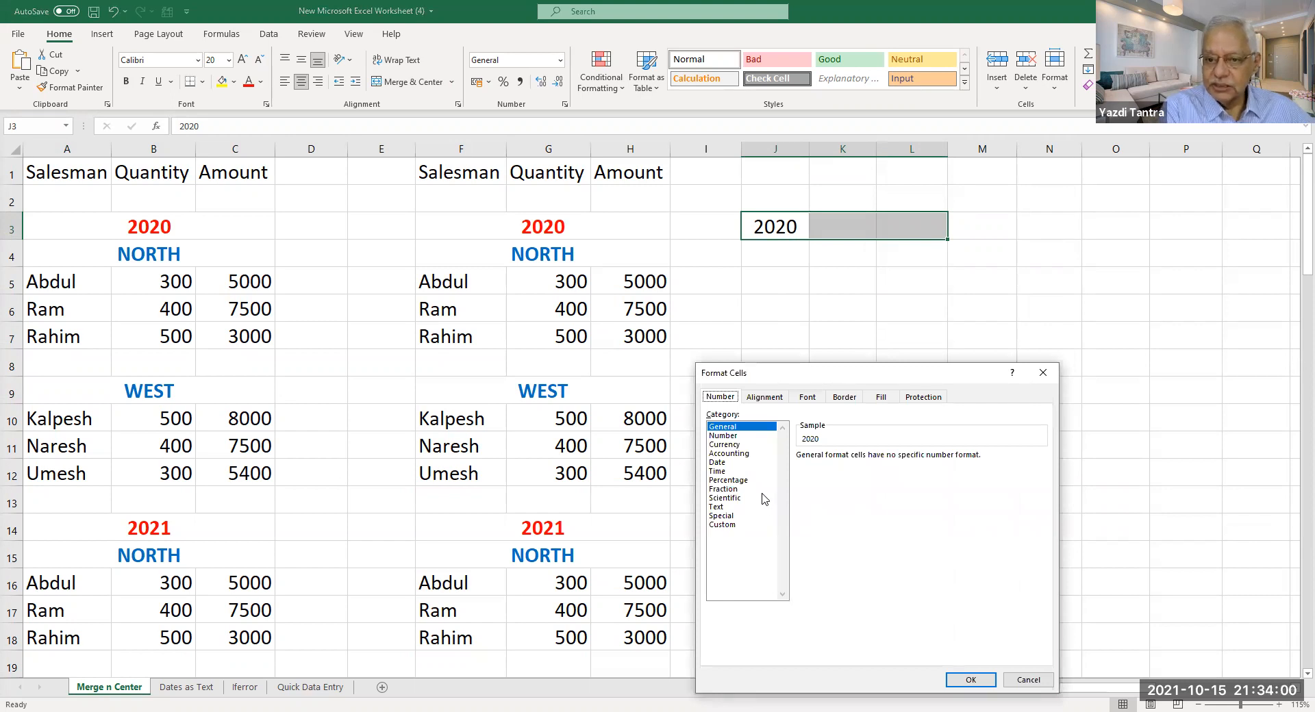
click(764, 399)
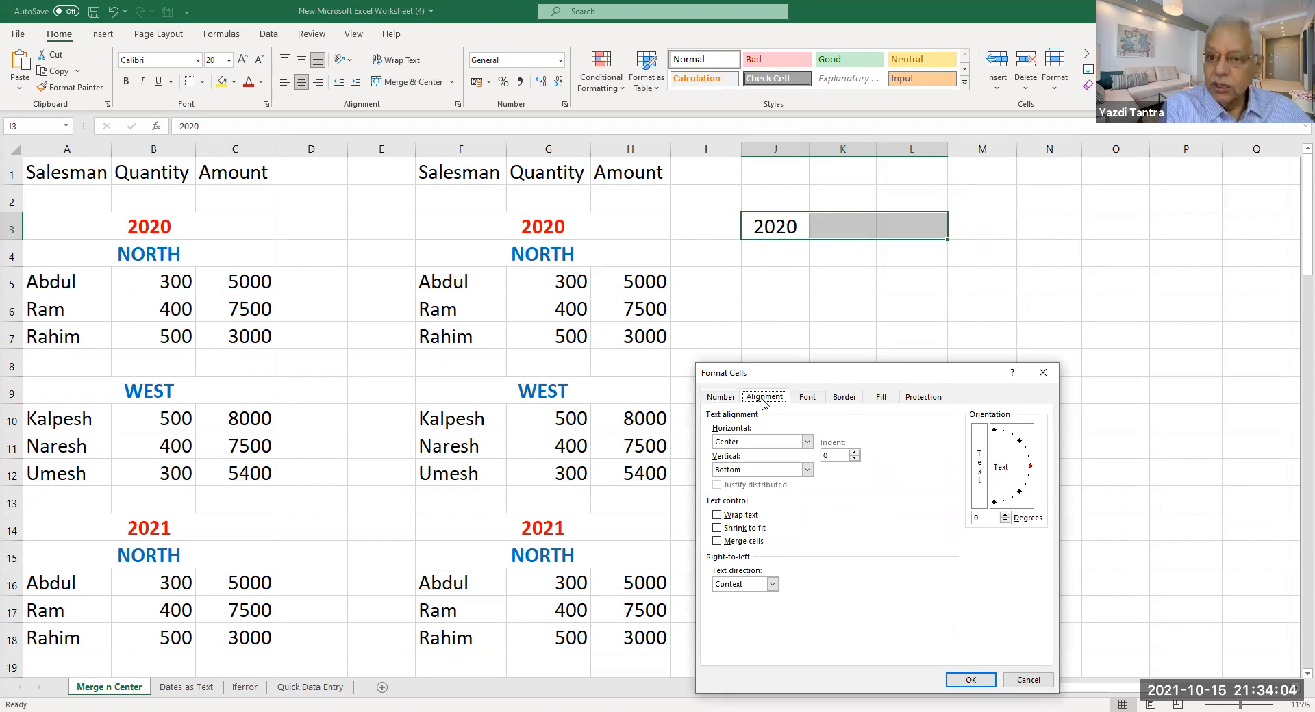
click(808, 443)
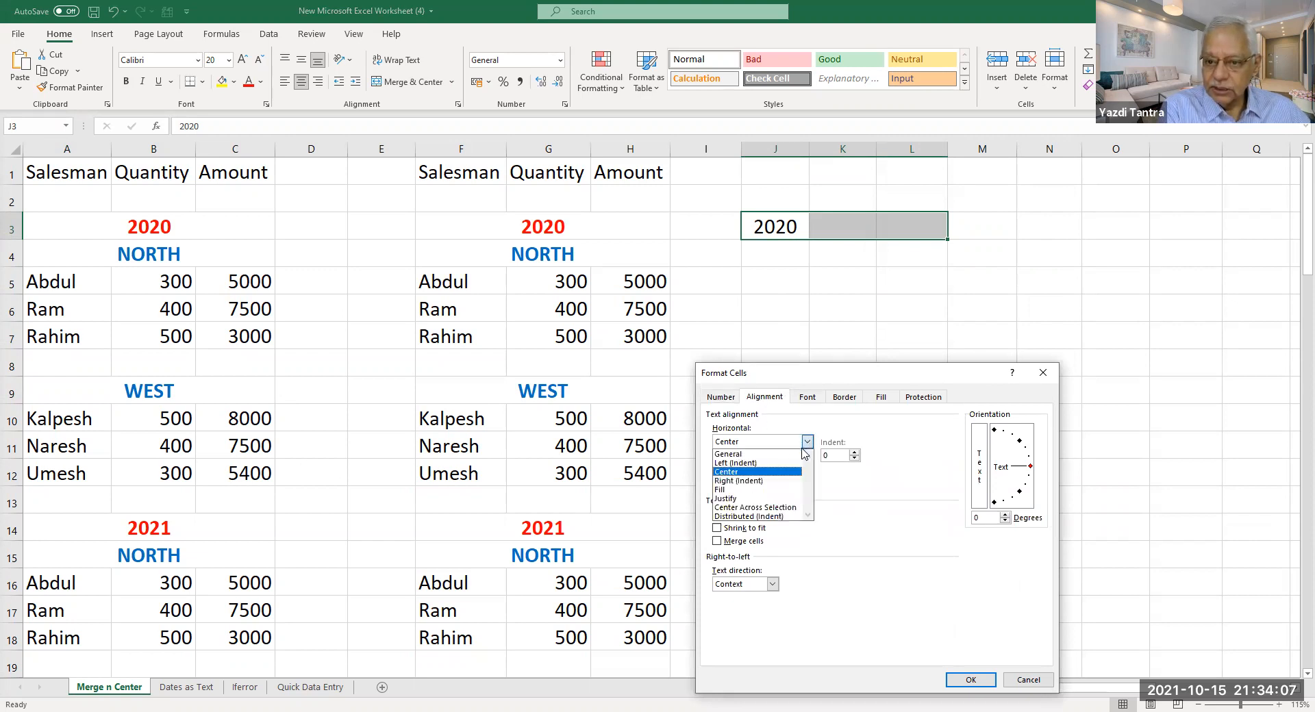
click(794, 511)
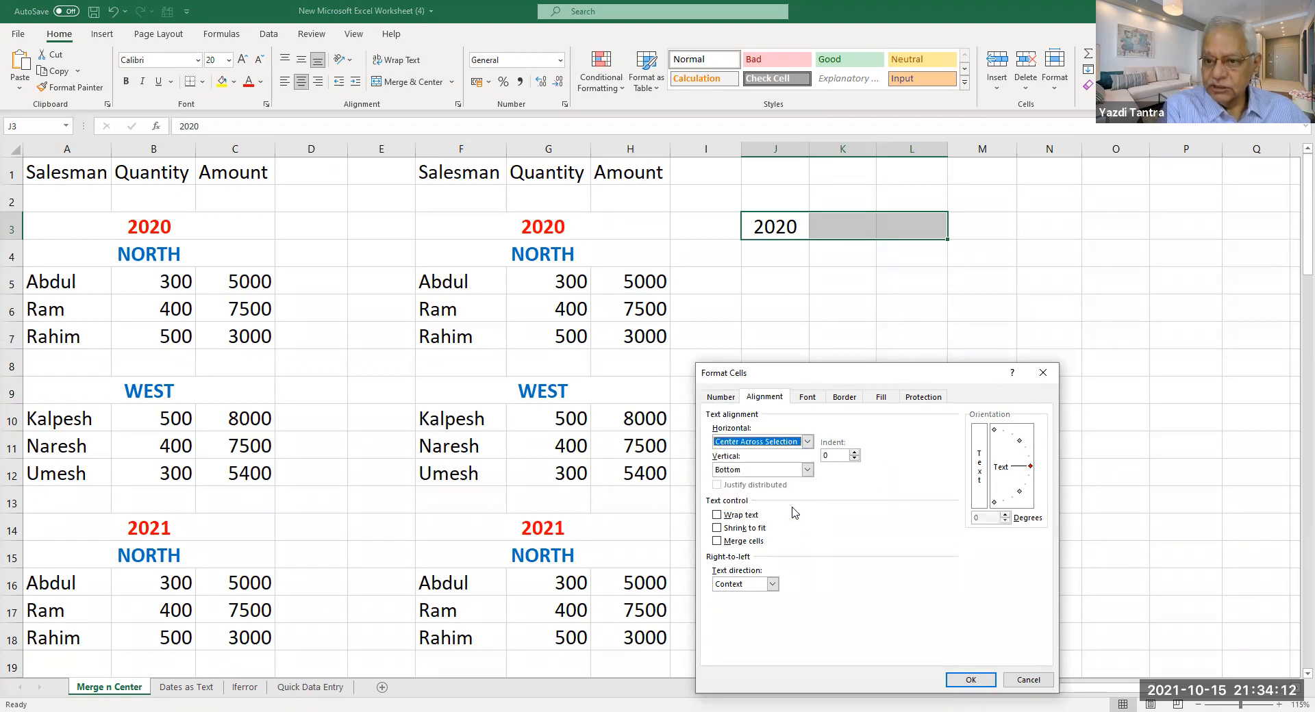
click(971, 680)
click(910, 321)
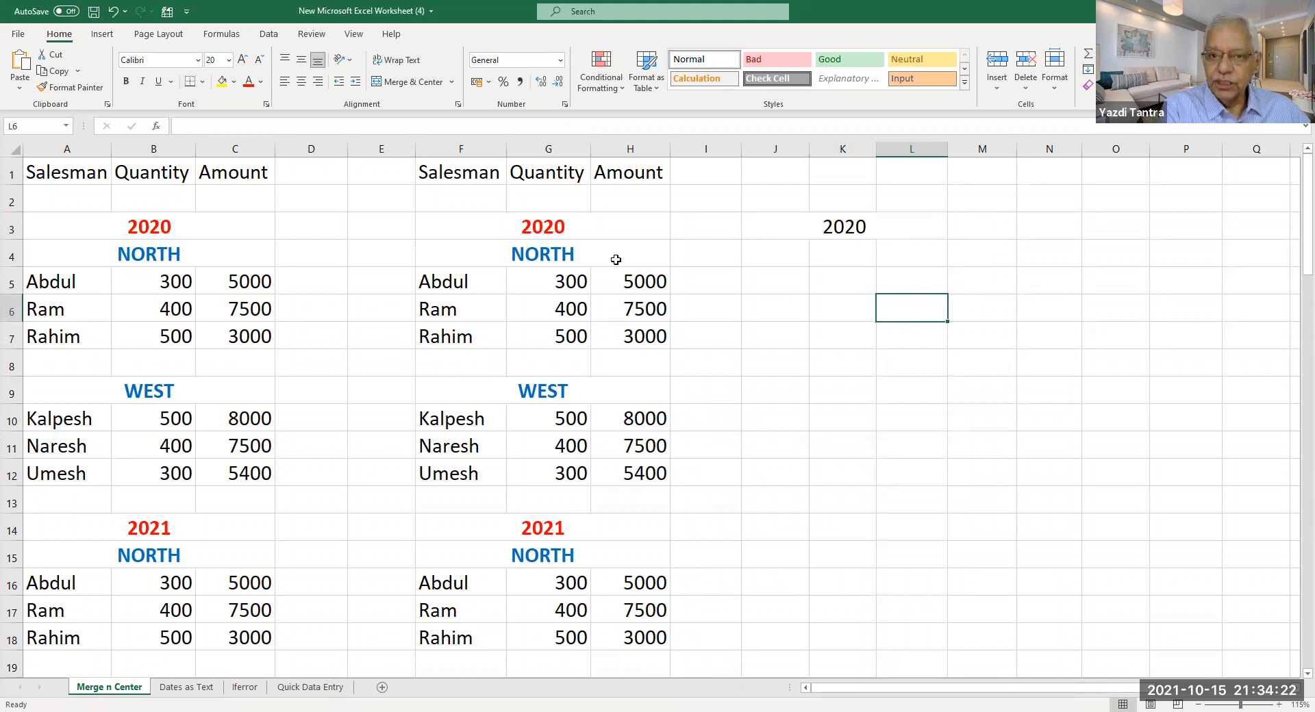
click(558, 278)
drag(645, 282, 654, 473)
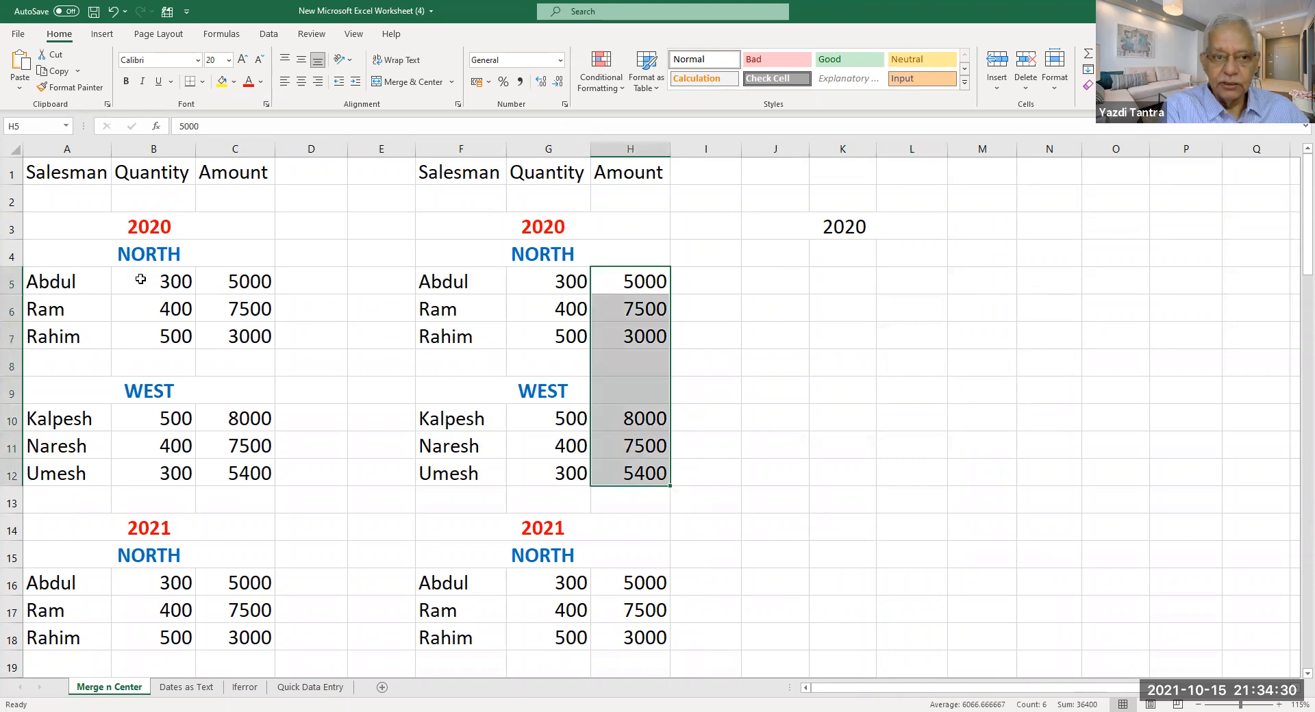
drag(247, 281, 149, 404)
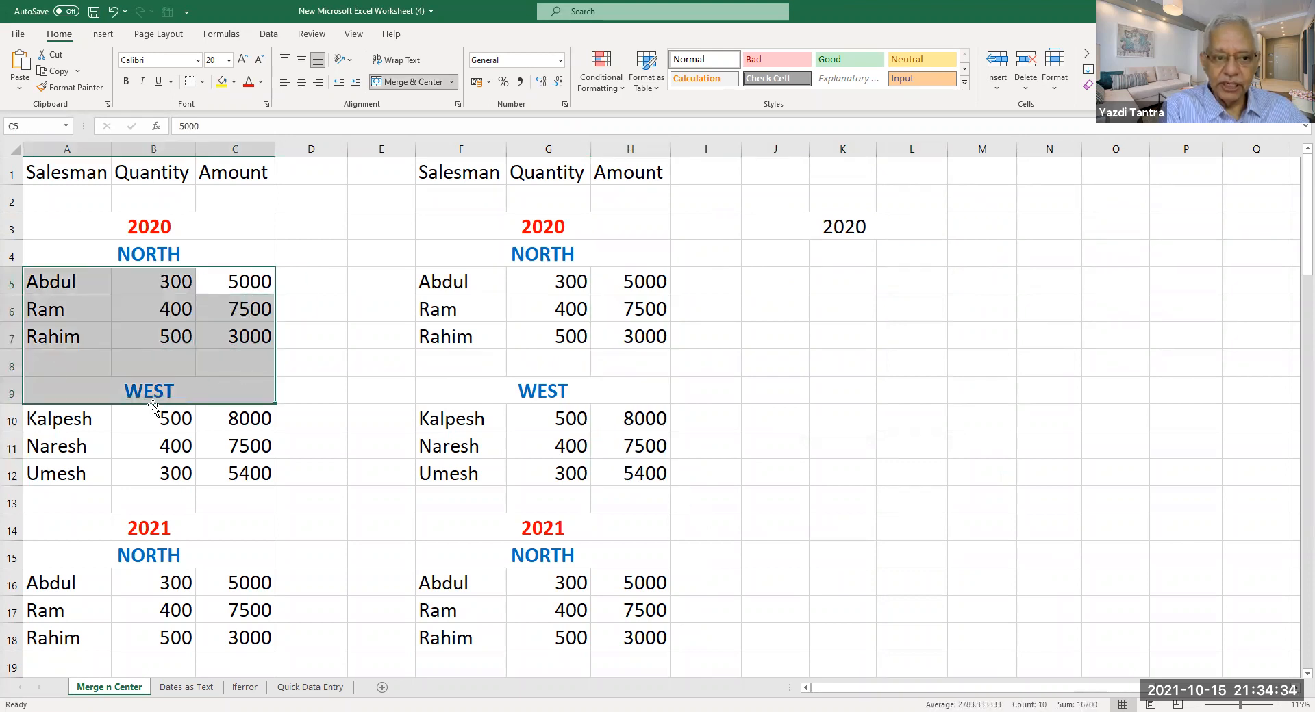
click(145, 392)
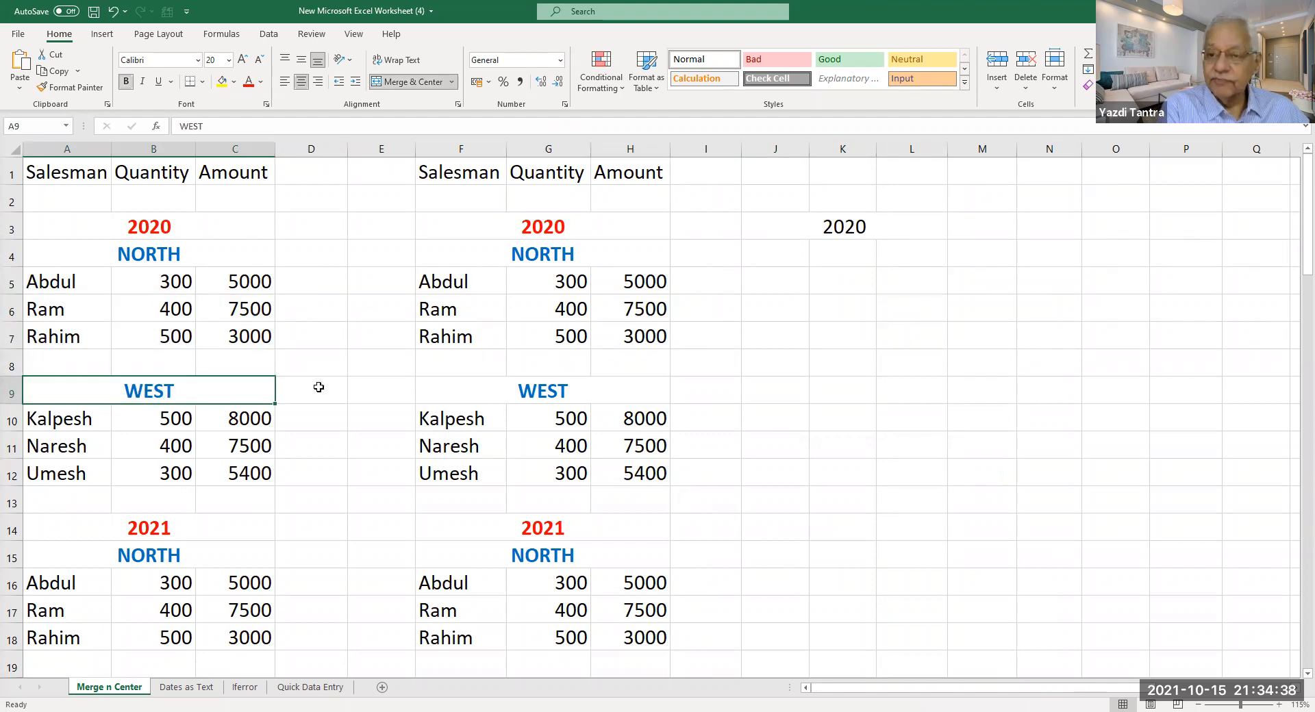
click(535, 391)
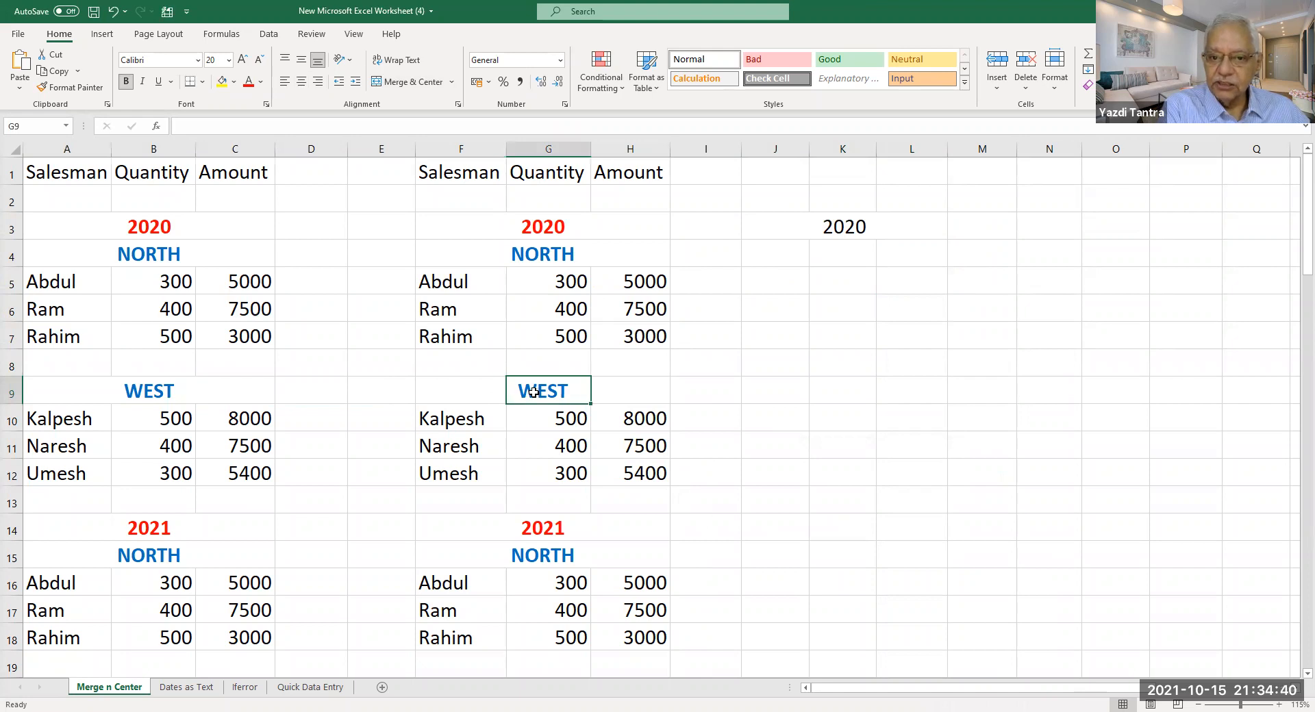
Confirm K3 is empty, then enter WEST in J9.
click(846, 233)
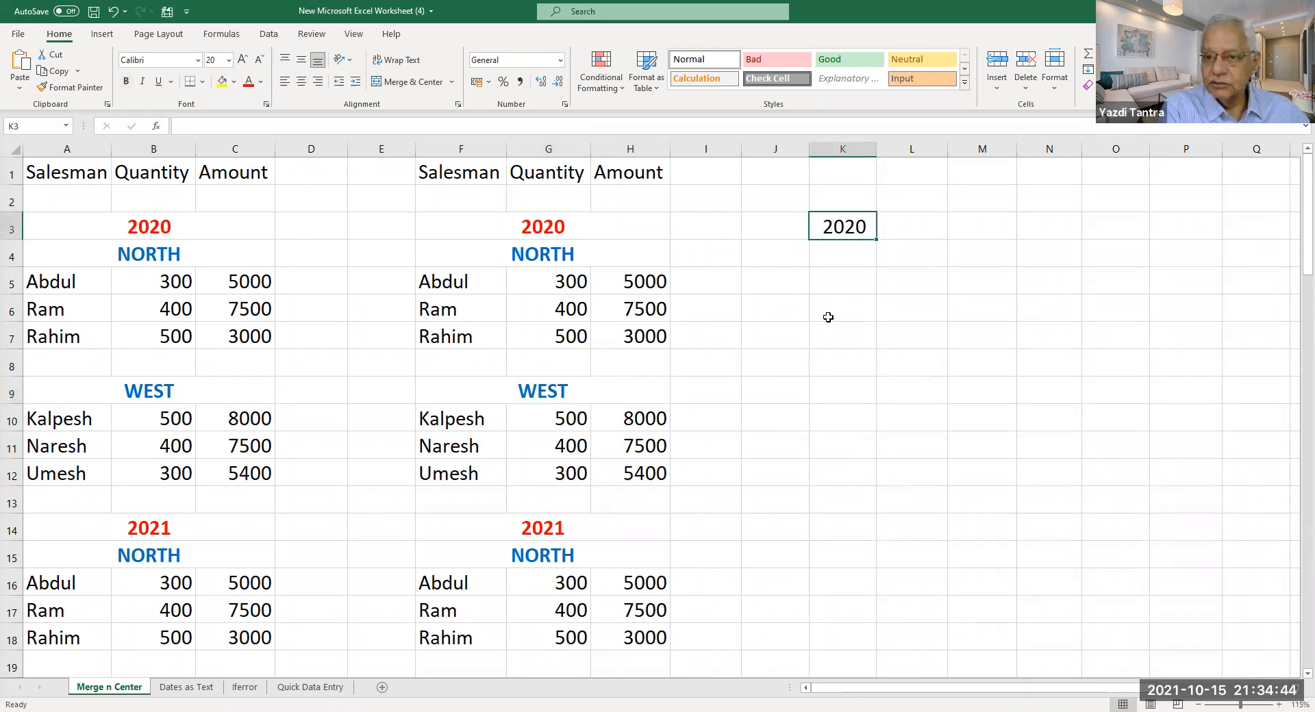
key(Return)
click(840, 389)
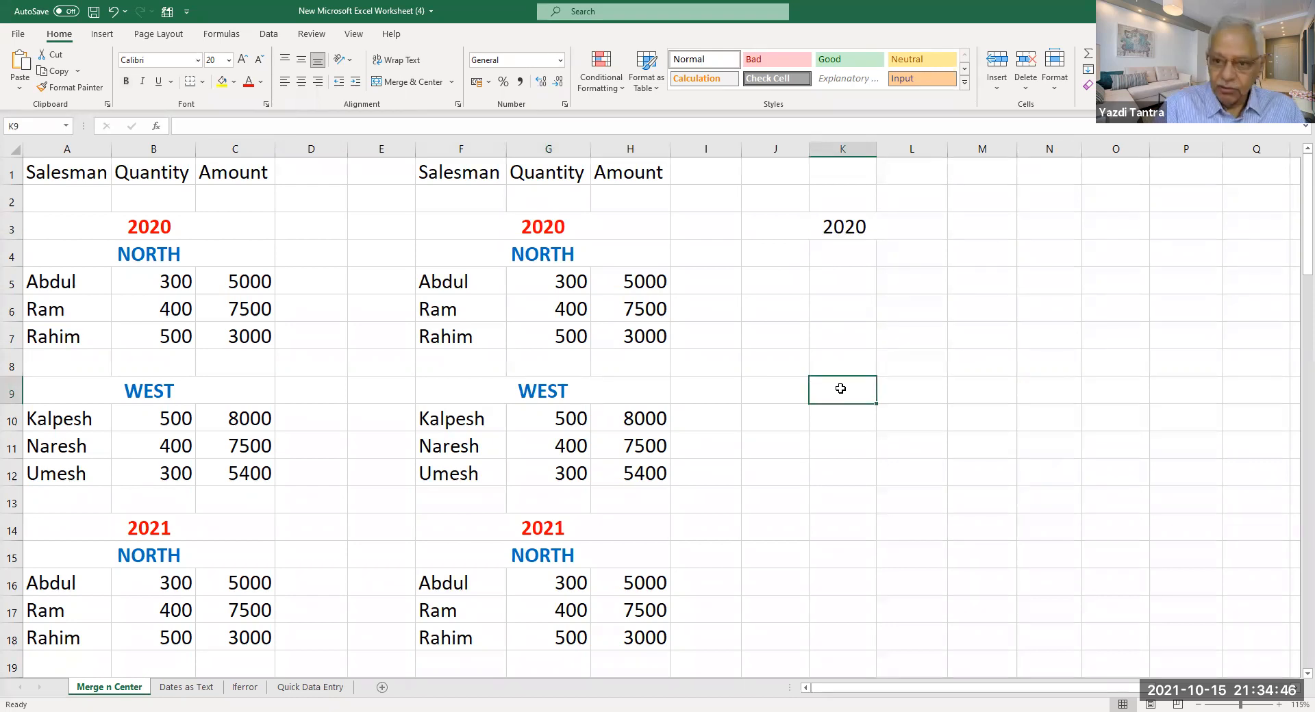
key(Left)
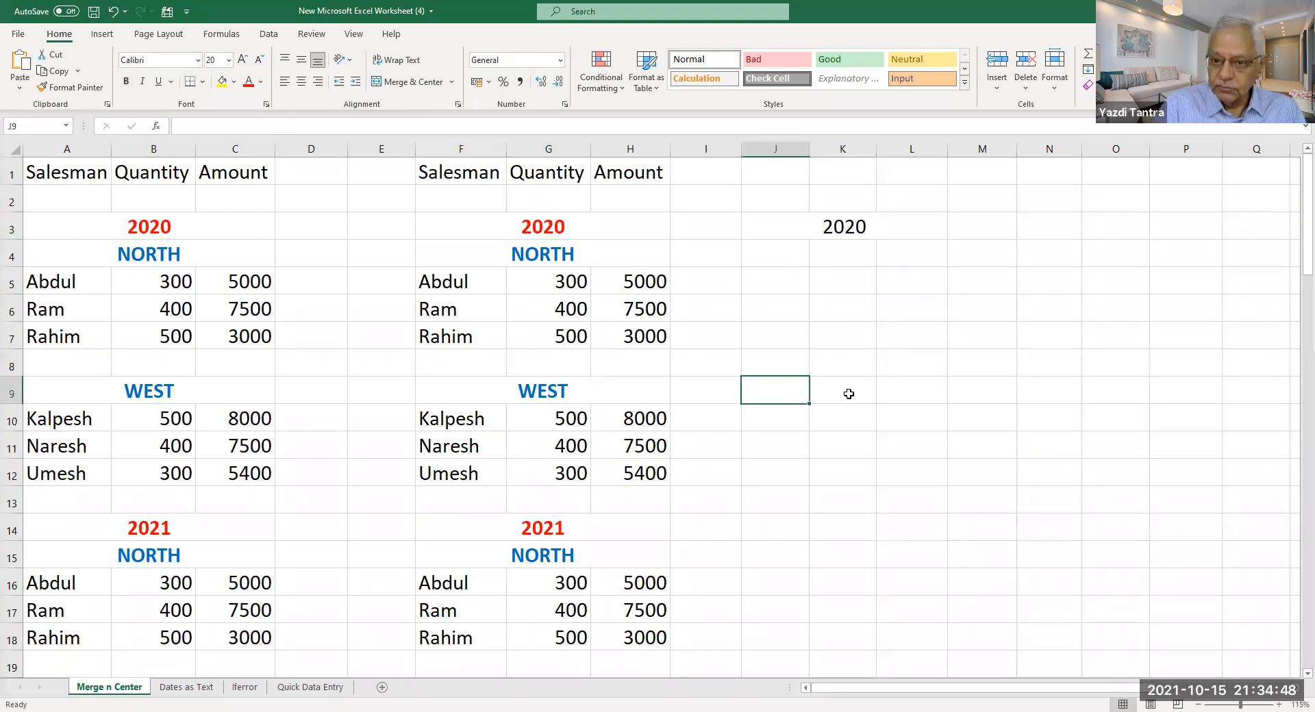
text(WEST)
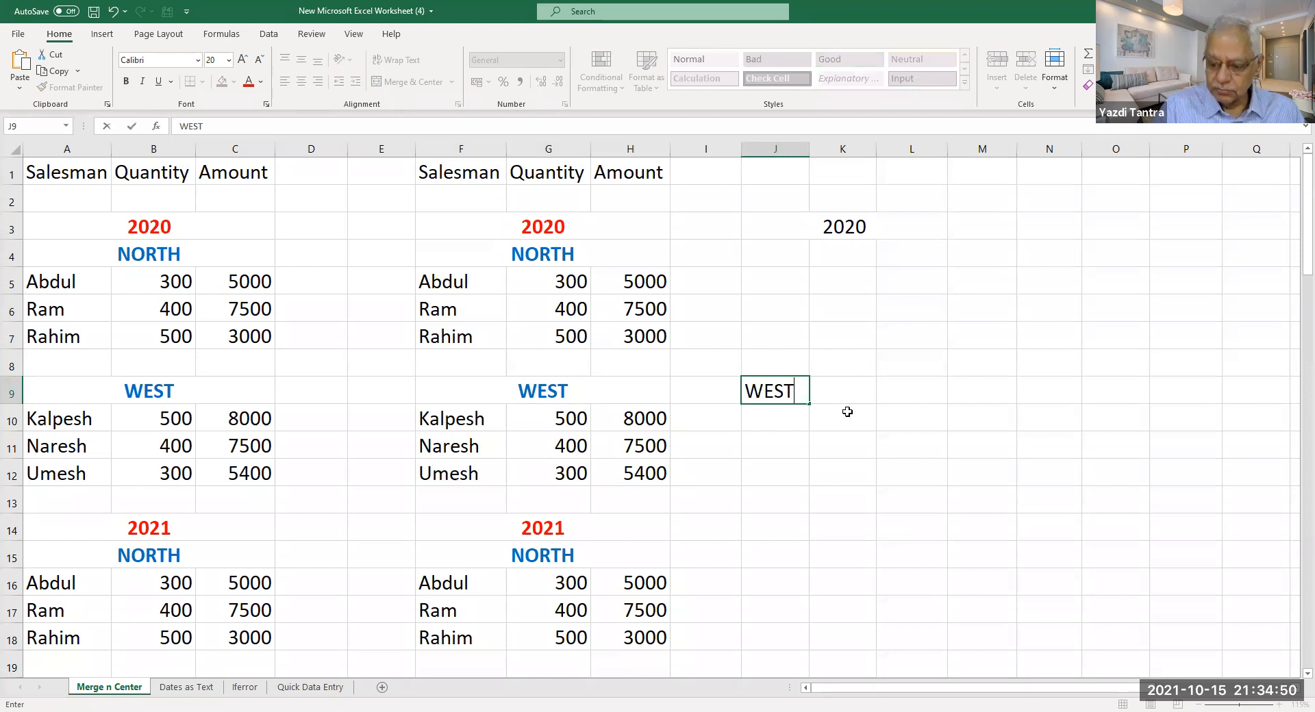
key(Return)
Centre WEST across J9:L9 using Center Across Selection alignment instead of merging.
click(791, 391)
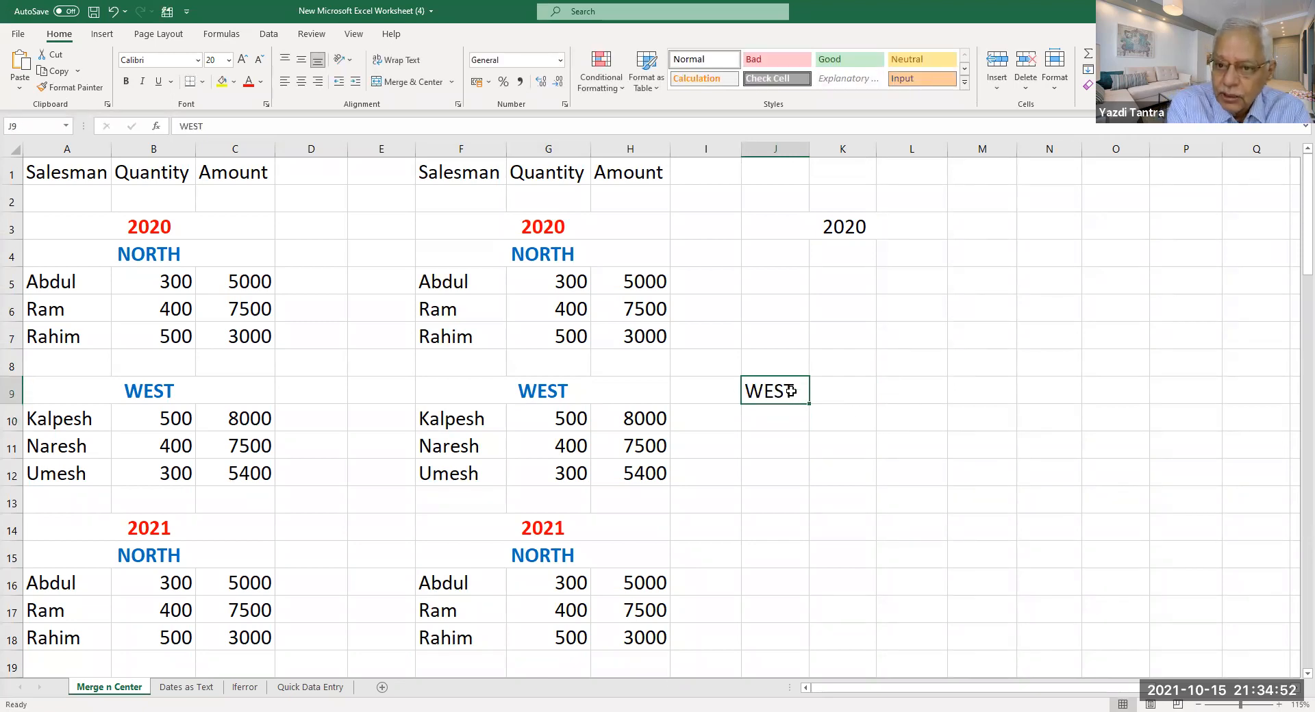
drag(791, 391, 905, 390)
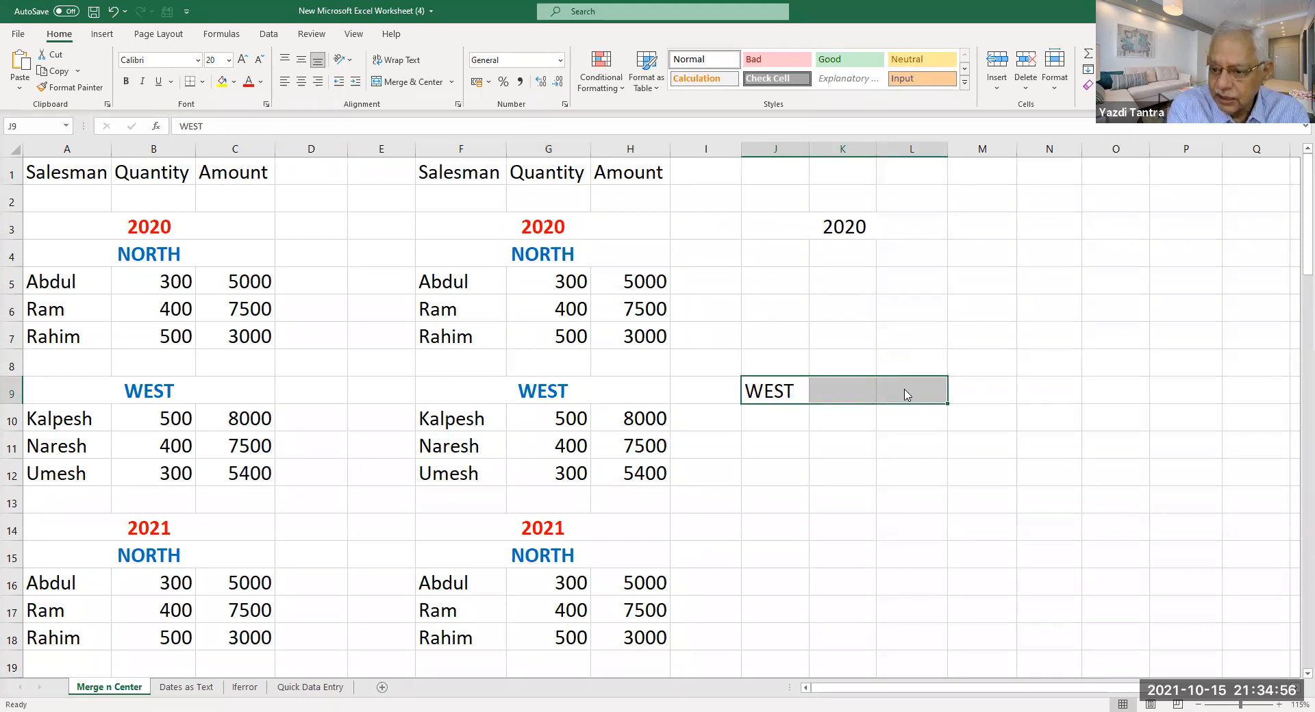
right_click(905, 393)
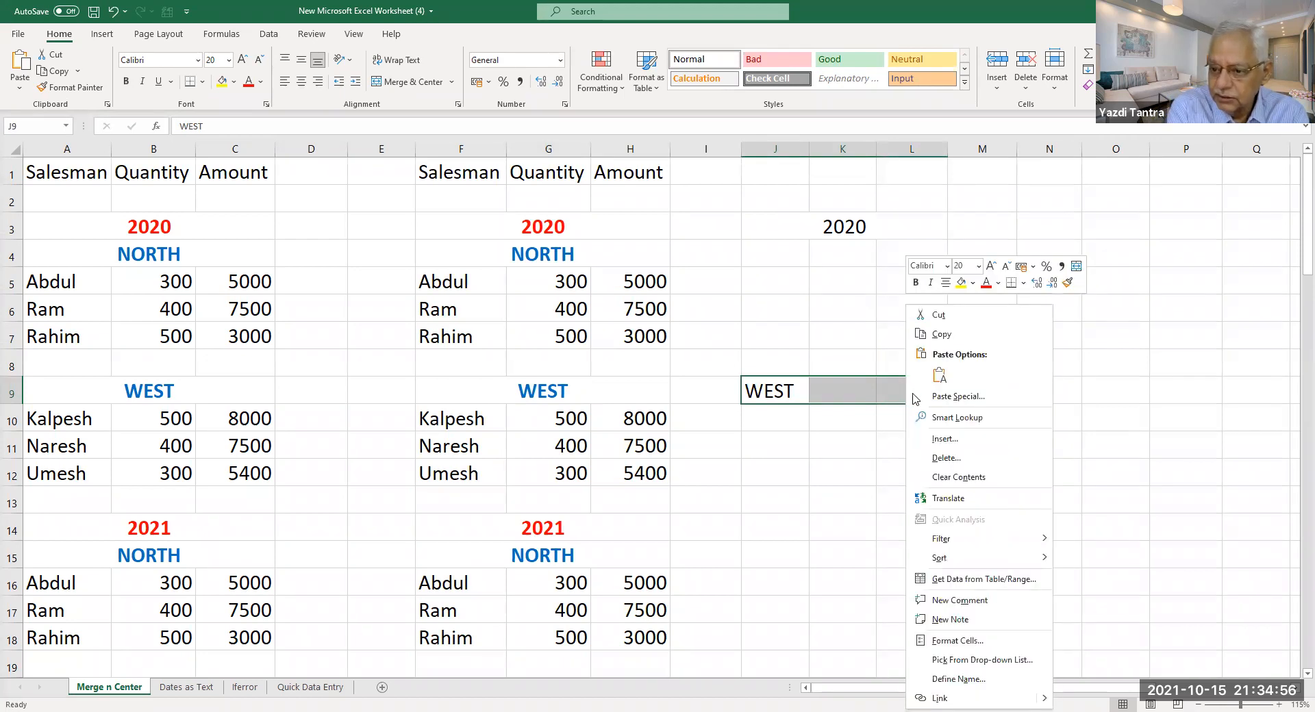
click(1001, 648)
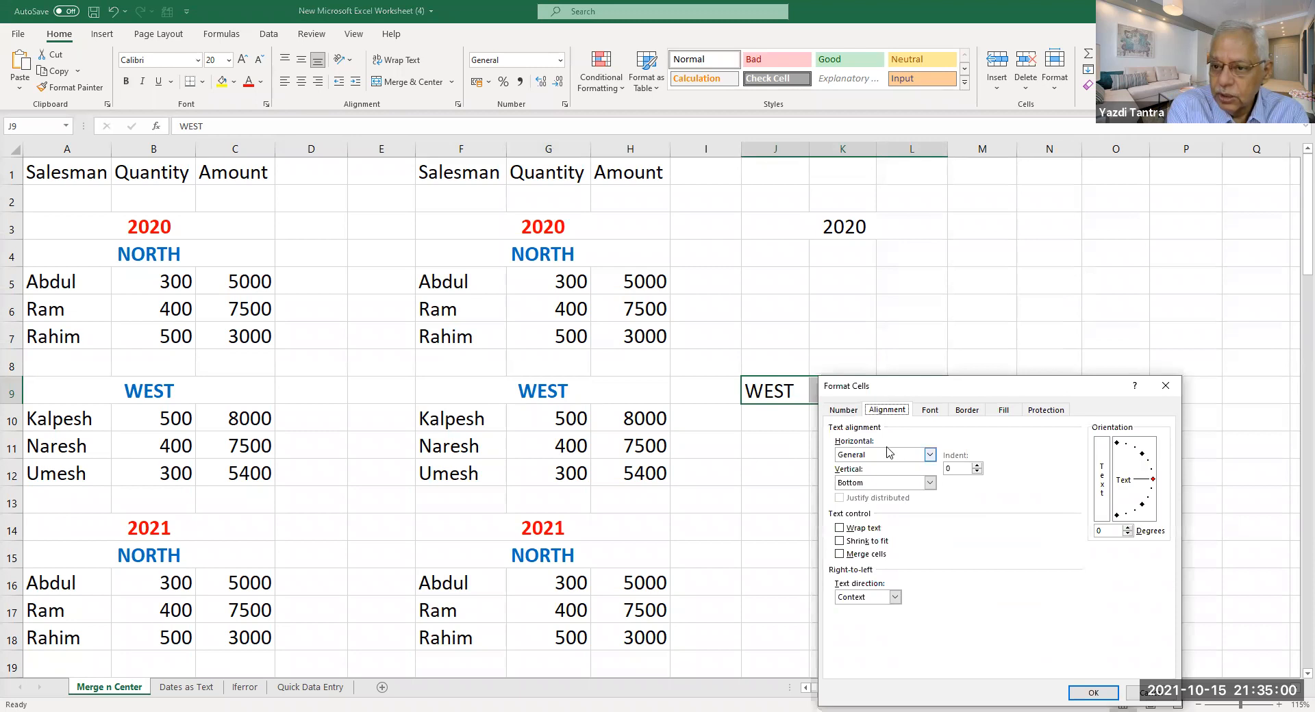
click(929, 456)
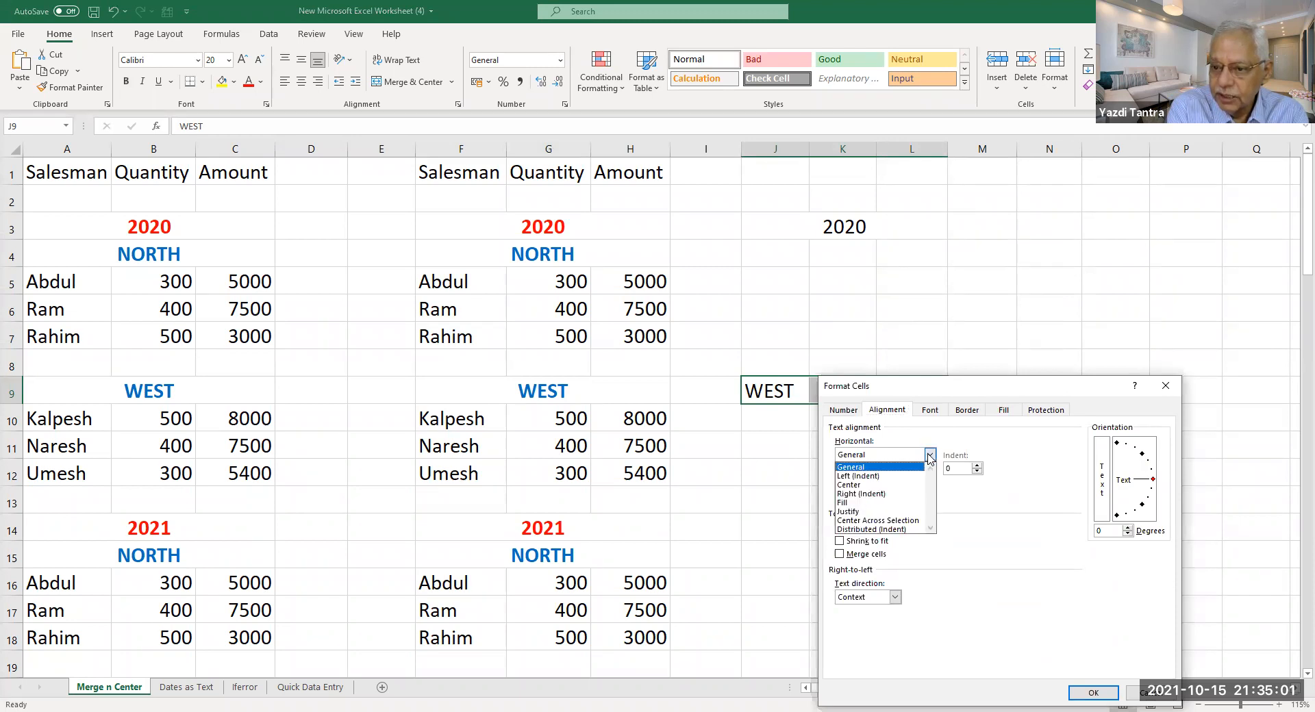
click(906, 521)
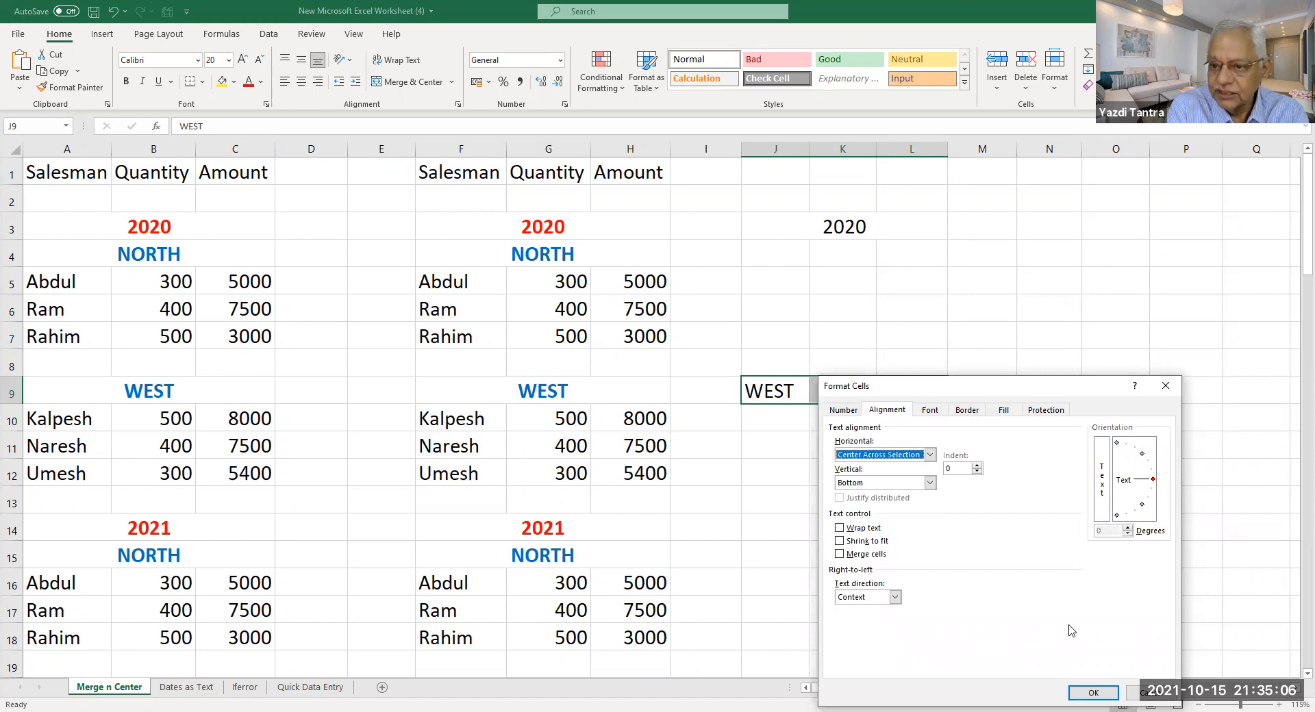
click(1093, 692)
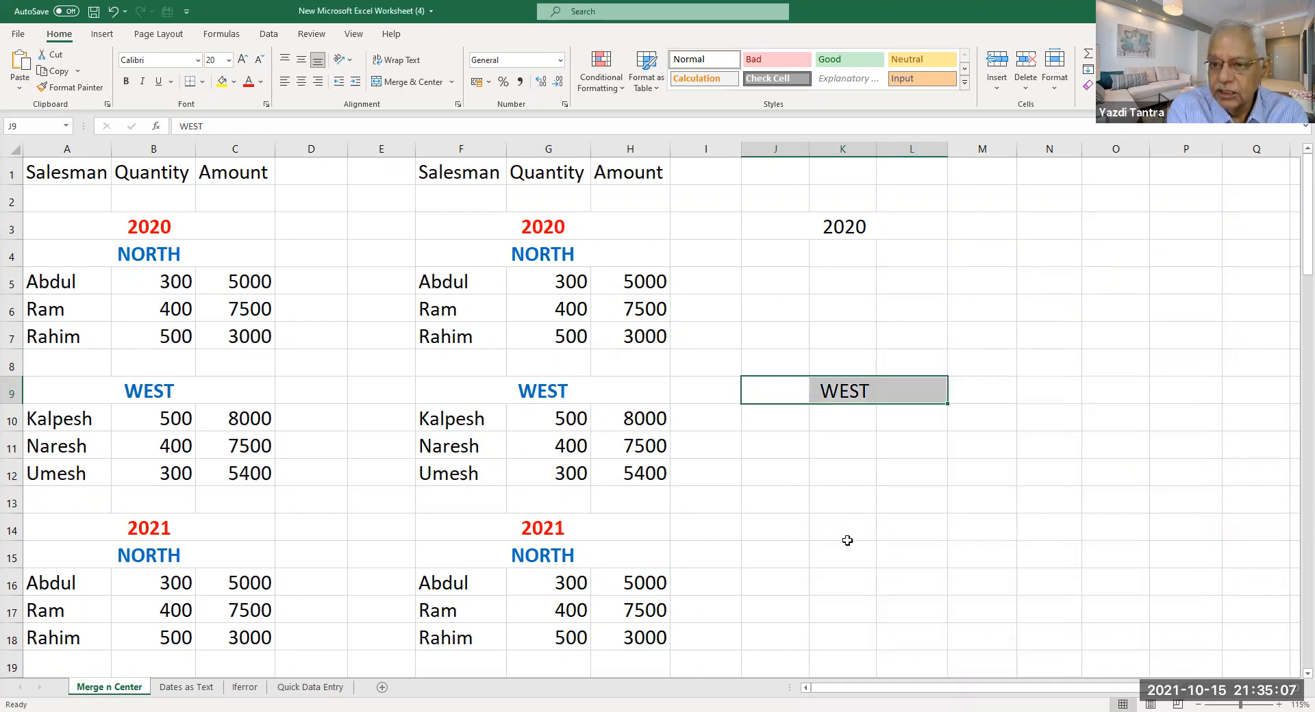
click(847, 397)
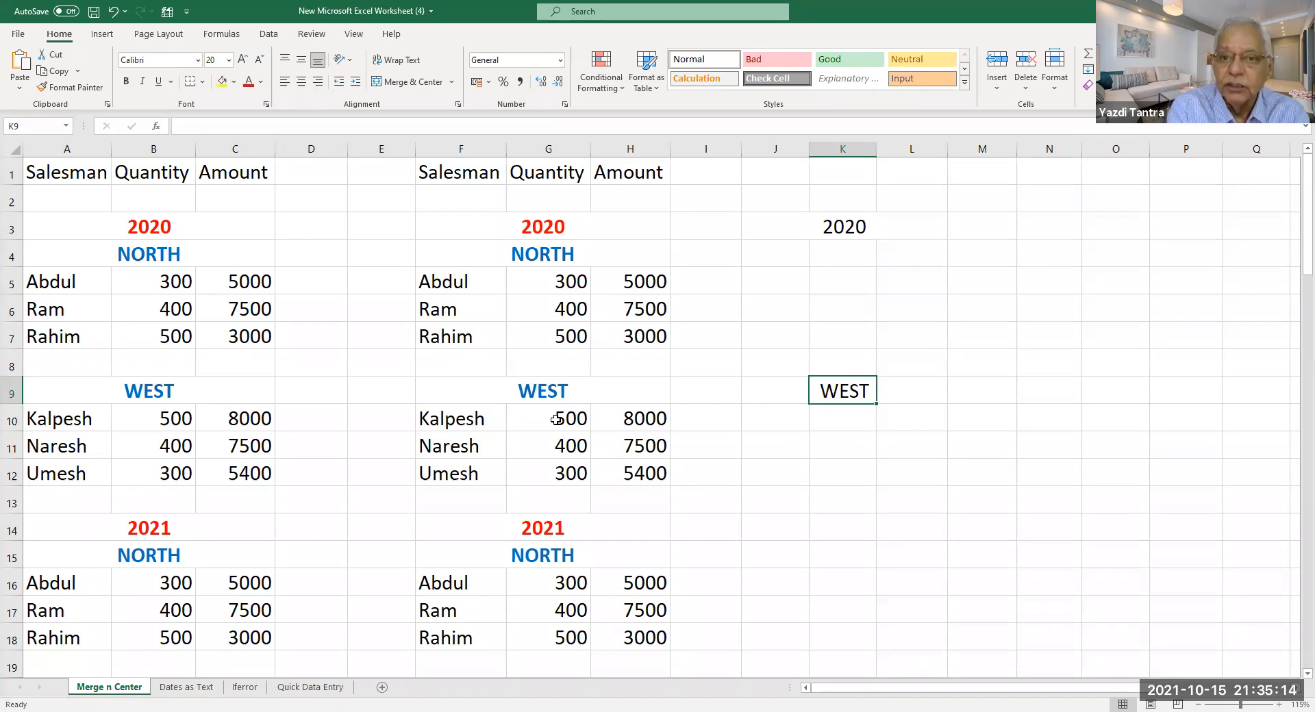
drag(651, 281, 640, 471)
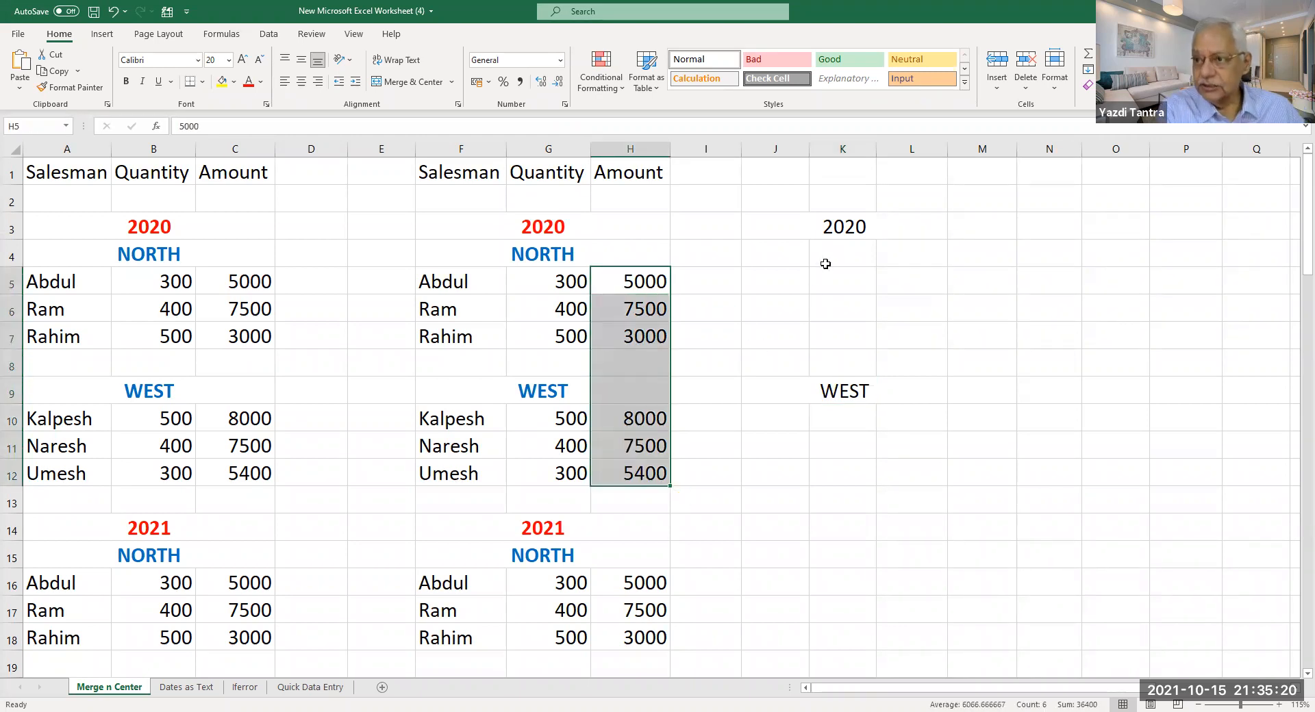
drag(250, 282, 233, 394)
click(840, 360)
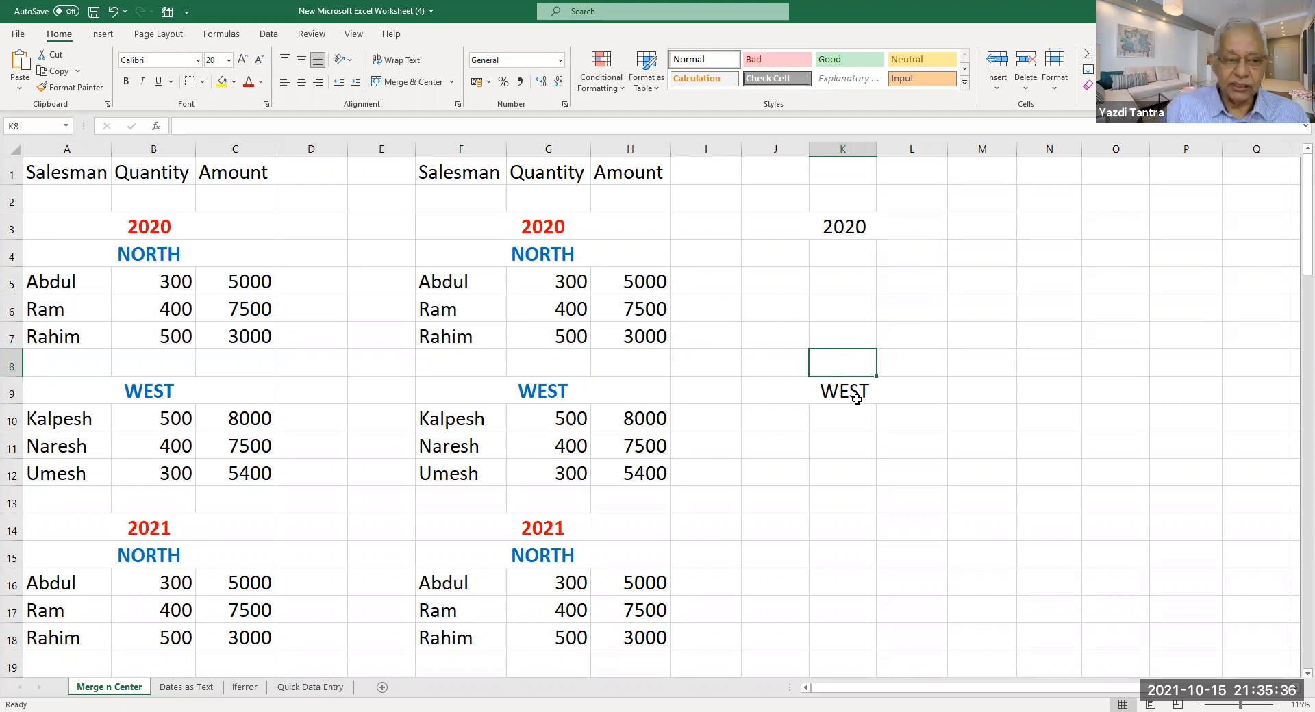
click(35, 367)
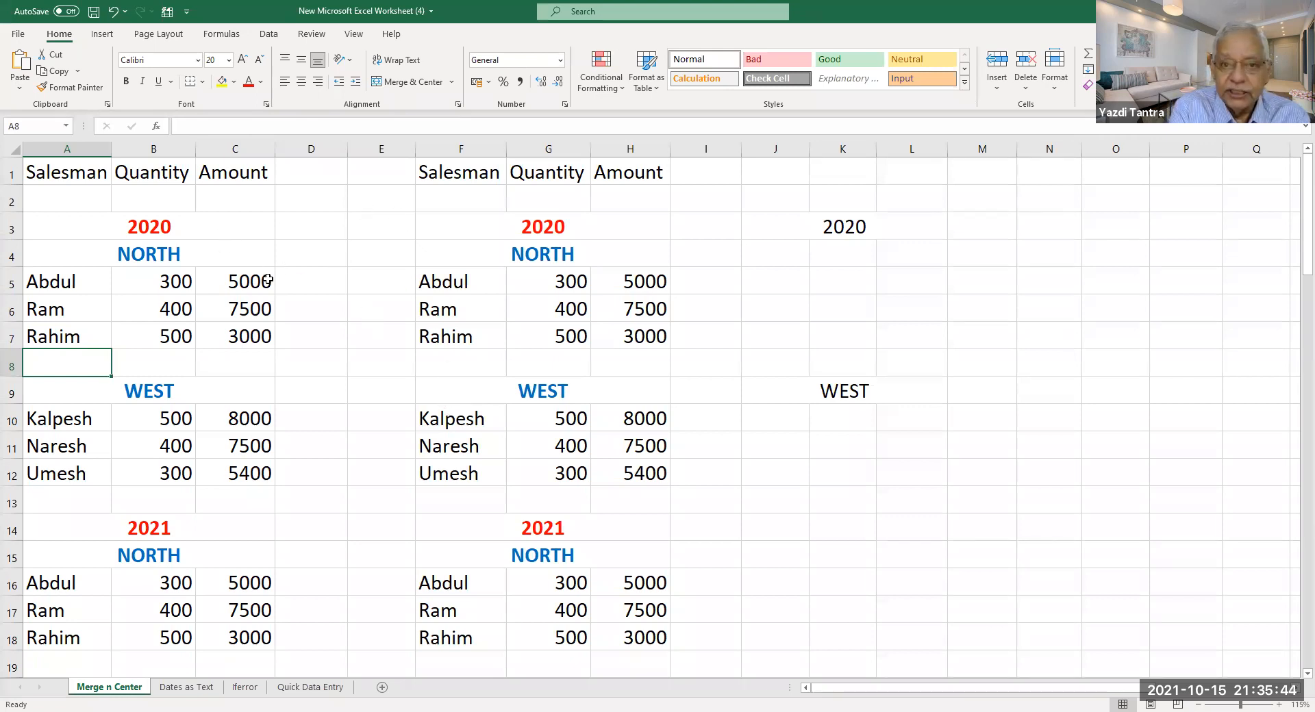
click(850, 225)
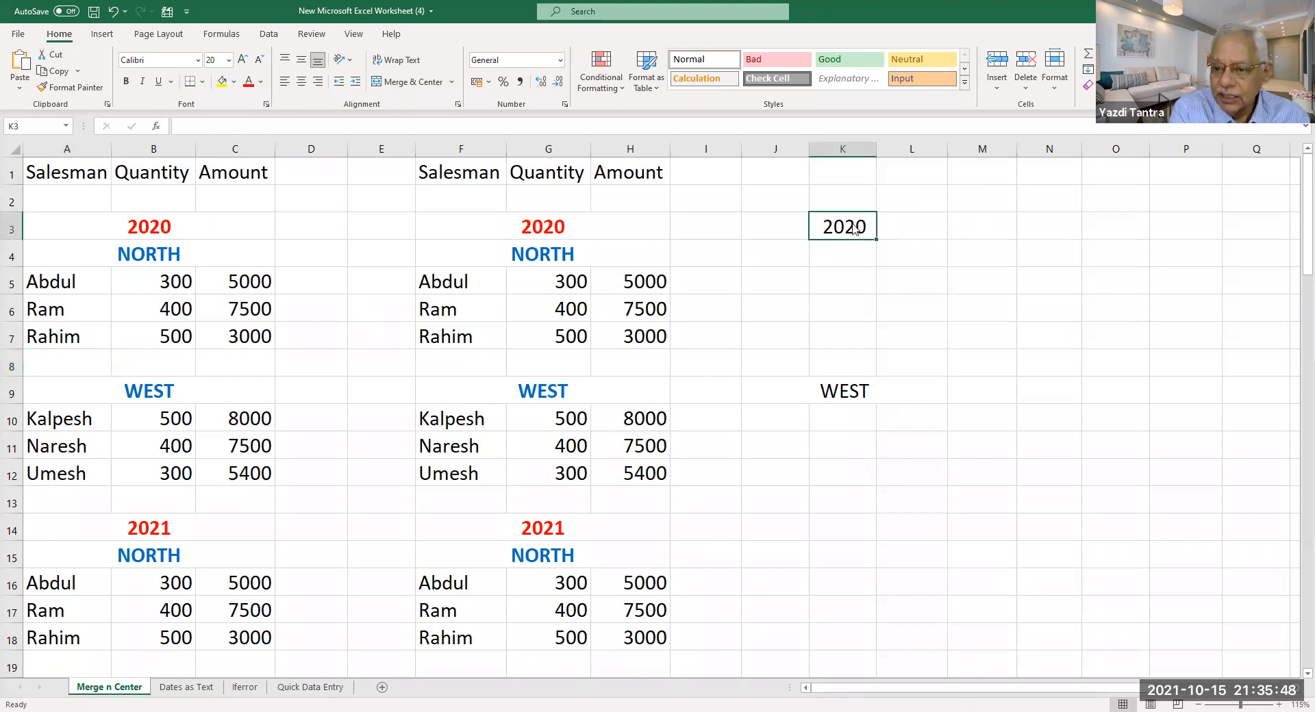
right_click(852, 224)
click(930, 539)
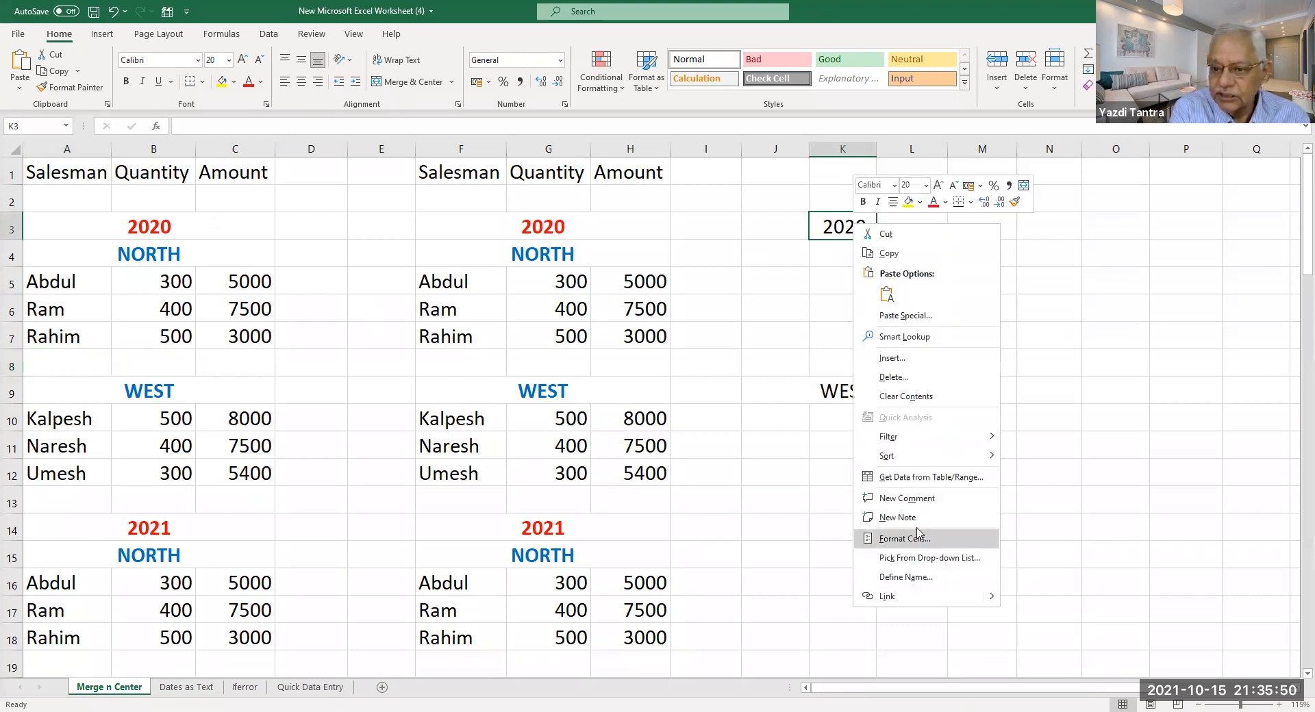
click(859, 441)
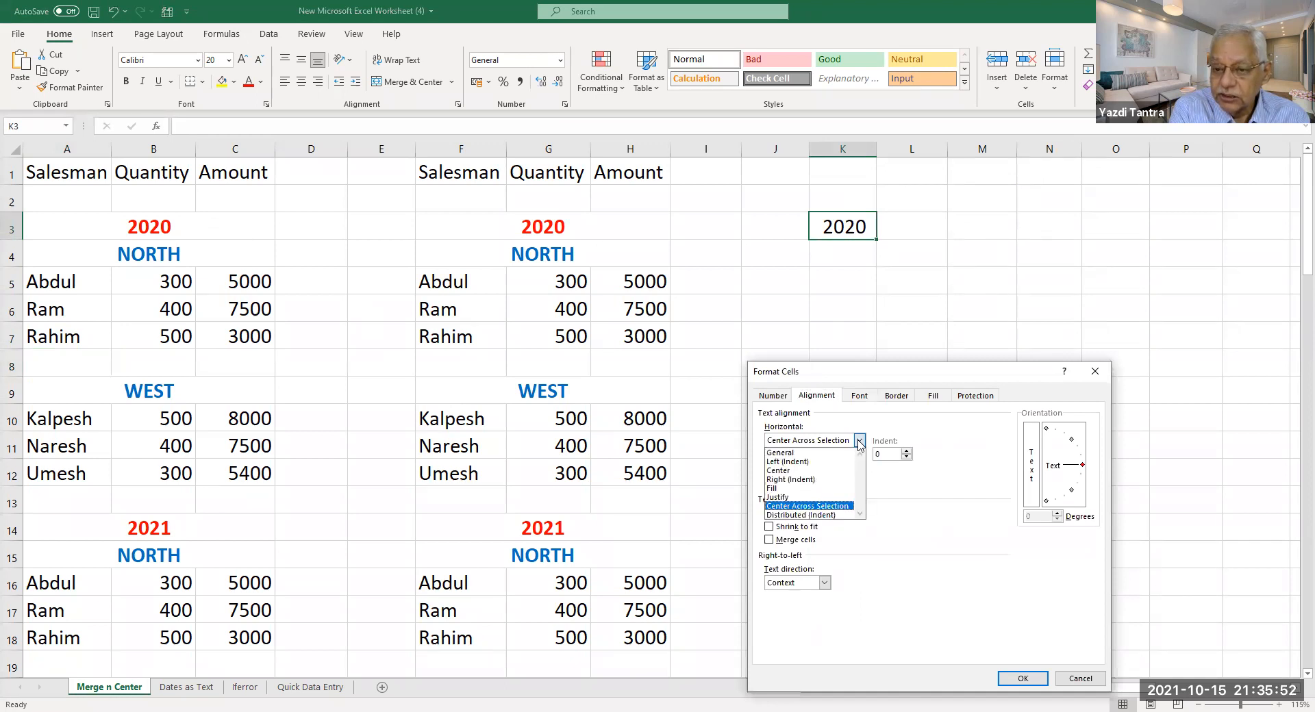
click(859, 441)
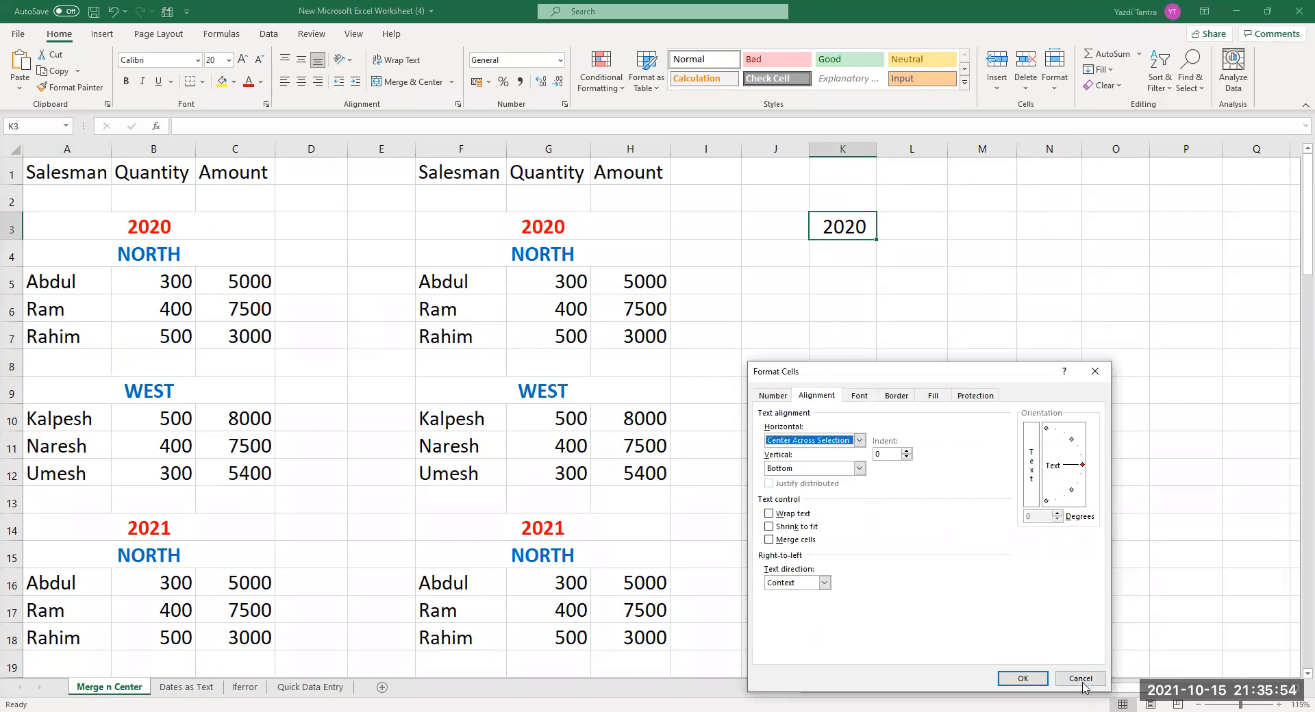
key(Escape)
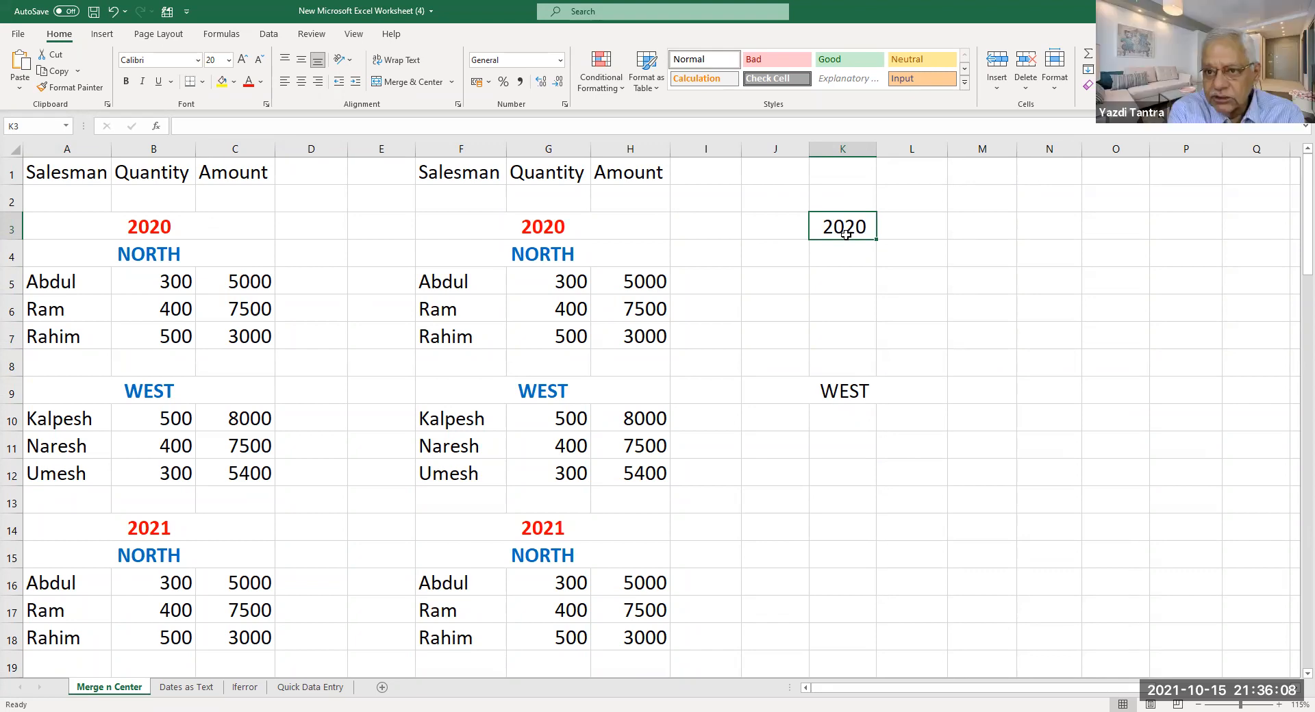
click(836, 396)
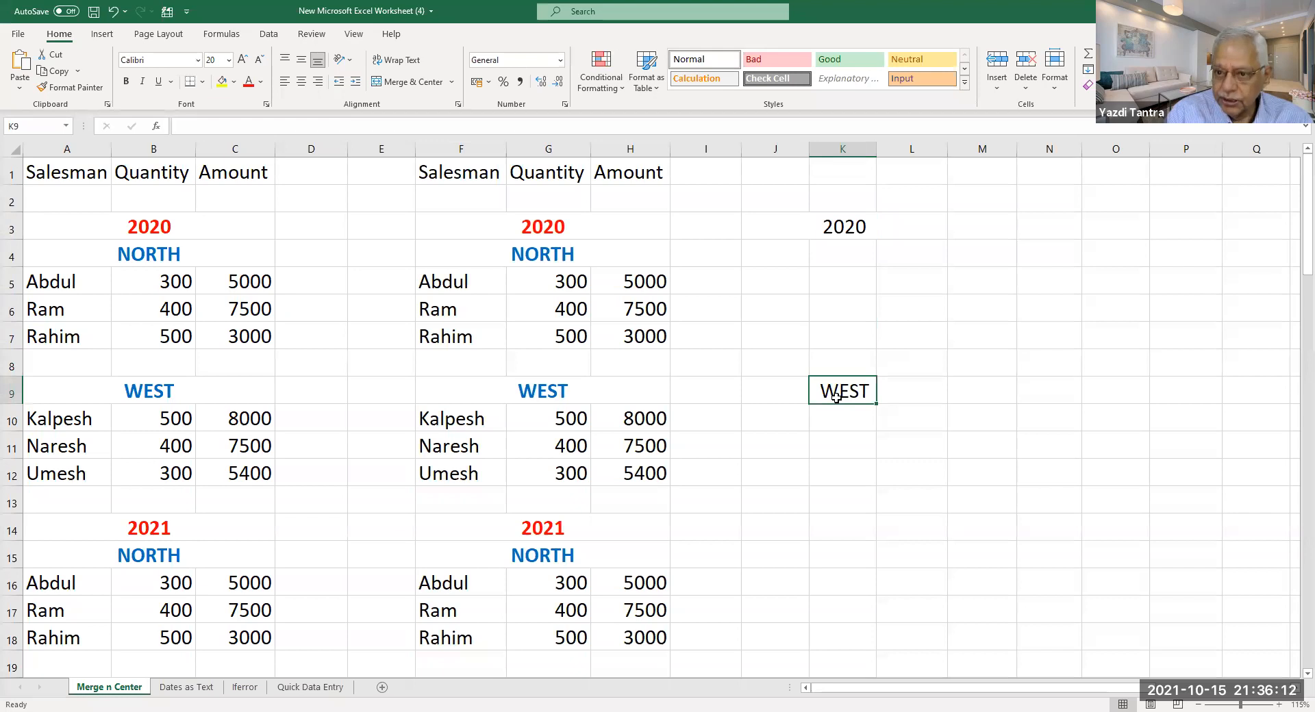
Show WEST is stored in J9, not K9, then delete the WEST and 2020 labels.
key(Left)
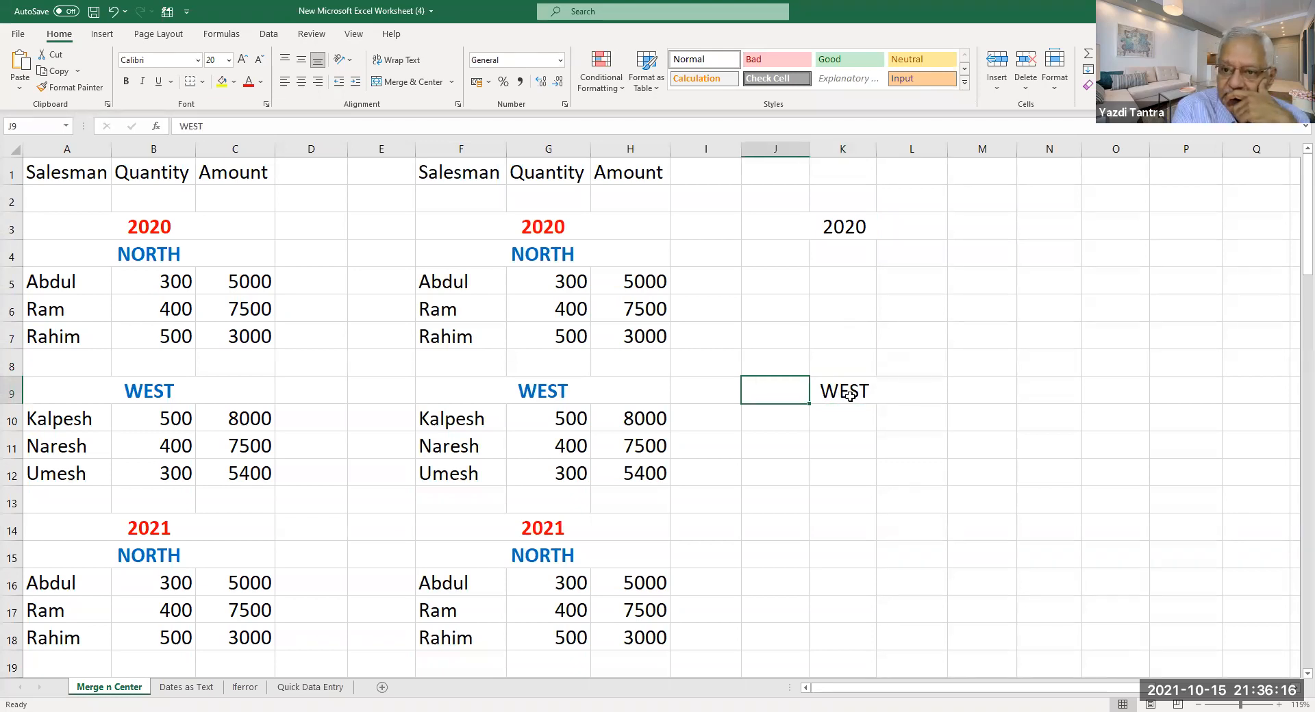
click(854, 398)
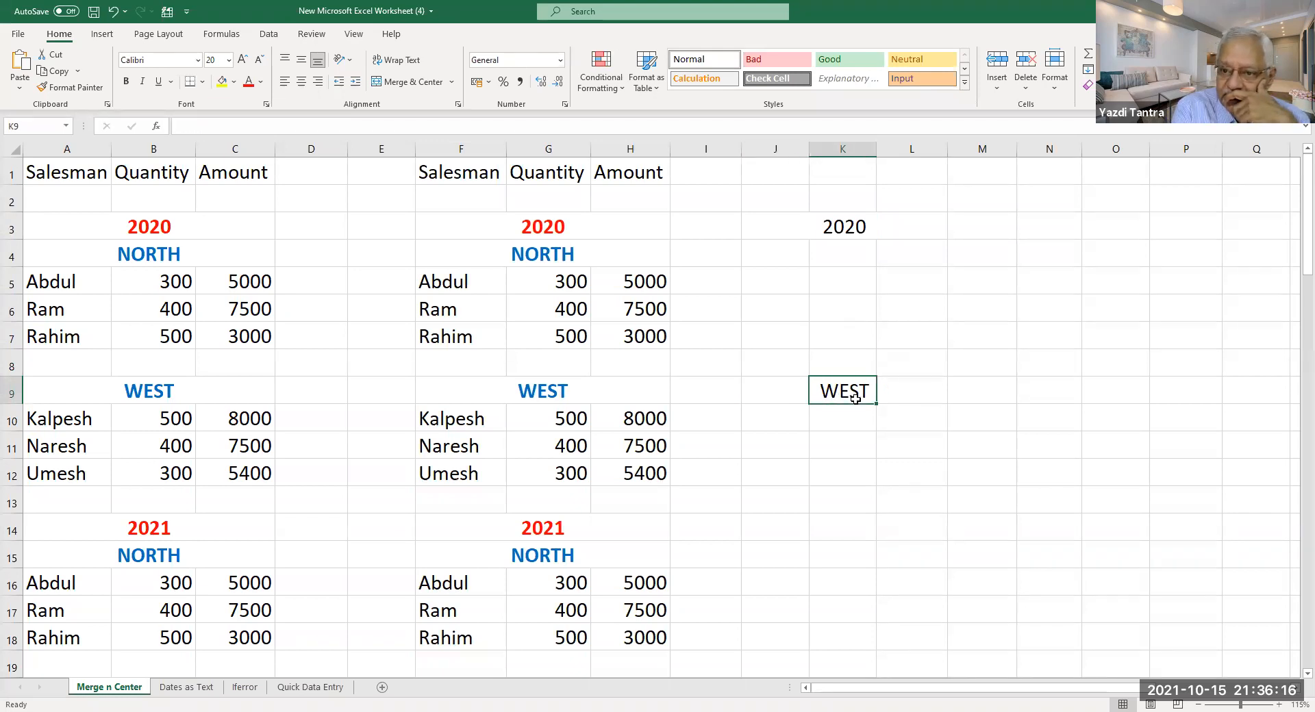
click(778, 391)
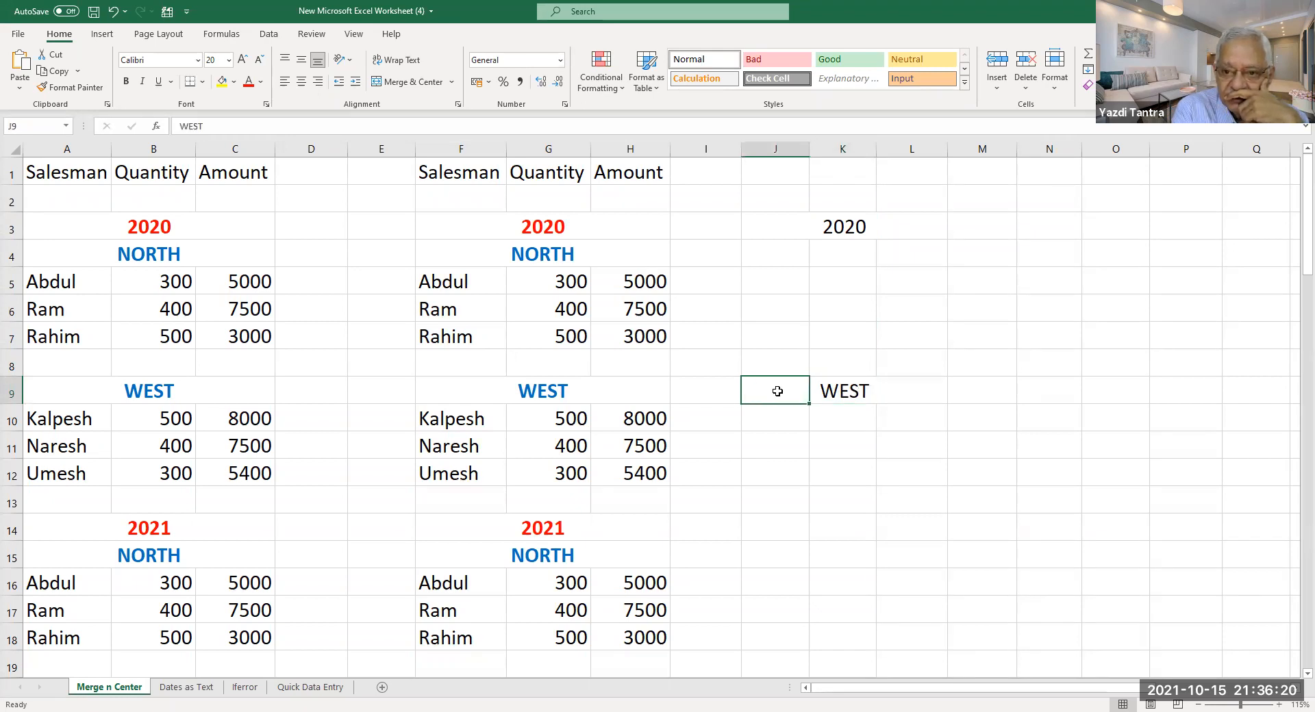
click(843, 390)
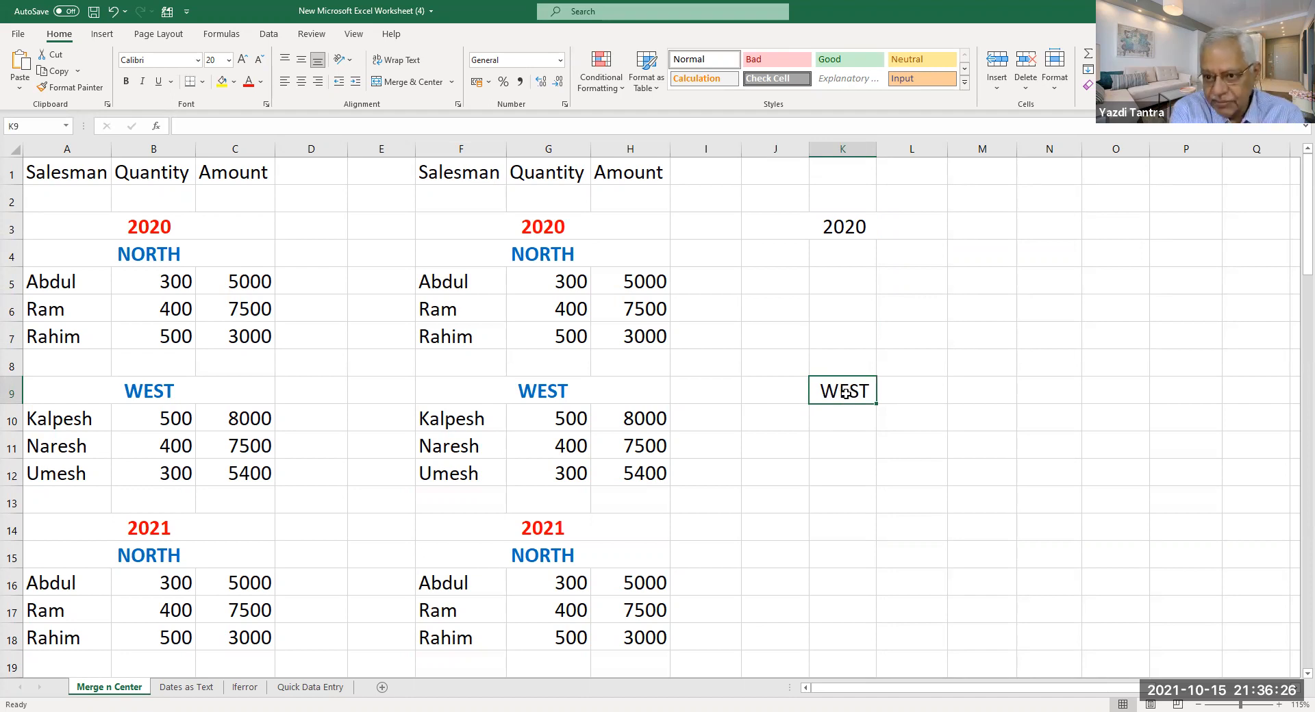
click(780, 381)
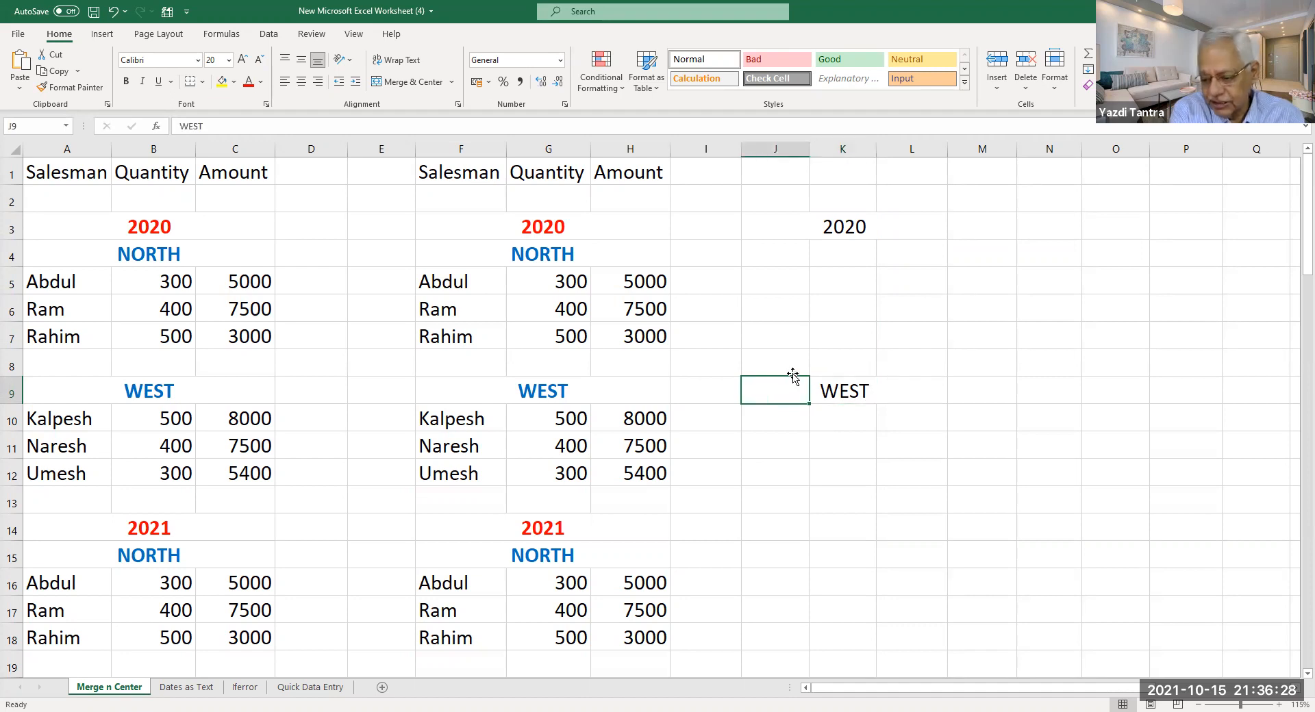
click(763, 228)
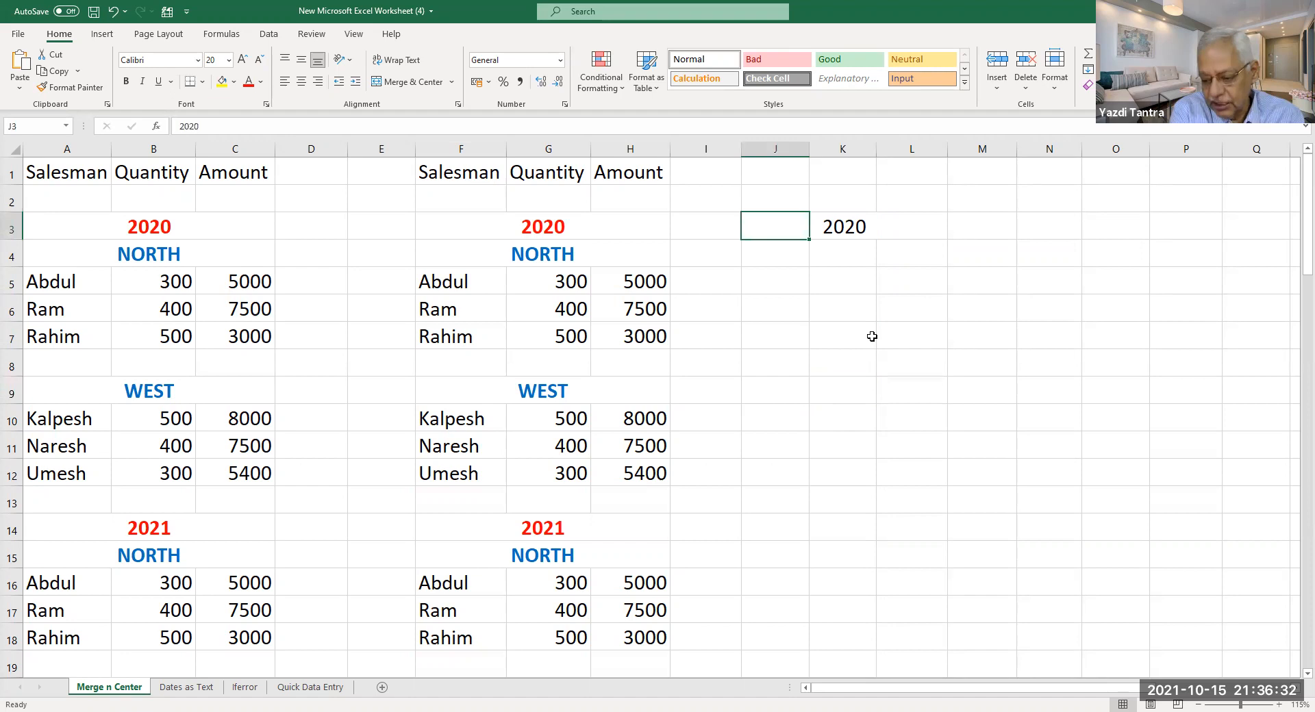
key(Delete)
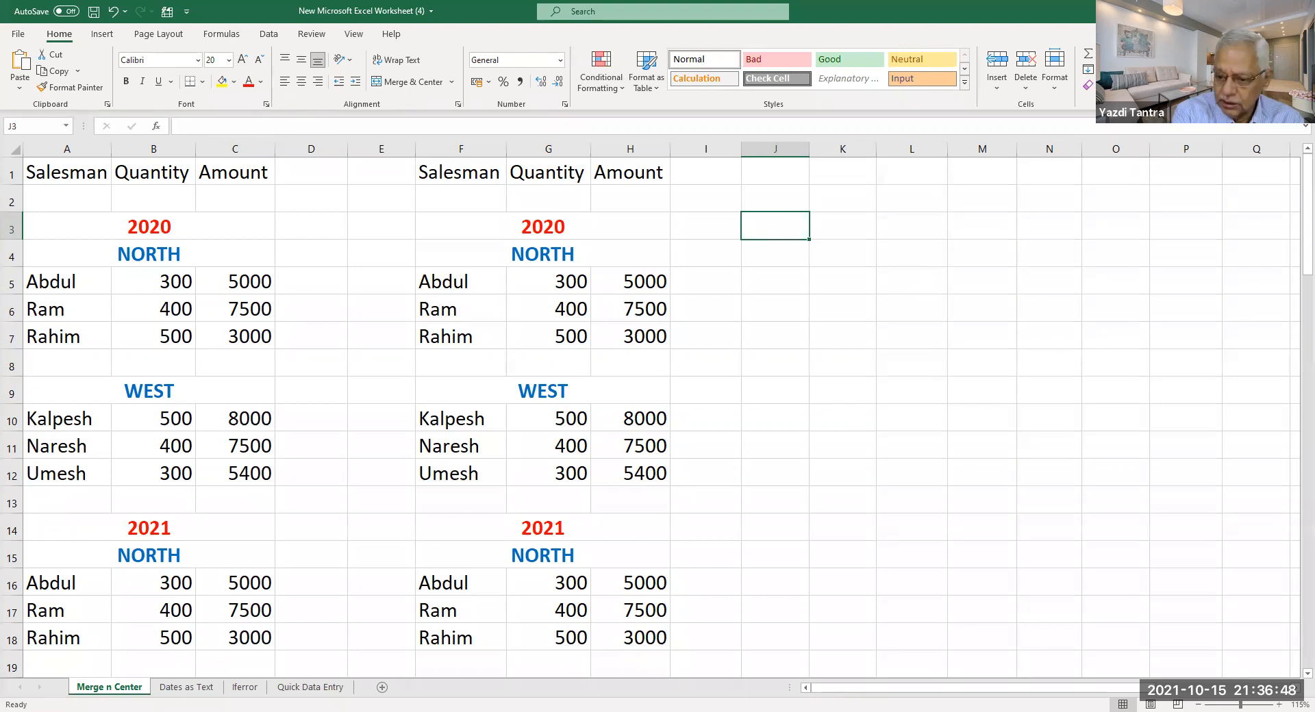
On the Dates as Text sheet, enter 15/10/2021 in D11, then clear it again.
click(191, 691)
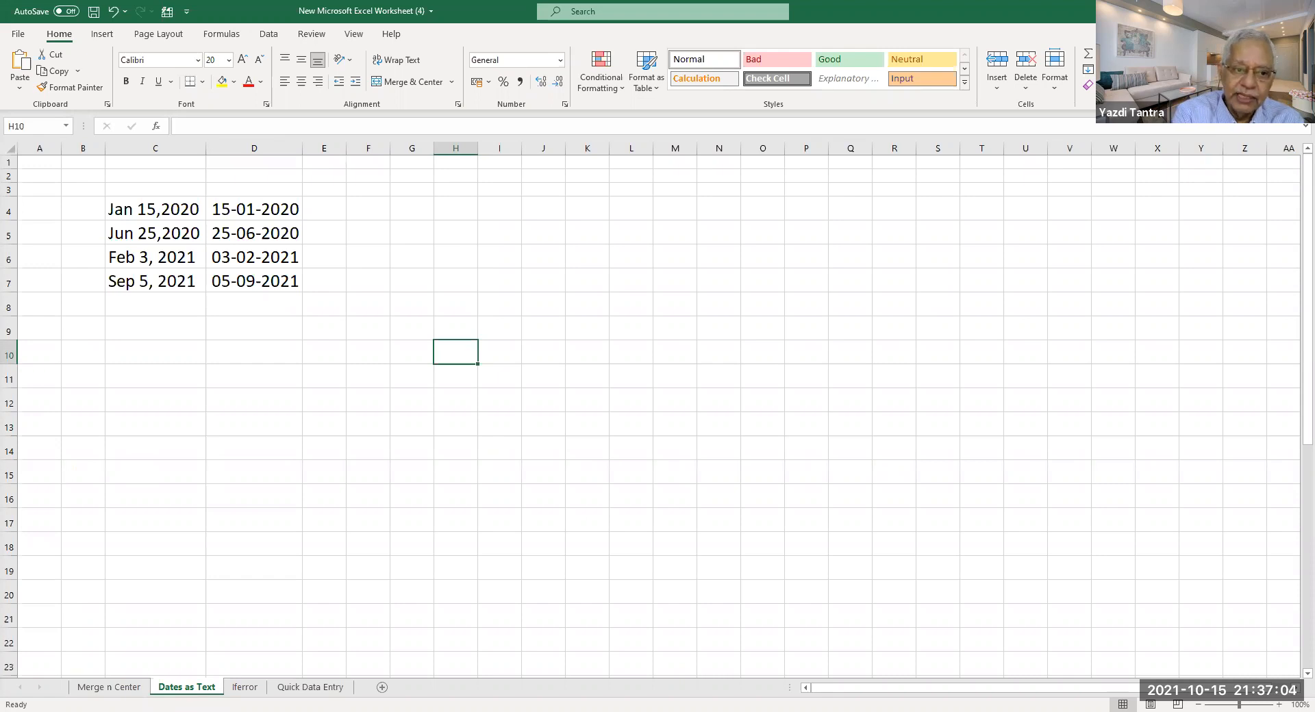
click(245, 376)
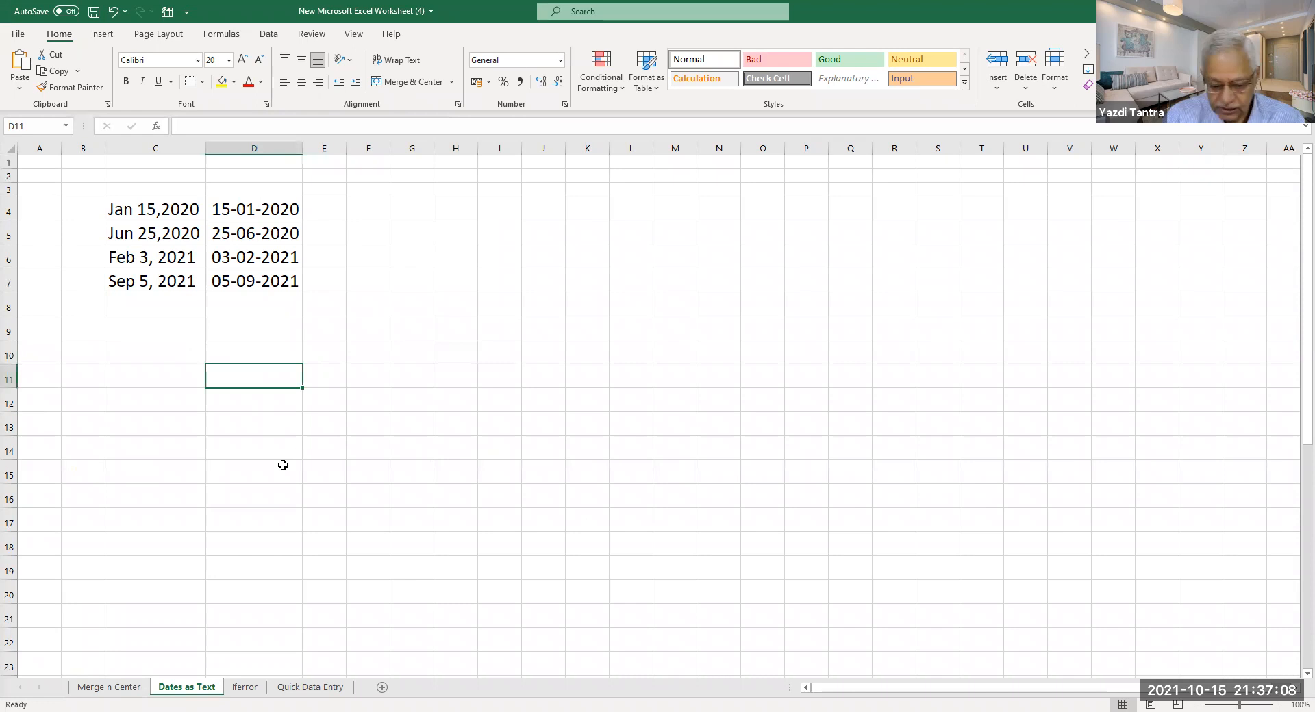
text(15/1)
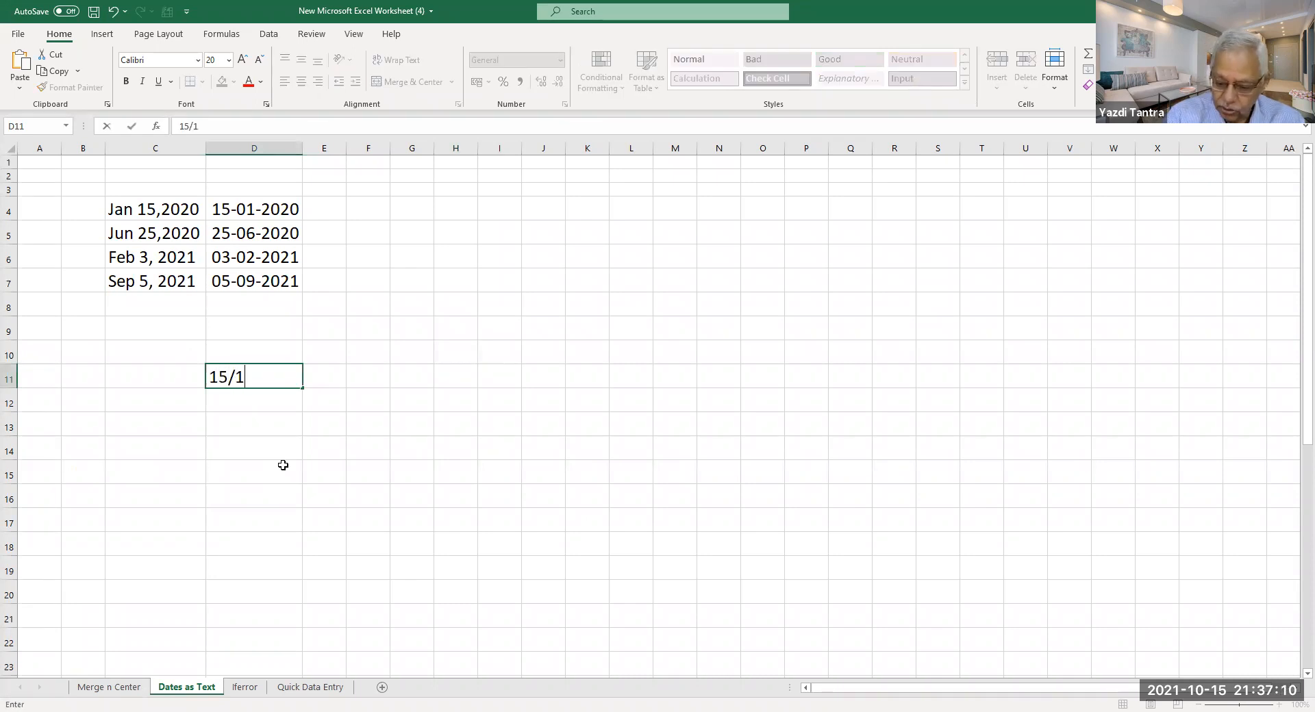
text(0/2021)
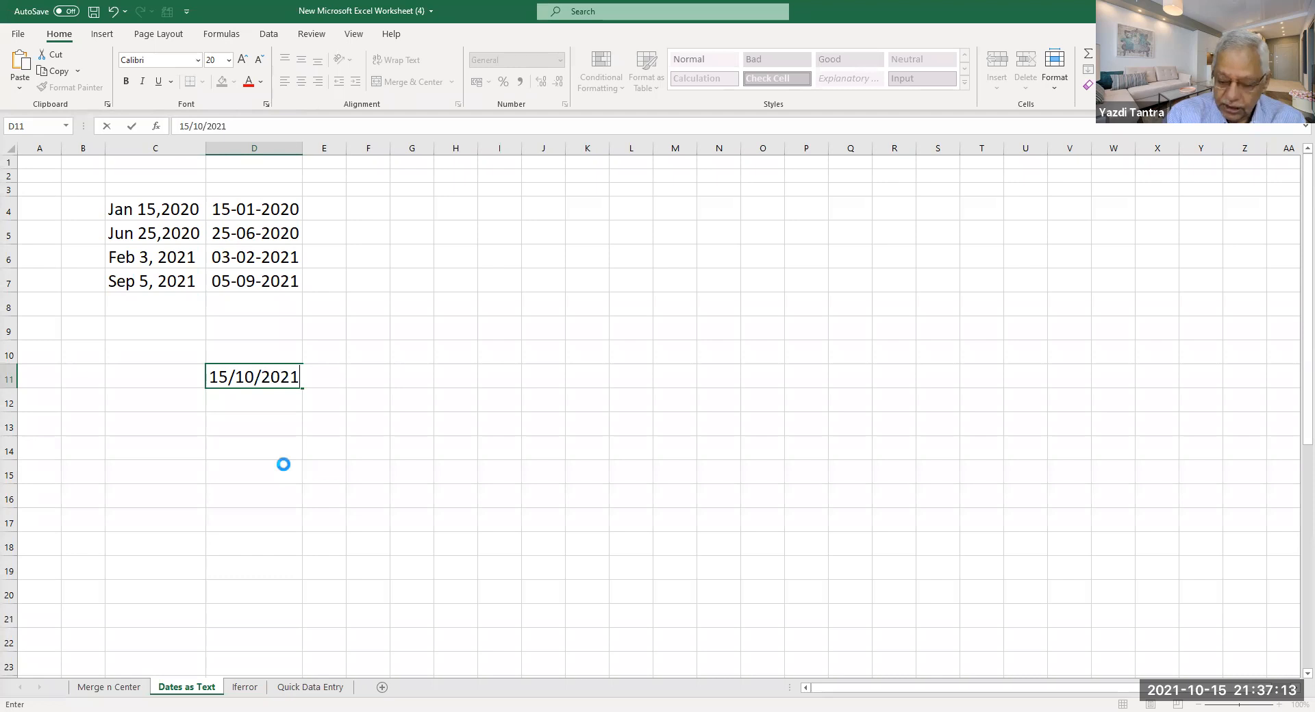
key(Return)
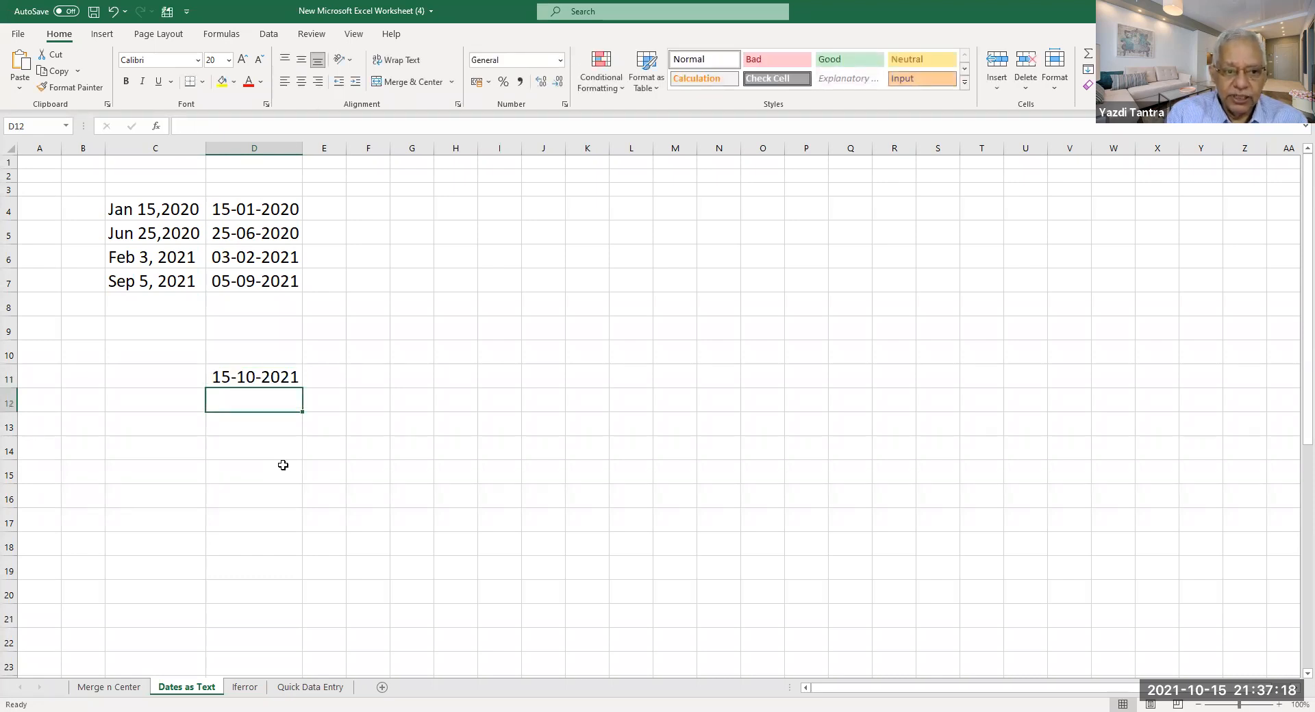
key(Up)
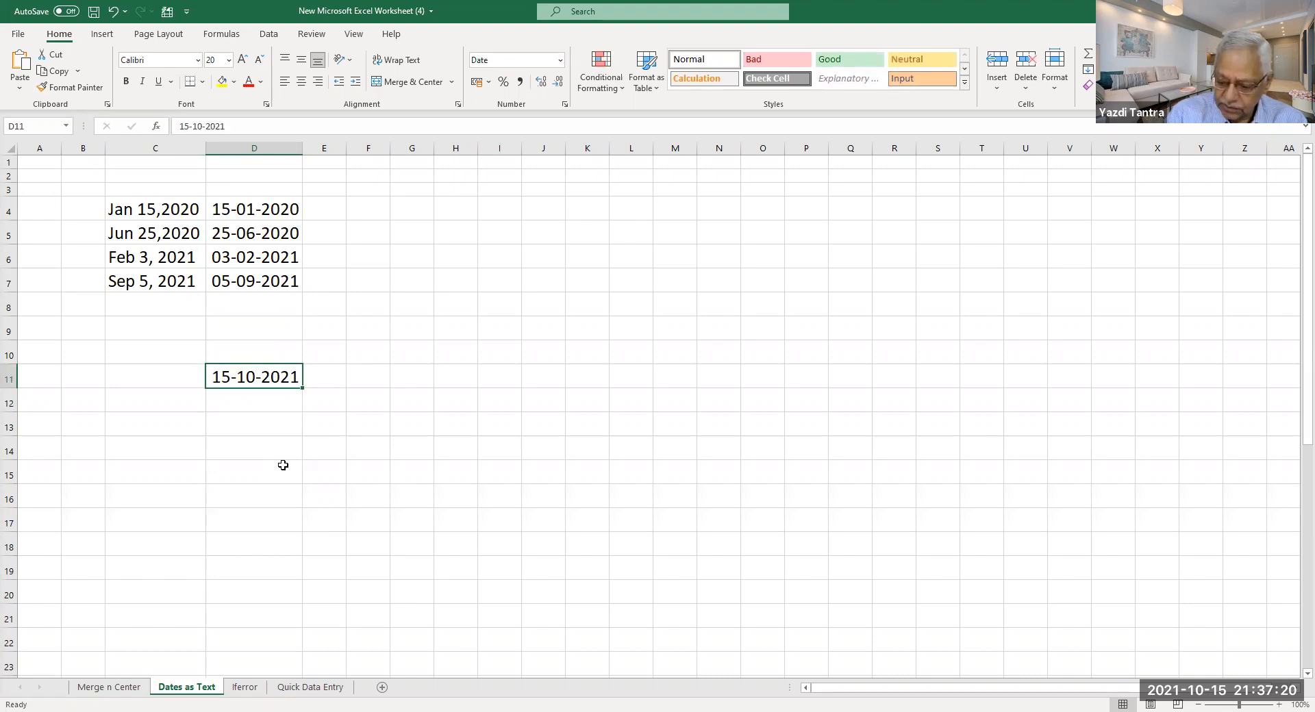
key(Delete)
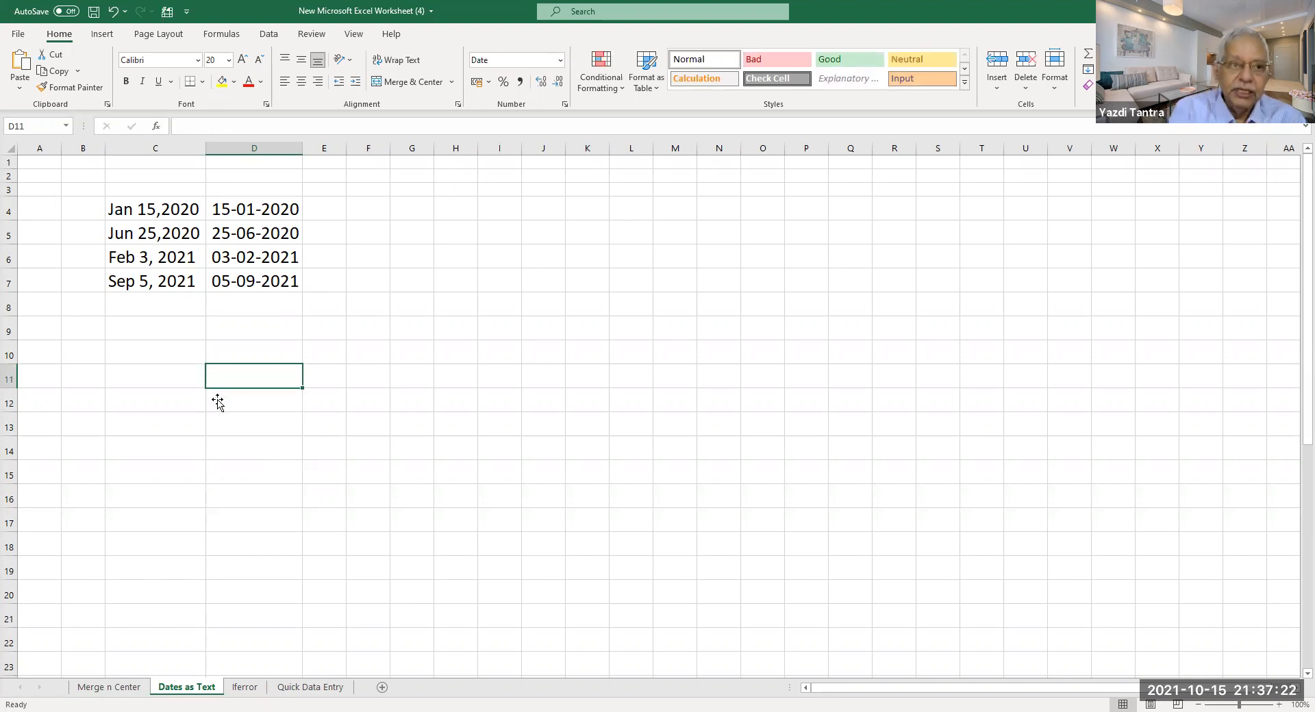
click(155, 220)
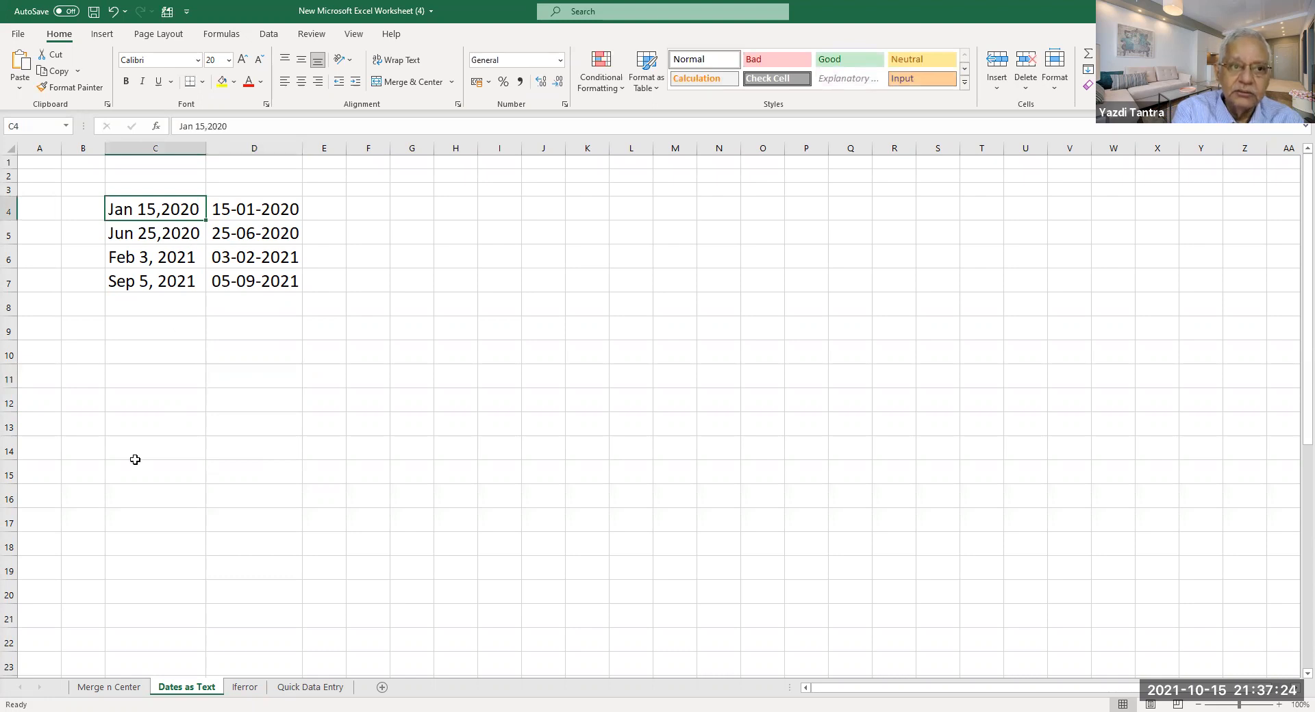
Enter the text date 'Oct 15,2021' in C10 and check the entry.
click(140, 356)
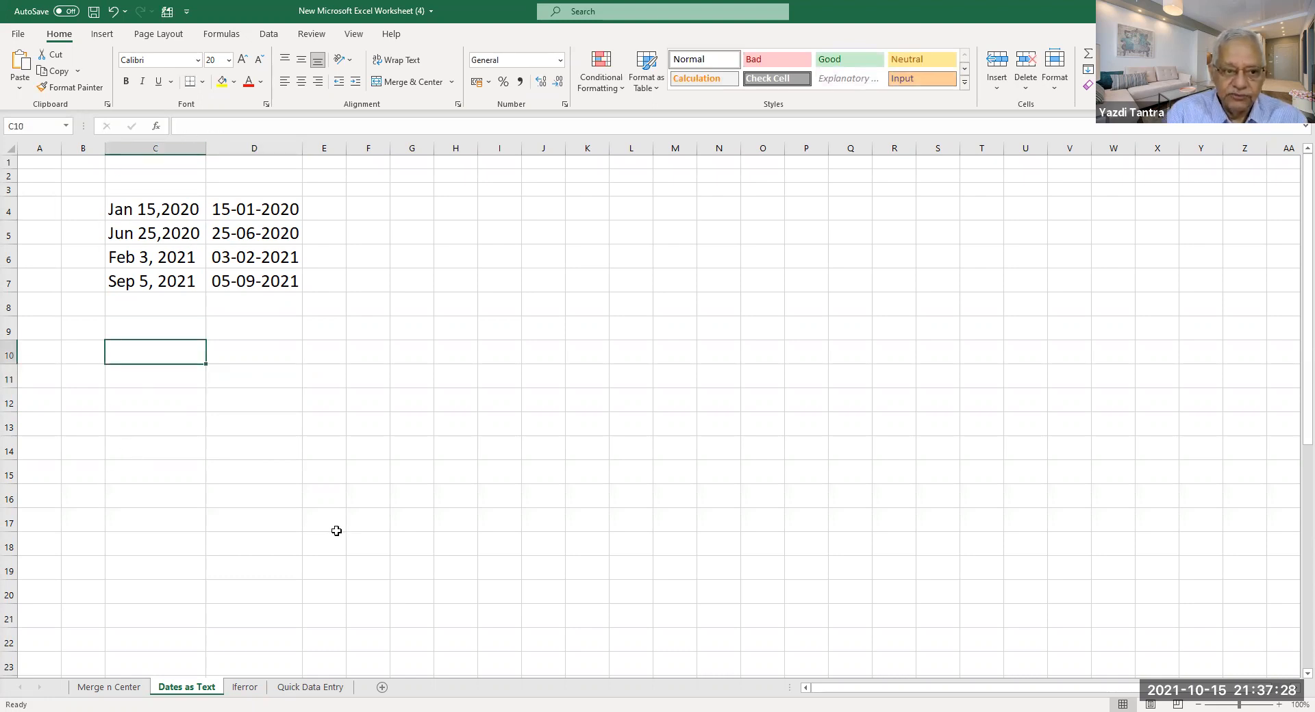
text(Oct 15,2021)
key(Return)
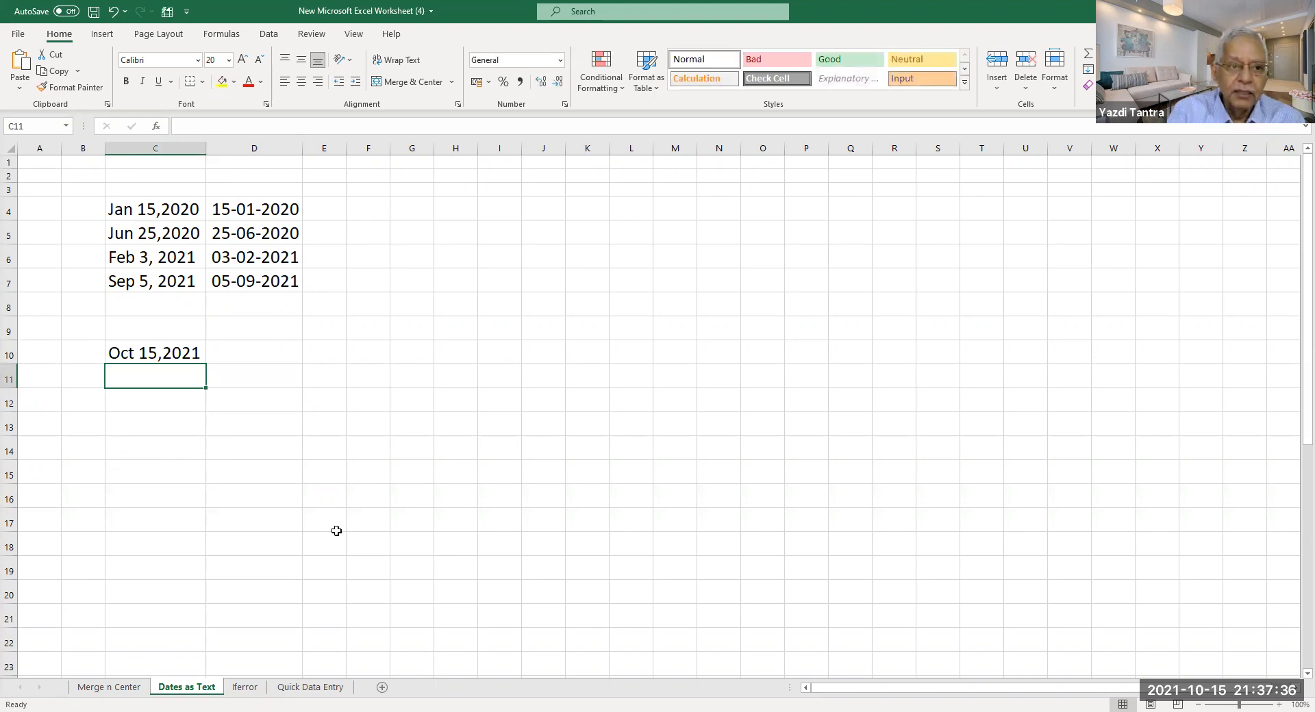
click(132, 355)
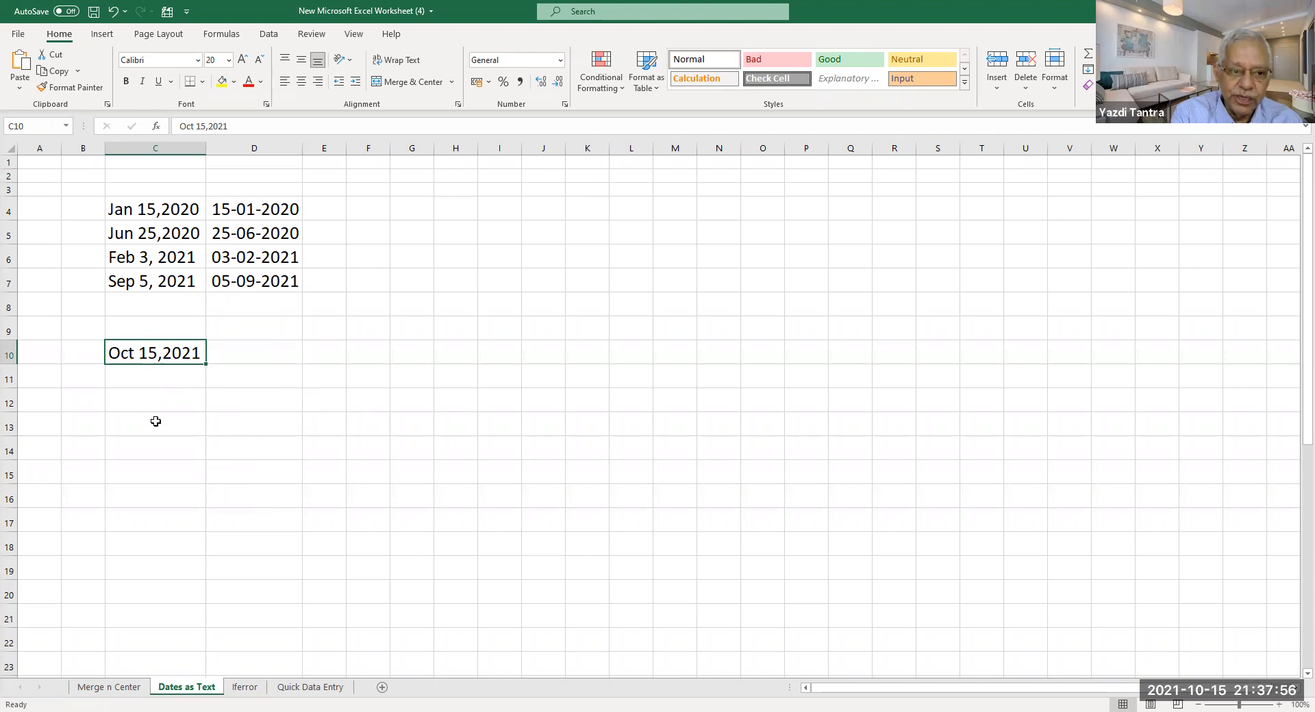
click(129, 405)
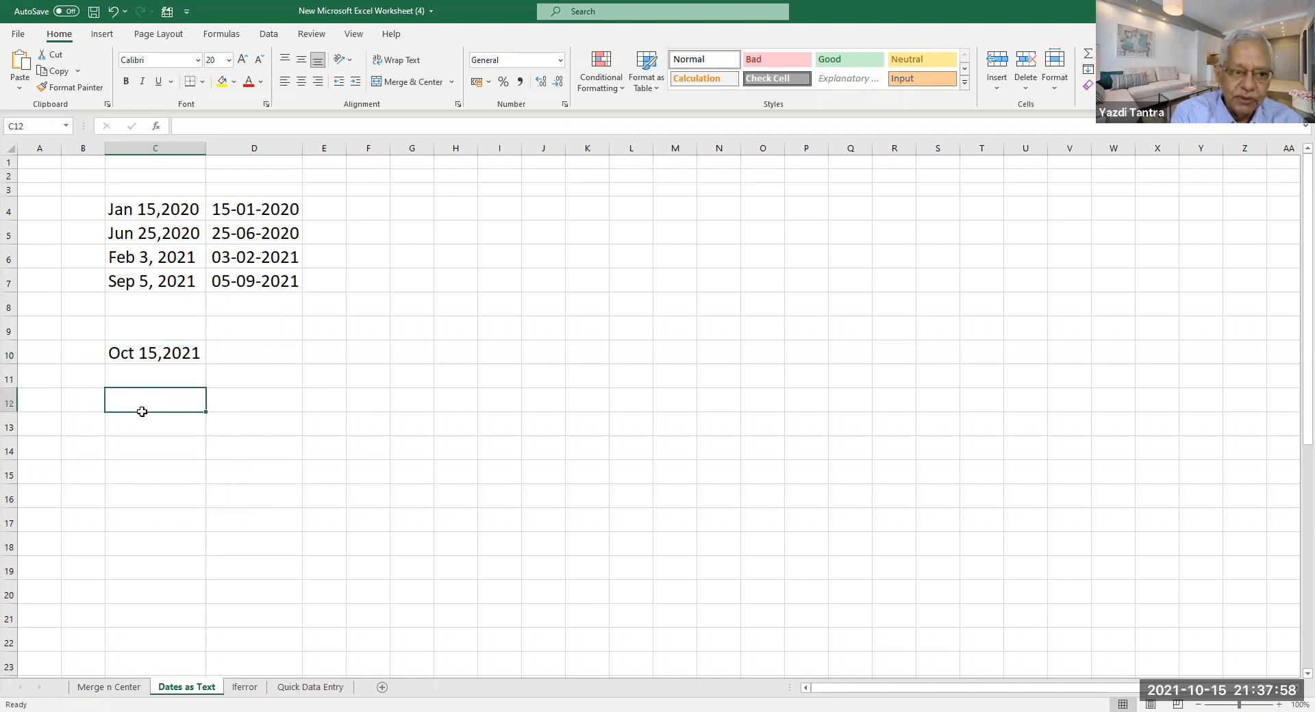
text(=)
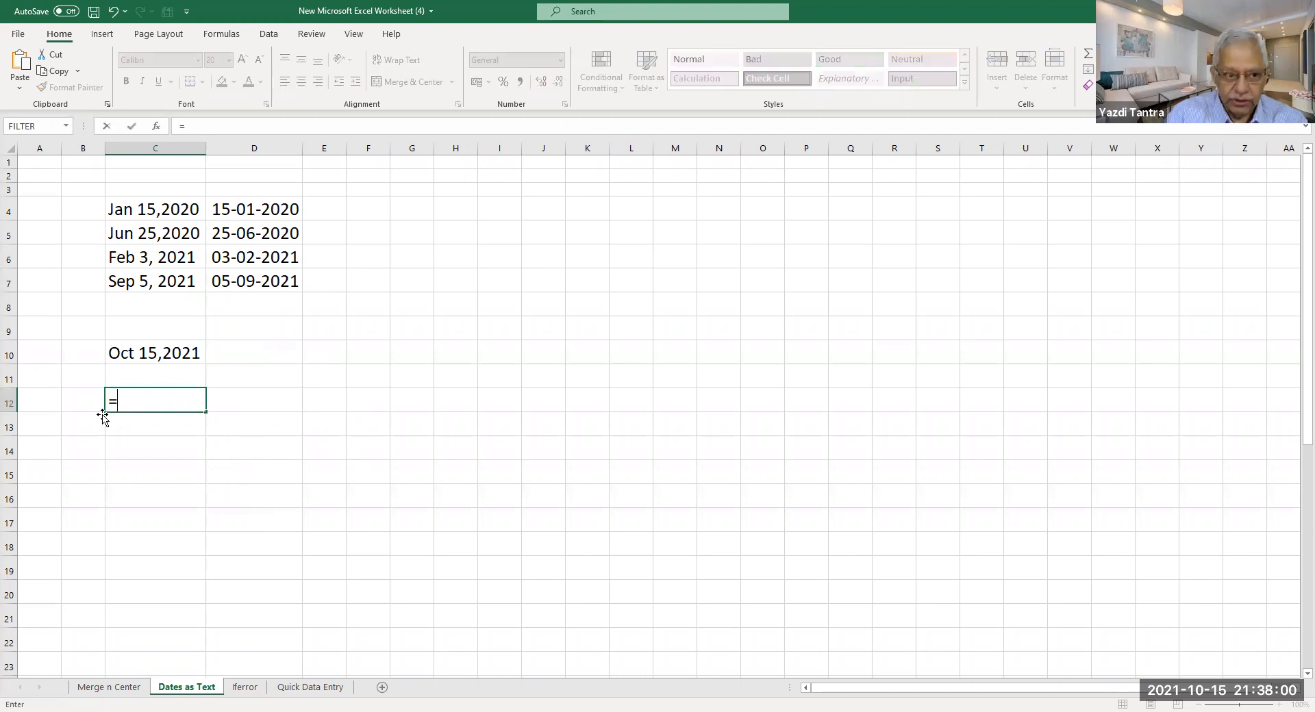
key(Up)
key(Up)
text(-)
key(Up)
key(Up)
key(Up)
key(Up)
key(Up)
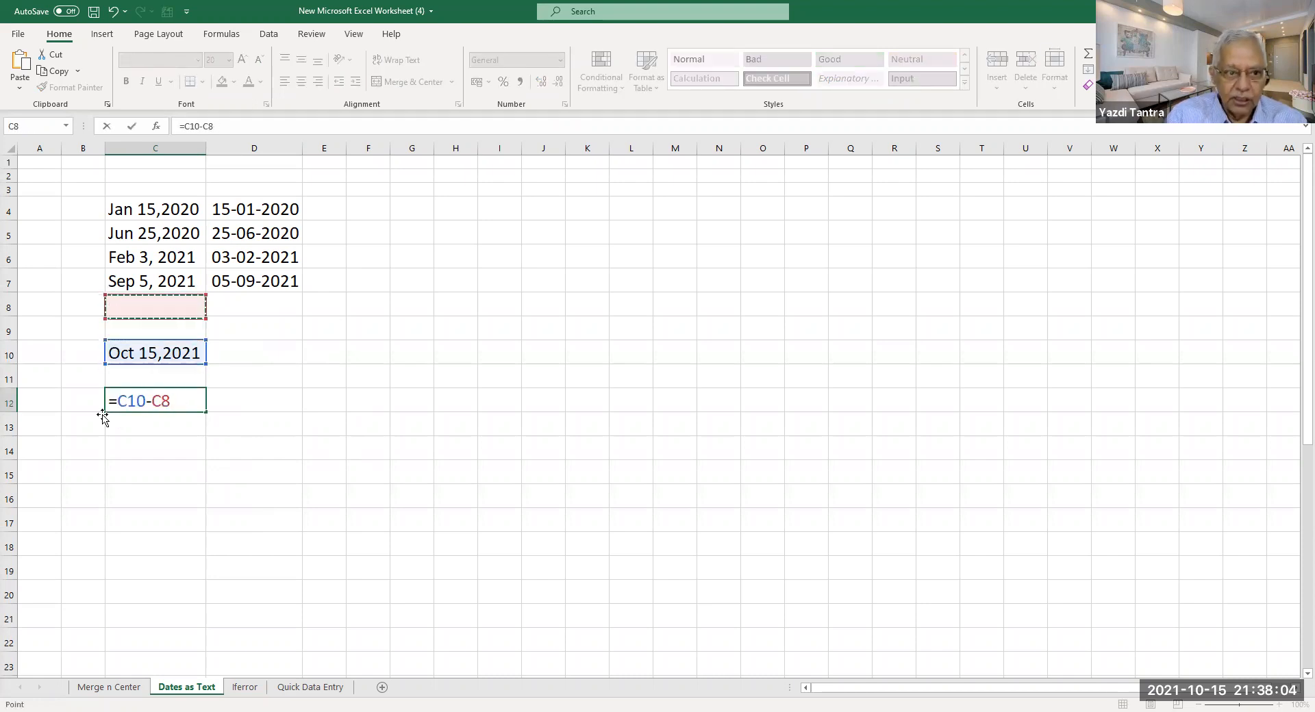
key(Return)
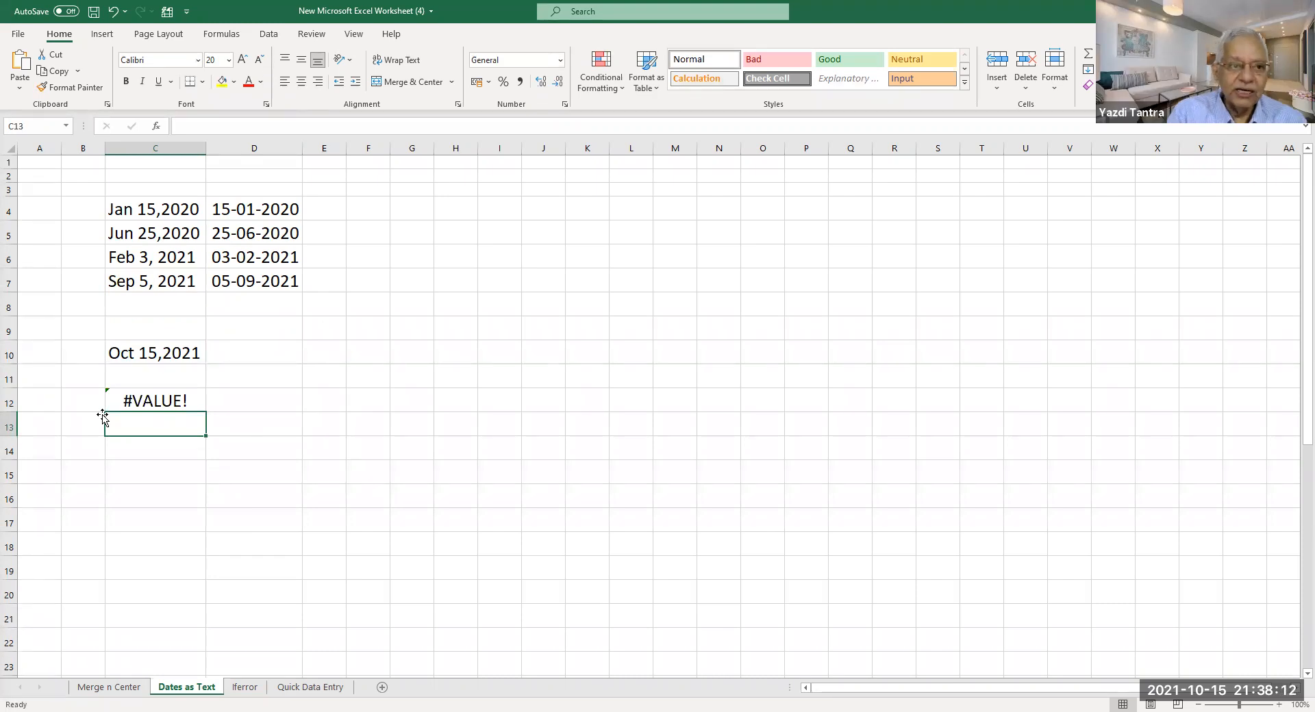
click(131, 401)
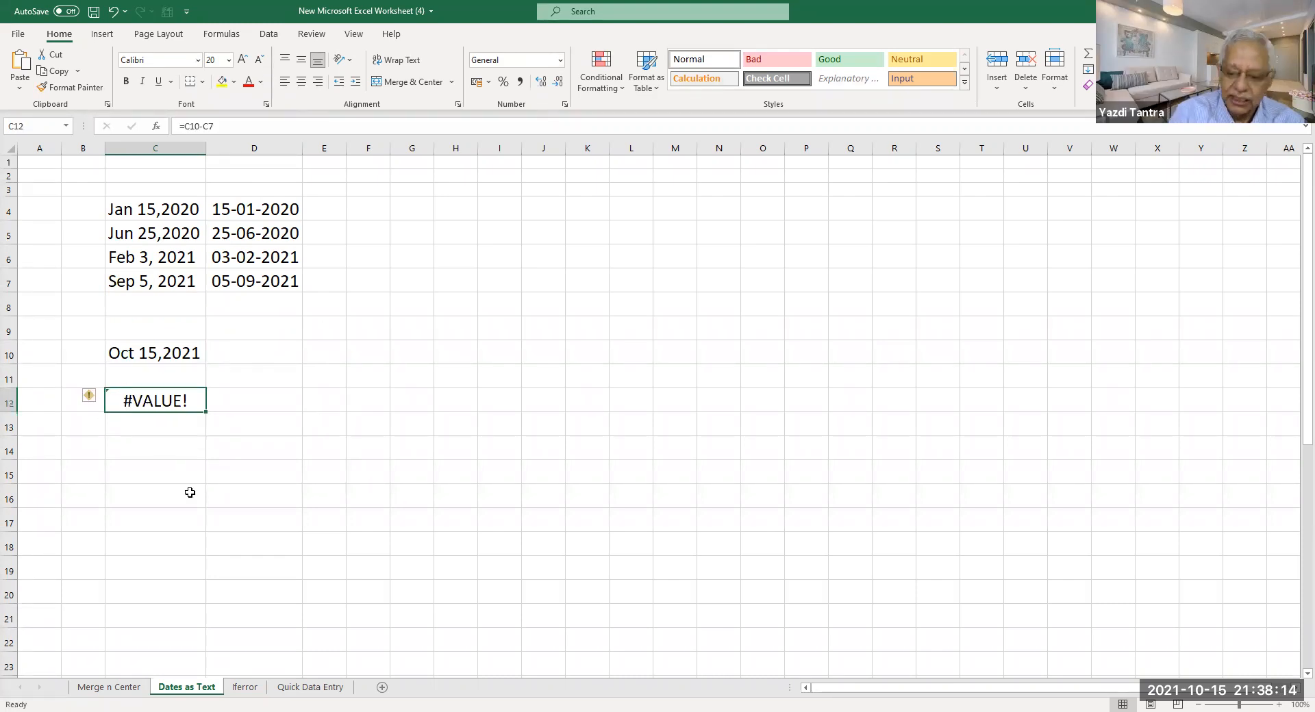
key(Delete)
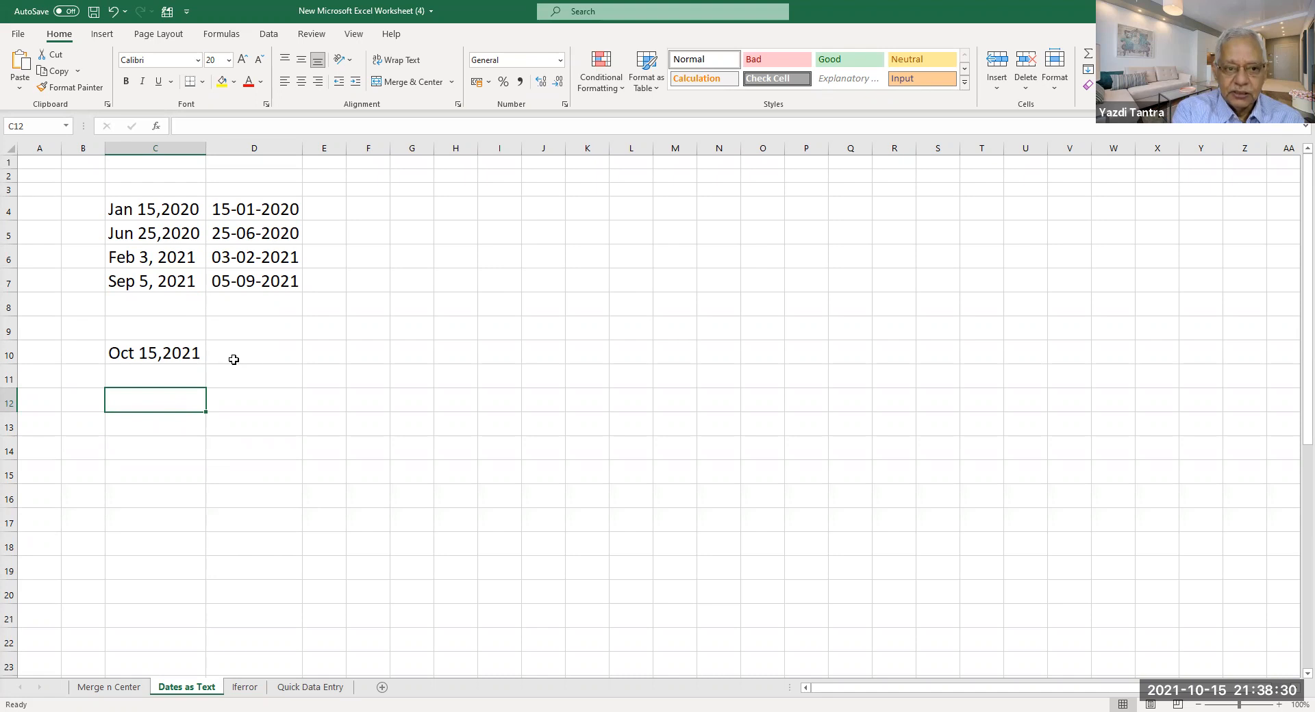
click(255, 356)
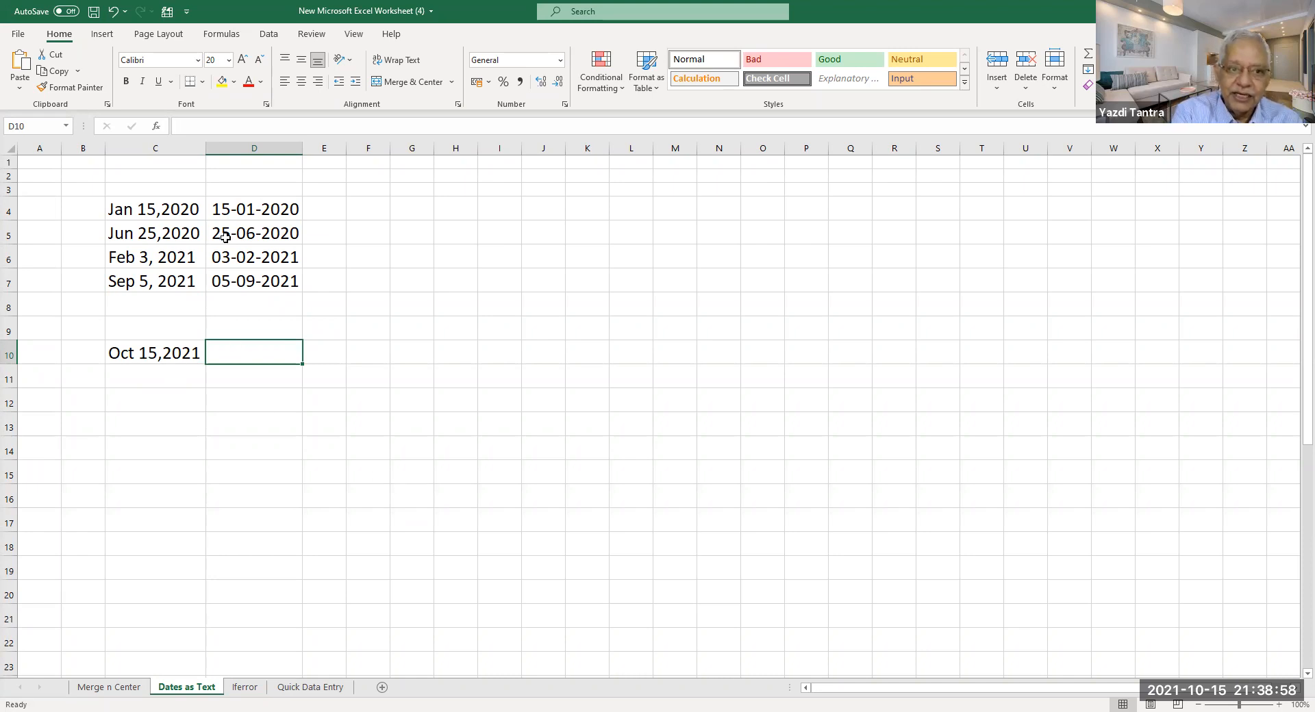
Check the column C date count, then enter the real date 15/10/2021 in D10.
click(140, 355)
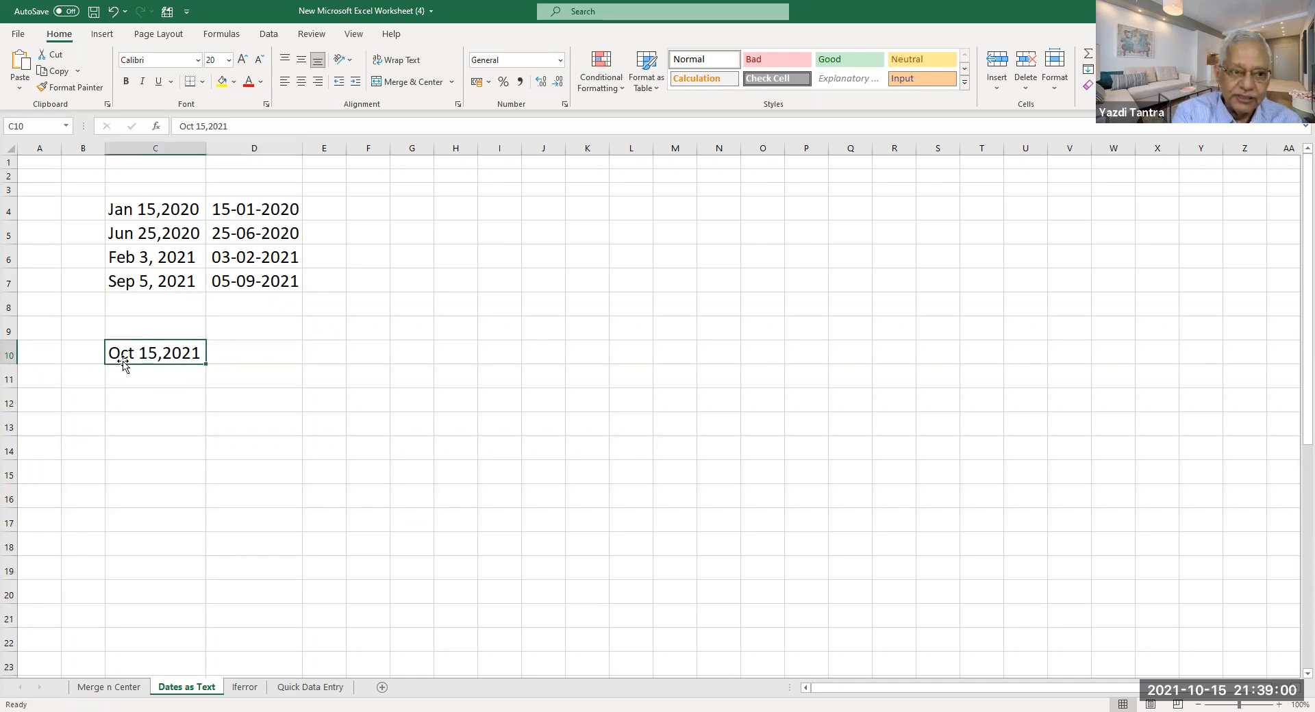
drag(156, 209, 166, 325)
click(236, 353)
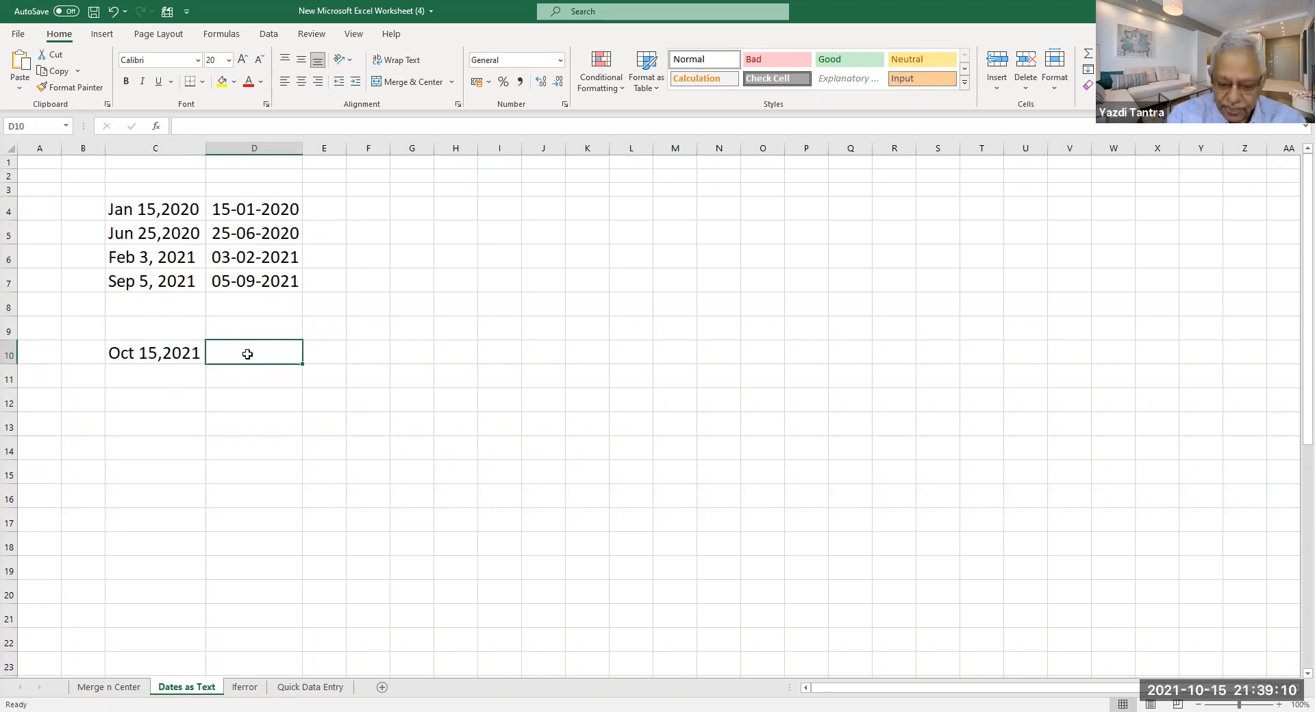
text(15)
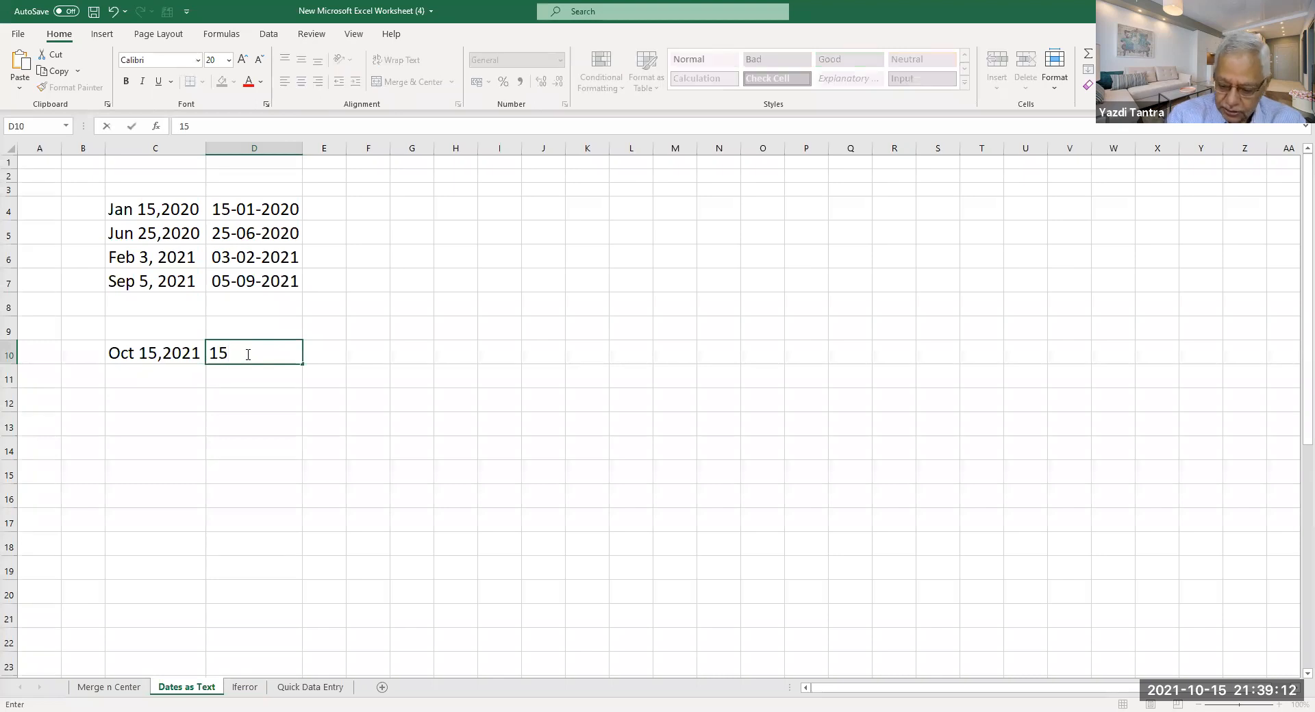
text(/10/2021)
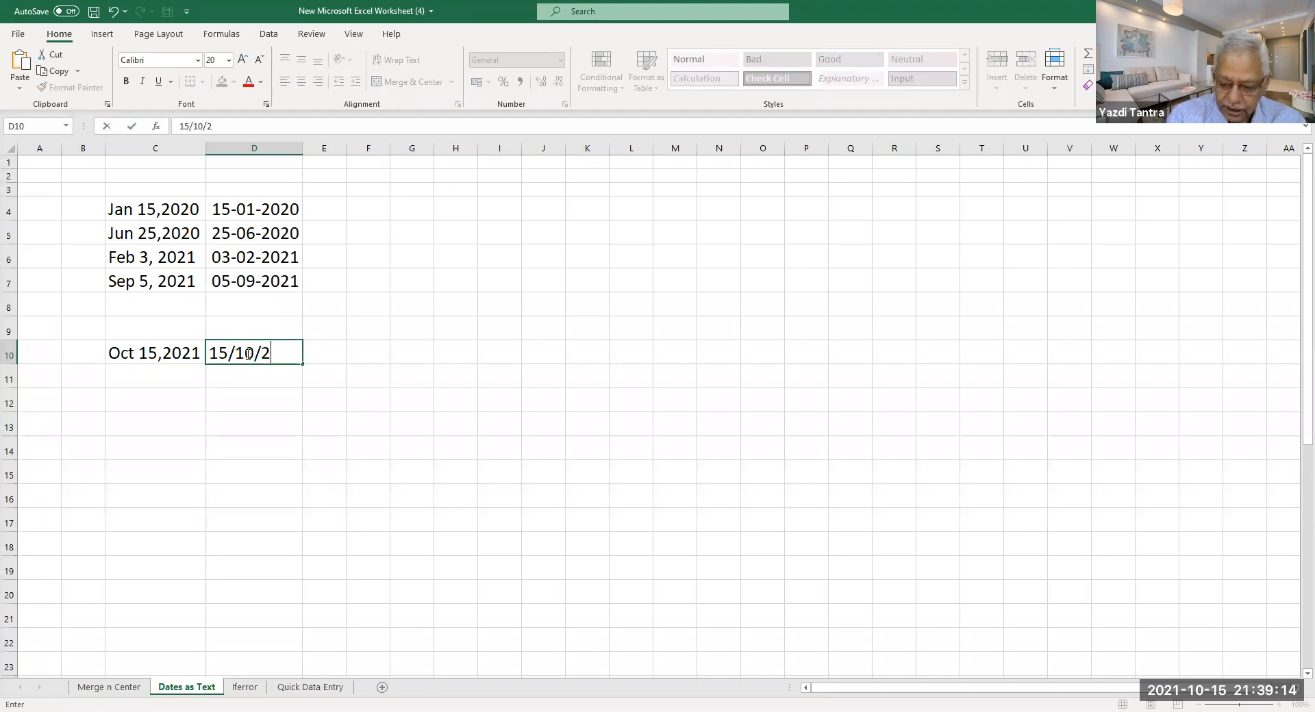
key(Return)
click(258, 400)
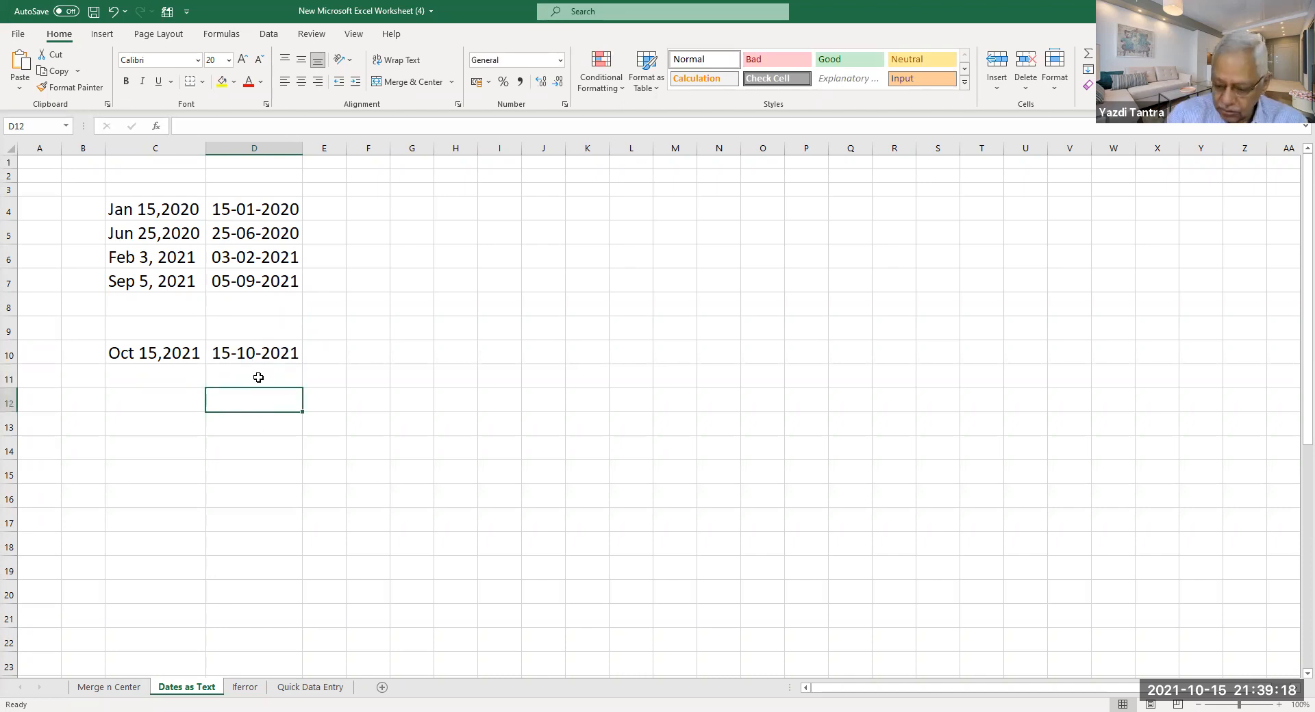
text(=)
key(Up)
key(Up)
text(-)
key(Up)
key(Up)
key(Up)
key(Up)
key(Up)
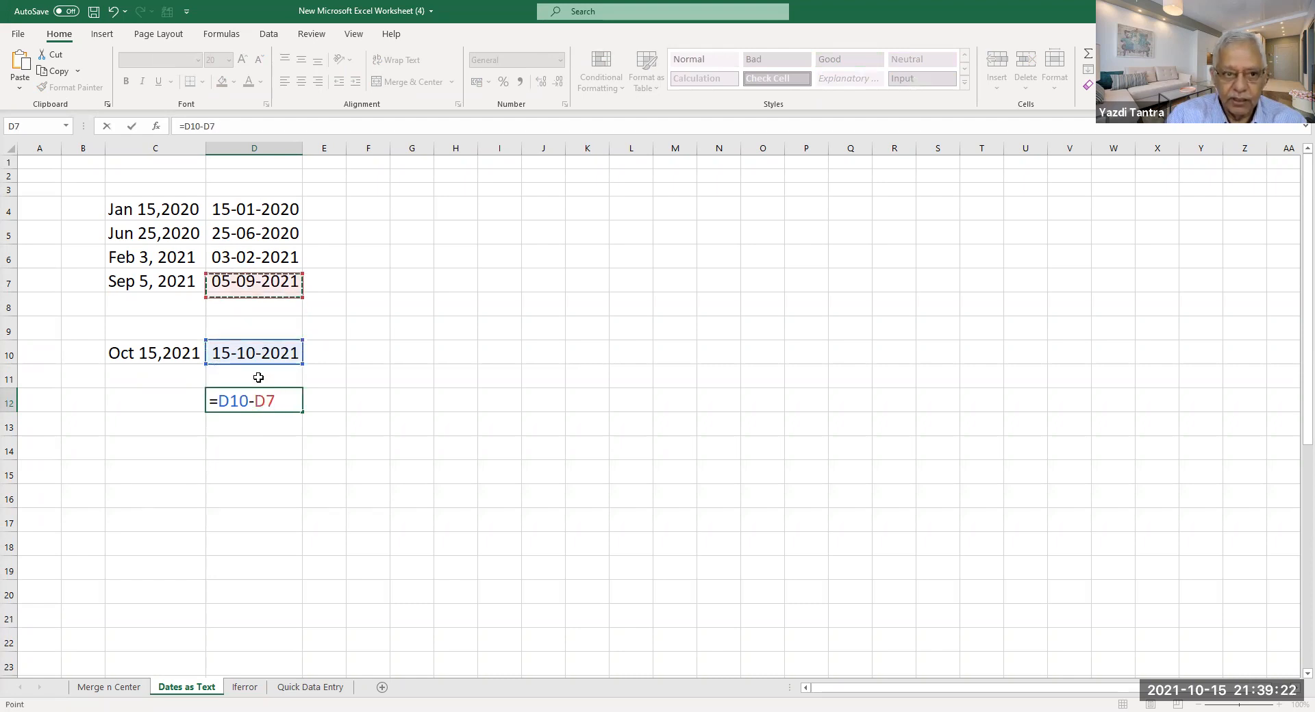
key(Return)
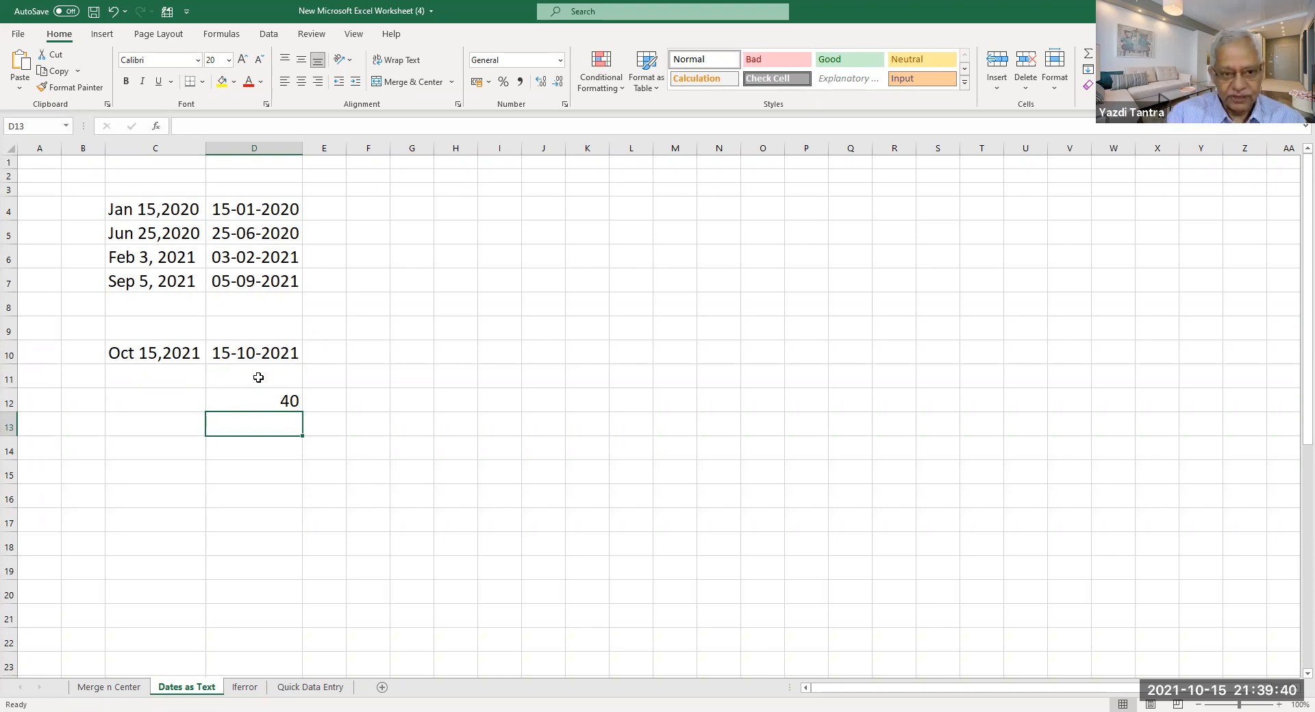
key(Up)
key(Delete)
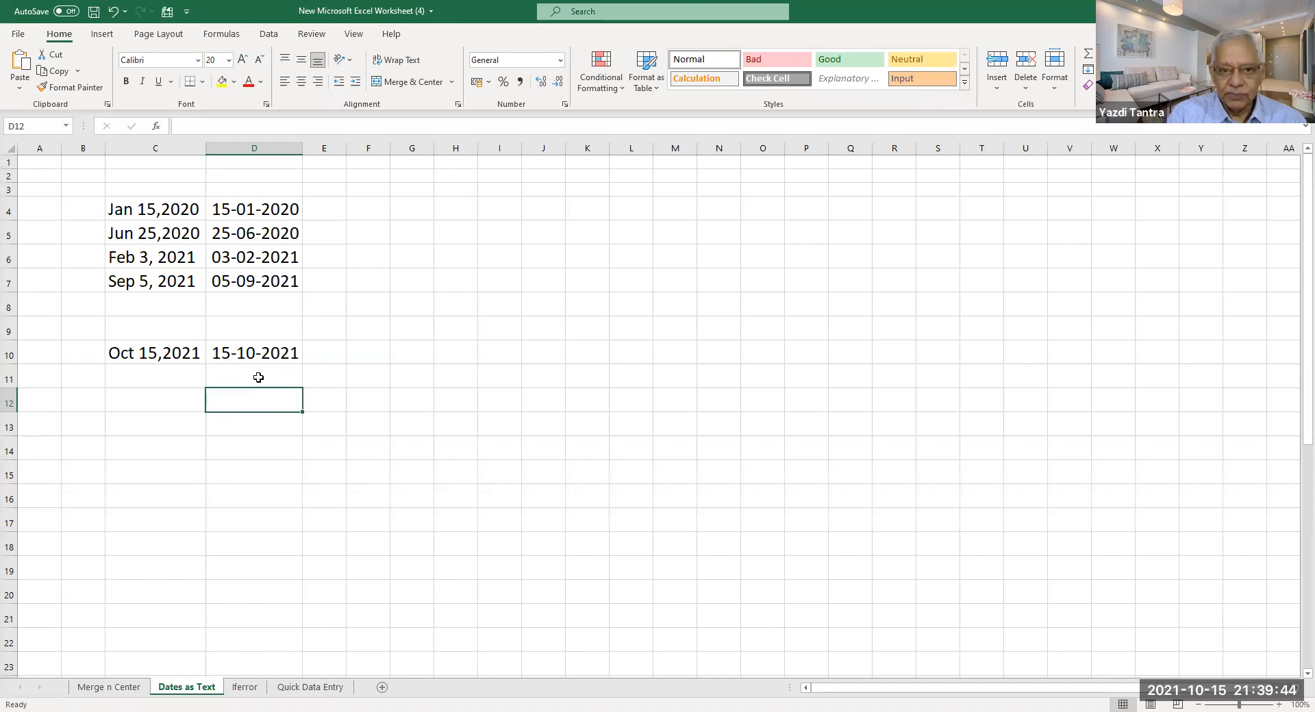
click(370, 404)
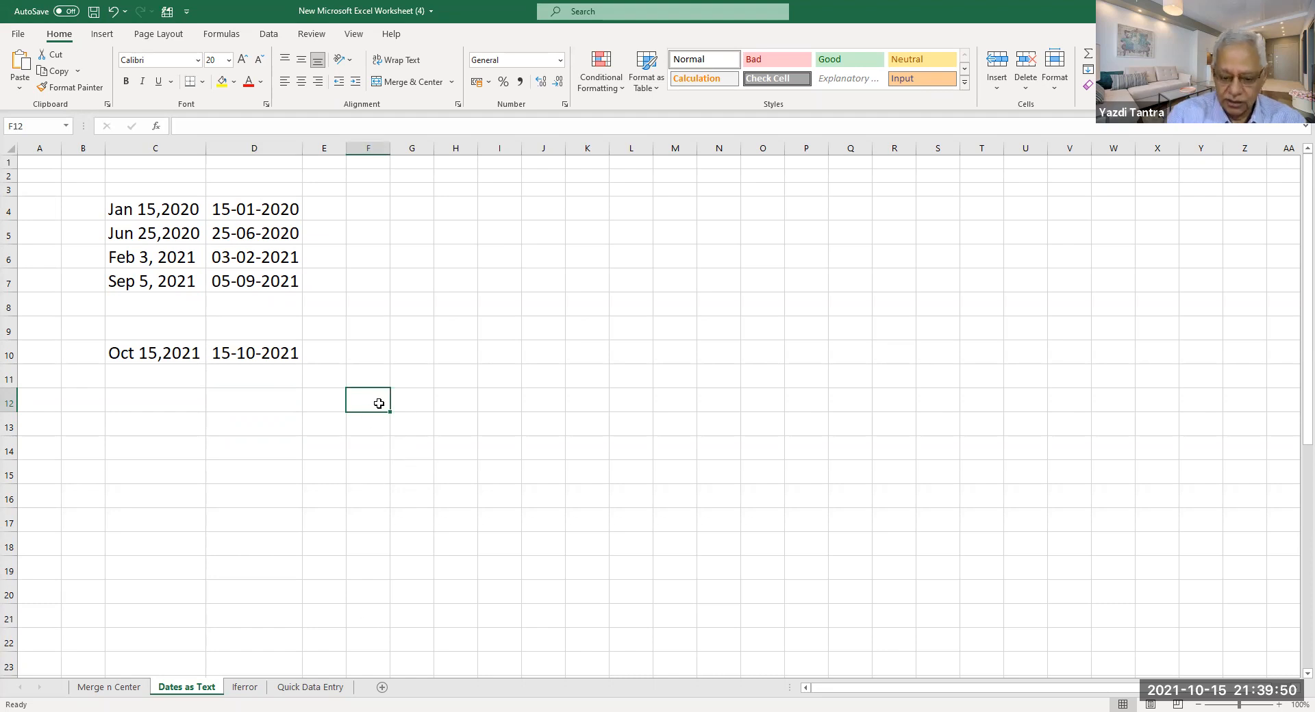
Enter 01/01/1900 in F12 and format it as General, revealing serial number 1.
text(0)
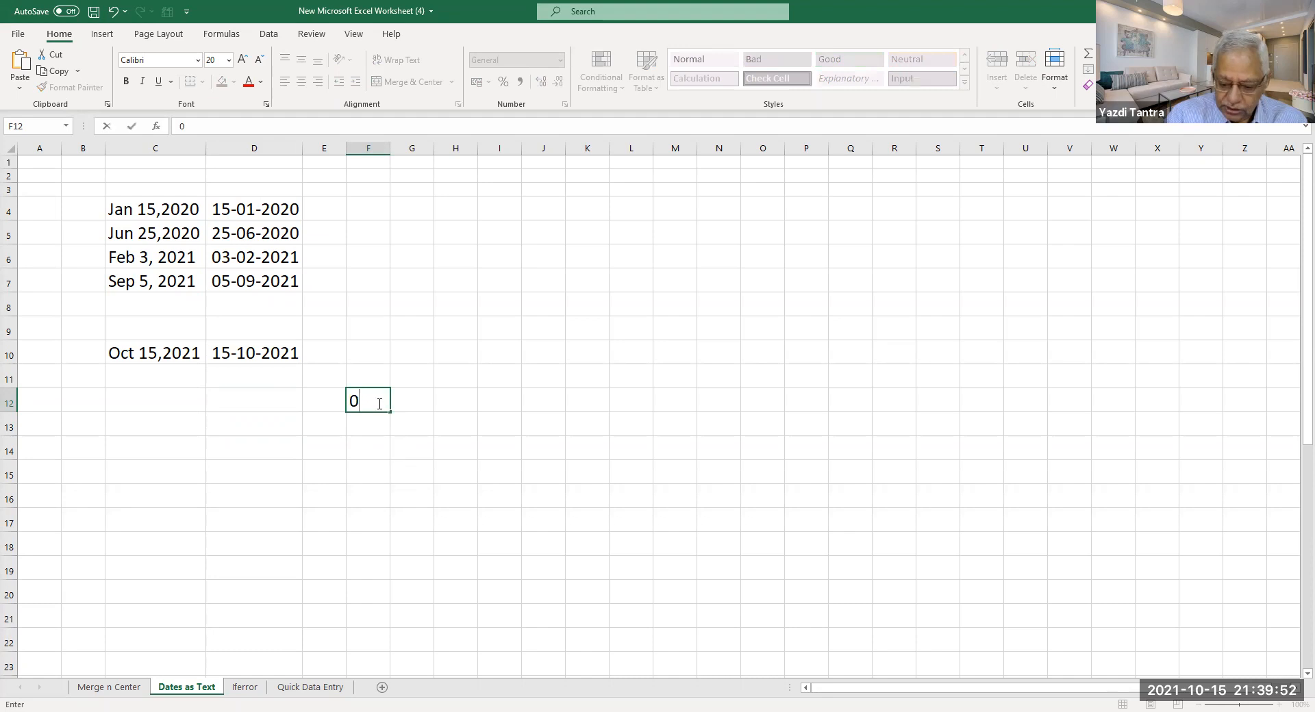
text(1/0)
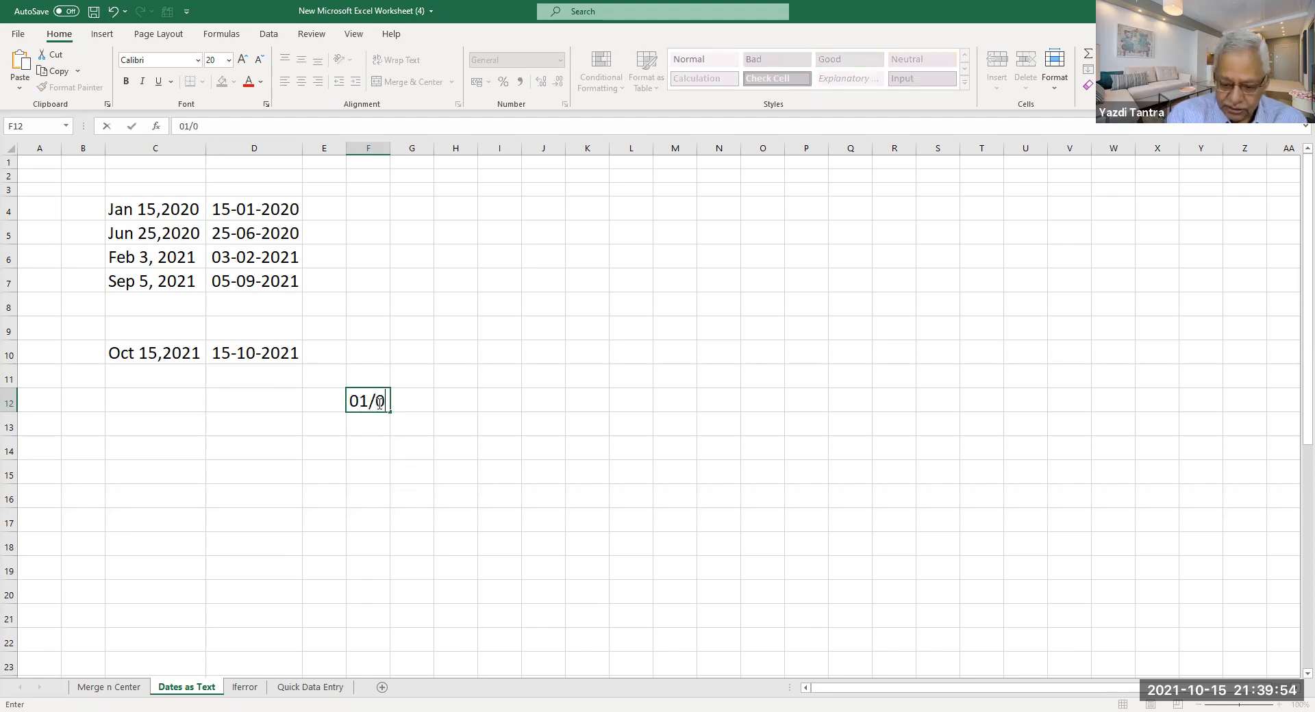
text(1/1900)
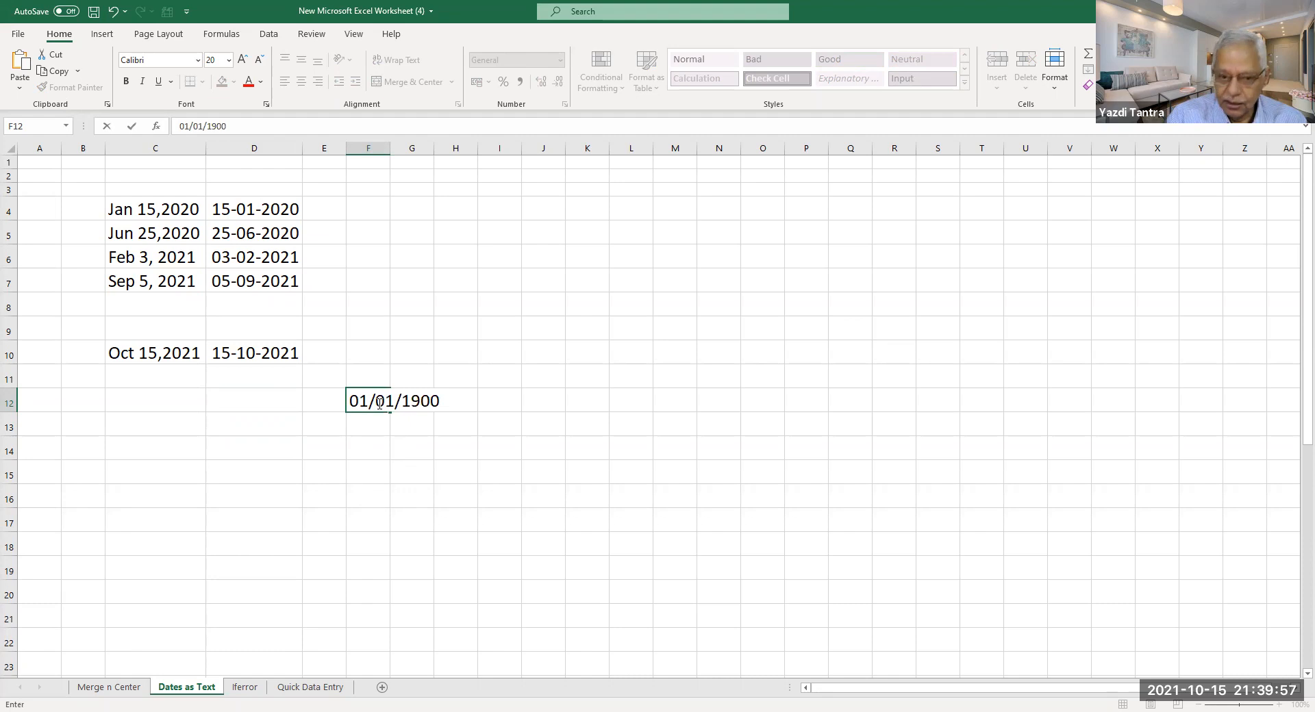
key(Return)
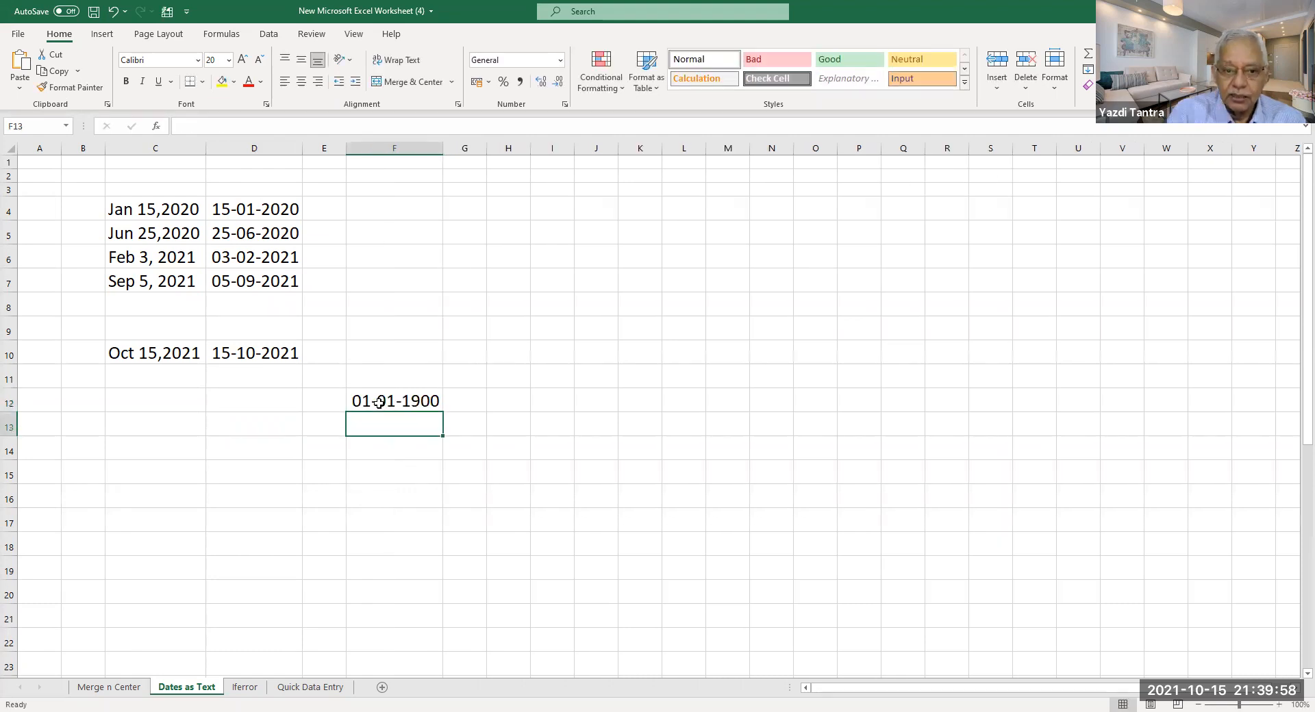
click(399, 404)
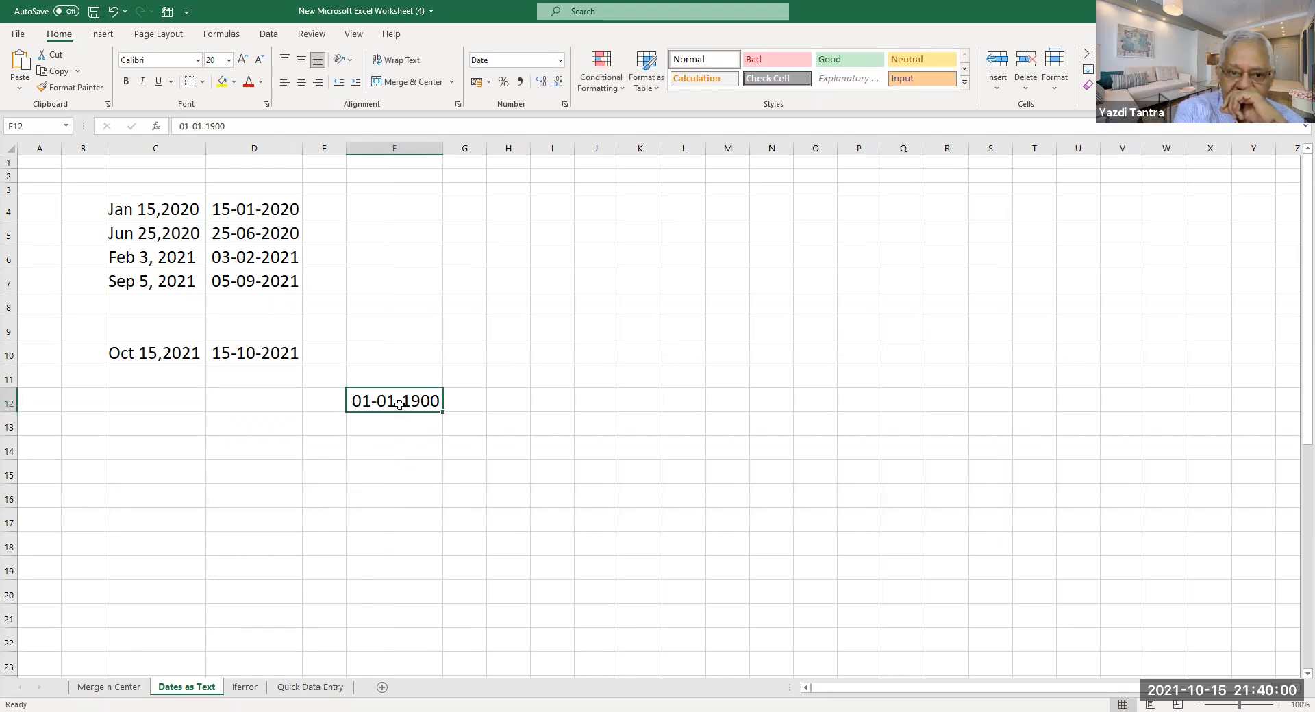
right_click(400, 409)
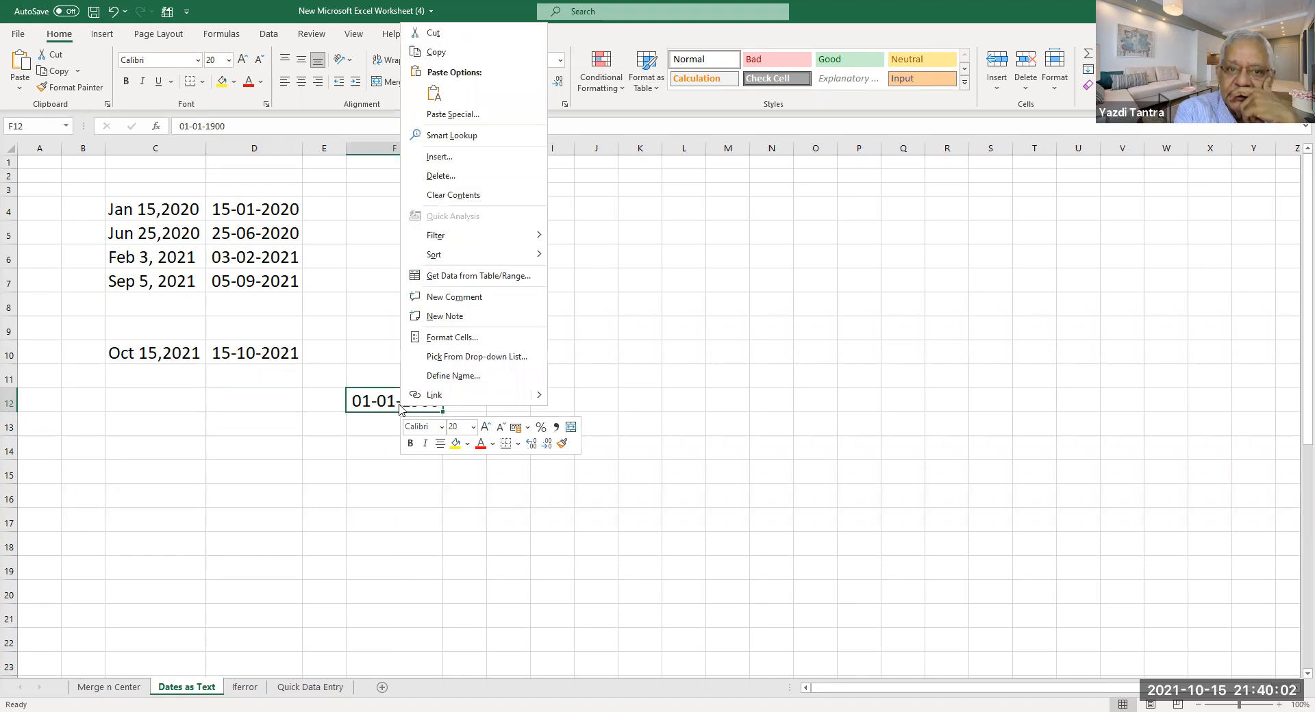
click(438, 337)
click(278, 198)
click(289, 226)
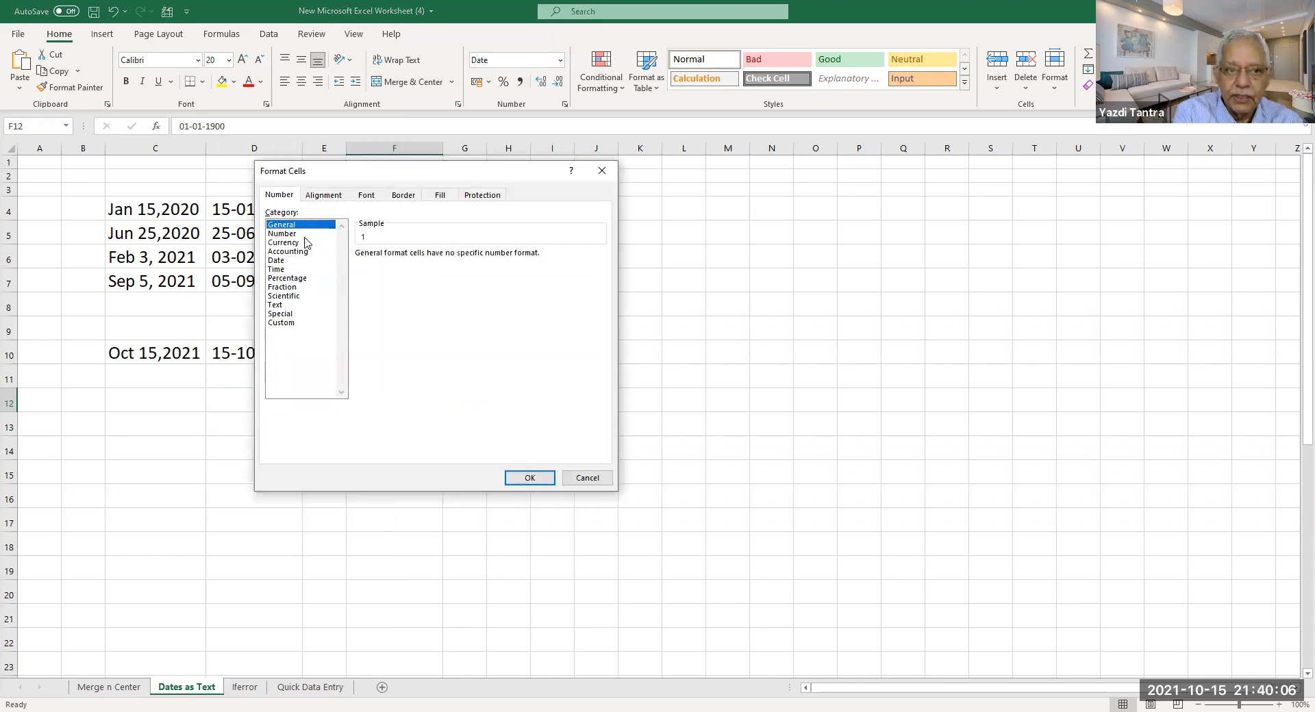
click(529, 479)
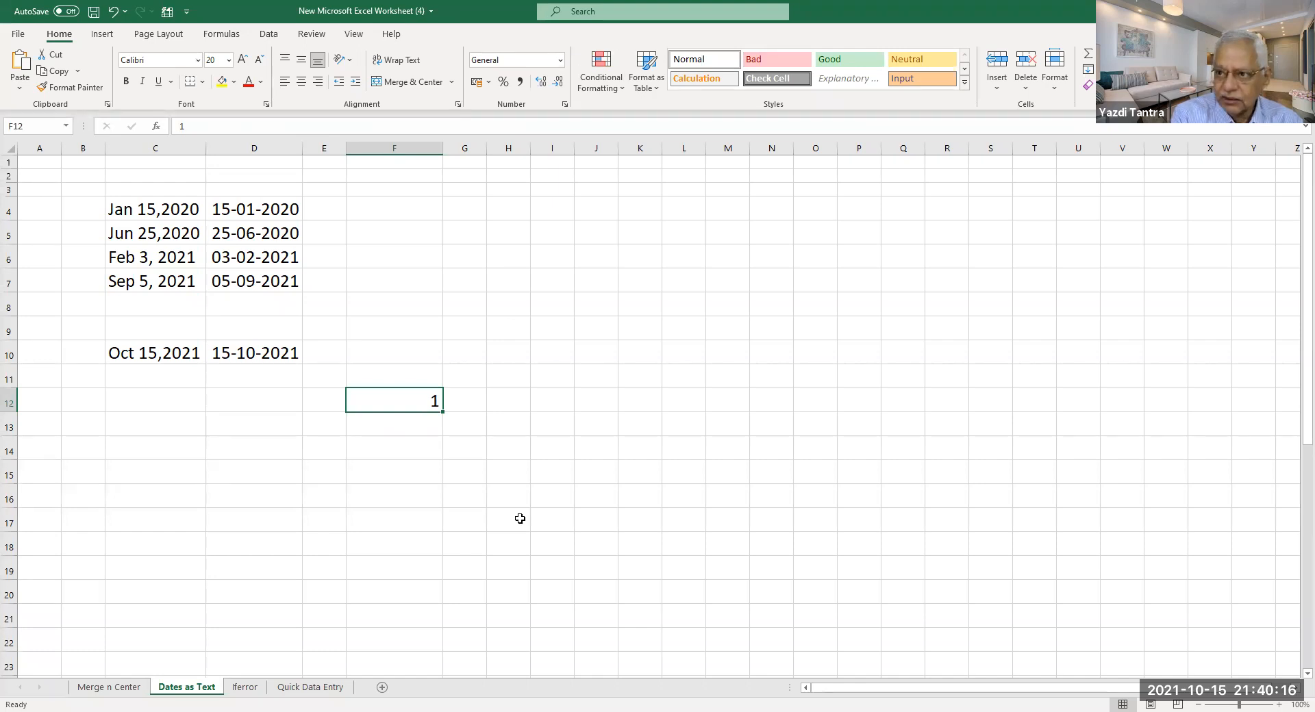
click(395, 423)
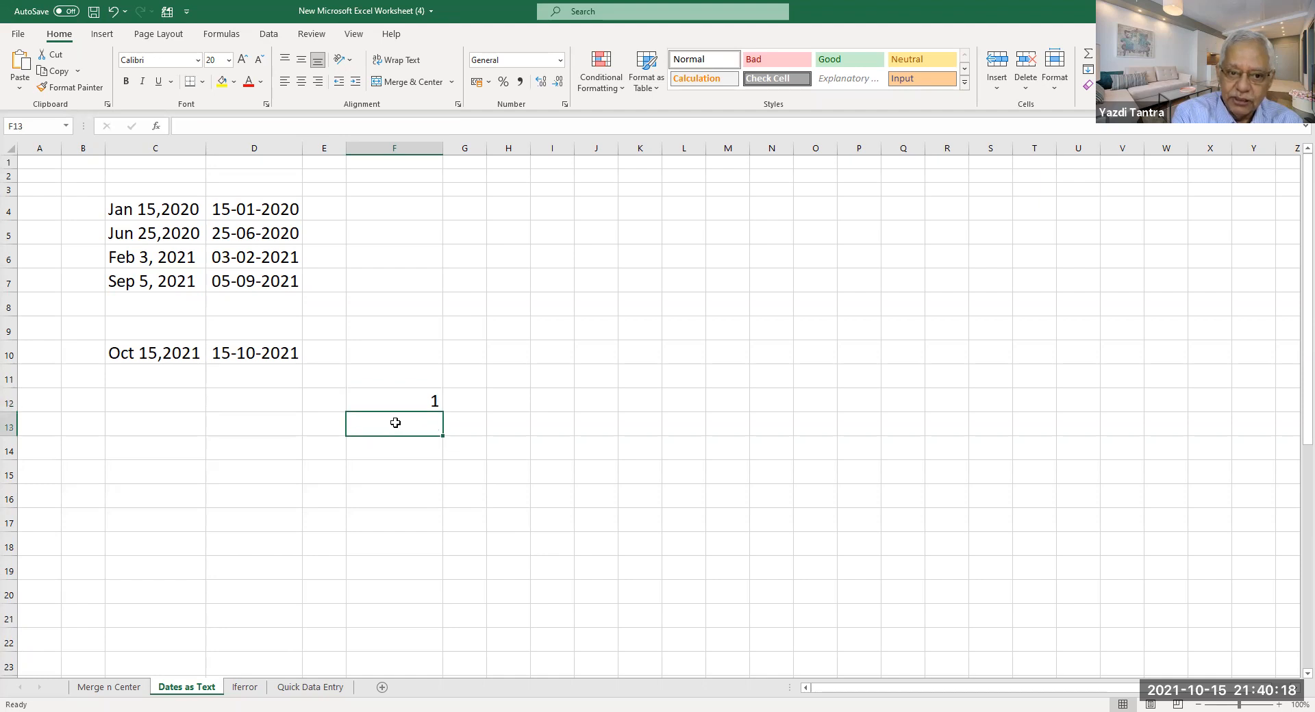
text(1/)
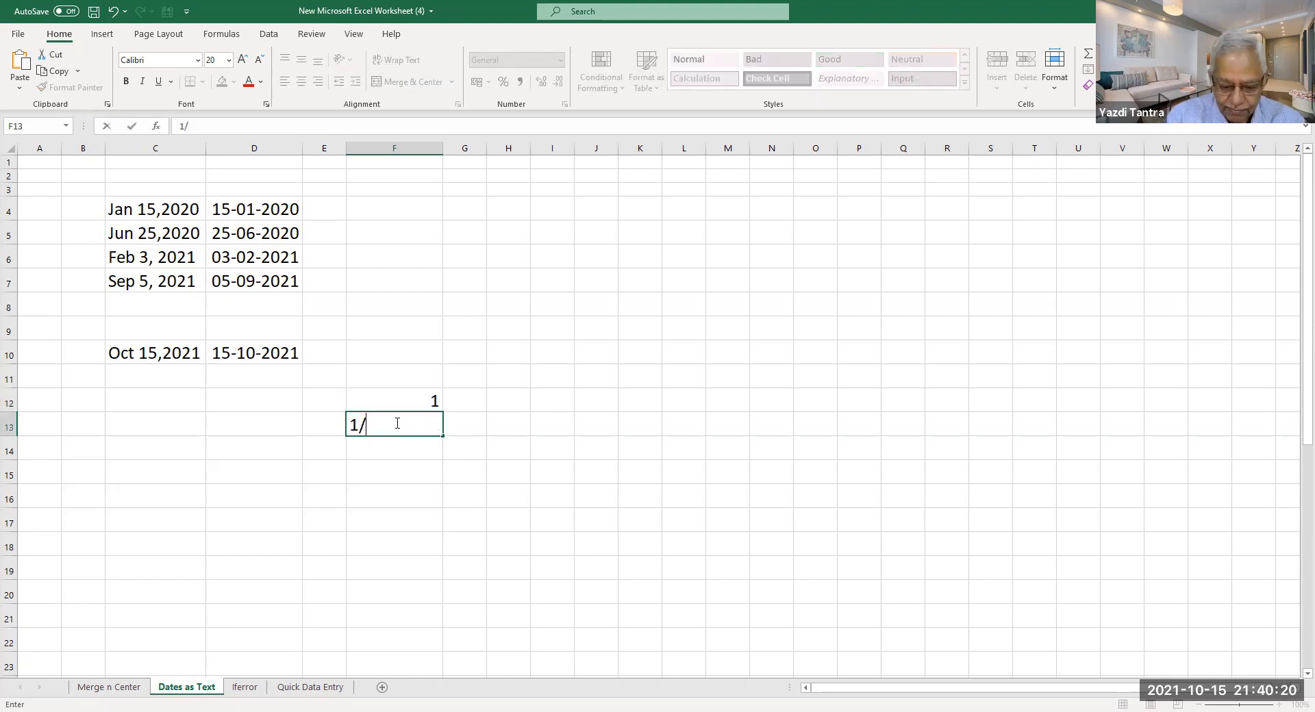
text(1/)
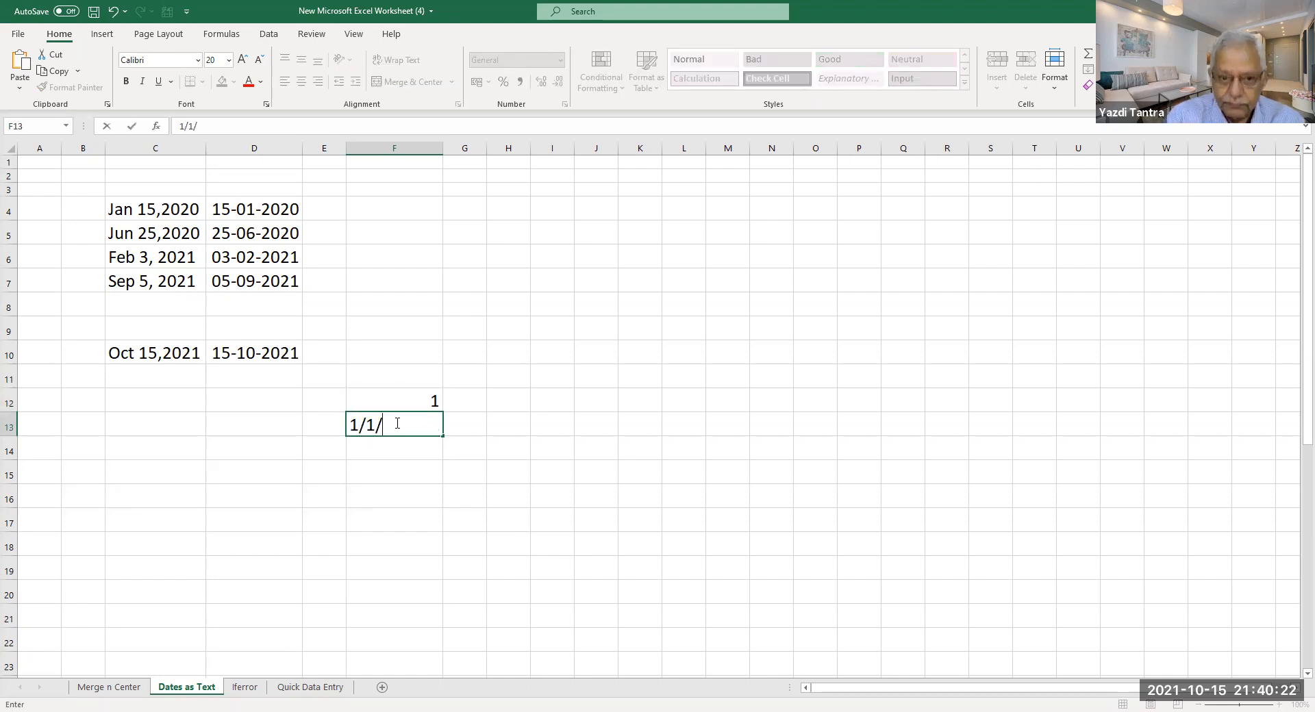
text(200)
Correct F13 to 1/1/2000 and format it as General, showing serial 36526.
key(Return)
click(395, 423)
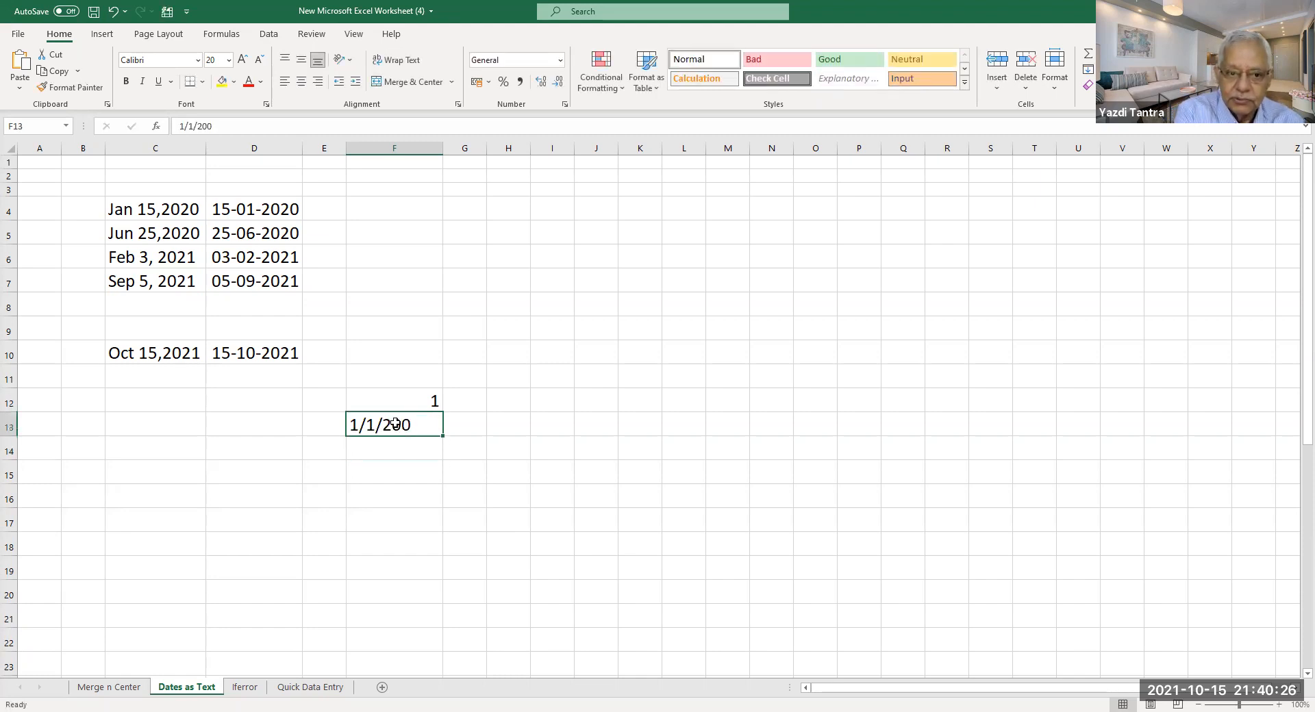
double_click(408, 428)
text(0)
key(Return)
click(415, 425)
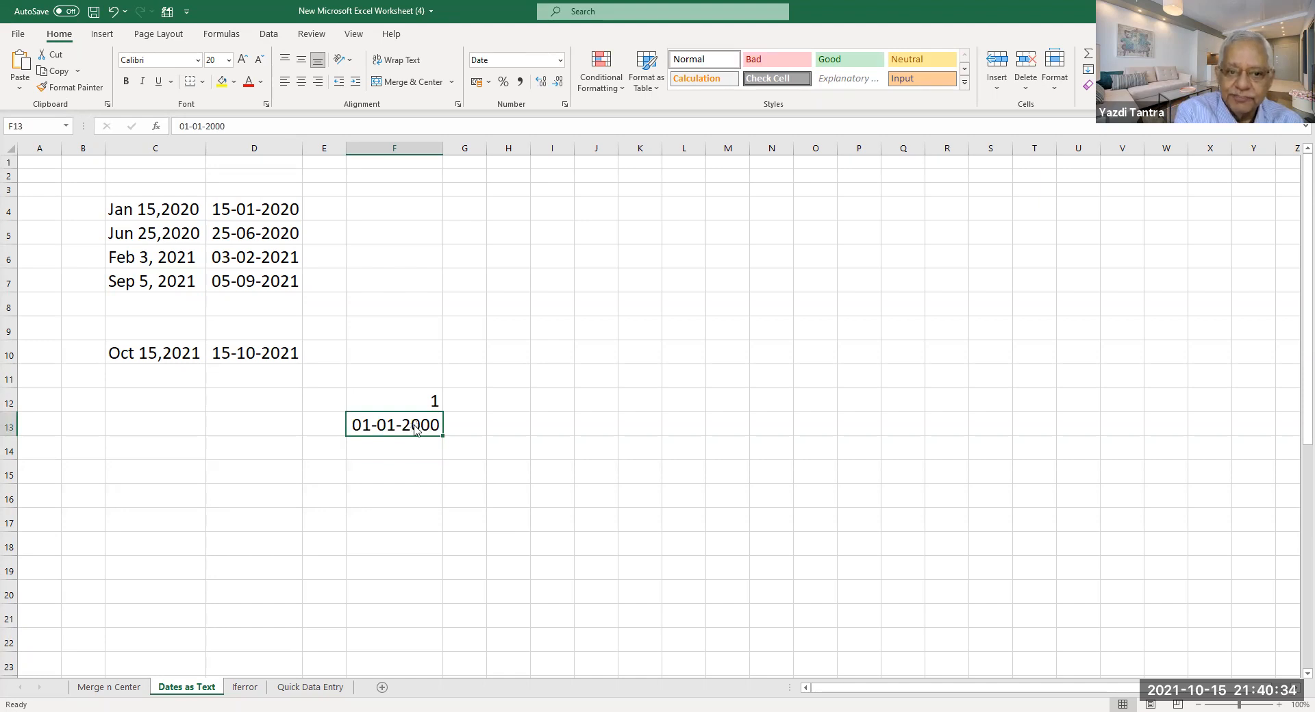
right_click(415, 427)
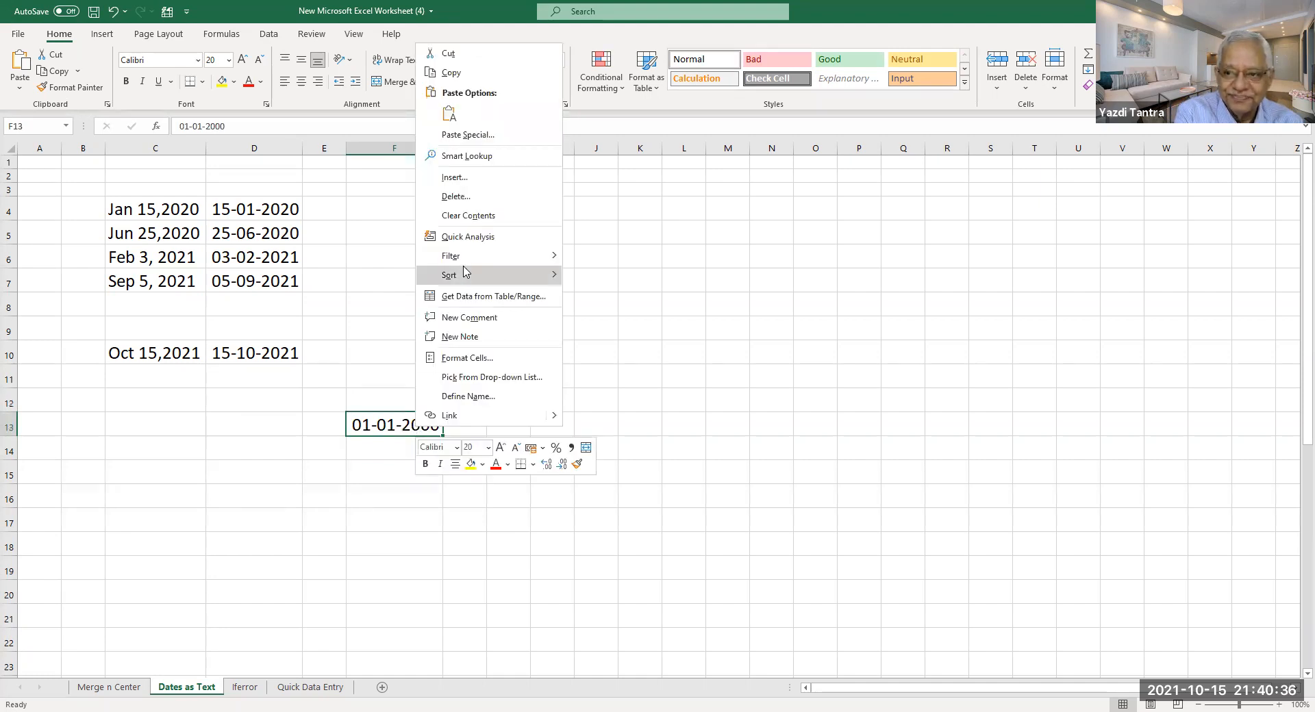
mouse_move(464, 272)
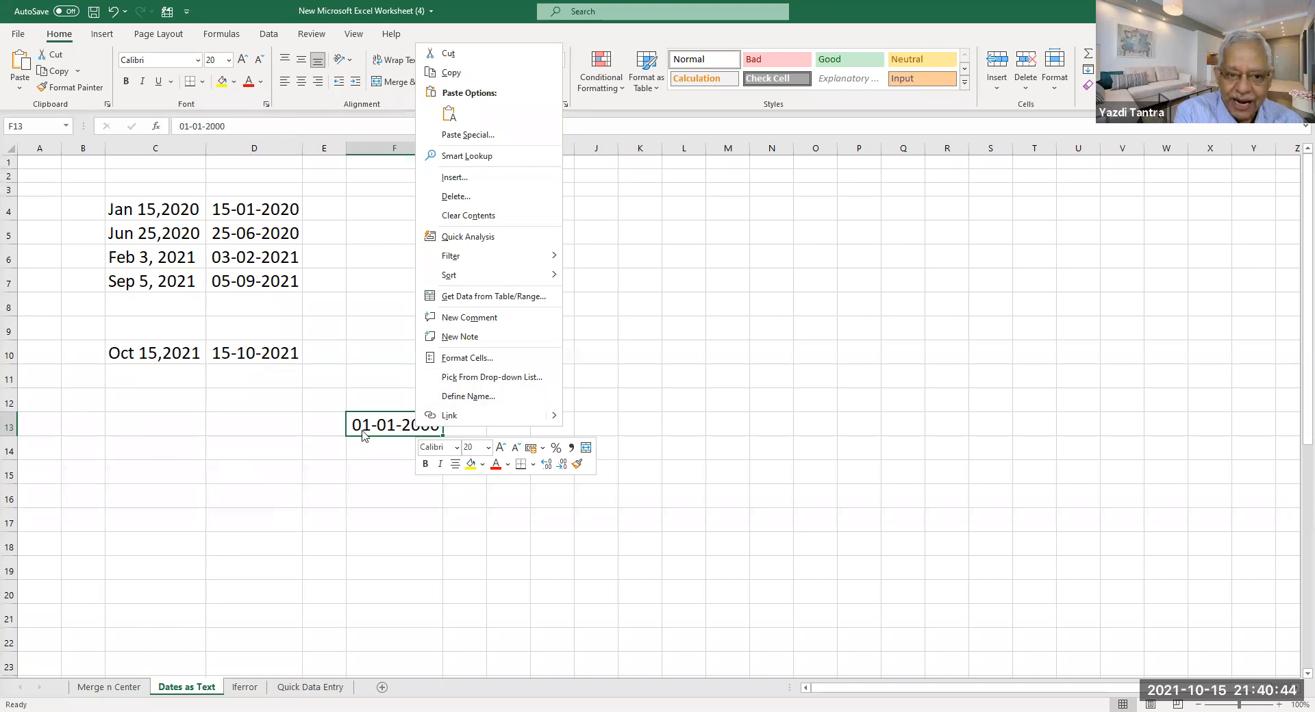
click(465, 361)
click(316, 247)
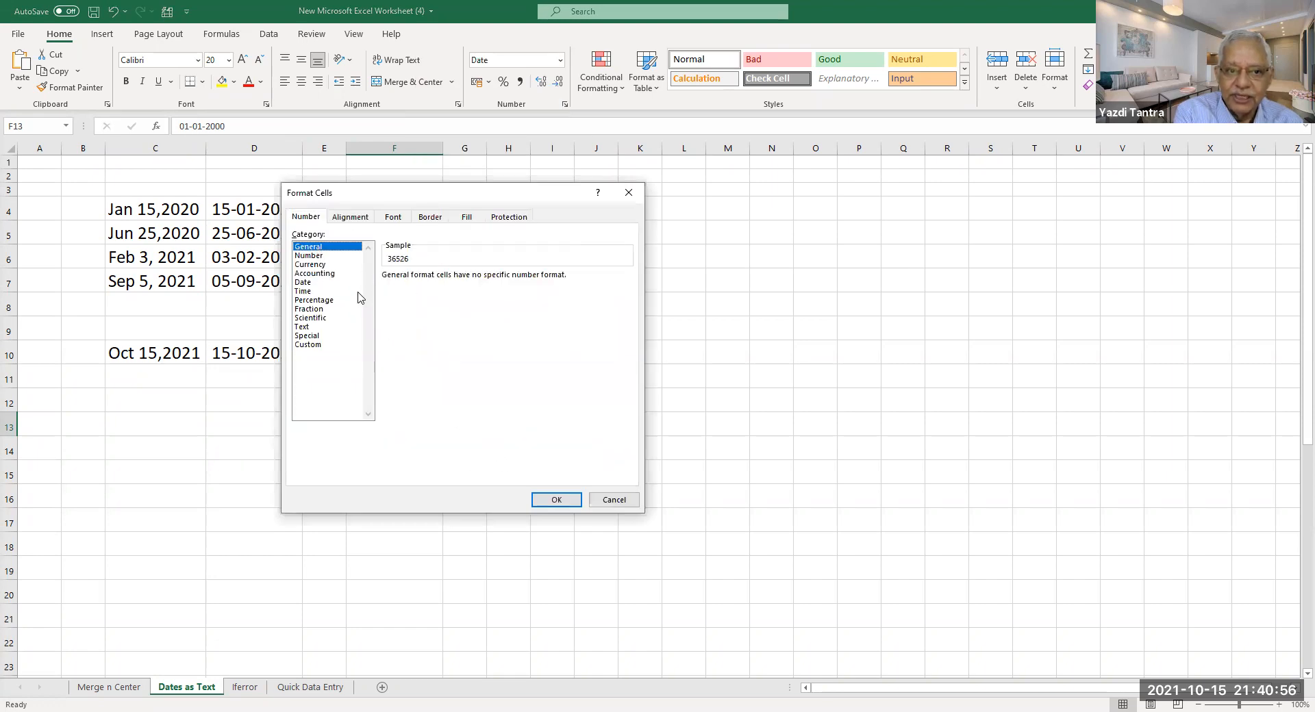
click(557, 499)
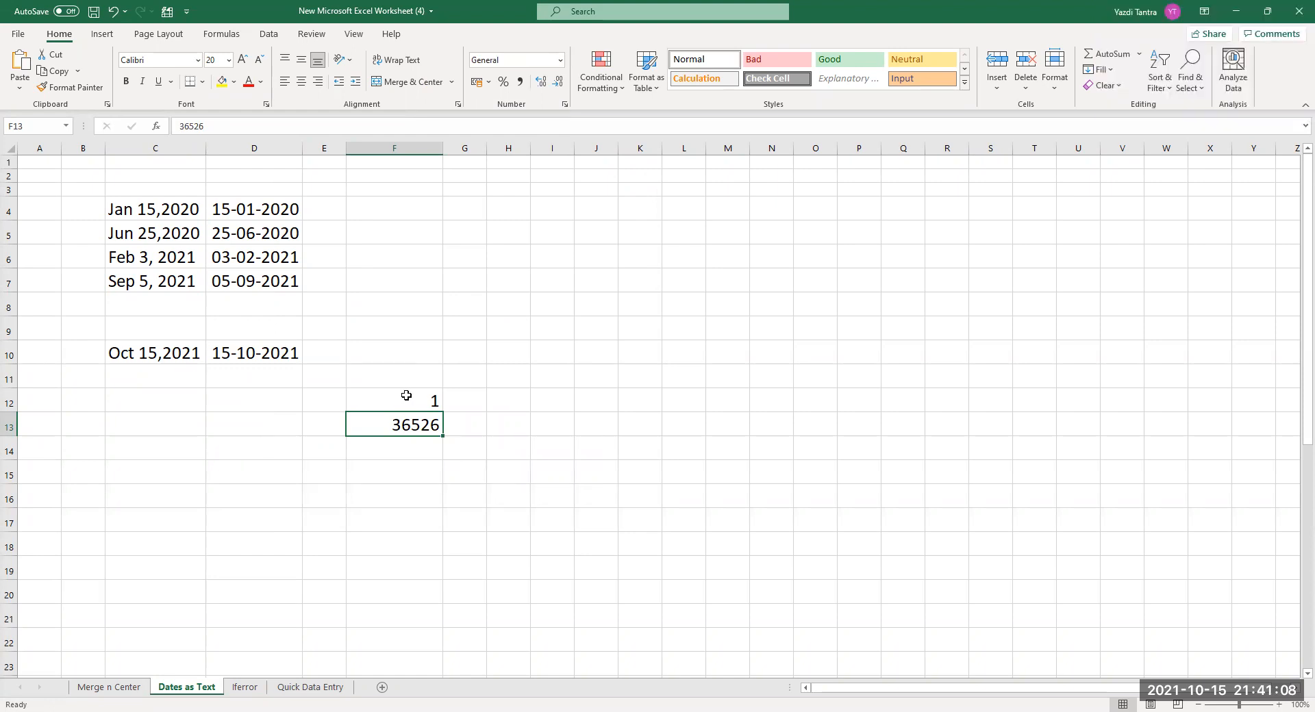
click(408, 446)
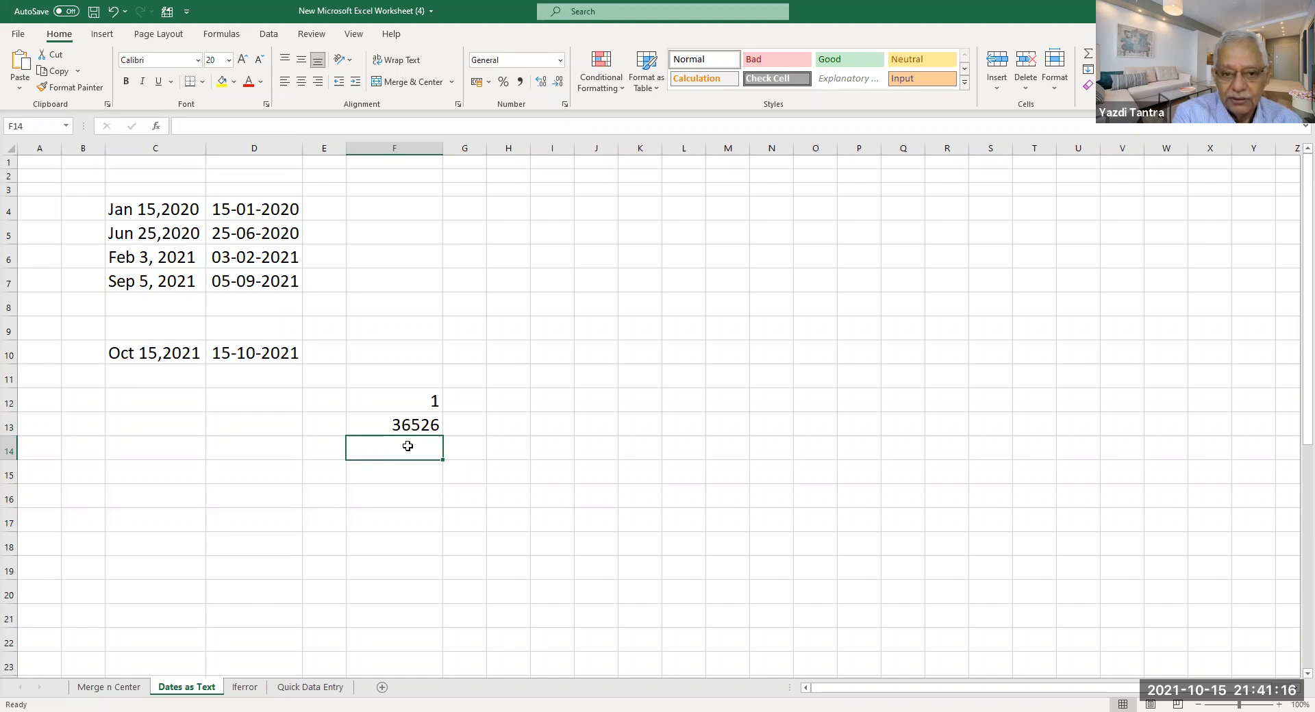
Enter 1/1/2021 in F14 and format it as General to show 44197.
text(1/)
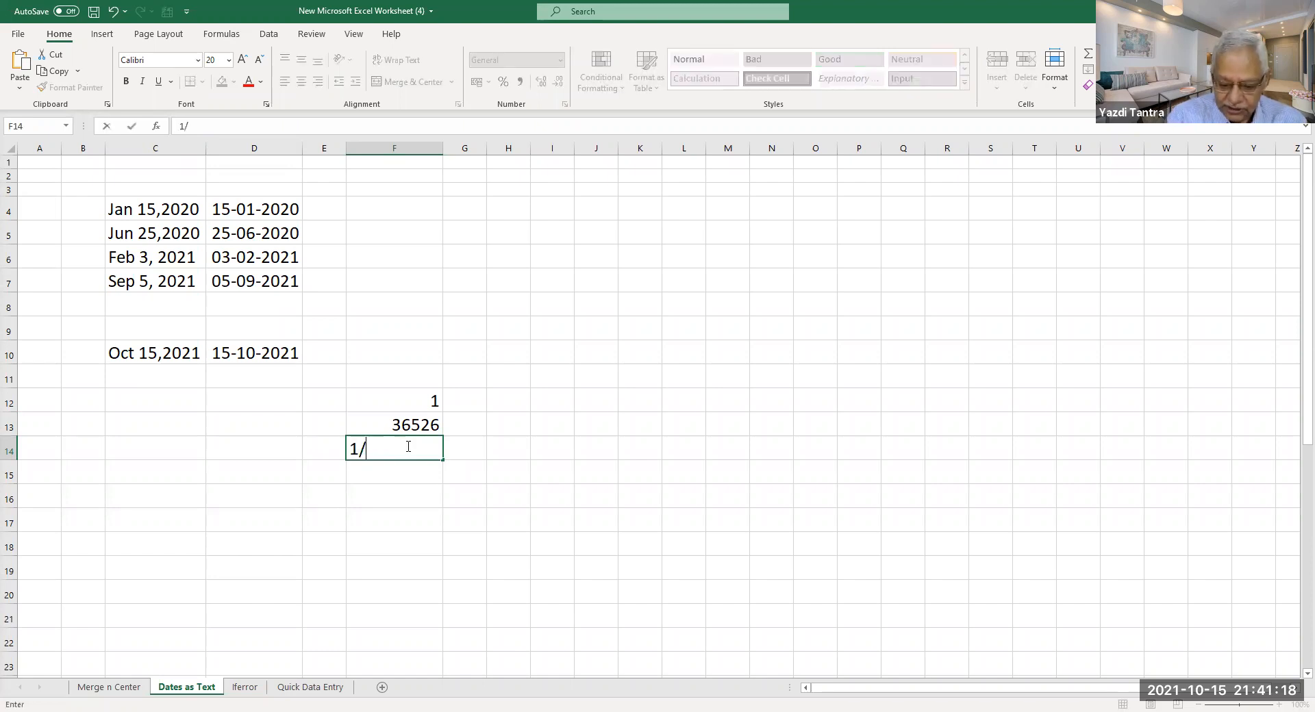
text(1/2021)
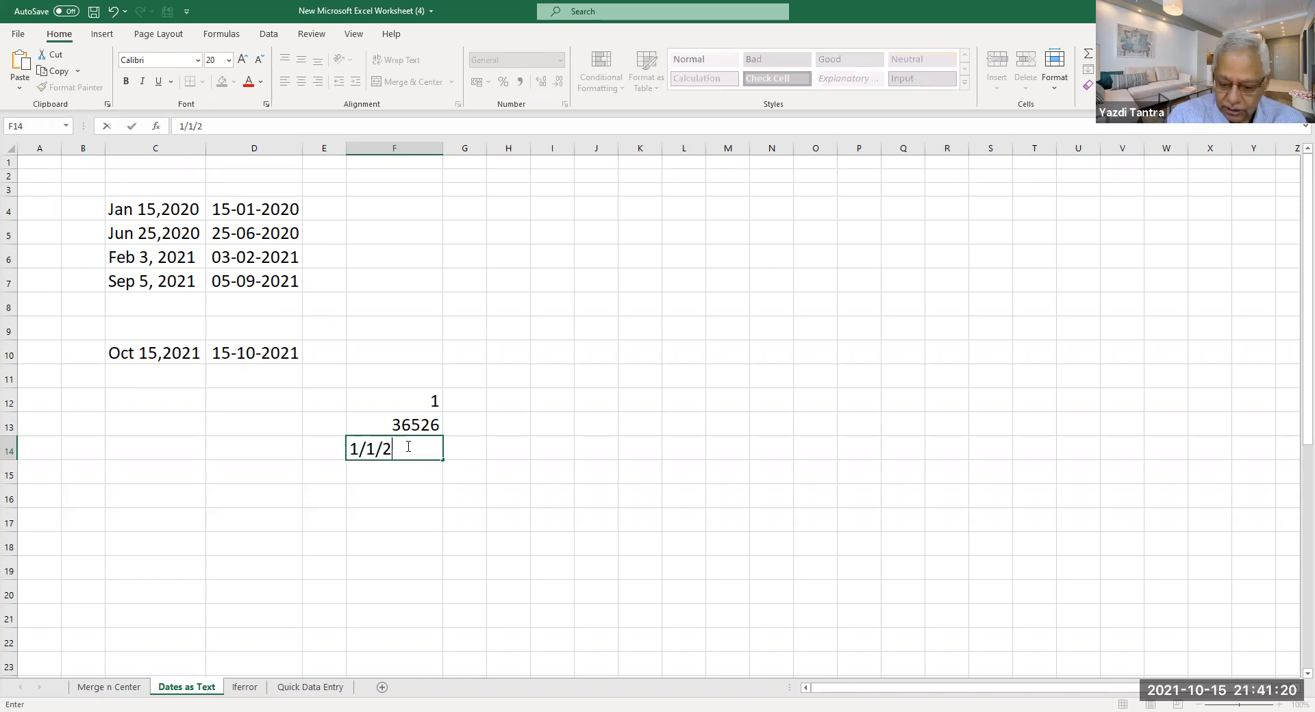
key(Return)
click(408, 446)
right_click(408, 447)
click(500, 381)
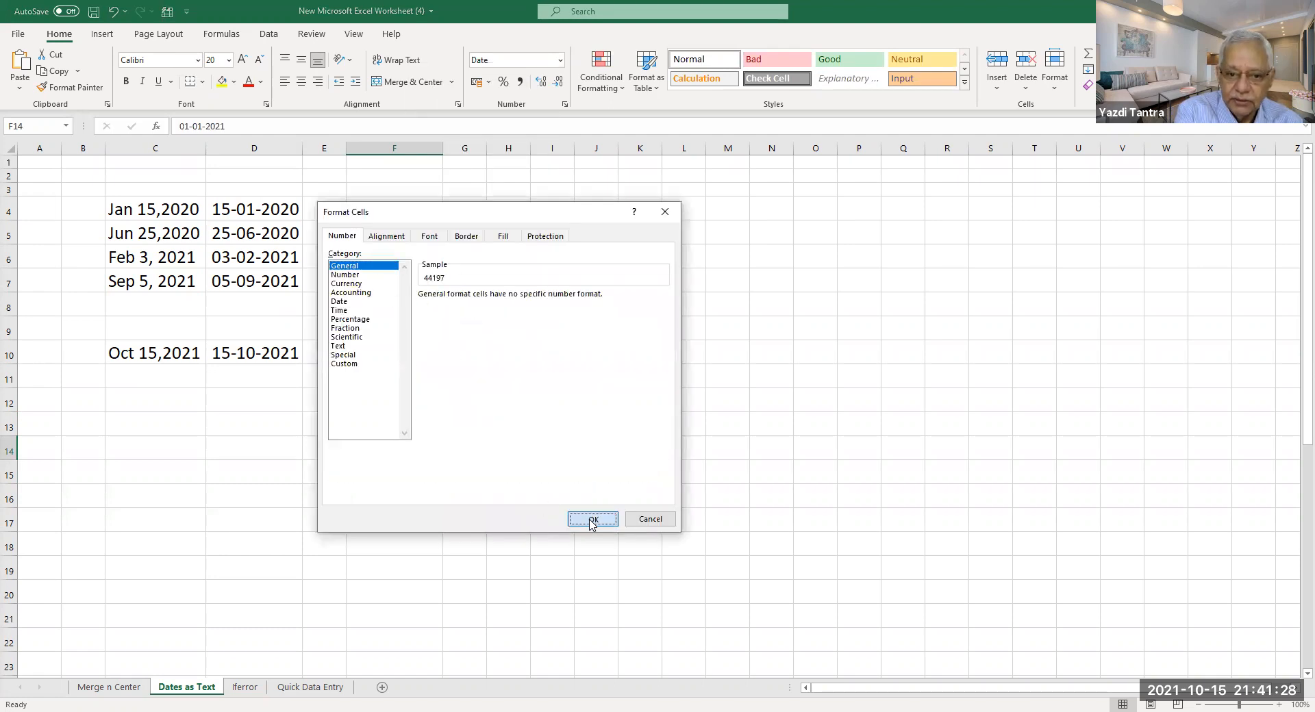
click(590, 520)
click(402, 427)
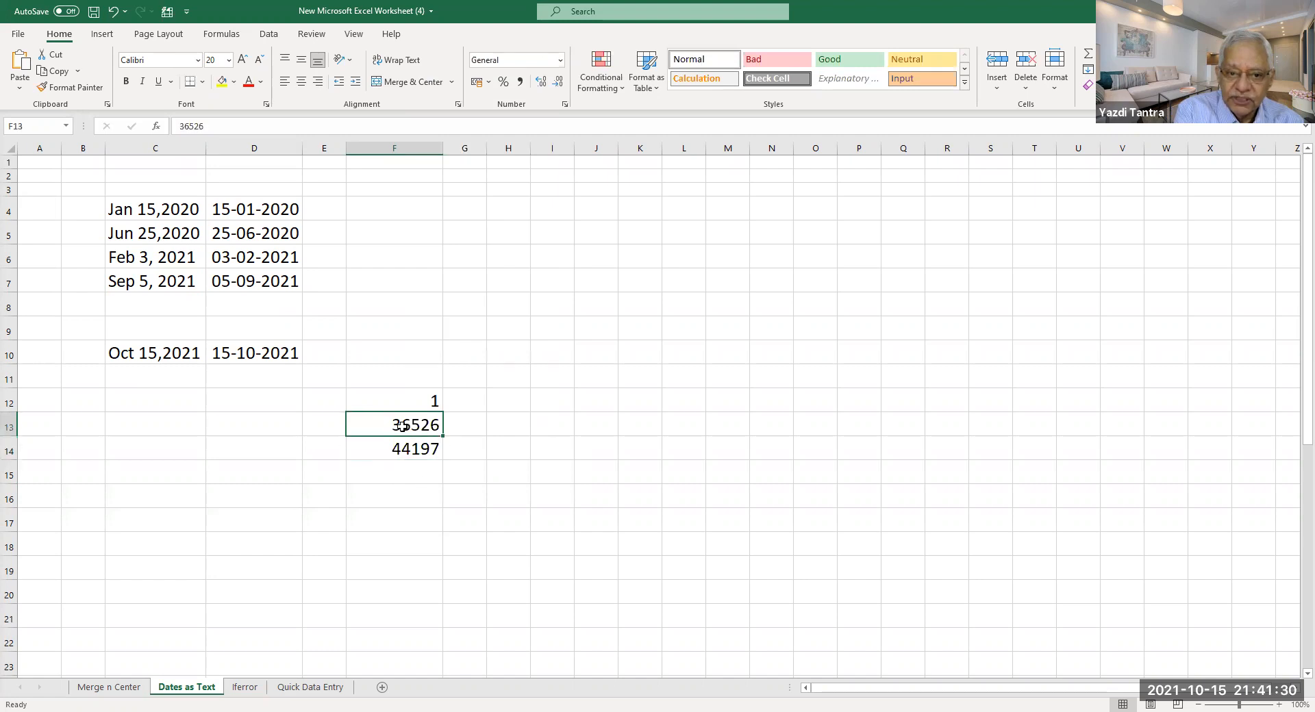
click(397, 461)
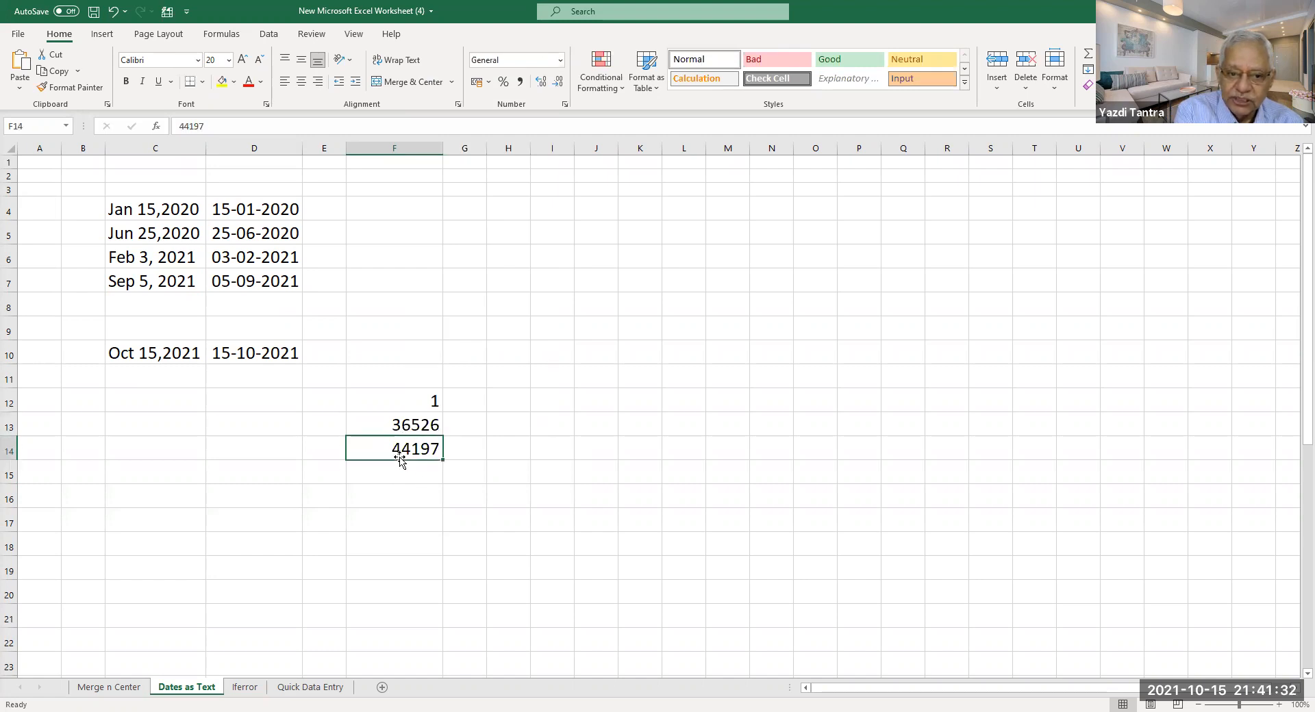
Enter =F14-F13 in F16, giving 7671 days between the dates.
click(403, 496)
text(=)
key(Up)
key(Up)
text(-)
key(Up)
key(Up)
key(Up)
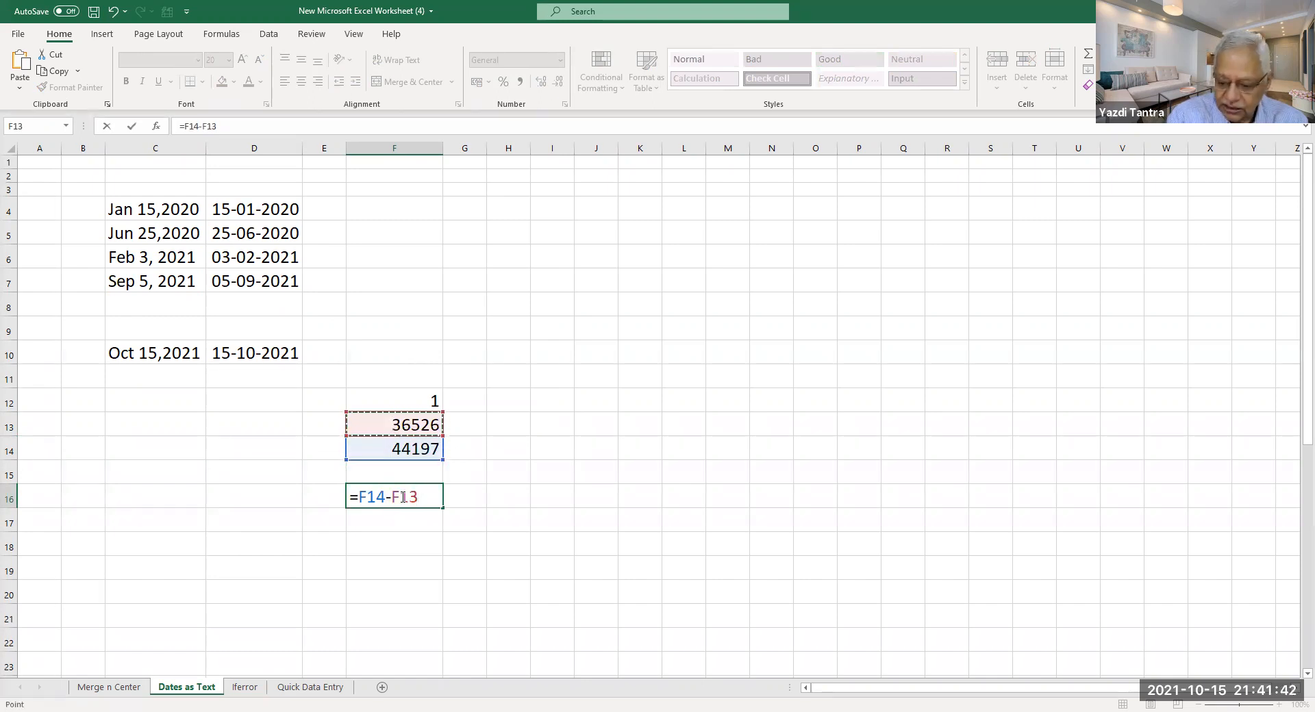
key(Return)
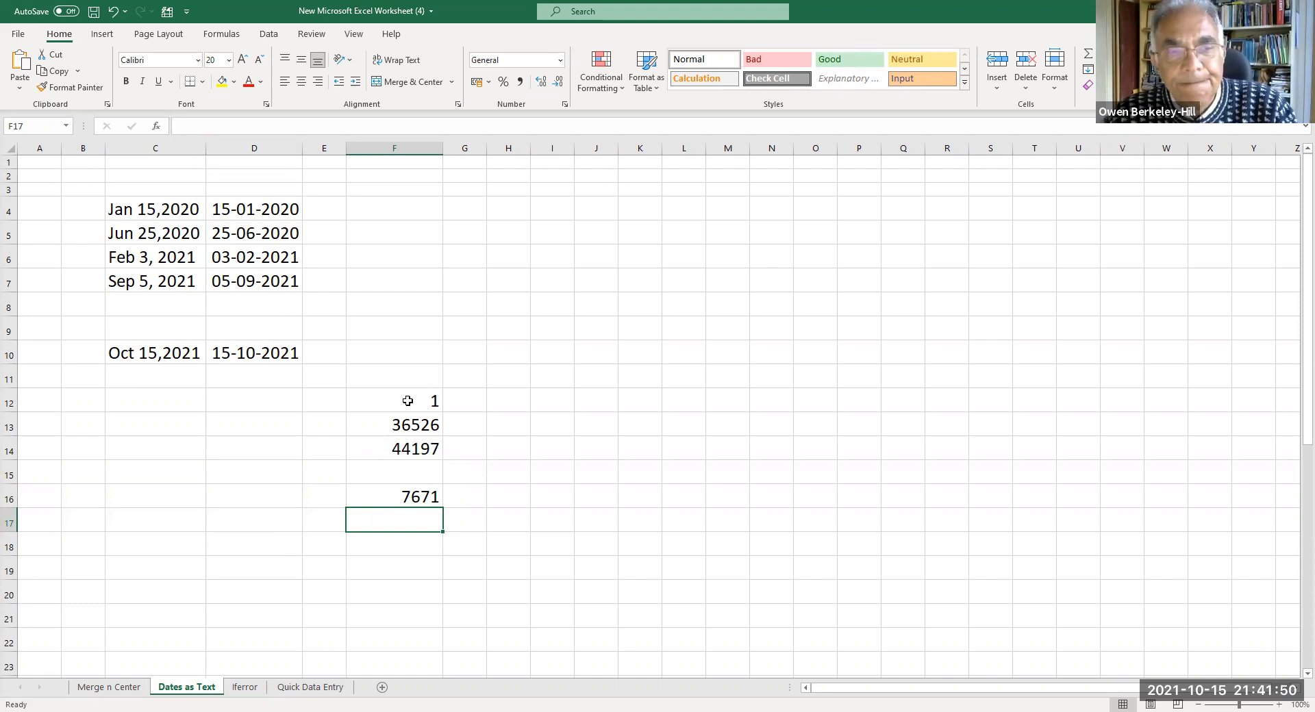
Enter the date 1/1/1900 in G12 beside the serial number 1.
click(464, 408)
text(1)
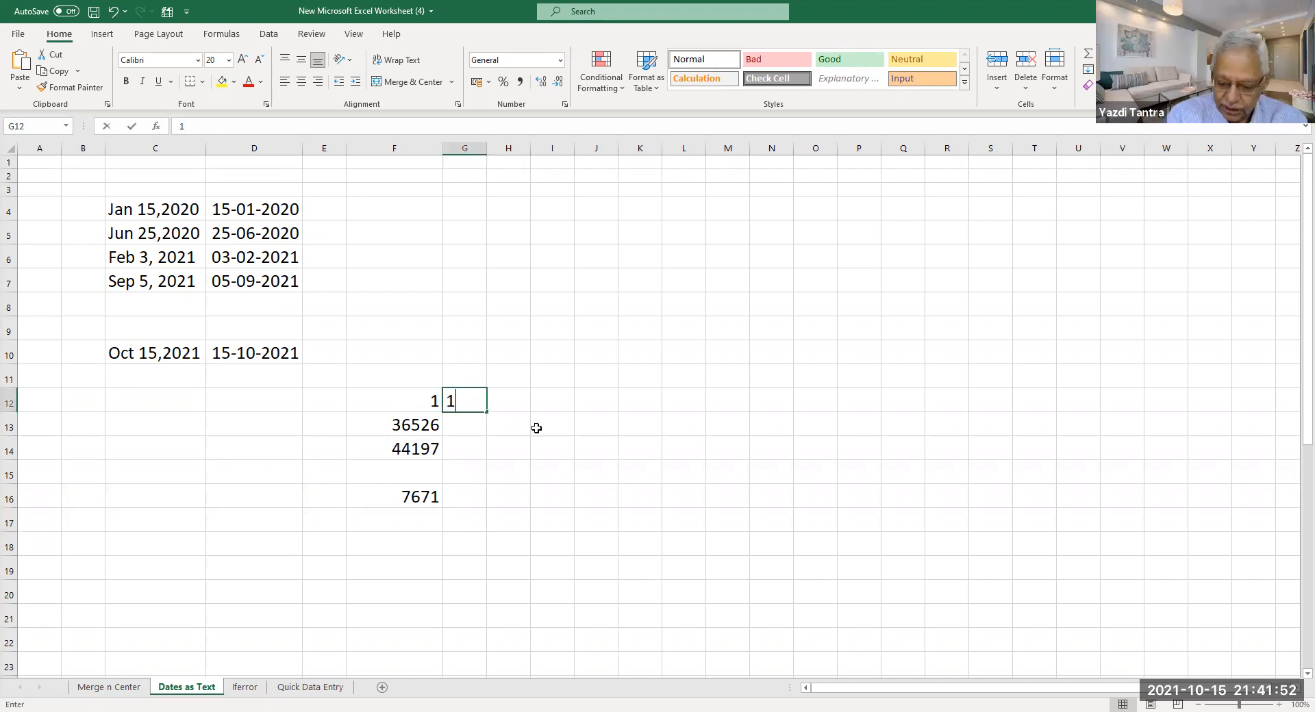
text(/1/1900)
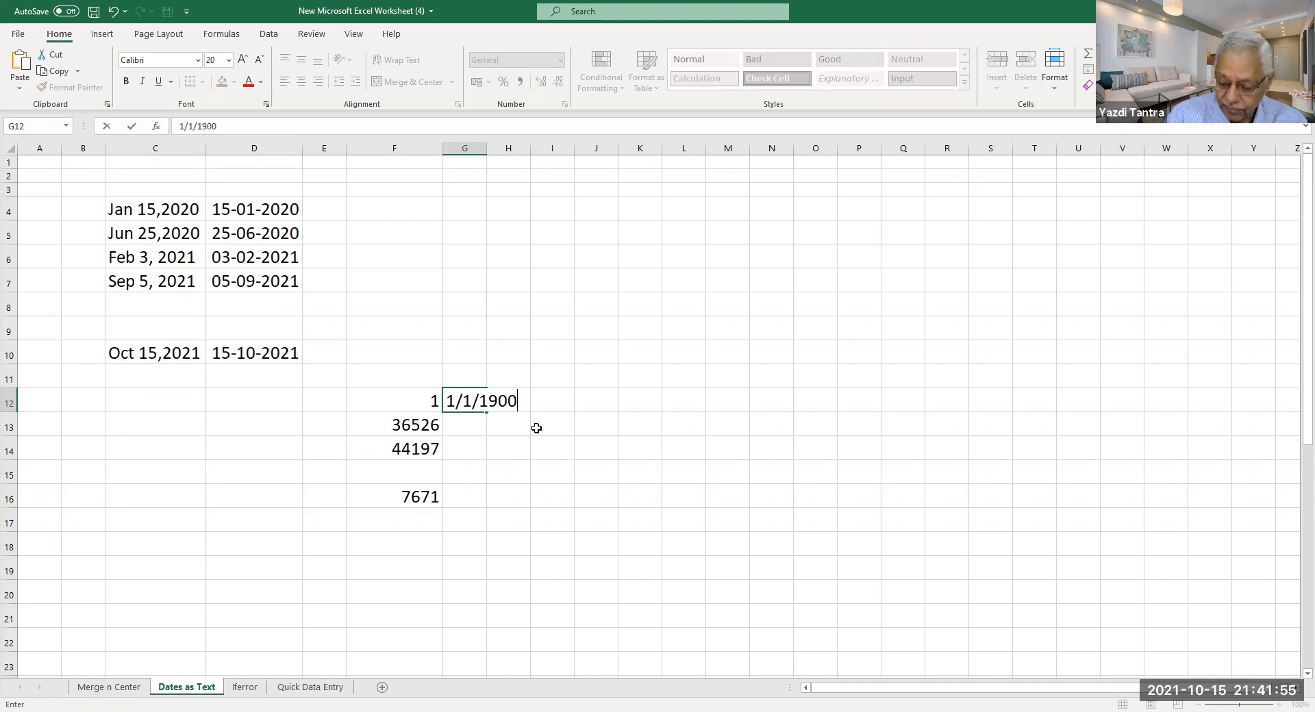
key(Return)
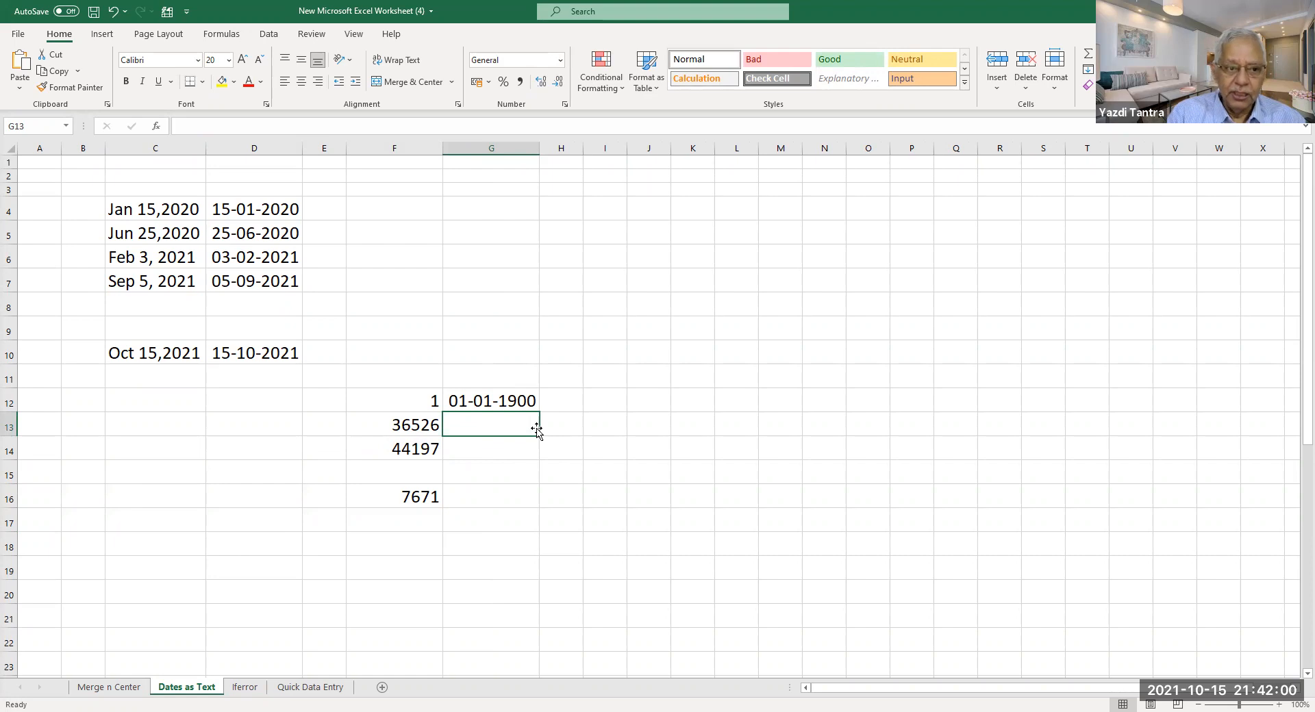
Compare the text date in C10 with the real date in D10, then select F12:G16.
click(136, 360)
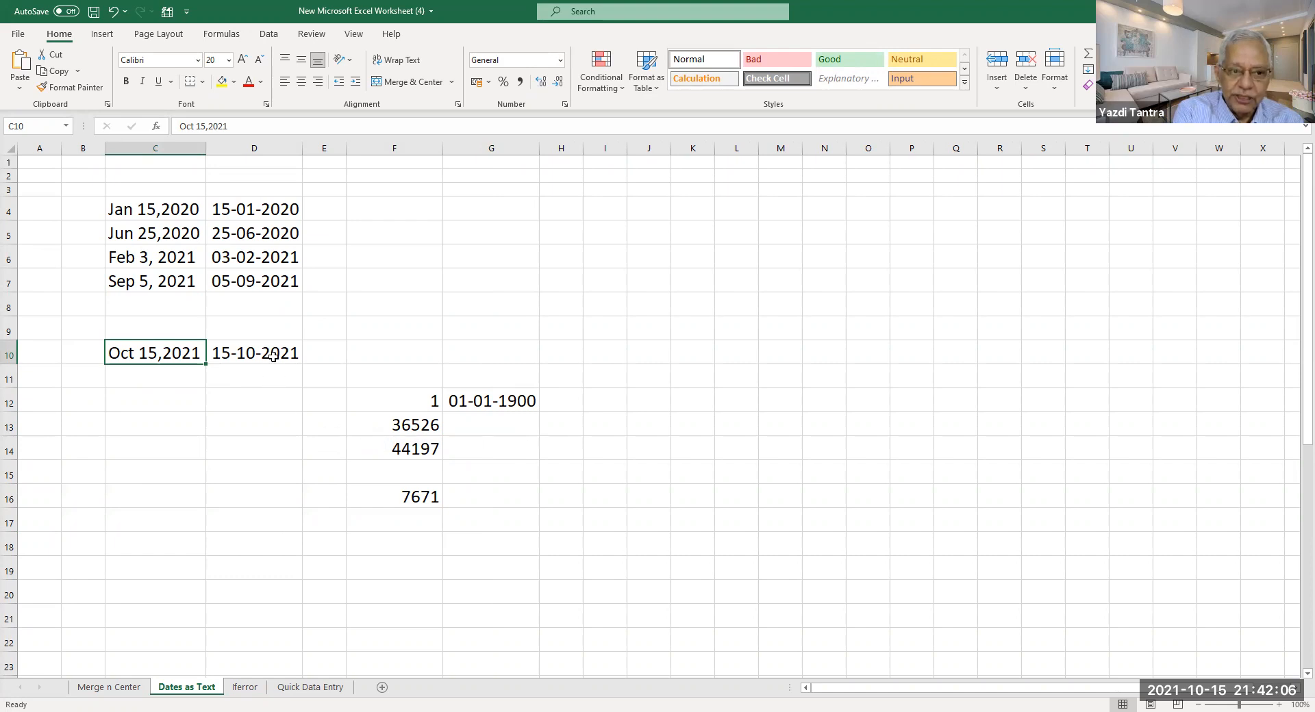
click(273, 356)
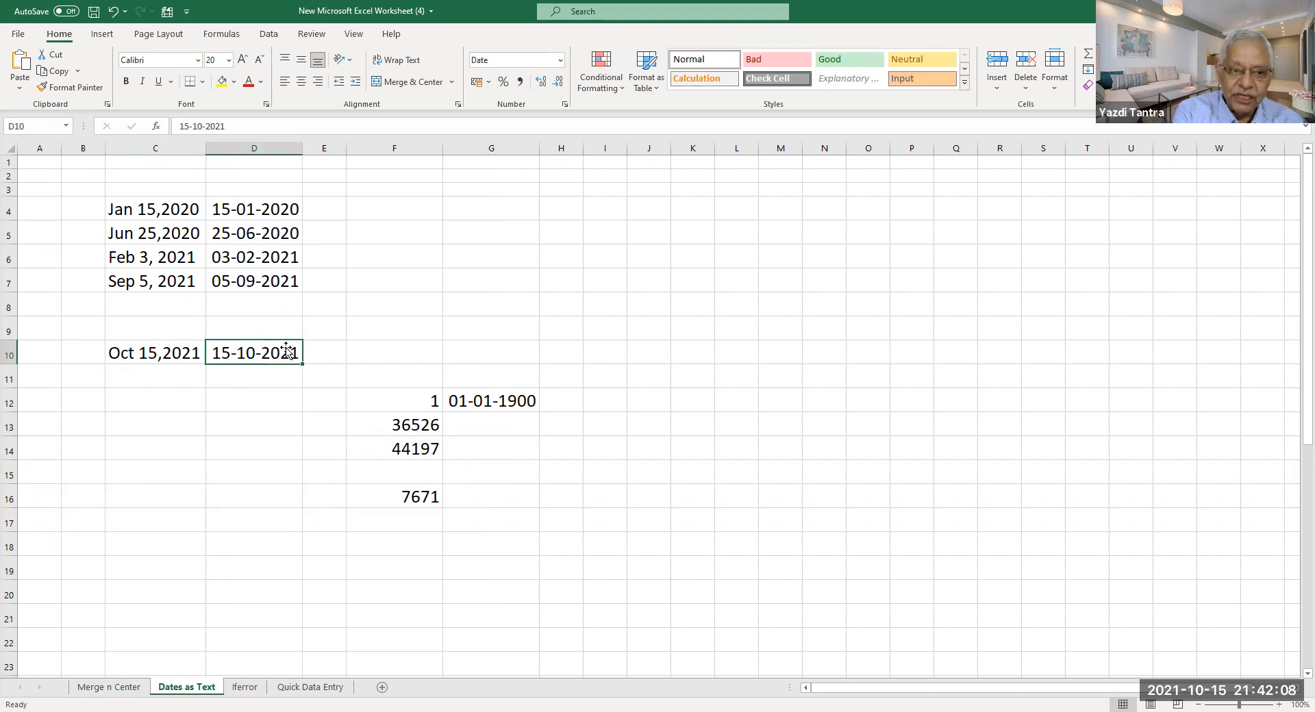
click(145, 353)
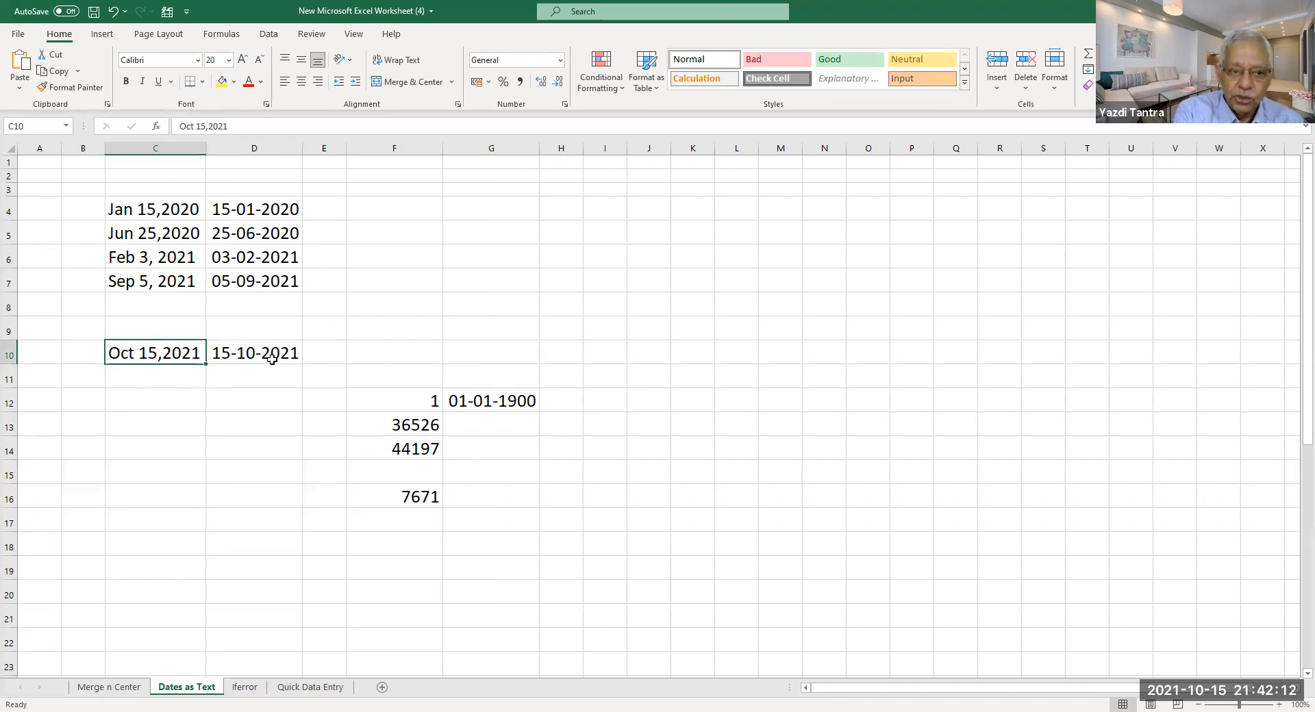
drag(411, 402, 509, 495)
Clear the scratch values in F12:G16 and confirm D4 keeps its Date format.
key(Delete)
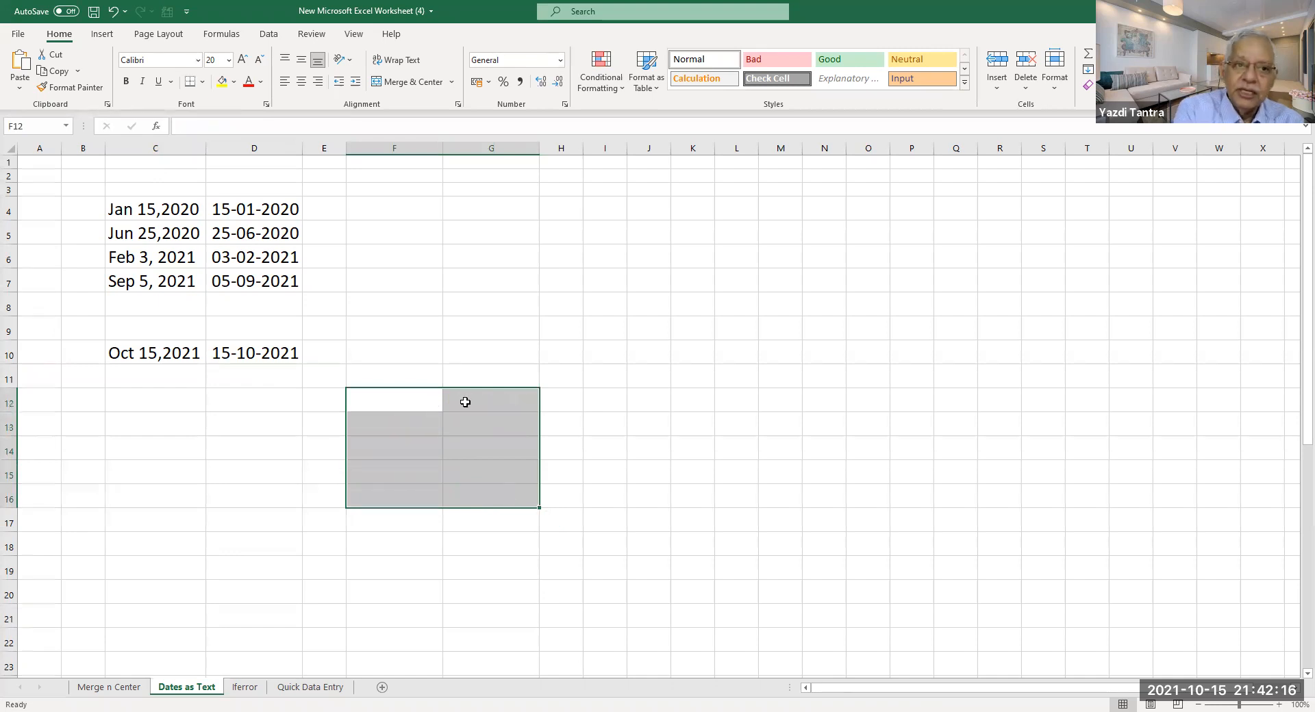
click(271, 218)
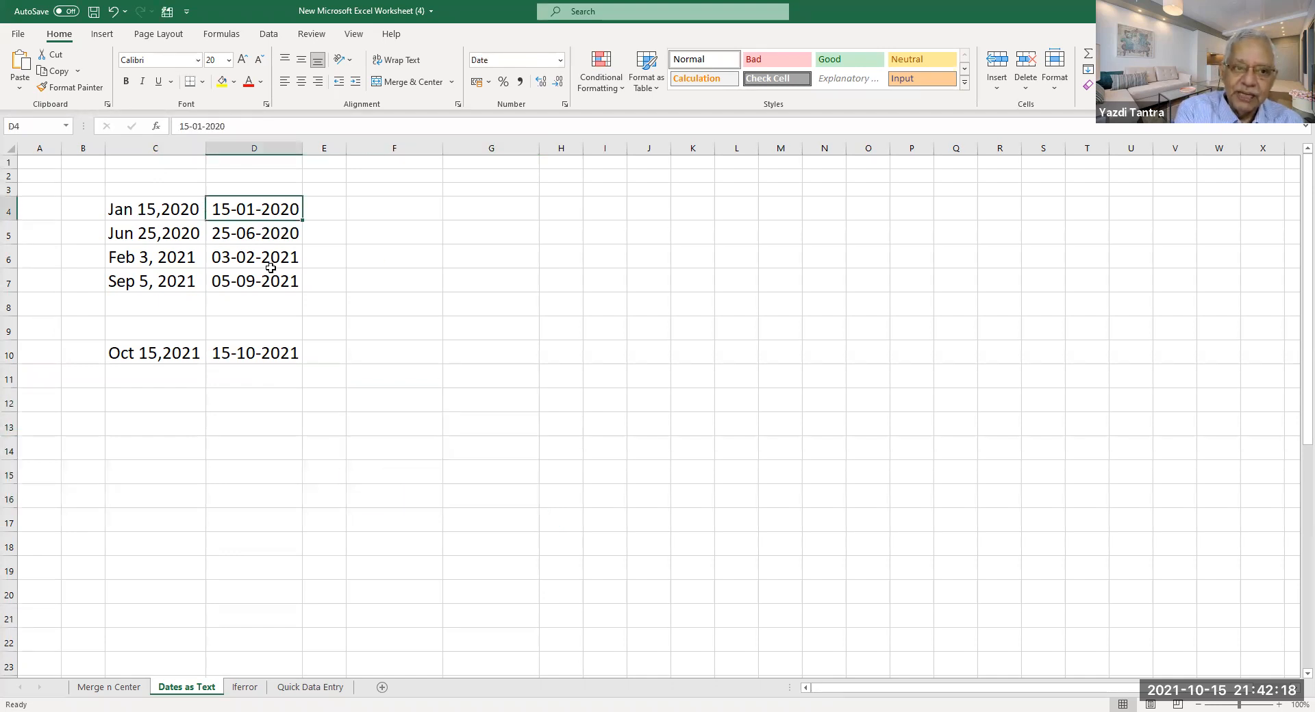
right_click(277, 208)
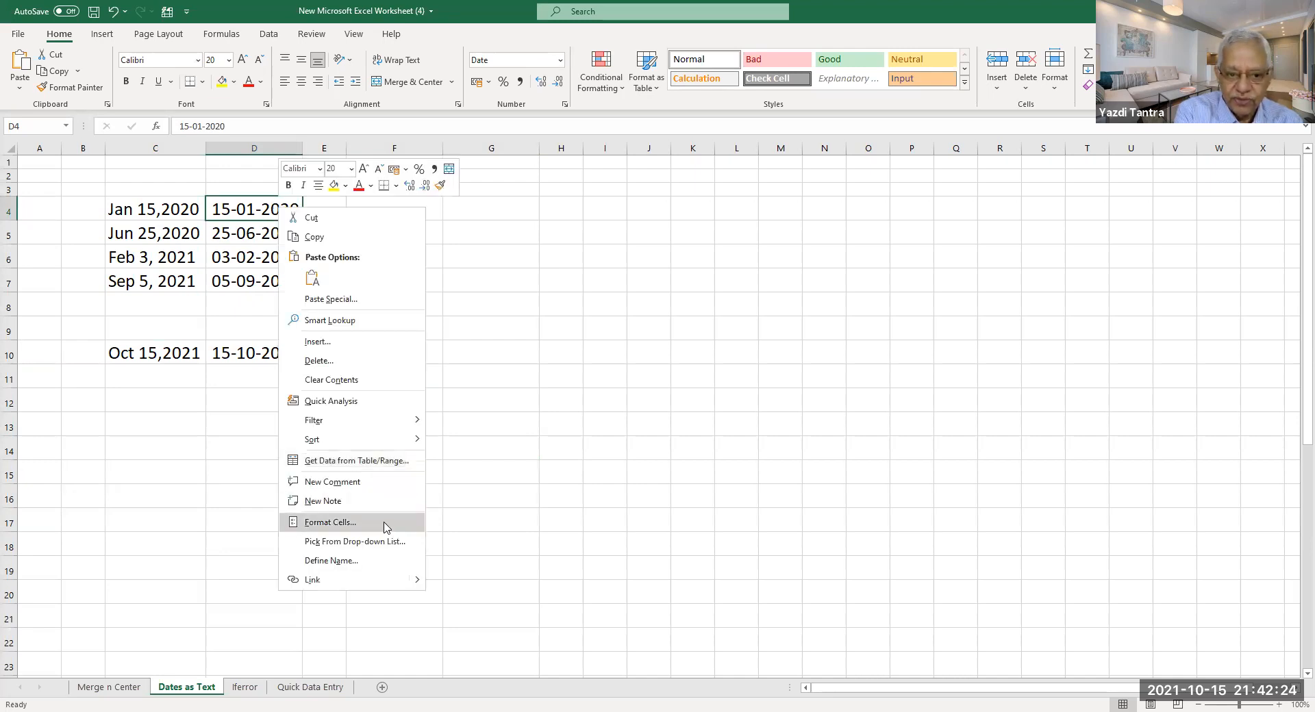
click(385, 525)
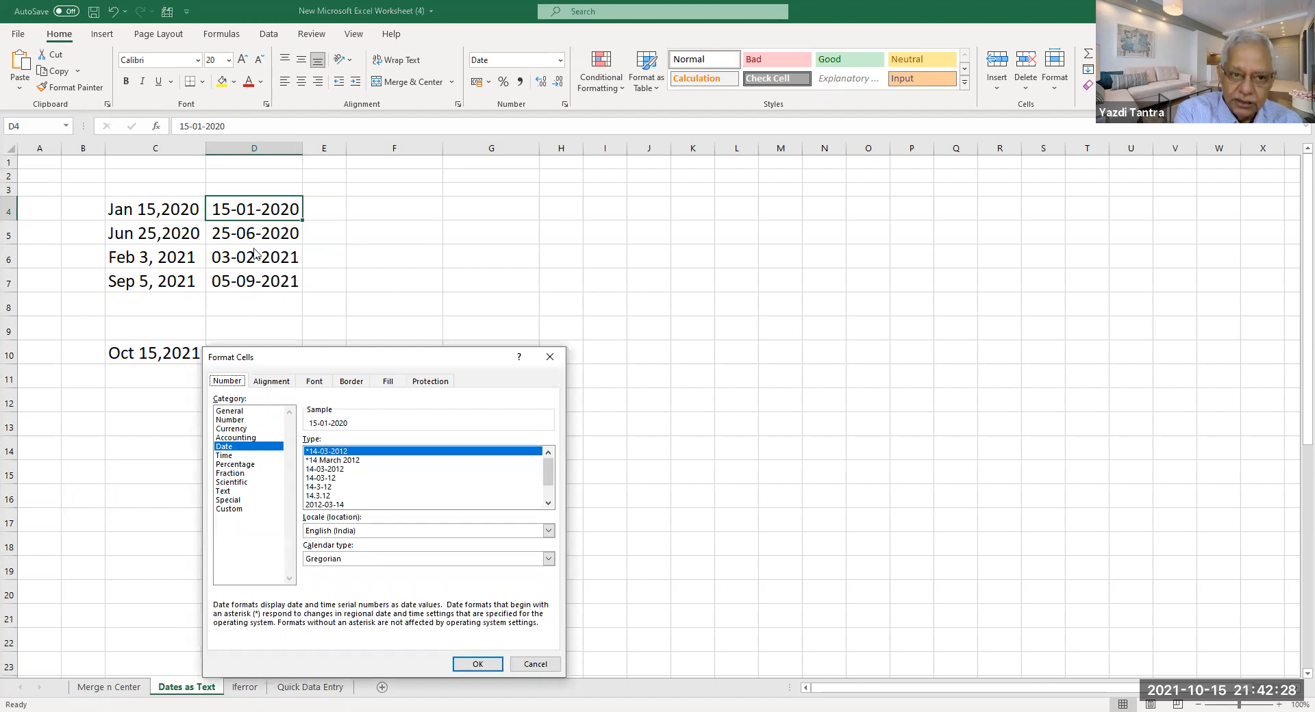
click(471, 663)
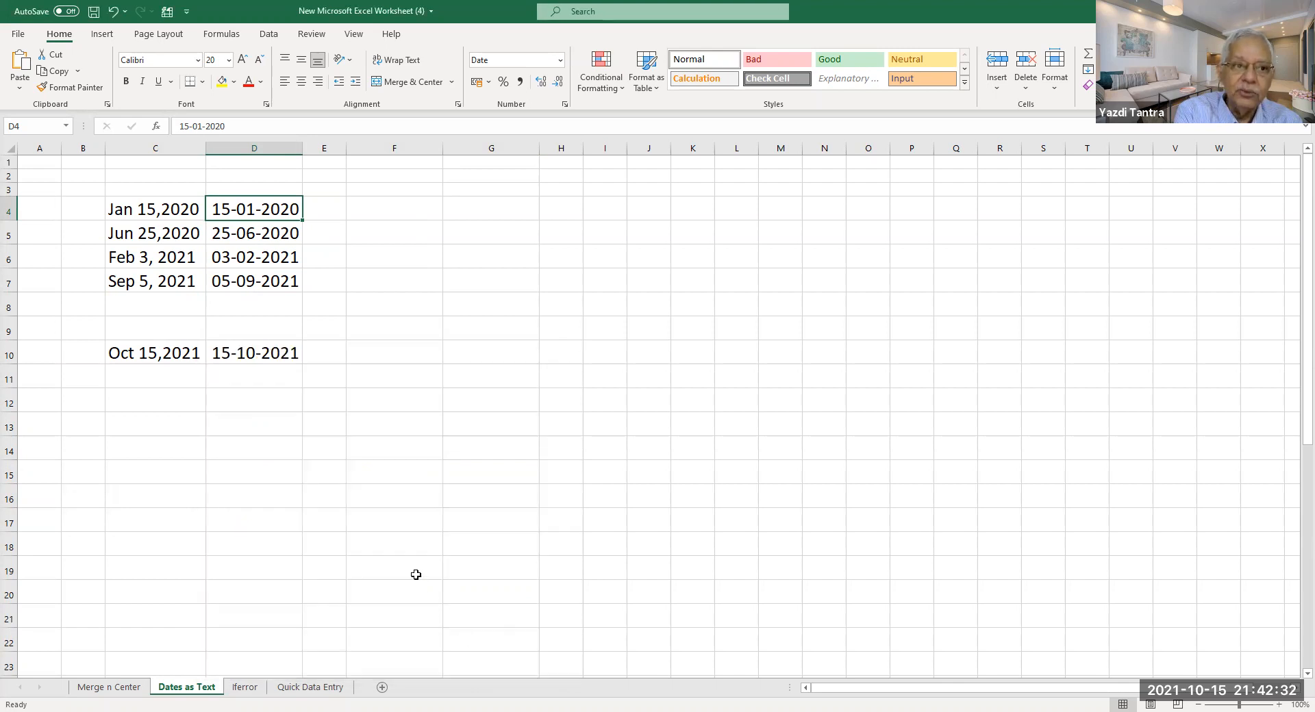
Paste into the text-date cells C4:C10, then select D4.
drag(130, 209, 133, 355)
key(ctrl+v)
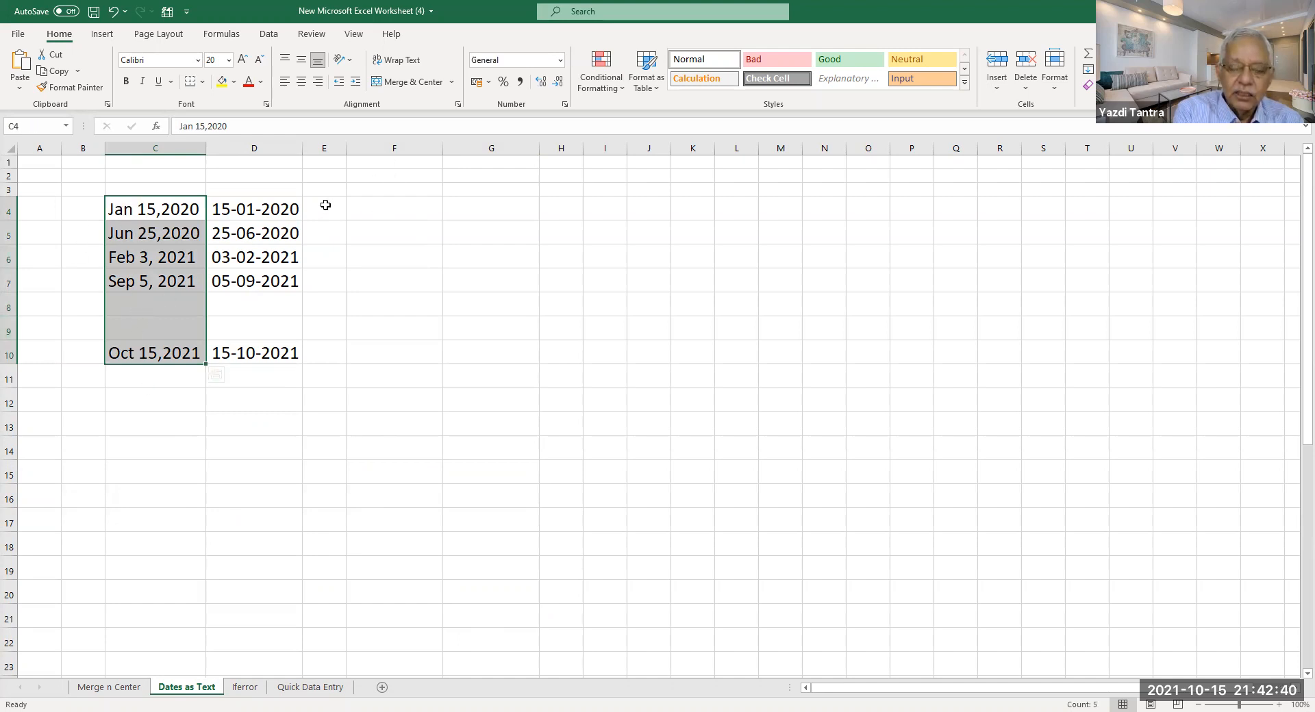
click(262, 209)
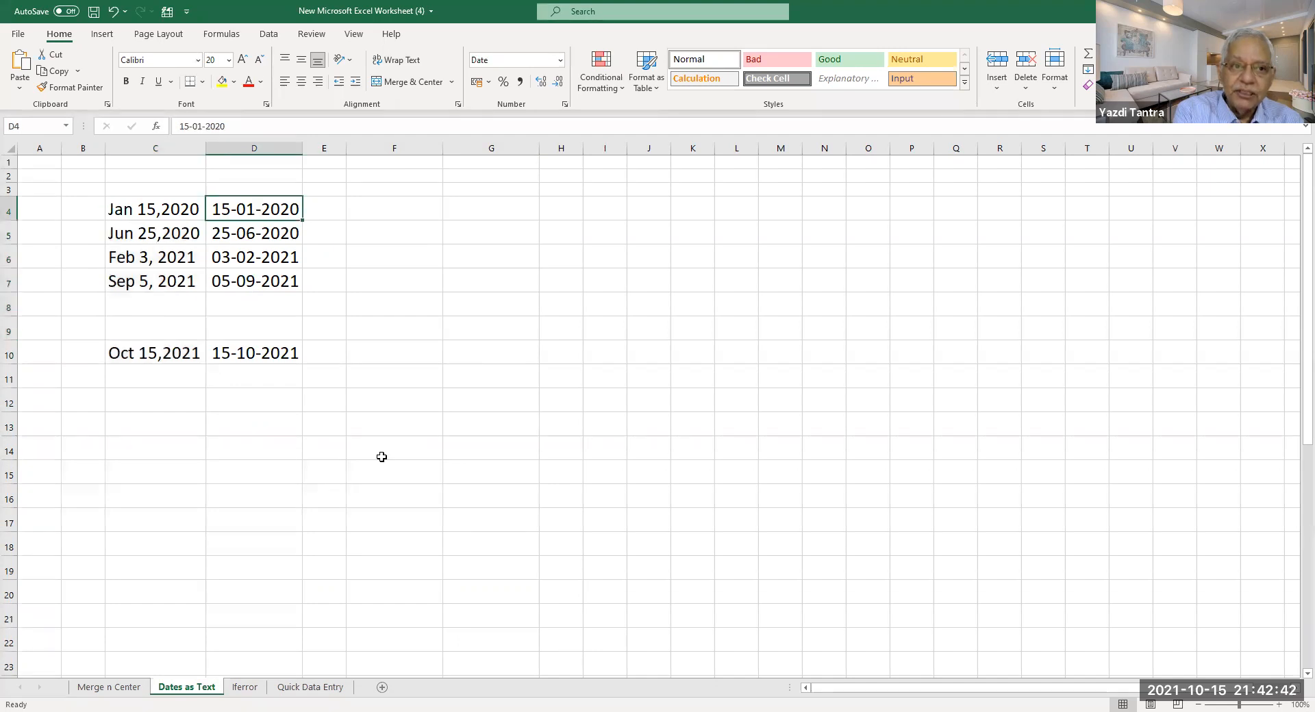
Format D4:D10 with the 2012-03-14 year-month-day date type.
drag(256, 206, 270, 347)
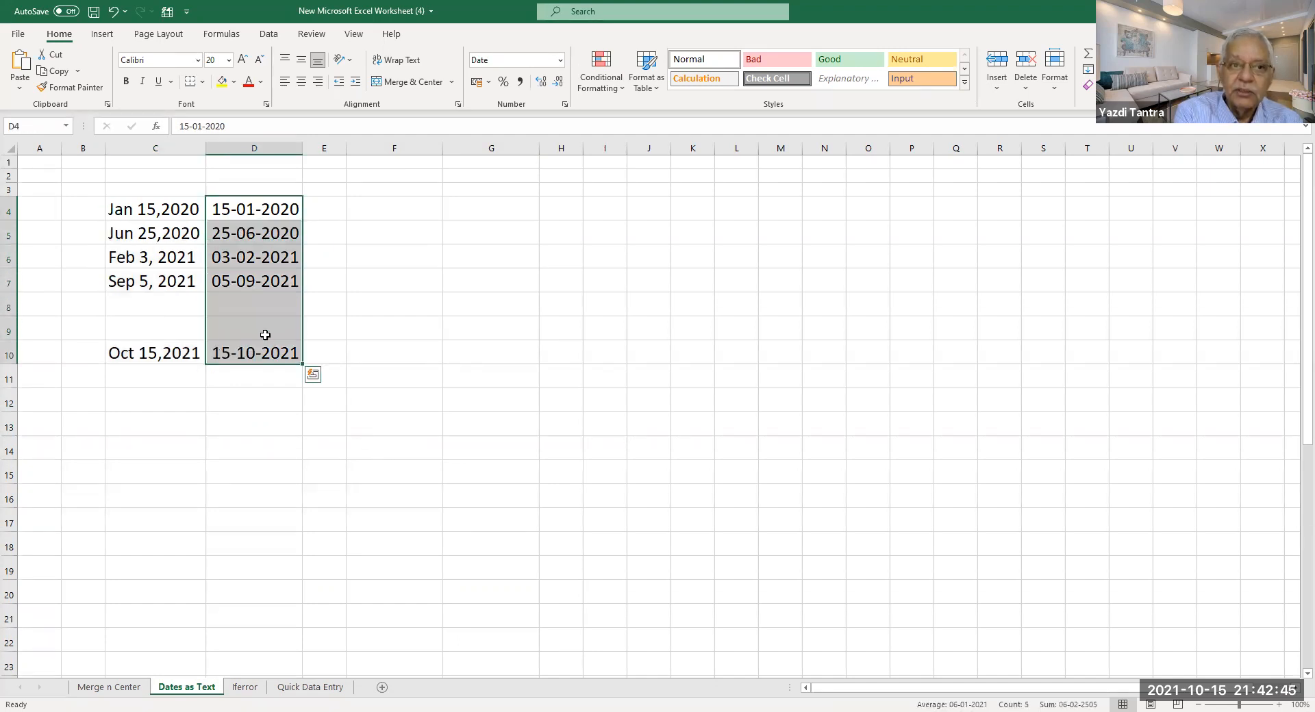
right_click(254, 292)
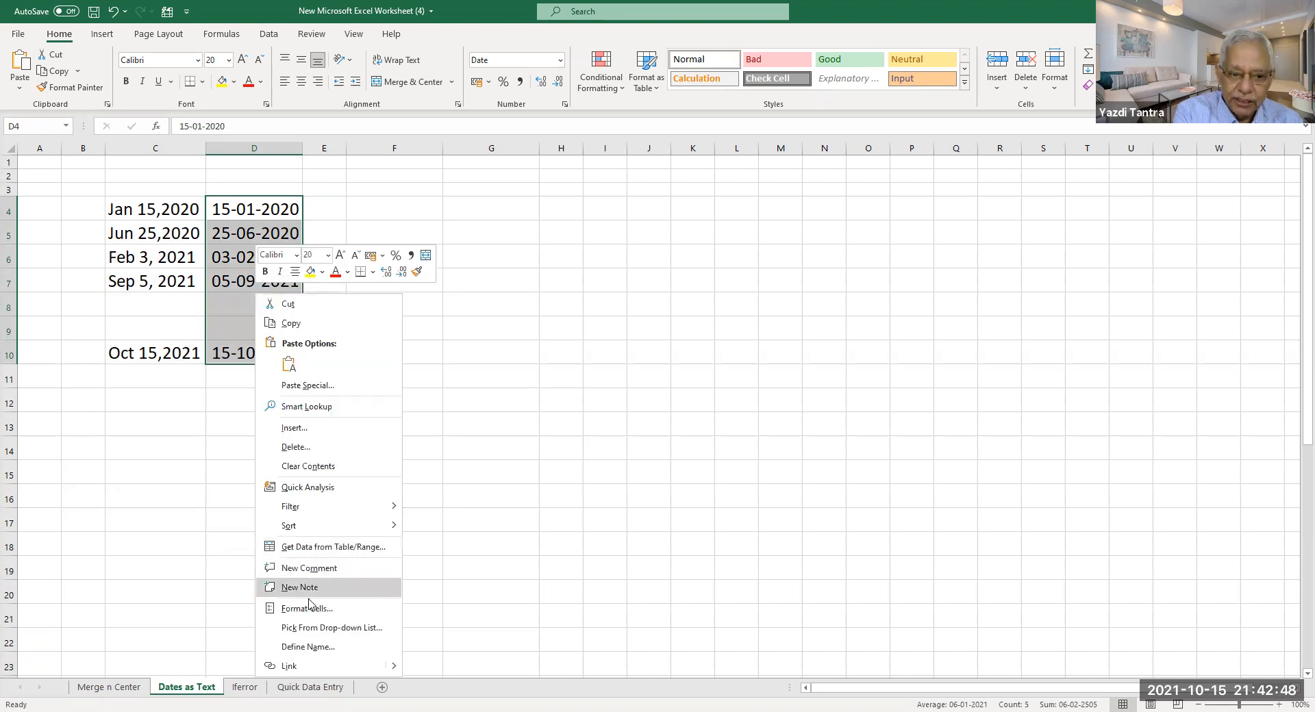
click(319, 617)
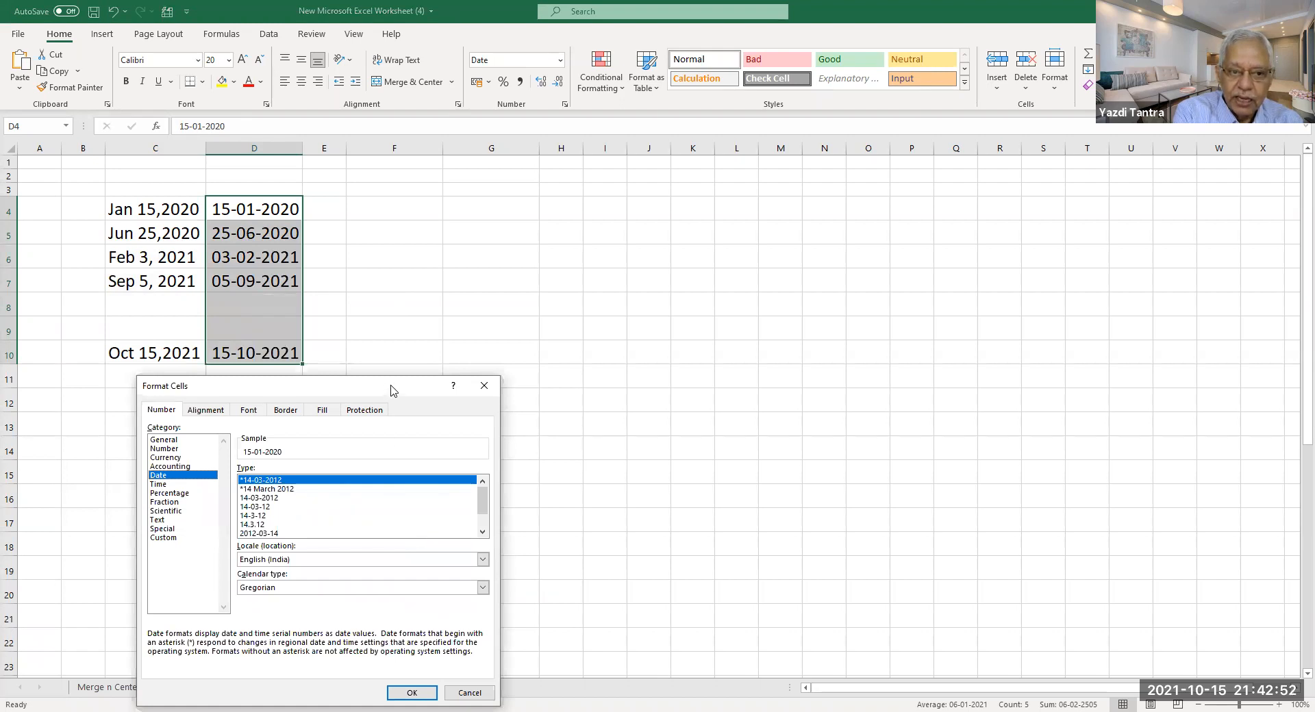
drag(392, 391, 745, 208)
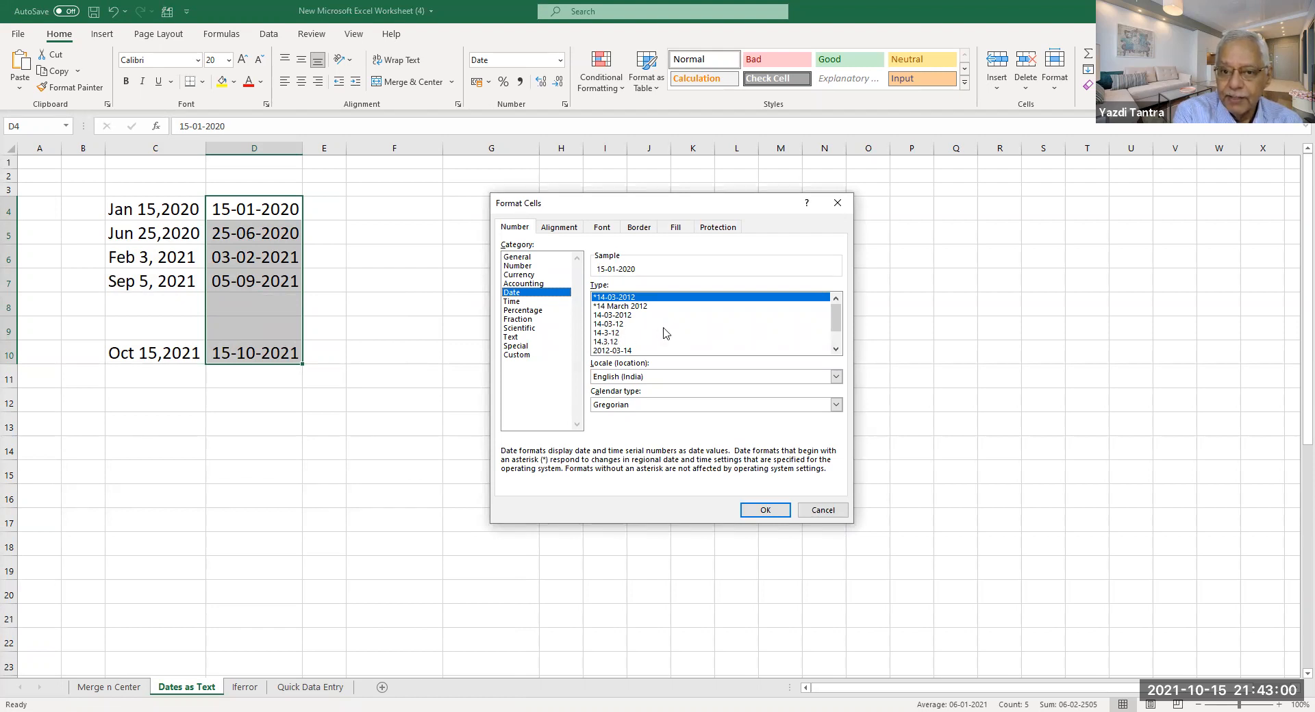
double_click(837, 350)
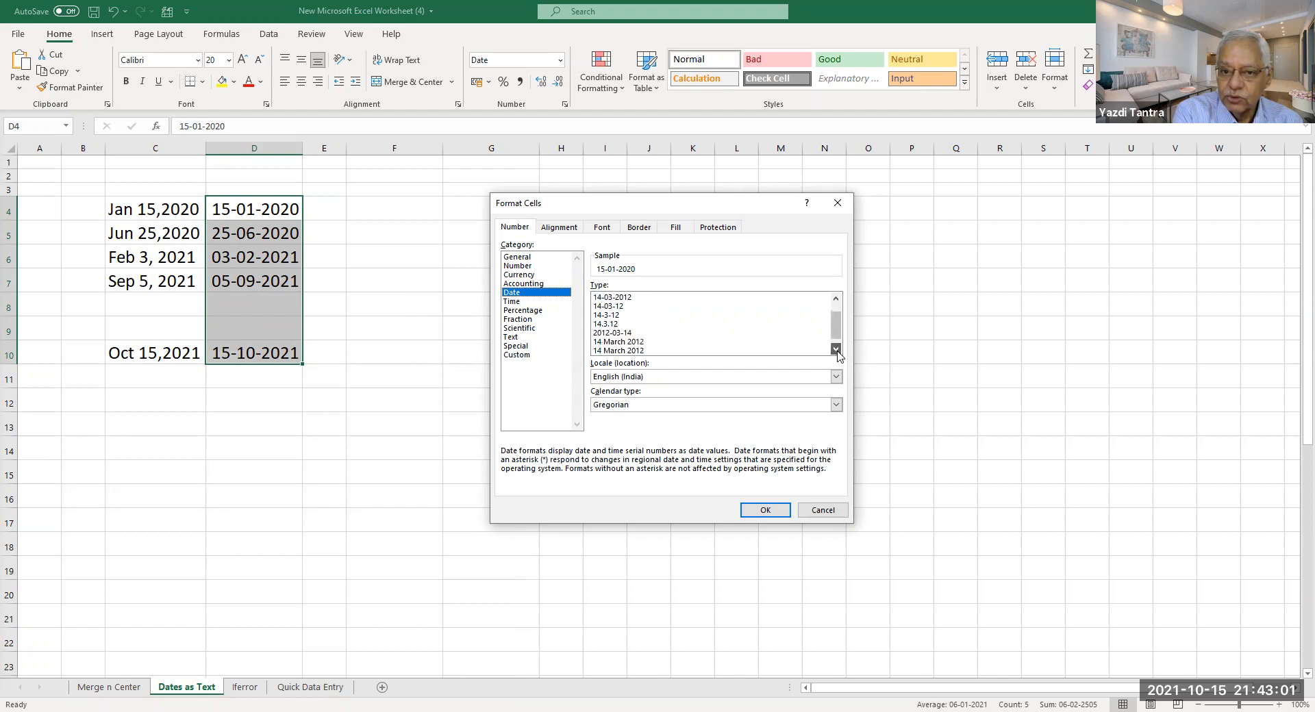
click(620, 334)
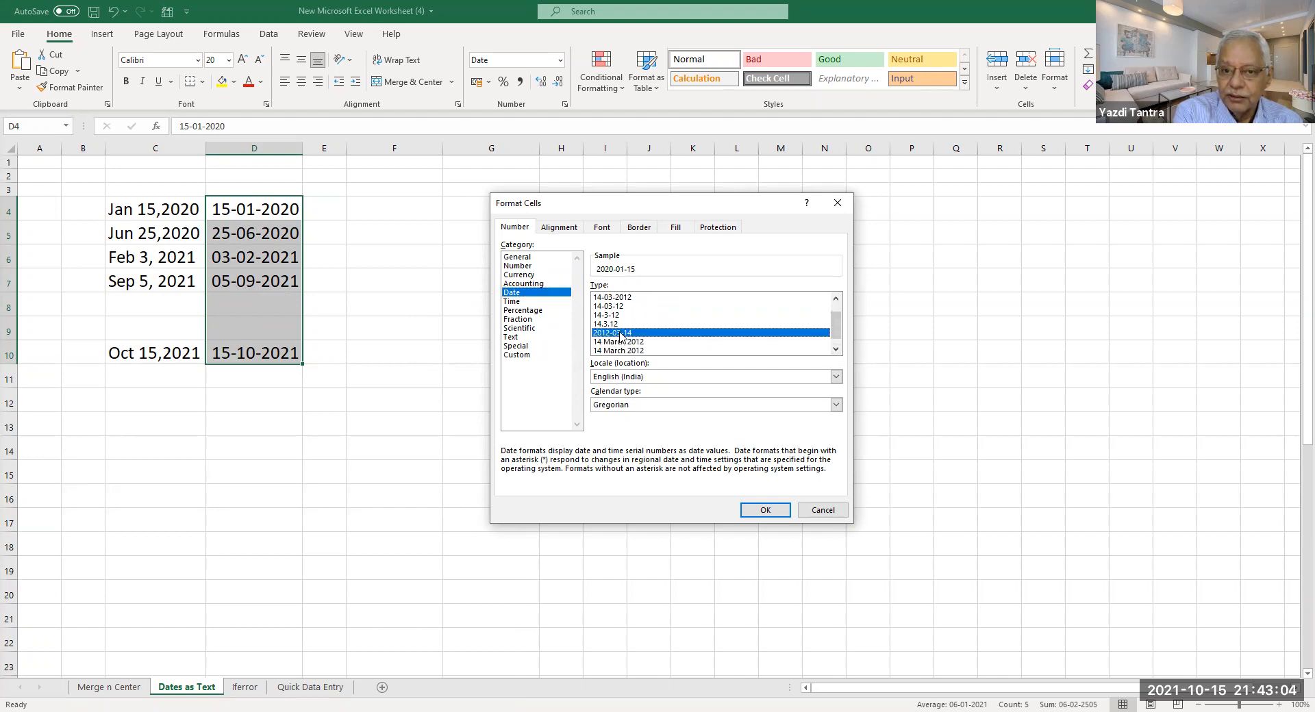
click(757, 511)
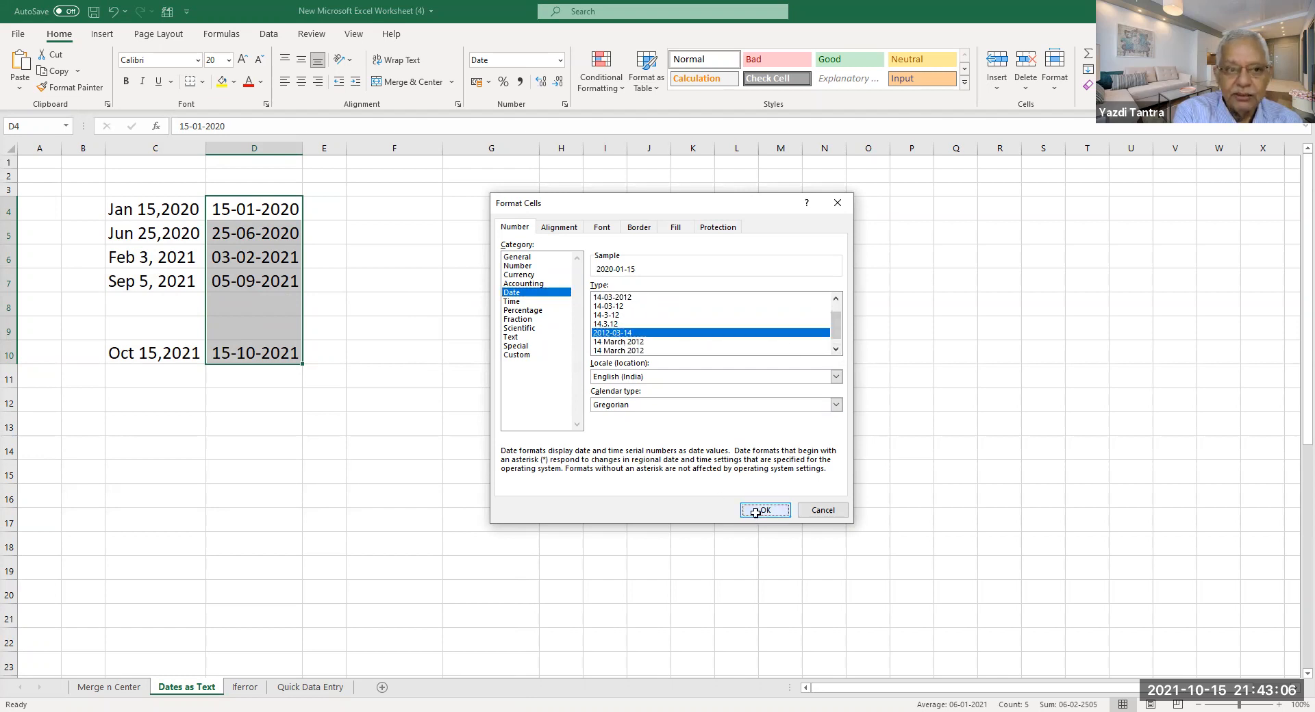
right_click(260, 318)
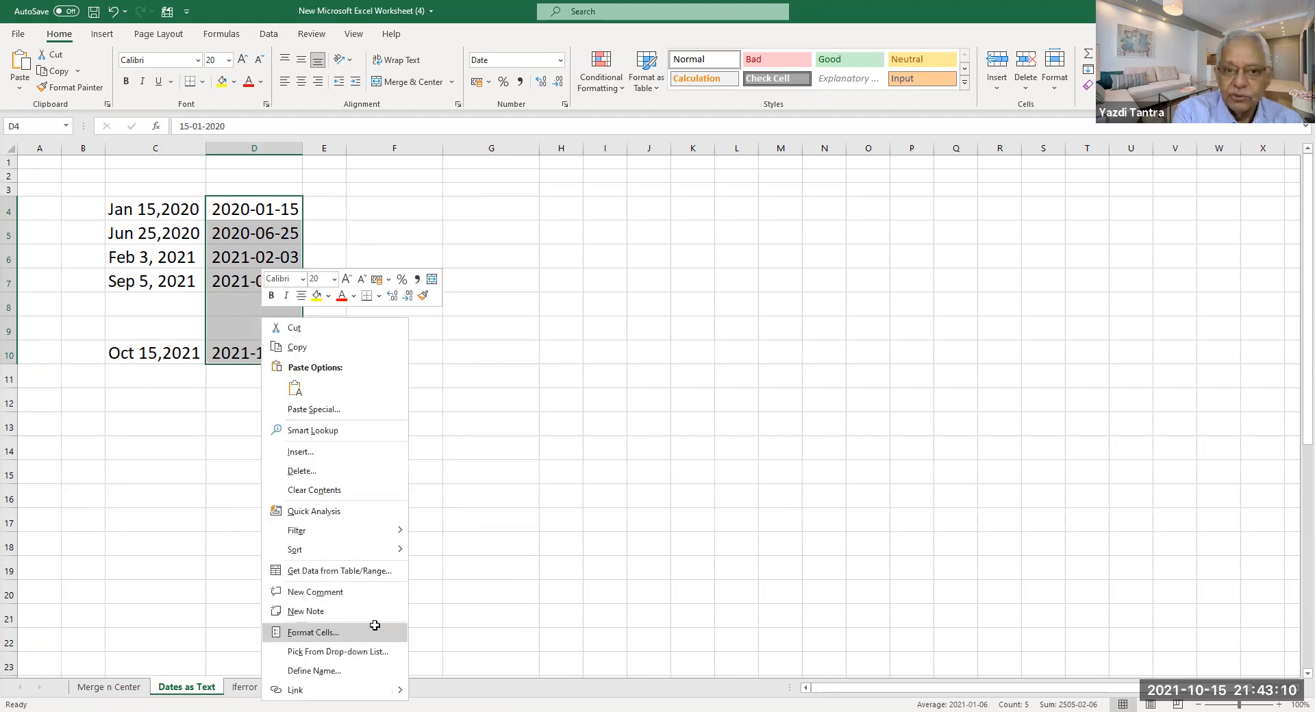
Switch the column D dates to the long 'Wednesday, 14 March, 2012' weekday format.
click(375, 631)
click(539, 533)
click(538, 533)
click(539, 534)
click(539, 534)
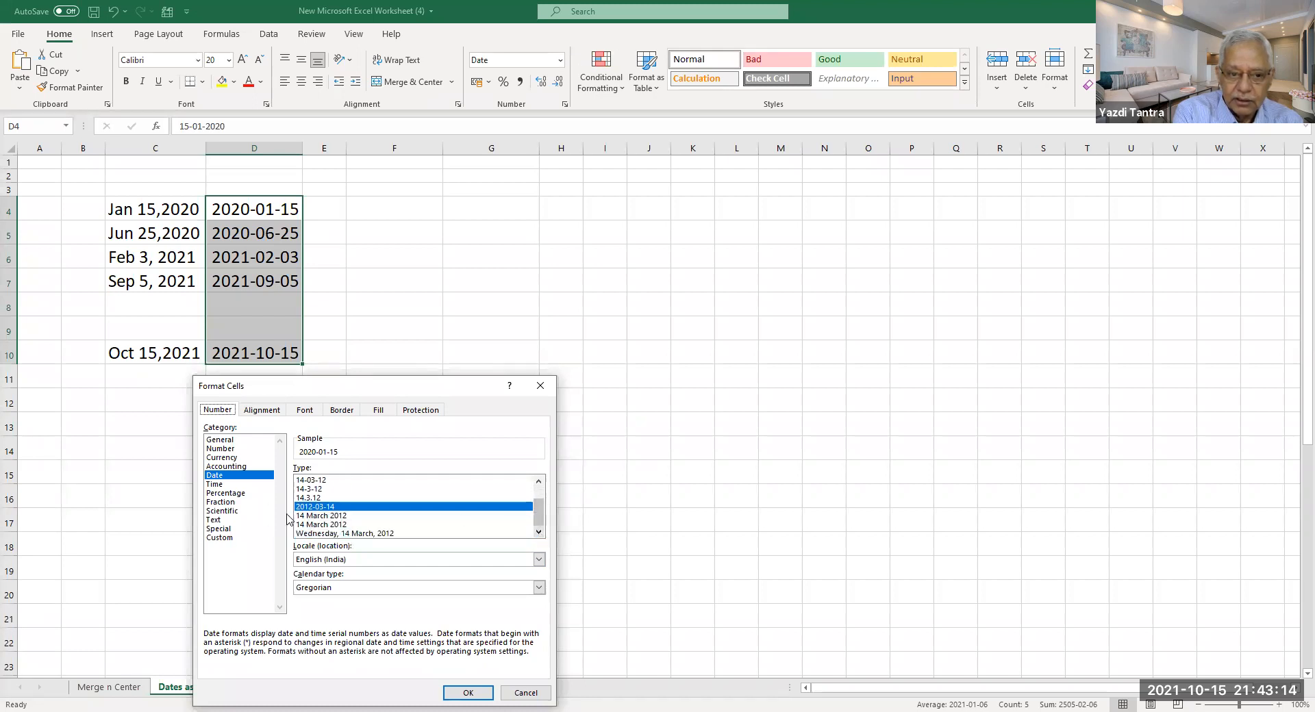
click(318, 515)
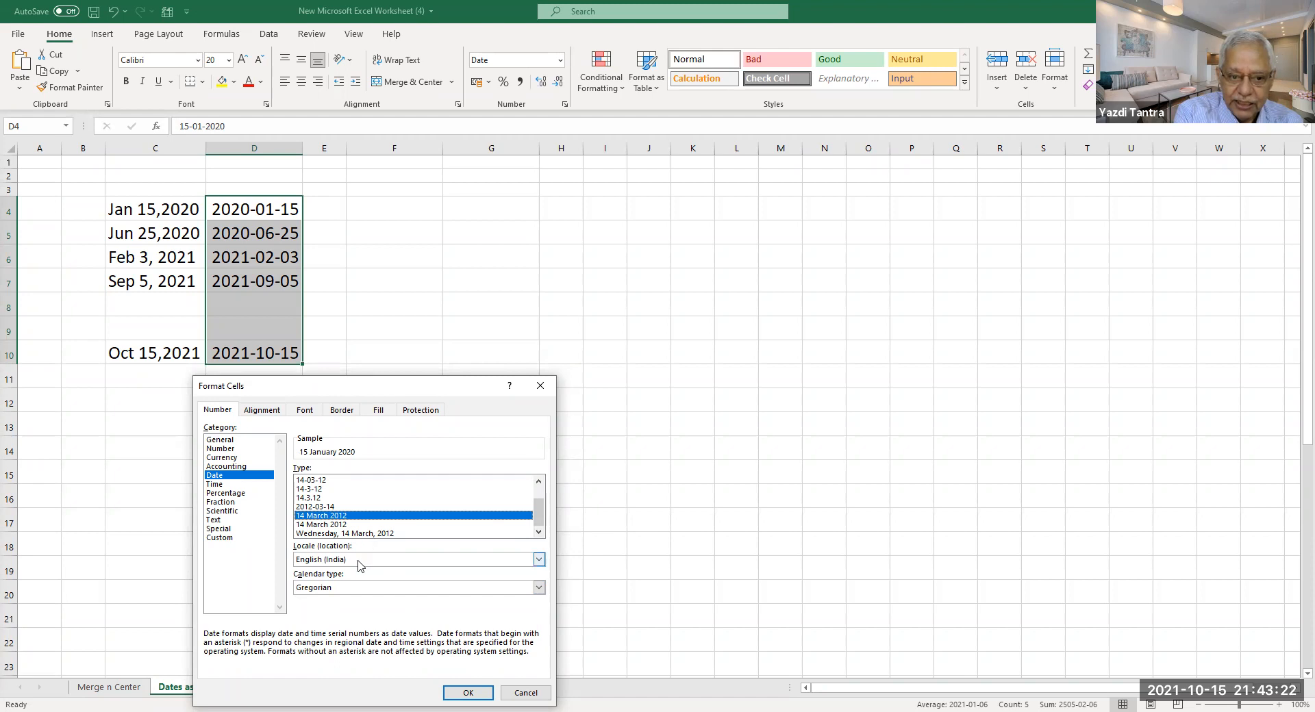
click(350, 534)
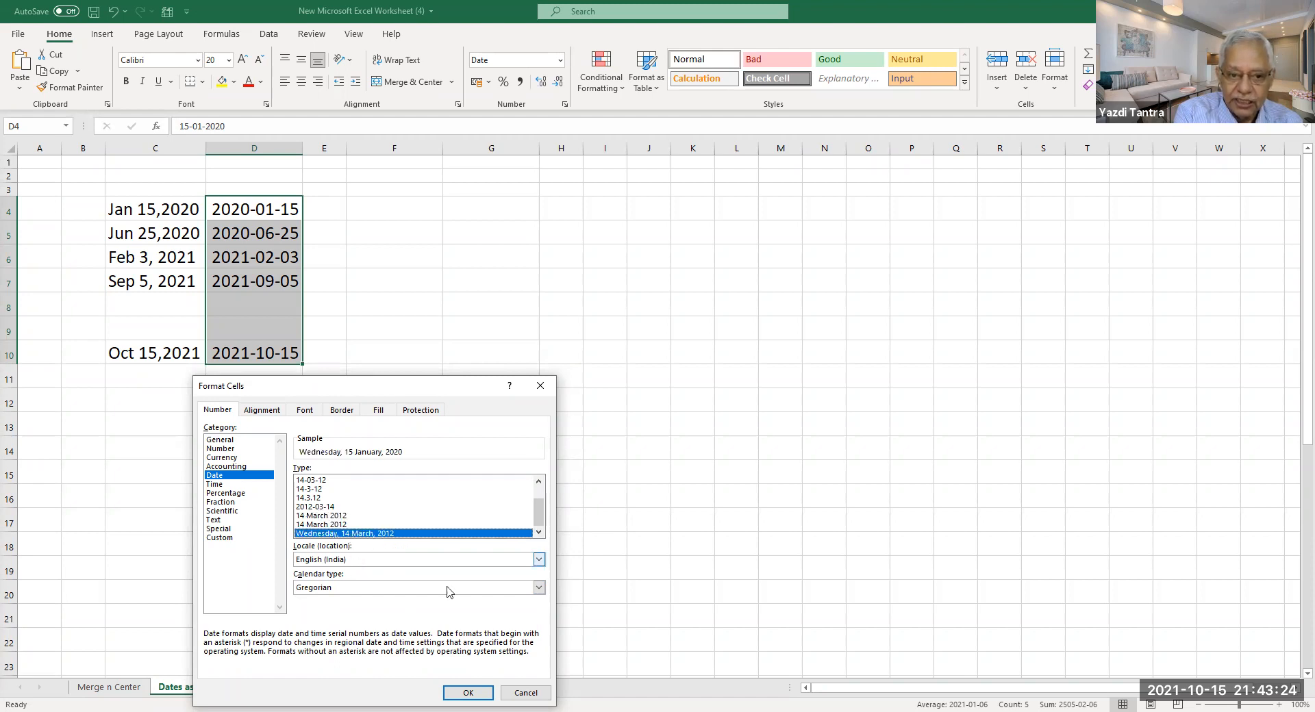
click(468, 693)
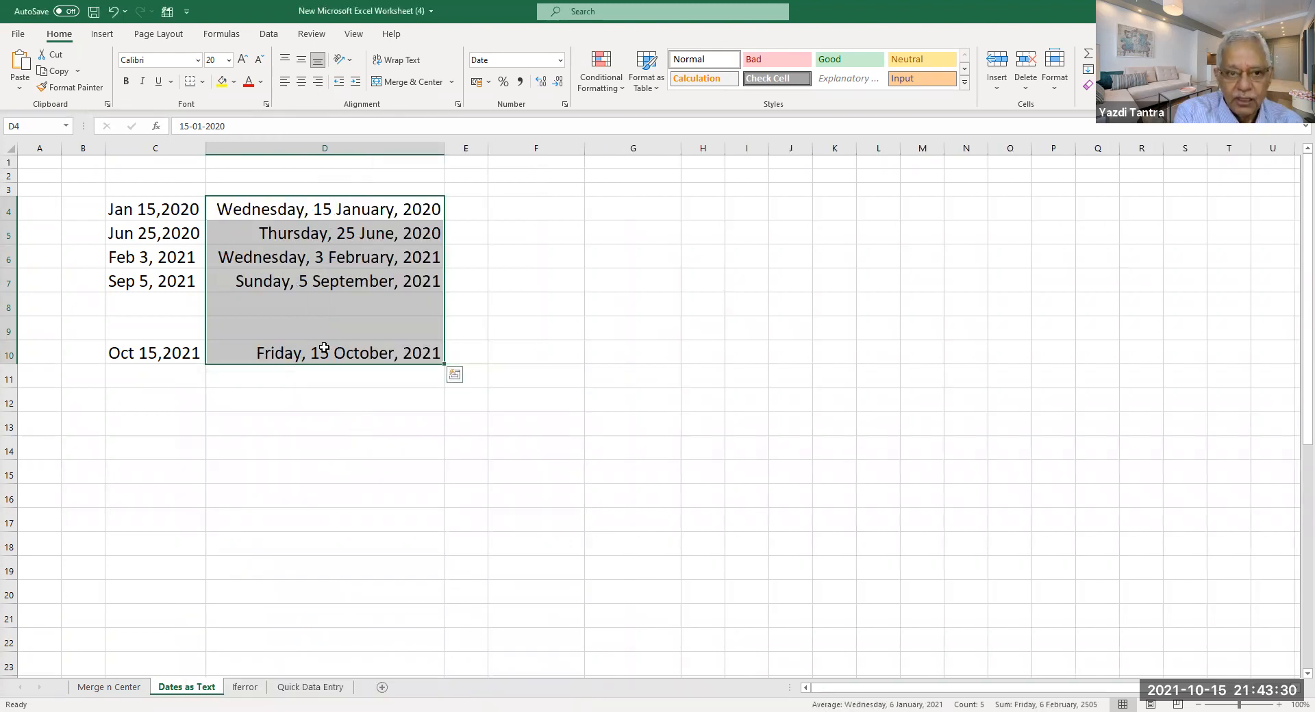
right_click(355, 216)
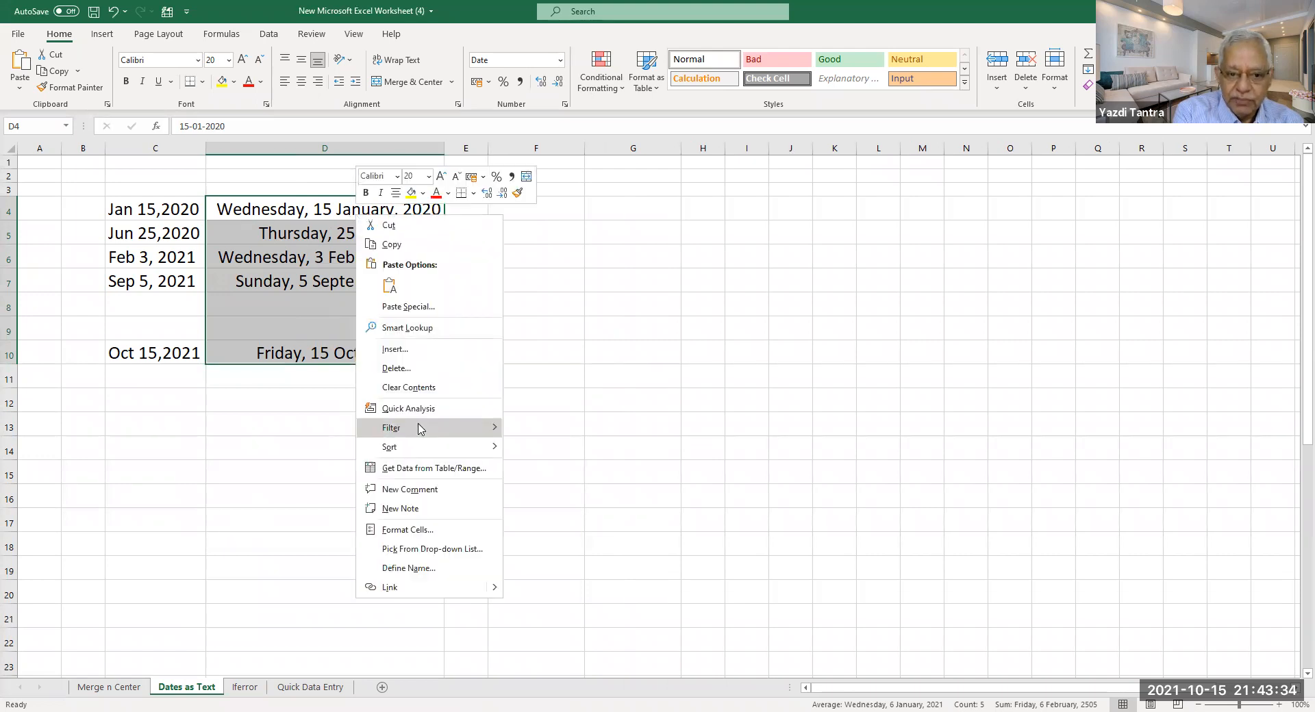
Apply an English (United States) long date format to column D, e.g. January 15, 2020.
click(441, 533)
drag(452, 371, 743, 250)
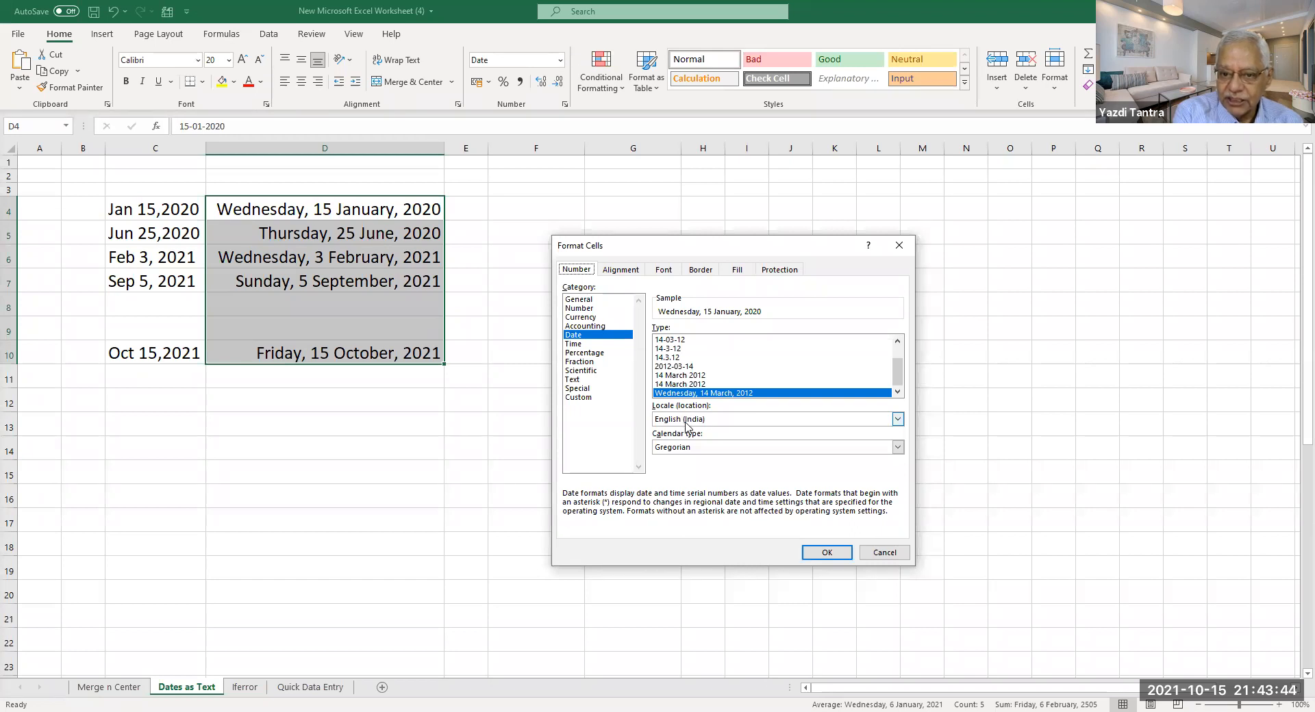
click(898, 419)
click(898, 475)
click(898, 475)
click(898, 475)
click(898, 476)
click(898, 475)
click(898, 475)
click(897, 475)
click(898, 475)
click(897, 475)
click(898, 475)
click(898, 475)
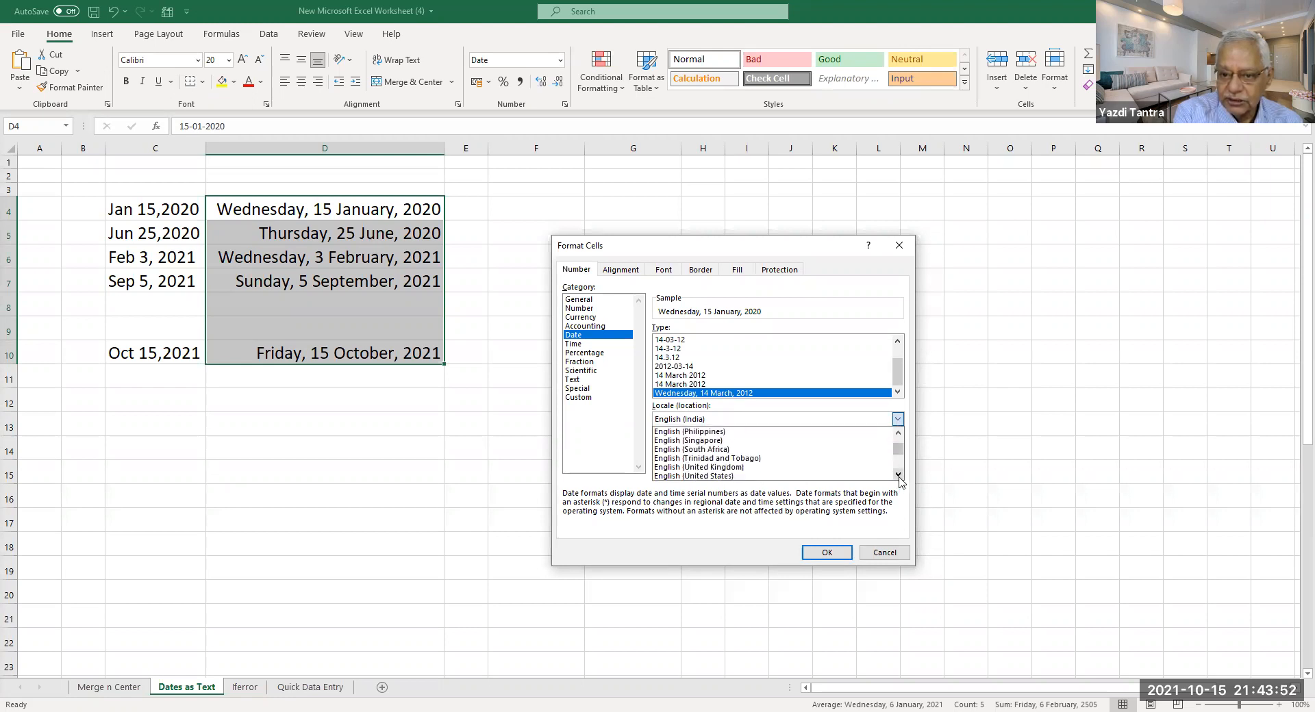
click(898, 475)
click(717, 472)
click(826, 553)
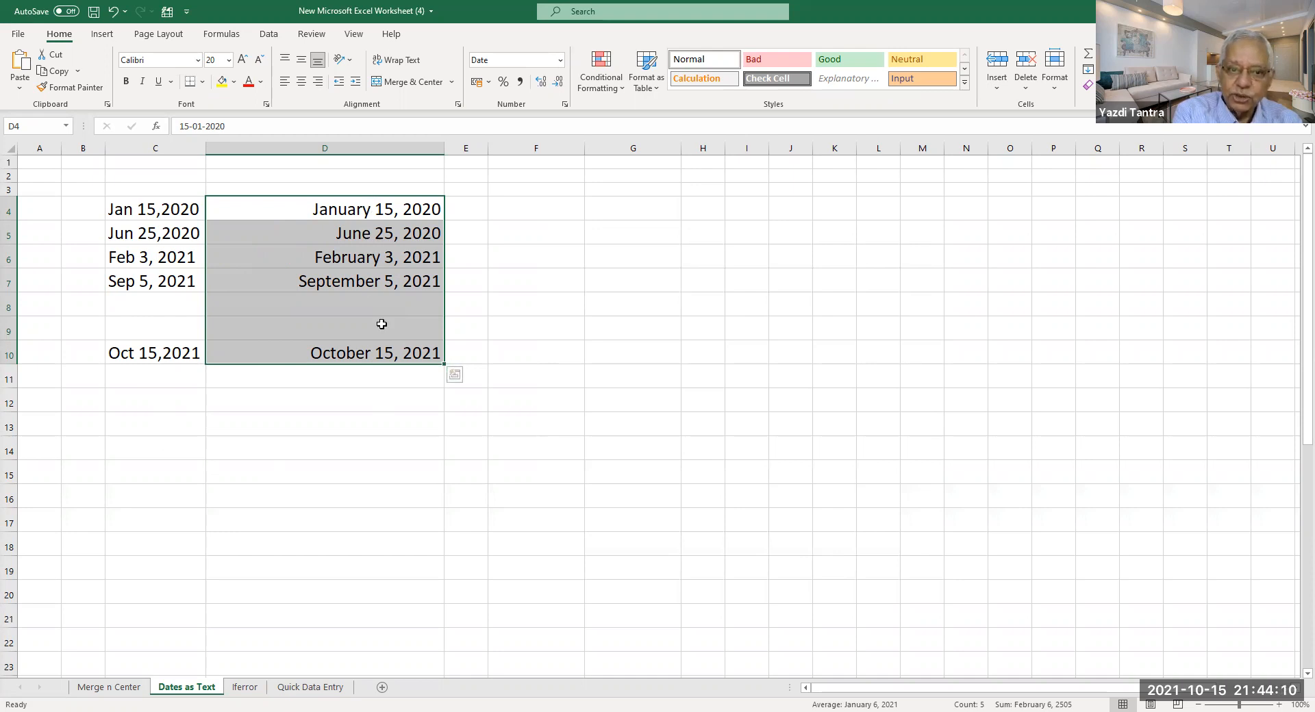
click(373, 209)
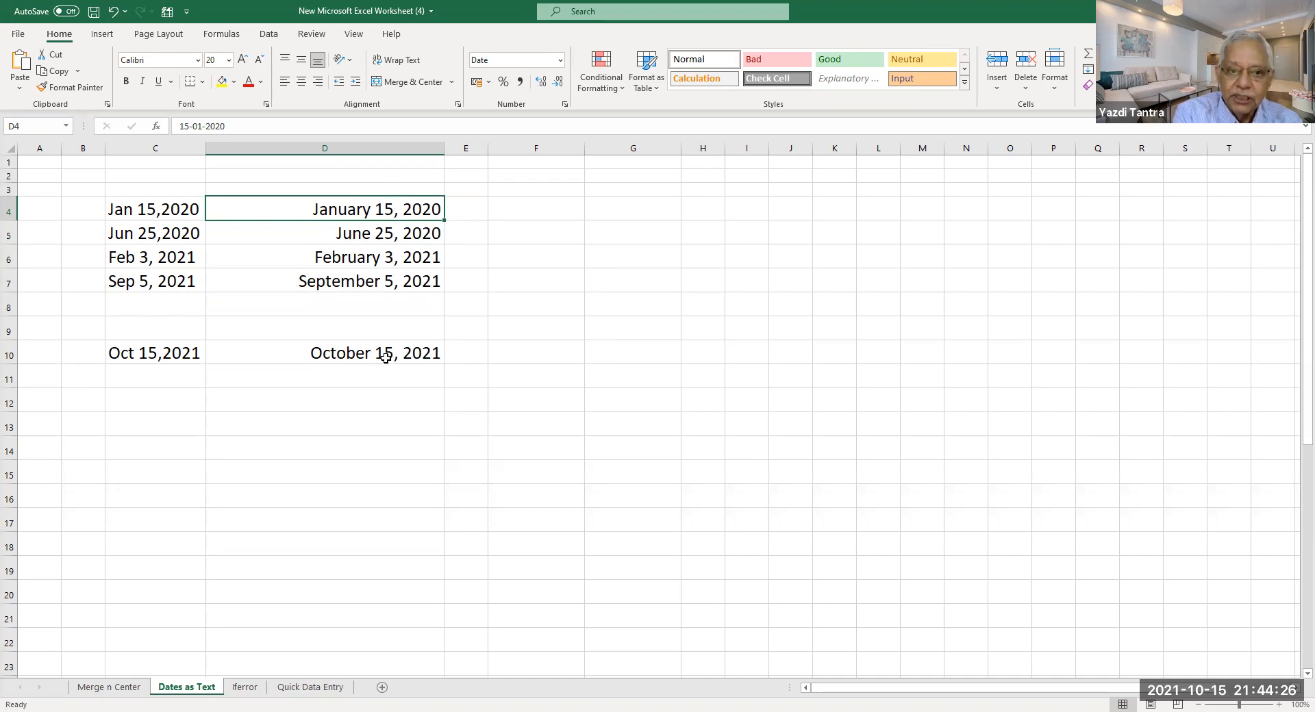
click(342, 424)
Enter =D10-D7 in D13, giving 40 days between the two dates.
text(=)
key(Up)
key(Up)
key(Up)
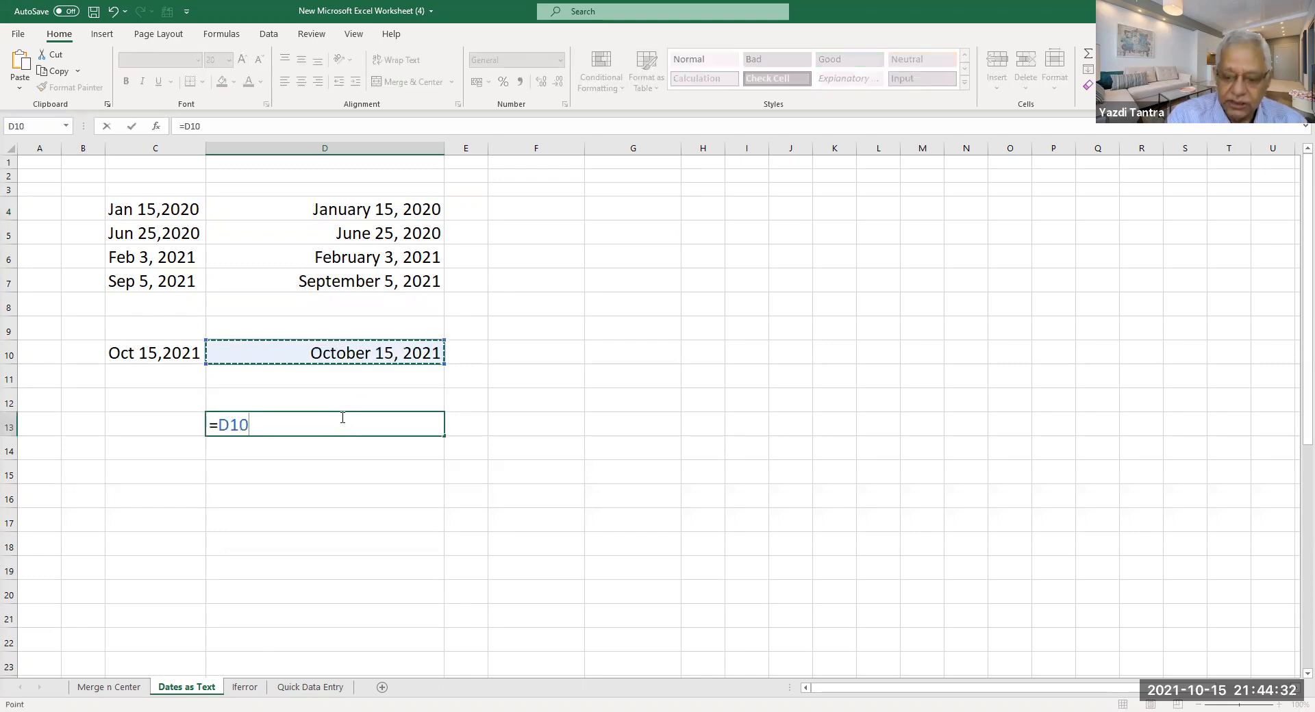
text(-)
key(Up)
key(Up)
key(Up)
key(Up)
key(Up)
key(Up)
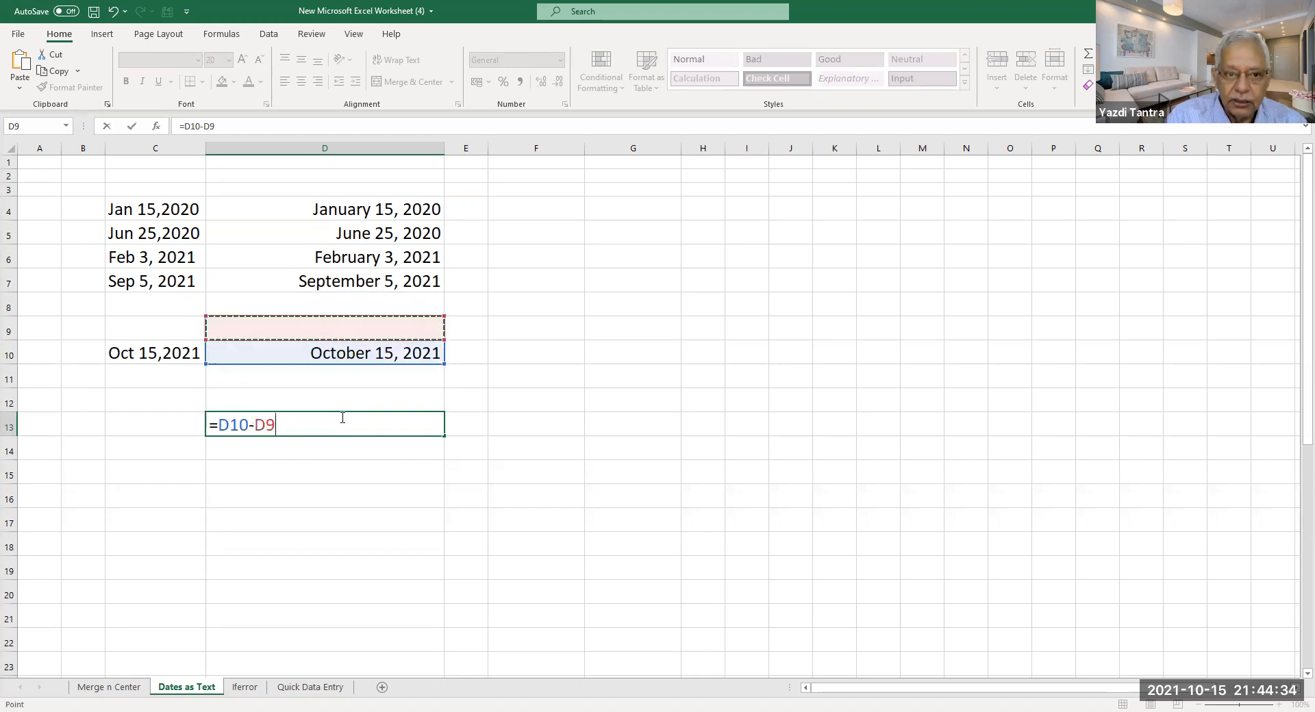
key(Return)
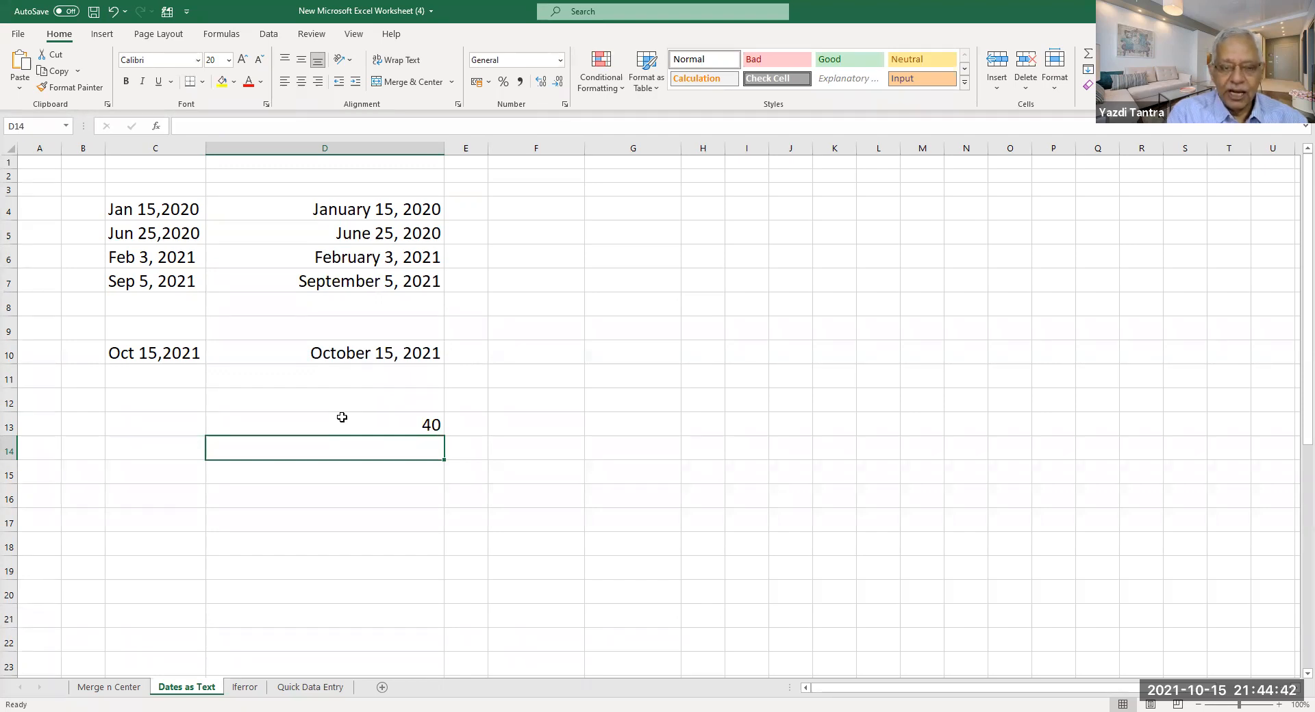
drag(374, 206, 381, 353)
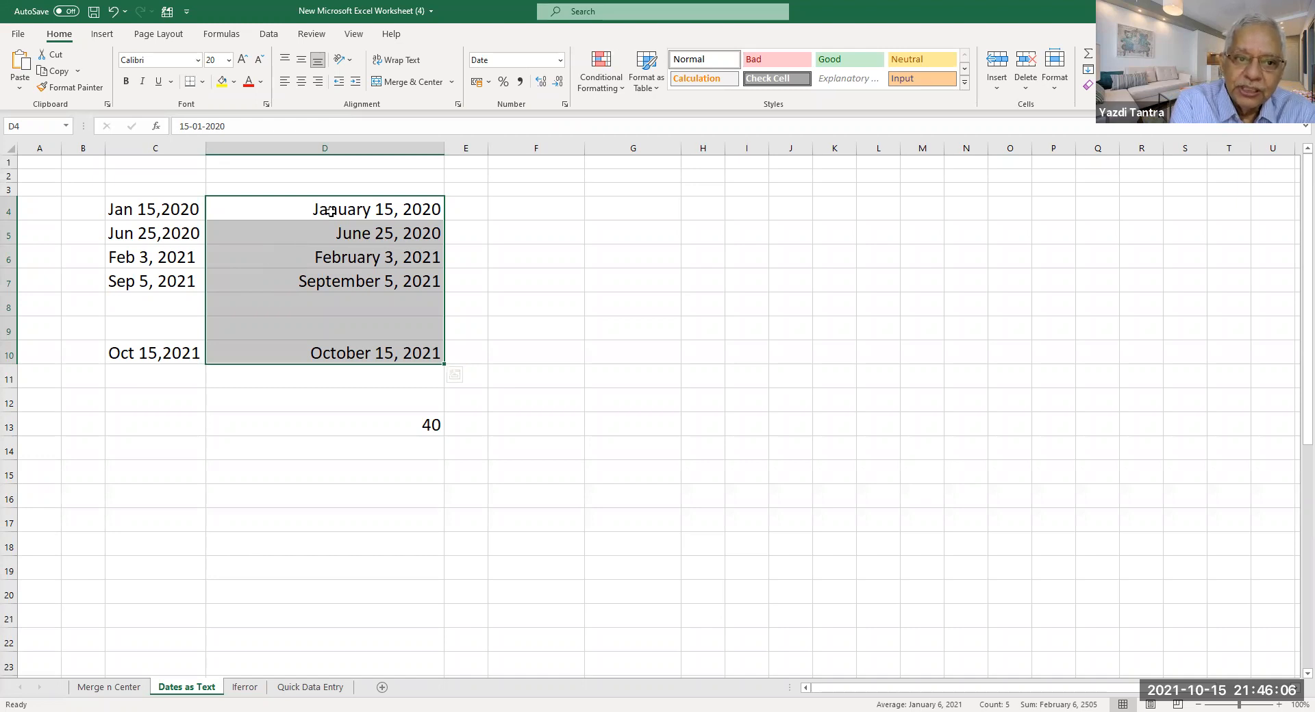
Format the column D dates with the English (India) locale and short 14-03-12 type.
right_click(374, 213)
click(462, 525)
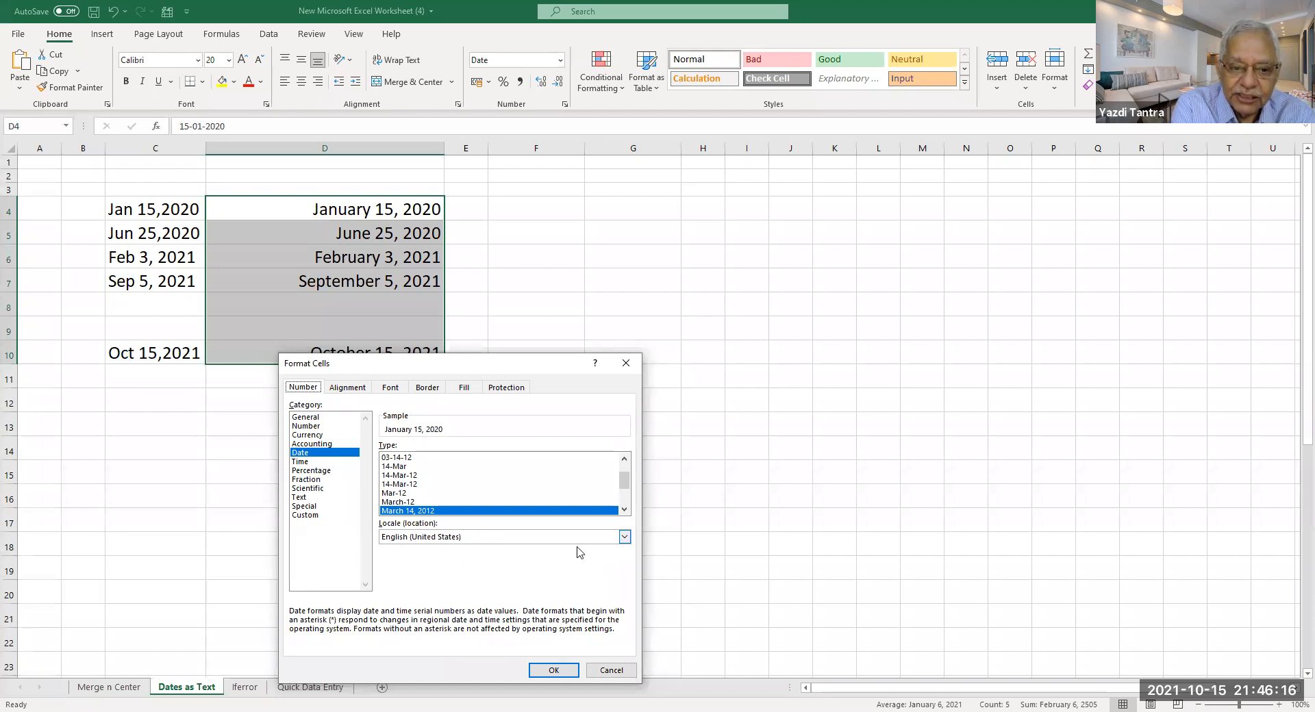
click(624, 538)
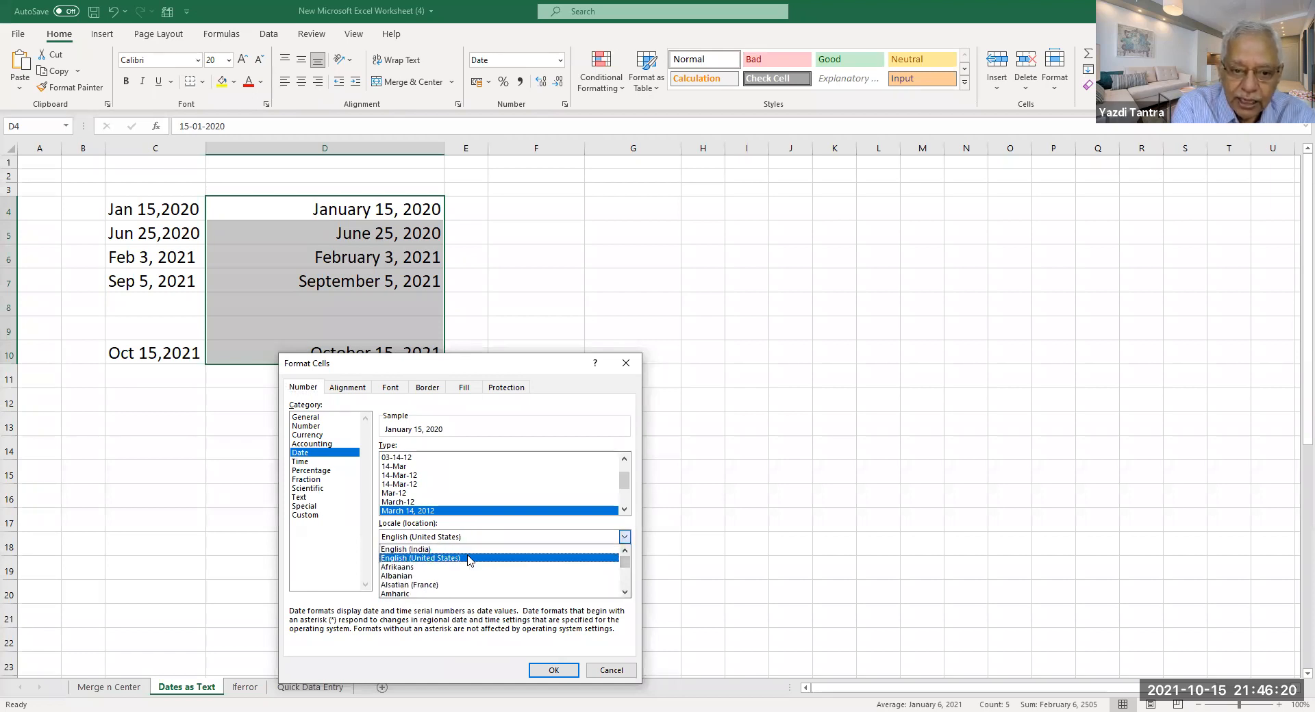
click(454, 550)
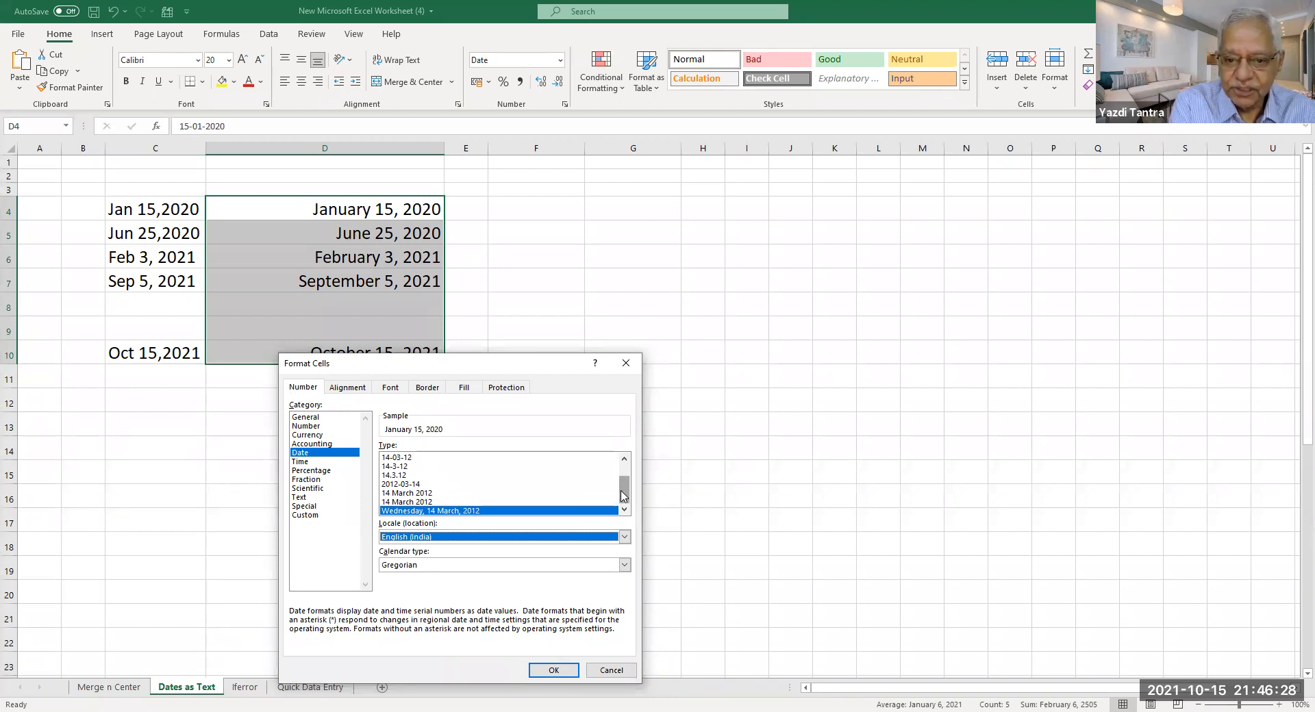
drag(624, 483, 625, 471)
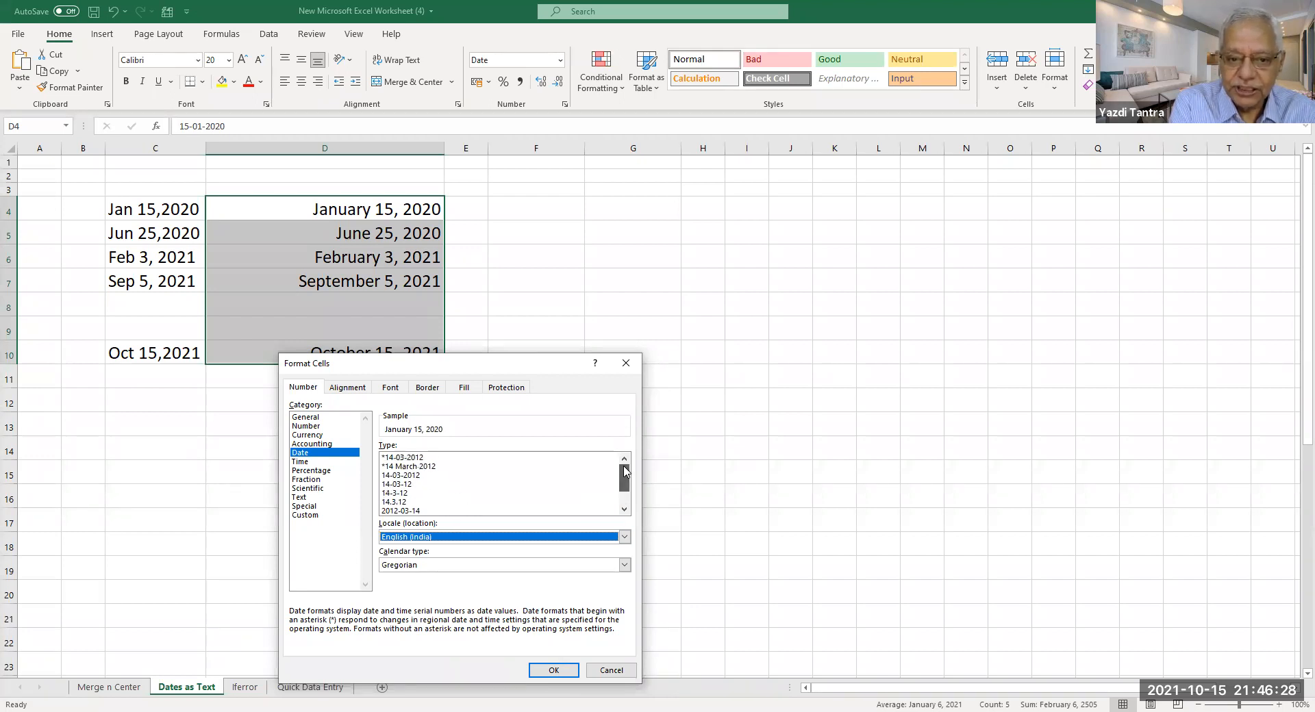
click(397, 485)
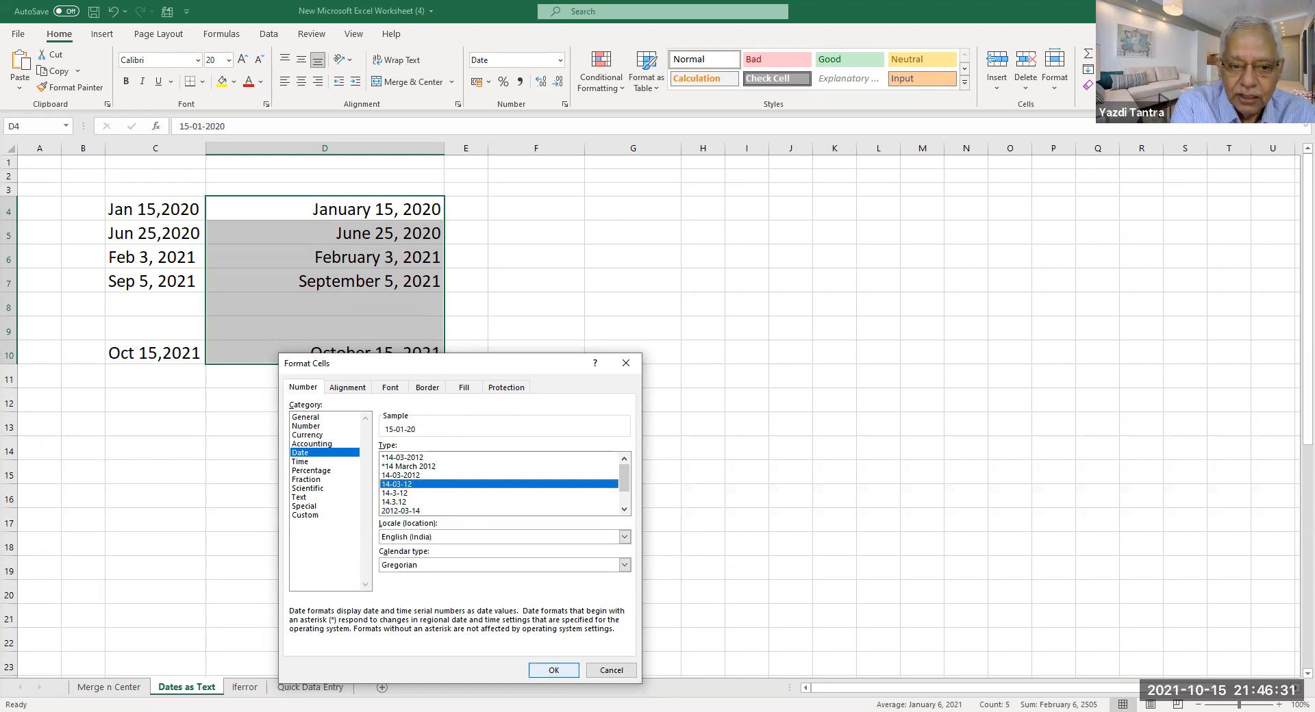
click(554, 670)
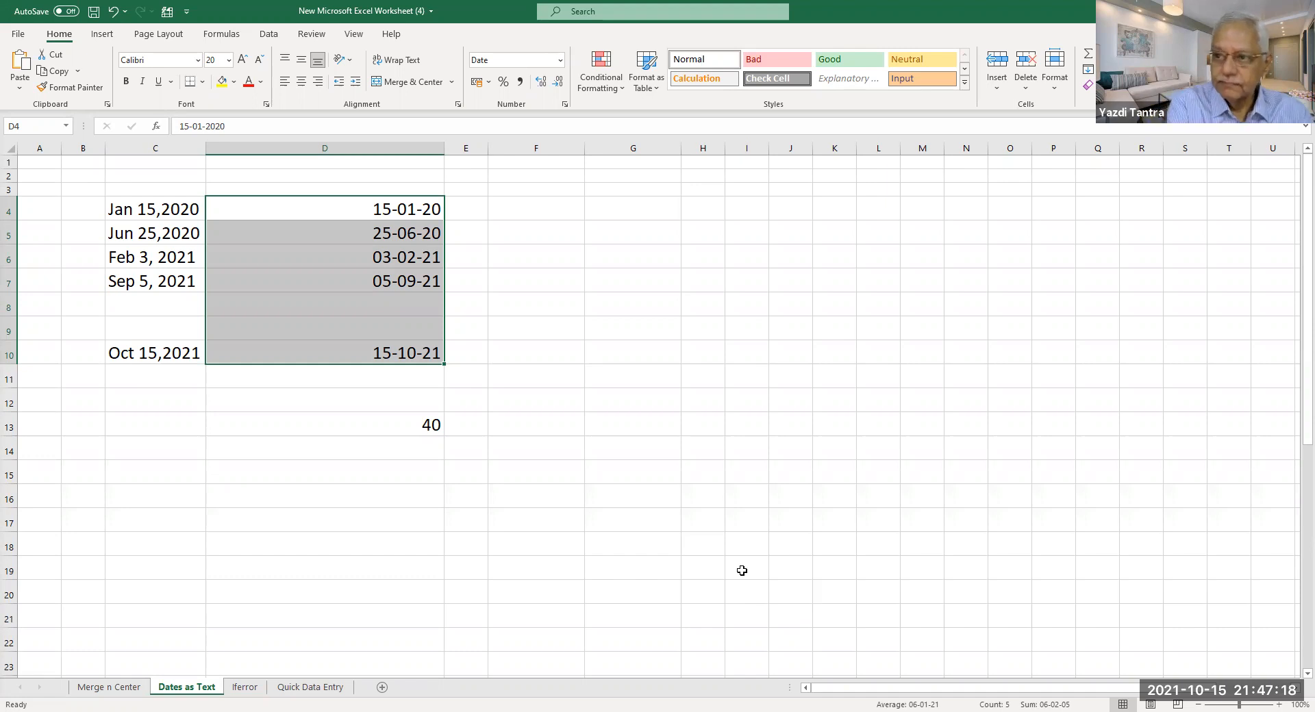
click(152, 215)
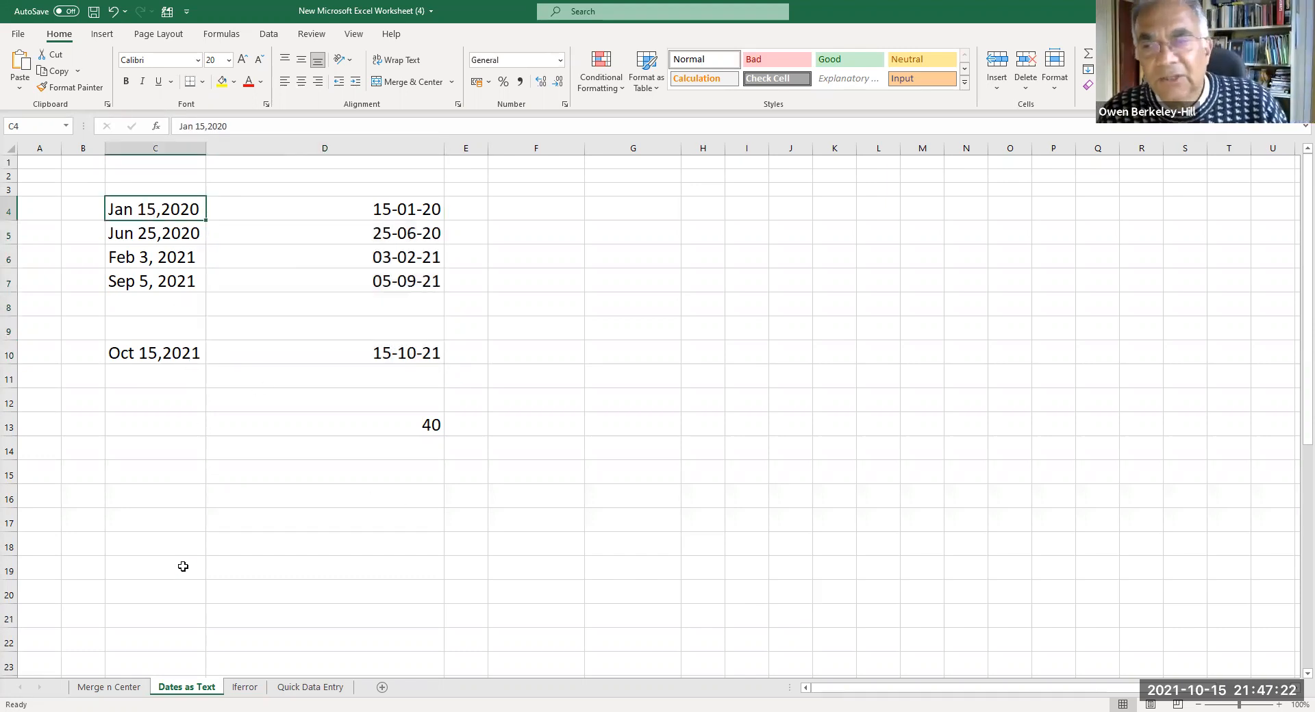
key(ctrl+1)
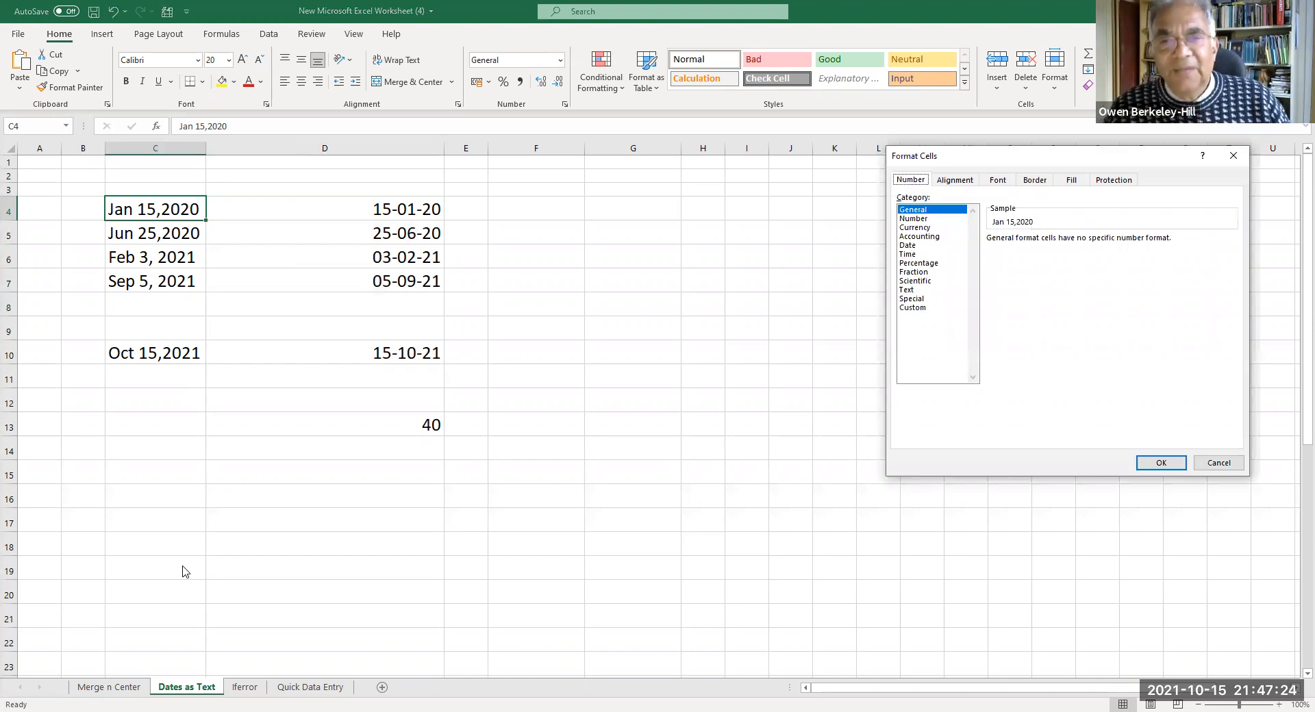
click(1218, 464)
drag(144, 212, 159, 353)
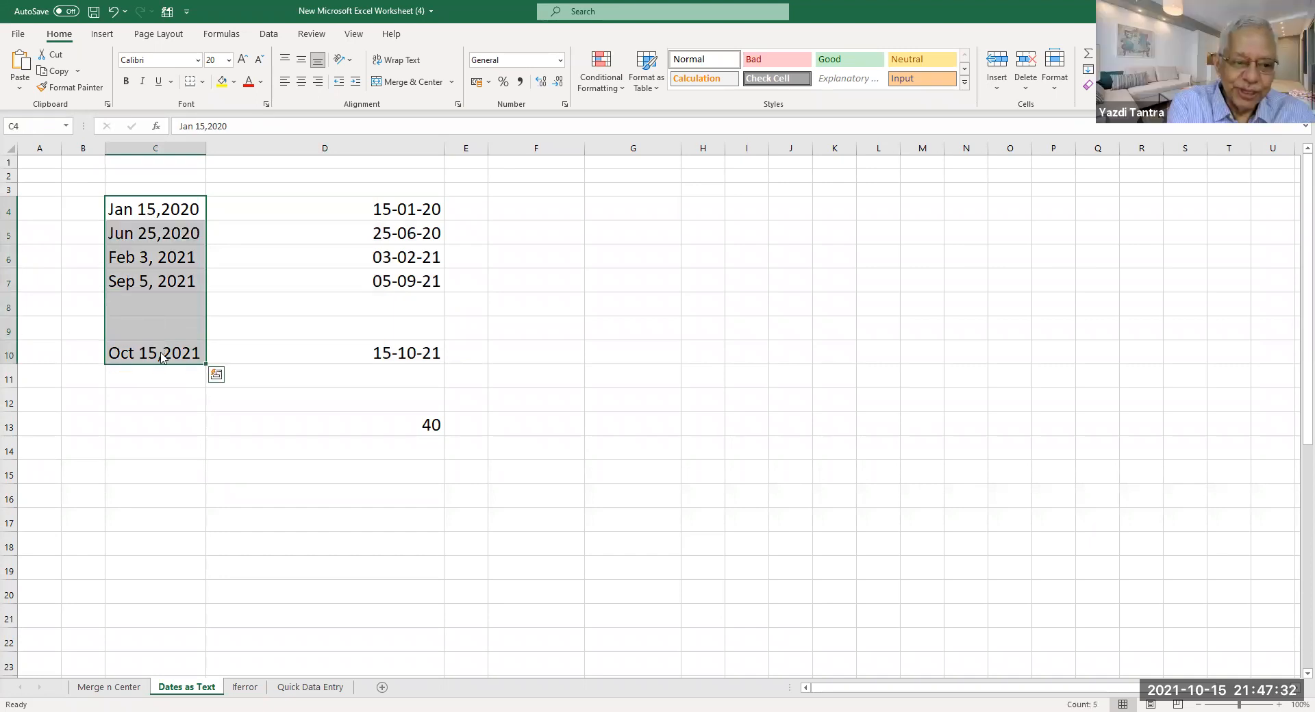
right_click(162, 356)
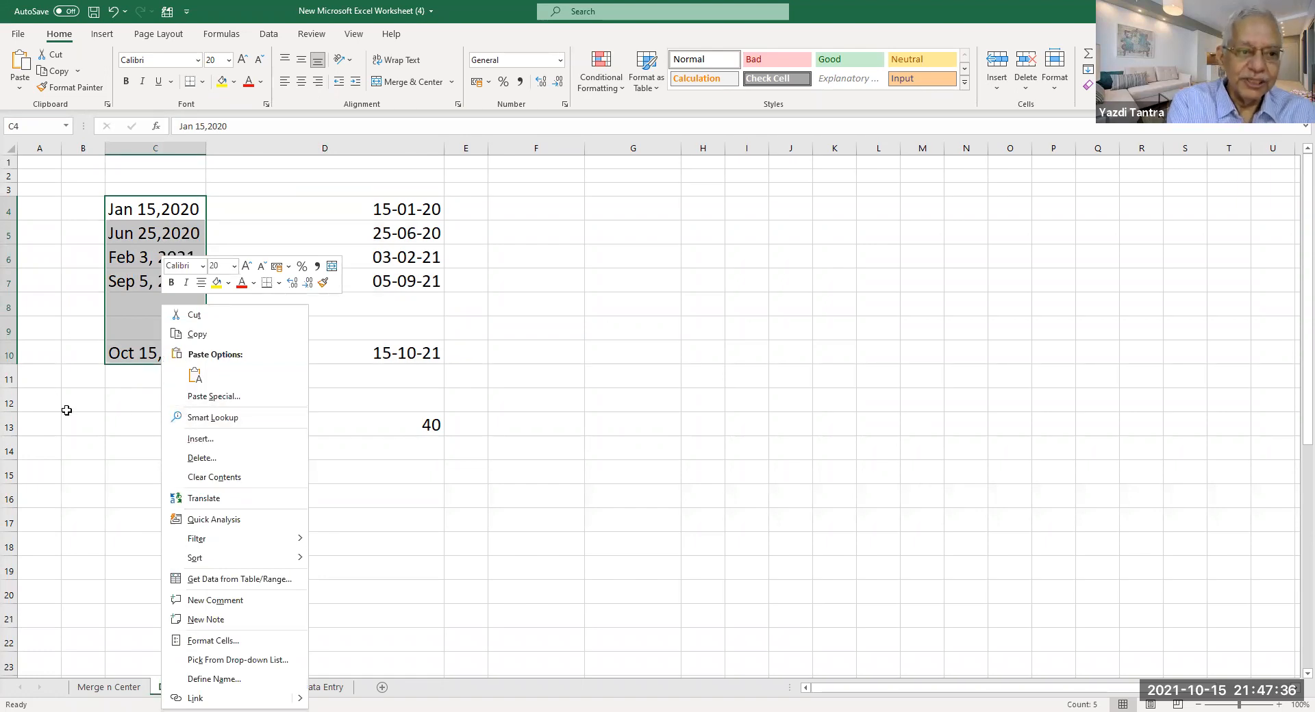
key(Escape)
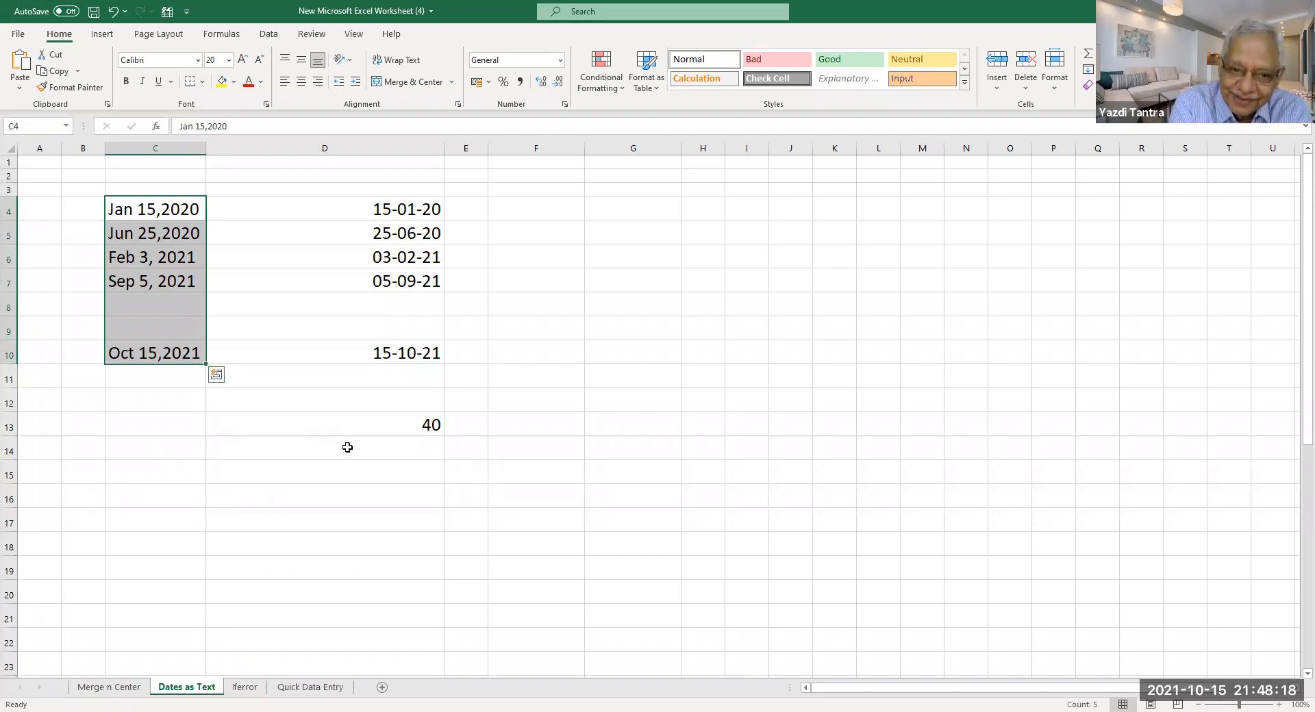
Enter 000123890 in C13, which Excel stores as the number 123890.
click(150, 430)
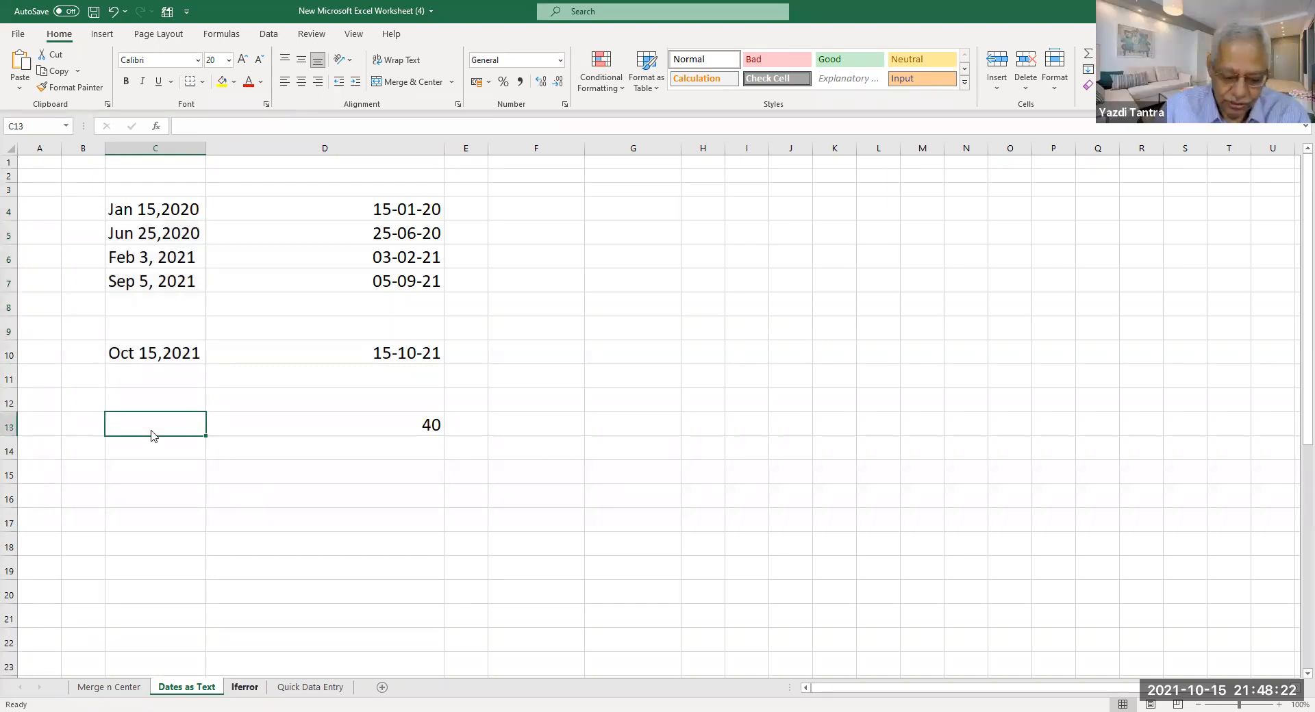
text(000)
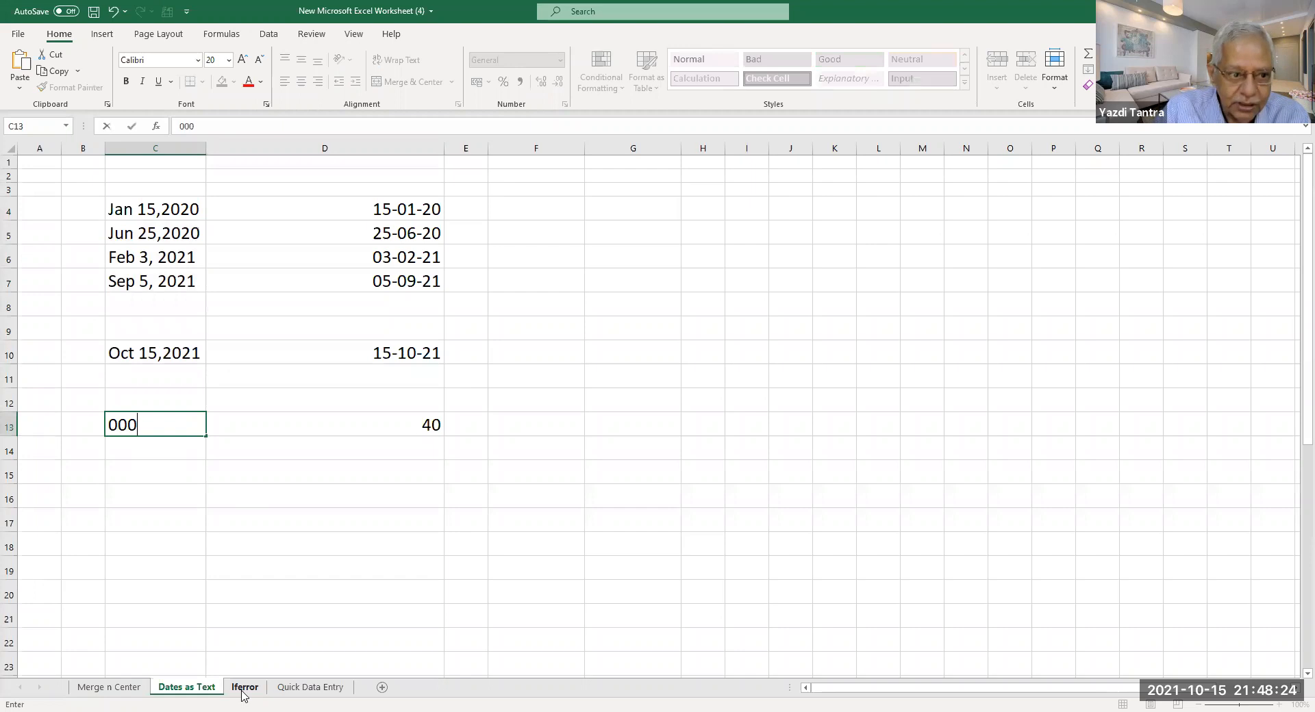
text(123)
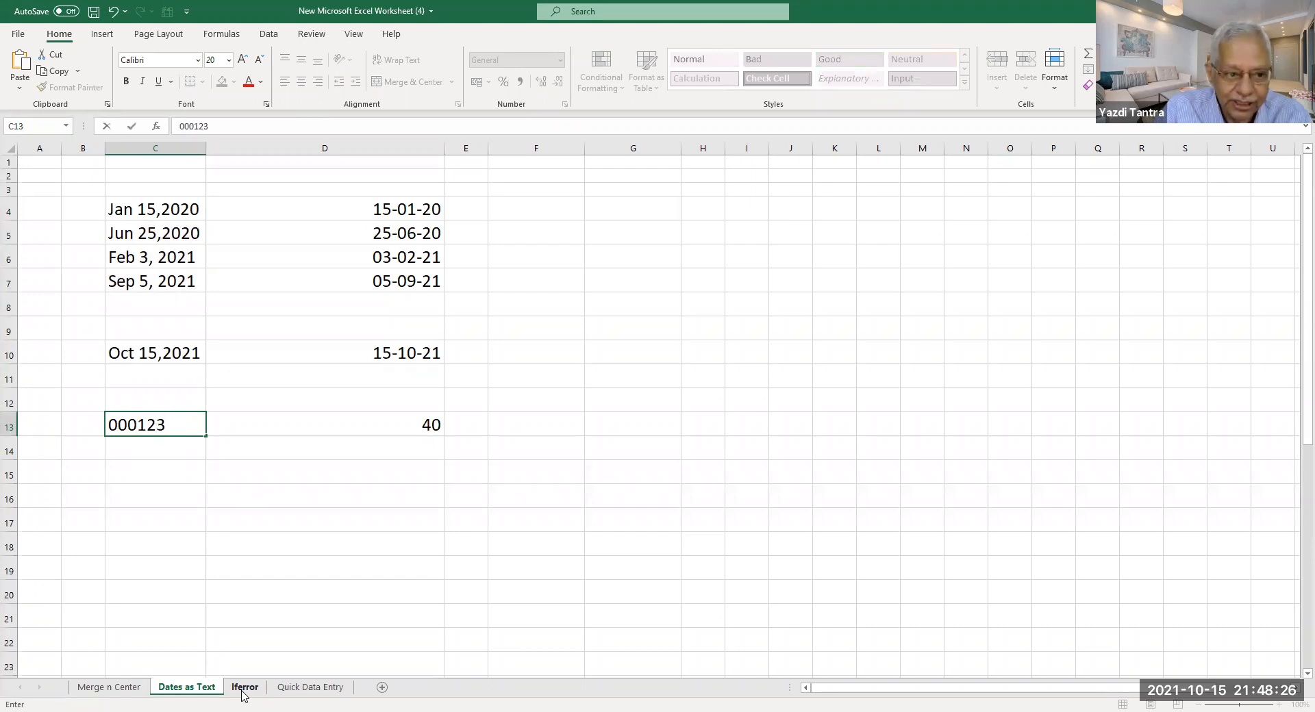
text(890)
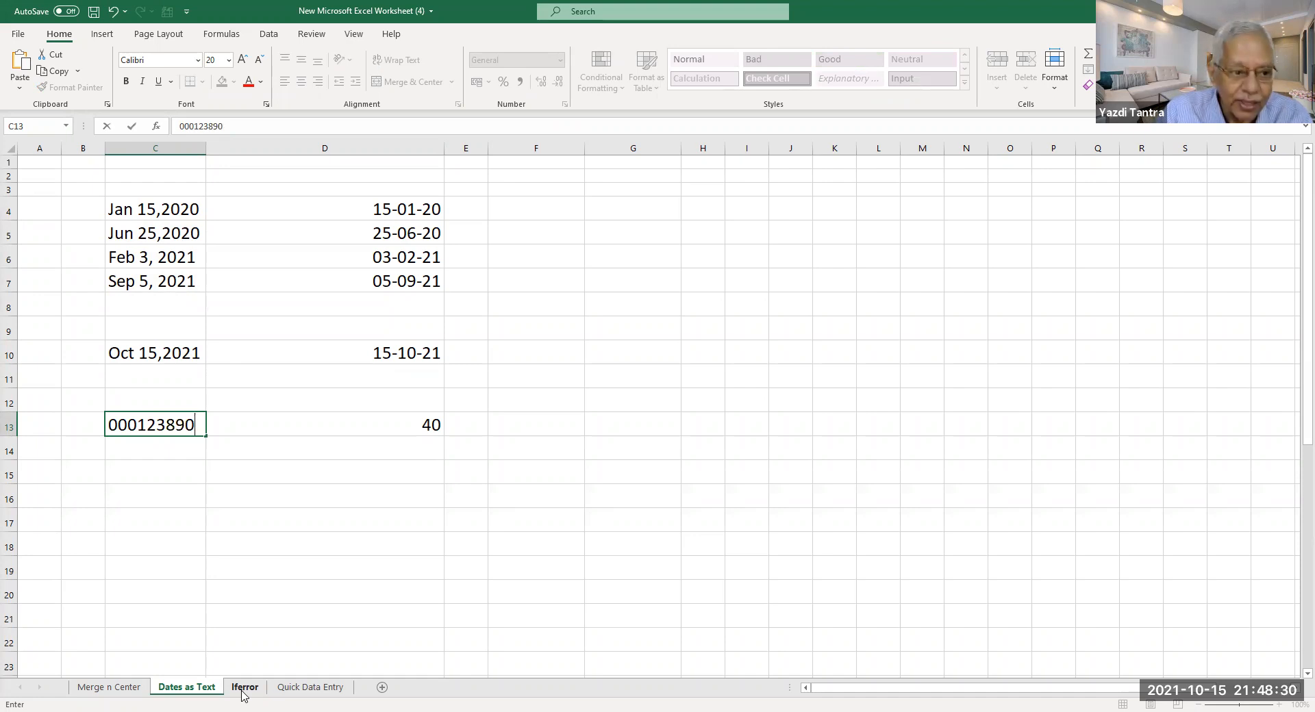
key(Return)
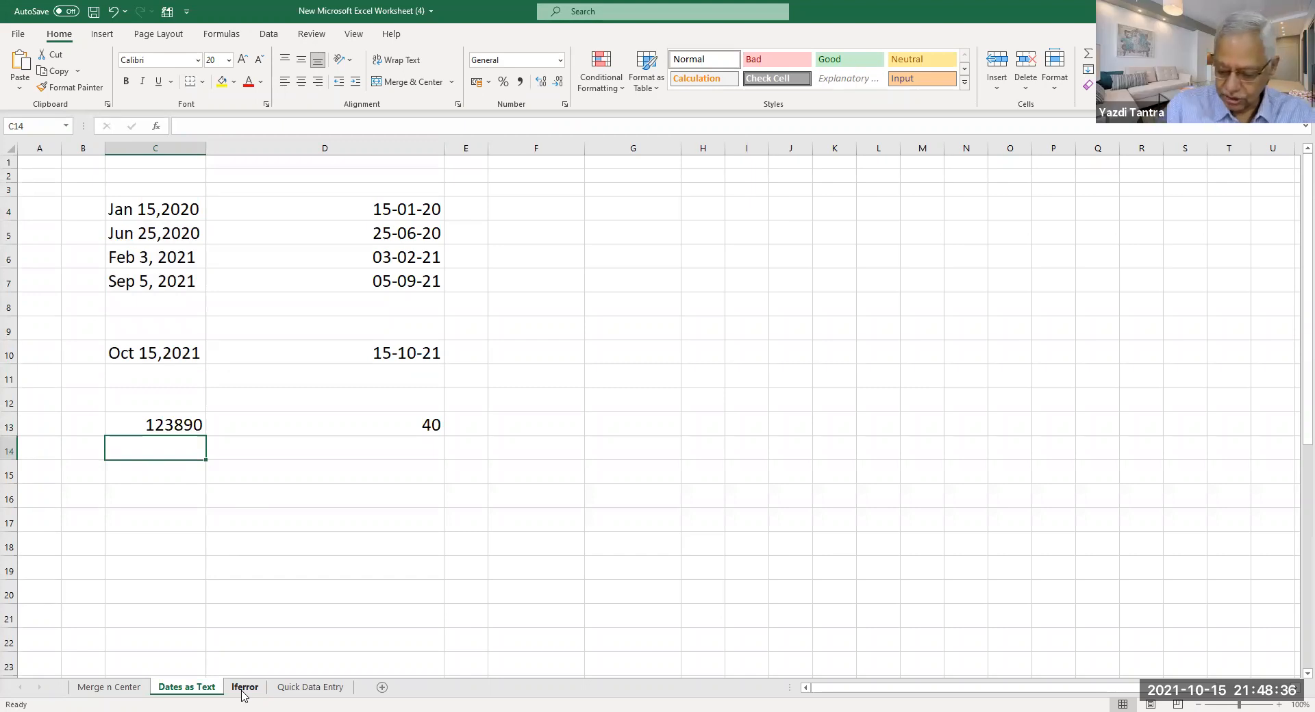
Enter '0000450 in C14 so it stays text with leading zeros, then select C13:D15.
text('0000450)
key(Return)
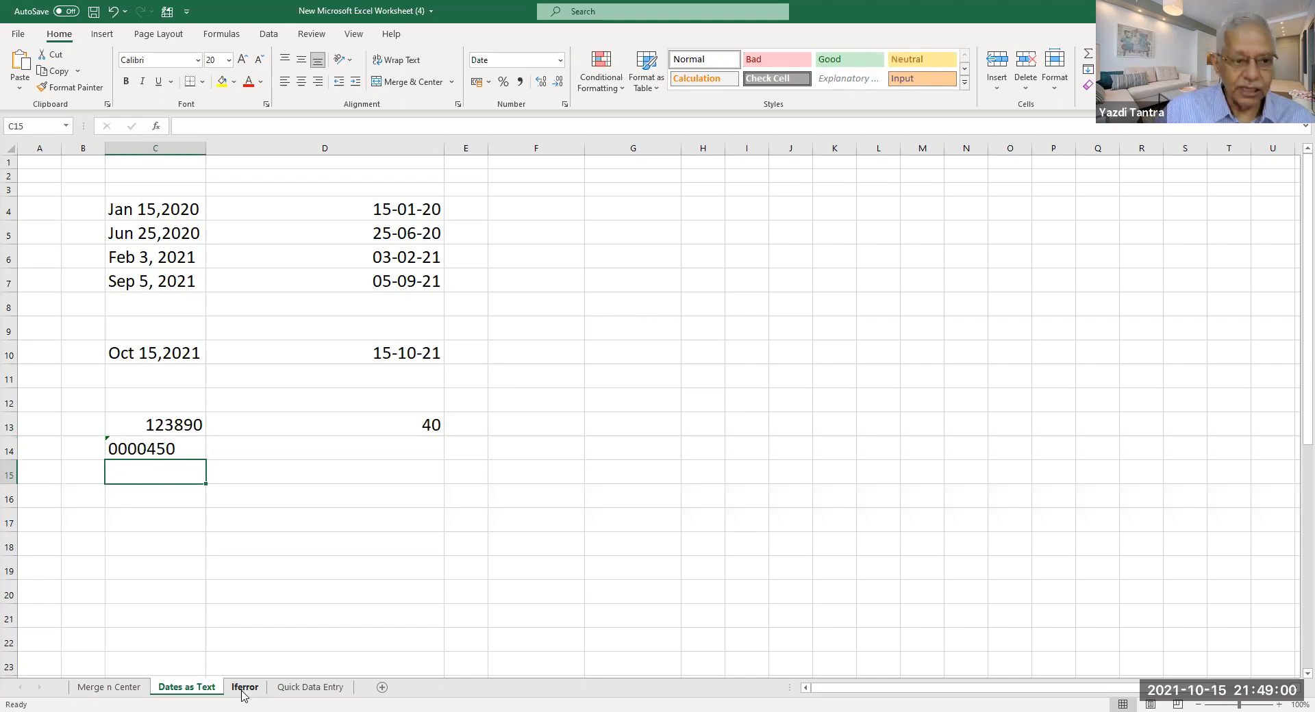
click(129, 453)
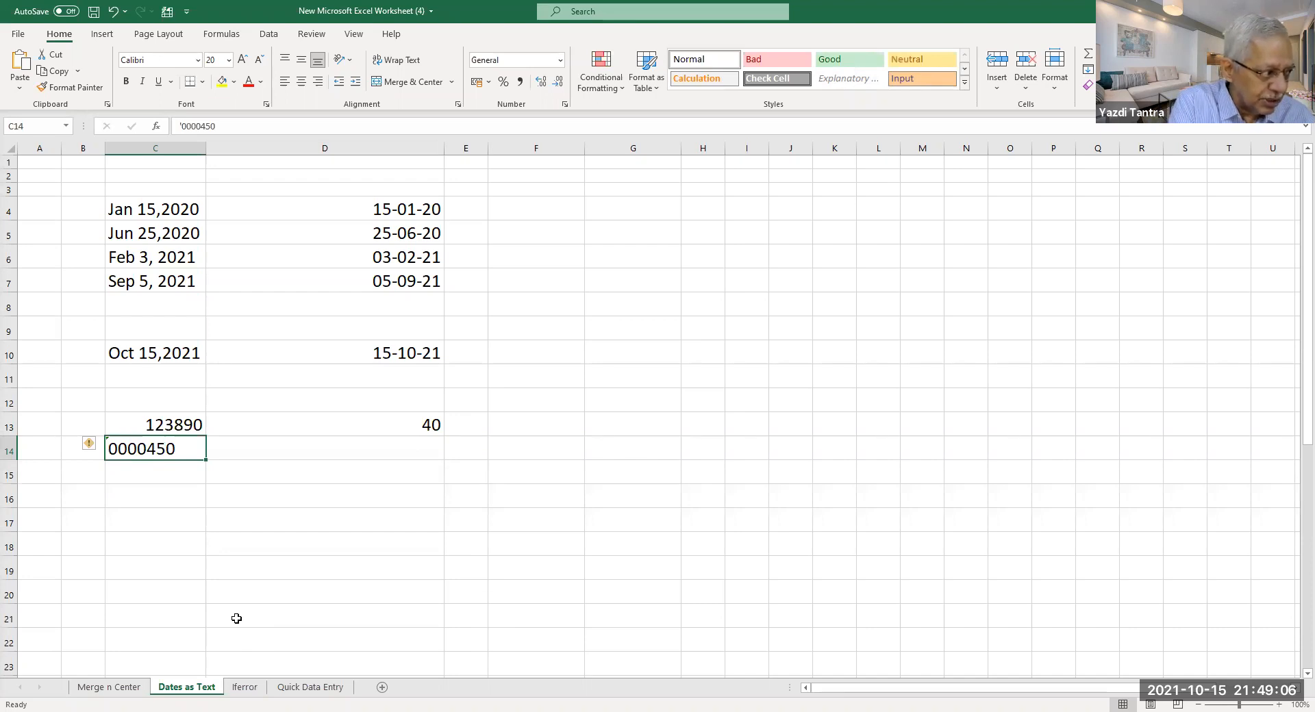
click(154, 472)
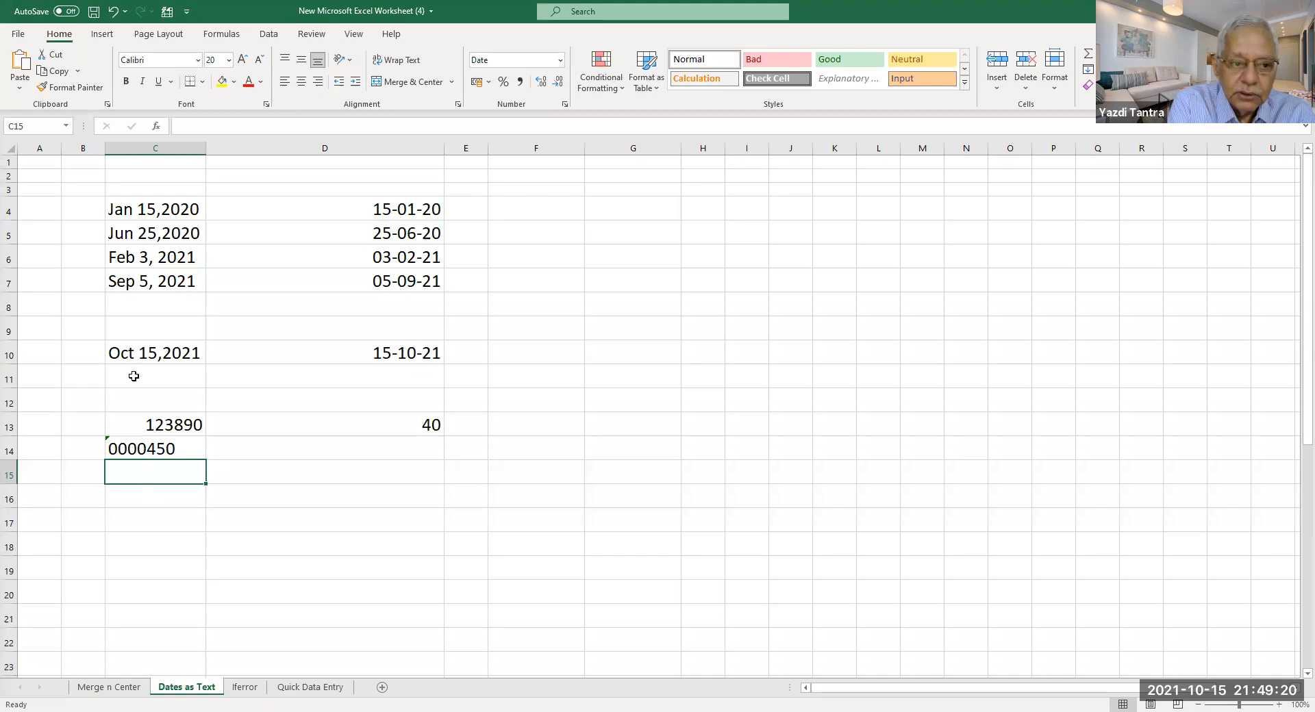
drag(124, 422, 398, 471)
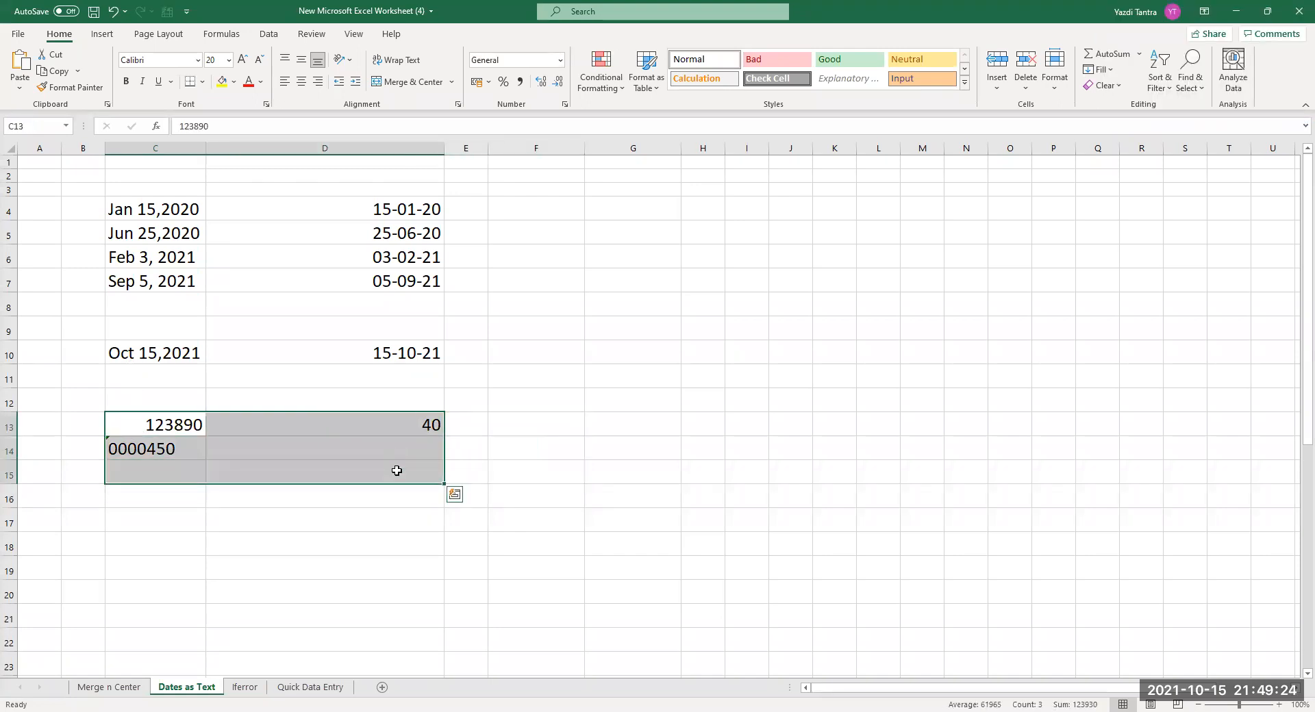
Clear C13:D15 and move to the Iferror sheet to review the TVs Sales value.
key(Delete)
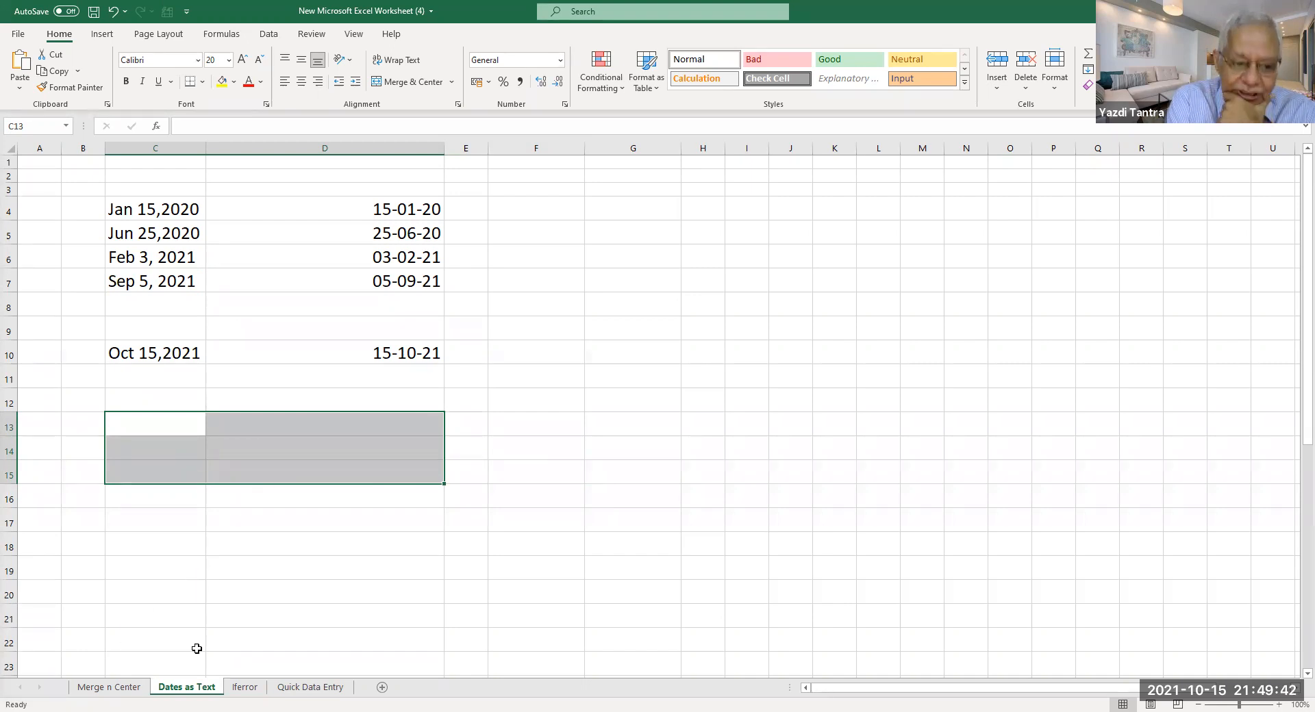
click(236, 688)
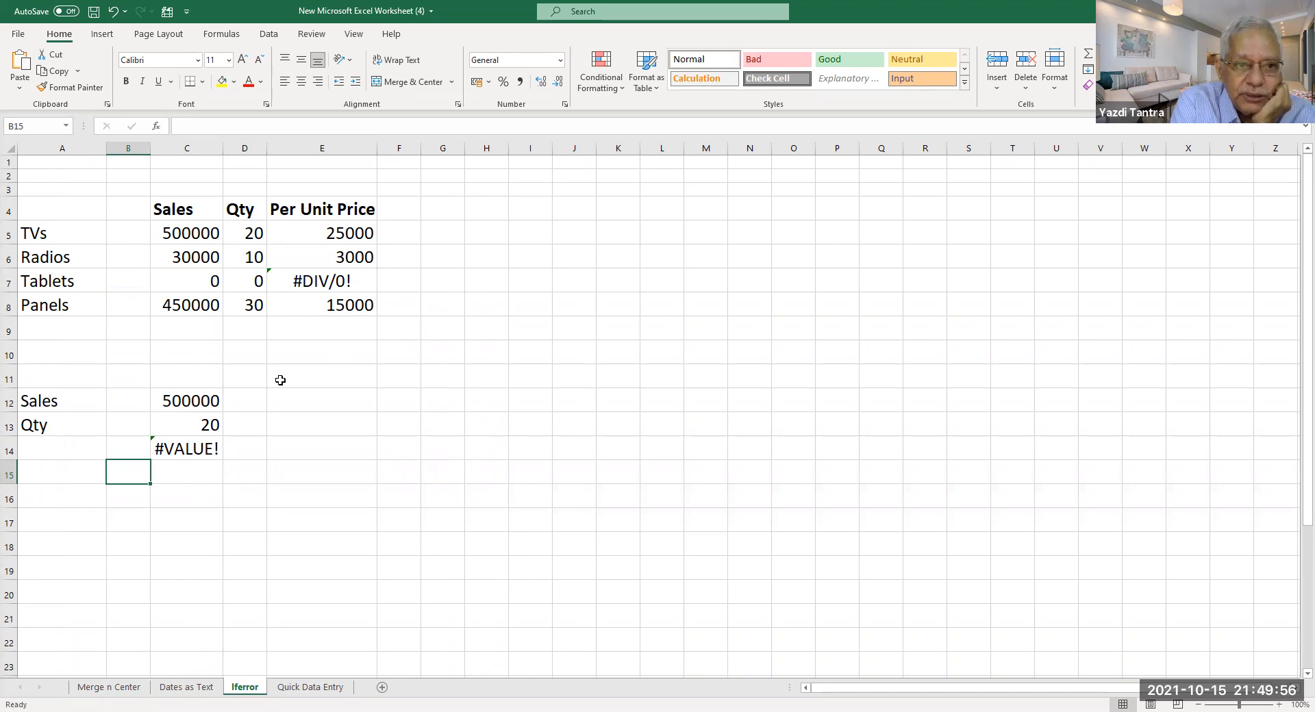
click(173, 234)
click(255, 236)
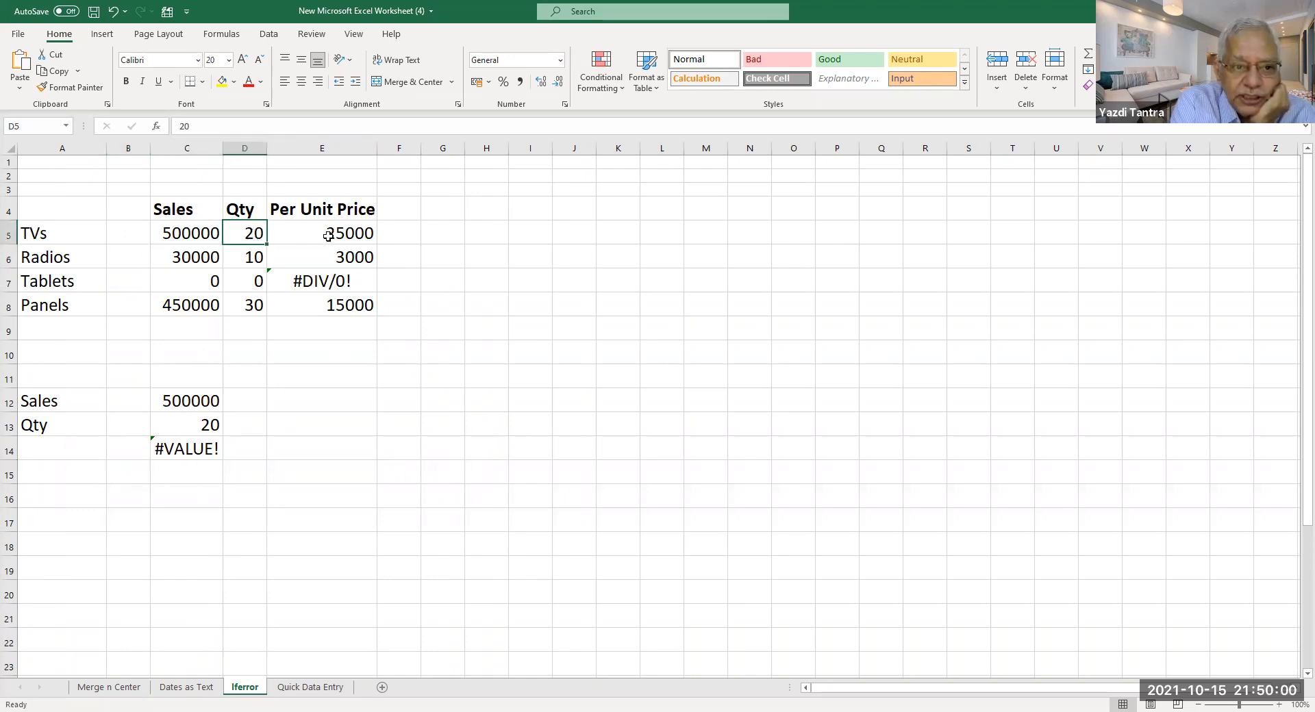
click(329, 235)
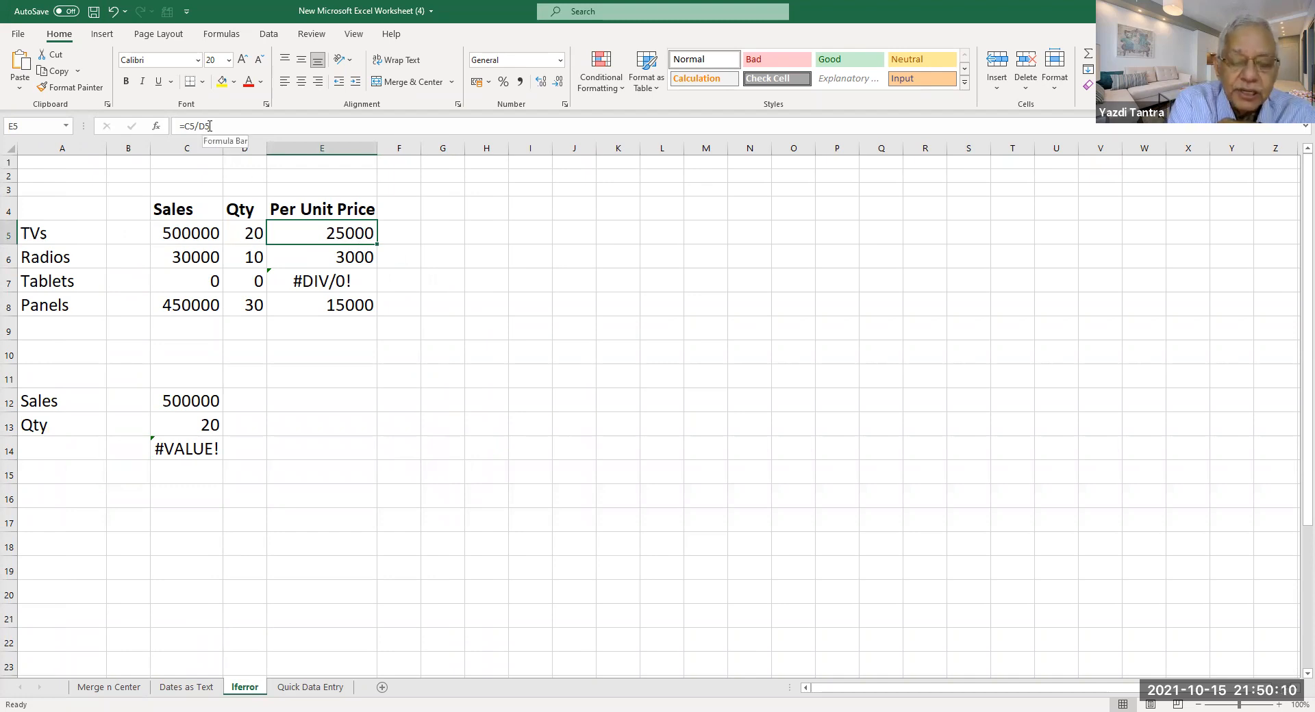
click(357, 251)
click(357, 231)
drag(377, 252, 373, 315)
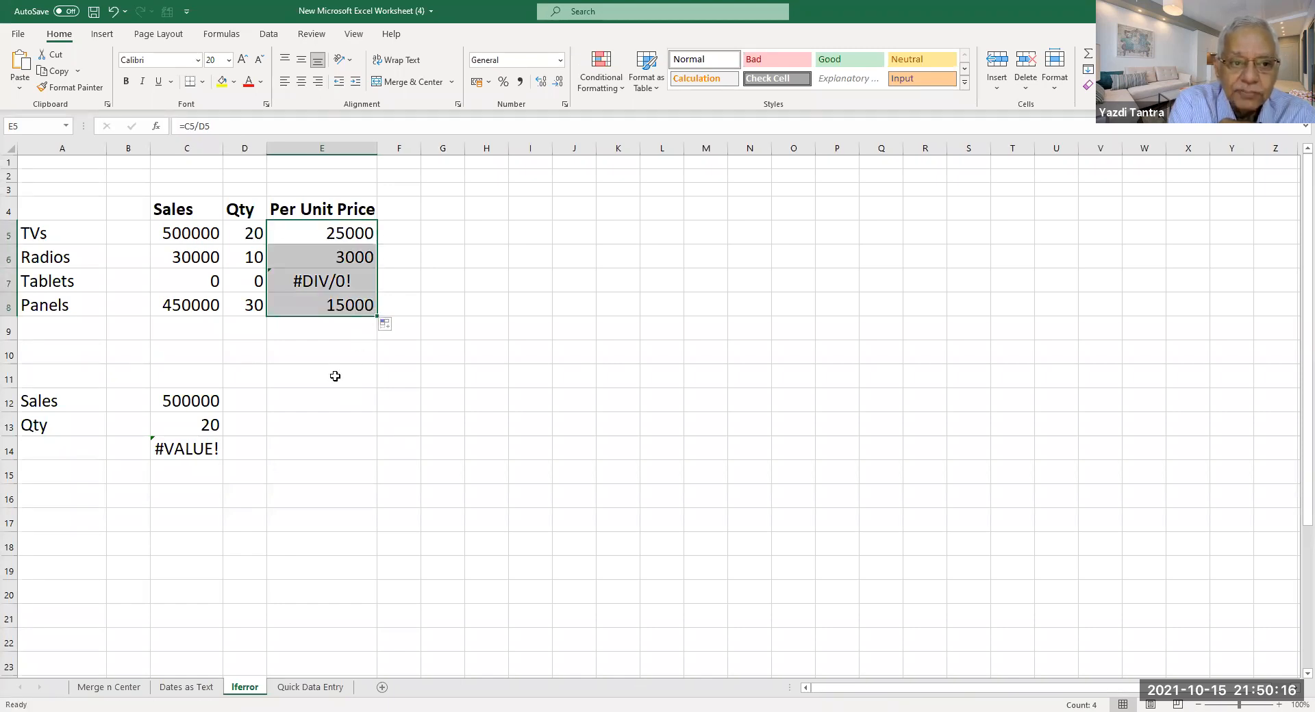
click(177, 282)
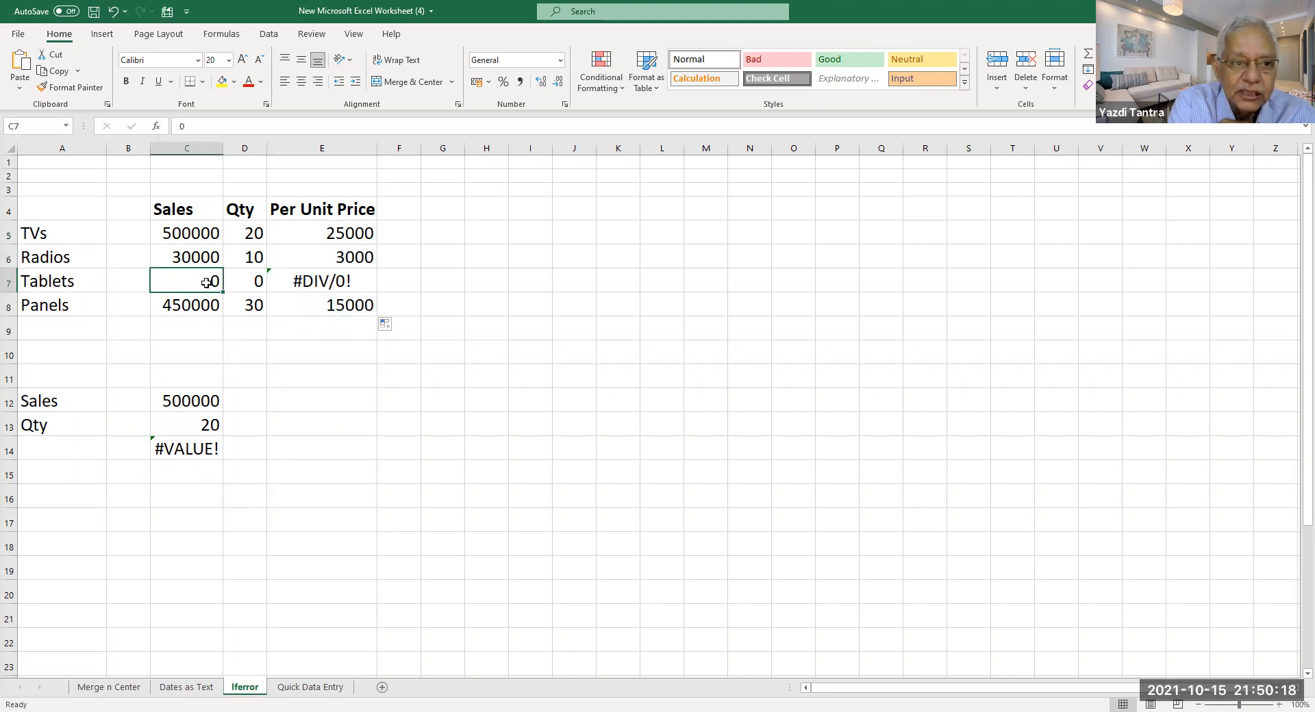
click(330, 288)
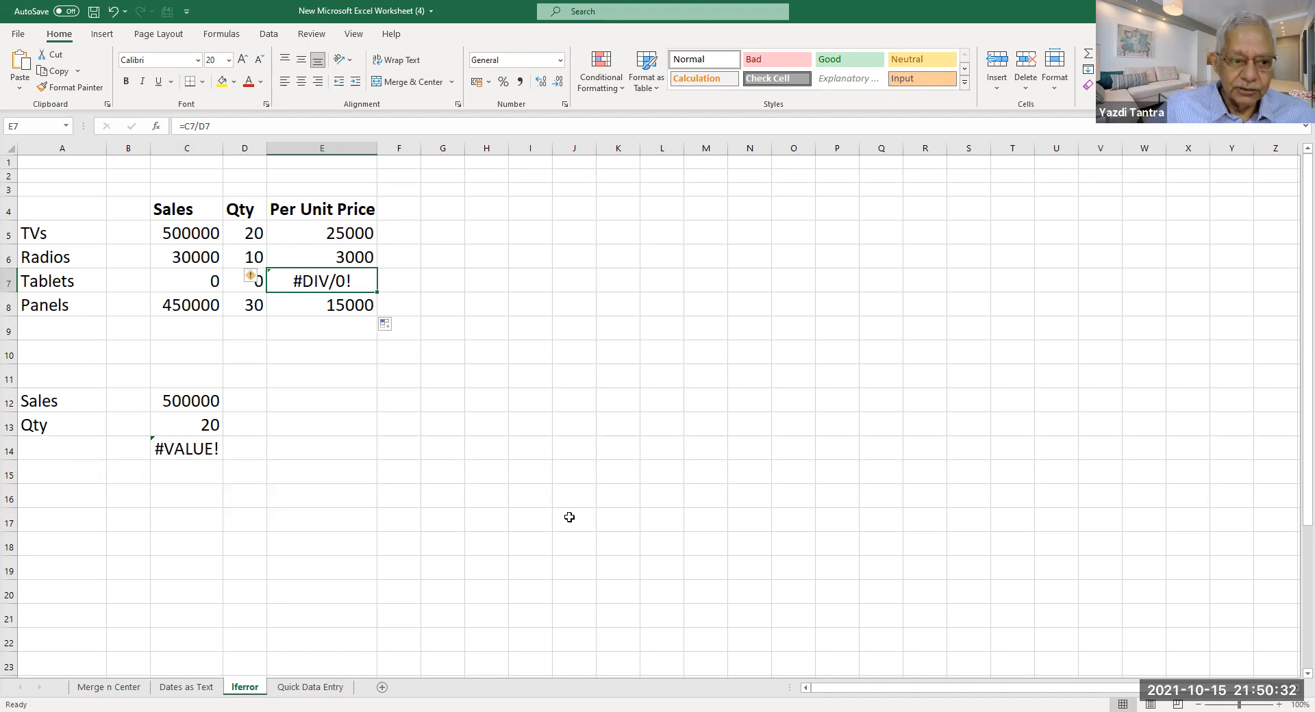
click(175, 455)
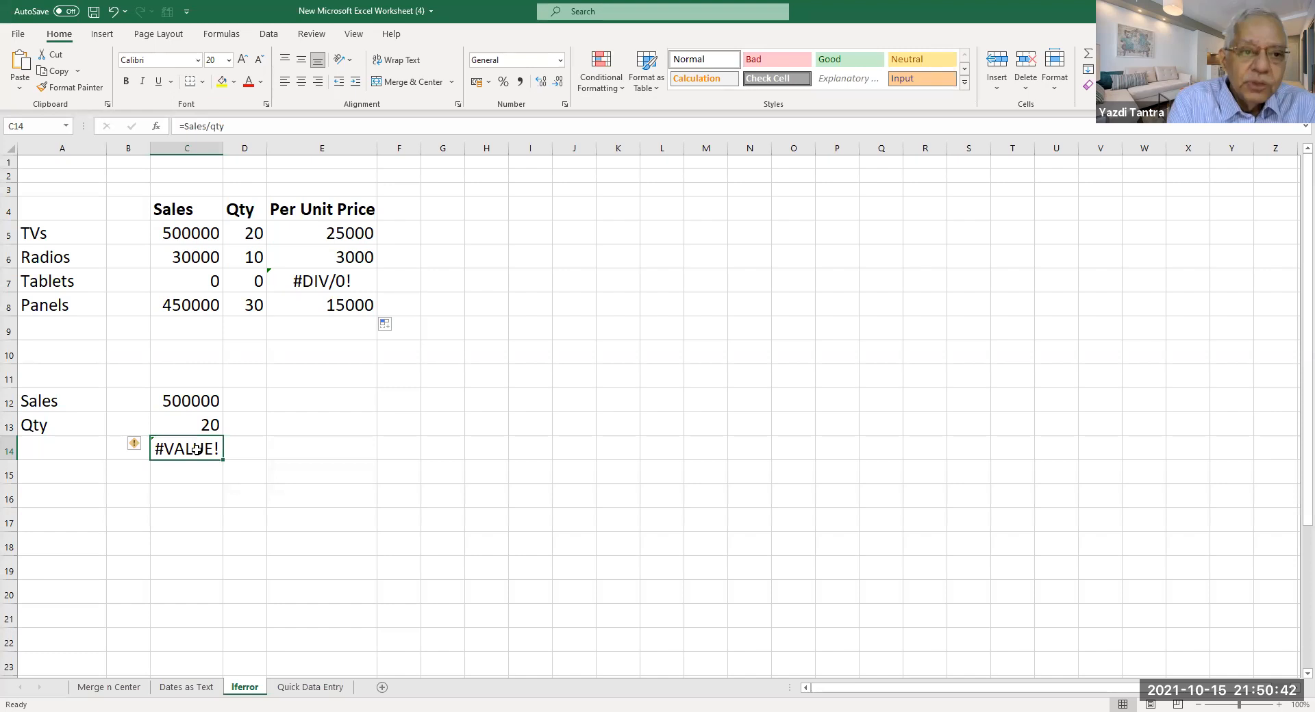
click(328, 282)
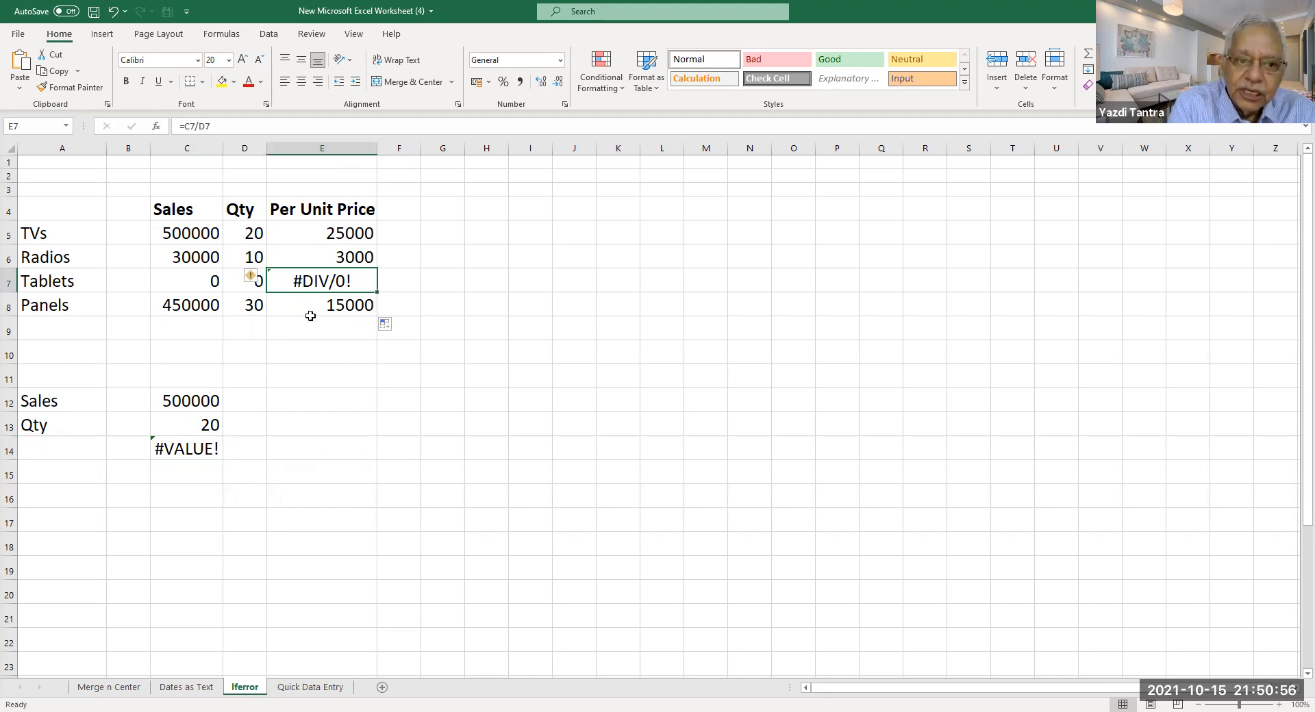
click(321, 231)
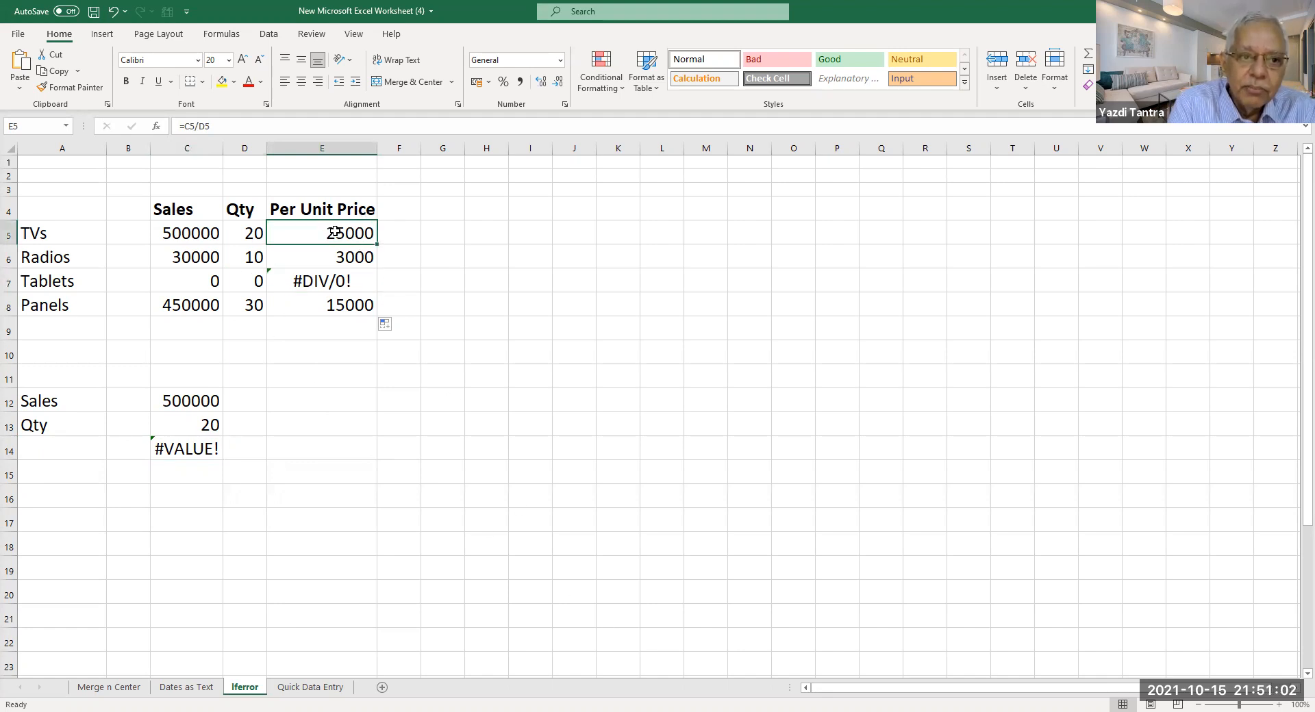
Rewrite E5 as =iferror(C5/D5),"" and try committing it, triggering a too-few-arguments warning.
click(223, 124)
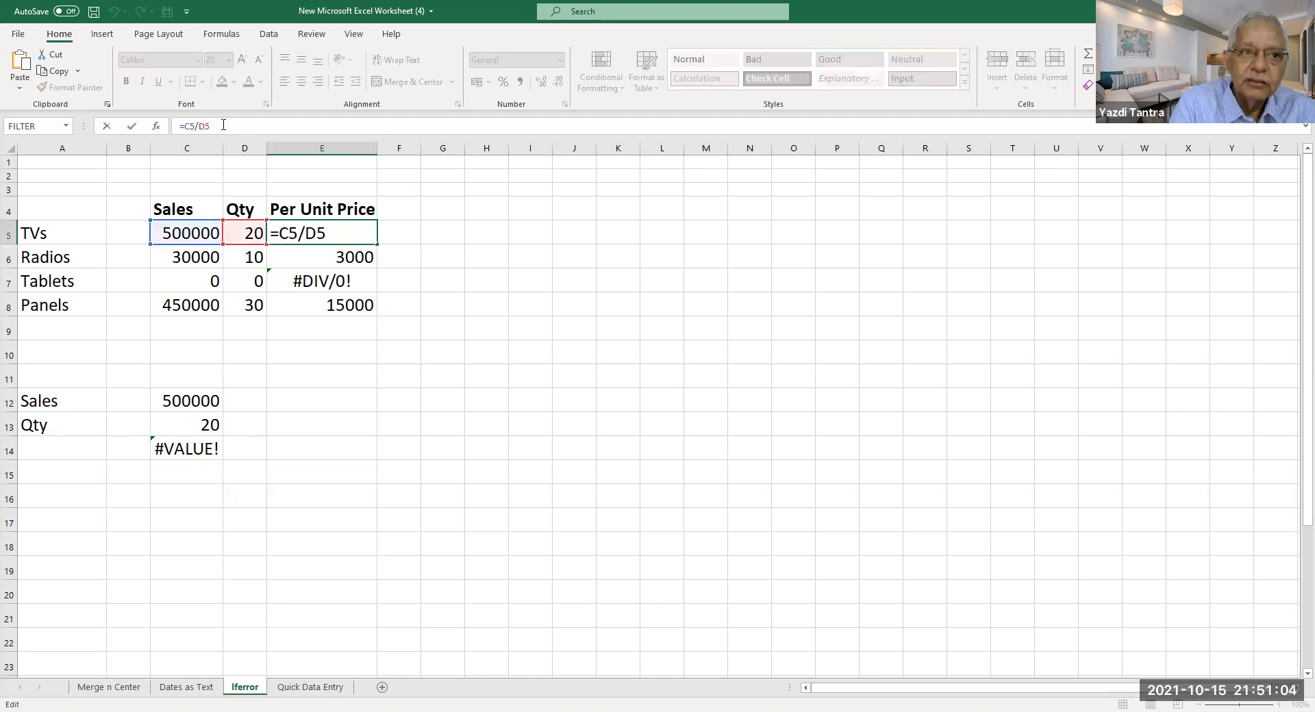
key(Left)
key(Left)
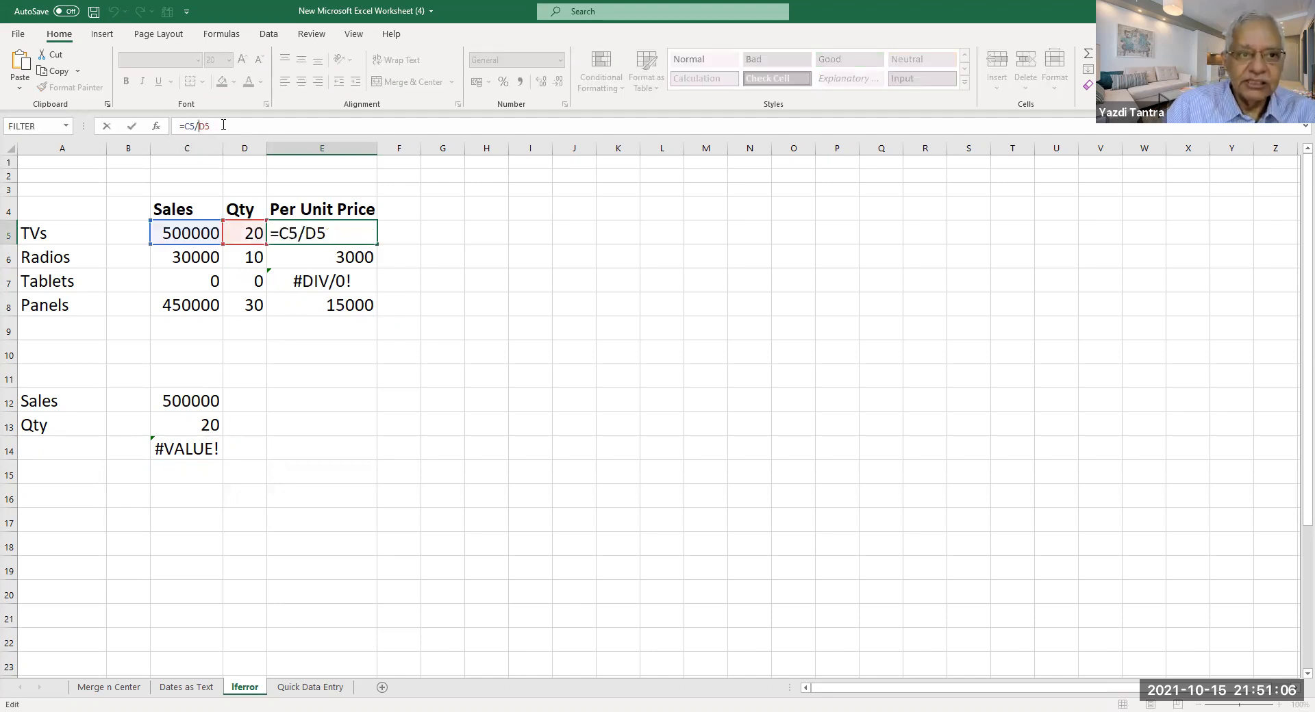
key(Left)
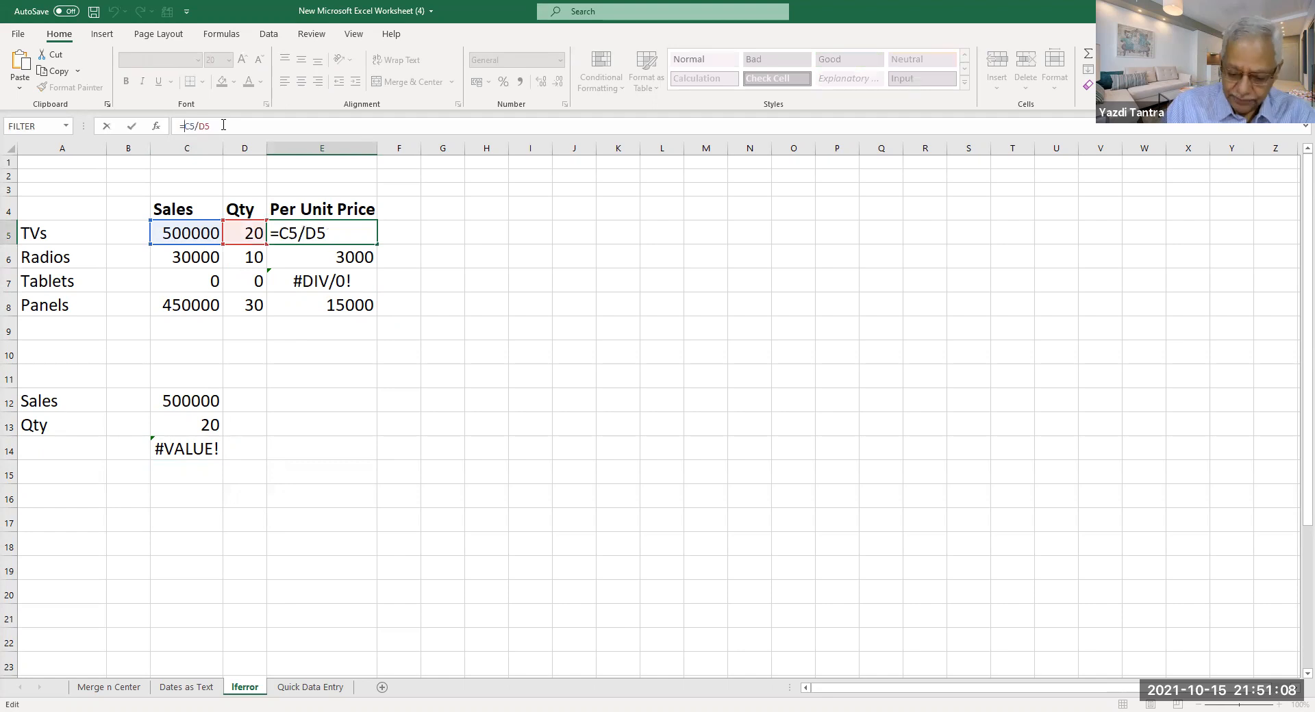
text(i)
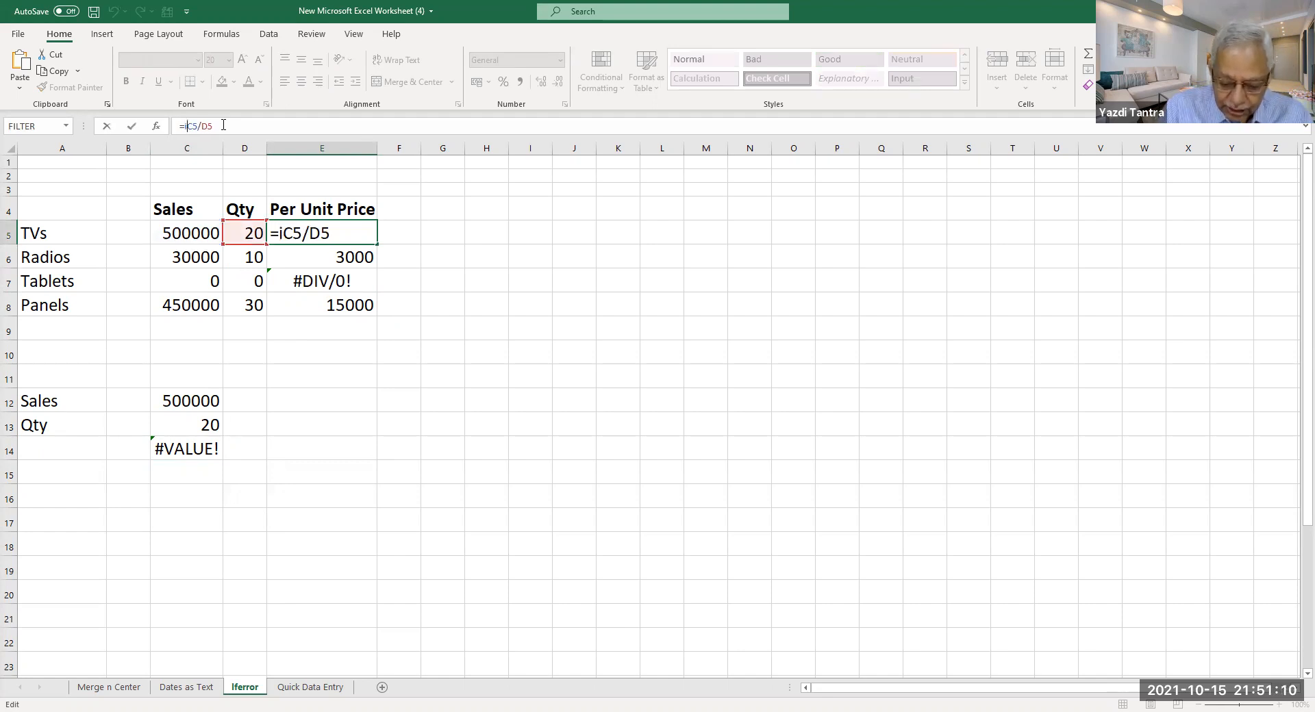
text(ferror)
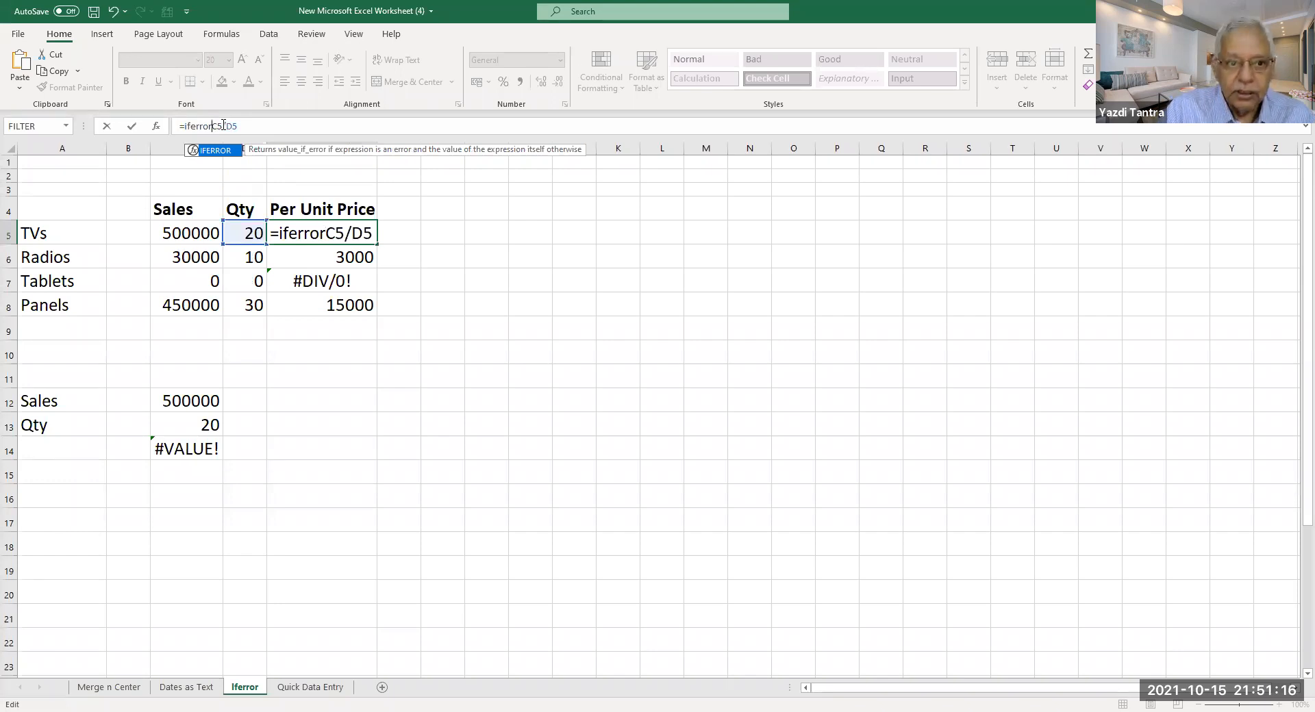
text(()
key(End)
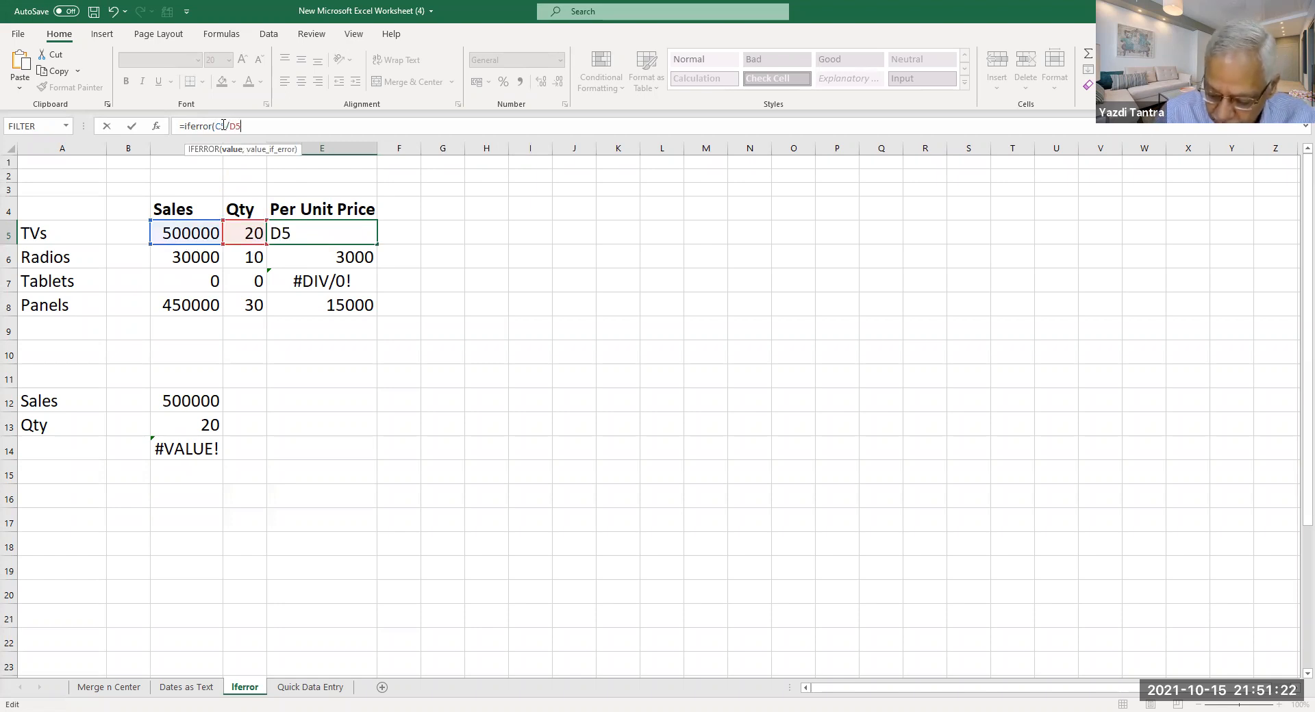
text(,)
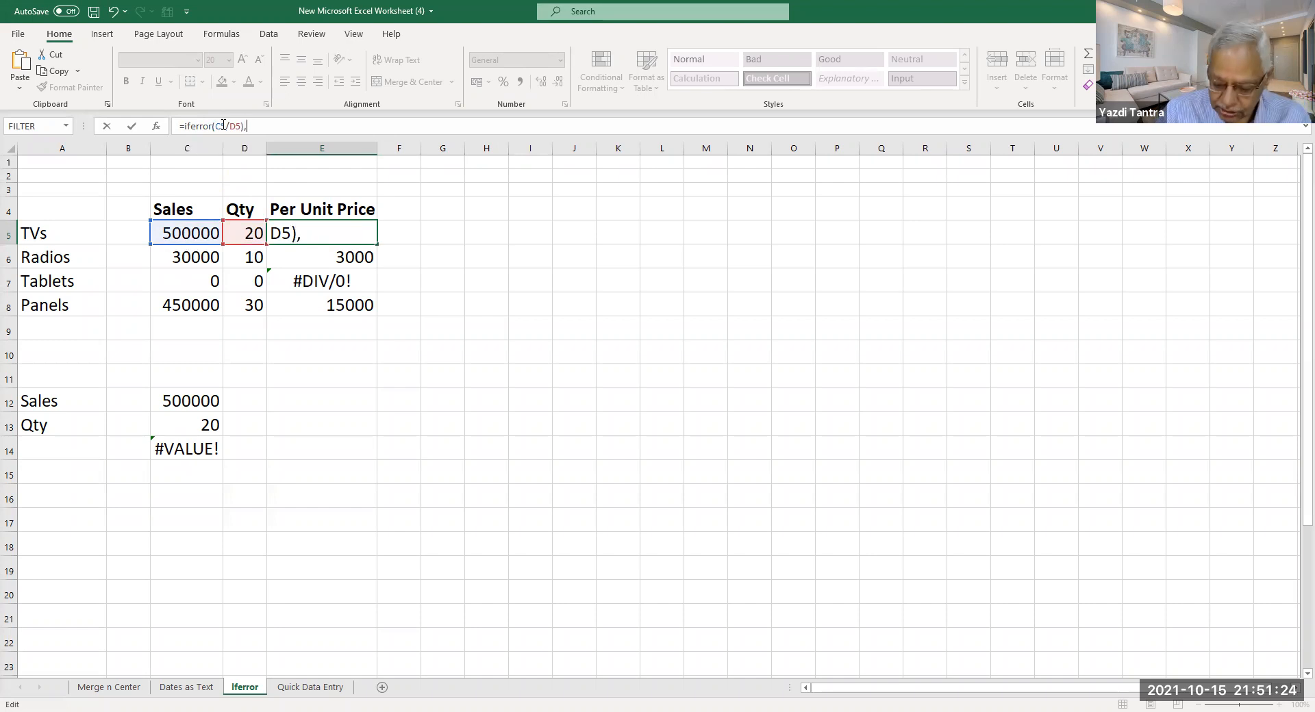
text(")
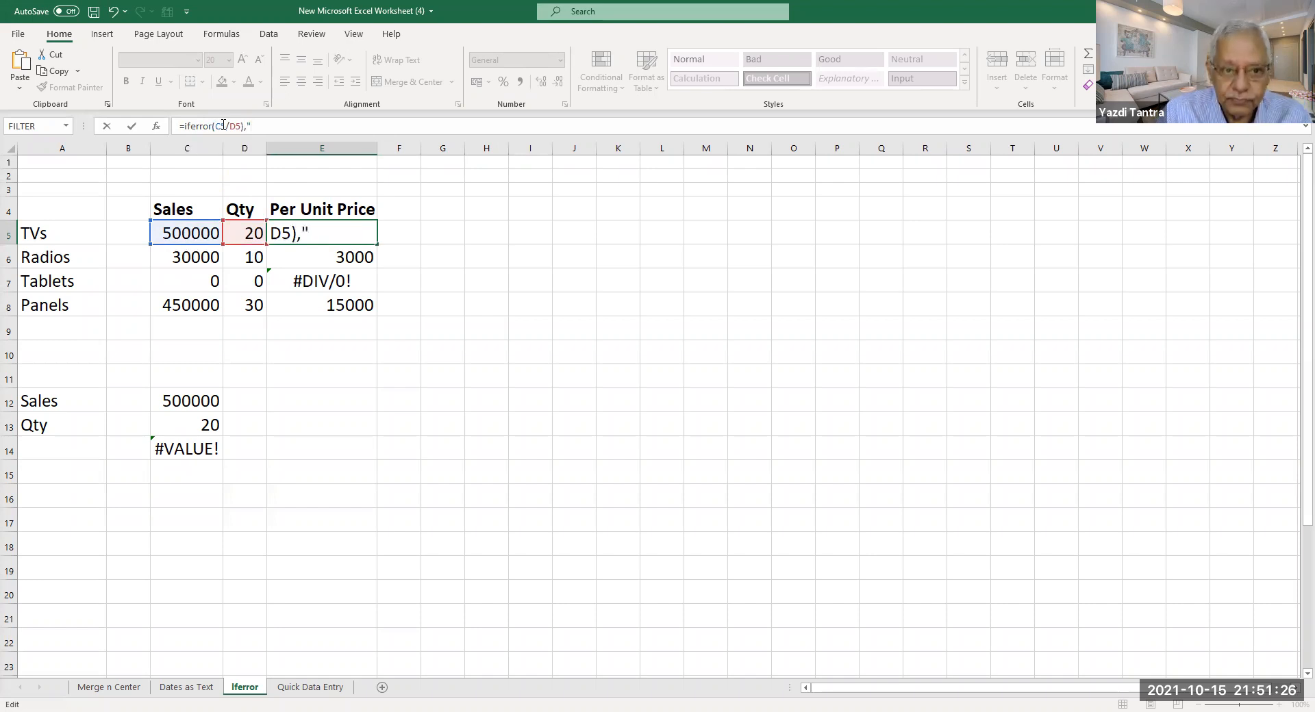
text(")
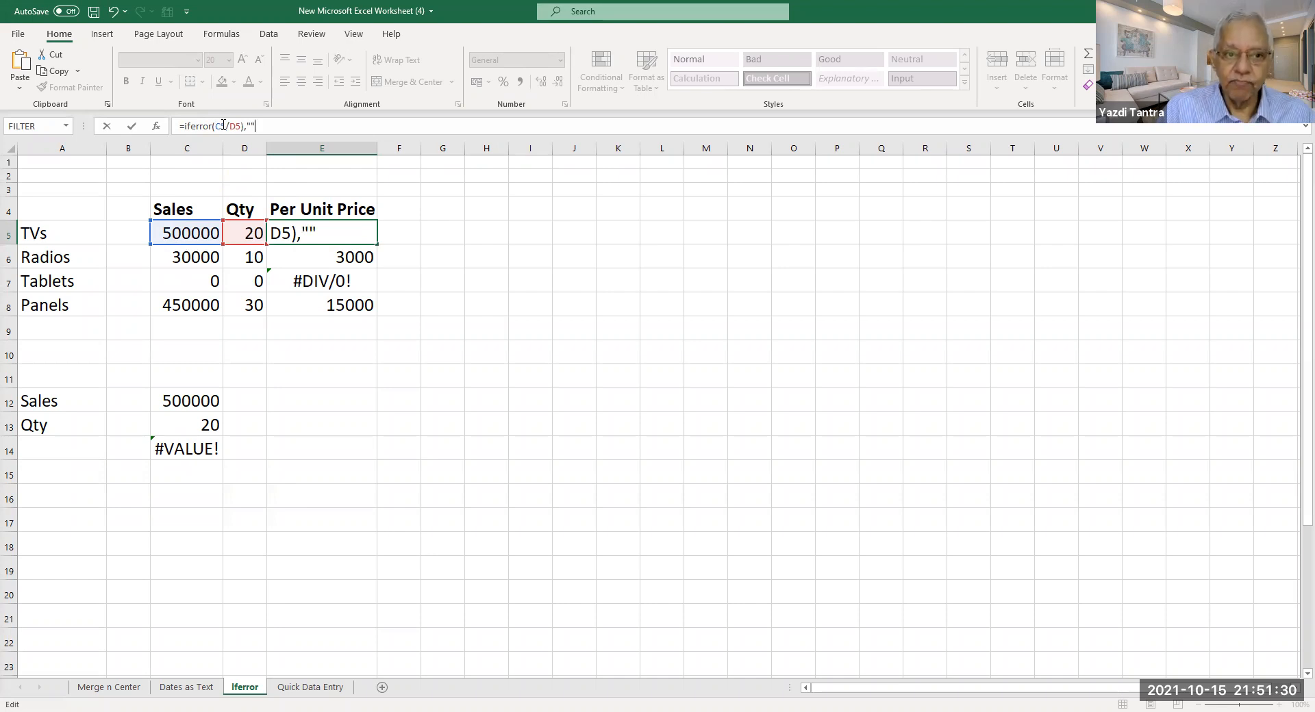
key(Return)
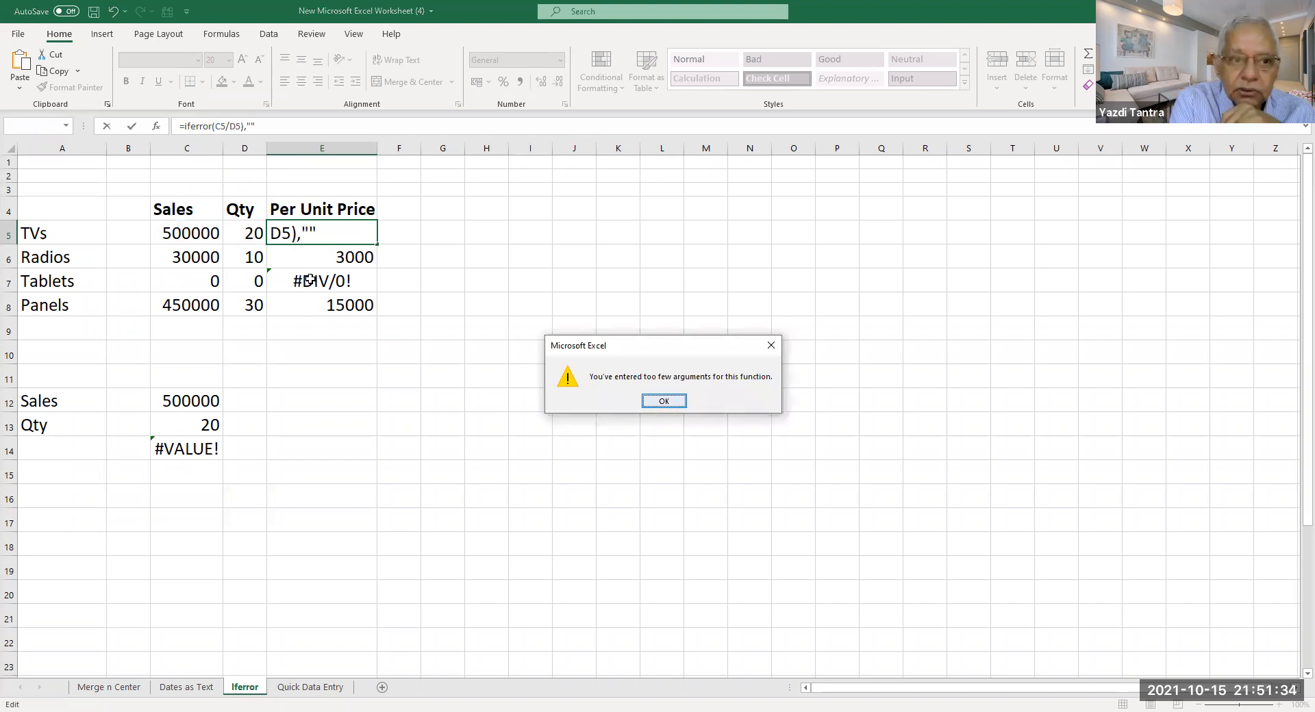
Rework the bracket placement in E5's IFERROR per-unit-price formula.
key(Return)
click(348, 242)
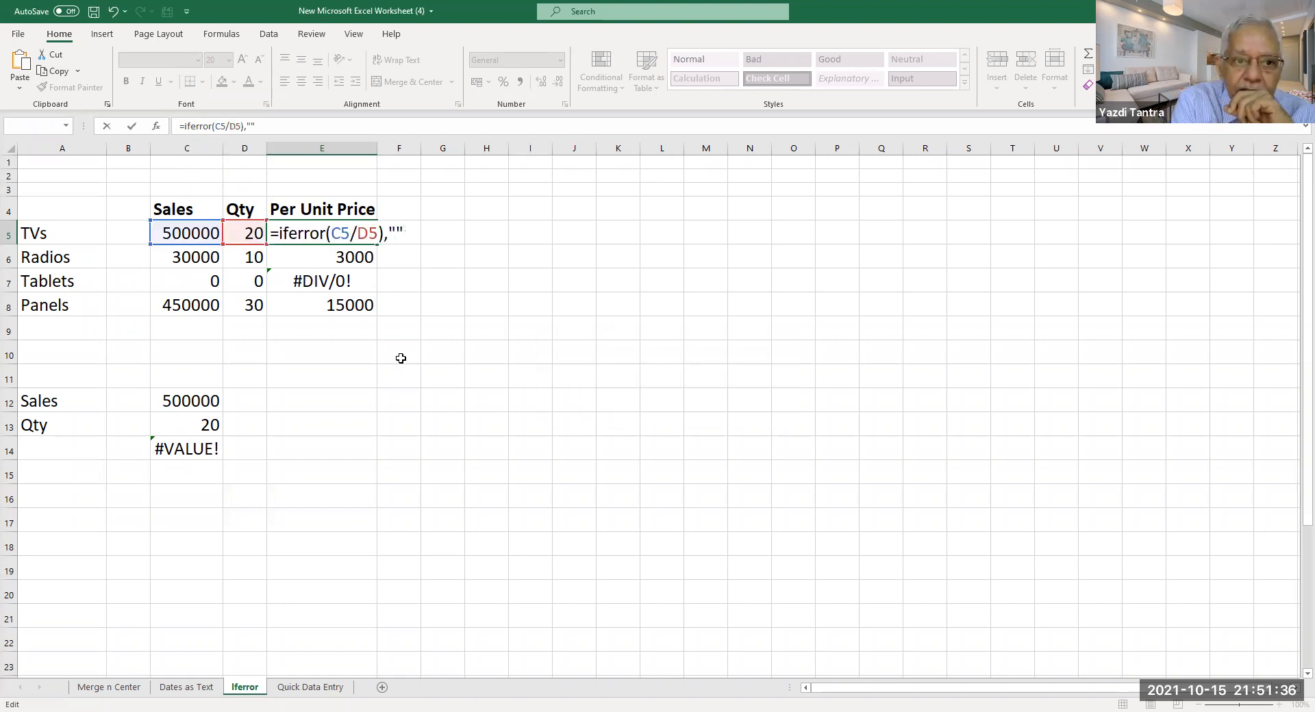
click(327, 233)
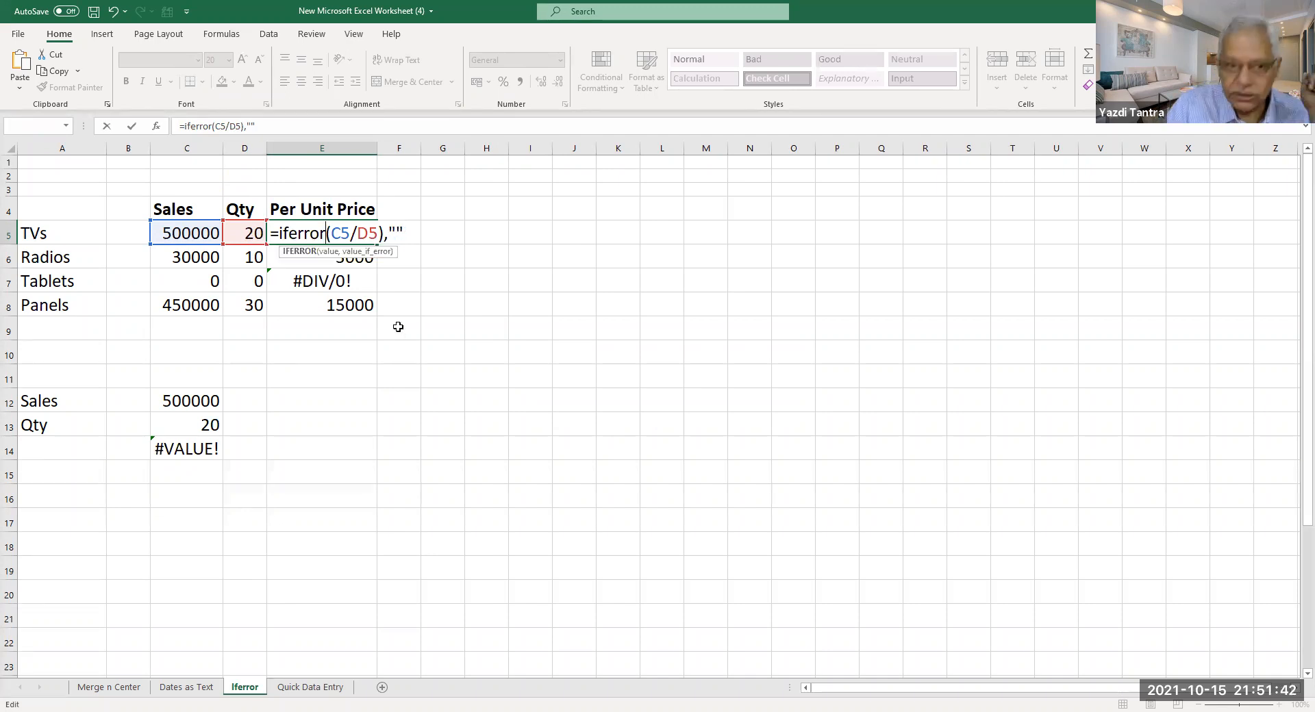
key(Delete)
key(Right)
key(Right)
key(Right)
key(Right)
key(Right)
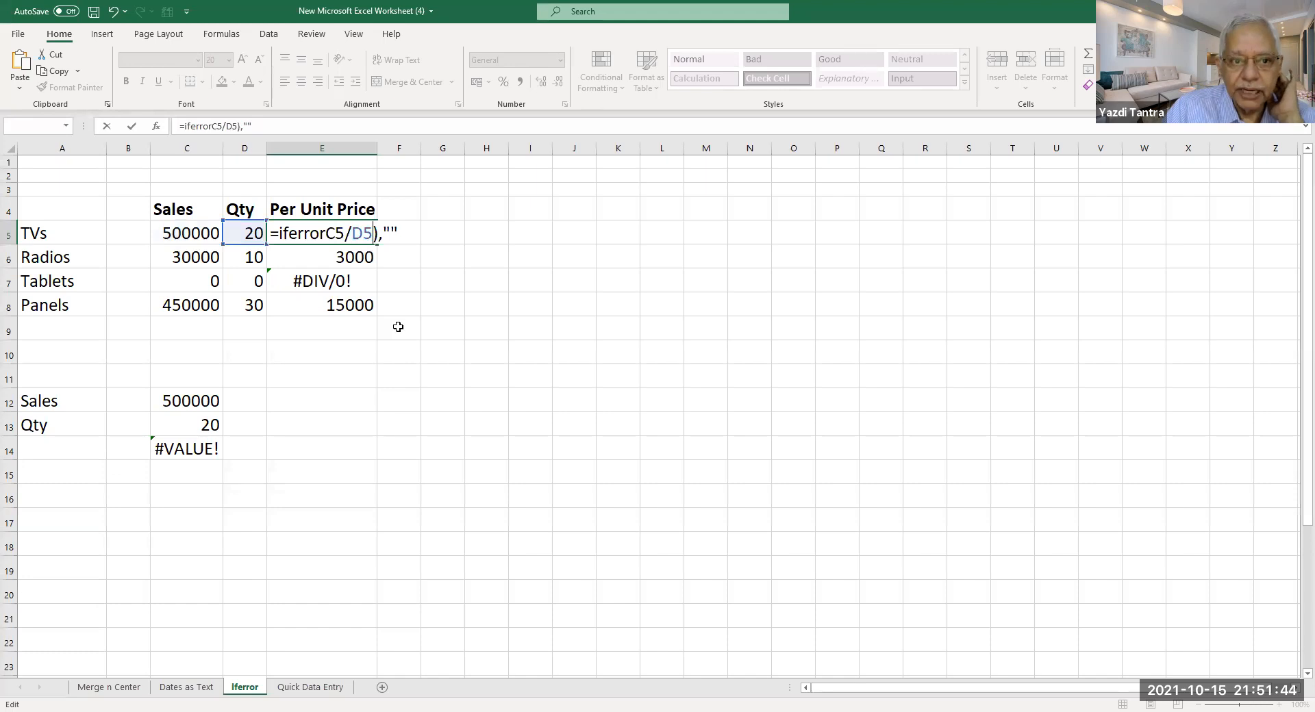
key(Delete)
key(Right)
key(Right)
key(Right)
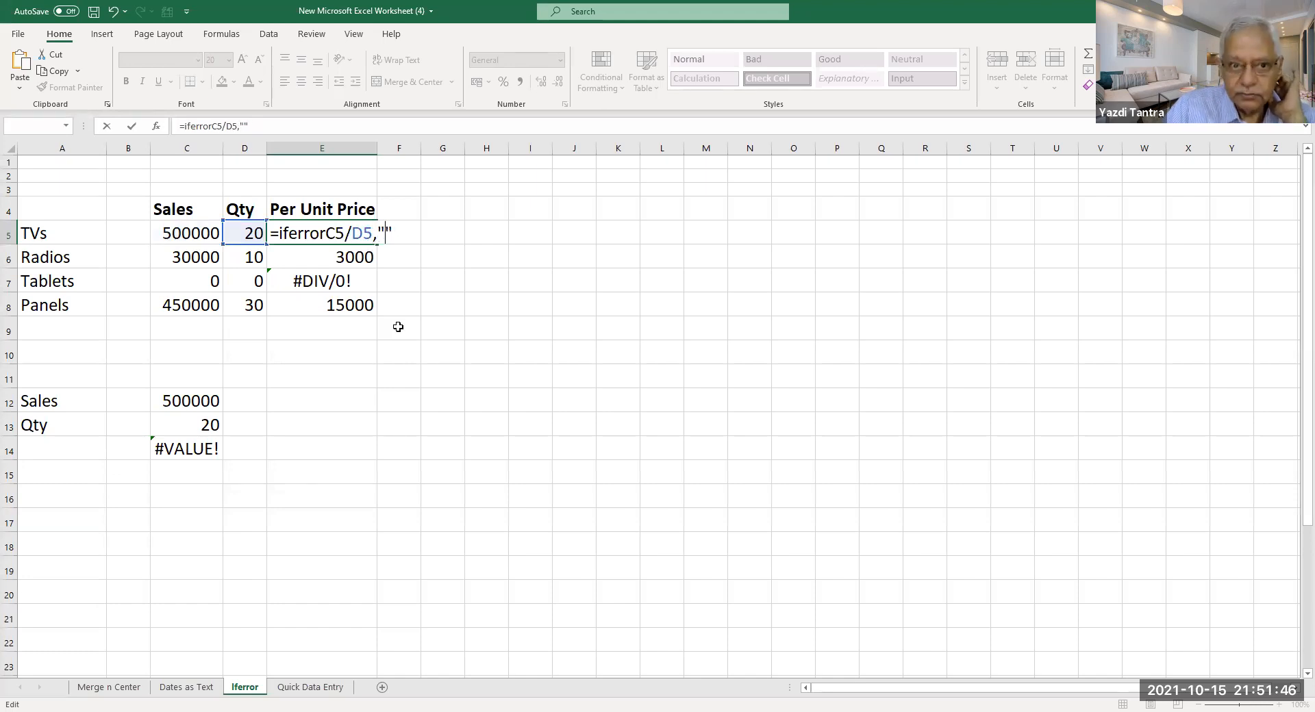
text())
key(Return)
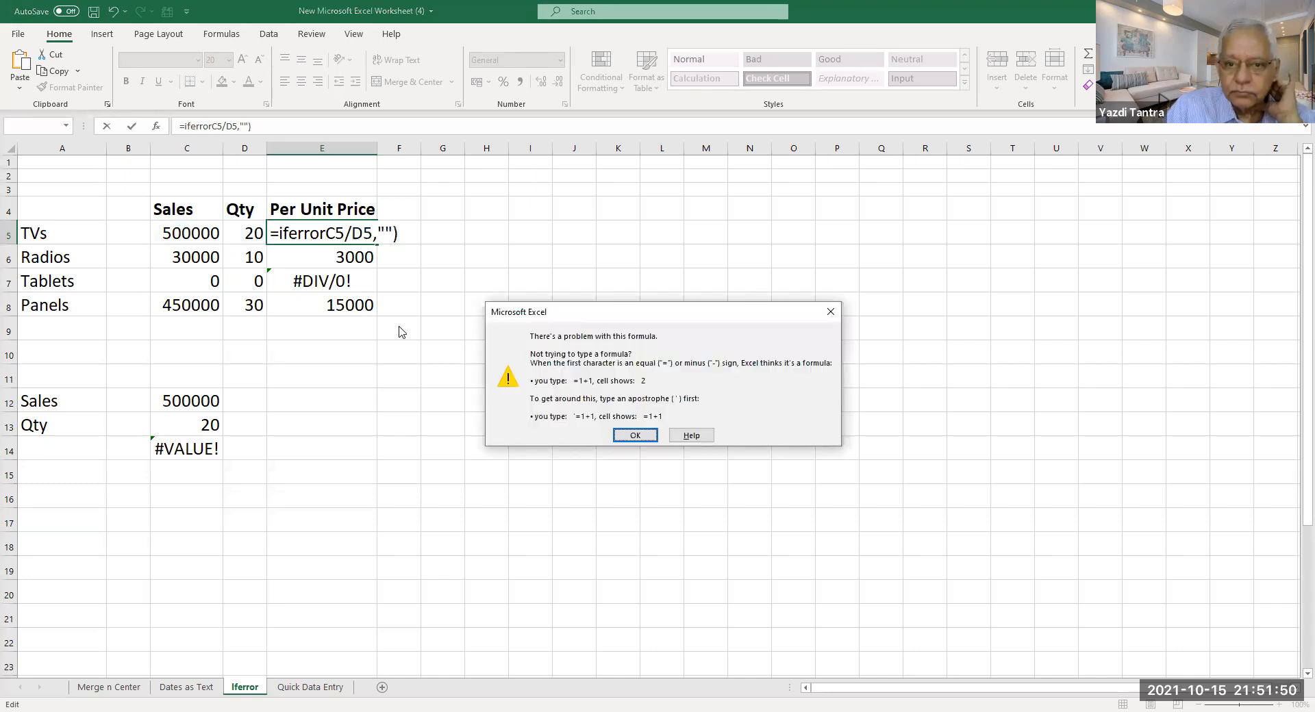
key(Return)
Add the missing '(' after IFERROR in E5 and fill =IFERROR(C5/D5,"") down to E8.
click(326, 236)
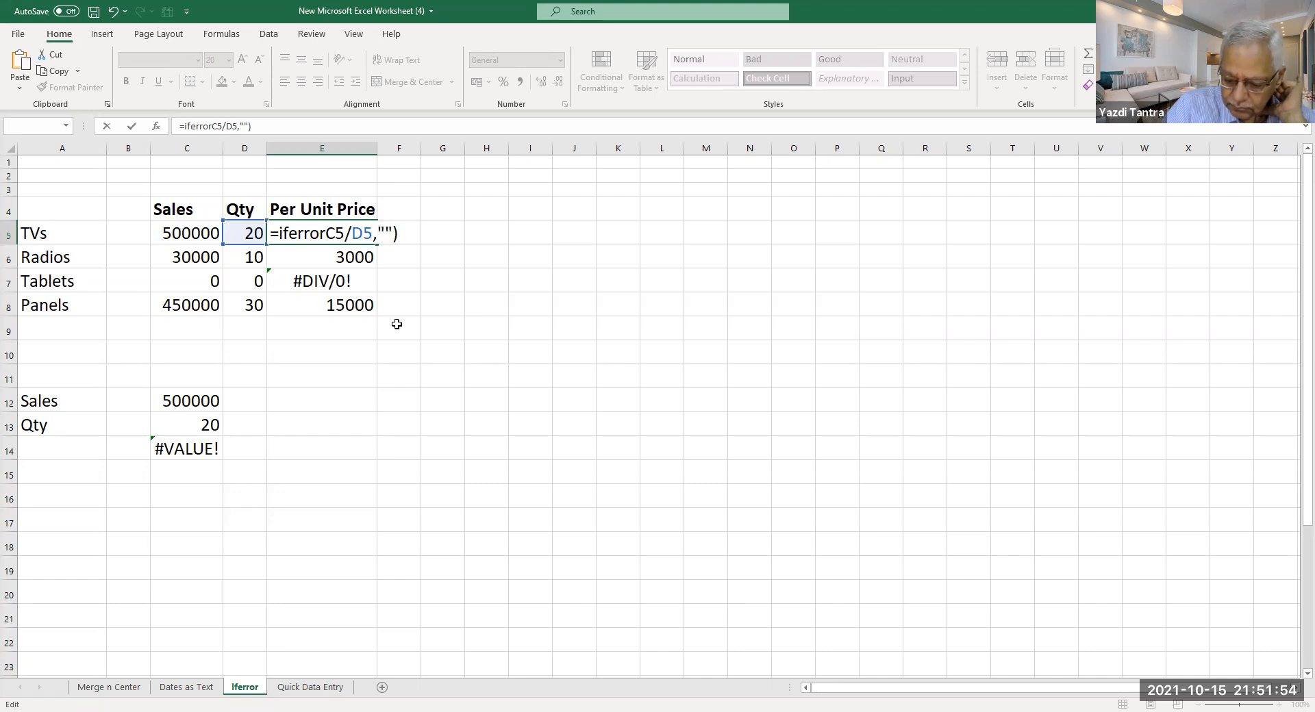
text(()
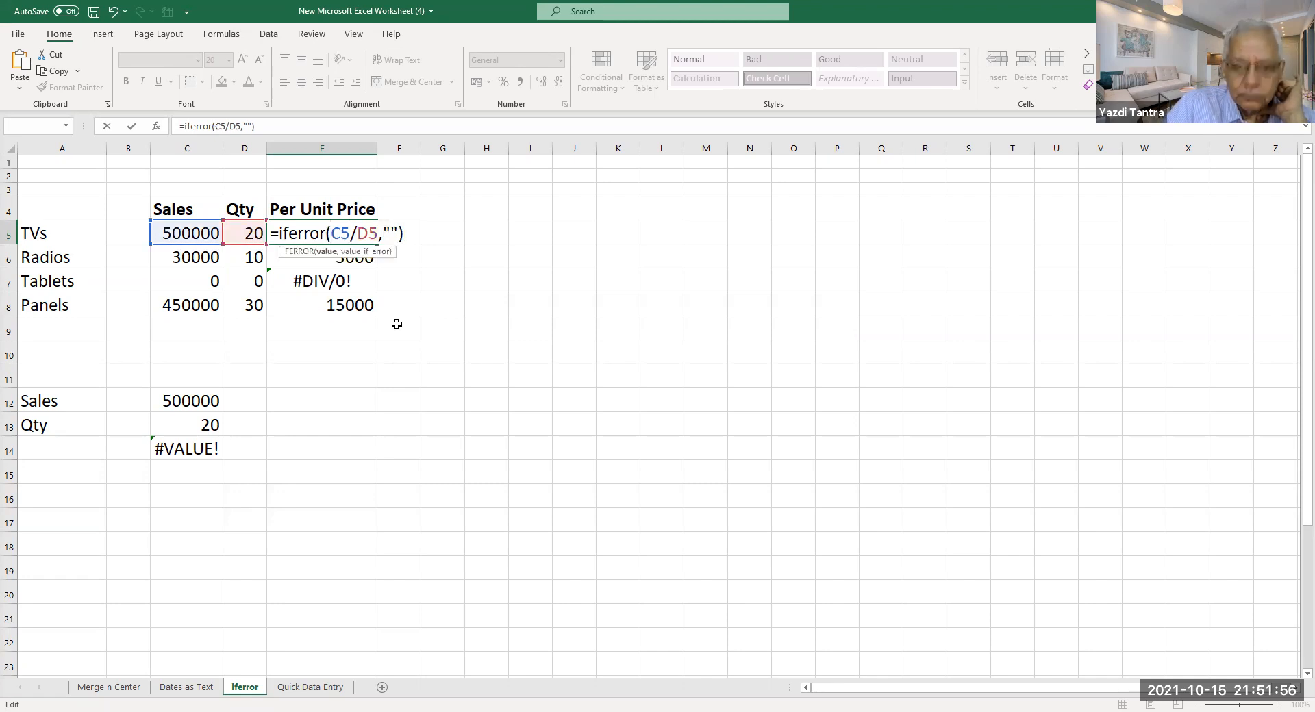
key(Return)
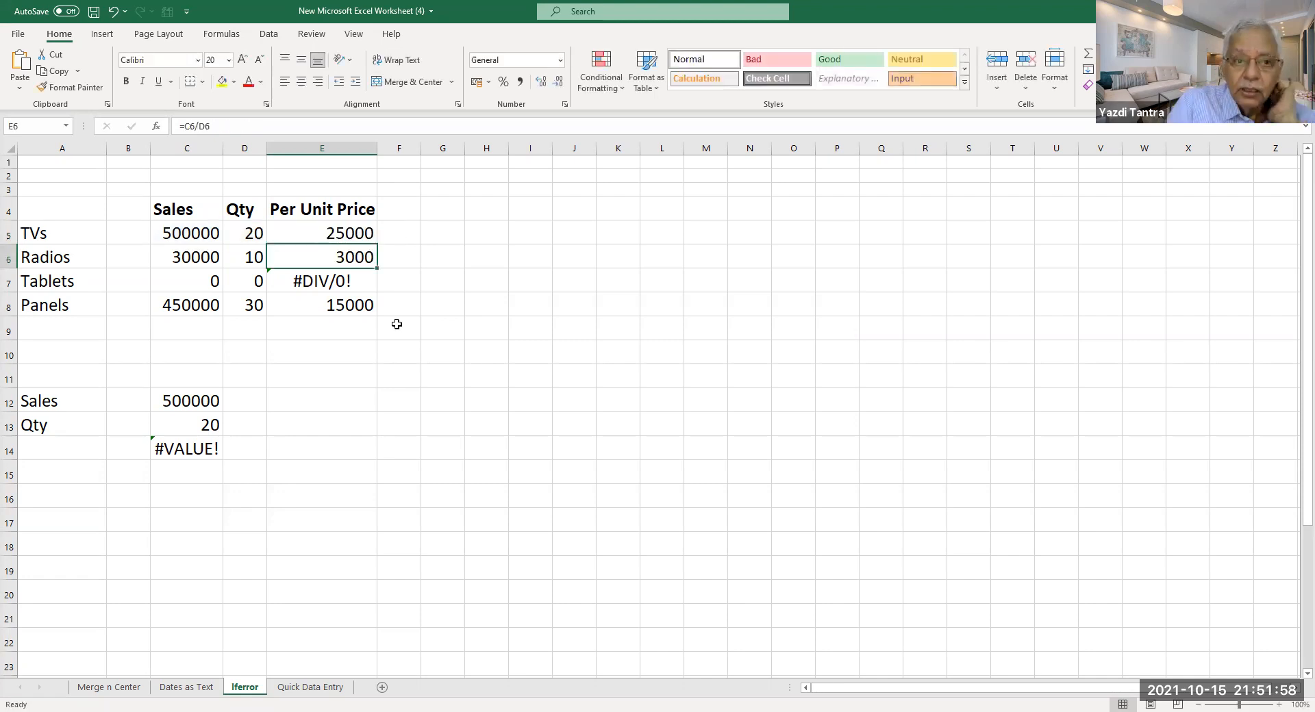
click(331, 222)
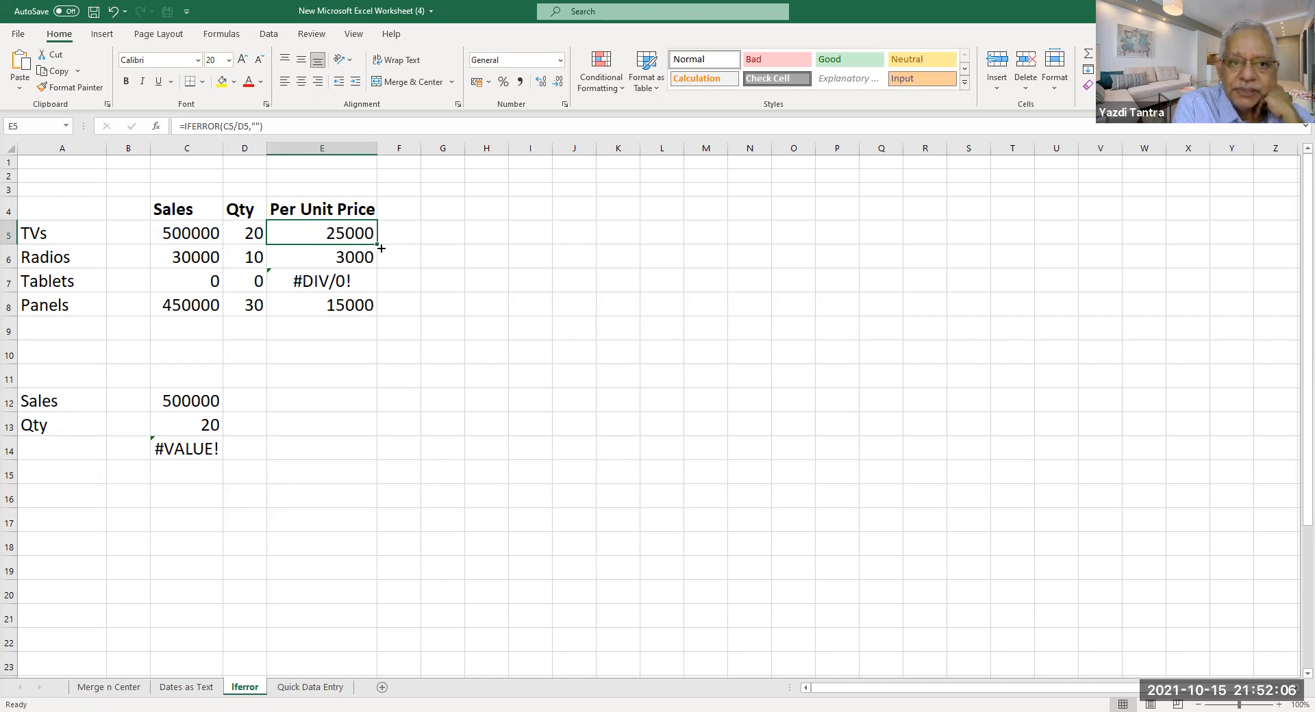
drag(378, 244, 372, 309)
click(325, 281)
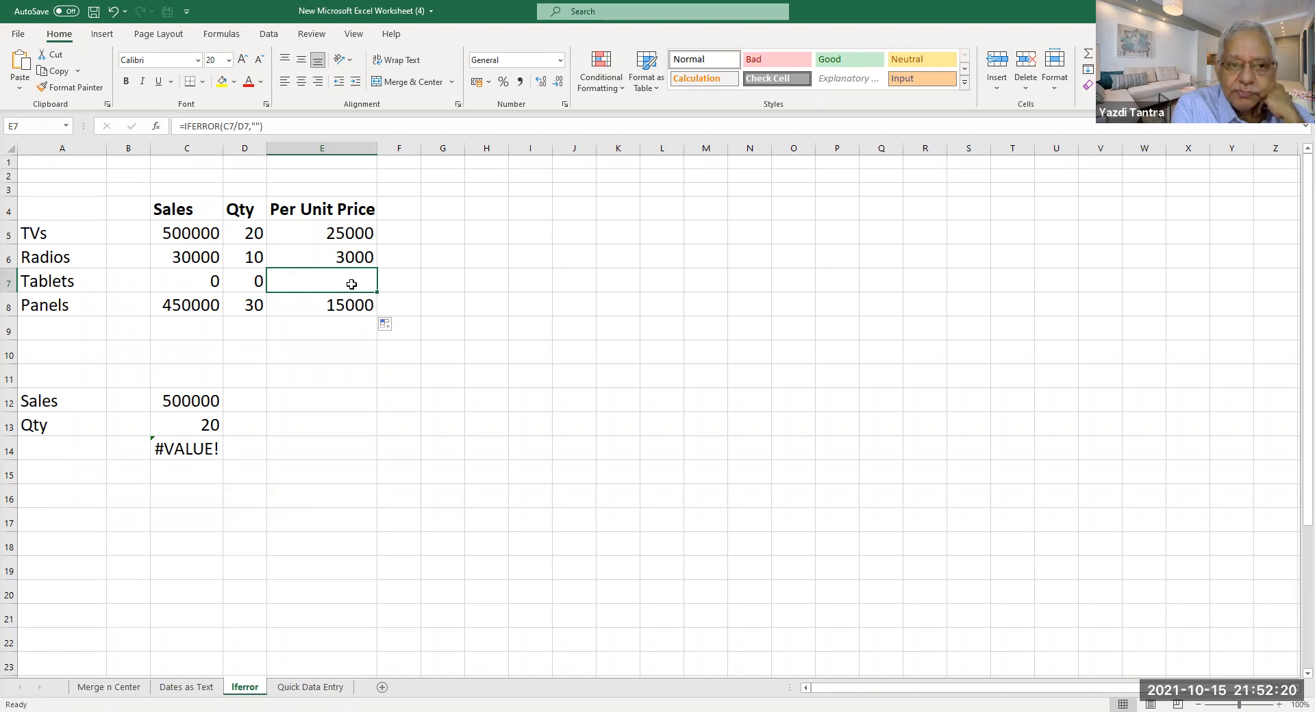
double_click(348, 238)
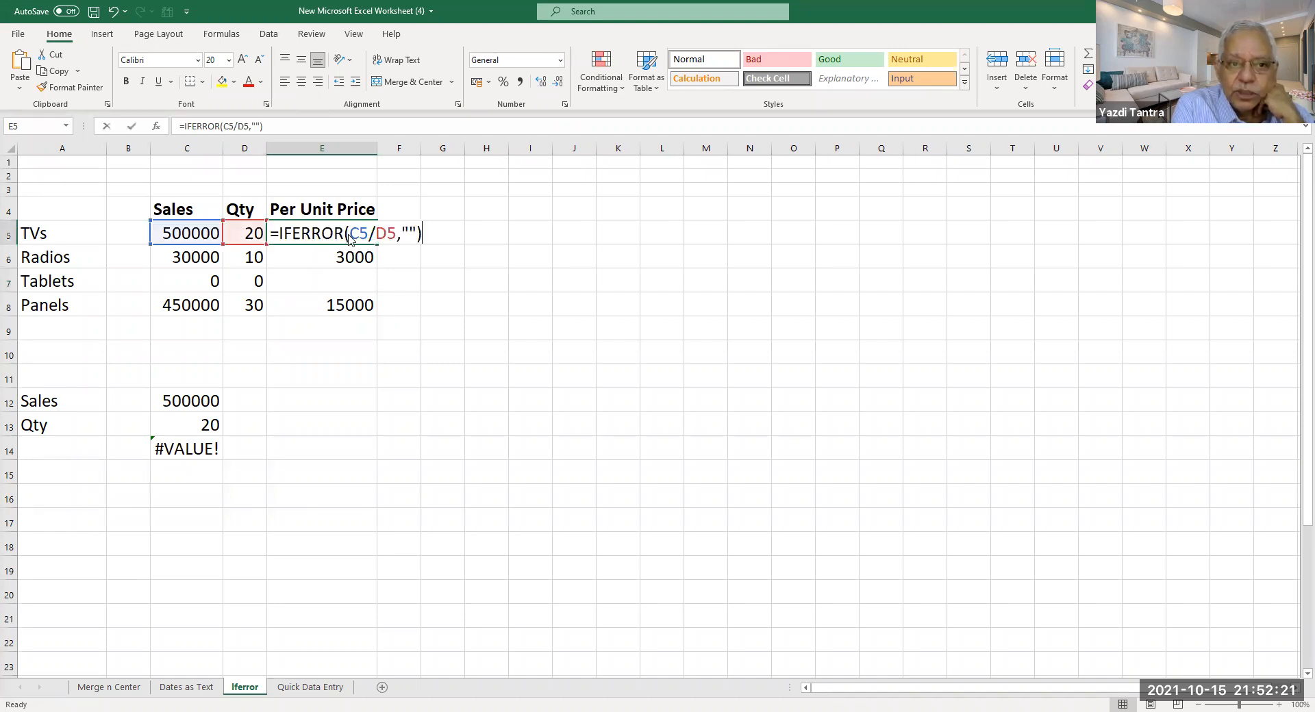
Put 'NO Sales' inside E5's empty quotes and fill the formula down to E8.
click(407, 233)
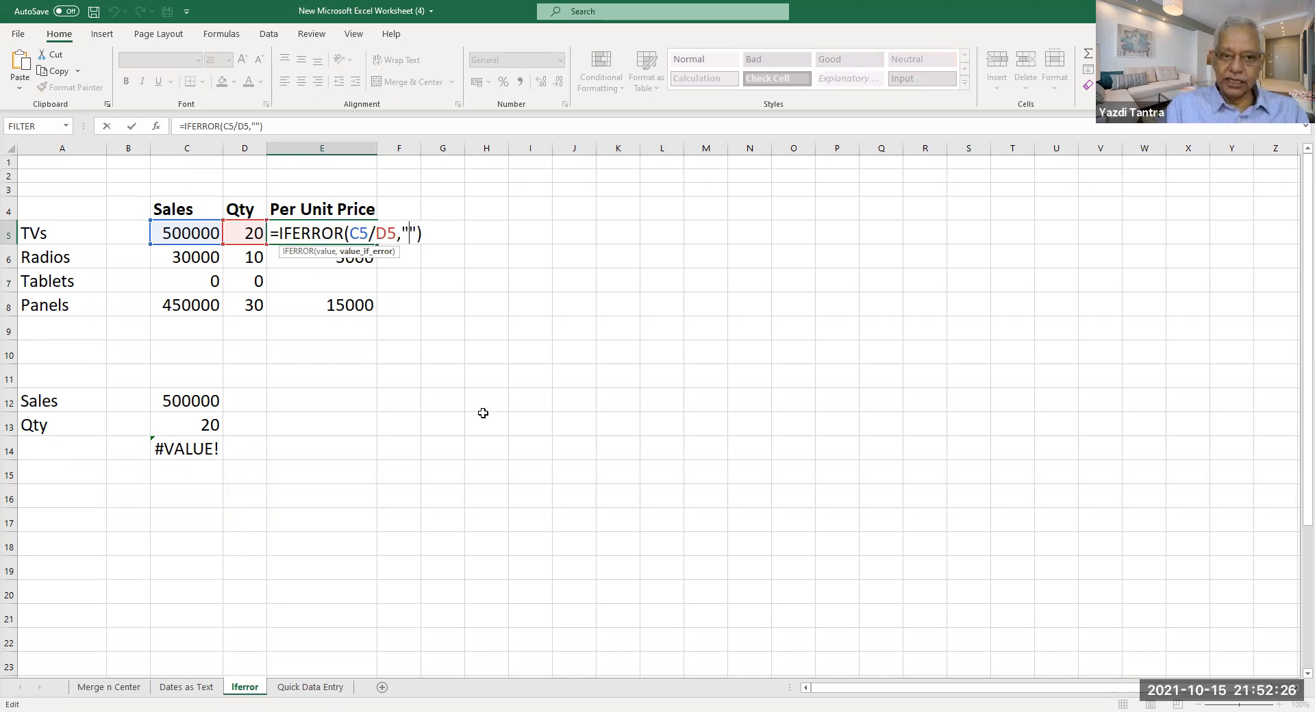
text(NO S)
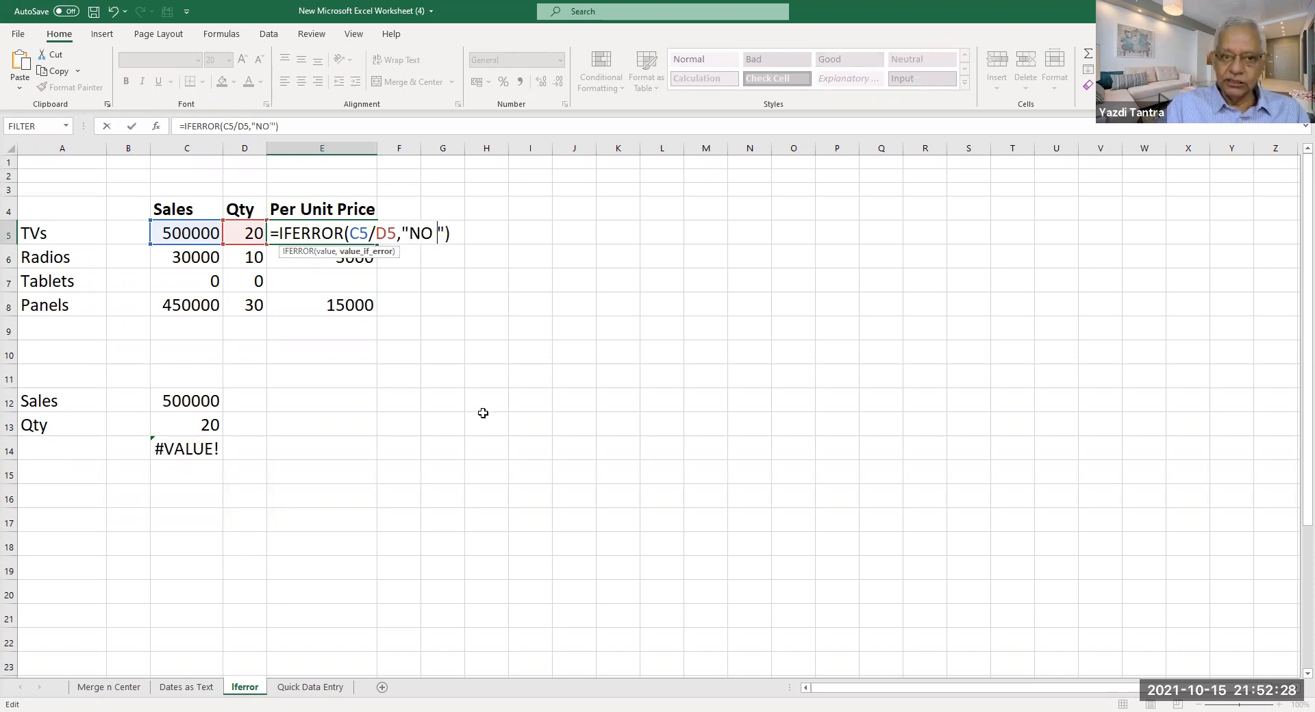
text(ales)
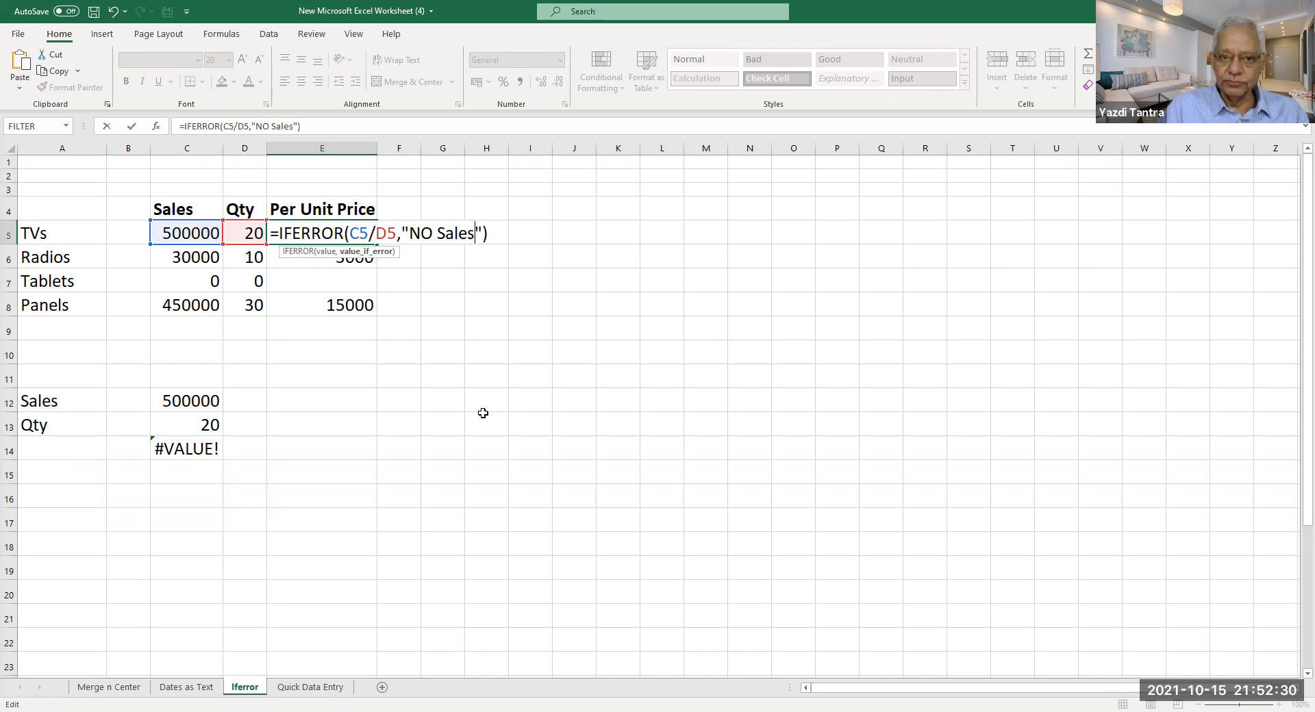
key(Return)
click(374, 236)
drag(381, 247, 381, 317)
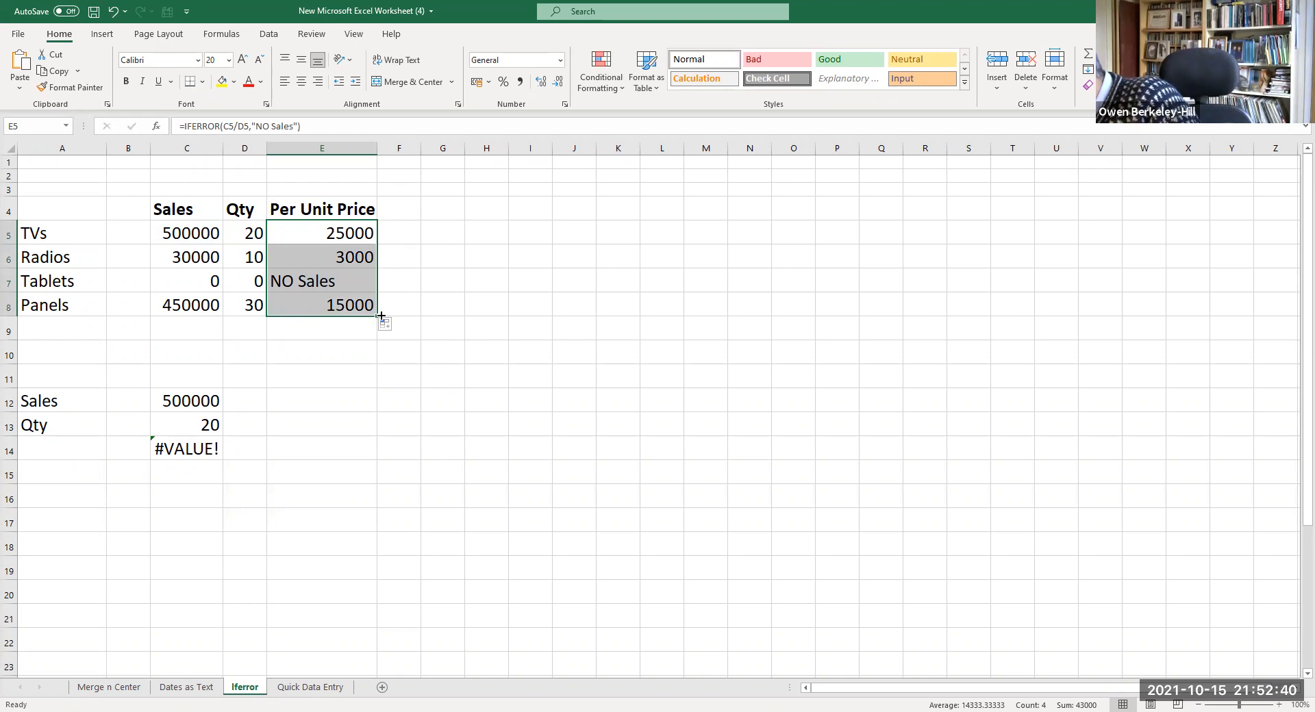
click(327, 237)
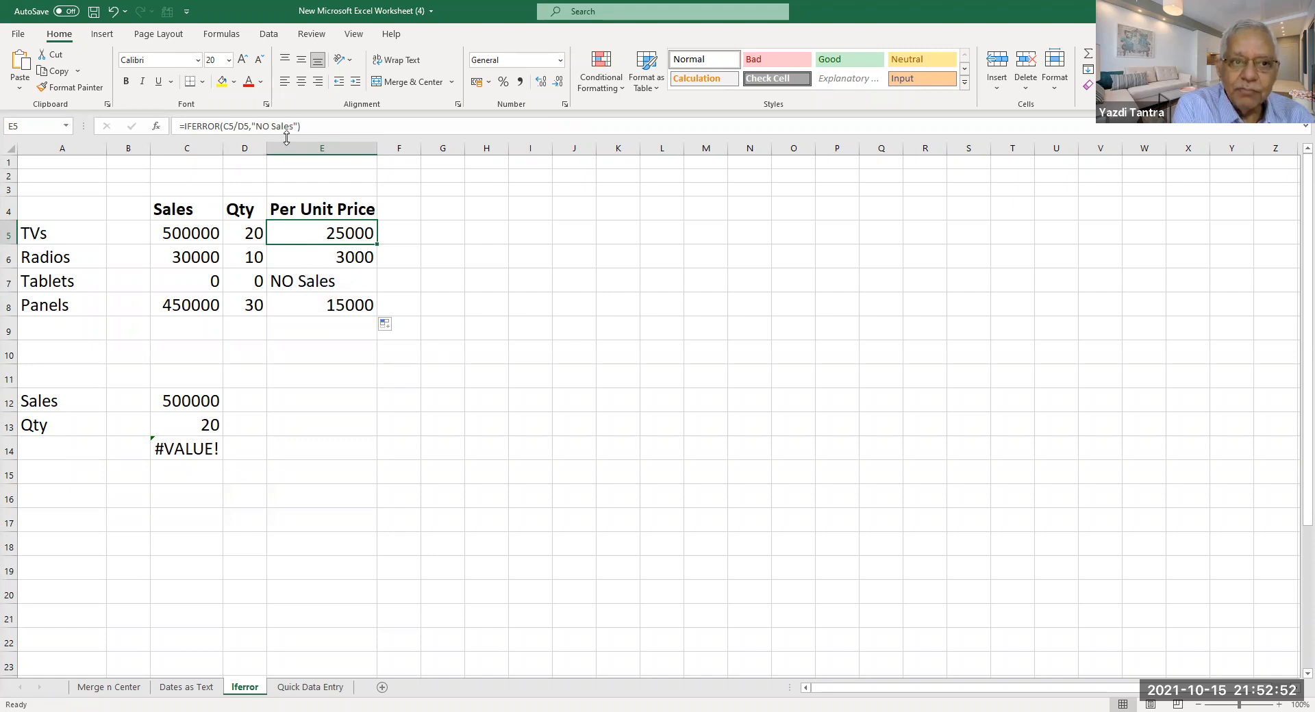
Replace E5's fallback text with 'Error' and fill it down to E8.
click(255, 126)
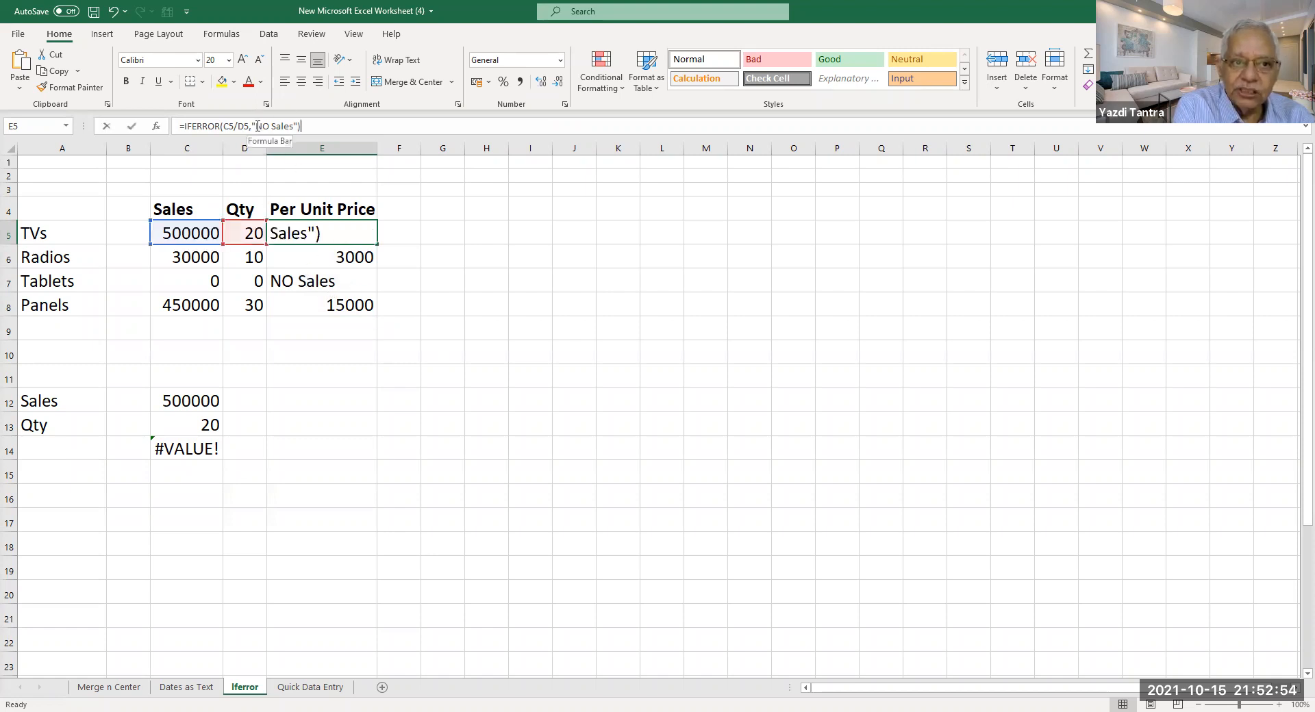
key(Delete)
key(Delete)
key(Delete)
key(Delete)
key(Delete)
key(Delete)
key(Delete)
key(Delete)
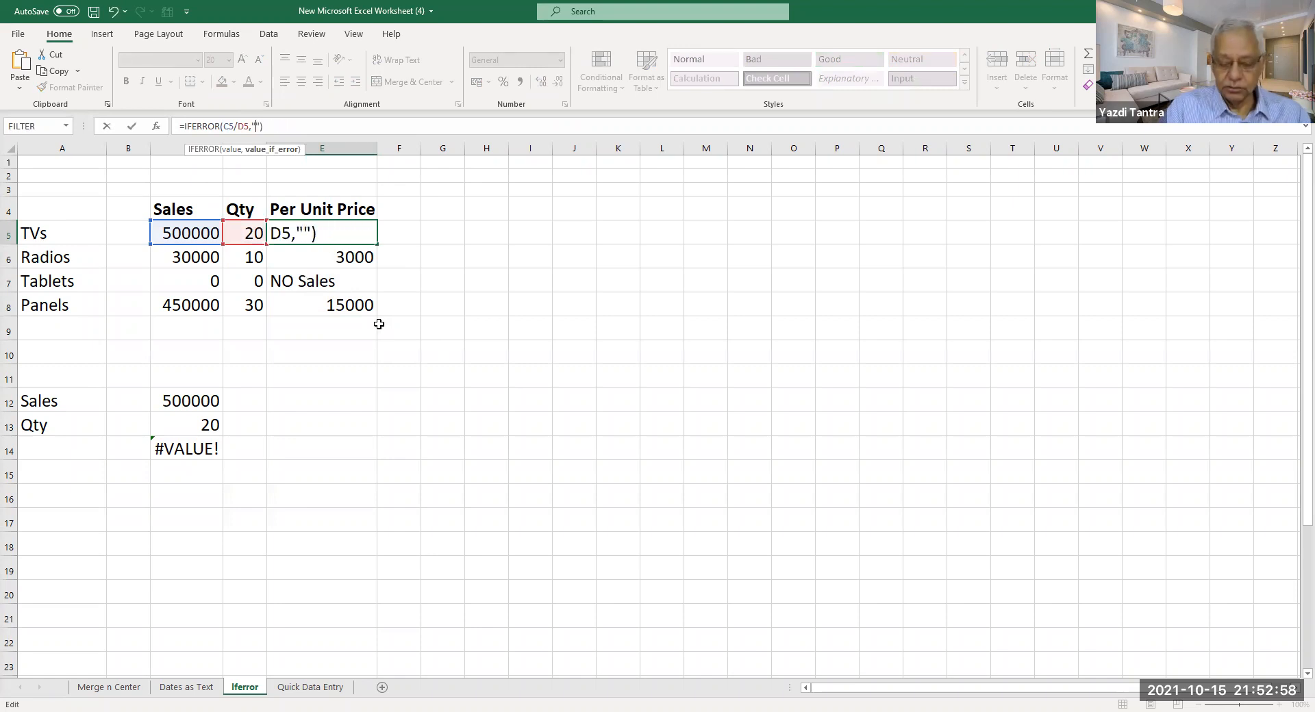
text(Error)
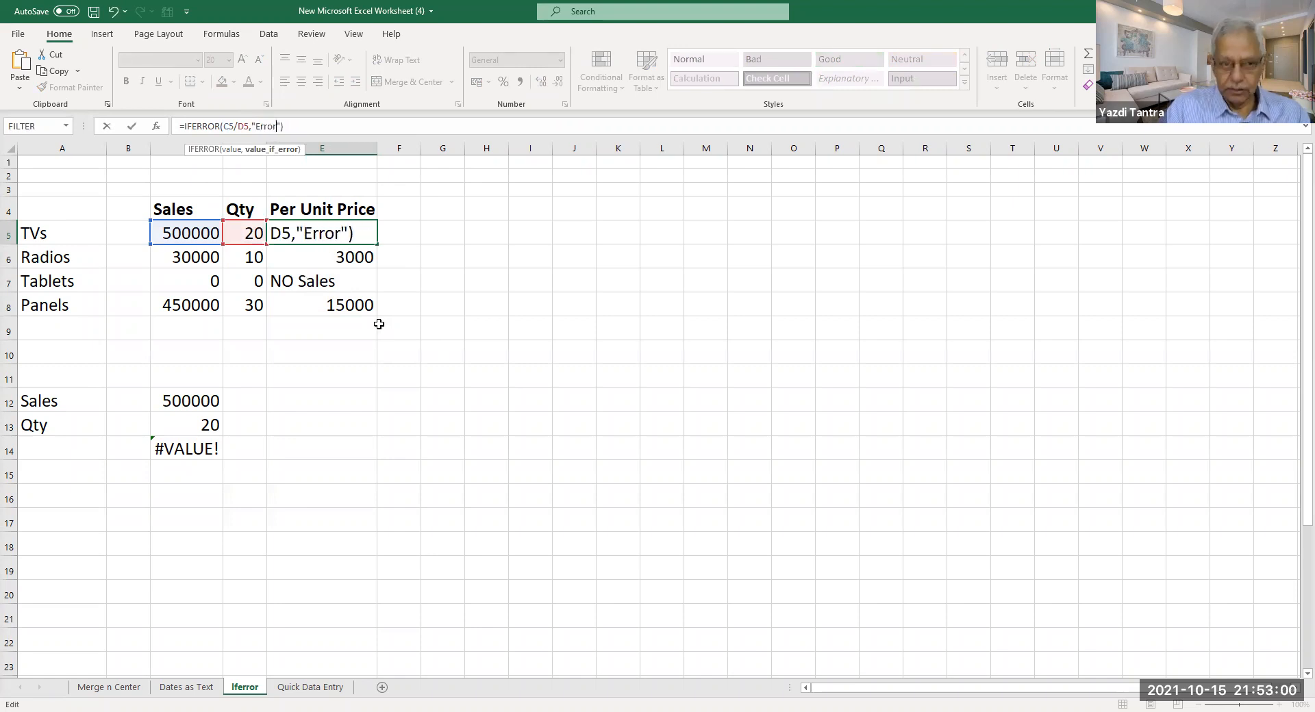
key(Return)
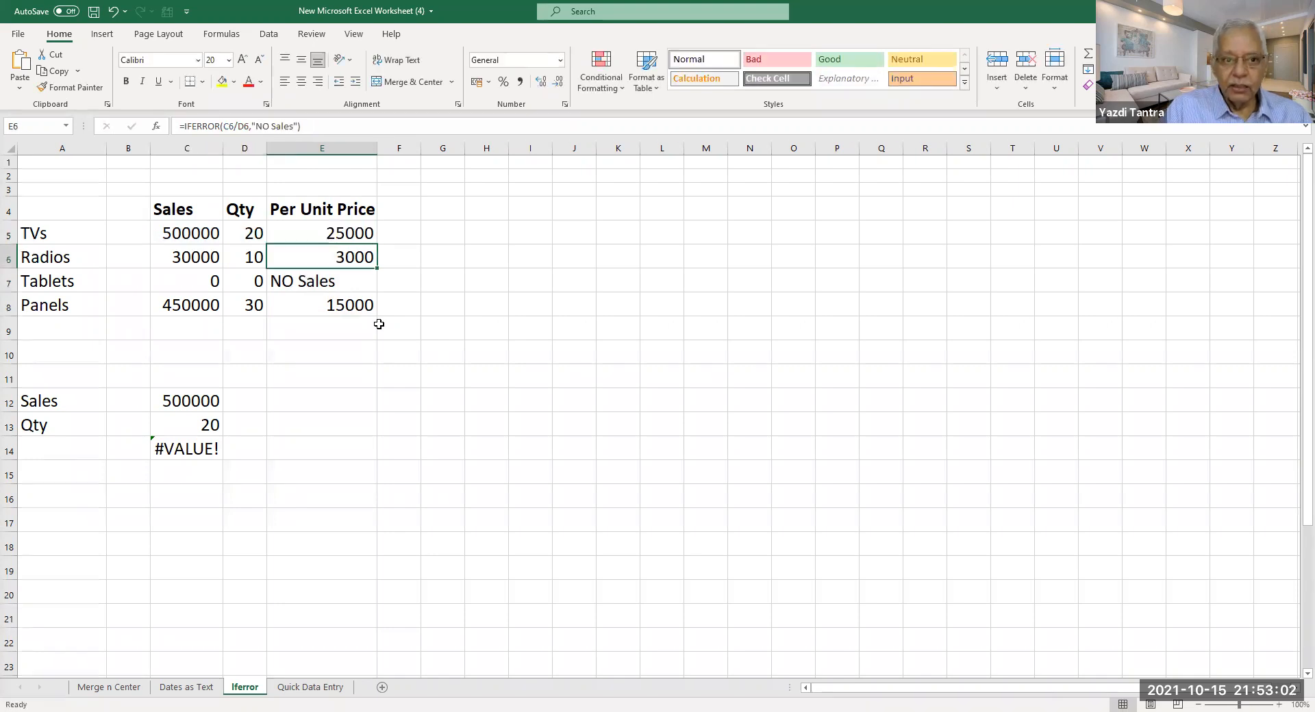
click(342, 233)
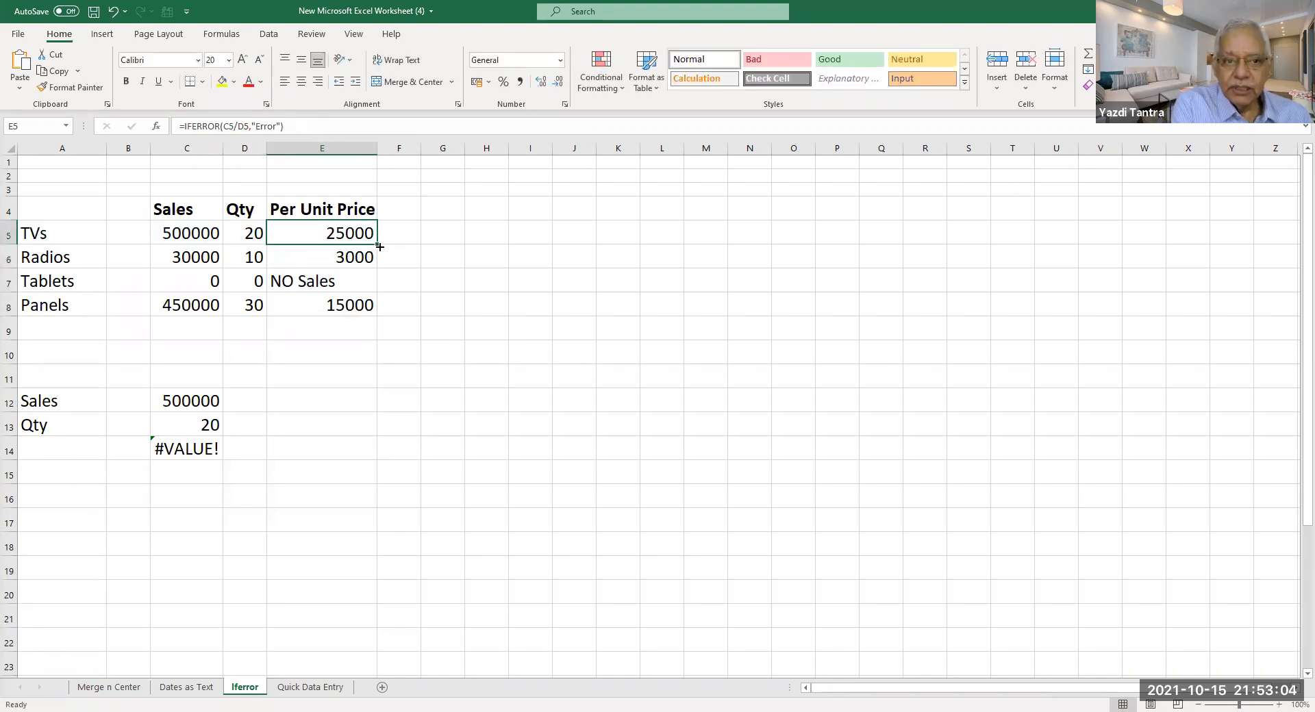
drag(376, 243, 371, 309)
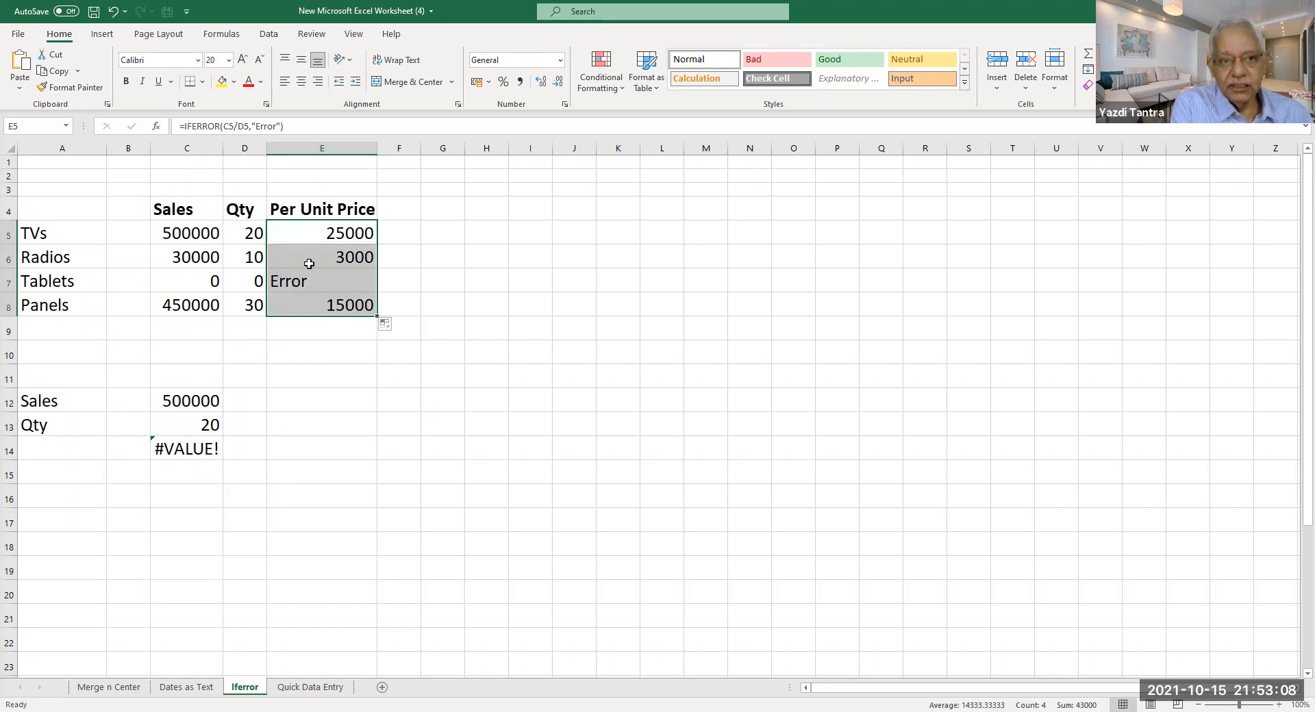
click(327, 231)
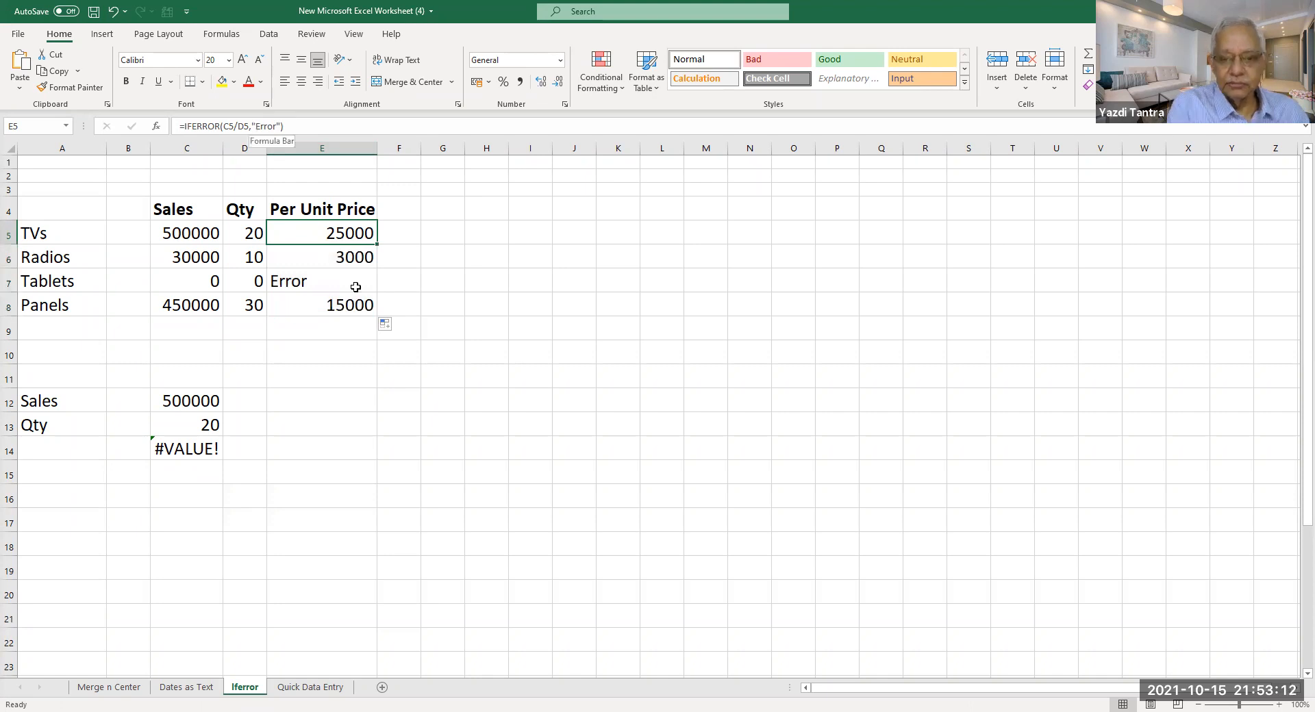
Change the fallback text to 'Pls Check' and fill E5:E8 again.
key(F2)
key(Delete)
key(Delete)
key(Delete)
key(Delete)
key(Delete)
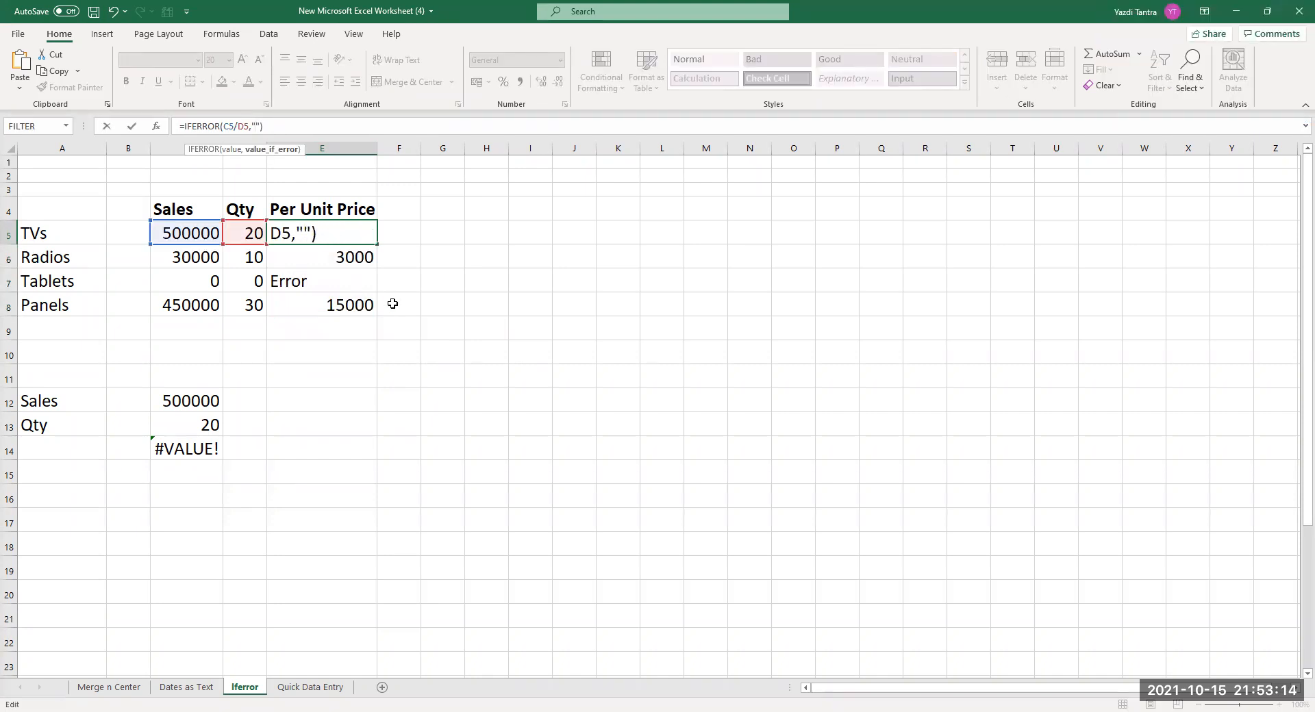
text(Pls Check)
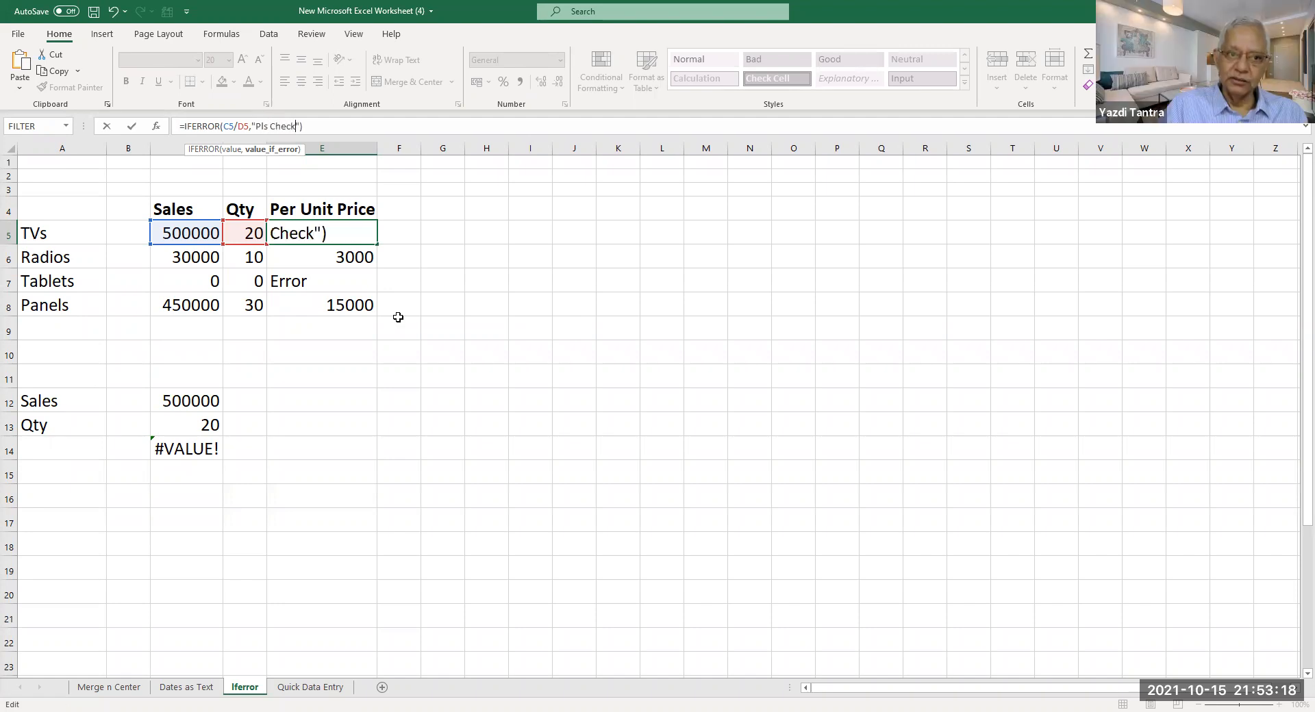
key(Return)
click(367, 233)
drag(379, 244, 373, 315)
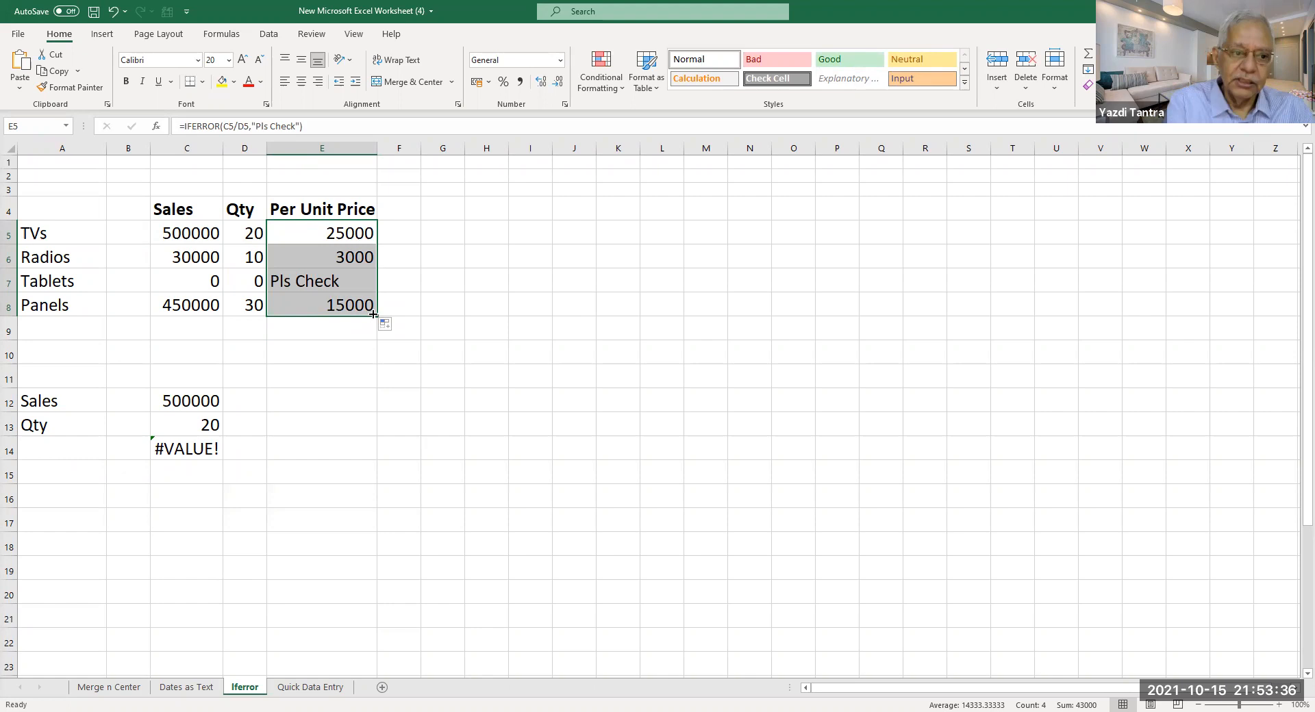
click(186, 452)
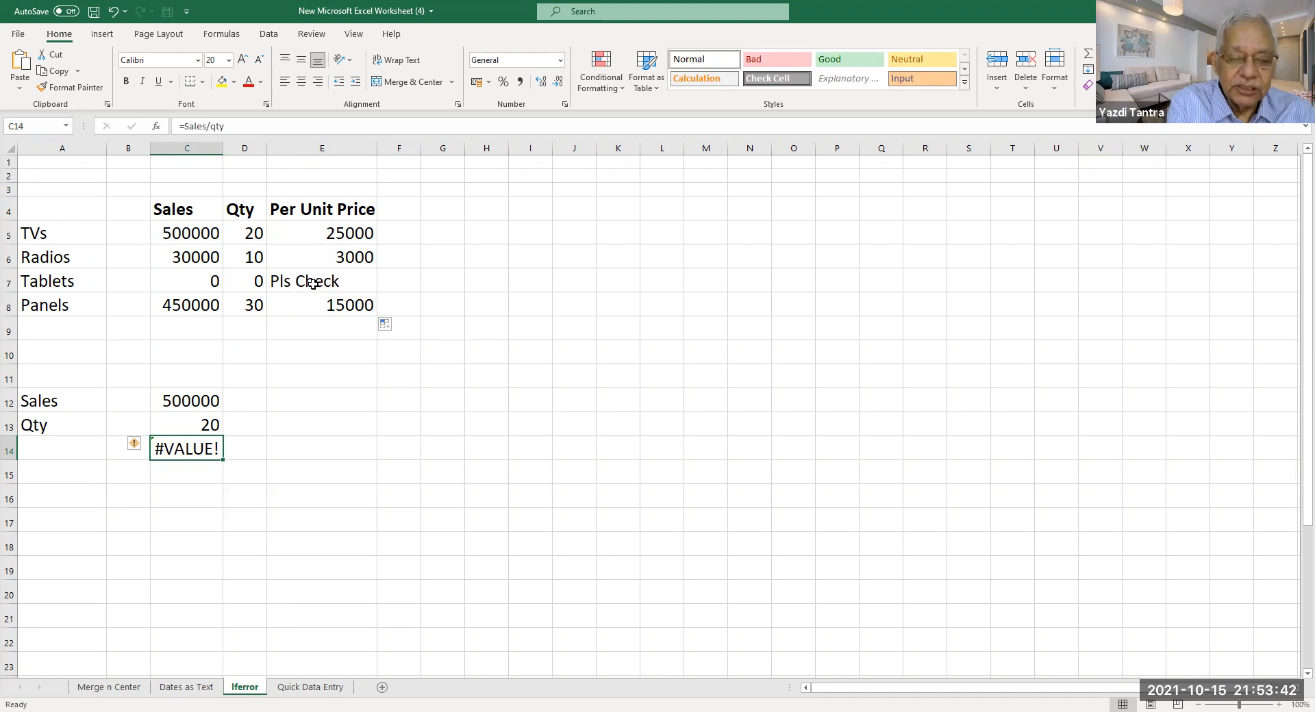
Wrap C14's =Sales/qty in IFERROR with an empty-string fallback, fixing the brackets.
double_click(176, 450)
key(Home)
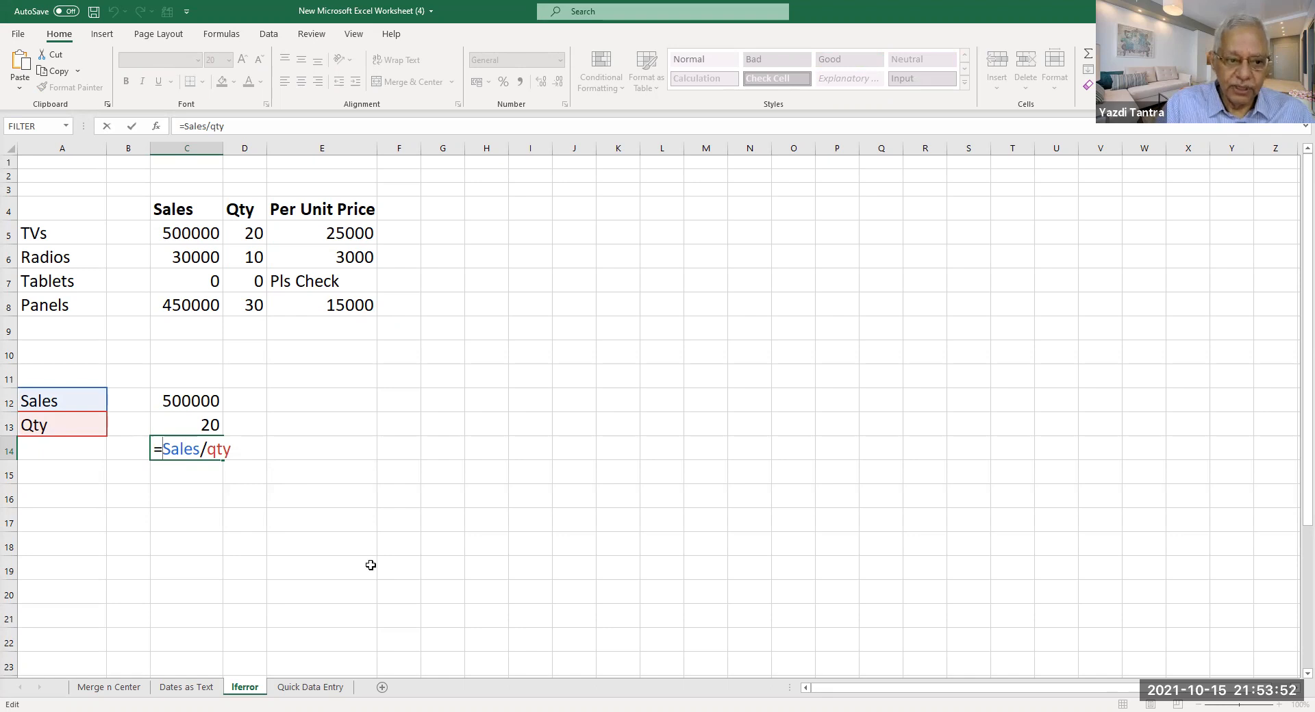
text(iferror)
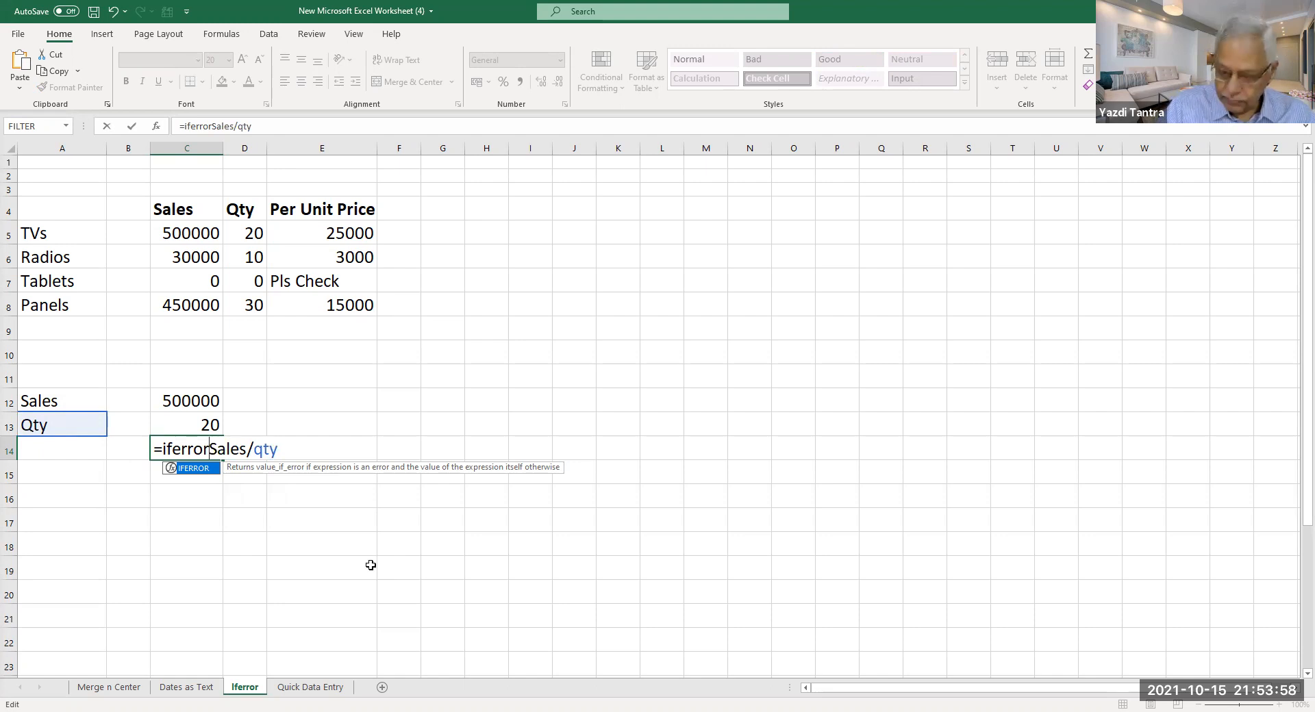
text(()
key(Right)
key(Right)
key(Right)
key(Right)
key(Right)
key(Right)
key(Right)
key(Right)
key(Right)
key(Right)
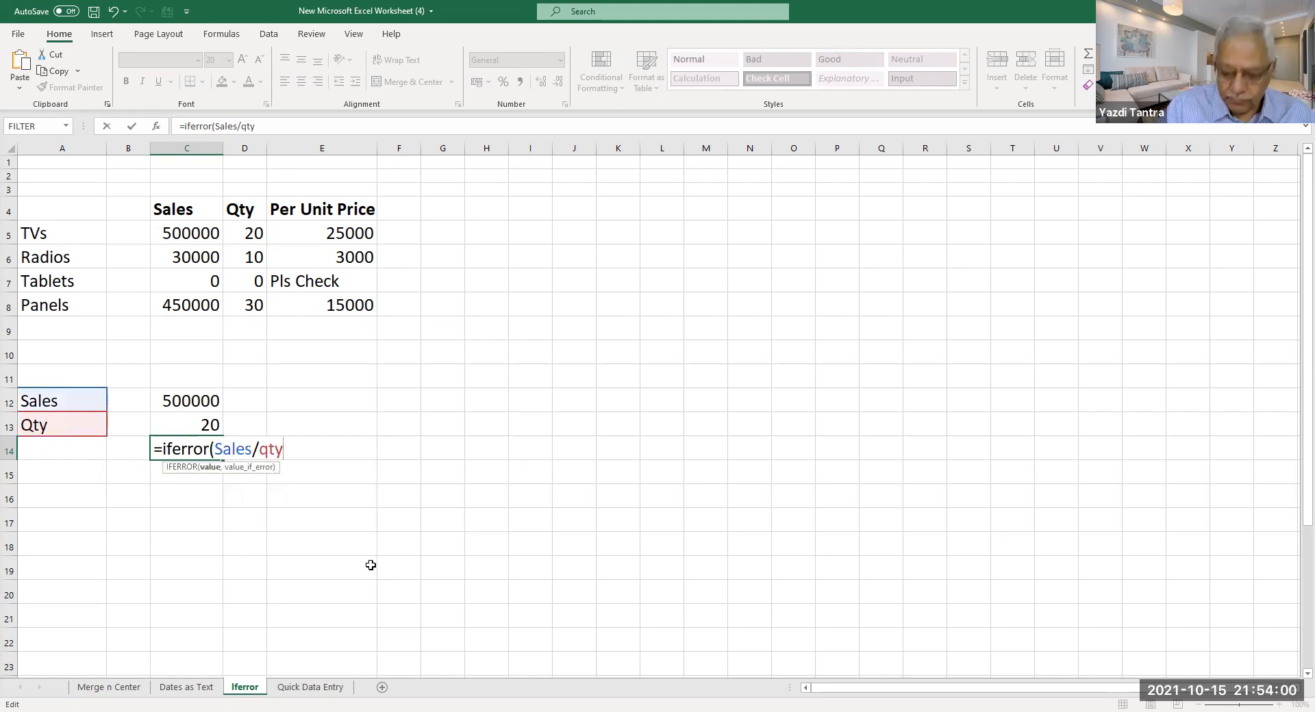
text(),)
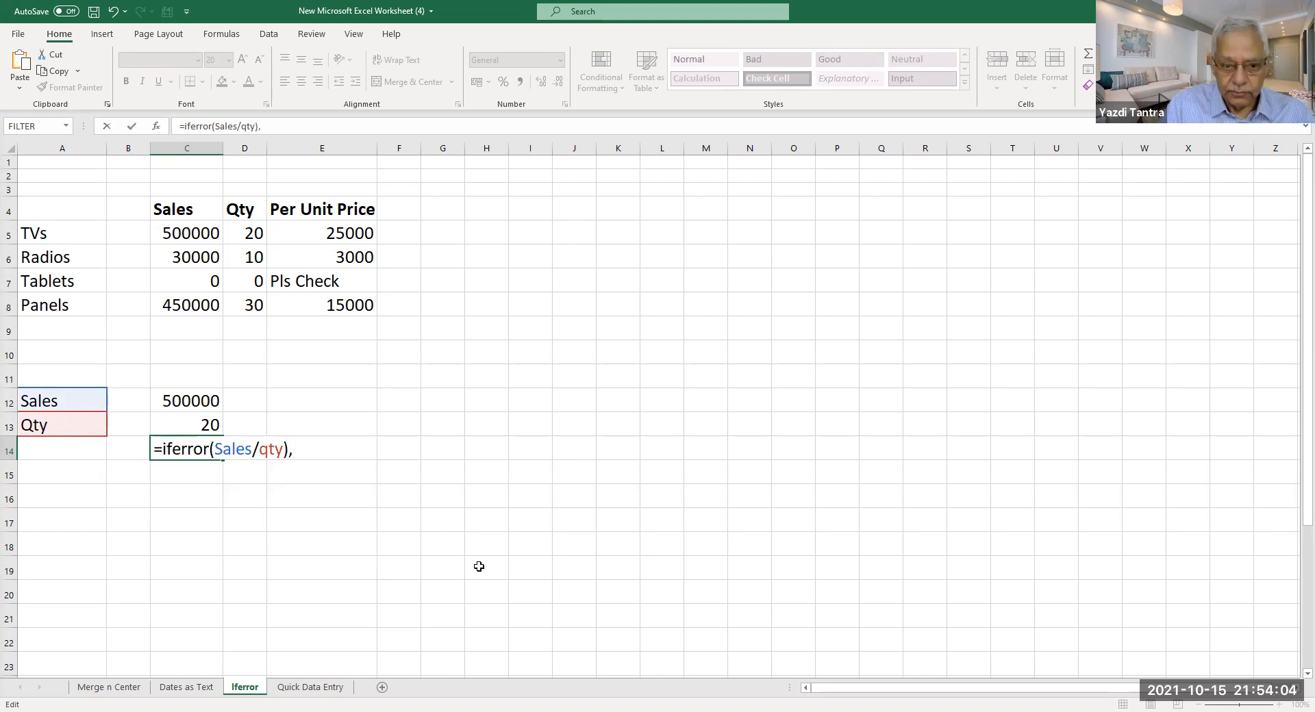
text(""))
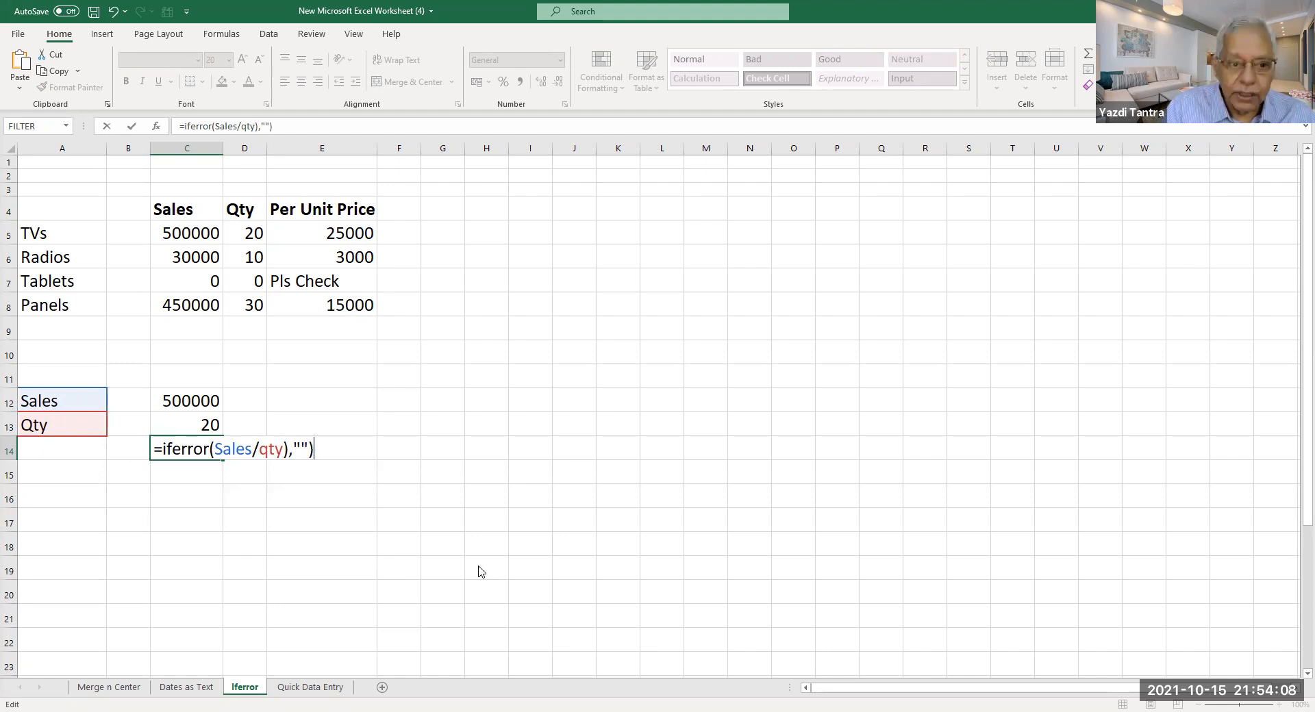
key(Return)
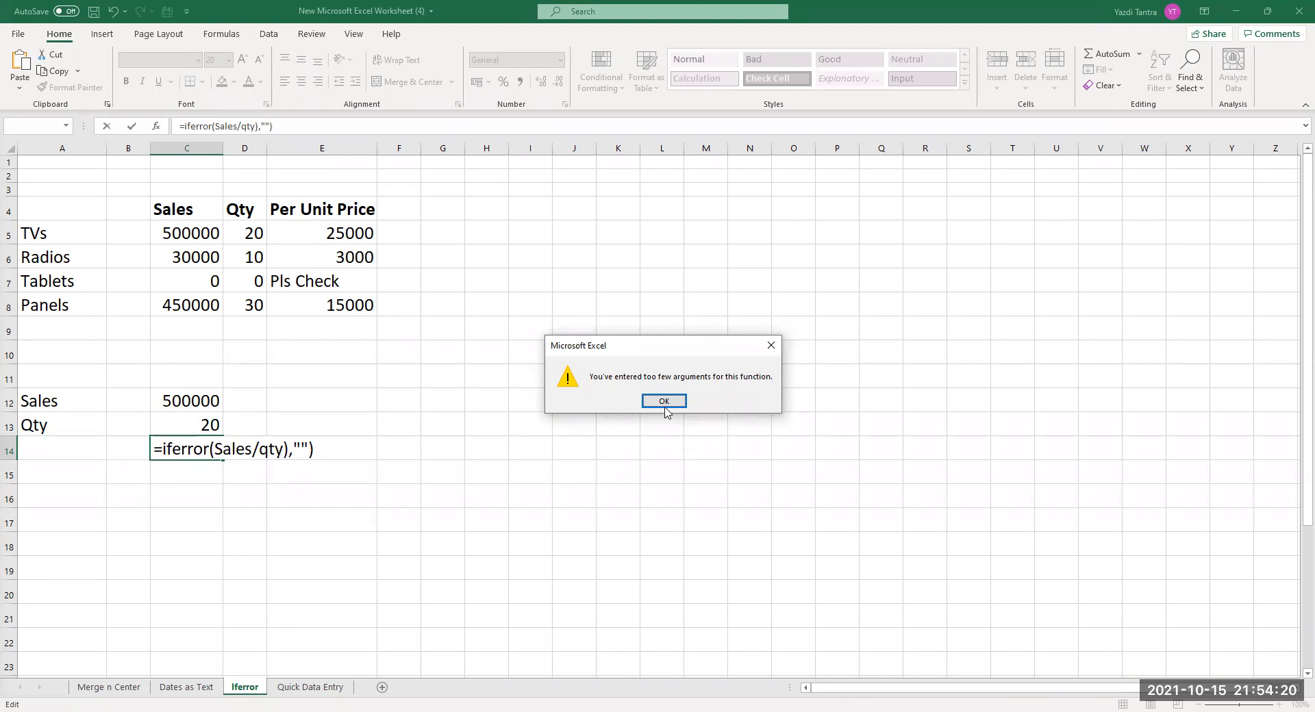
key(Return)
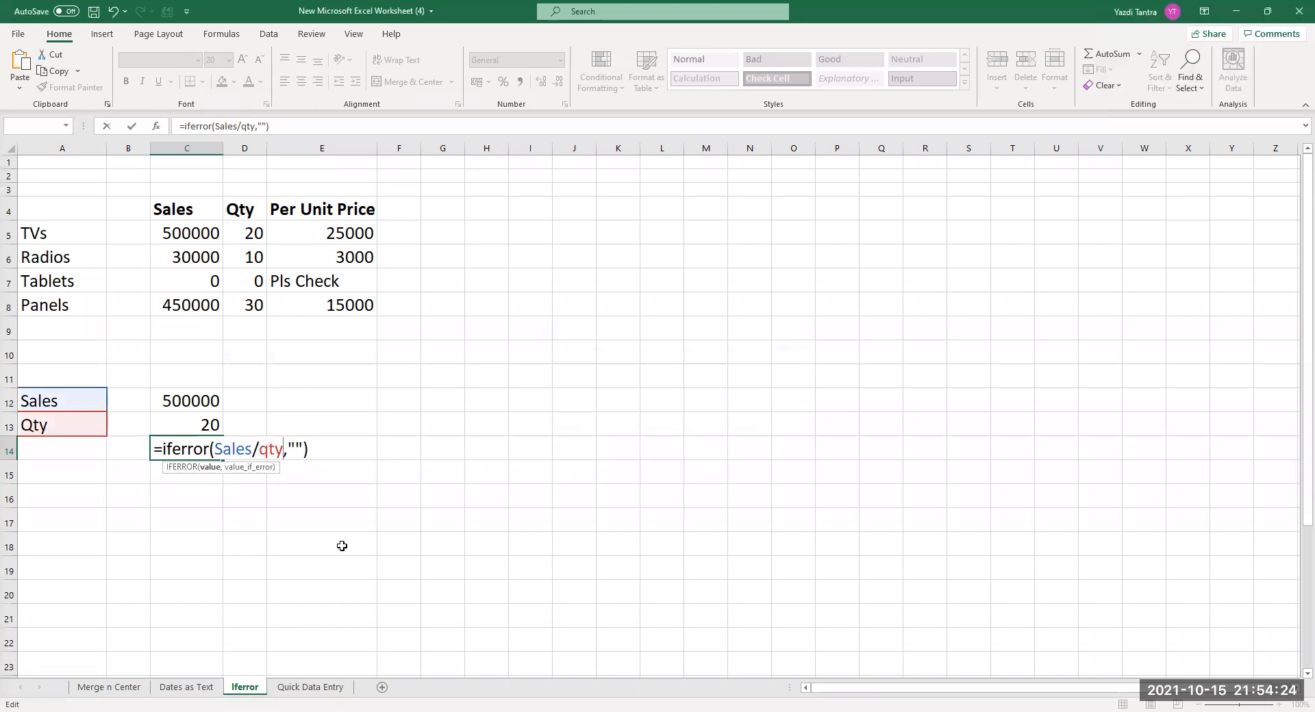
key(Return)
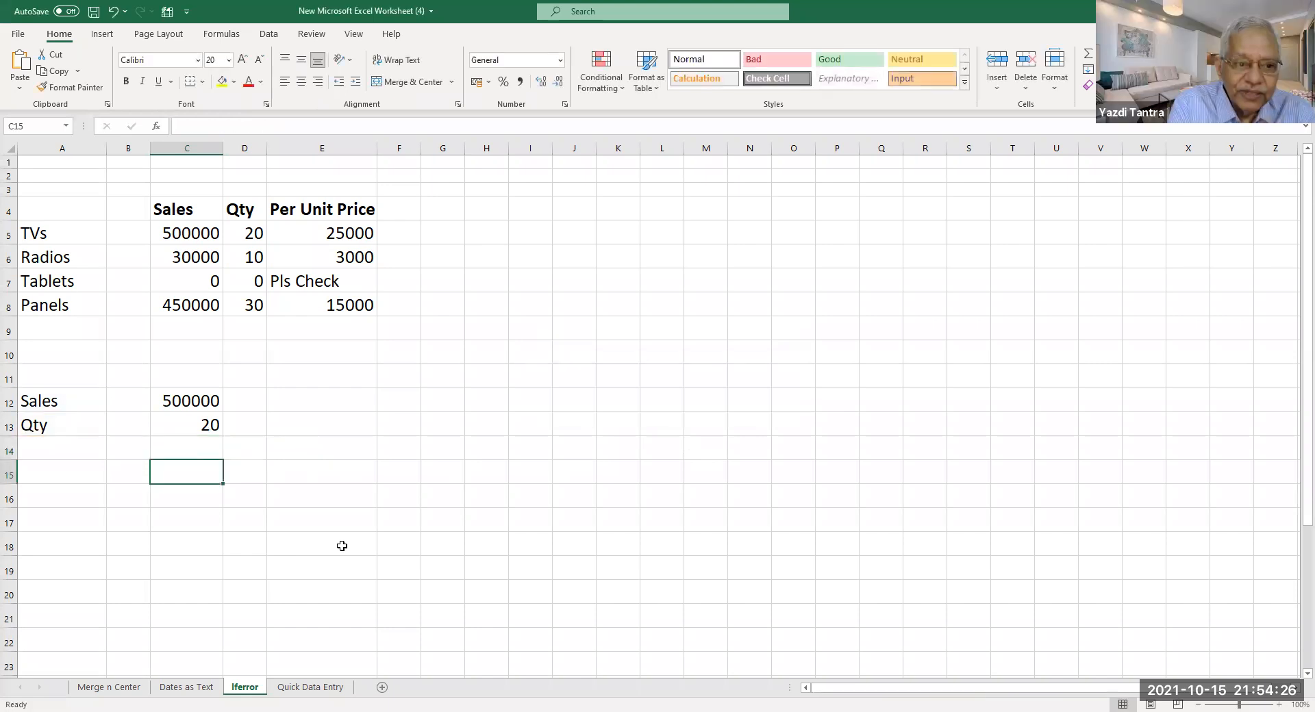
click(177, 449)
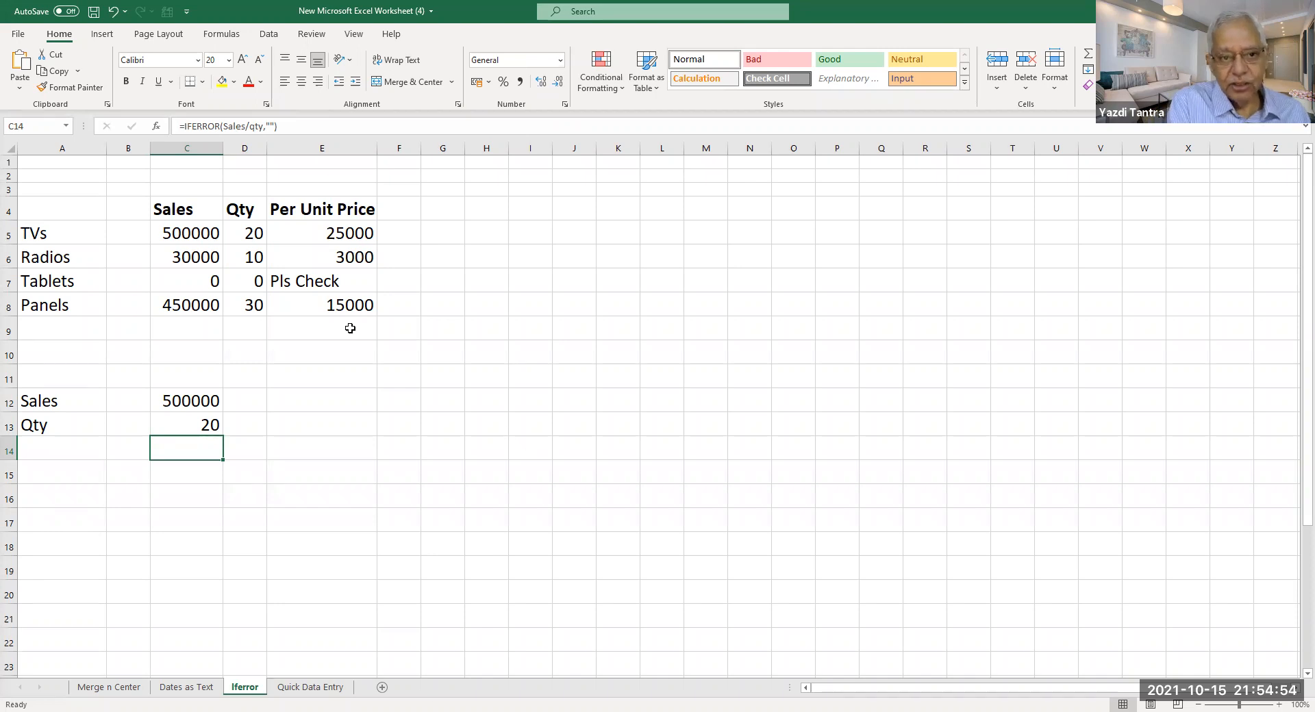
click(314, 281)
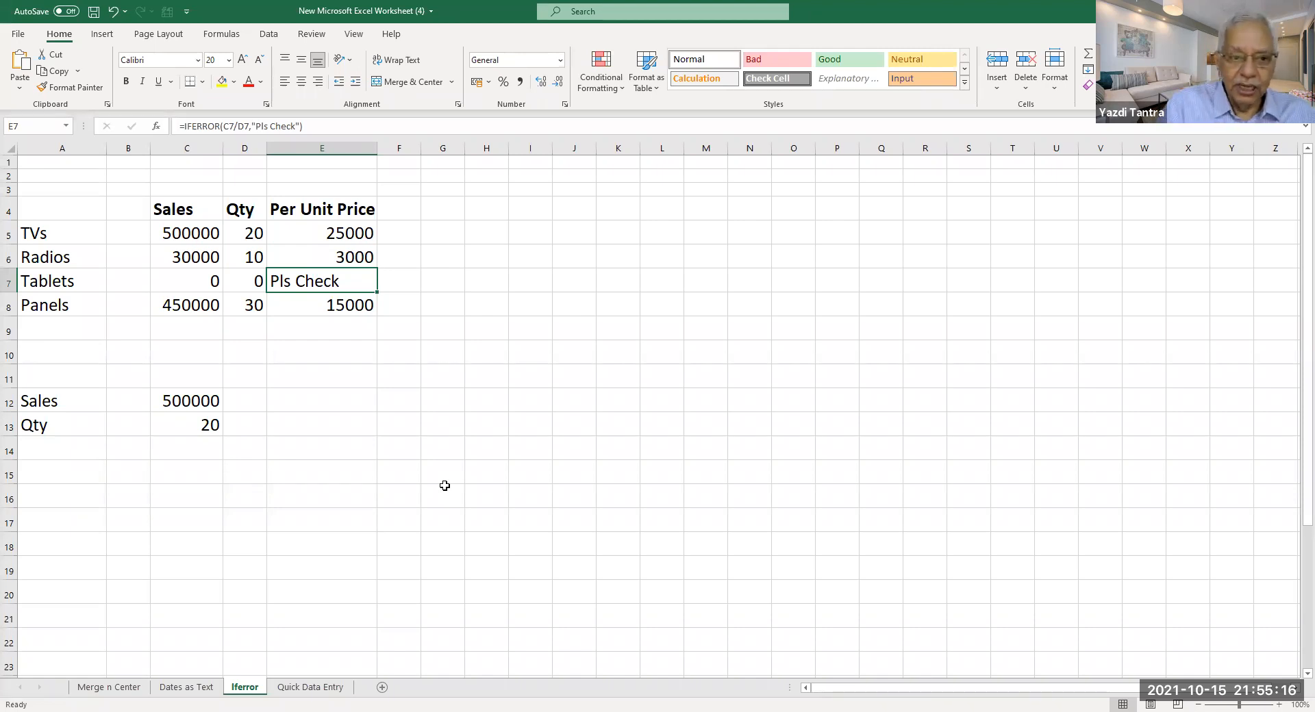
click(197, 430)
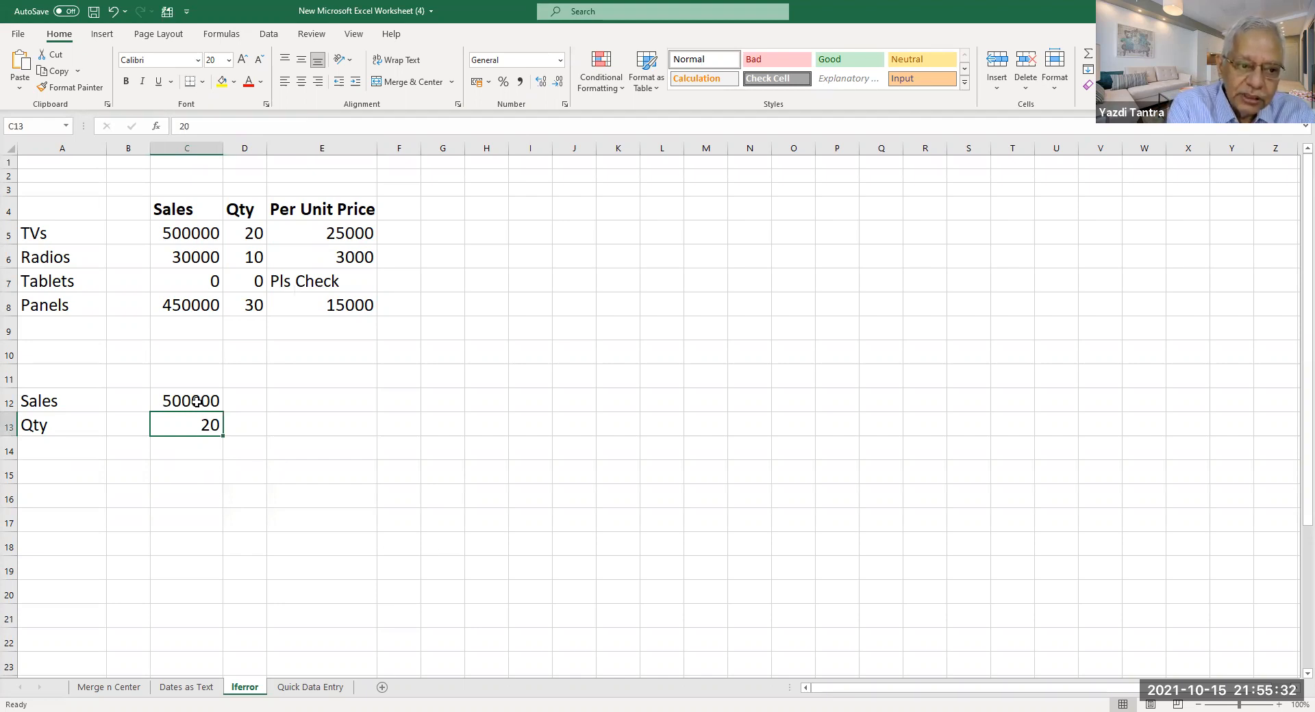
Inspect the names on label cells A12 and A13 in the Name Box.
click(50, 403)
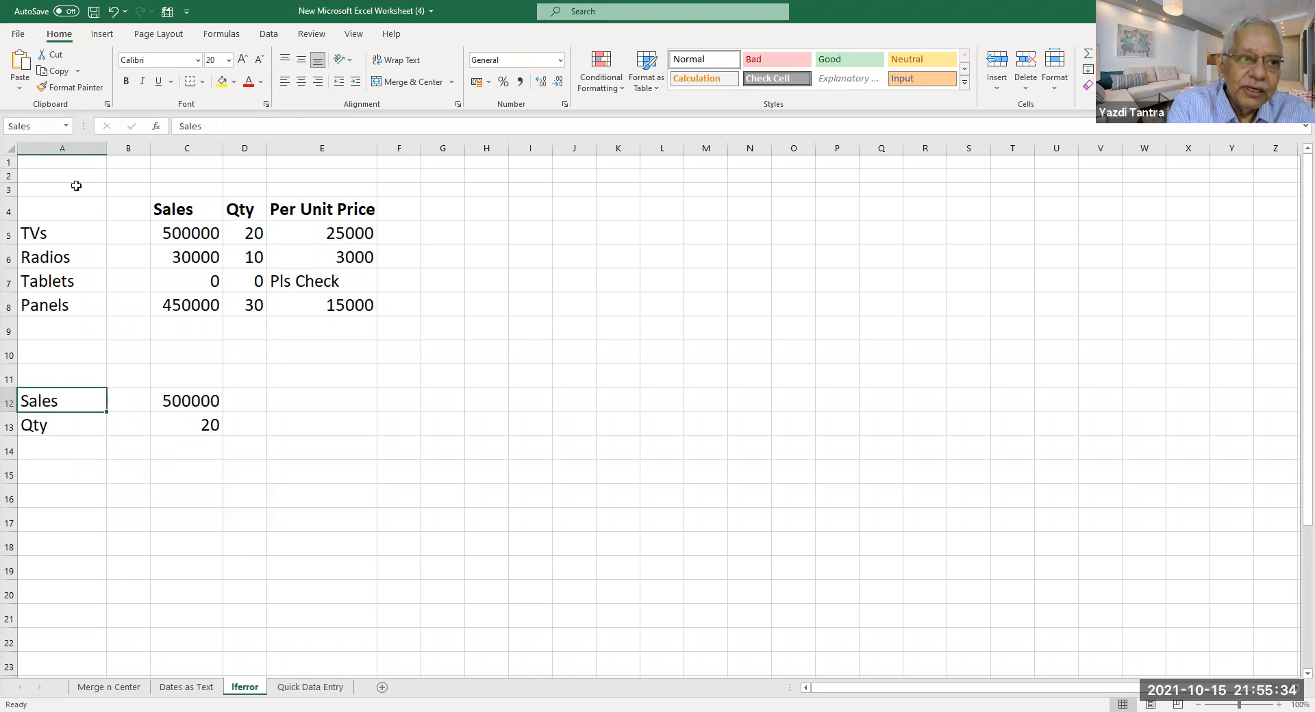
click(52, 126)
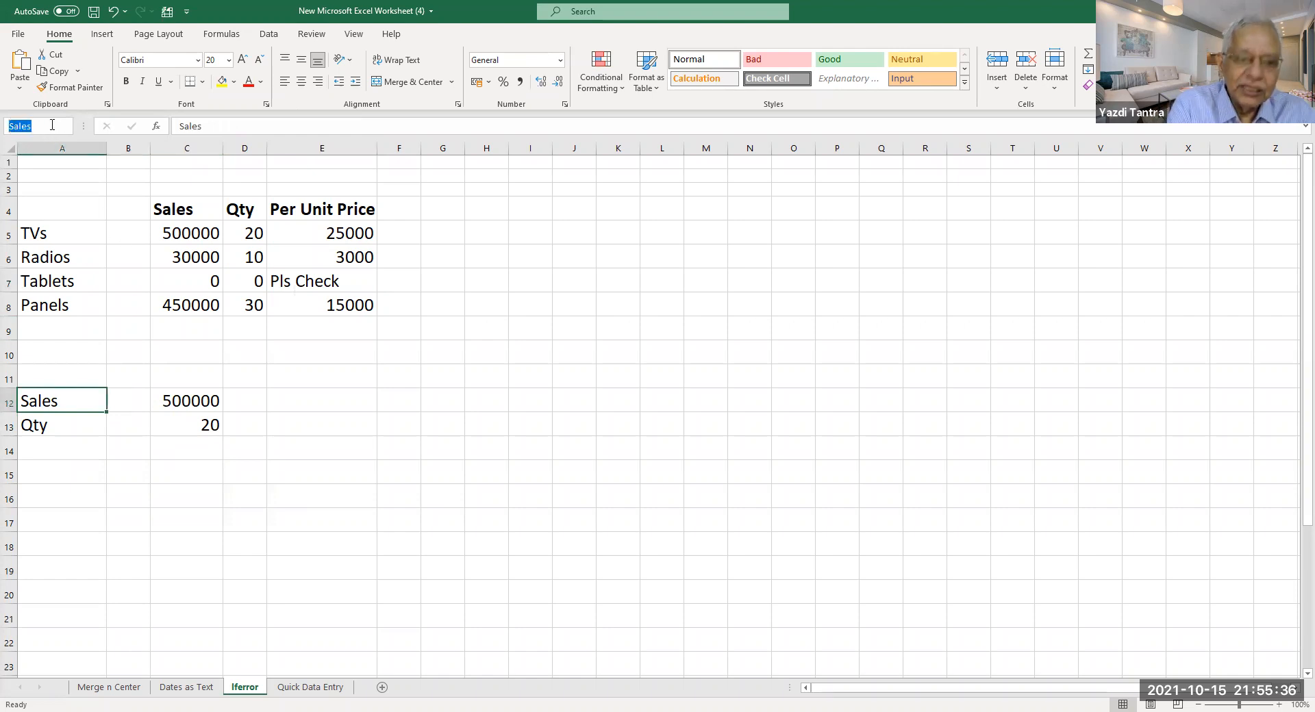
key(BackSpace)
click(63, 425)
click(40, 126)
key(BackSpace)
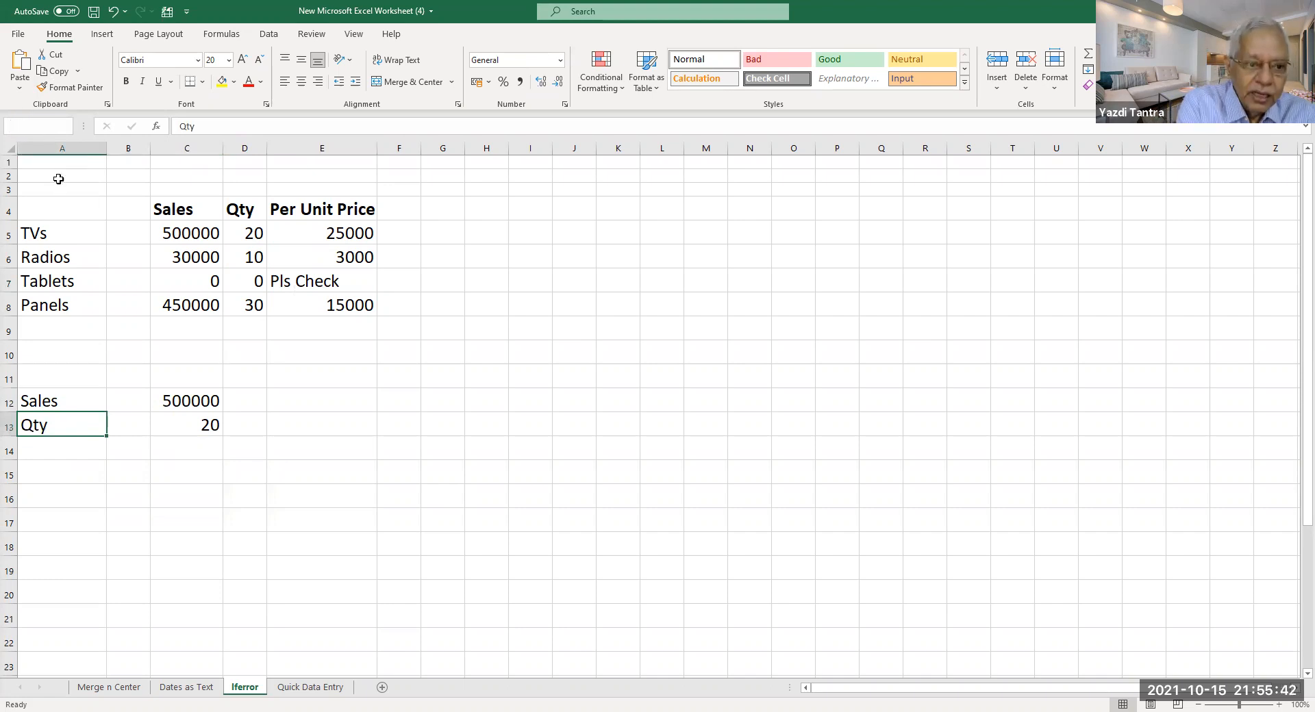
Name C12 'Sale' and C13 'qty', then start typing =sales/qty in C17.
click(190, 400)
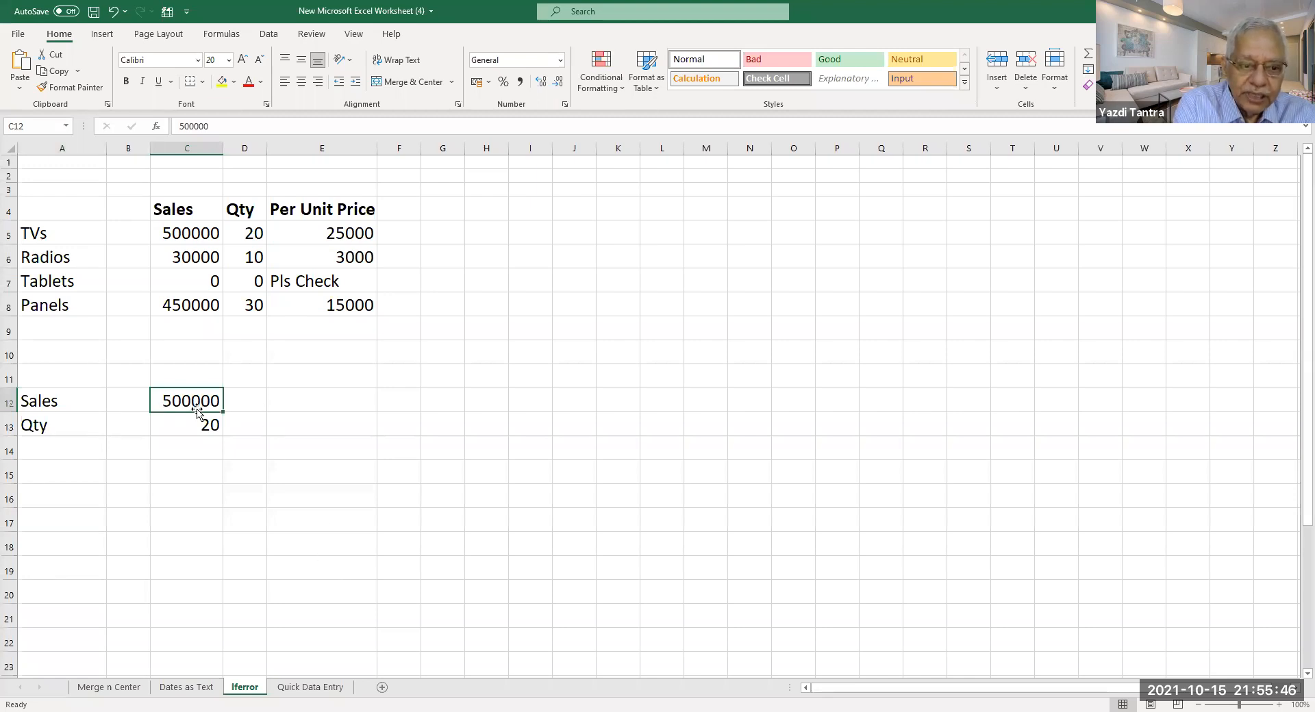
click(42, 129)
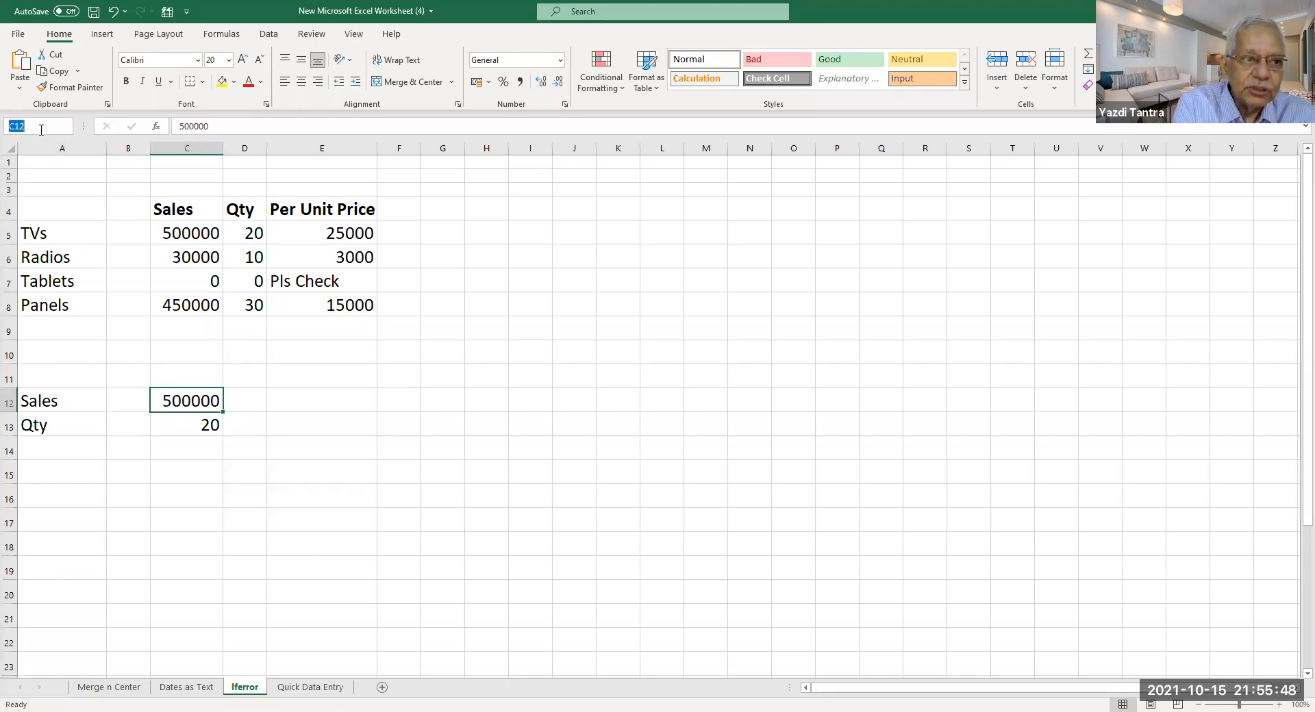
text(Sales)
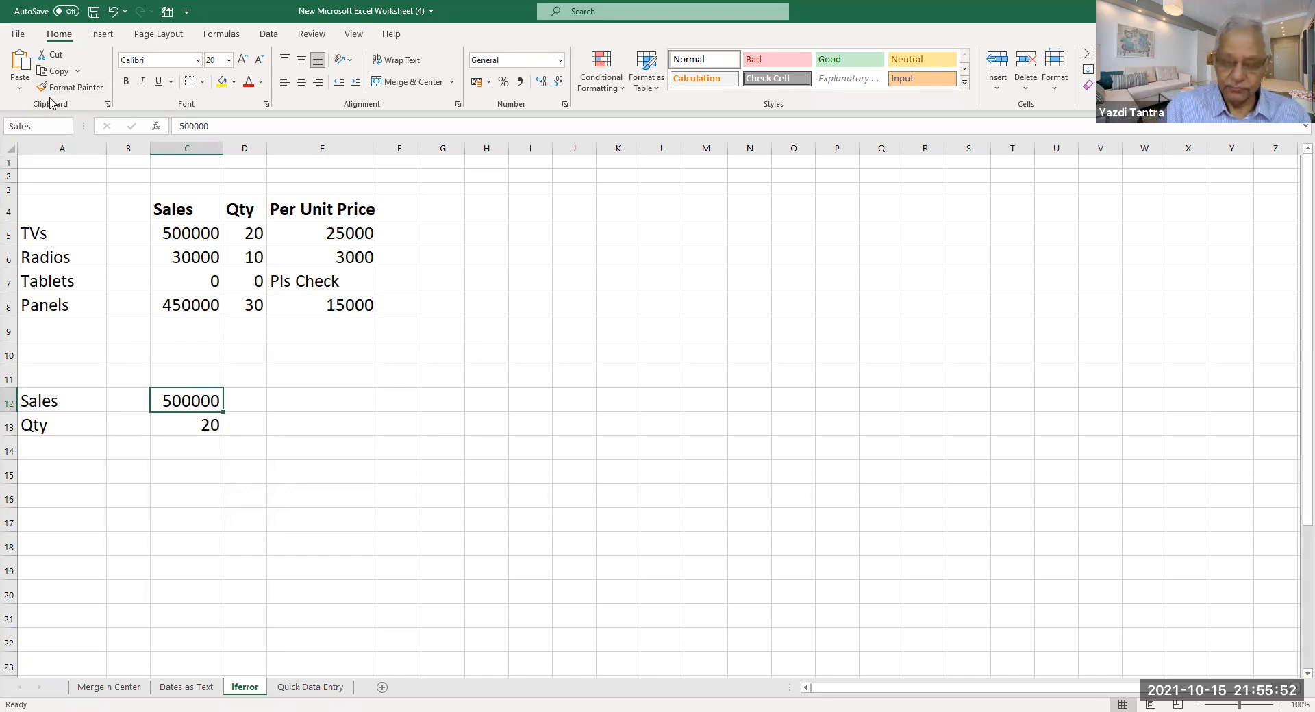
key(Return)
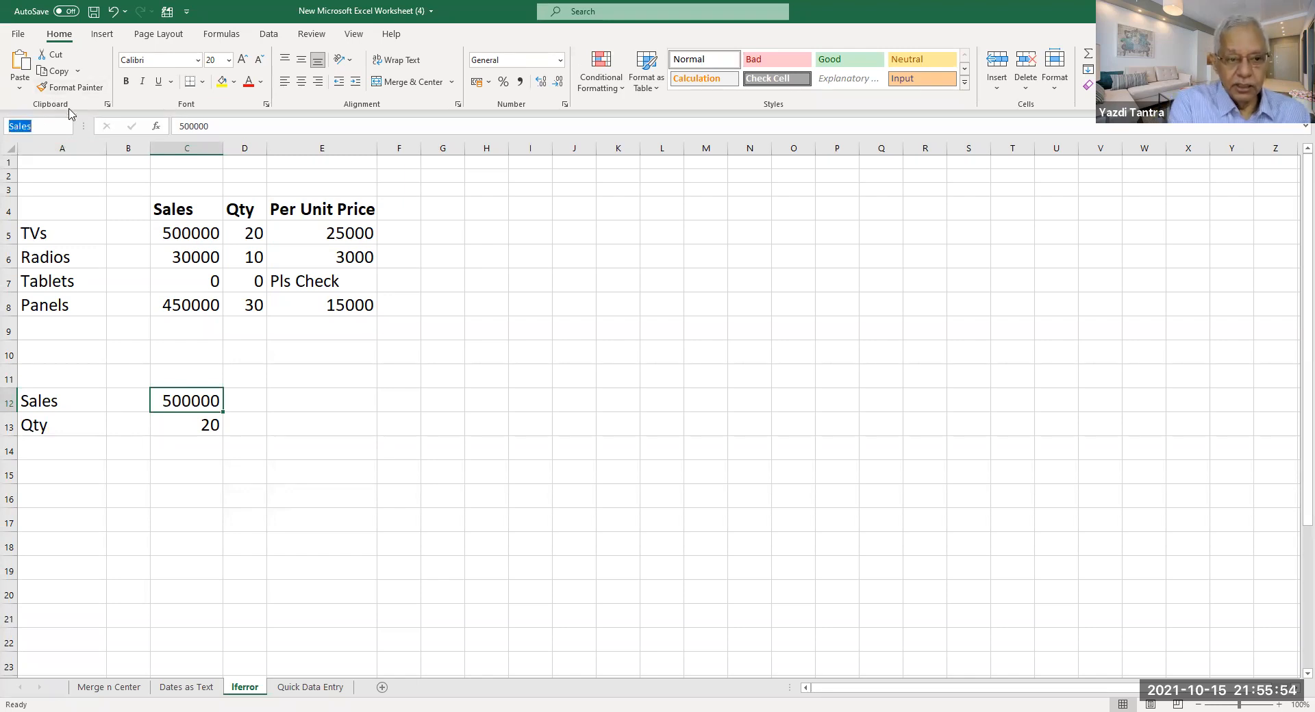
click(187, 429)
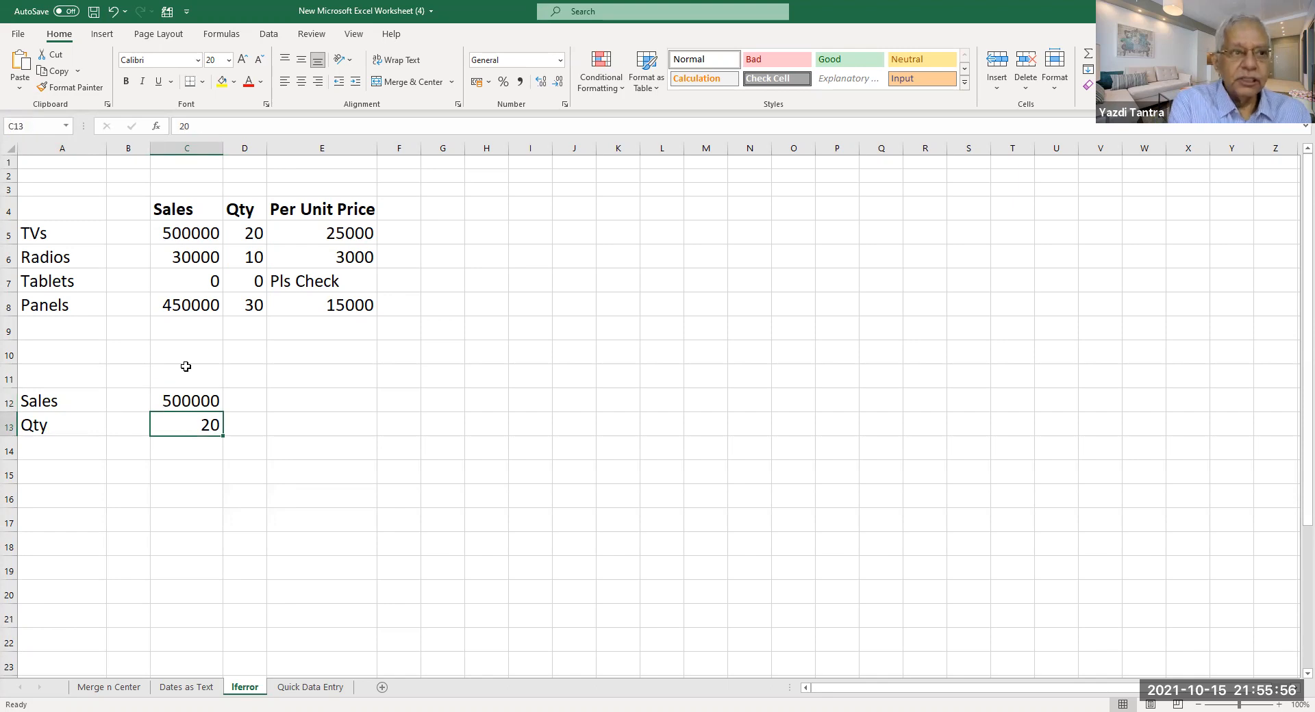
click(31, 126)
text(qty)
key(Return)
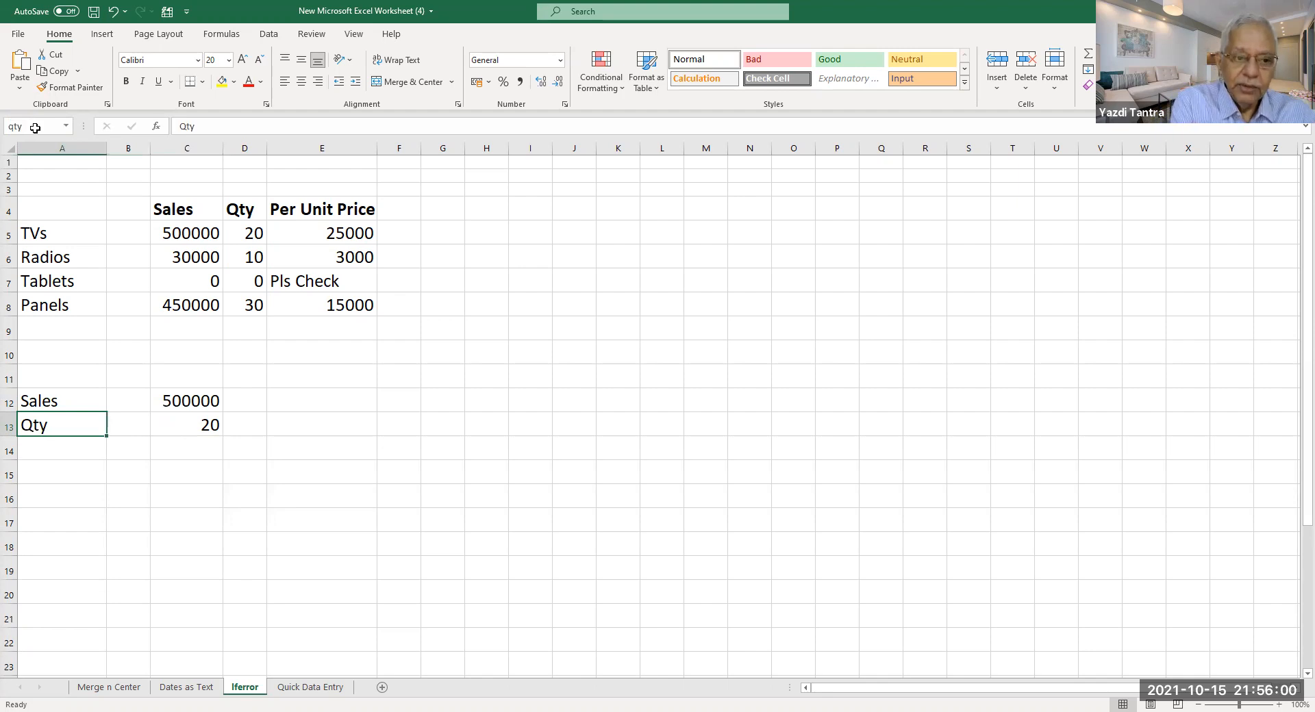
click(179, 522)
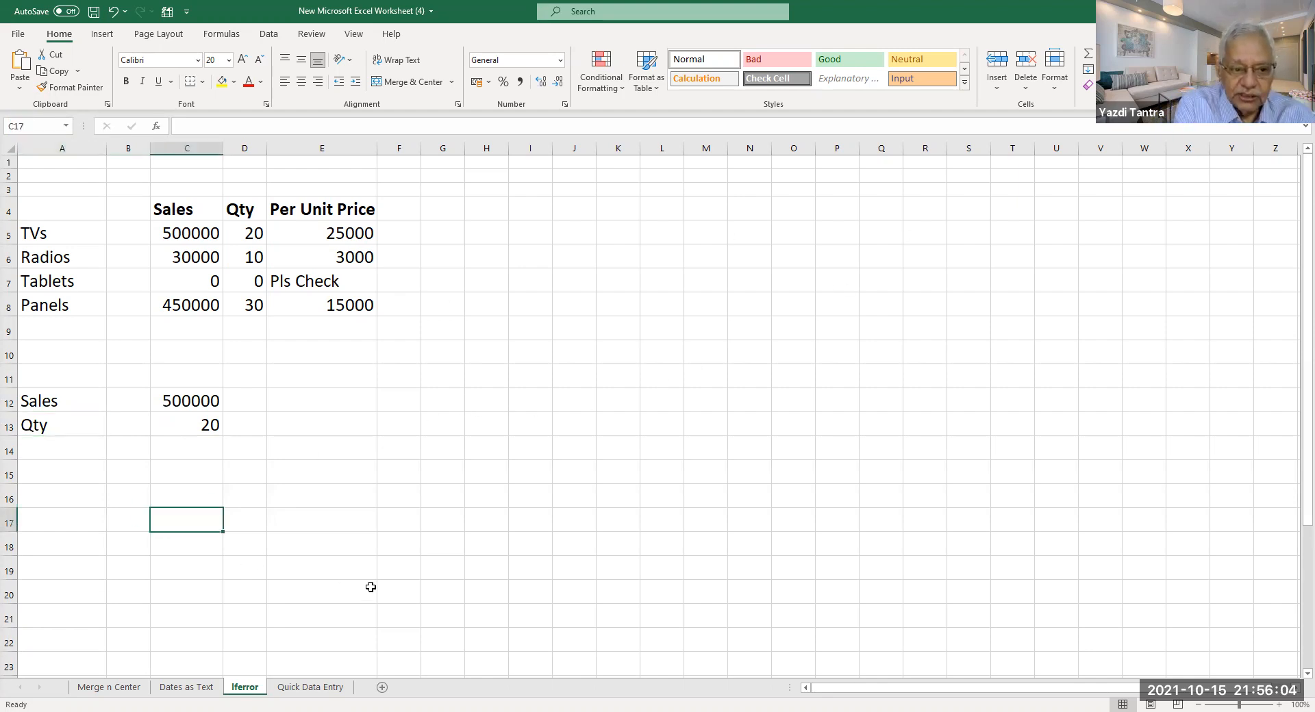
text(=)
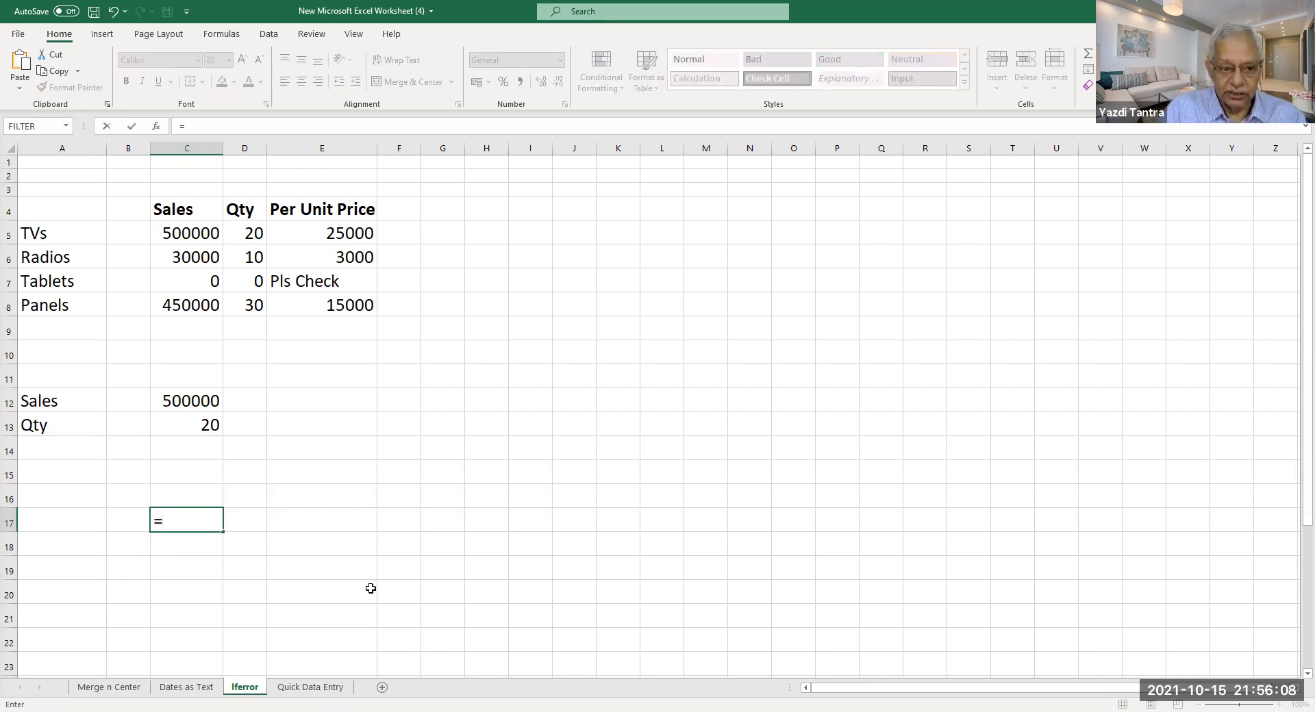
text(sales/)
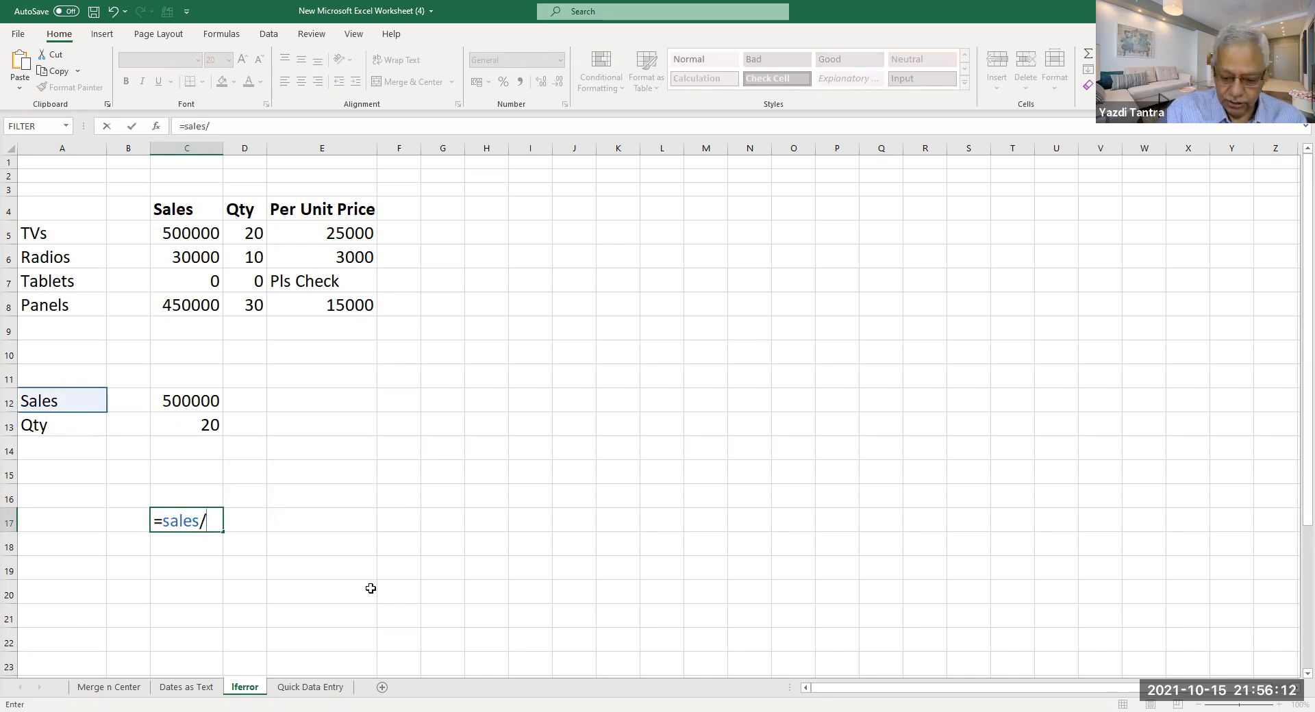
text(qty)
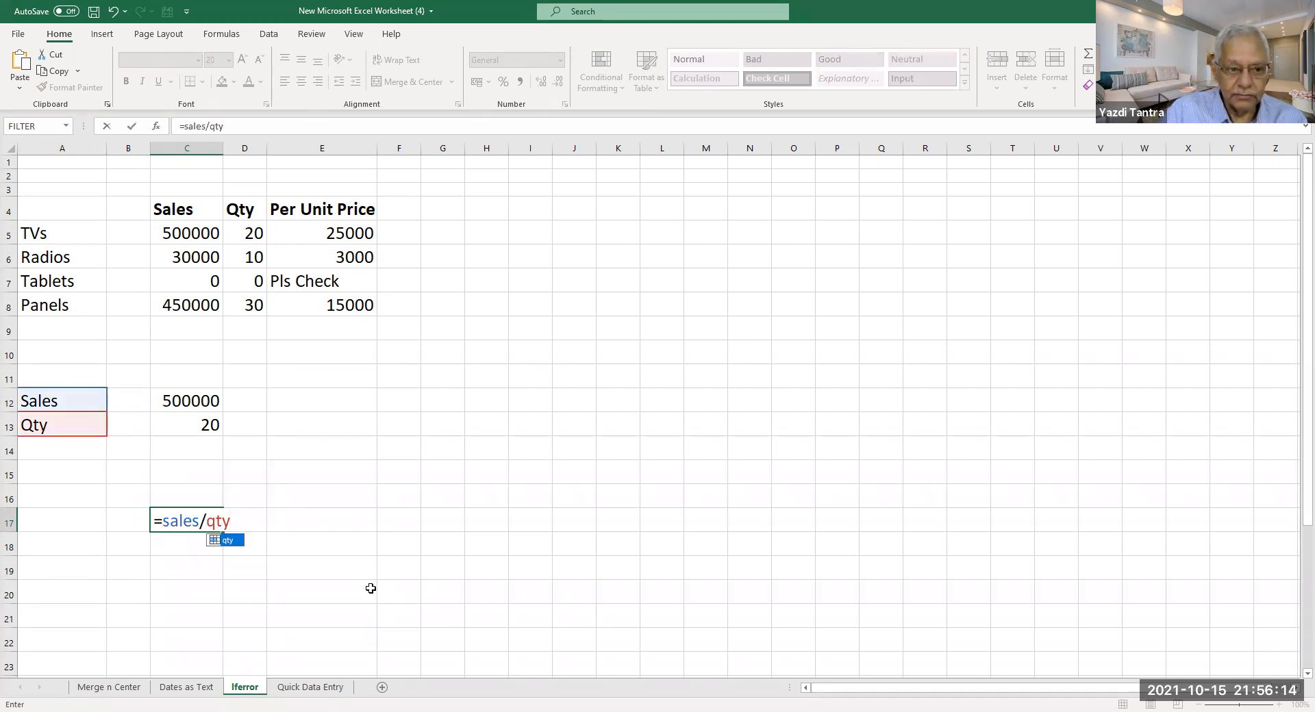
Enter =sales/qty in C17, review the defined names, and jump to C13.
key(Return)
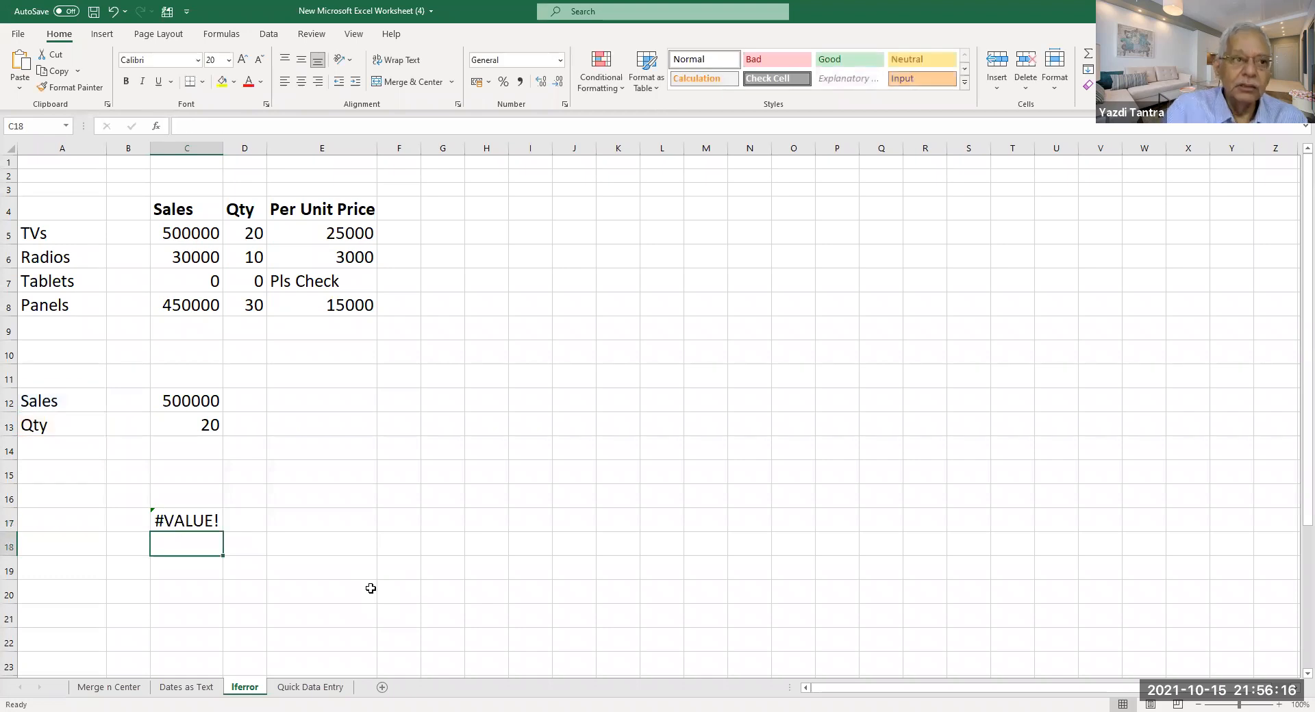
click(72, 411)
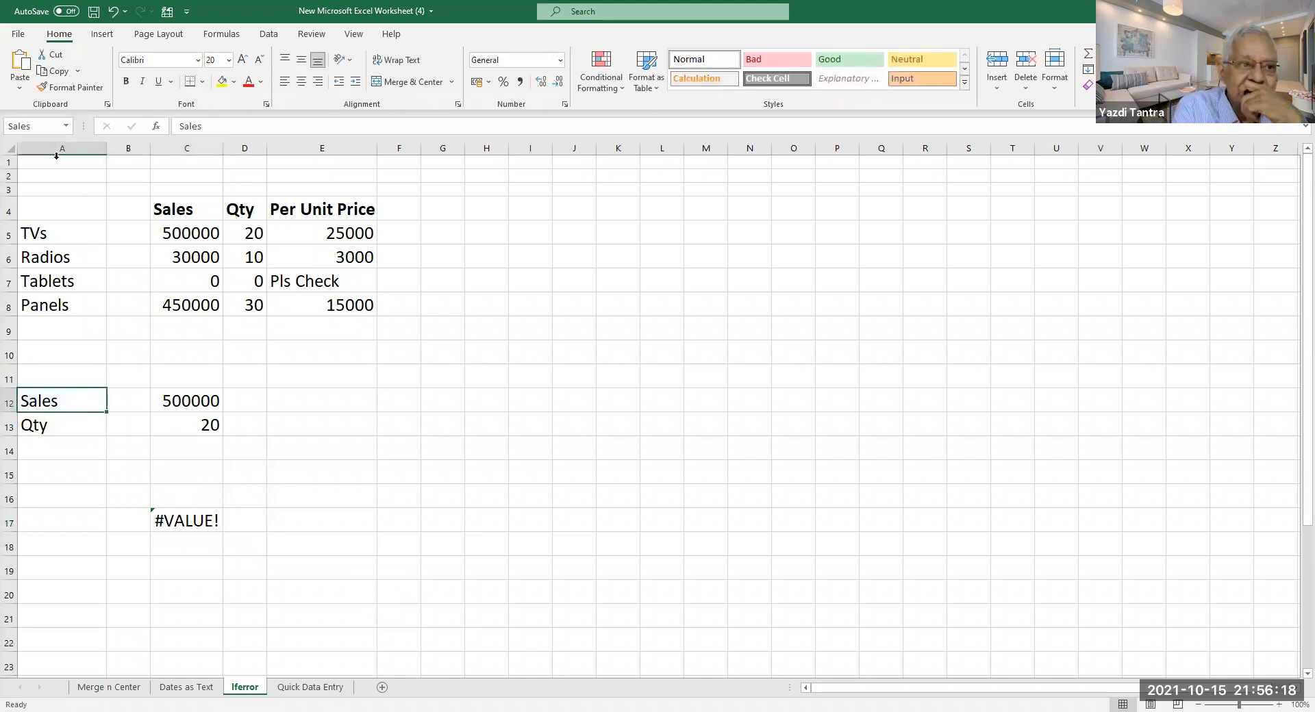
click(65, 126)
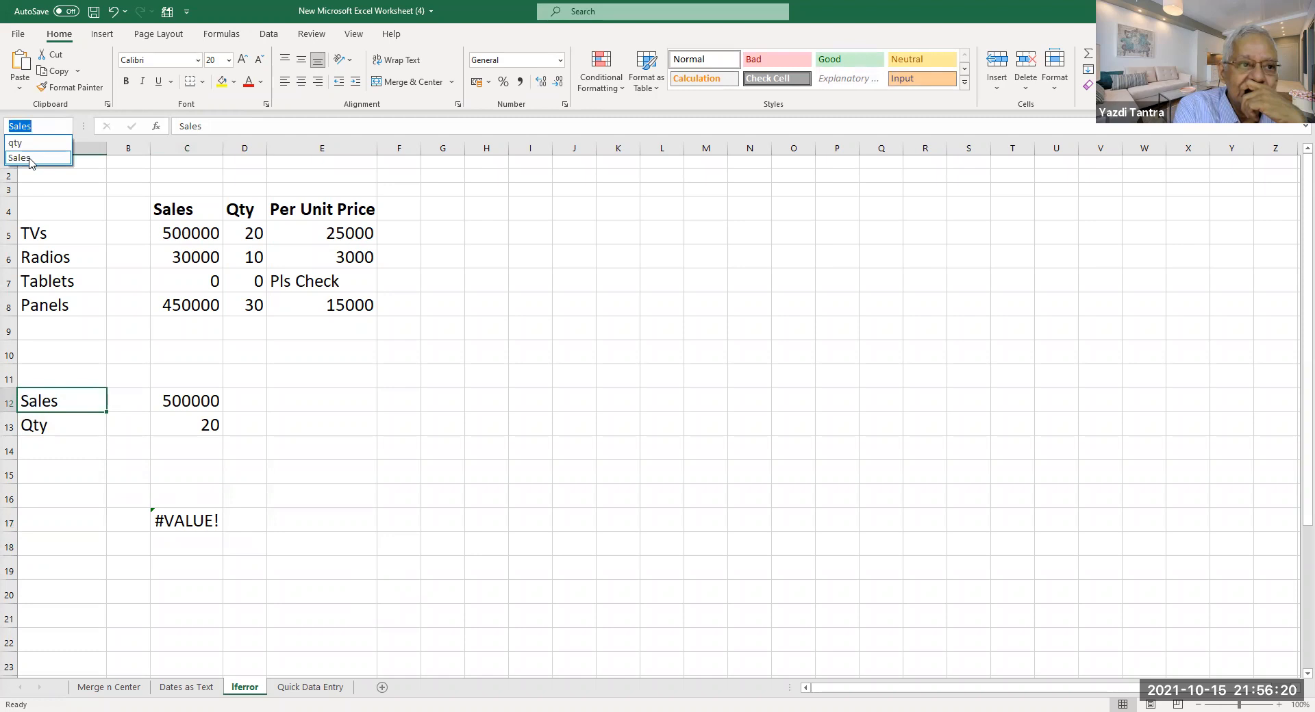
click(56, 125)
key(BackSpace)
text(c13)
key(Return)
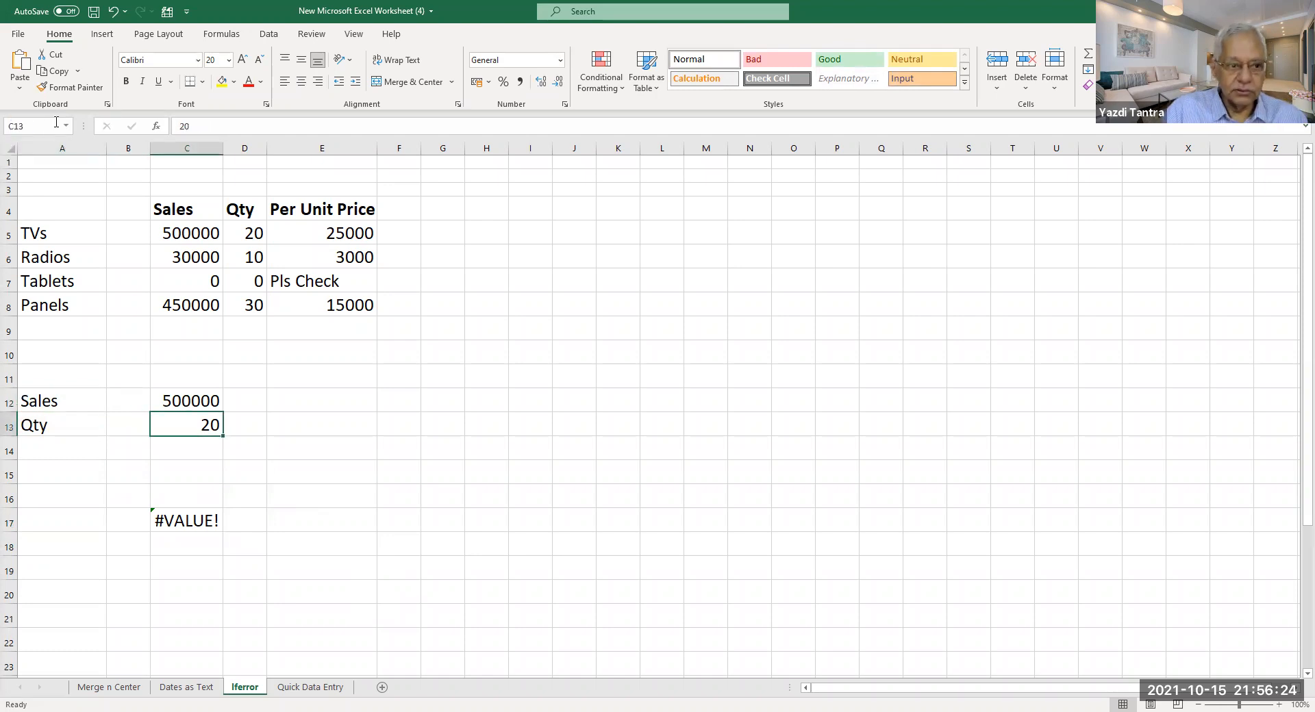
Name C12 'sales' and recheck the defined names list.
click(202, 398)
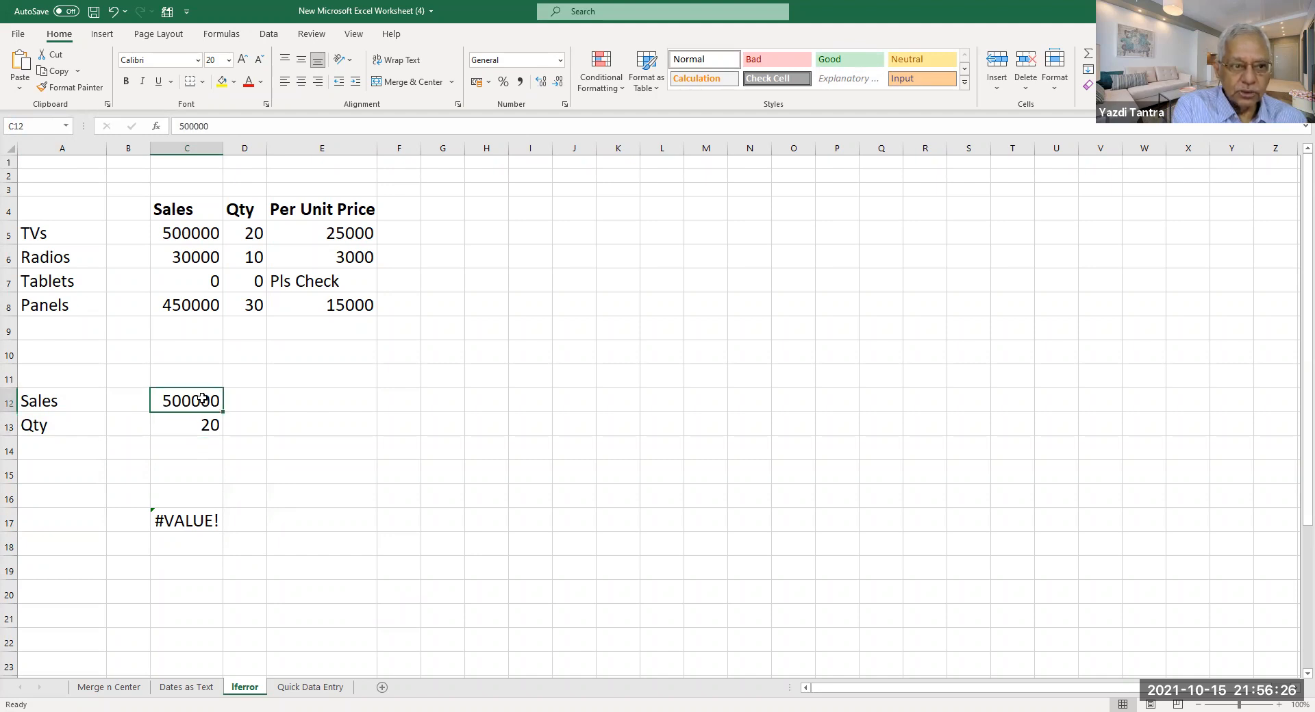
click(49, 128)
text(s)
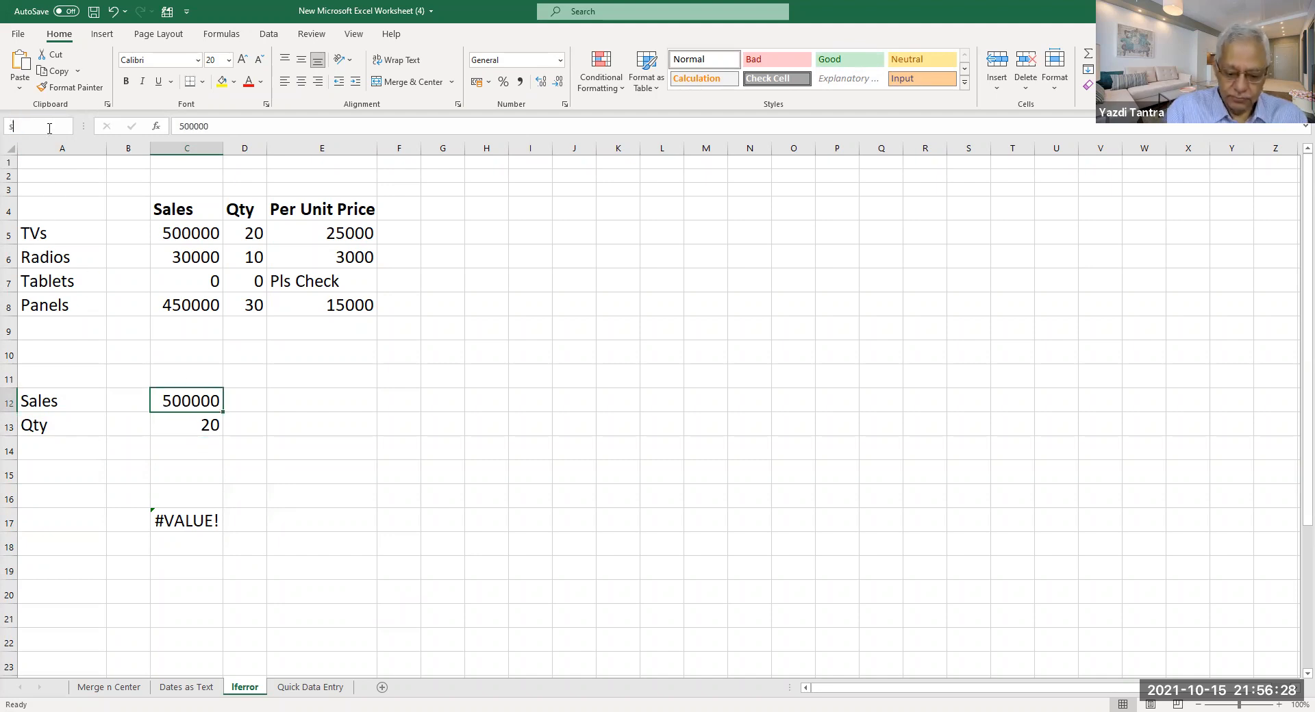
text(ales)
key(Return)
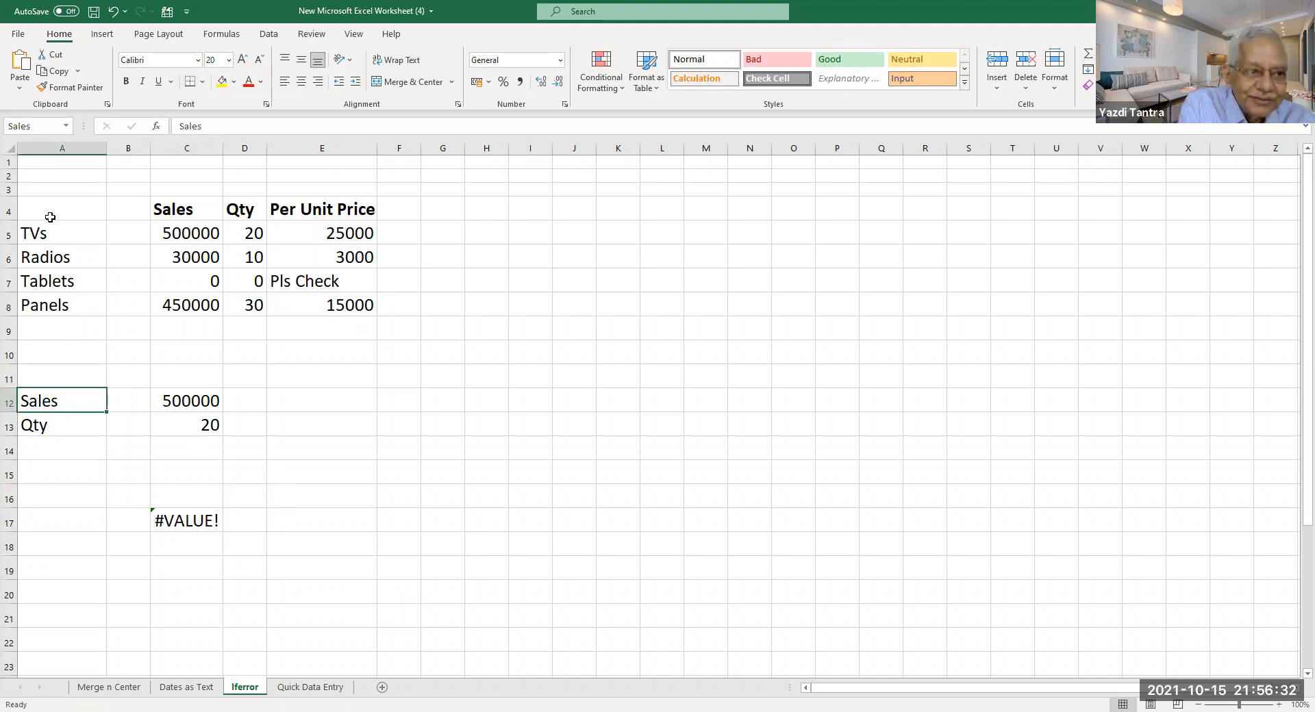
click(66, 126)
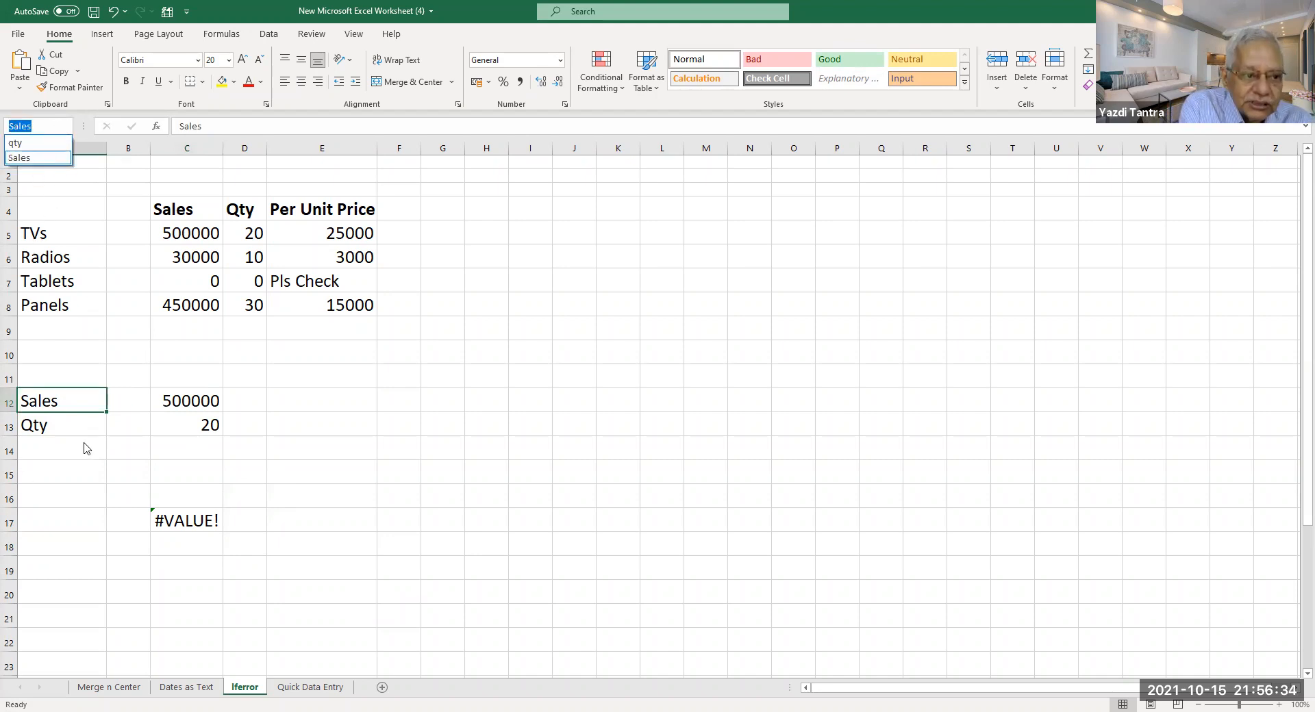
click(74, 398)
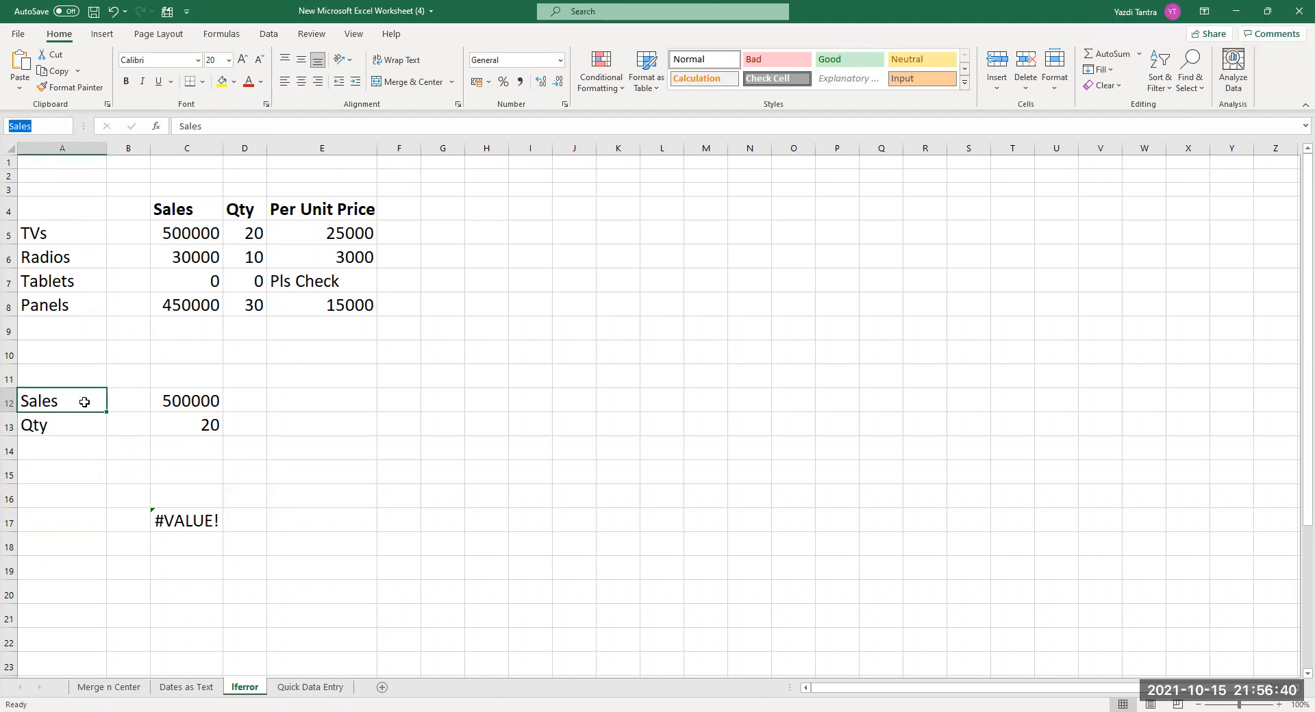
click(198, 404)
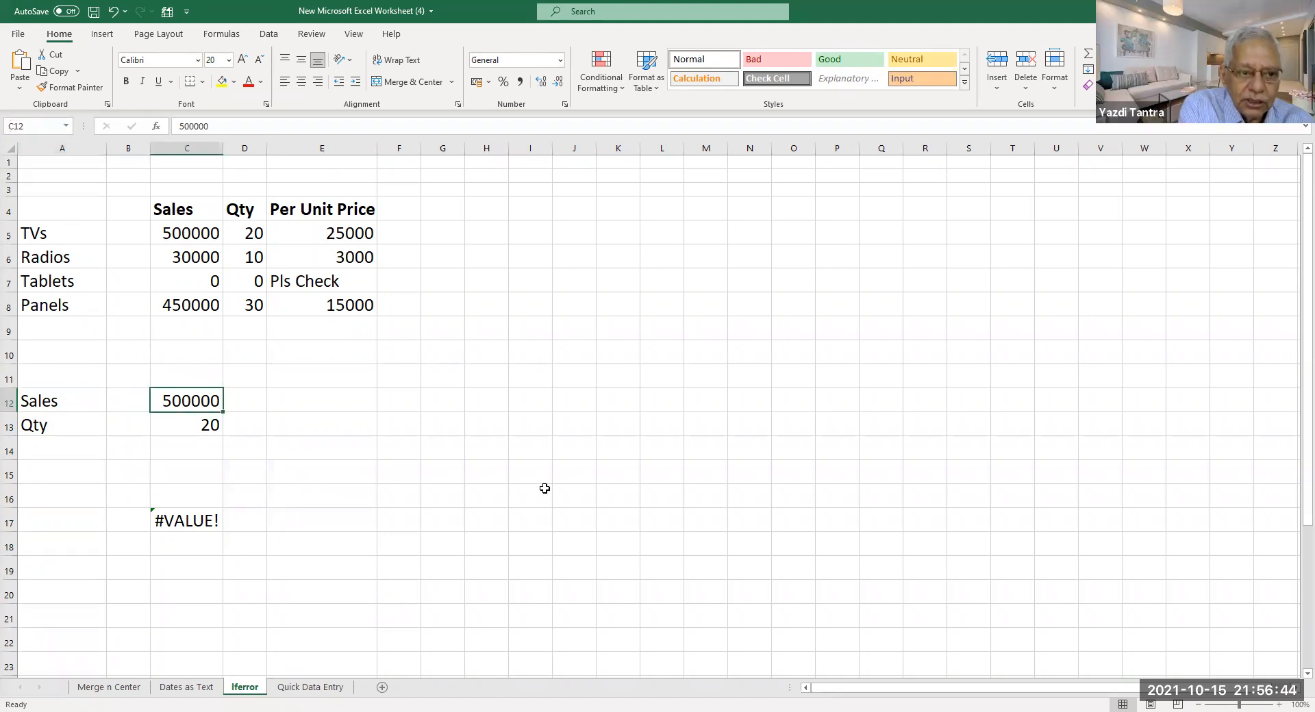
click(42, 128)
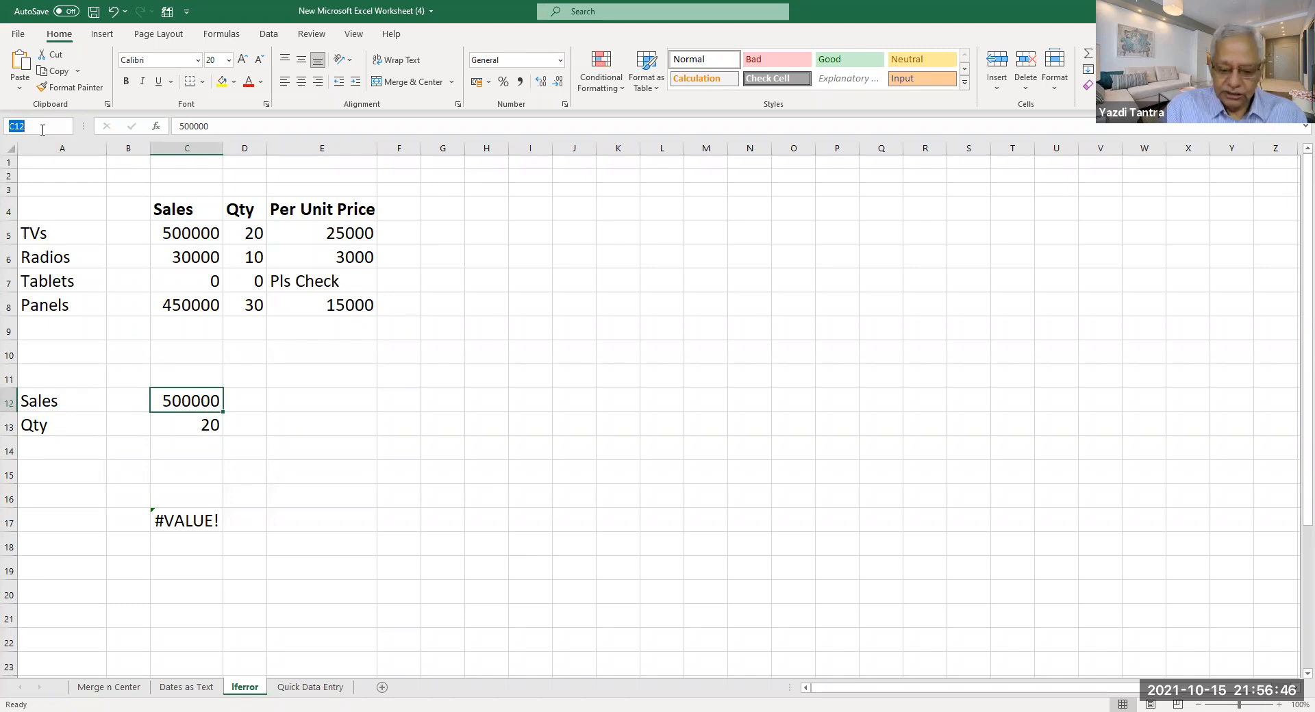
Name C12 'totsales' and C13 'totqty'.
text(totsales)
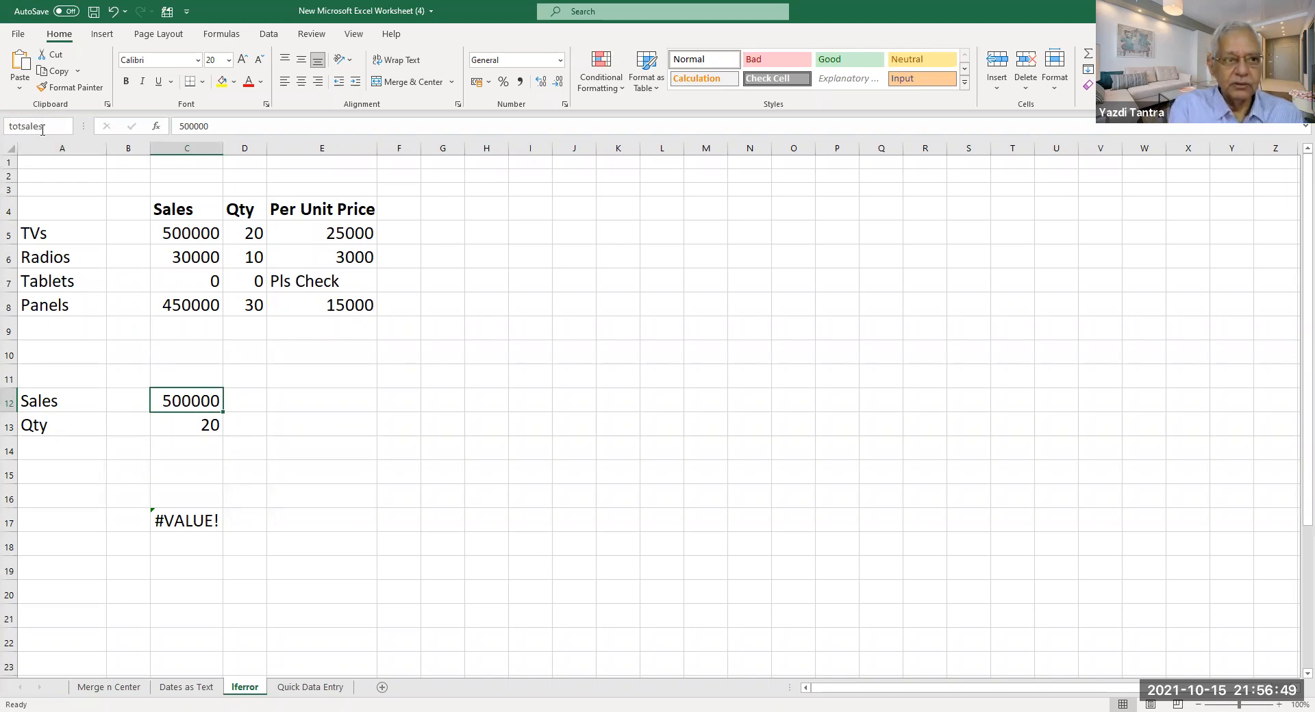
key(Return)
click(184, 430)
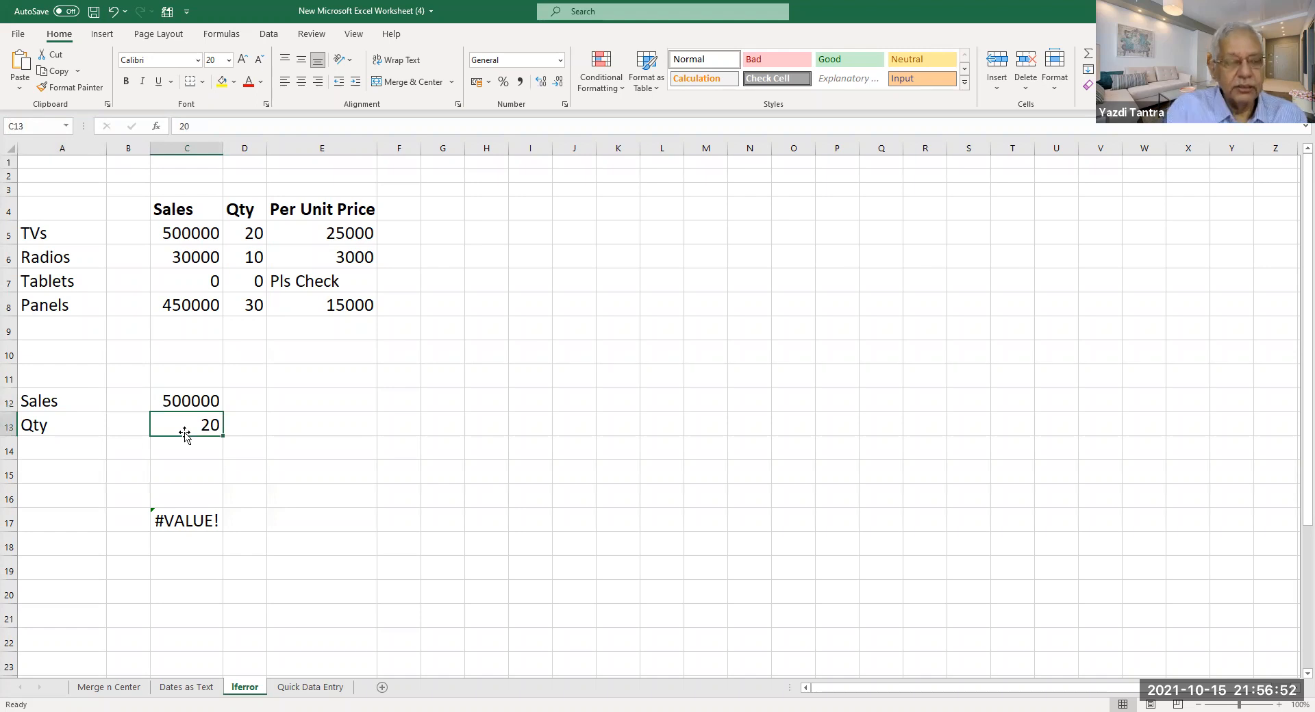
click(33, 124)
text(totqty)
key(Return)
Verify the names, reapply 'totsales' to C12, and type =totsales/totqty in C17.
click(190, 524)
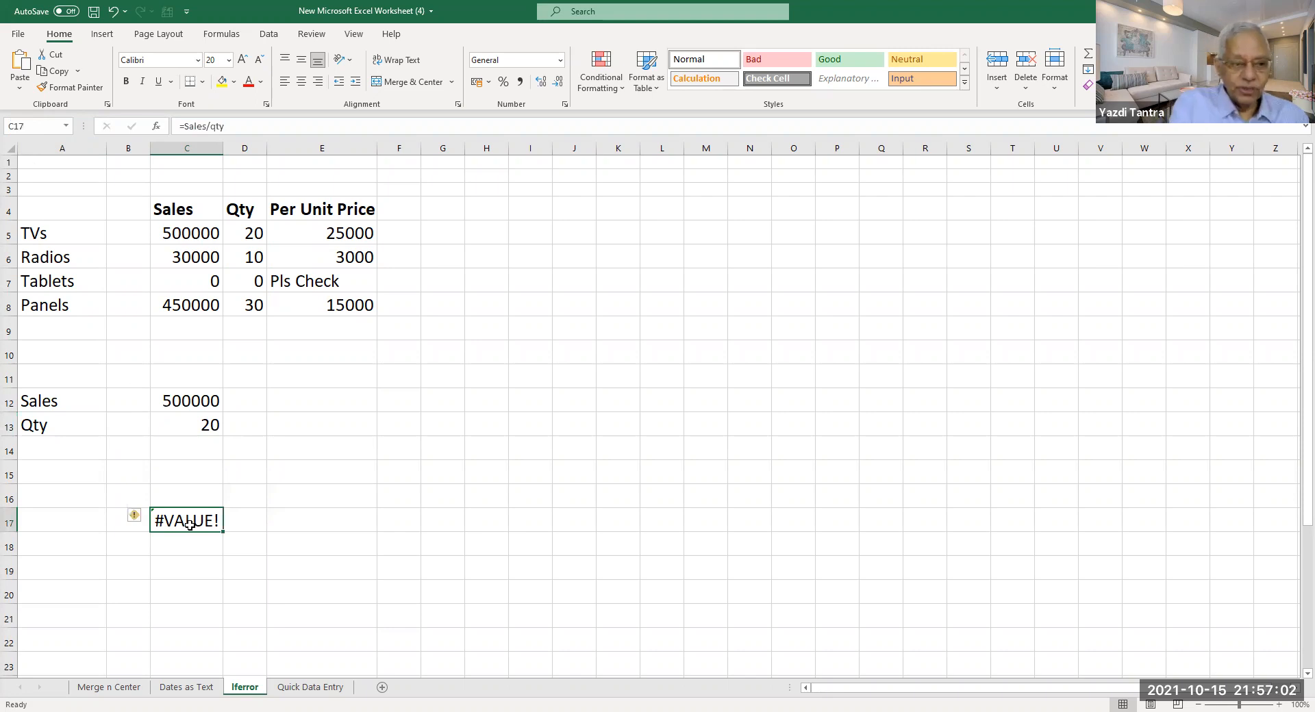
click(193, 401)
click(195, 420)
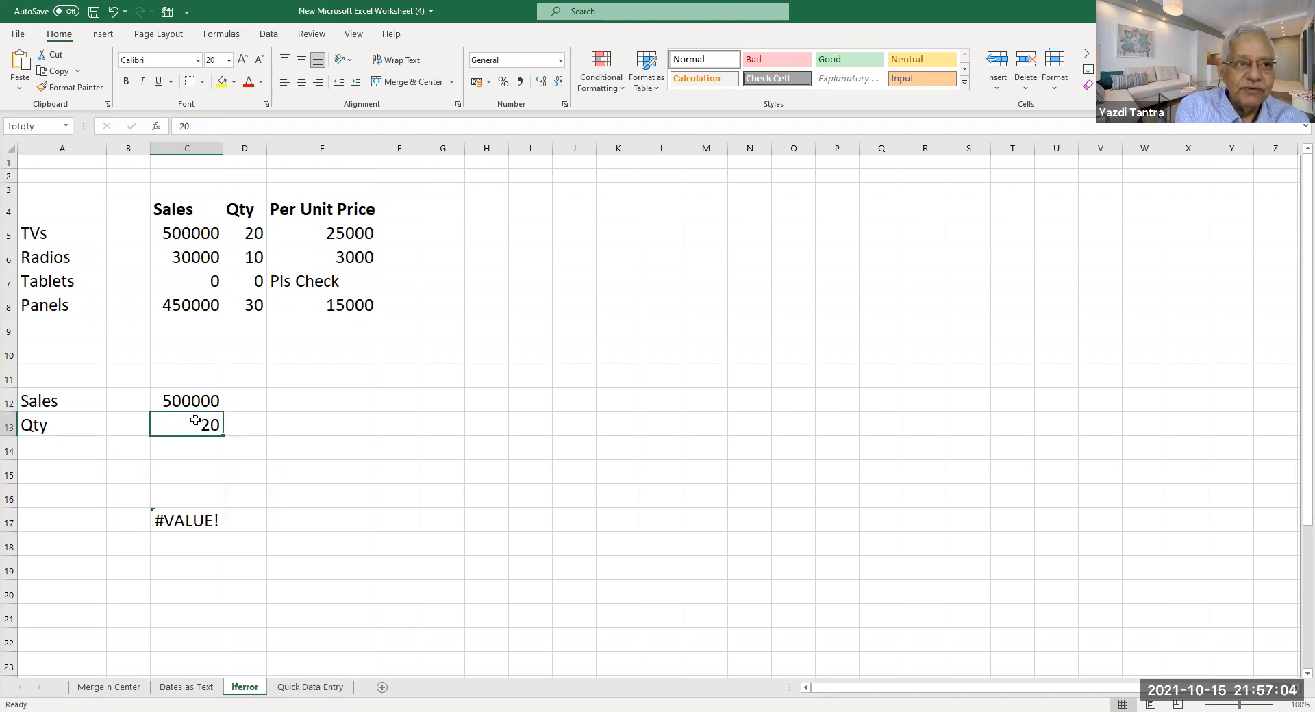
click(189, 405)
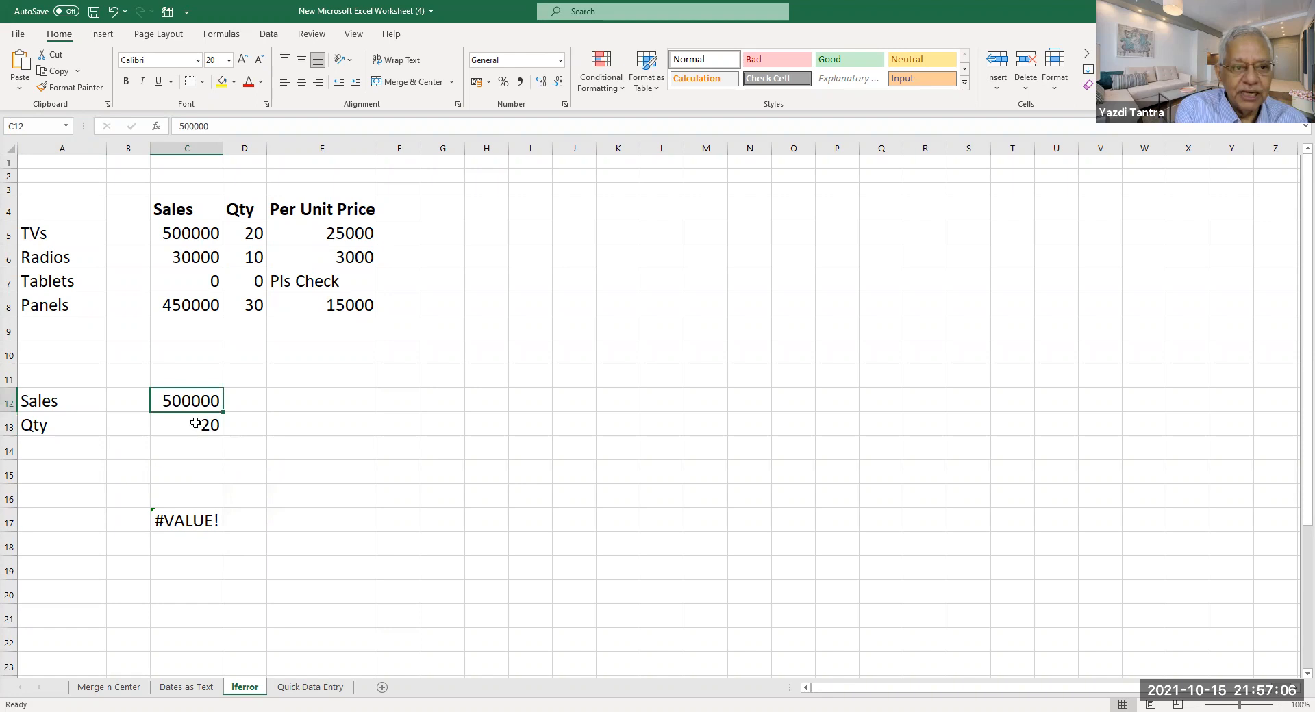
click(43, 123)
text(totsales)
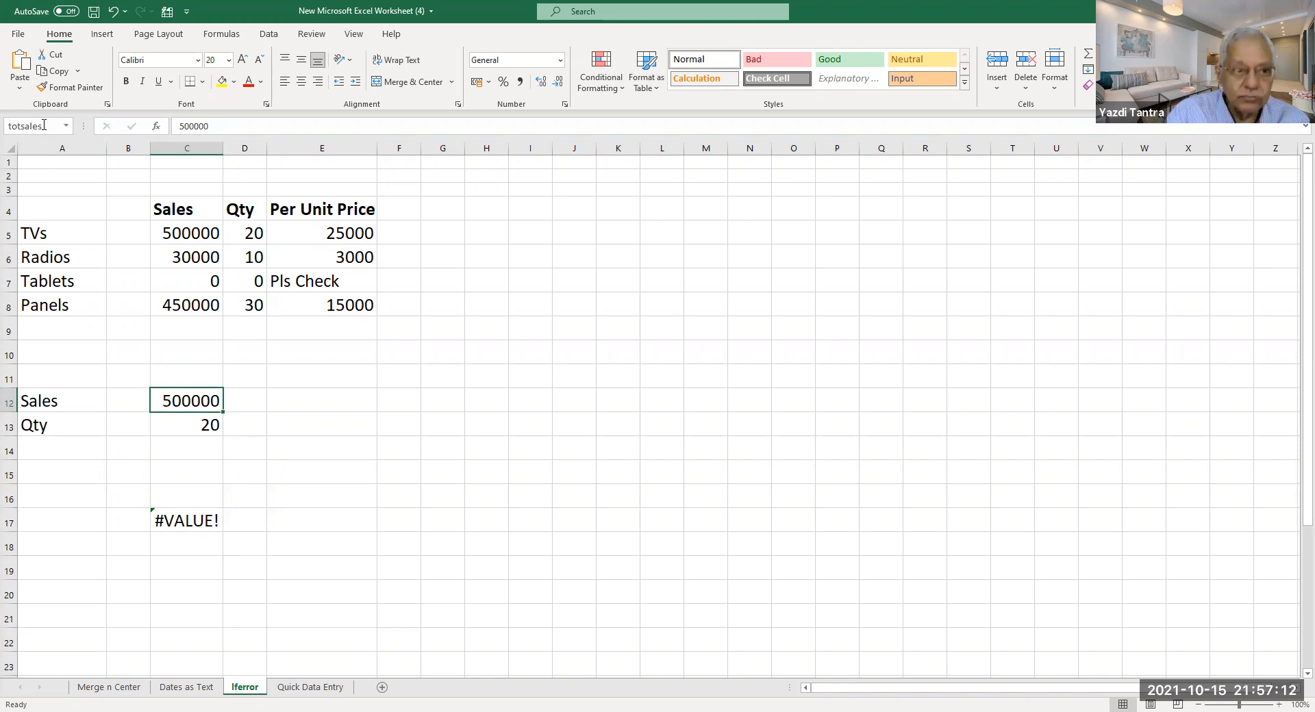
key(Return)
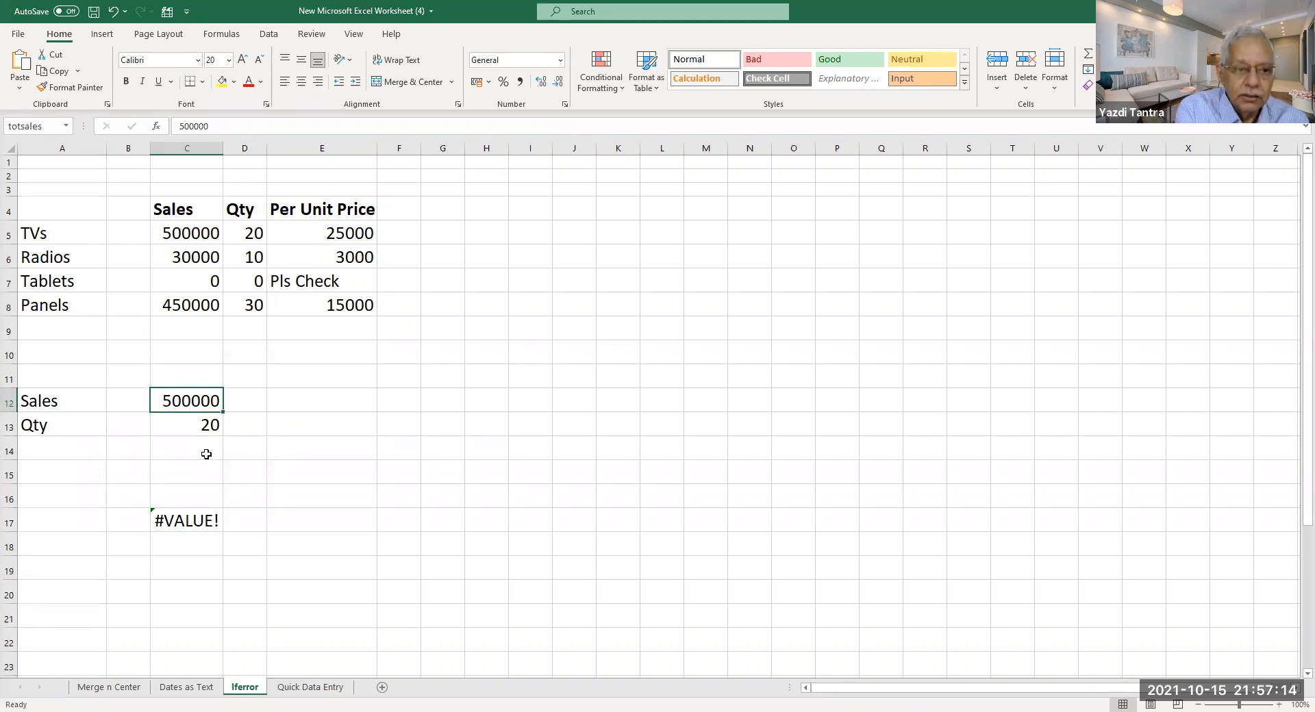
click(179, 428)
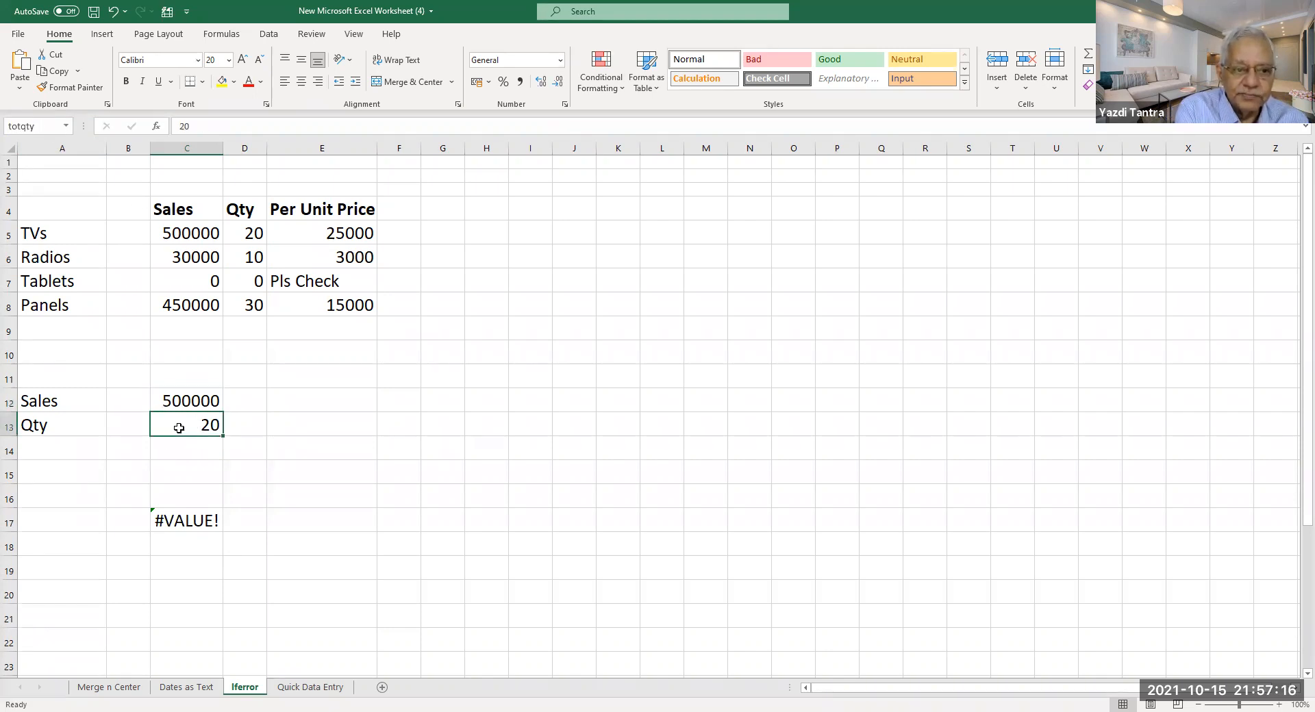
click(192, 521)
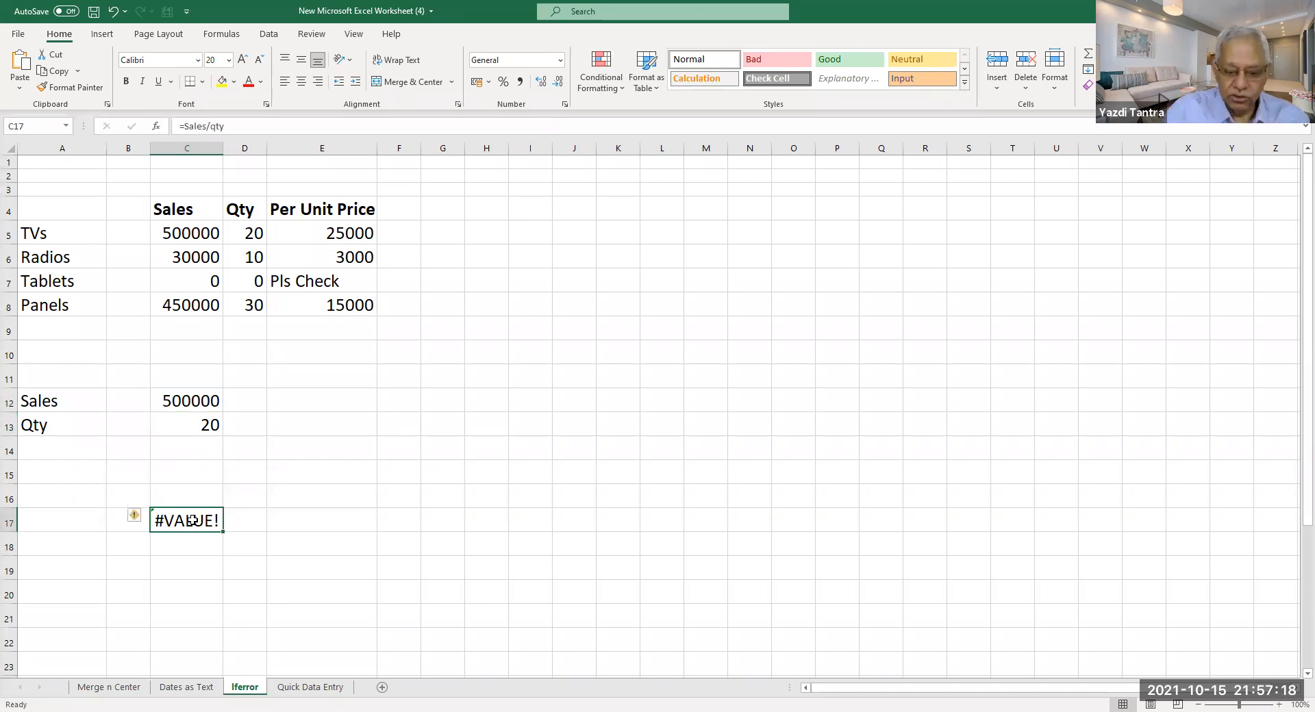
text(=)
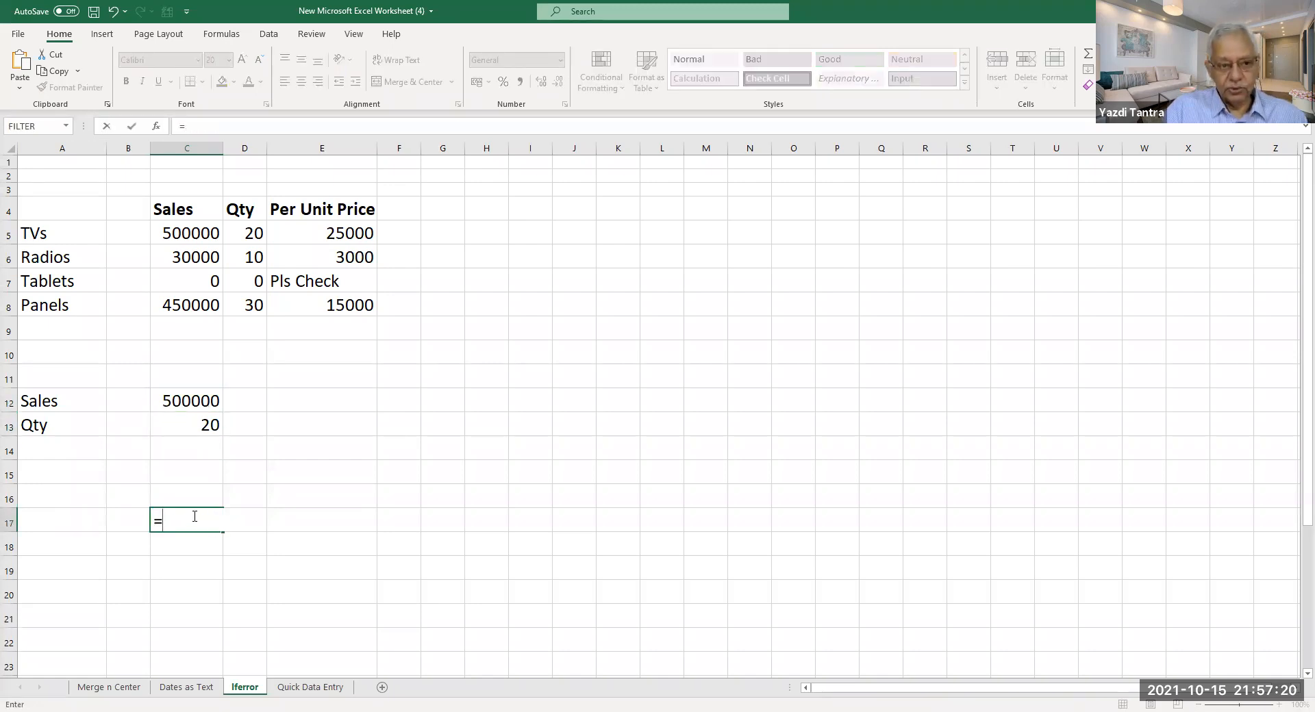
text(totsal)
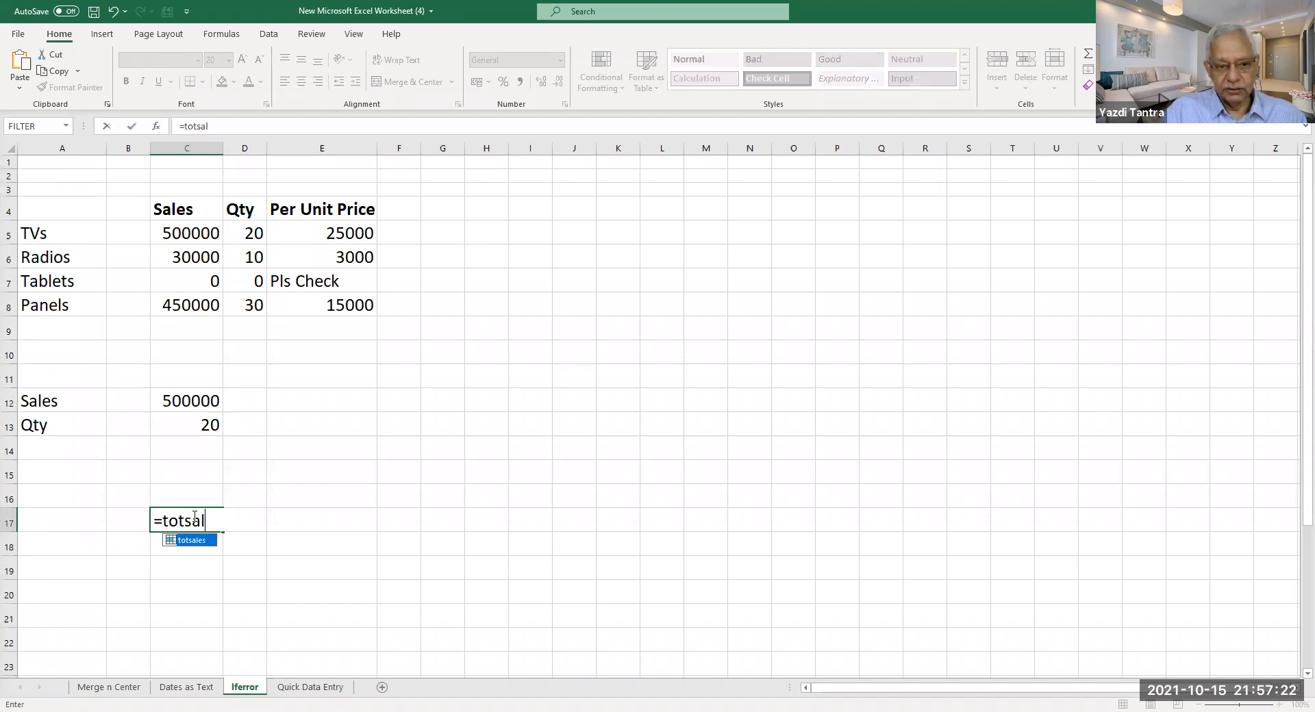
text(es/)
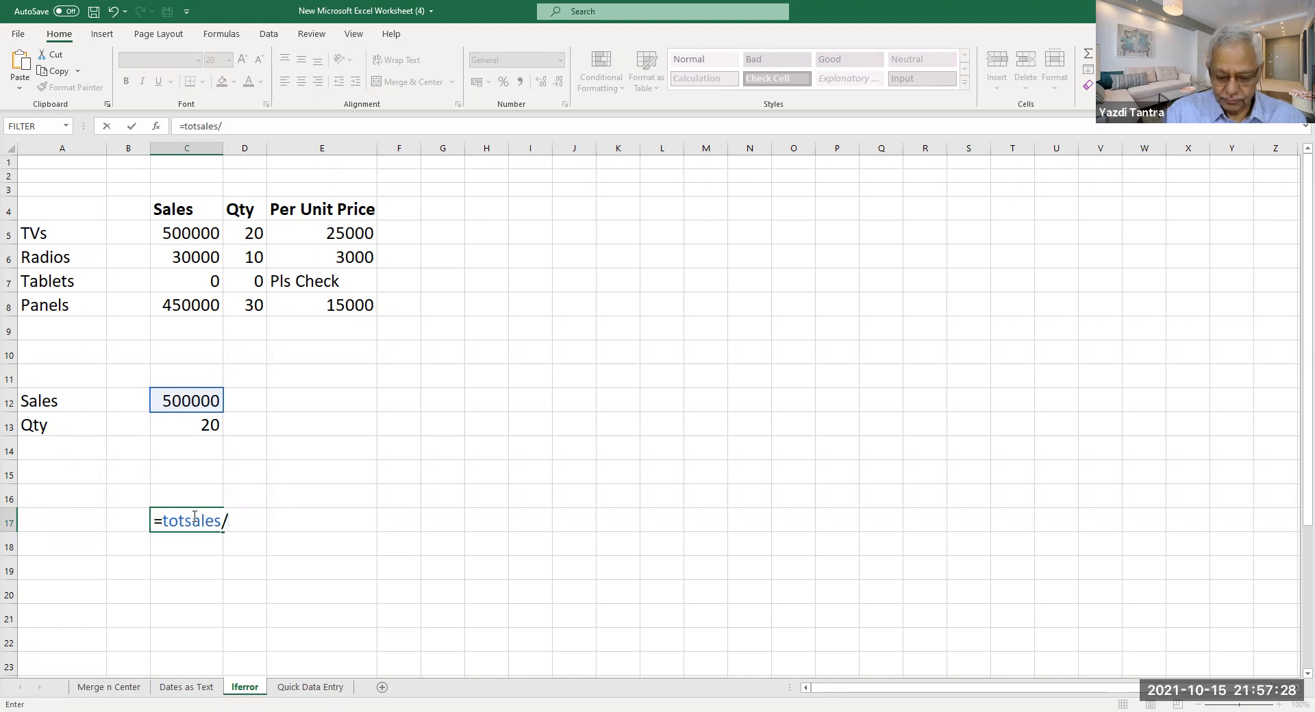
text(totqty)
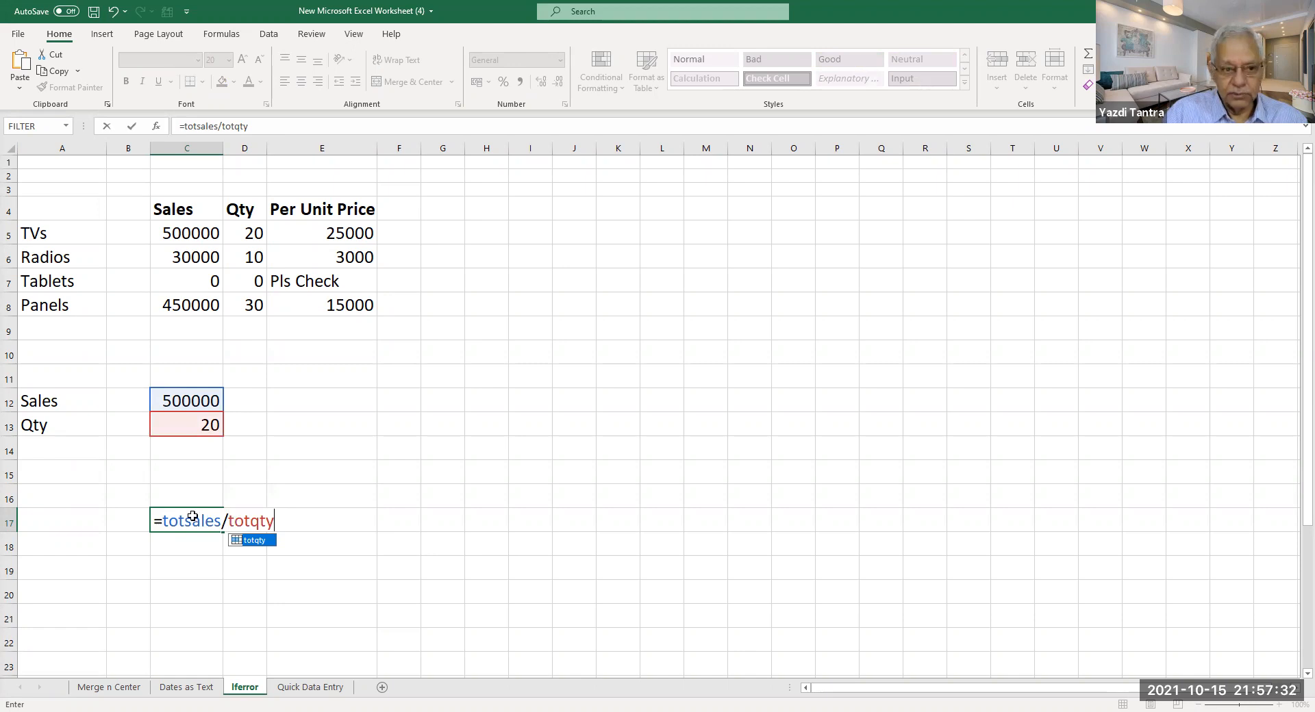
Enter =totsales/totqty in C17 to show 25000, then check cell C12.
key(Return)
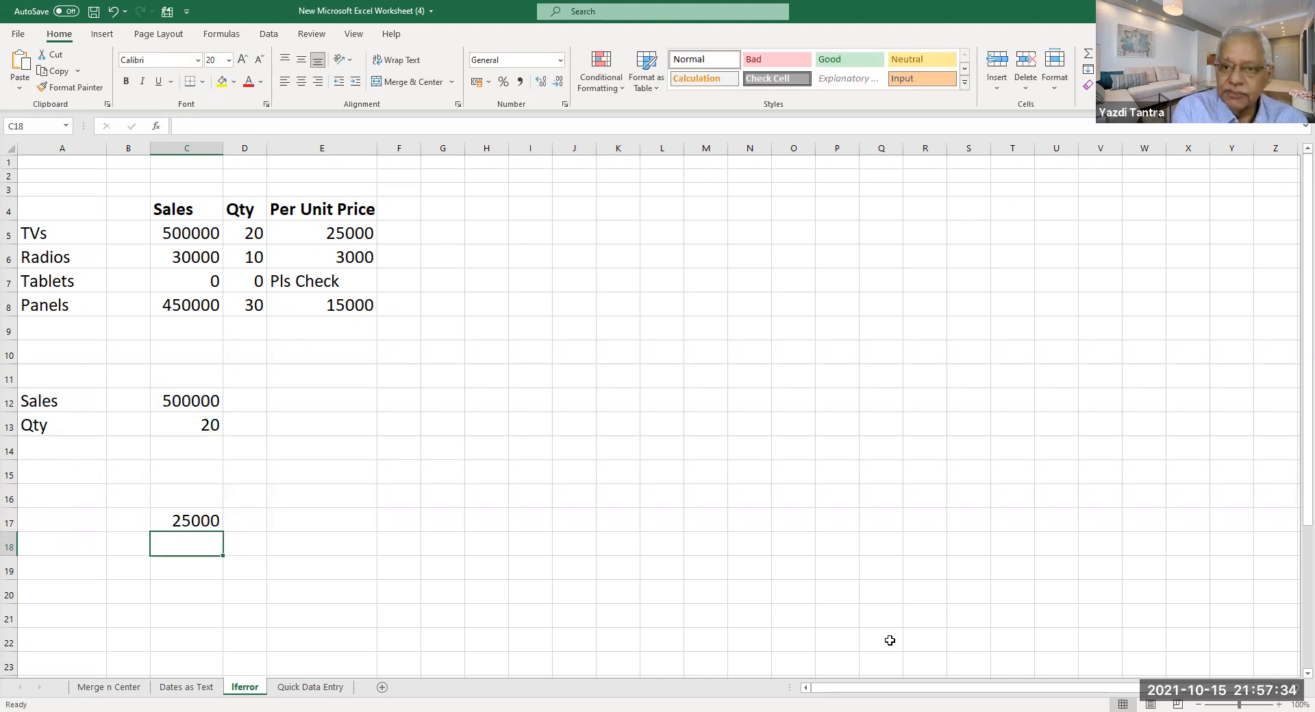
click(194, 402)
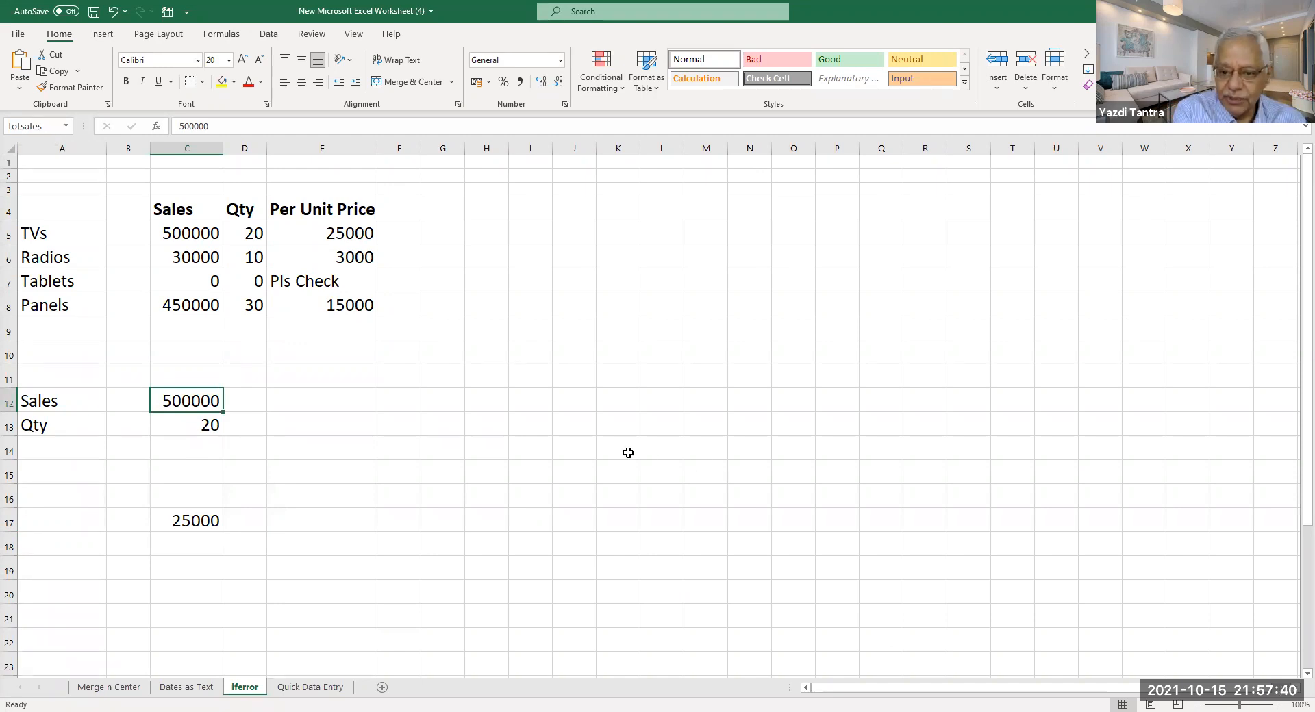
scroll(617, 452, down, 8)
scroll(325, 435, down, 6)
click(202, 311)
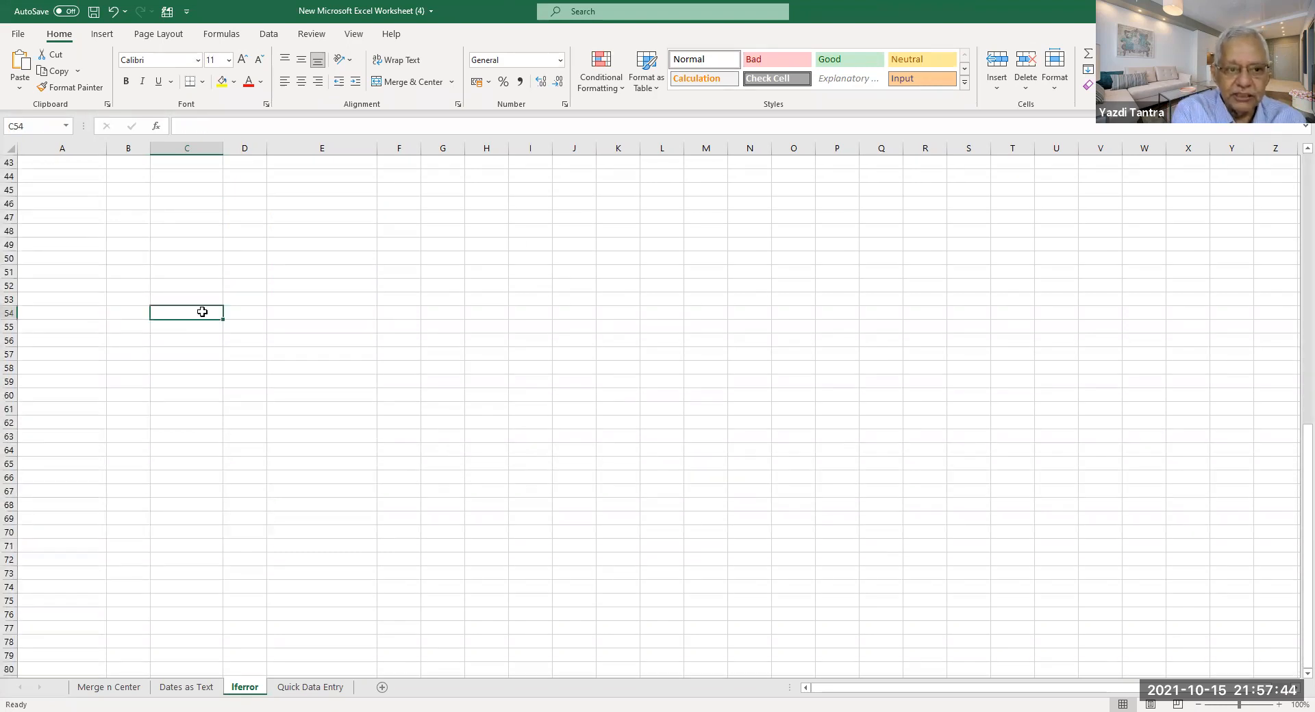
text(=)
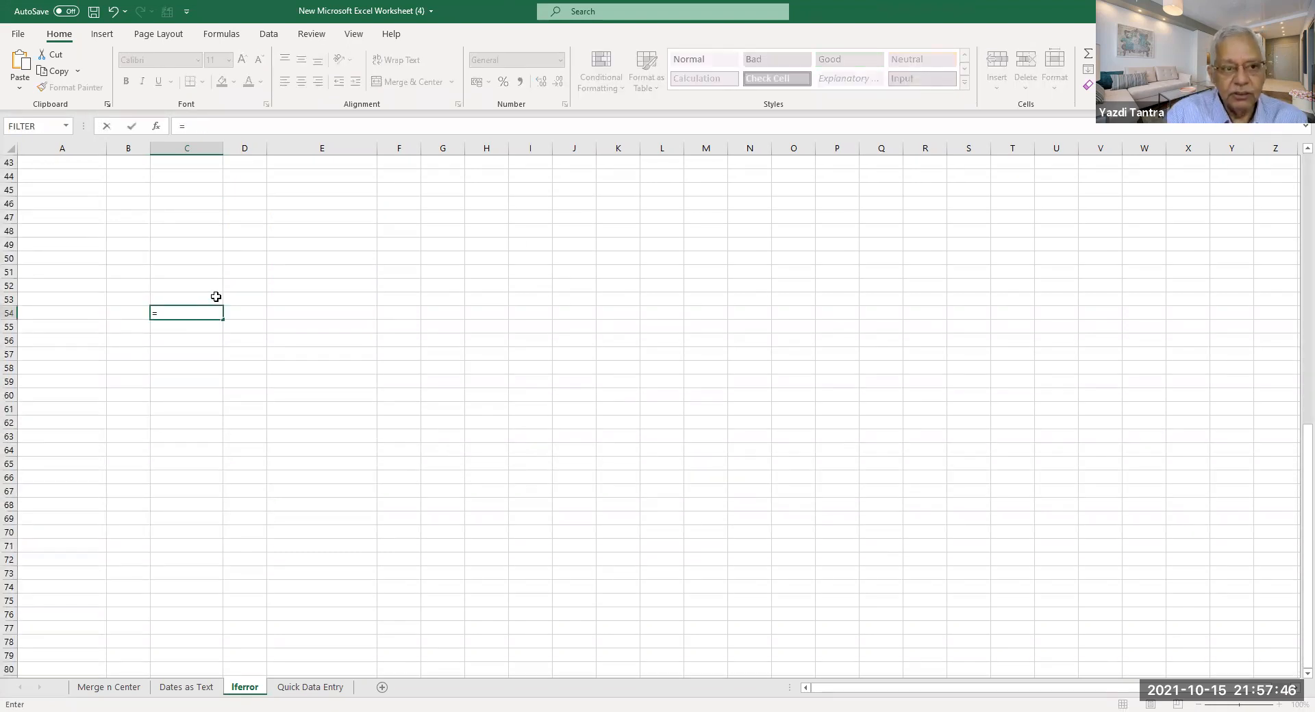
text(totsales)
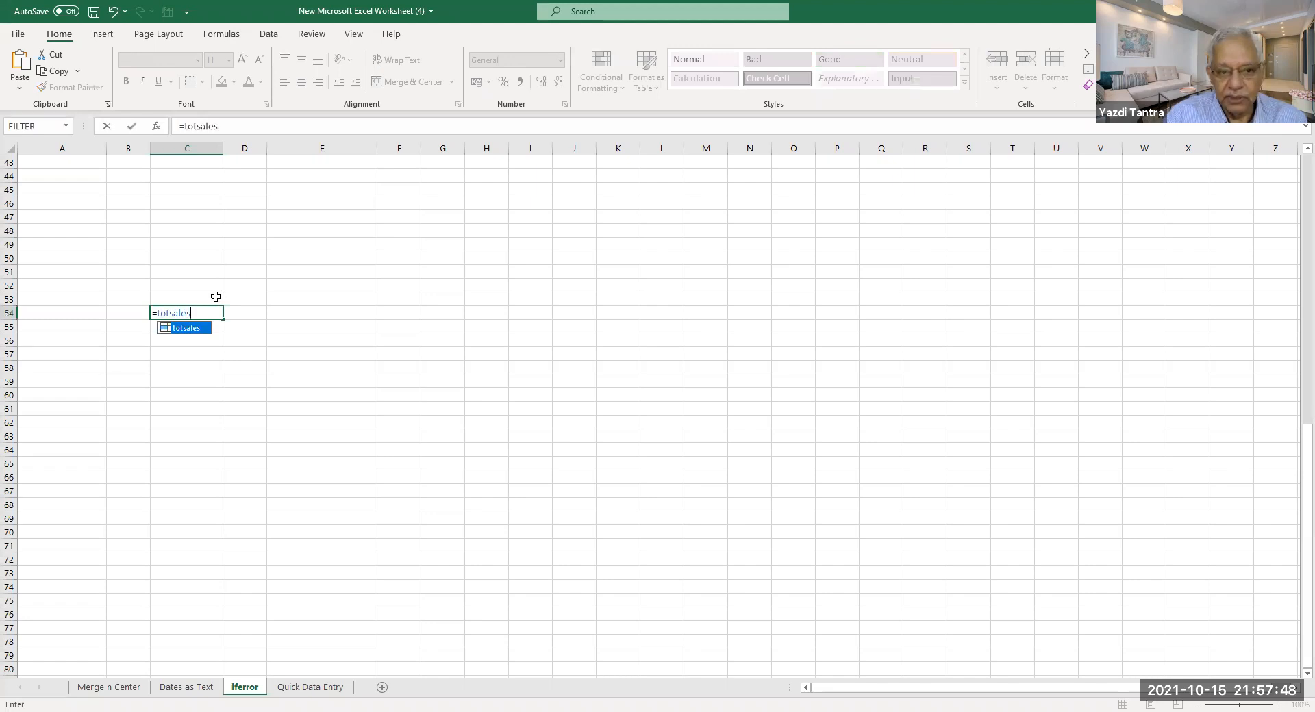
key(Return)
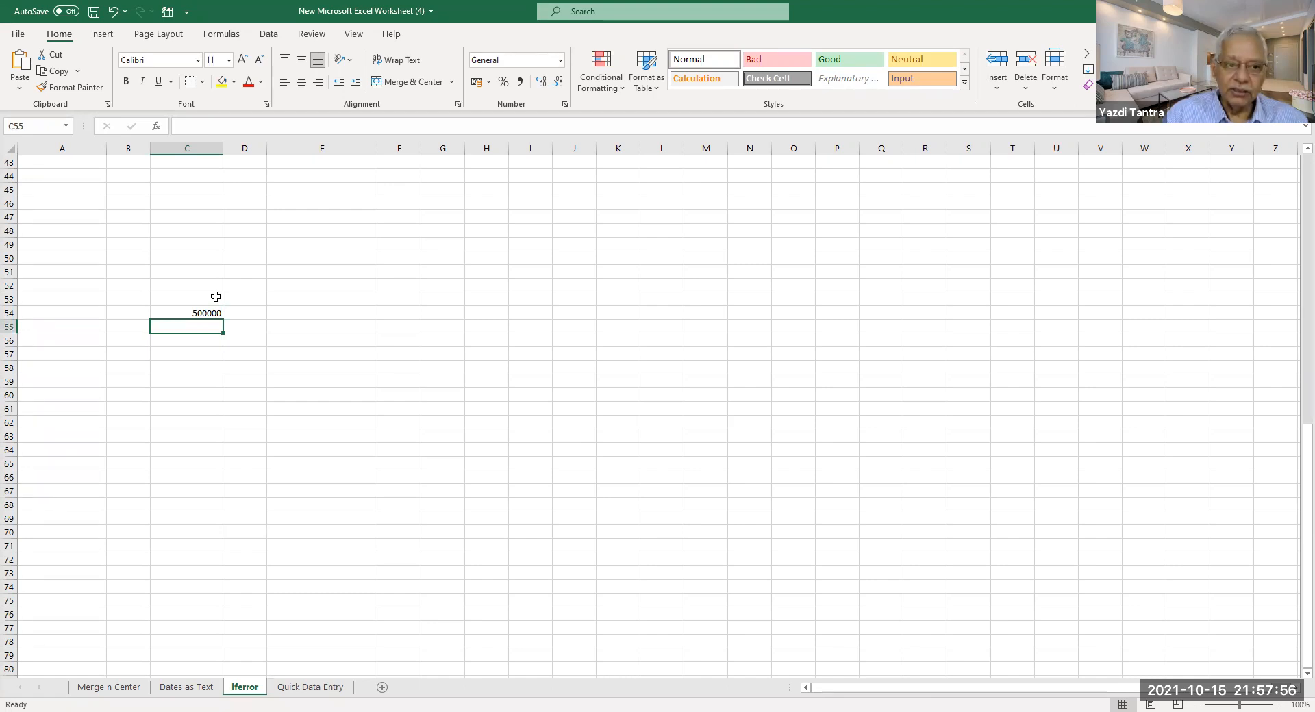
key(Up)
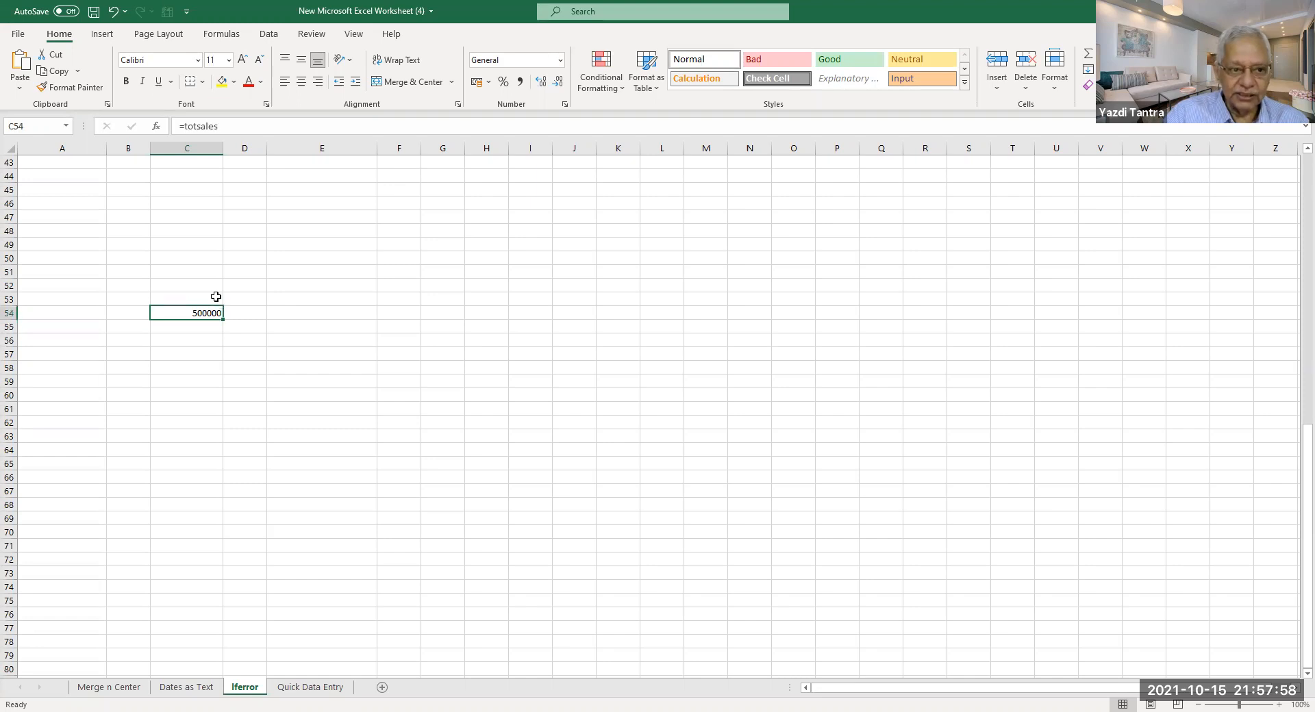
scroll(308, 273, up, 14)
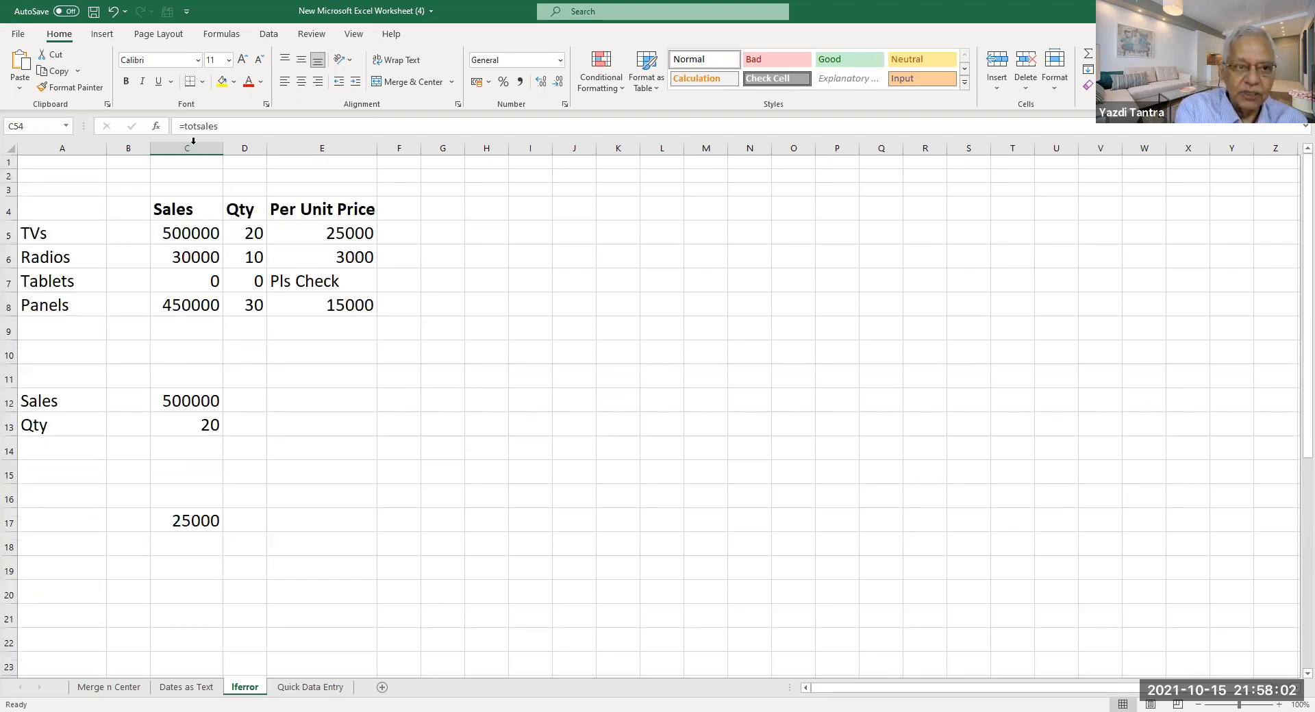
scroll(355, 366, down, 11)
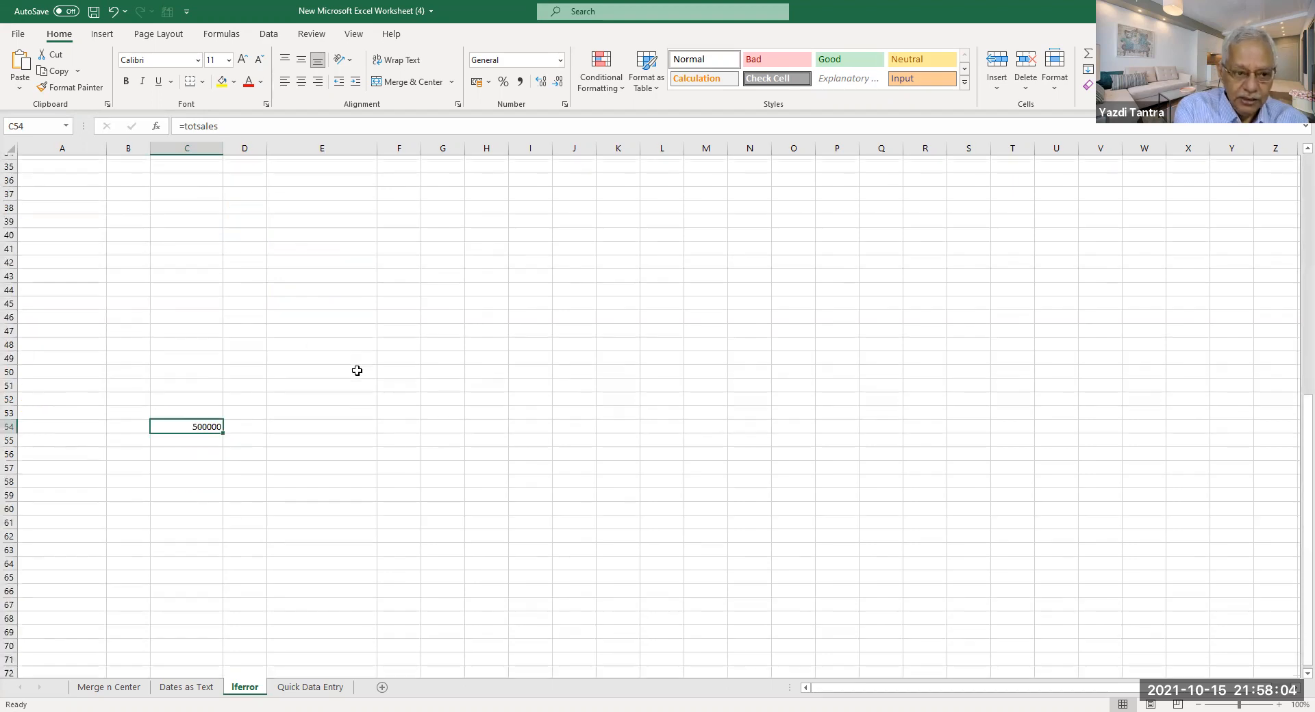
click(263, 437)
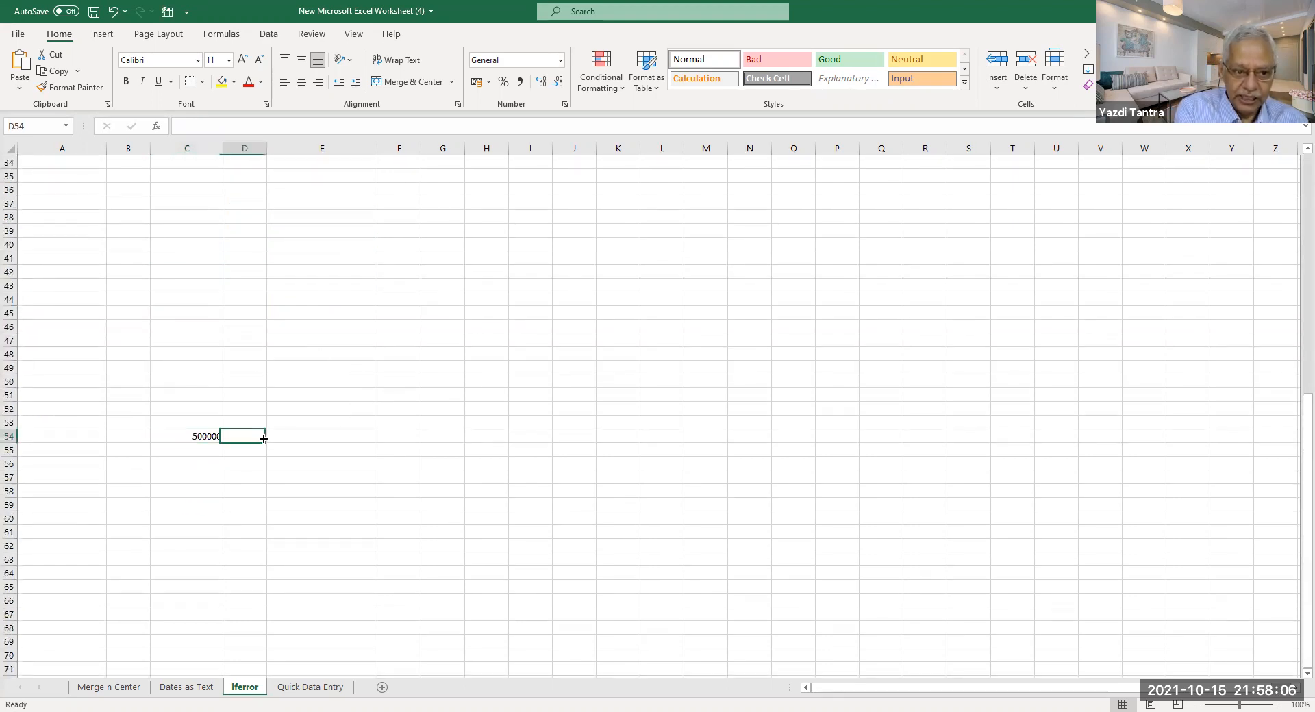
text(=)
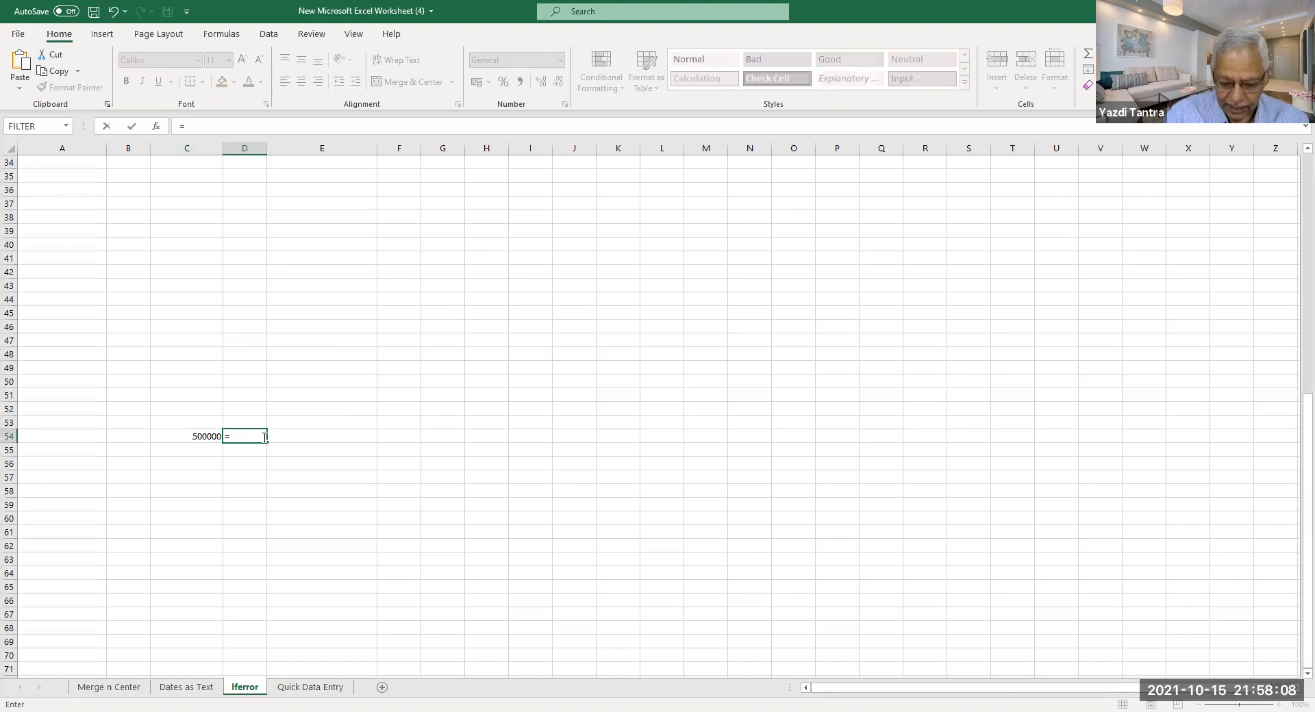
text(c54)
key(Return)
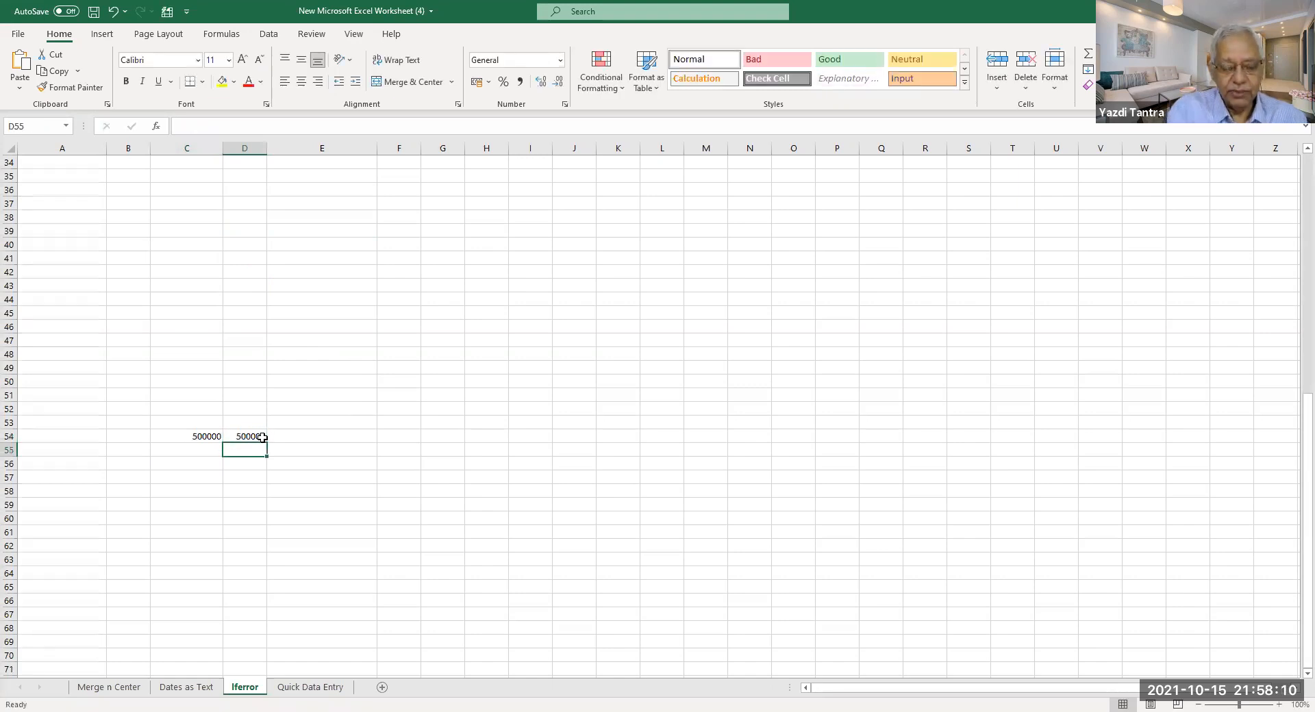
click(193, 437)
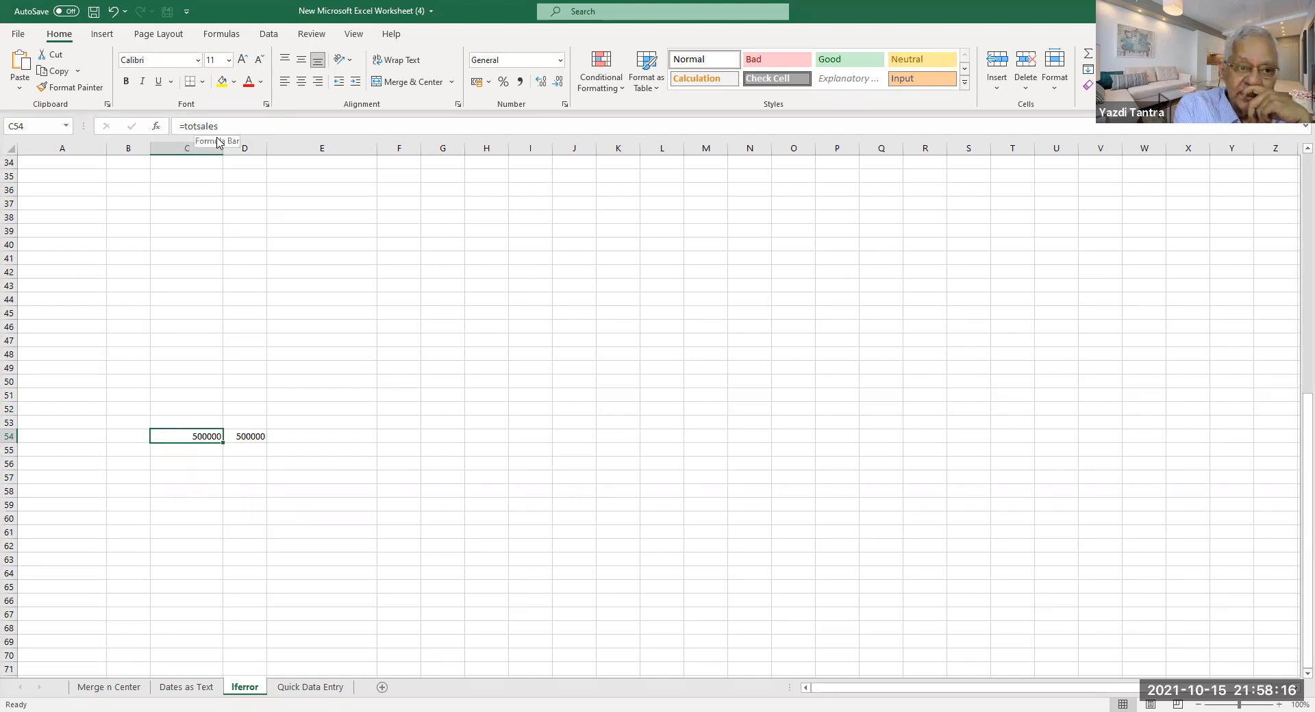
drag(194, 436, 253, 443)
key(Delete)
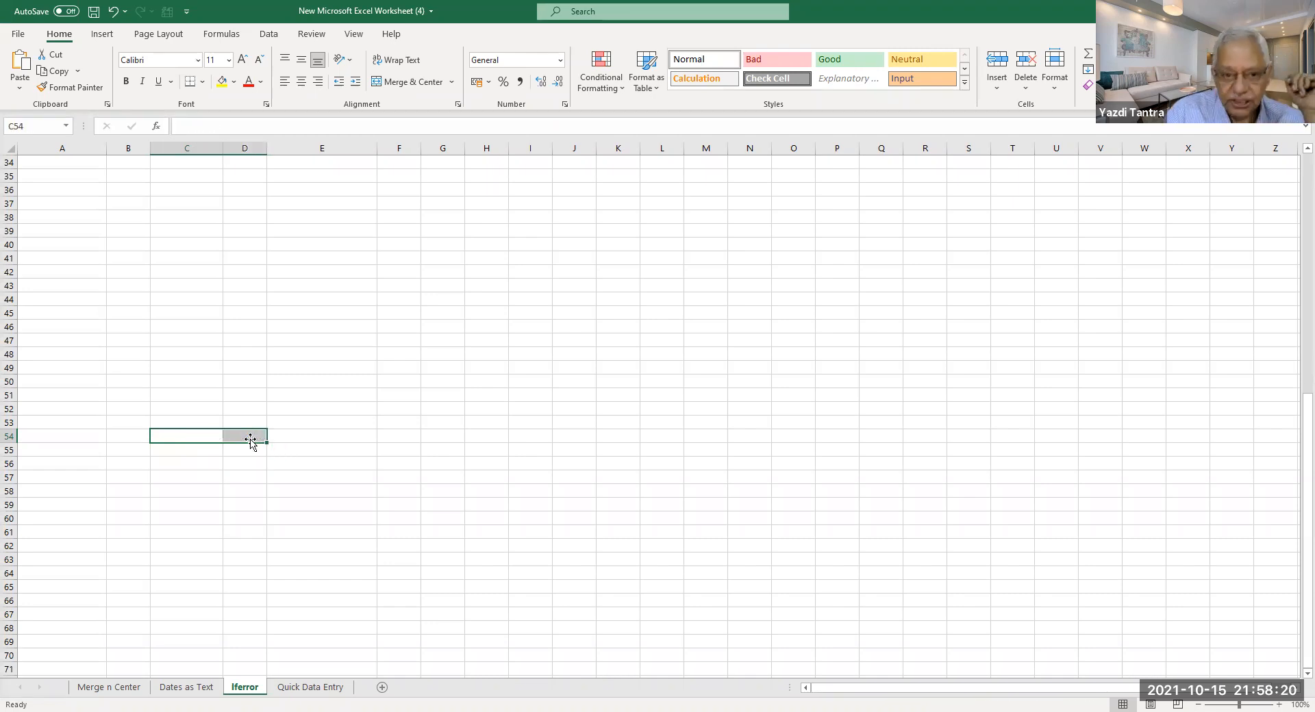
scroll(190, 376, up, 11)
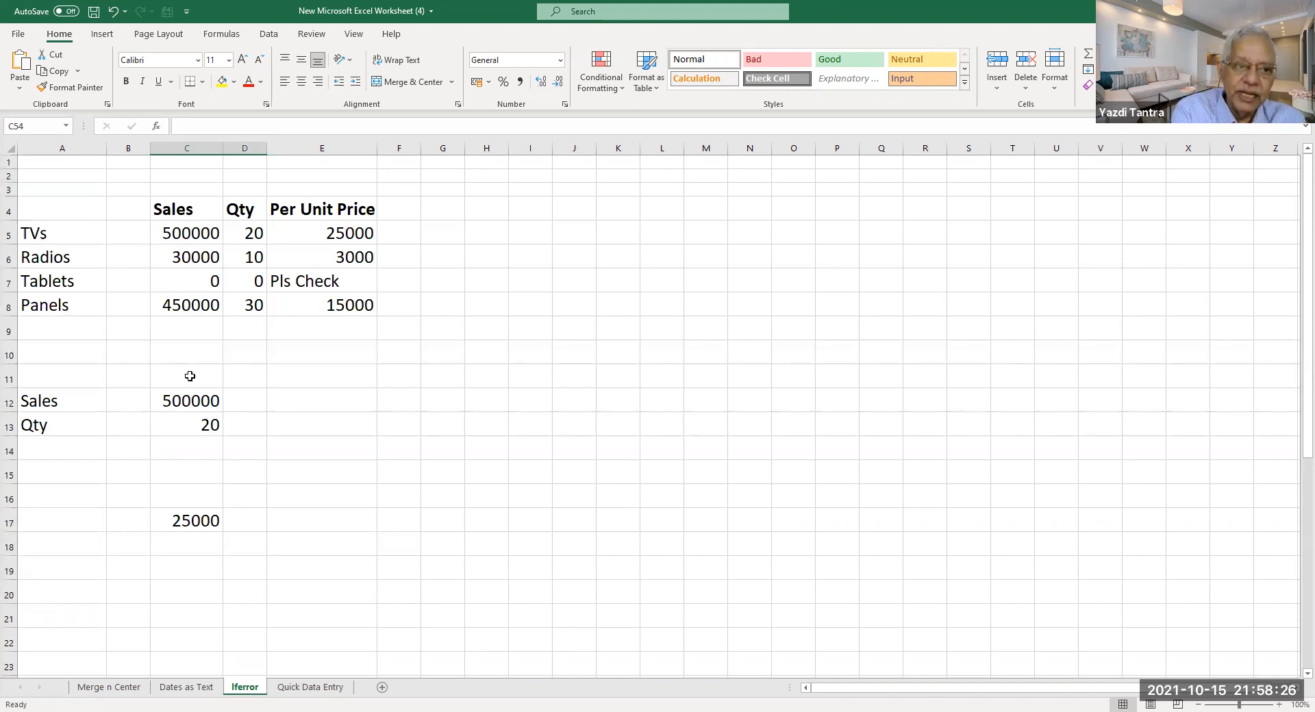
drag(169, 233, 176, 302)
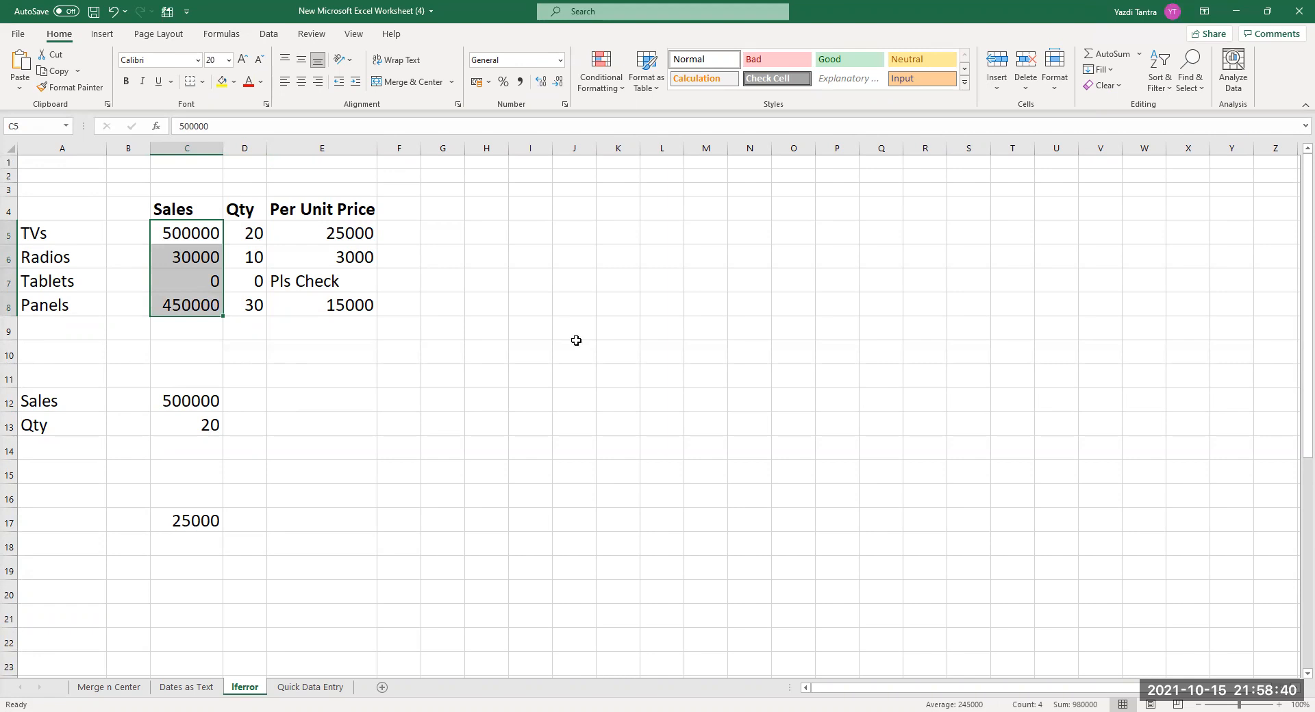
click(547, 474)
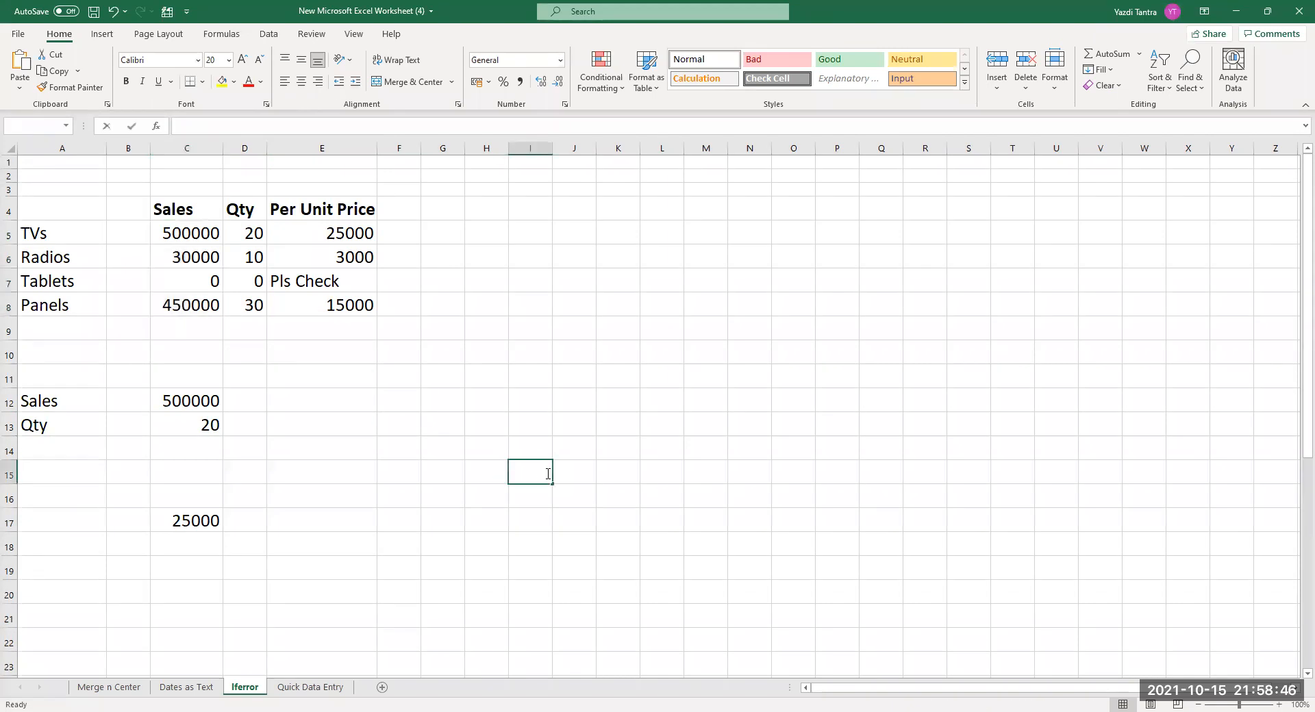
double_click(548, 474)
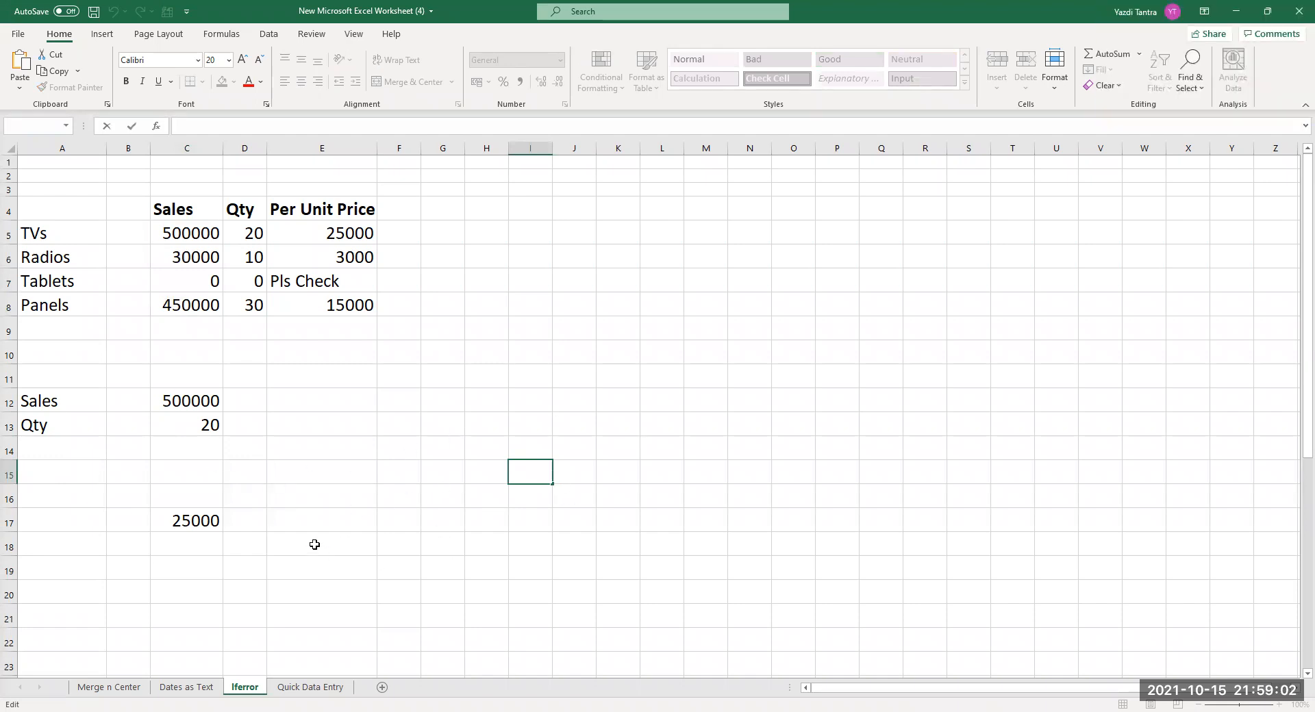
Check the IFERROR formula in E5, then switch to the Quick Data Entry sheet.
click(345, 237)
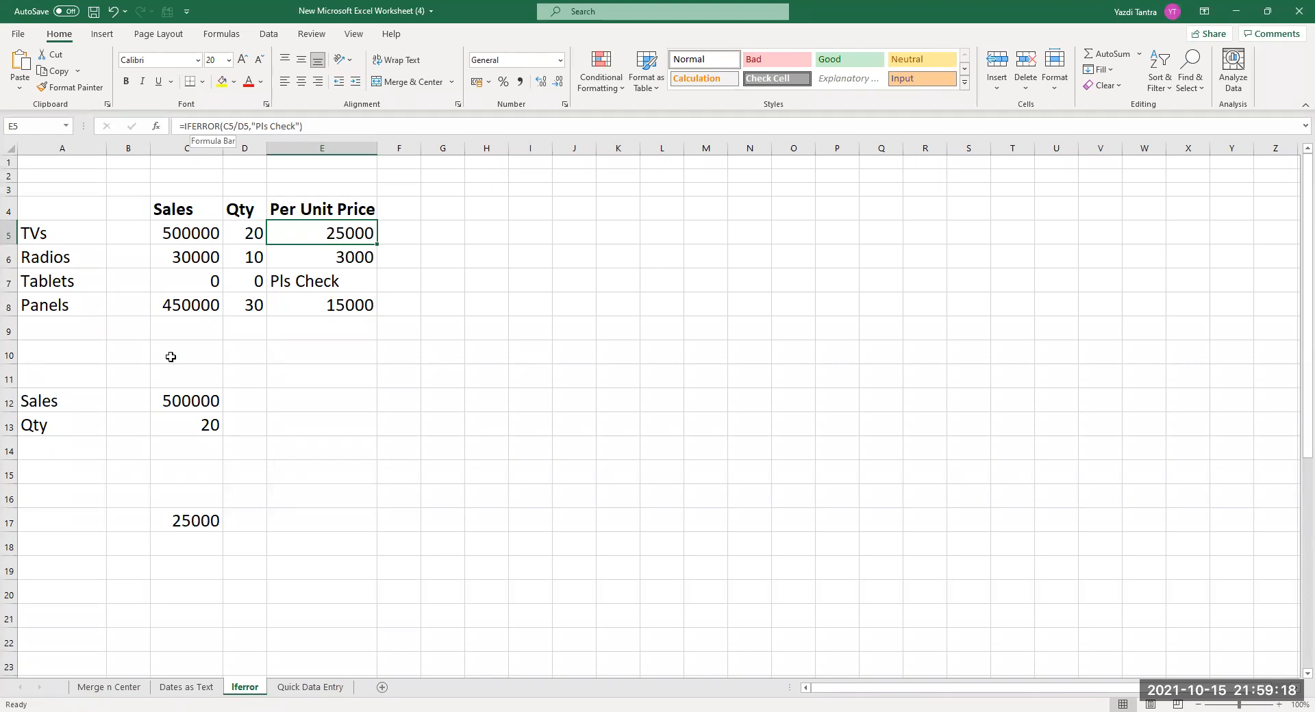
click(308, 689)
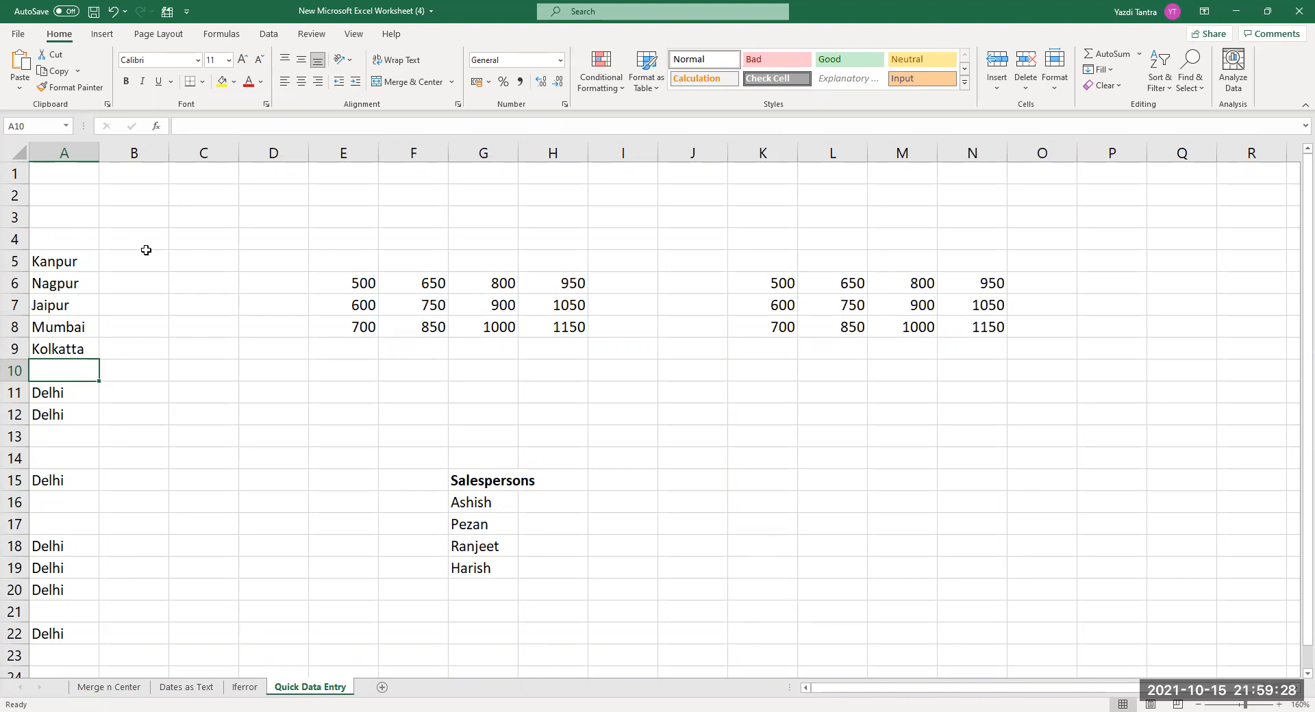
click(42, 283)
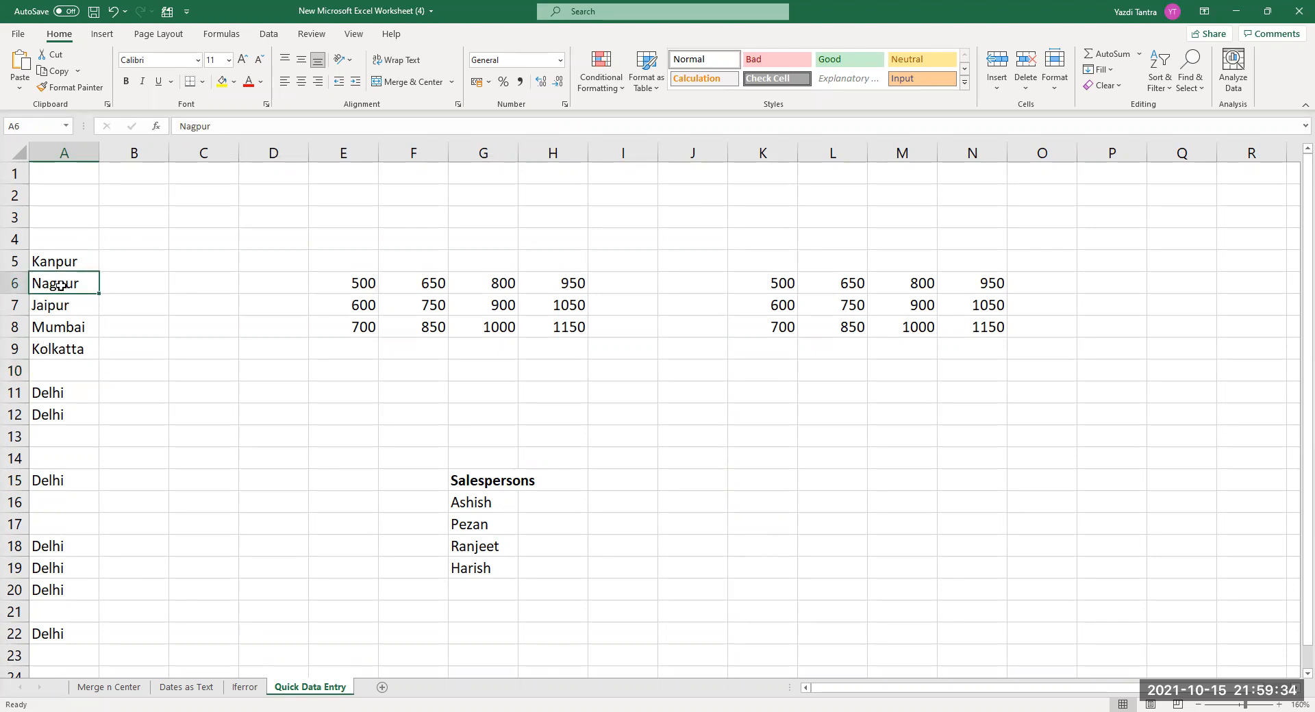
drag(43, 390, 47, 635)
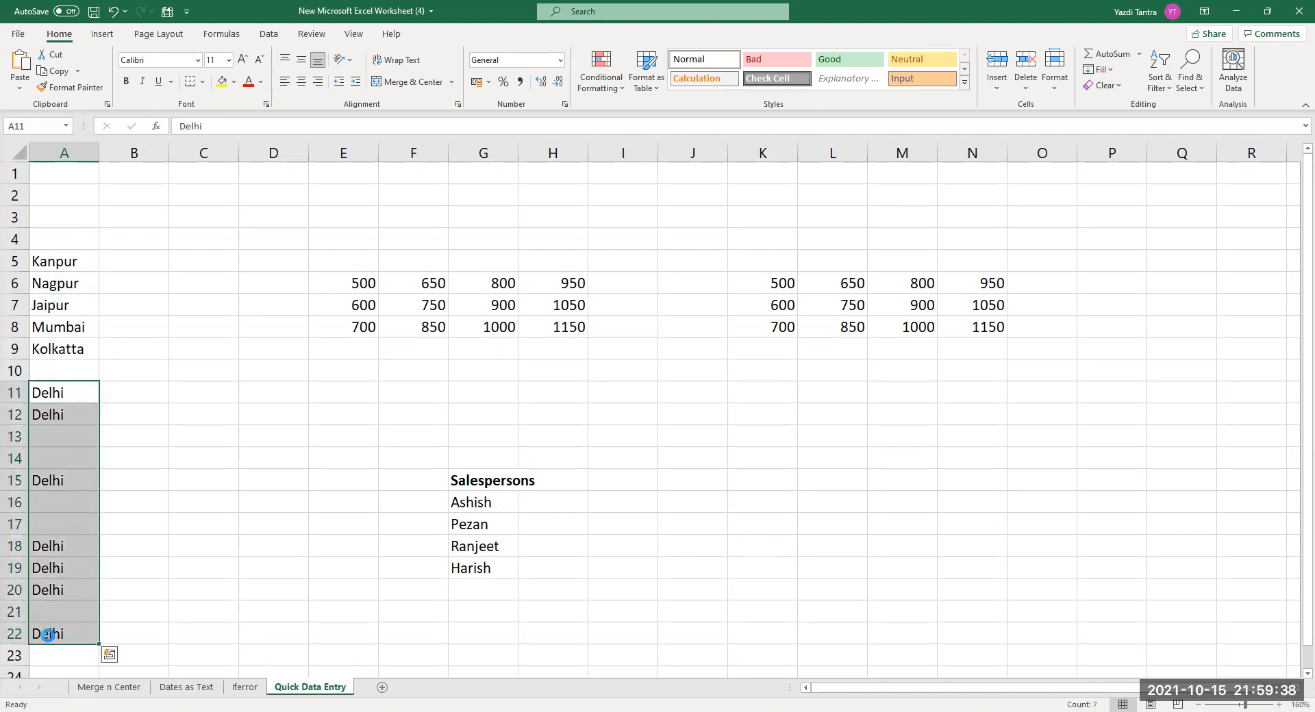
key(Delete)
click(45, 386)
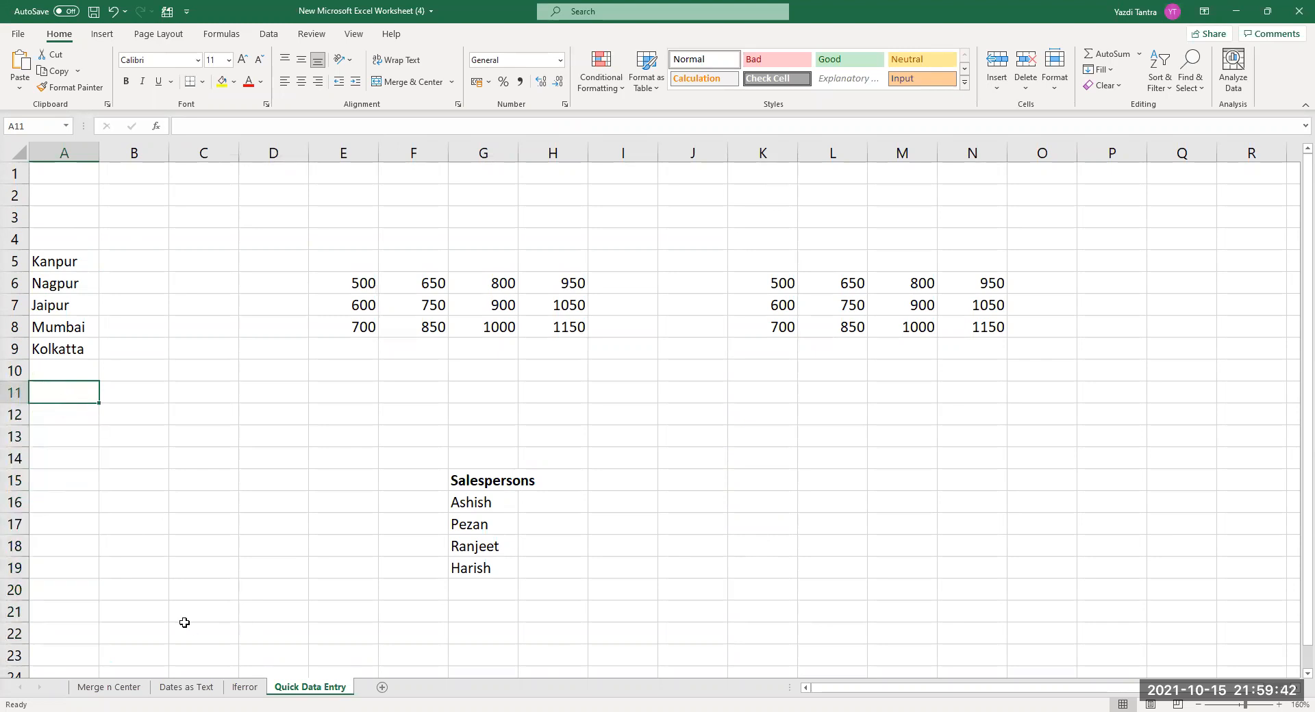
ctrl+click(59, 438)
ctrl+click(61, 548)
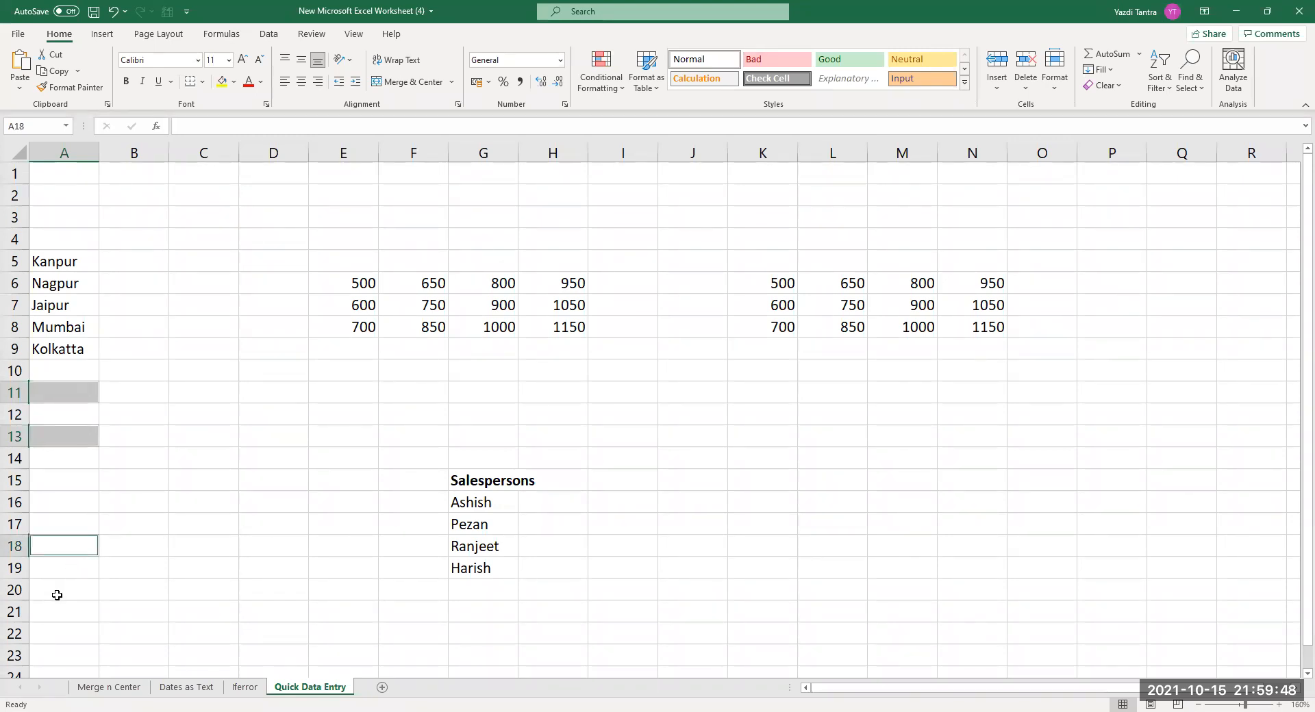
ctrl+click(57, 595)
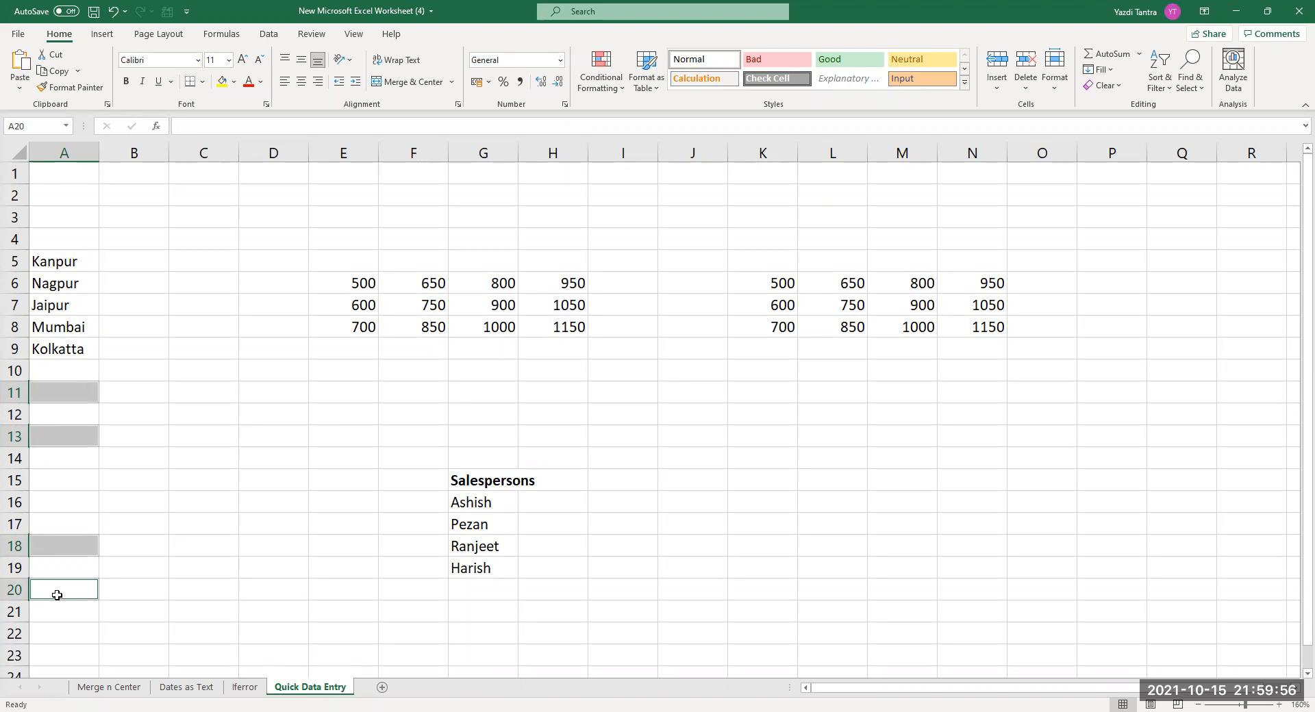
text(D)
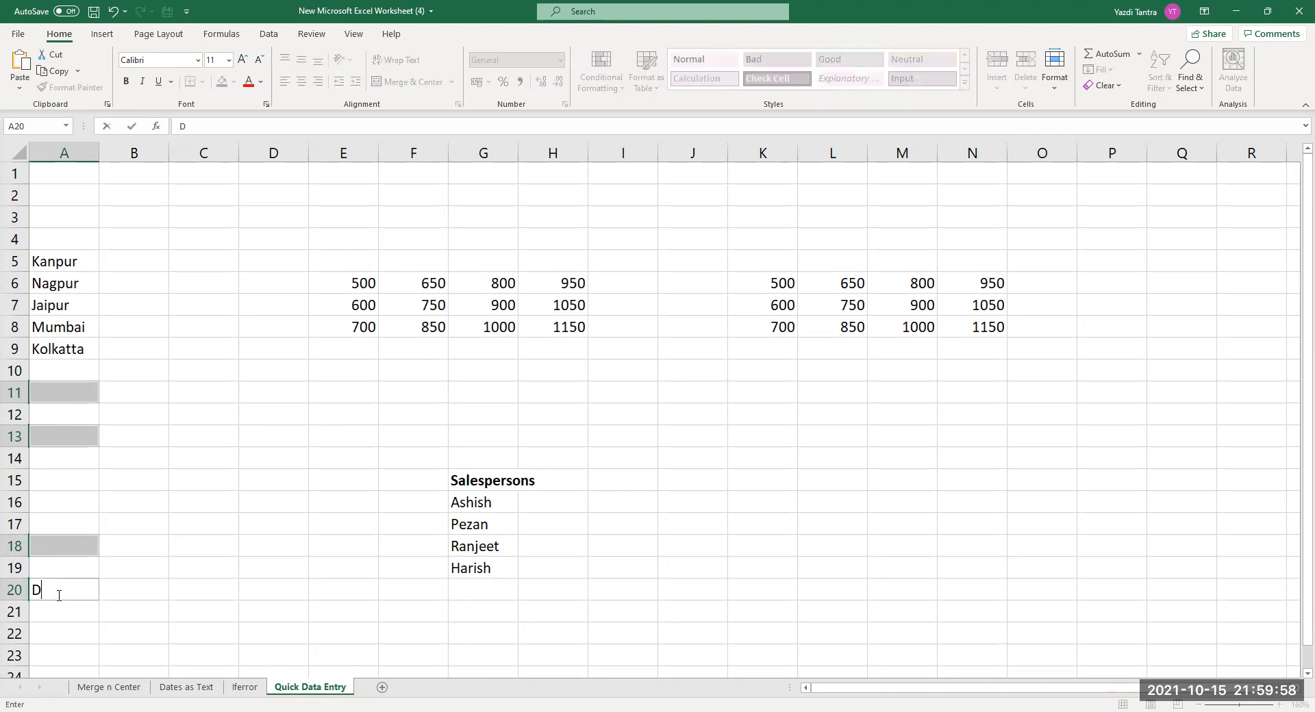
text(el)
key(BackSpace)
key(BackSpace)
key(BackSpace)
text(Delhi)
key(ctrl+Return)
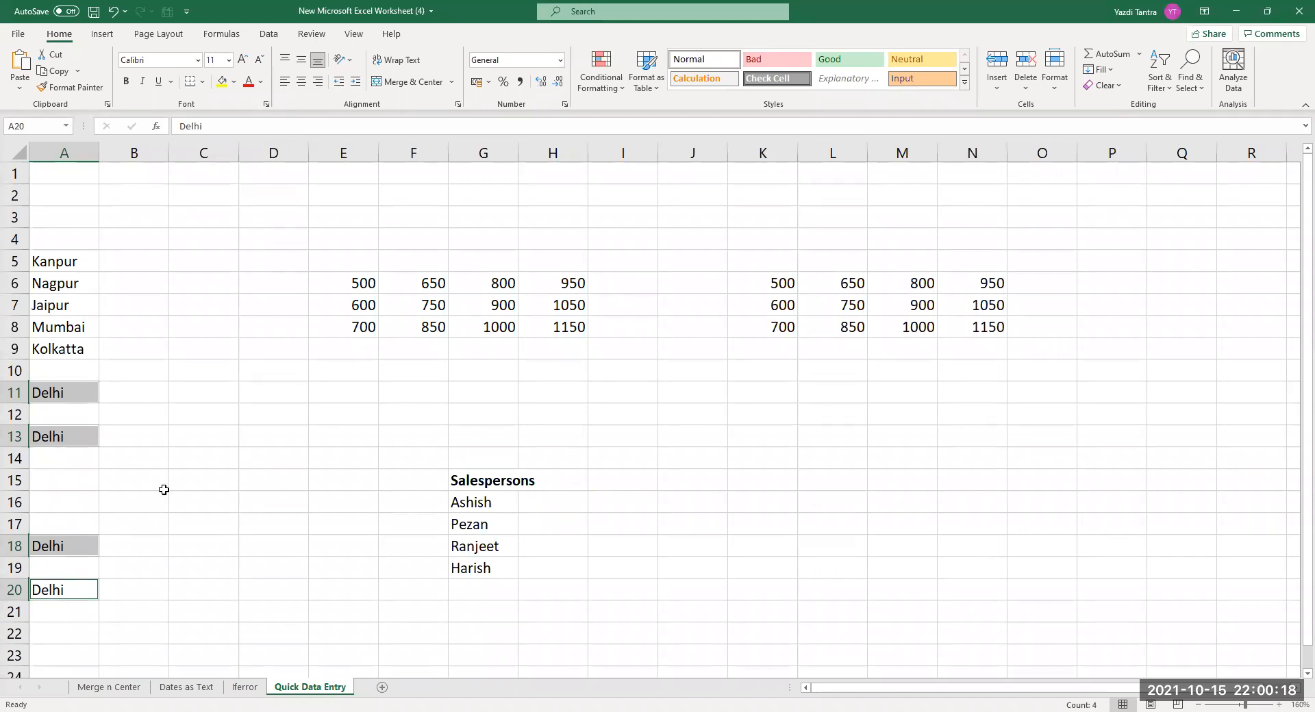
key(ctrl+z)
key(ctrl+z)
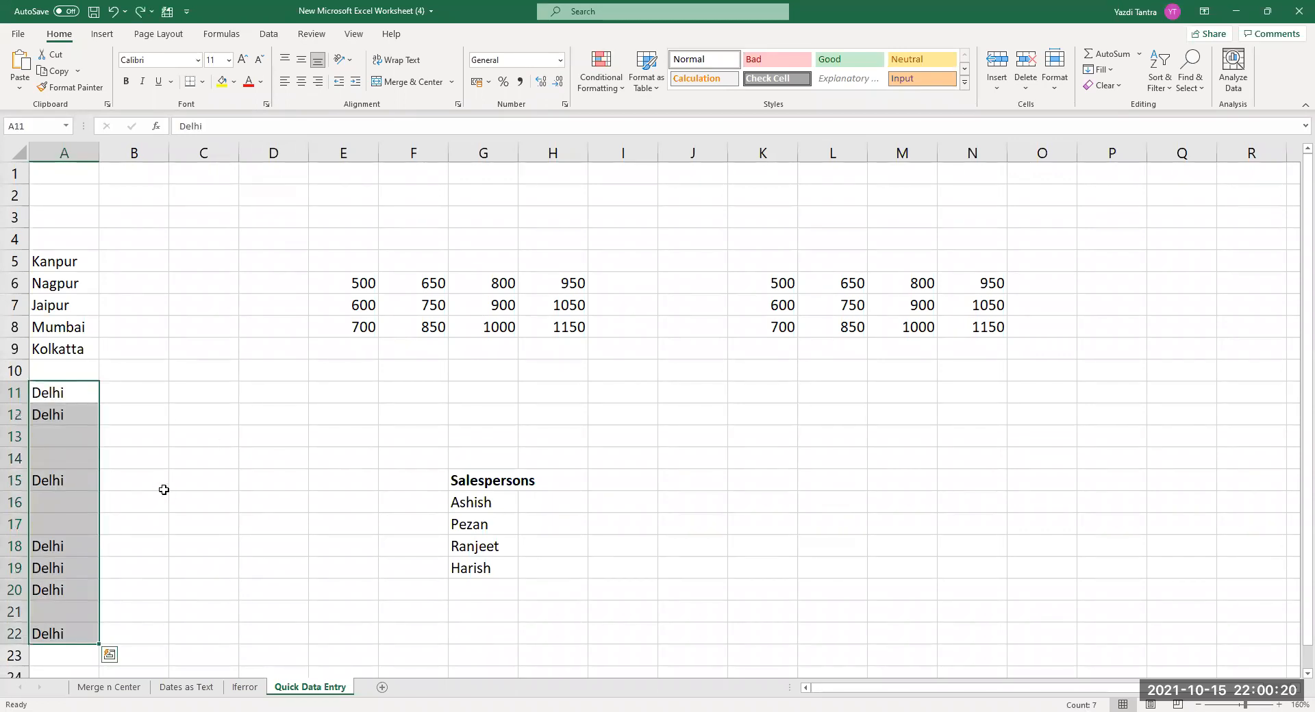
key(ctrl+Page_Up)
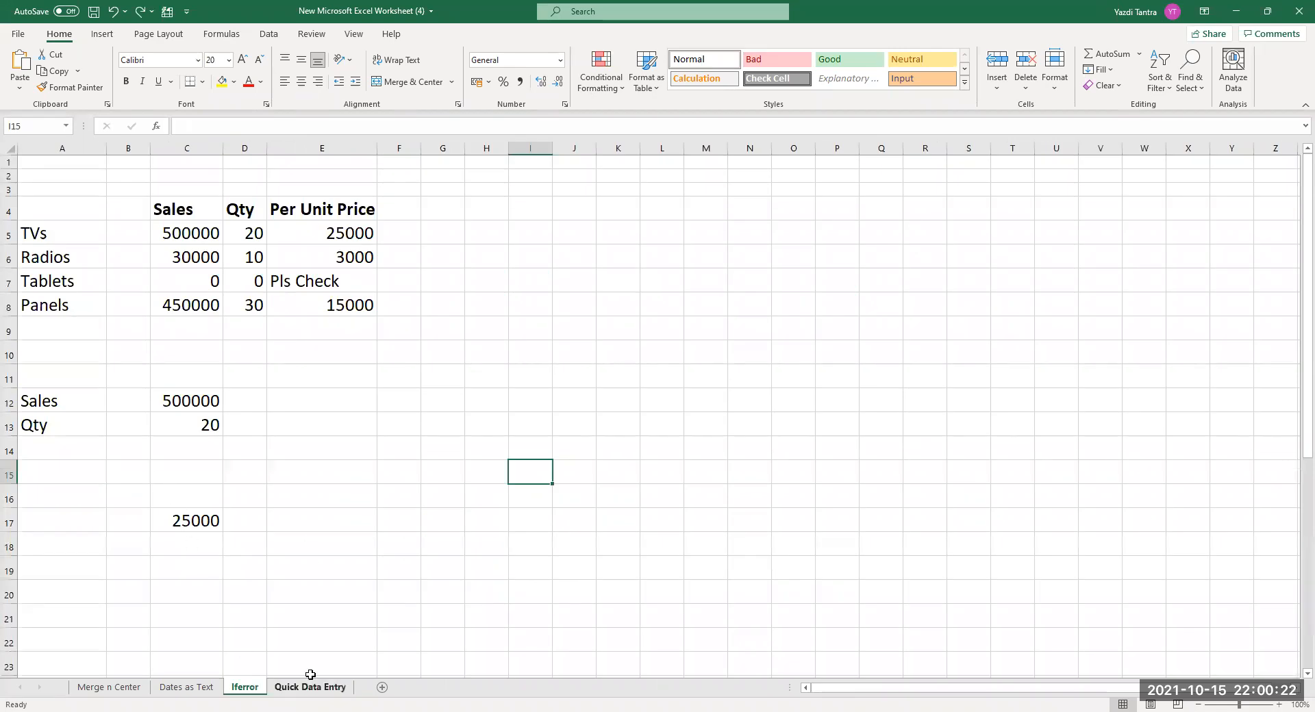
Back on Quick Data Entry, clear A11:A22 and enter Delhi in A11.
key(ctrl+Page_Down)
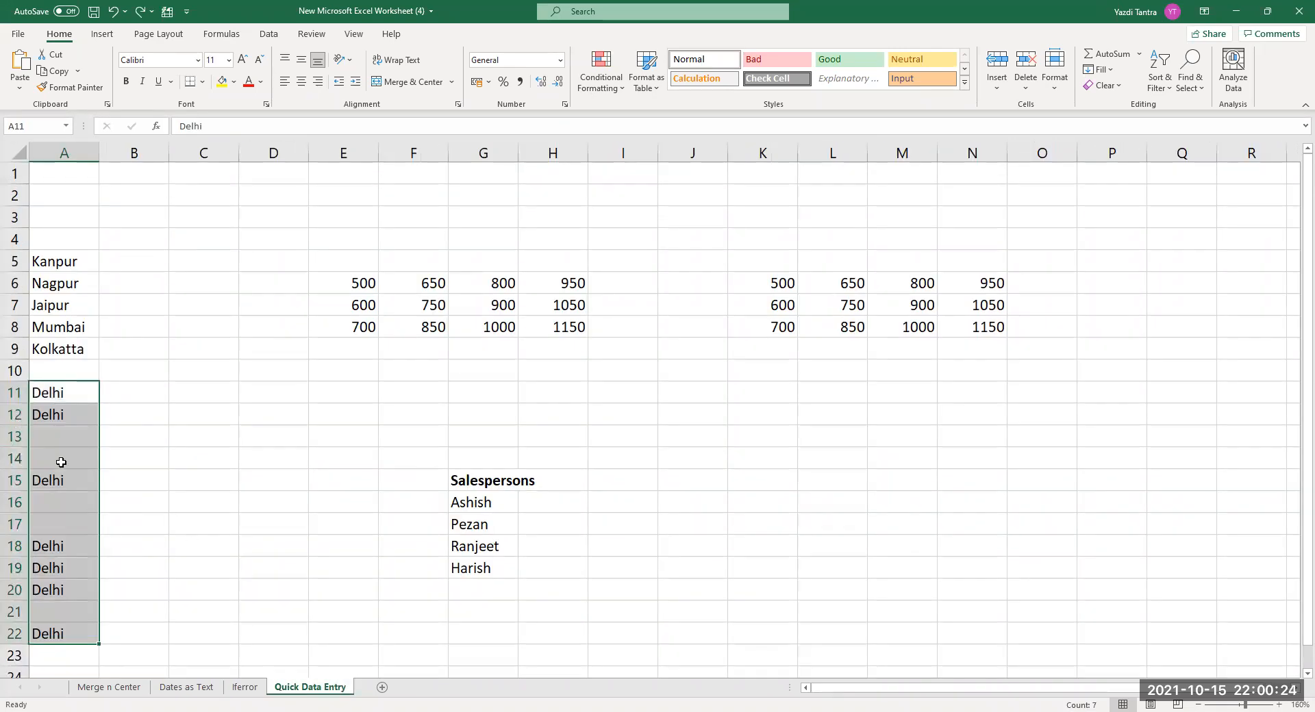
key(Delete)
click(62, 396)
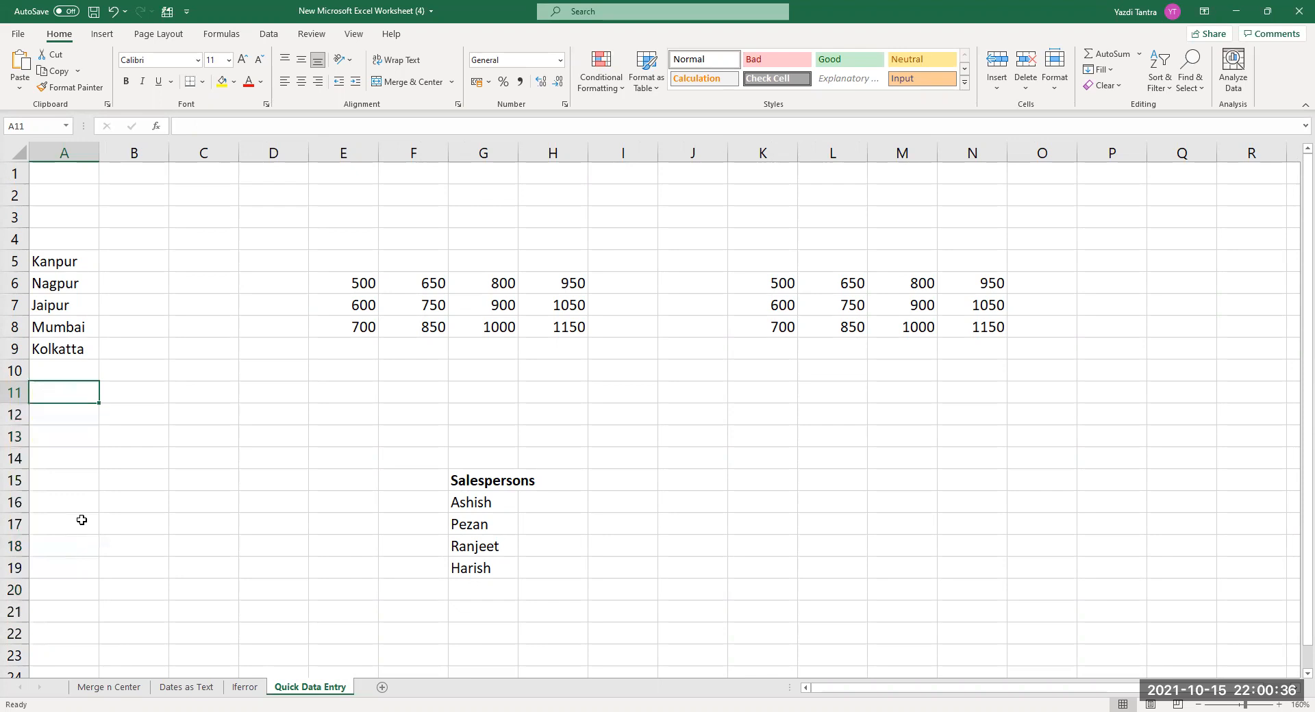
text(D)
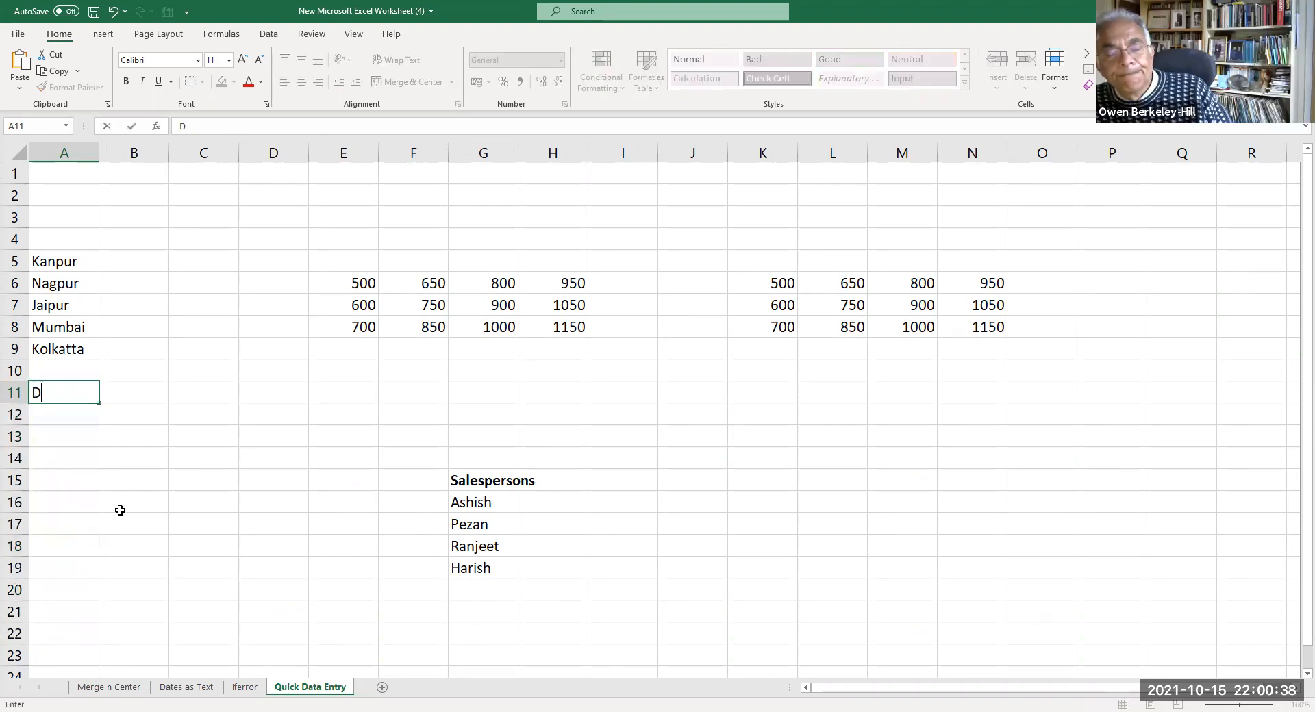
text(elhi)
key(Return)
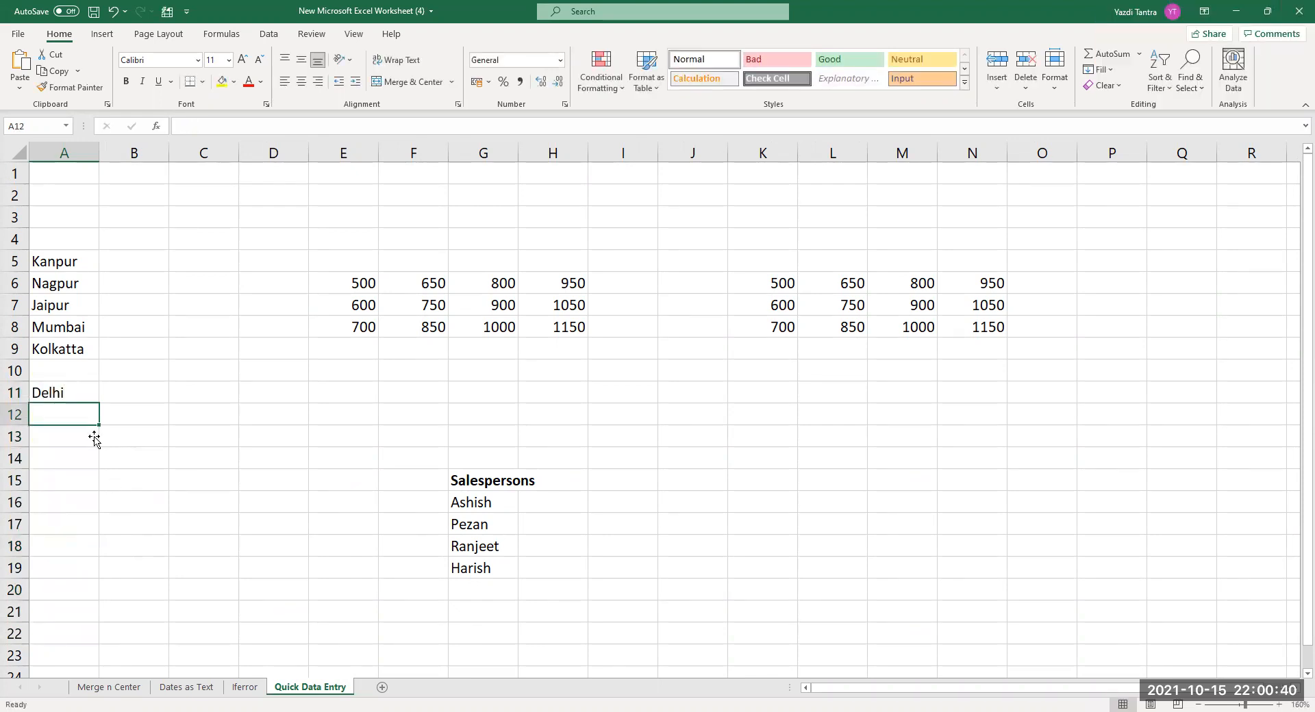
Fill Delhi down from A11 to A18, then delete those entries.
click(63, 394)
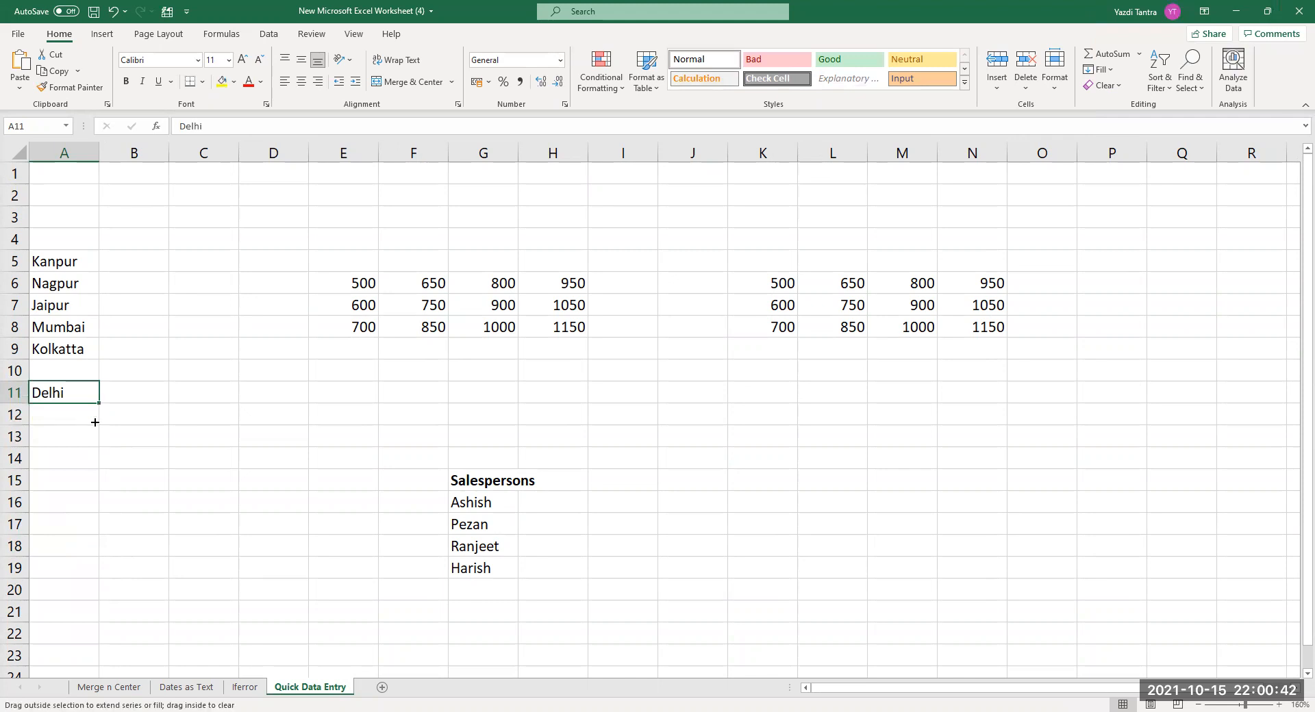
drag(95, 423, 96, 548)
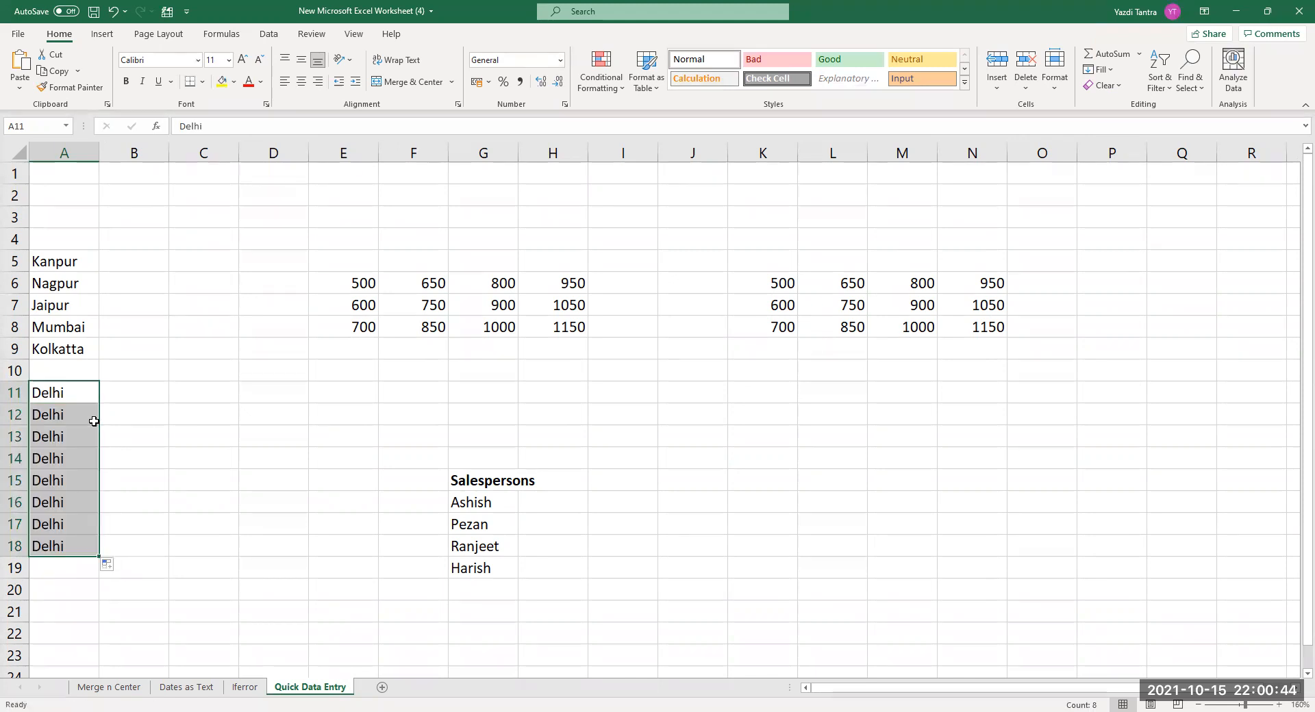
key(Delete)
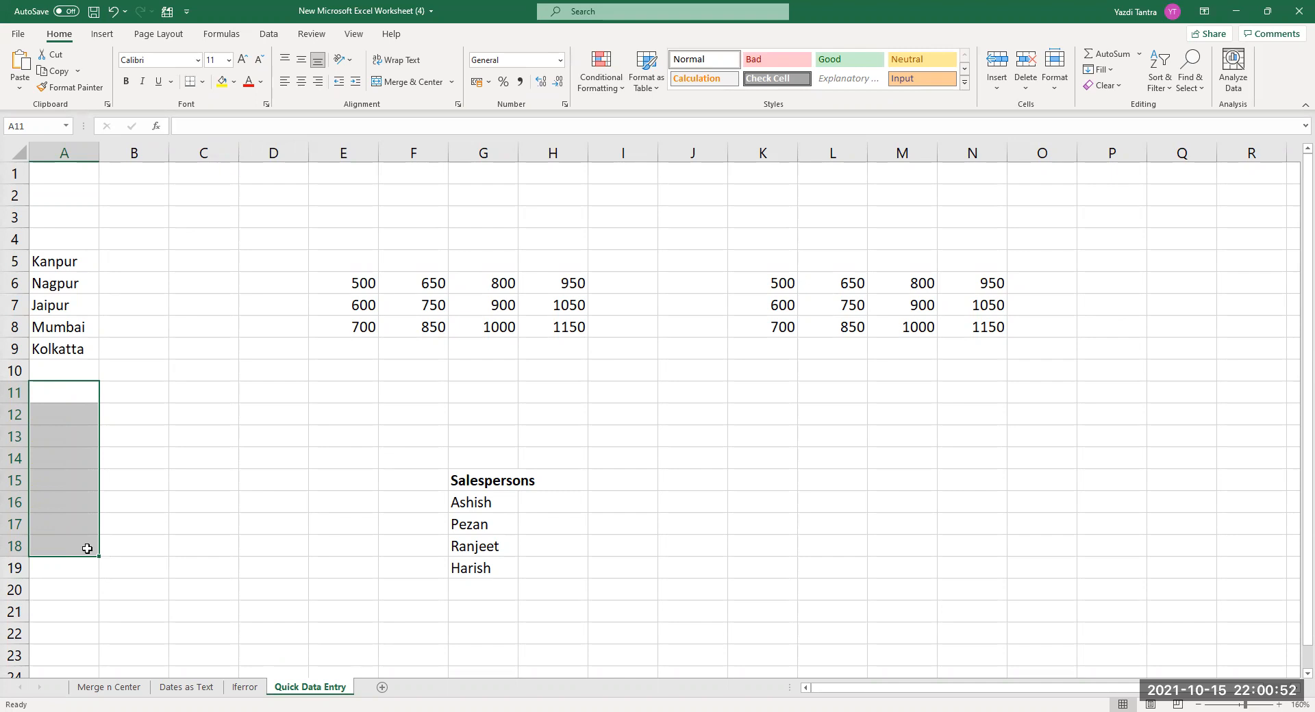
click(54, 388)
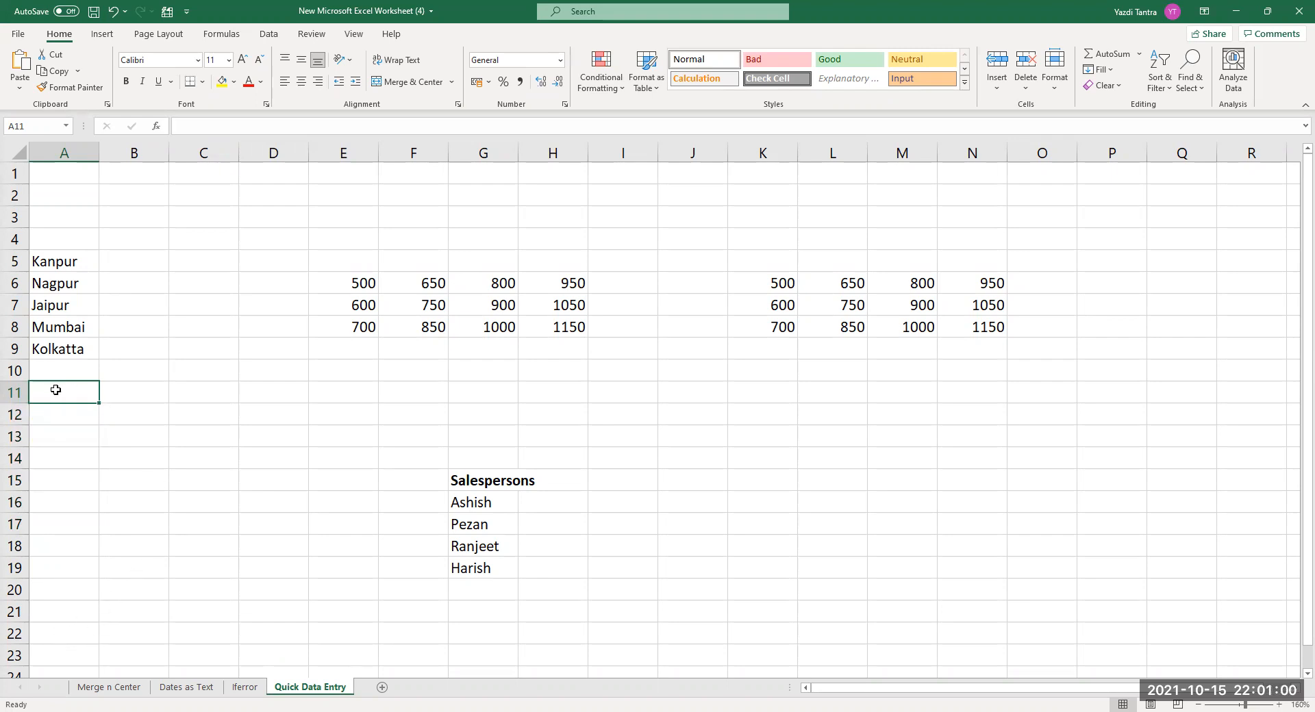
ctrl+click(71, 460)
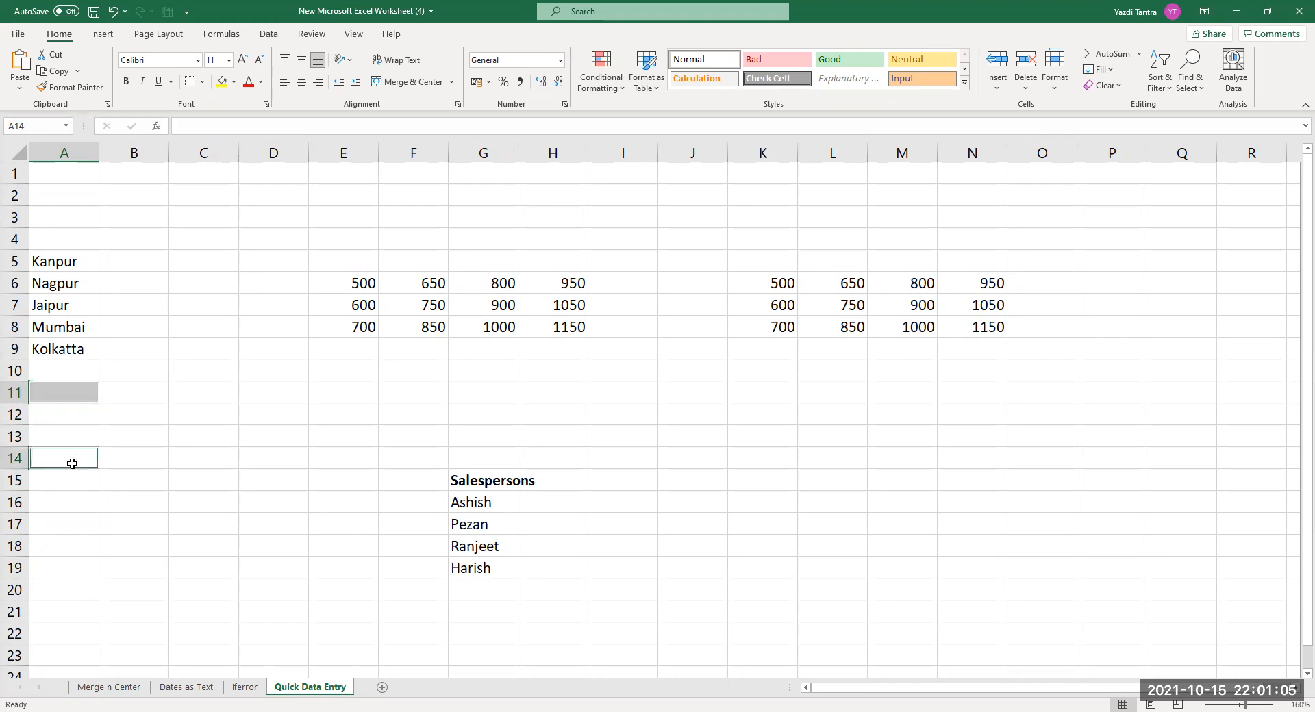
ctrl+click(79, 548)
ctrl+click(220, 467)
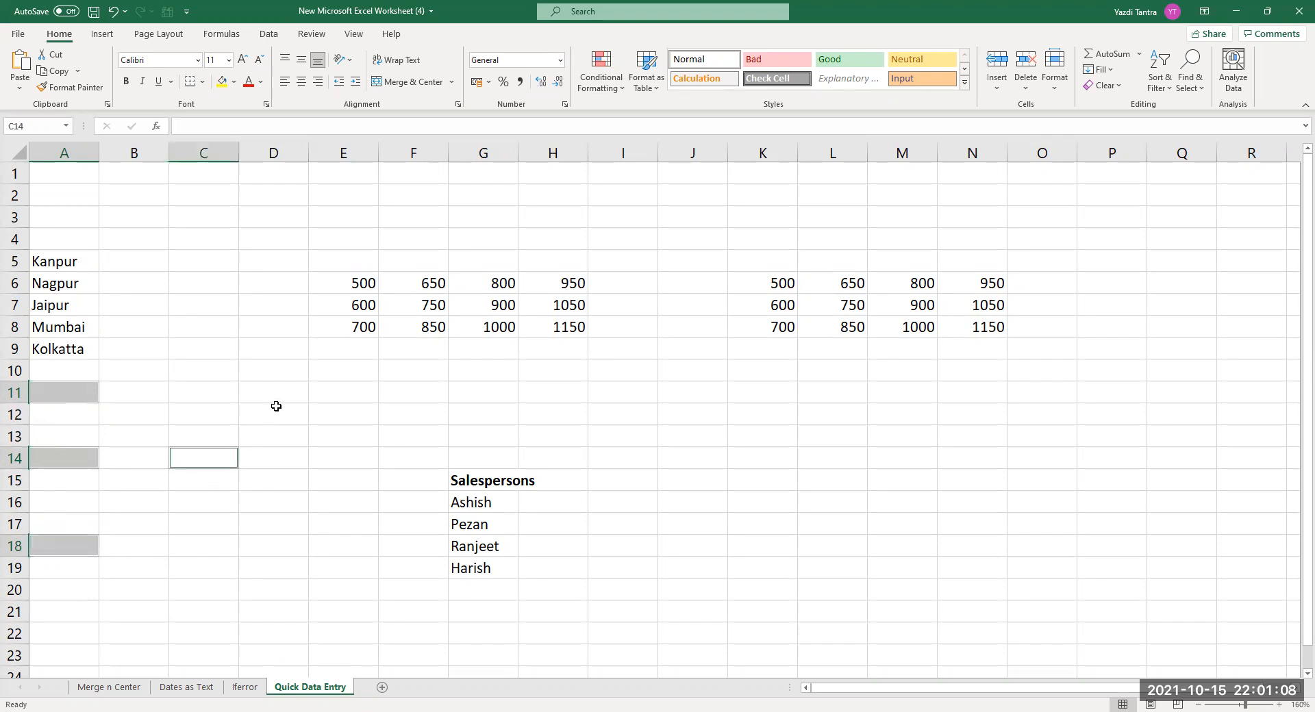
ctrl+click(274, 410)
ctrl+click(189, 535)
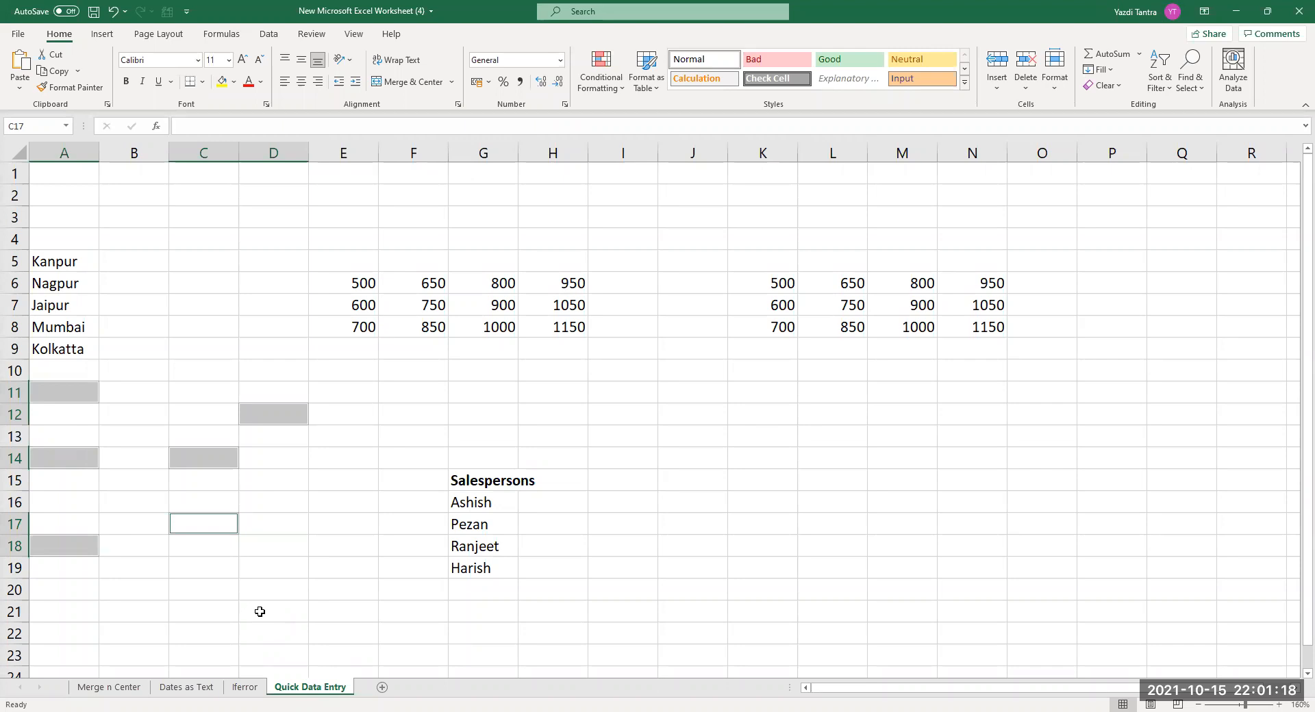
click(131, 421)
click(59, 401)
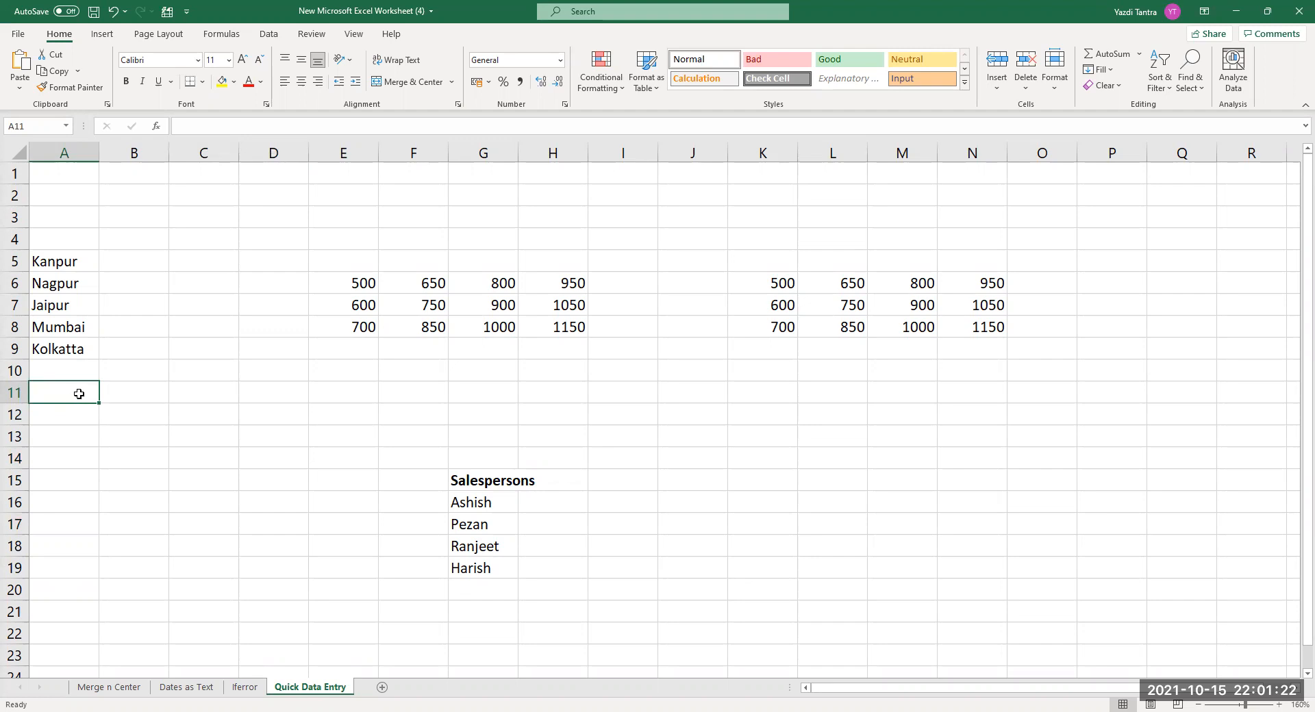
ctrl+click(67, 457)
ctrl+click(68, 541)
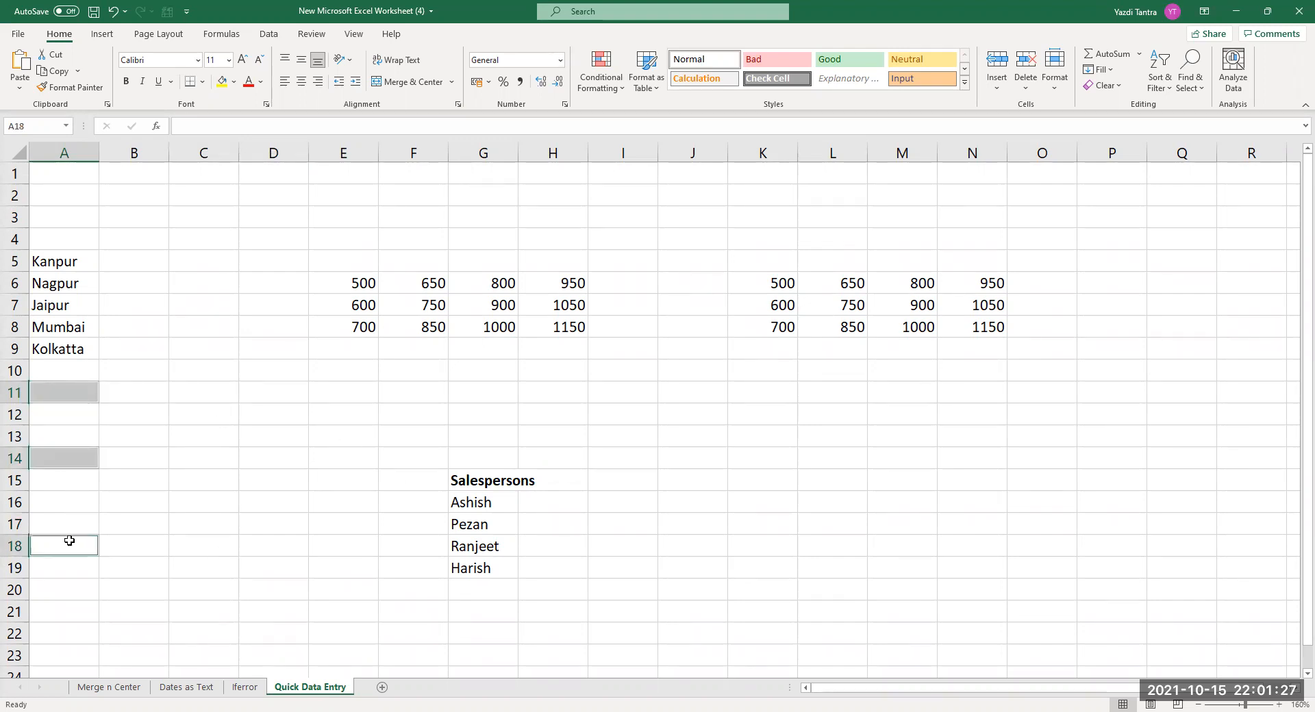
ctrl+click(158, 498)
ctrl+click(273, 503)
ctrl+click(258, 419)
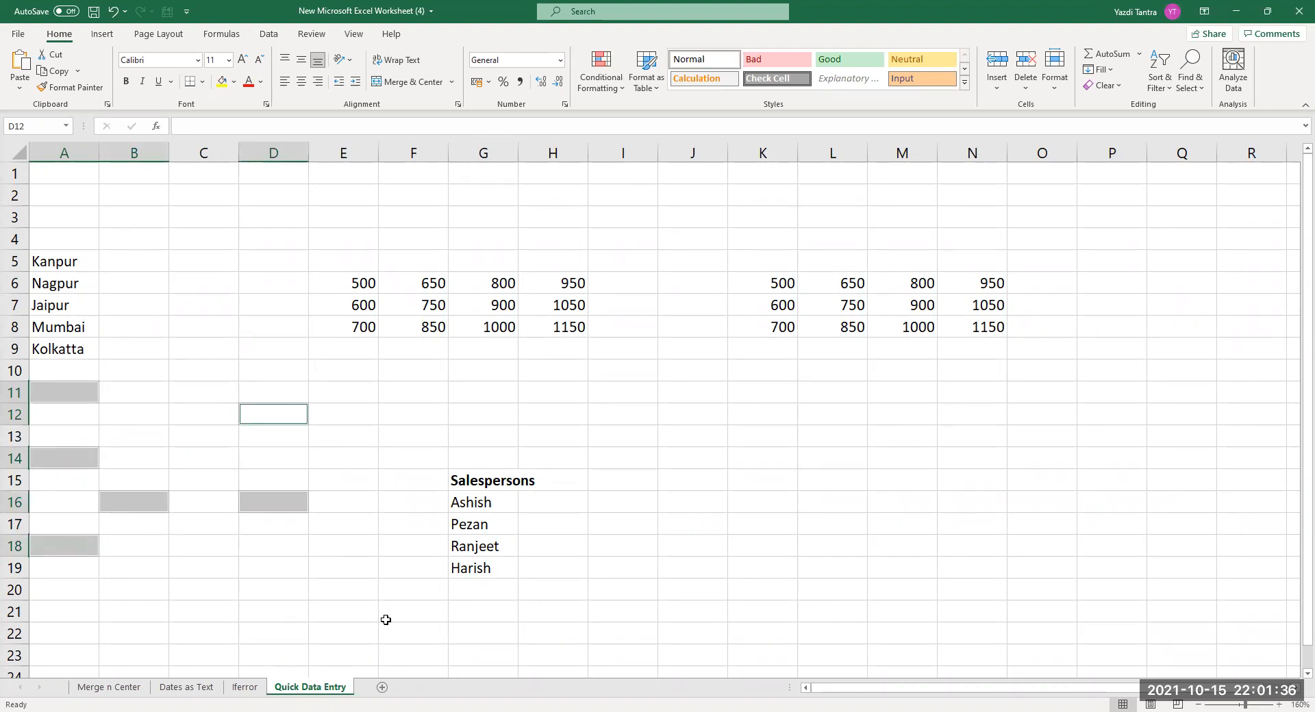
text(Delh)
key(BackSpace)
key(BackSpace)
text(lhi)
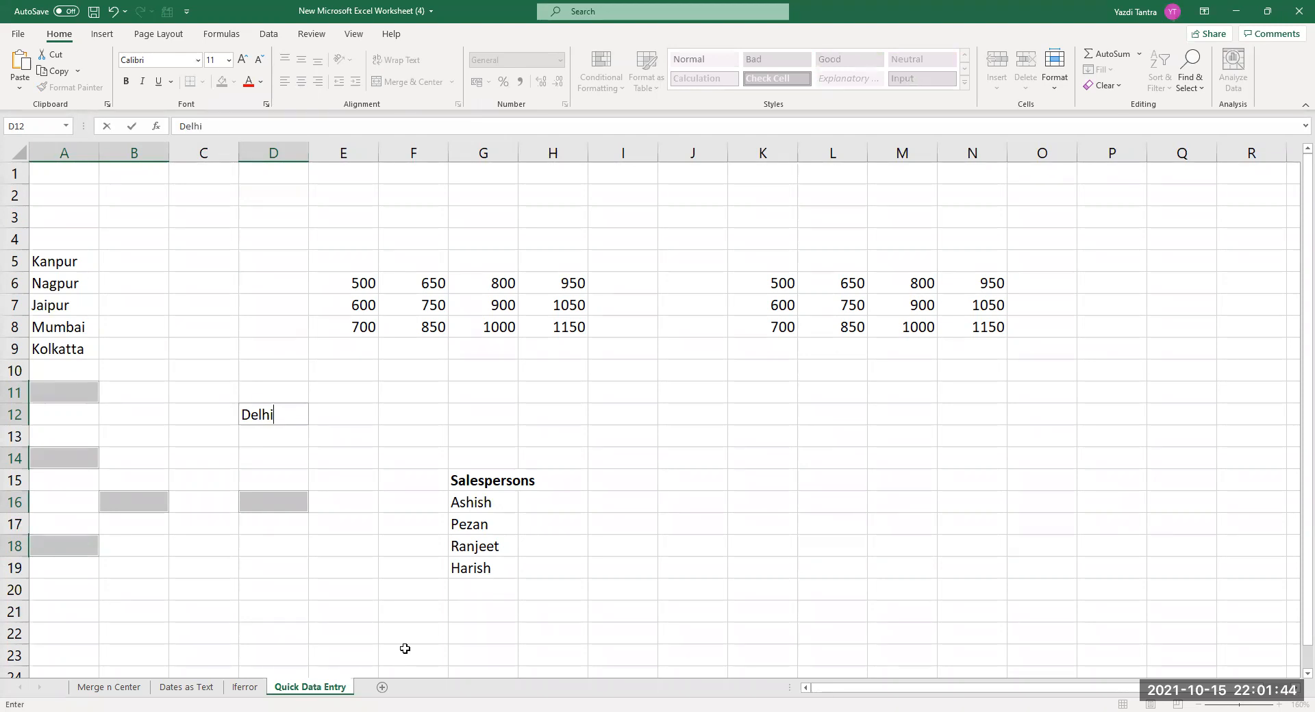
key(ctrl+Return)
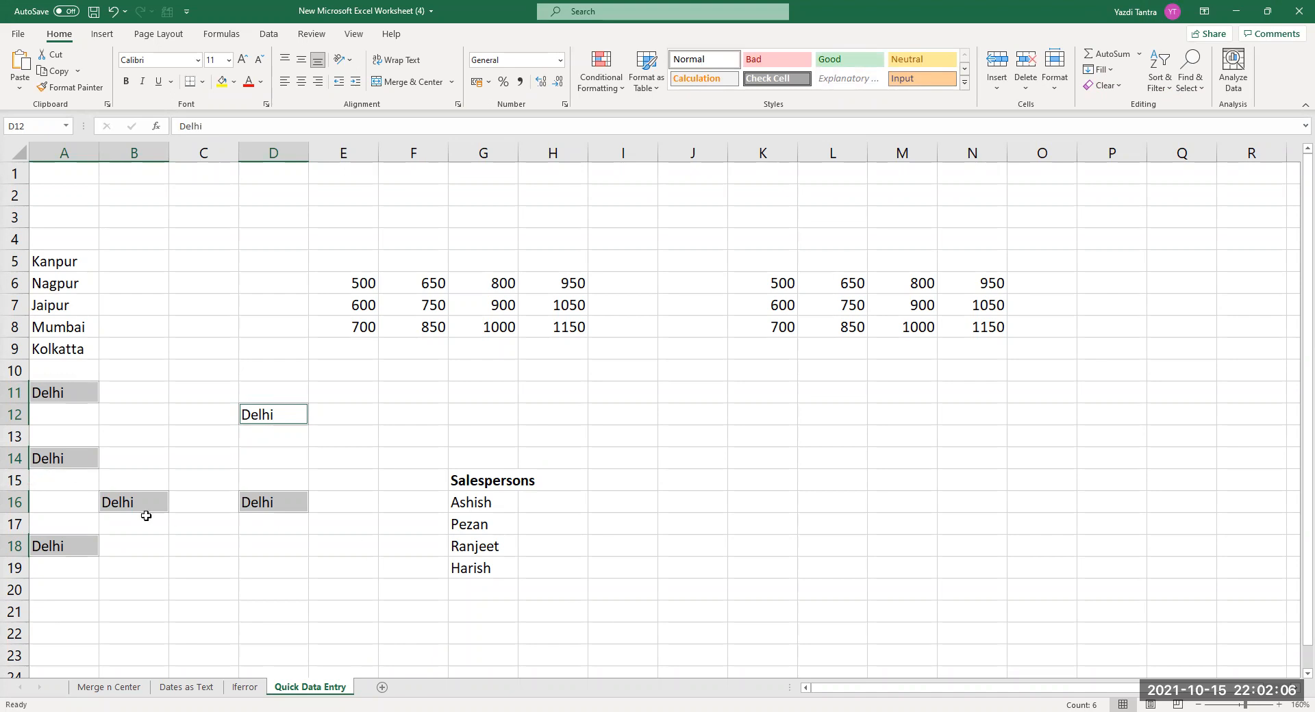
key(Delete)
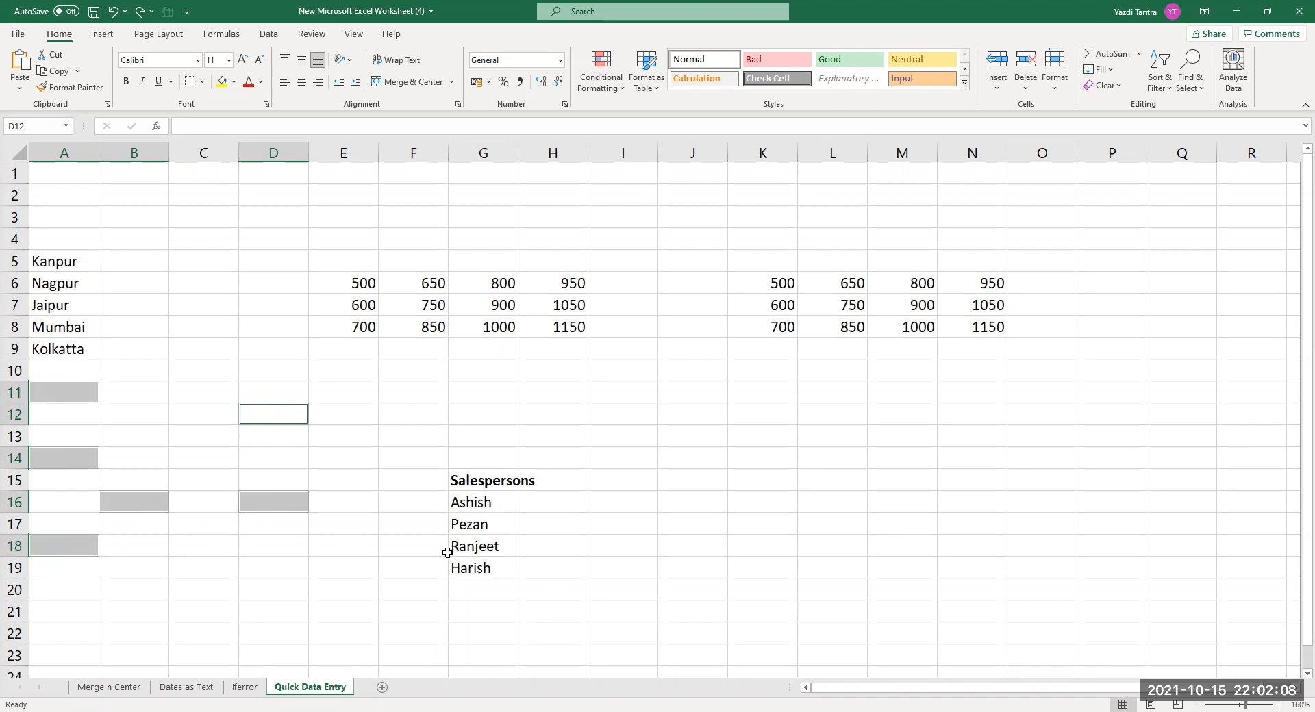
click(50, 396)
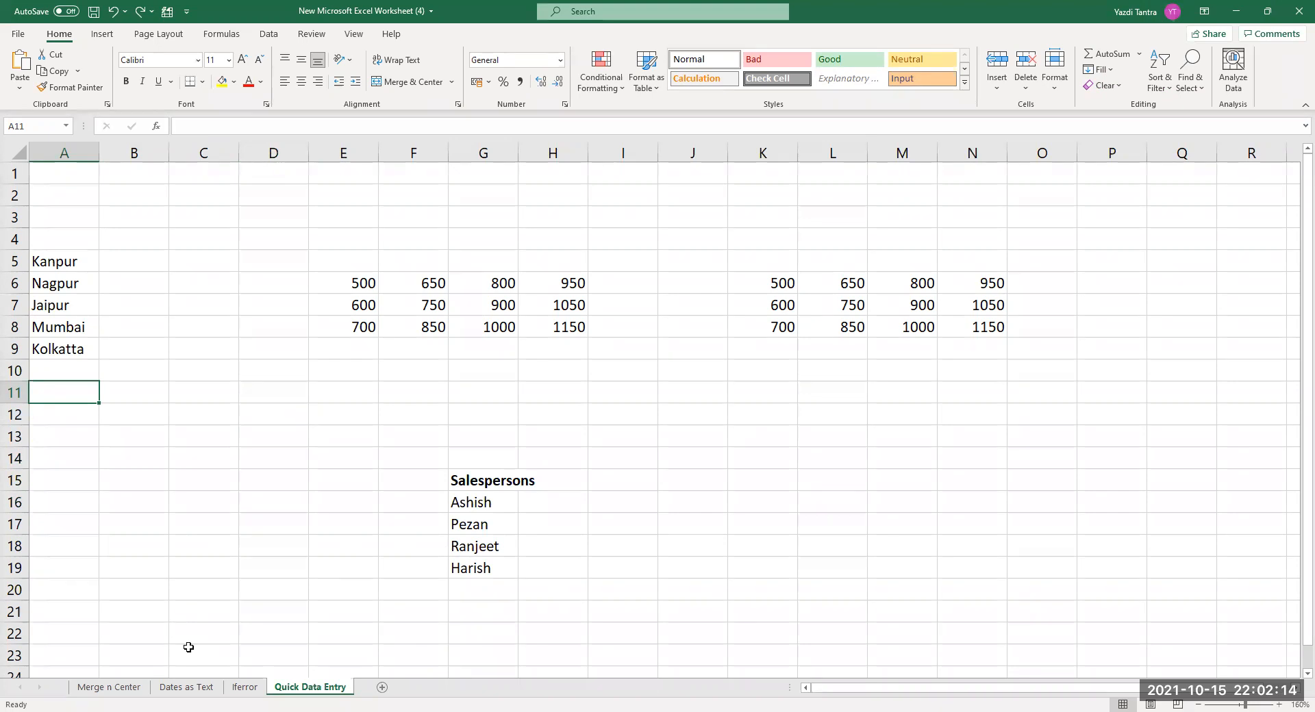
Remove the stray Delhi entry from A11, leaving it empty.
text(Delhi)
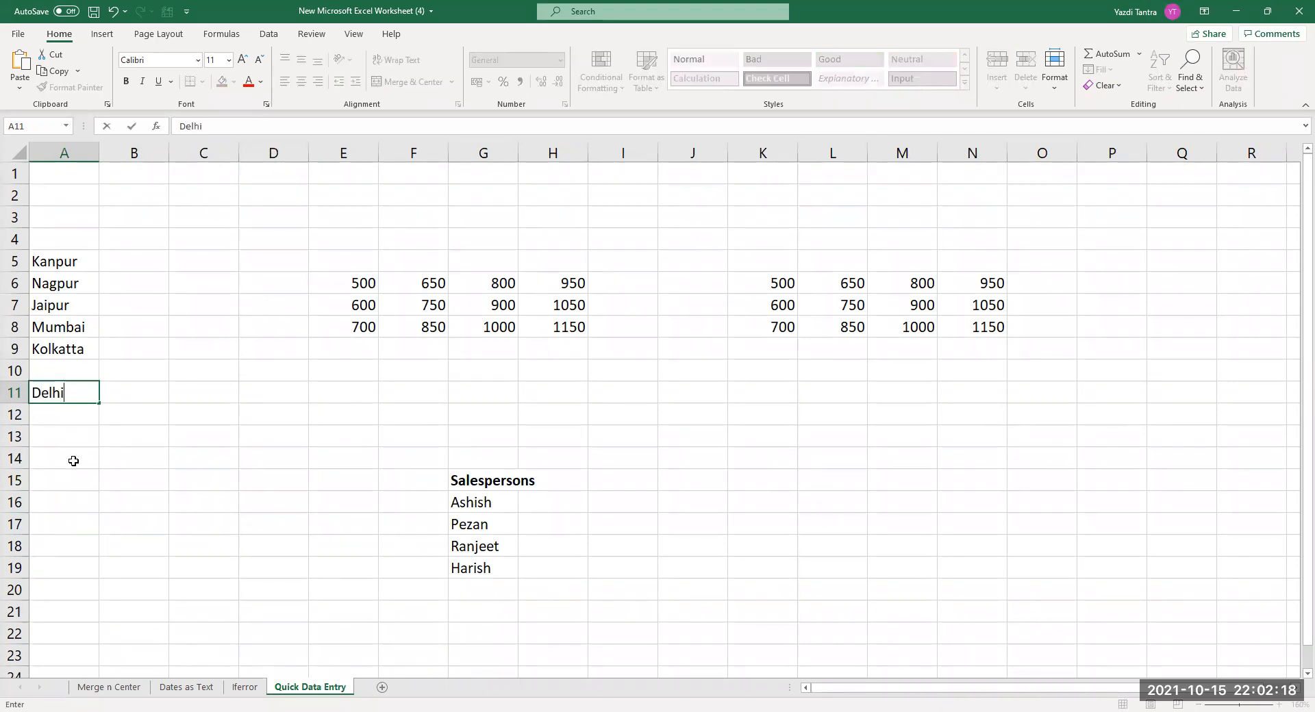
click(79, 400)
key(BackSpace)
key(BackSpace)
key(BackSpace)
key(BackSpace)
key(BackSpace)
key(Escape)
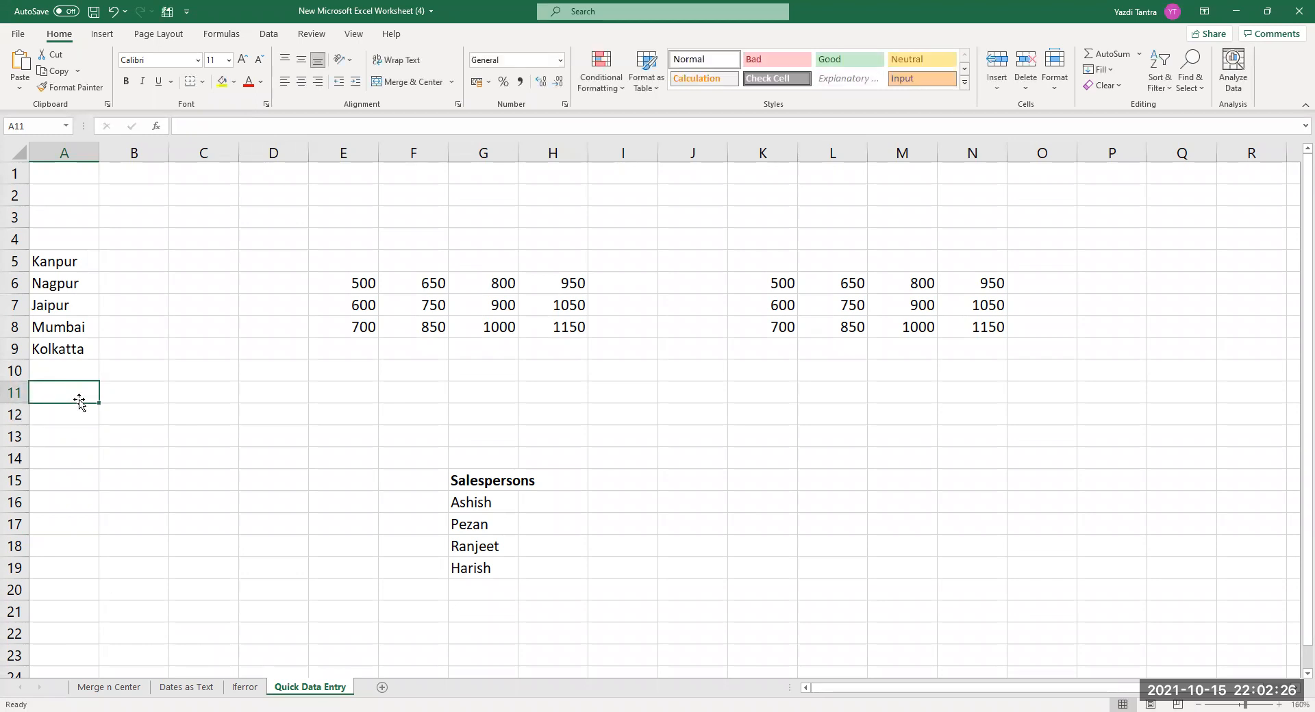
Enter Delhi into A11, A14, A17, A19 and A21 at once with Ctrl+Enter.
ctrl+click(73, 467)
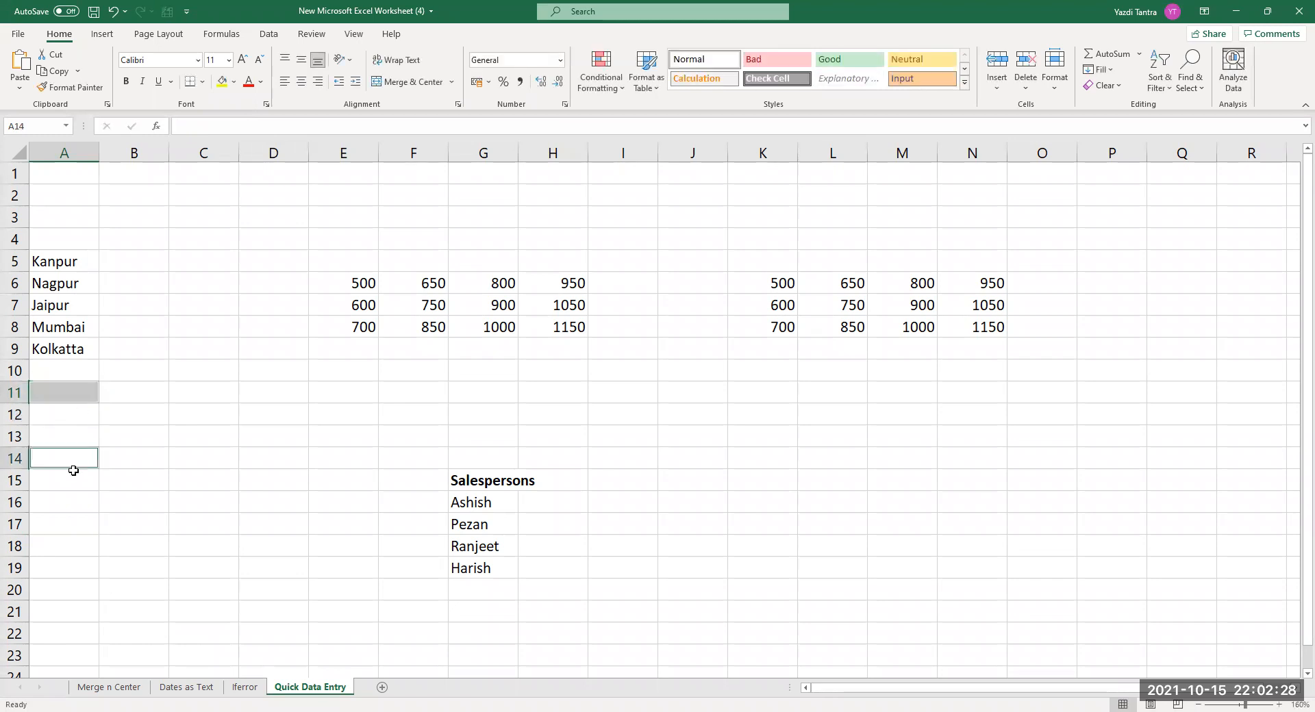
ctrl+click(68, 523)
ctrl+click(83, 567)
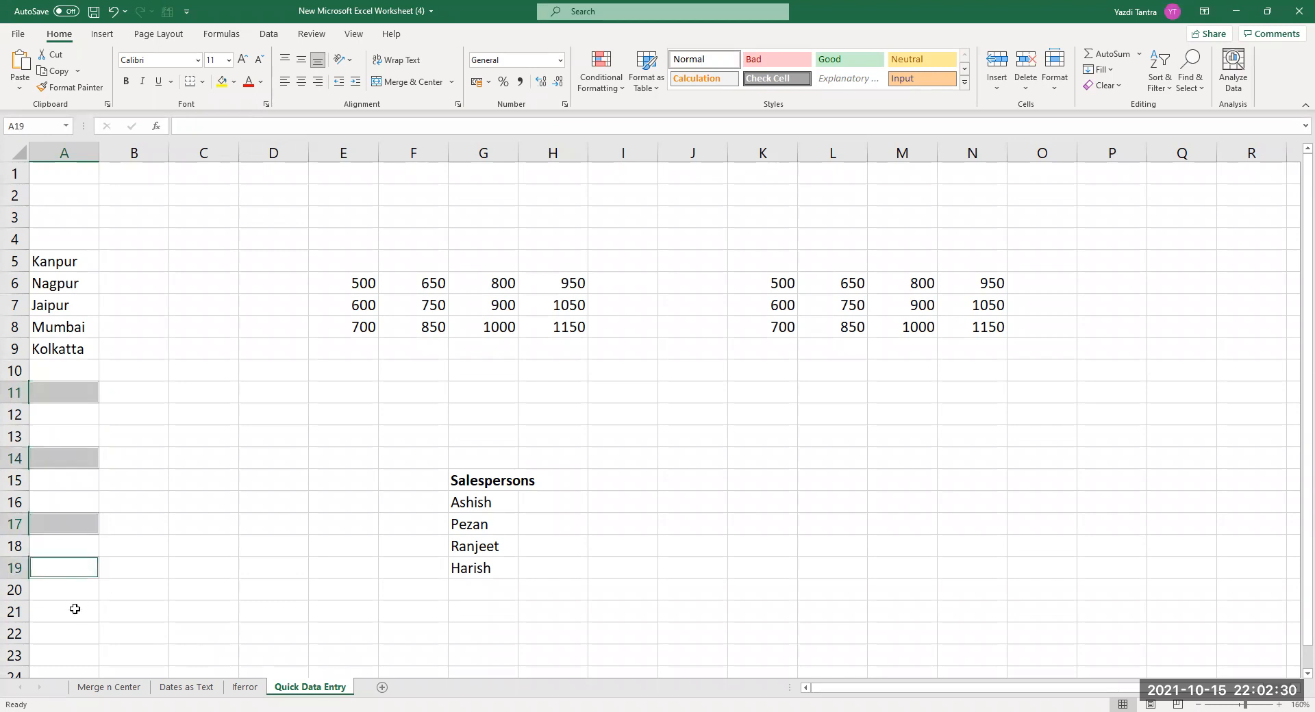
ctrl+click(75, 609)
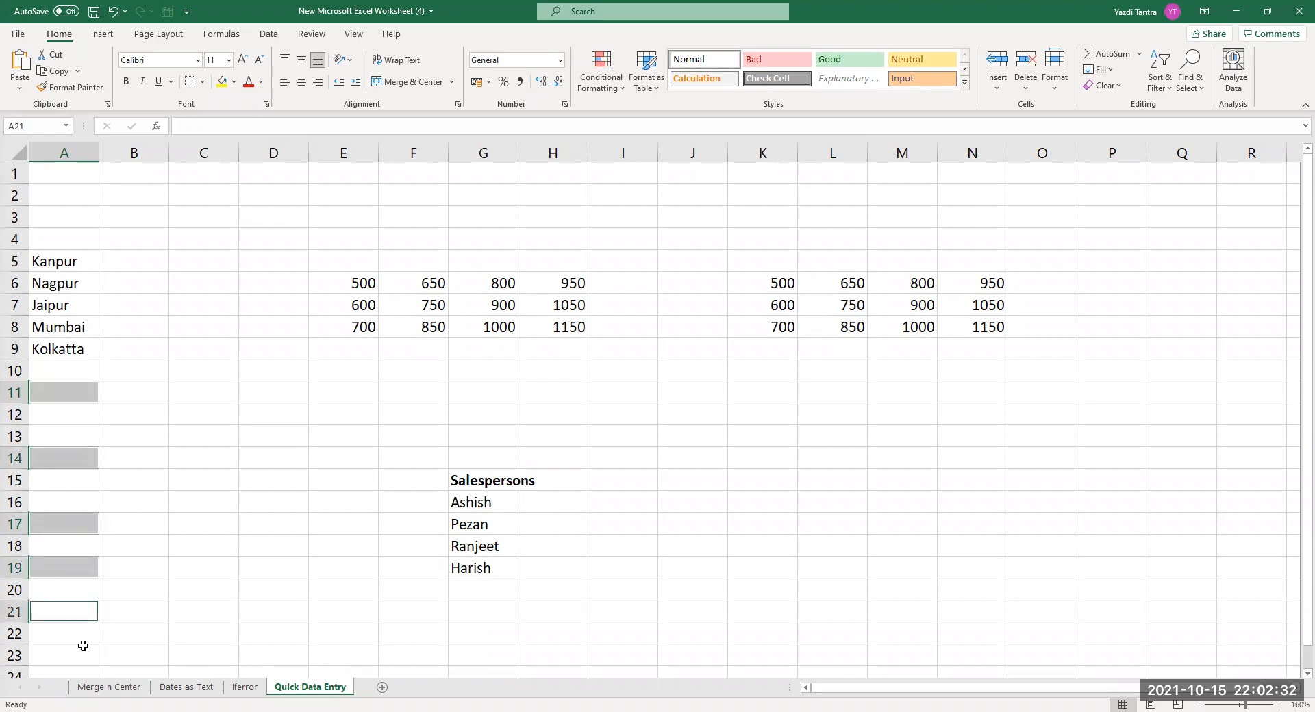
text(Delhi)
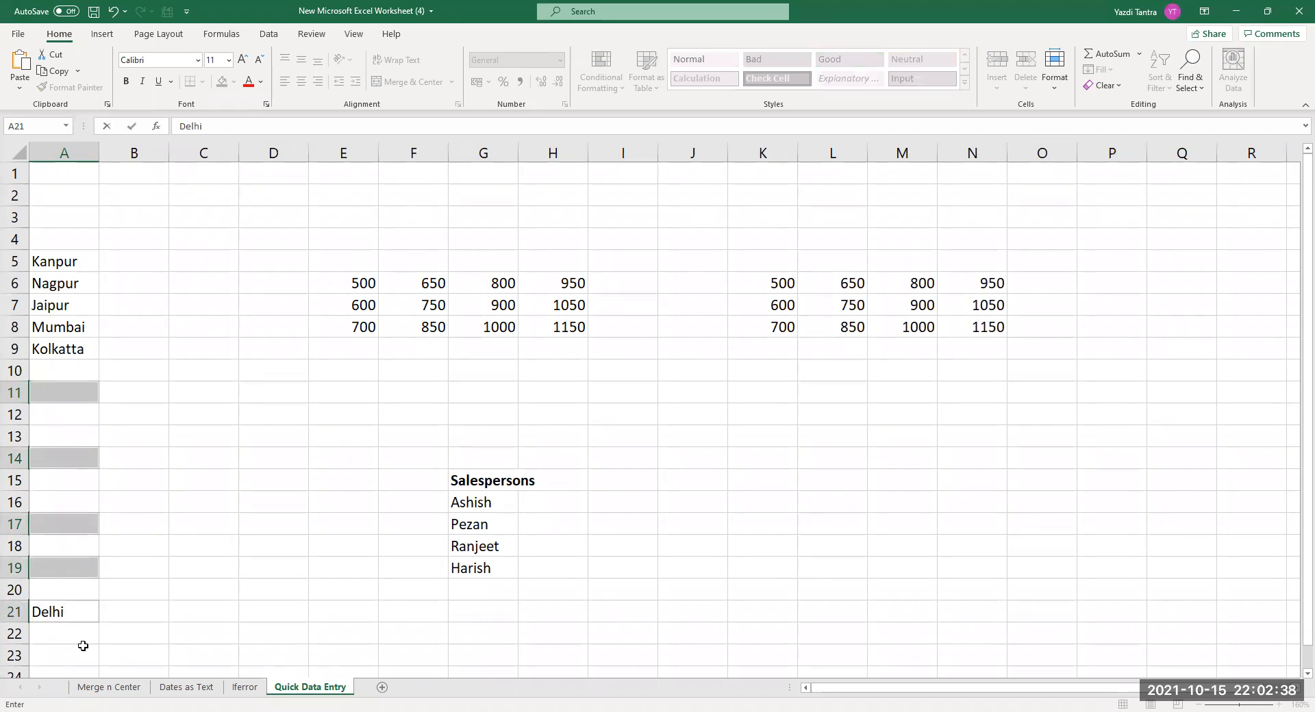
key(ctrl+Return)
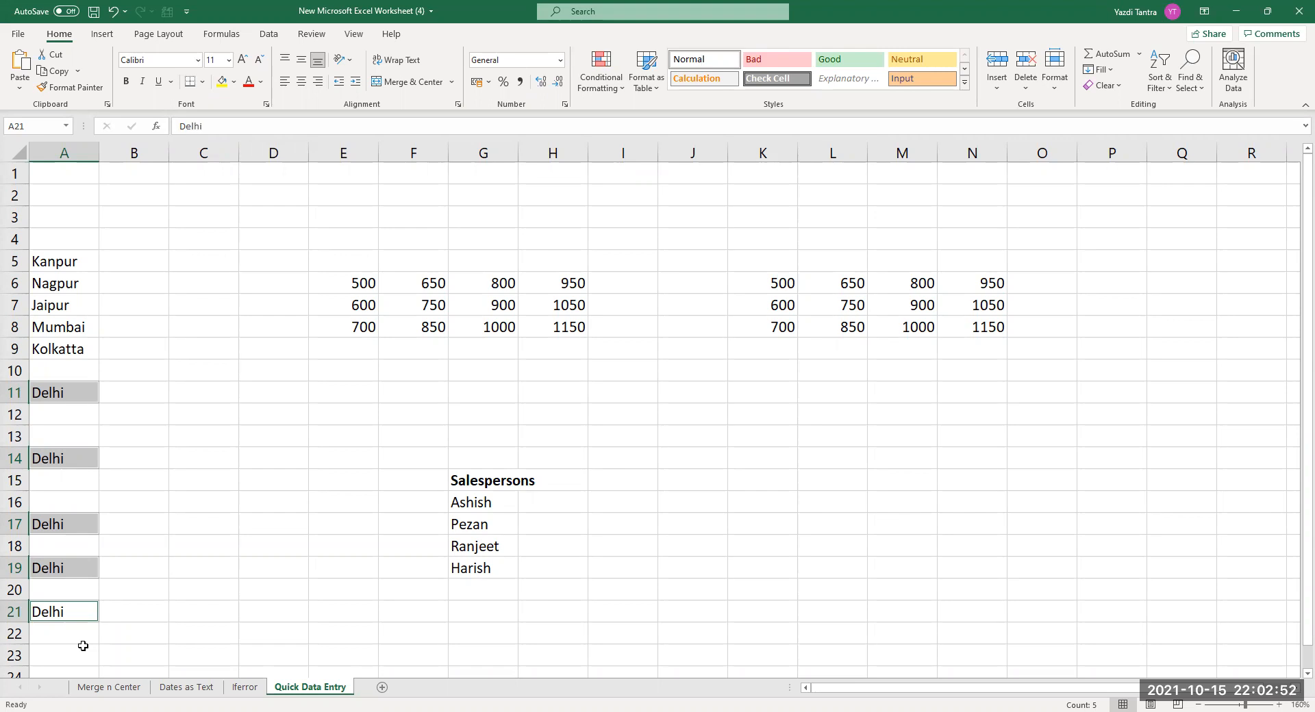
Overwrite A11, A14, A17, A19 and A21 with New Delhi in one entry.
click(67, 396)
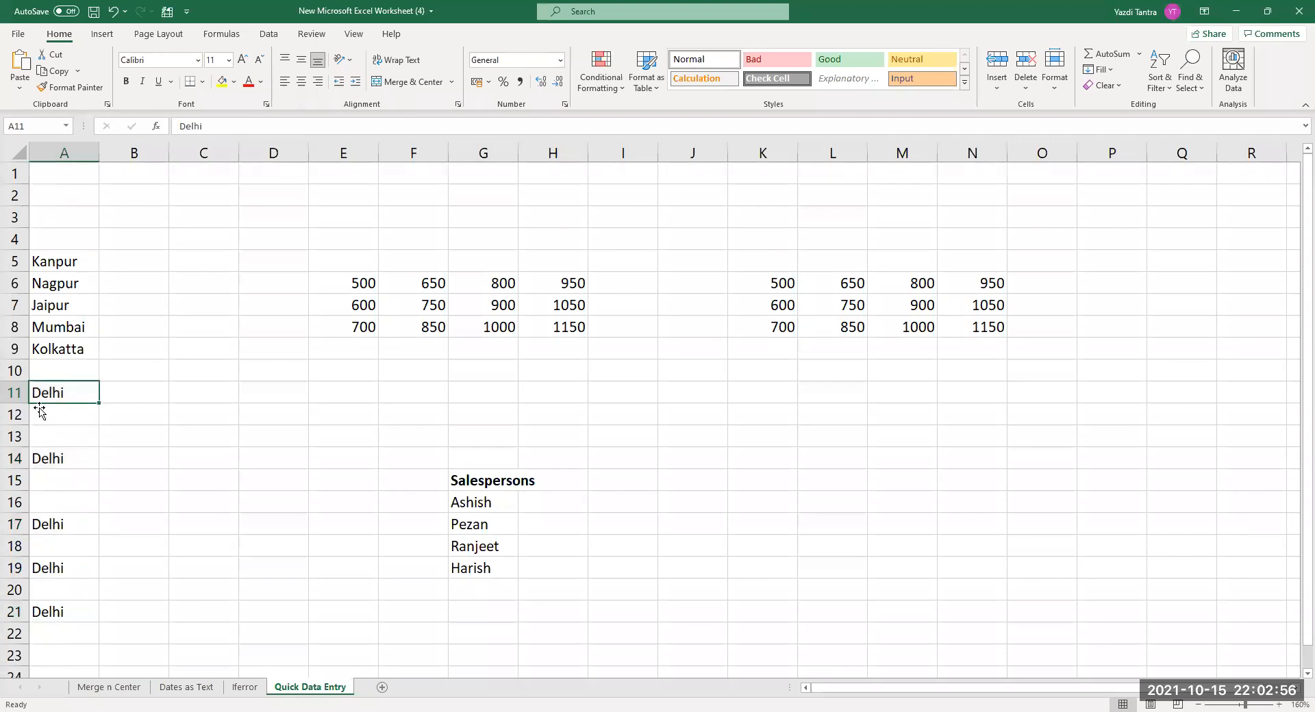
ctrl+click(71, 458)
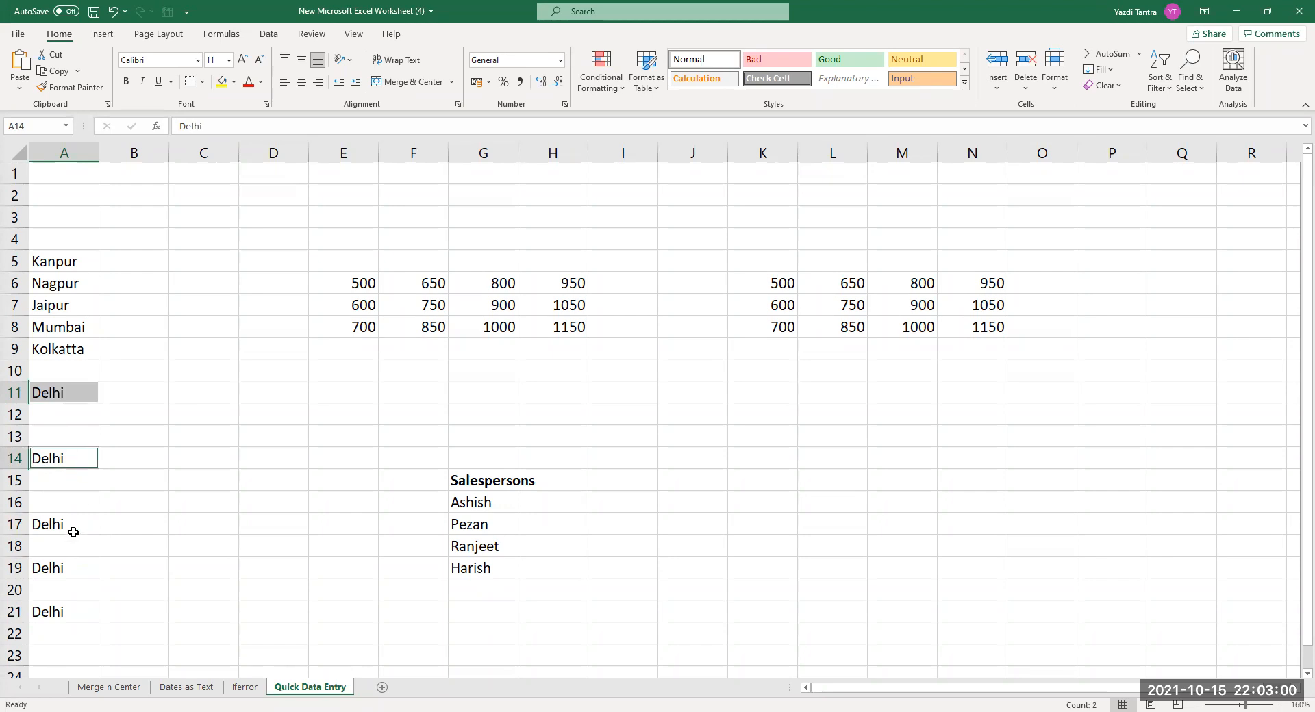
ctrl+click(69, 529)
ctrl+click(66, 573)
ctrl+click(63, 613)
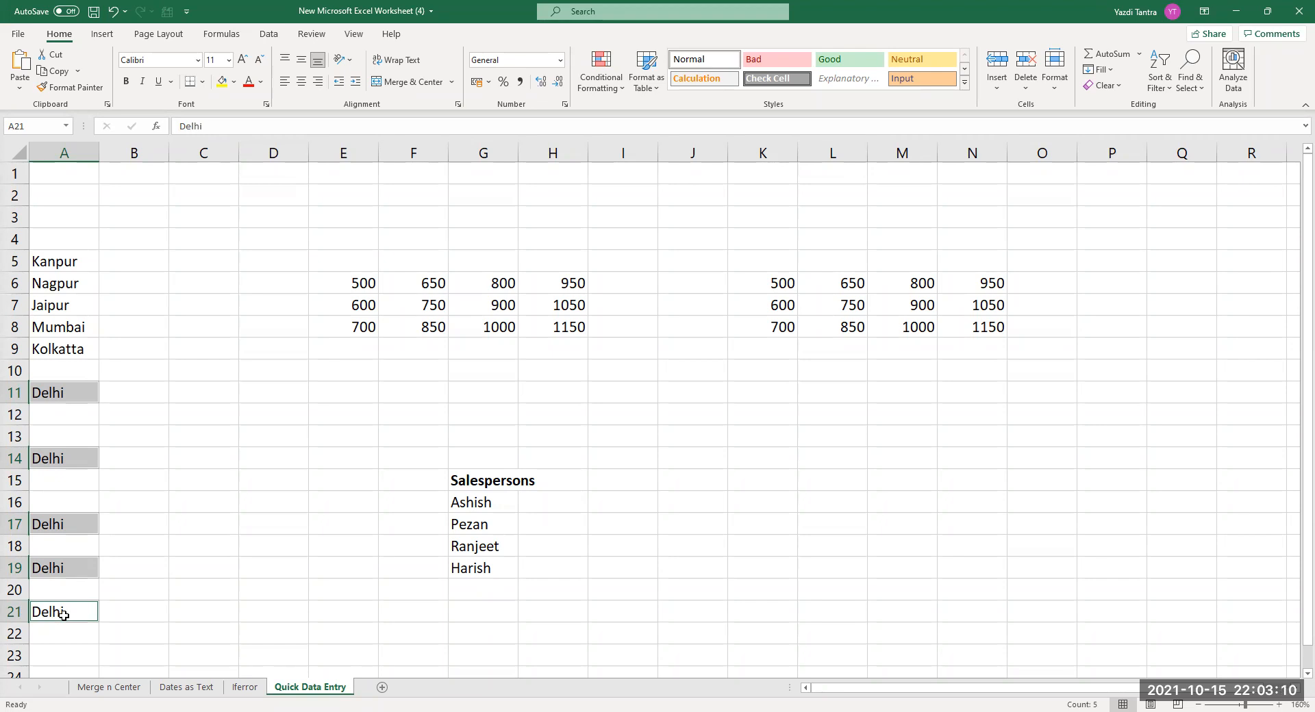
text(N)
text(w)
key(BackSpace)
text(es)
key(BackSpace)
text(w)
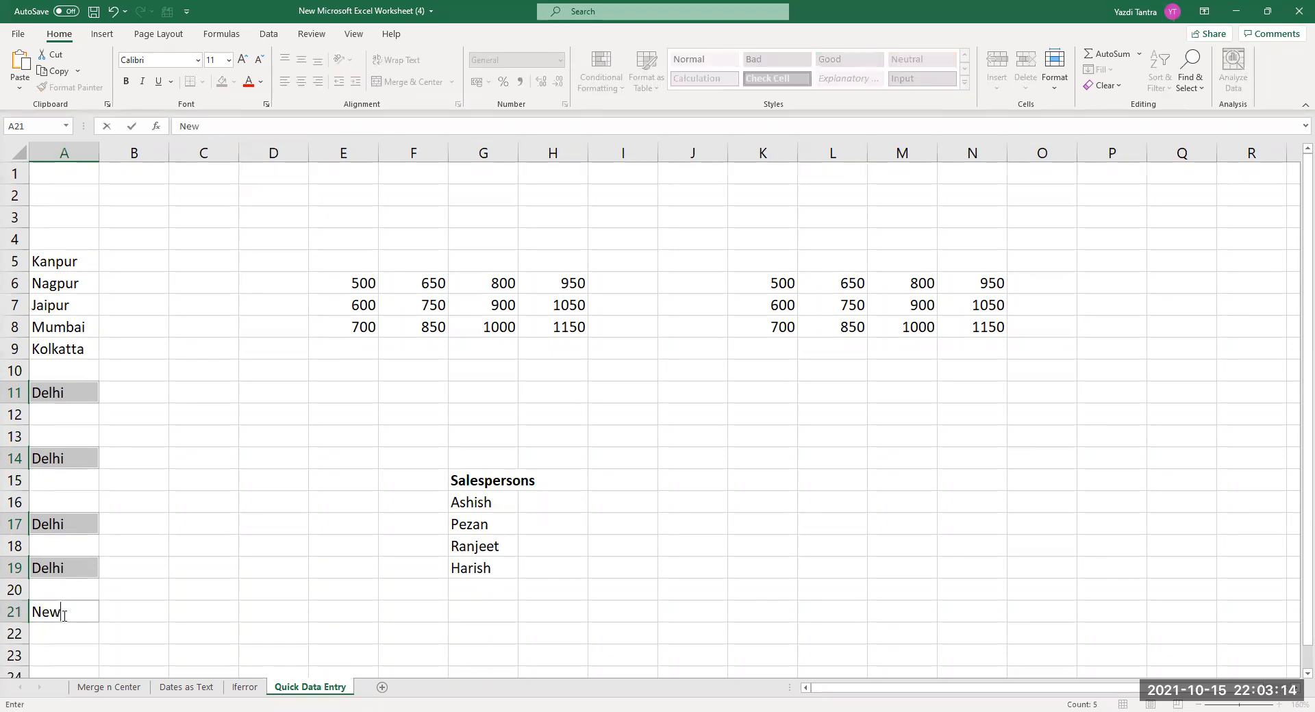
text( Delhi)
key(ctrl+Return)
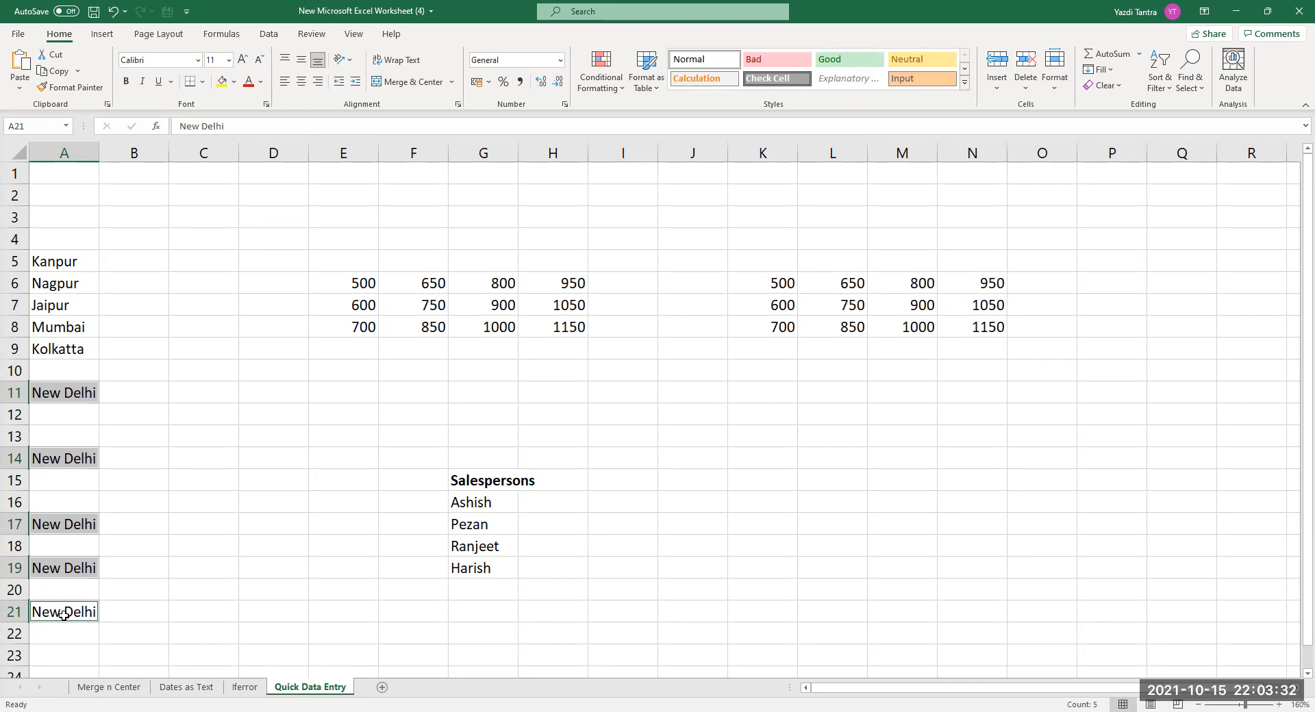
Change E7 to 1000 so row 7 recalculates.
click(360, 312)
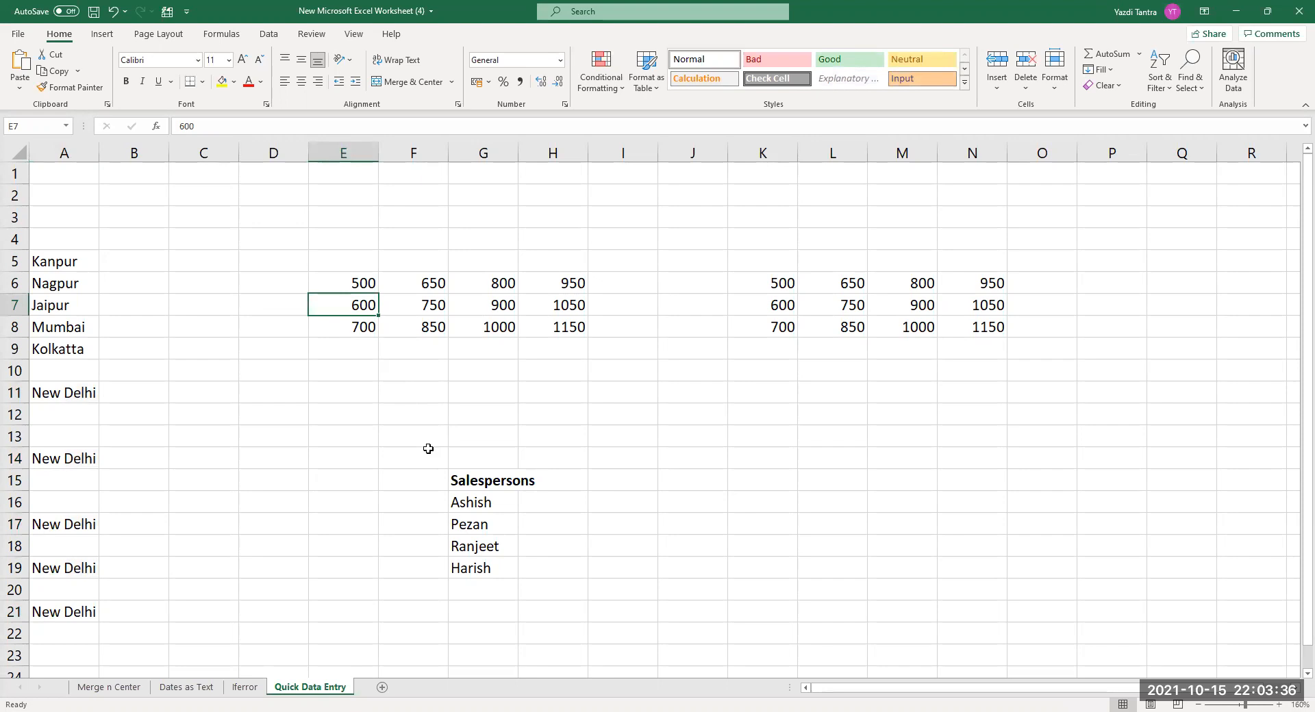
text(1000)
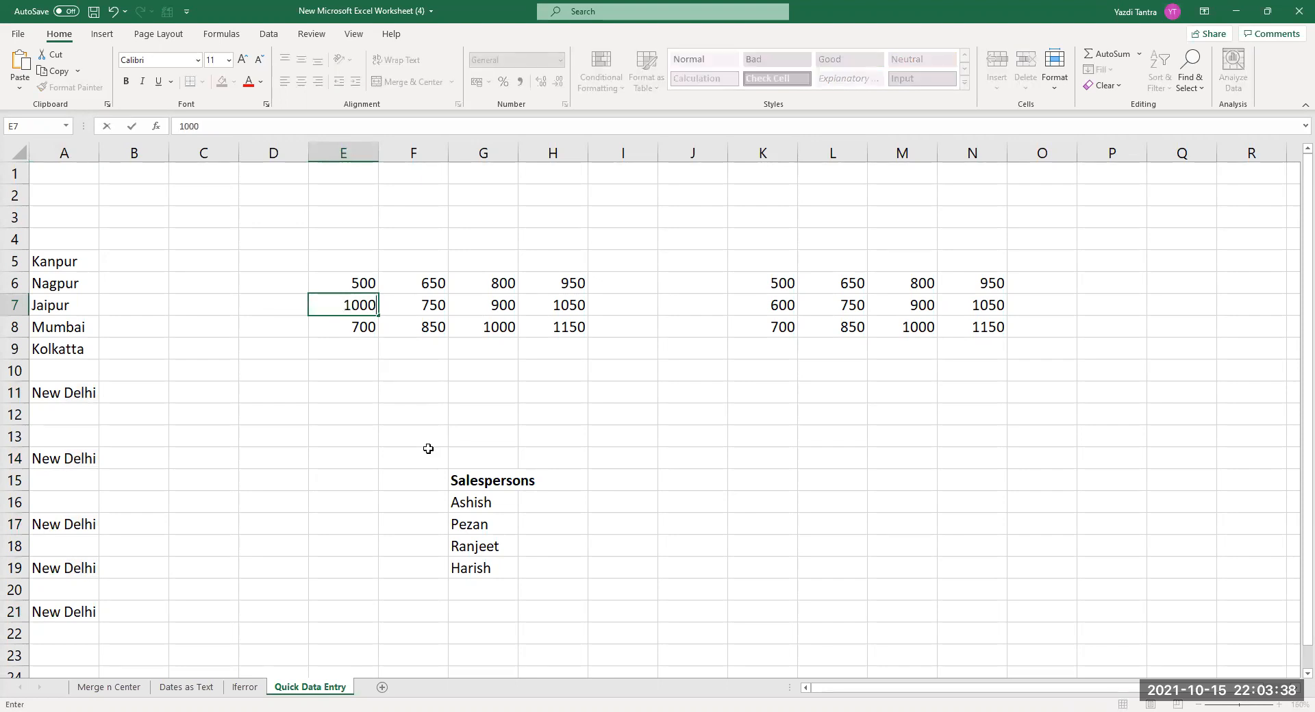
key(Return)
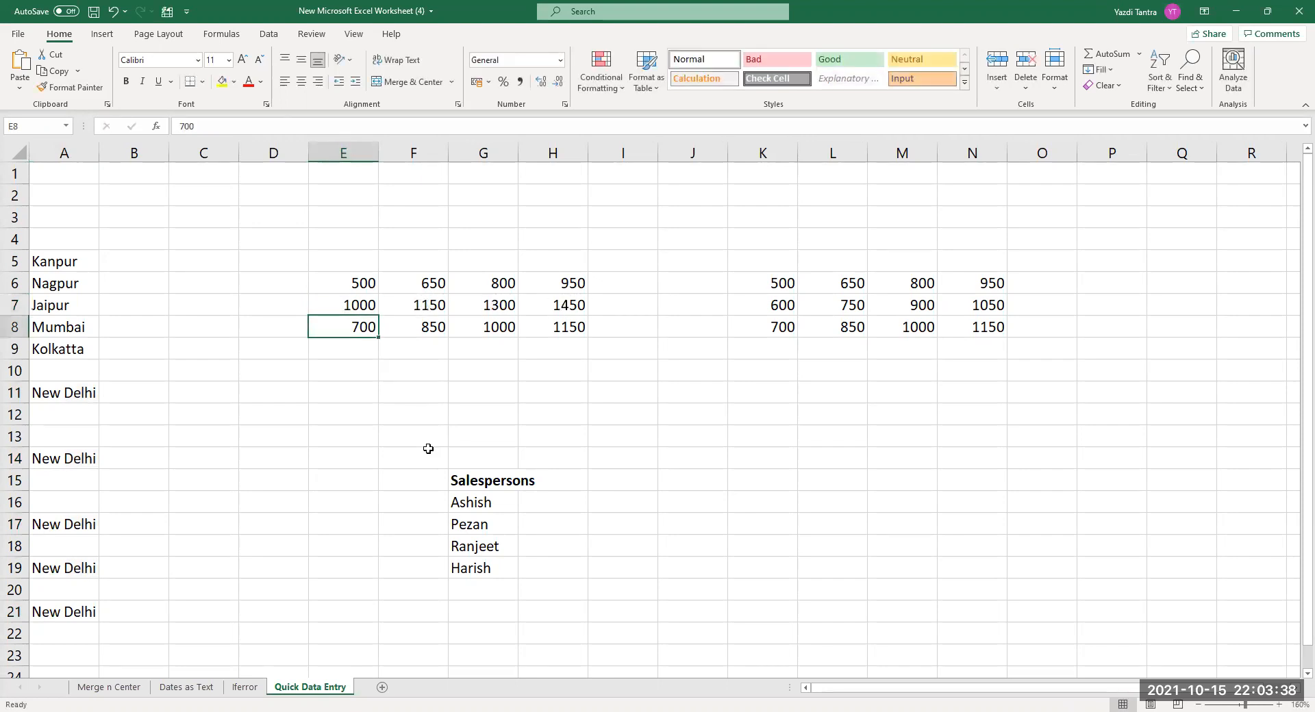
Put 1000 into E7, H7, L7 and K8 together with Ctrl+Enter.
click(348, 306)
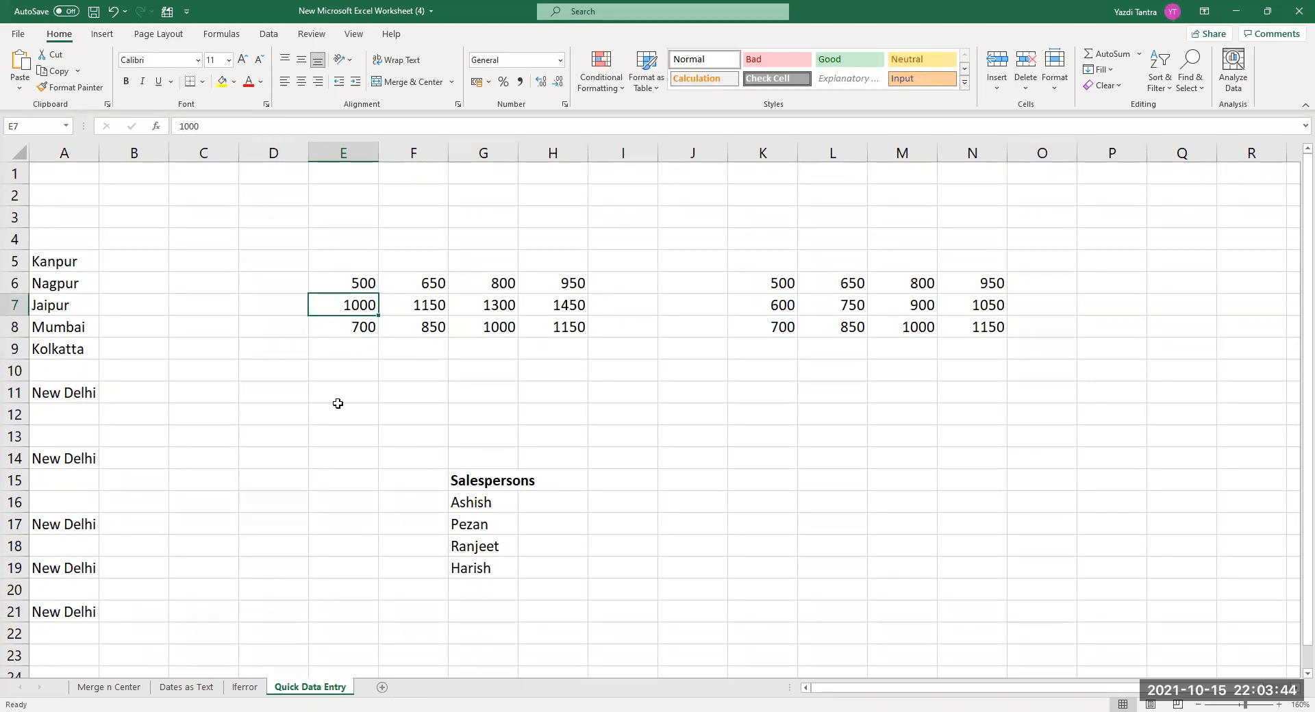
ctrl+click(572, 307)
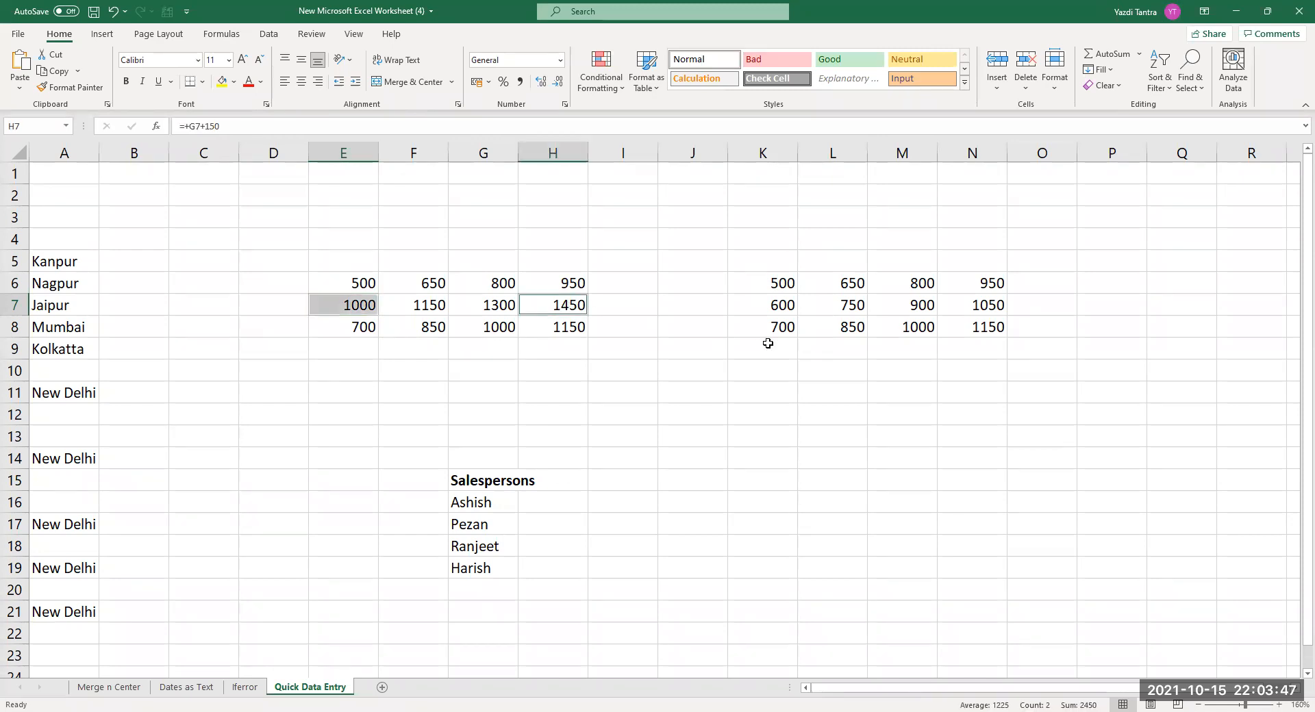
ctrl+click(856, 305)
ctrl+click(786, 332)
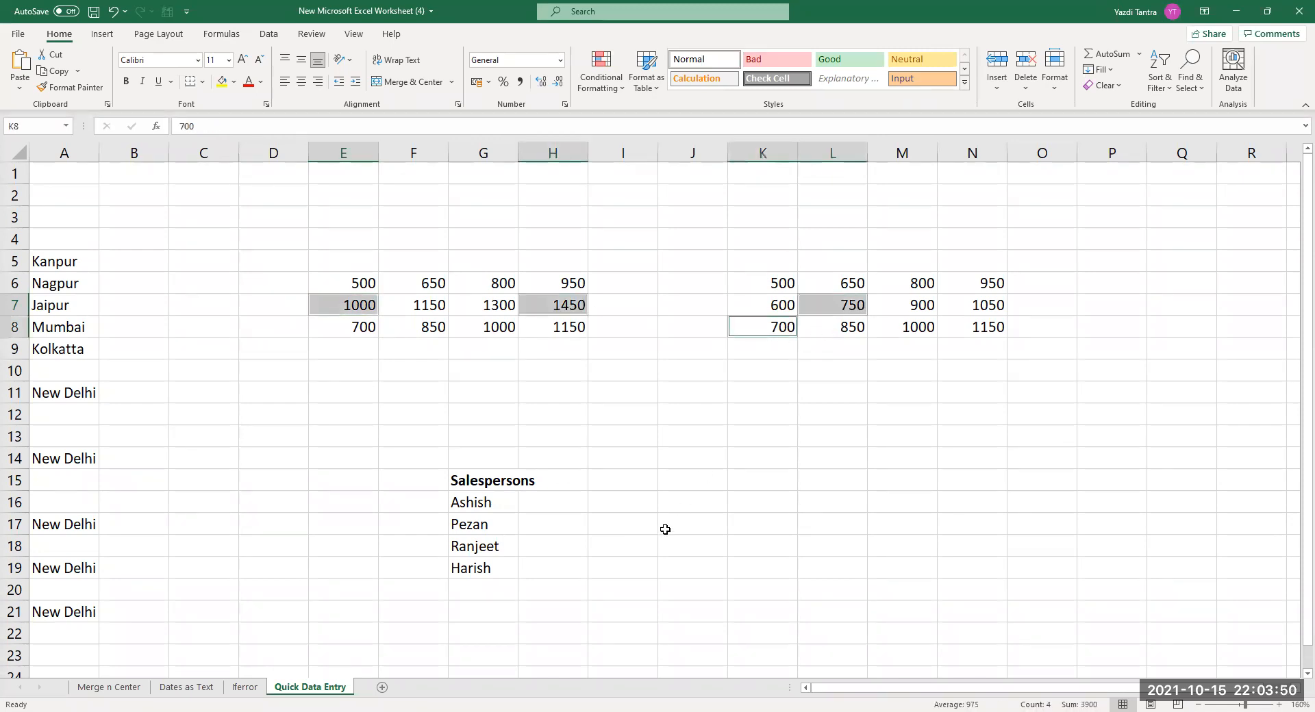
text(1000)
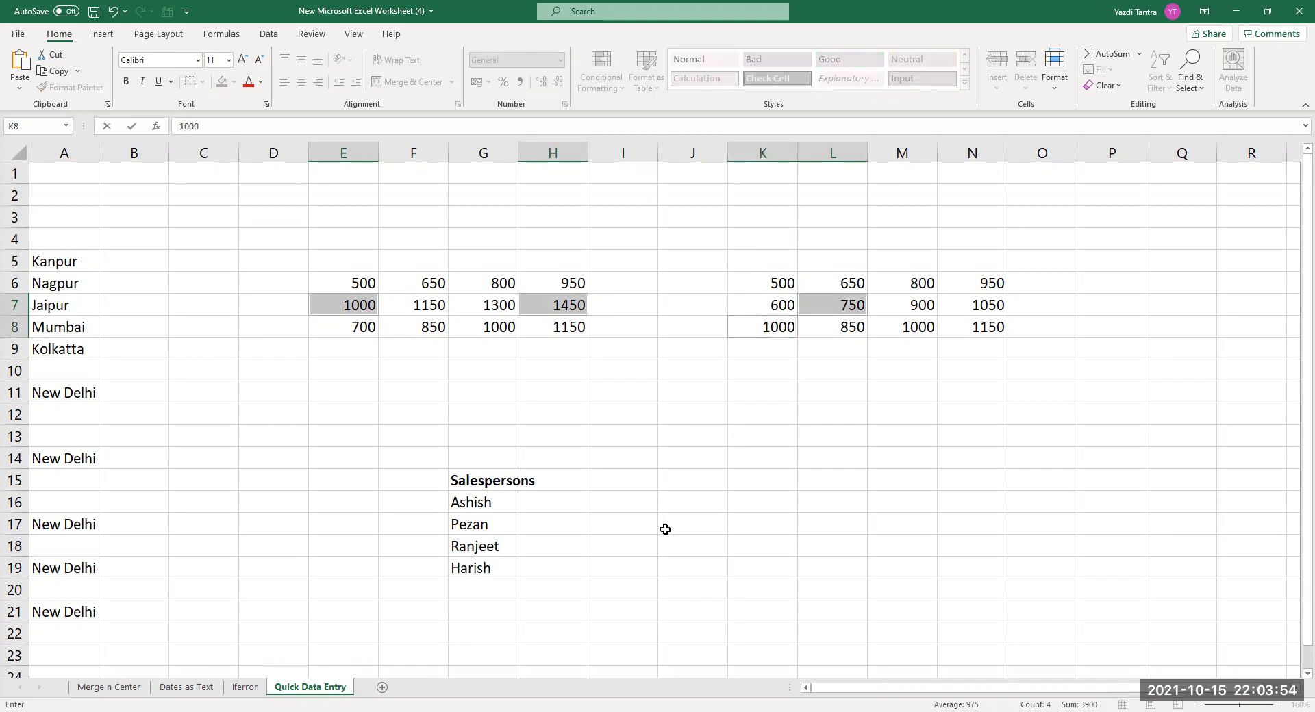
key(ctrl+Return)
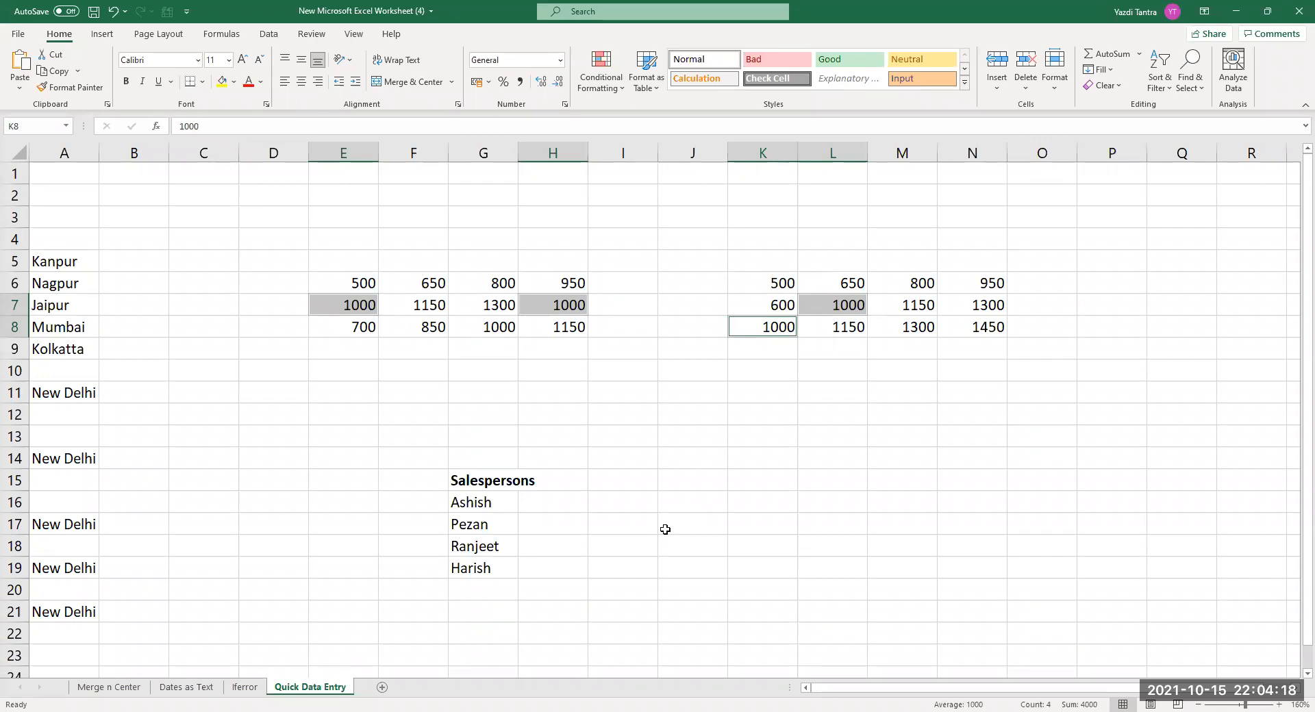
click(56, 331)
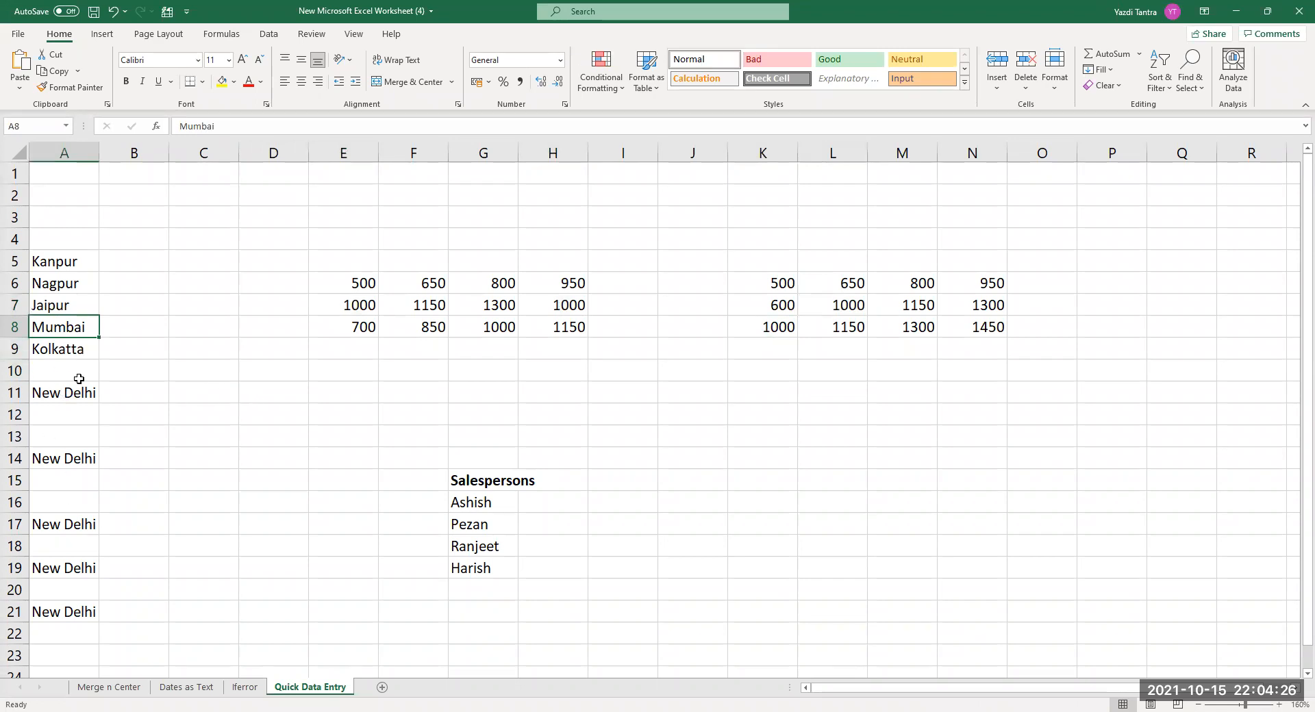
Replace A8, A10, A12, A15 and A16 with Bombay in a single entry.
ctrl+click(79, 378)
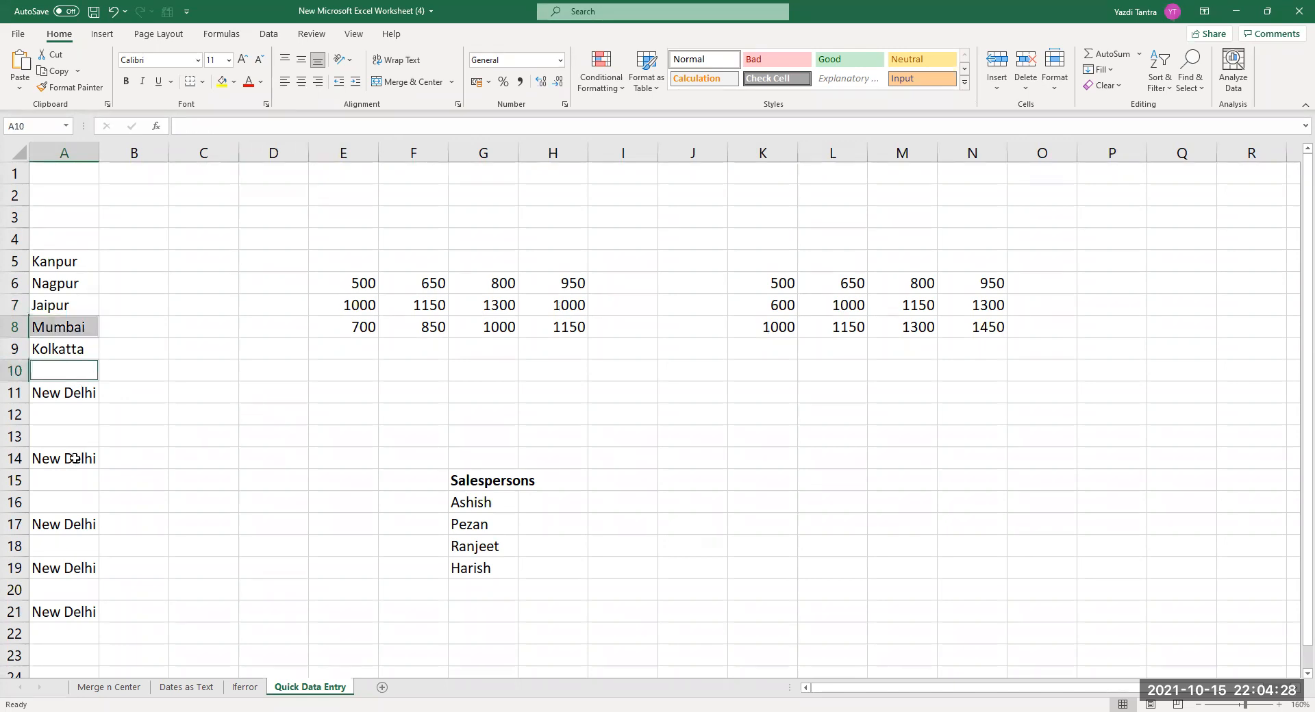
ctrl+click(65, 416)
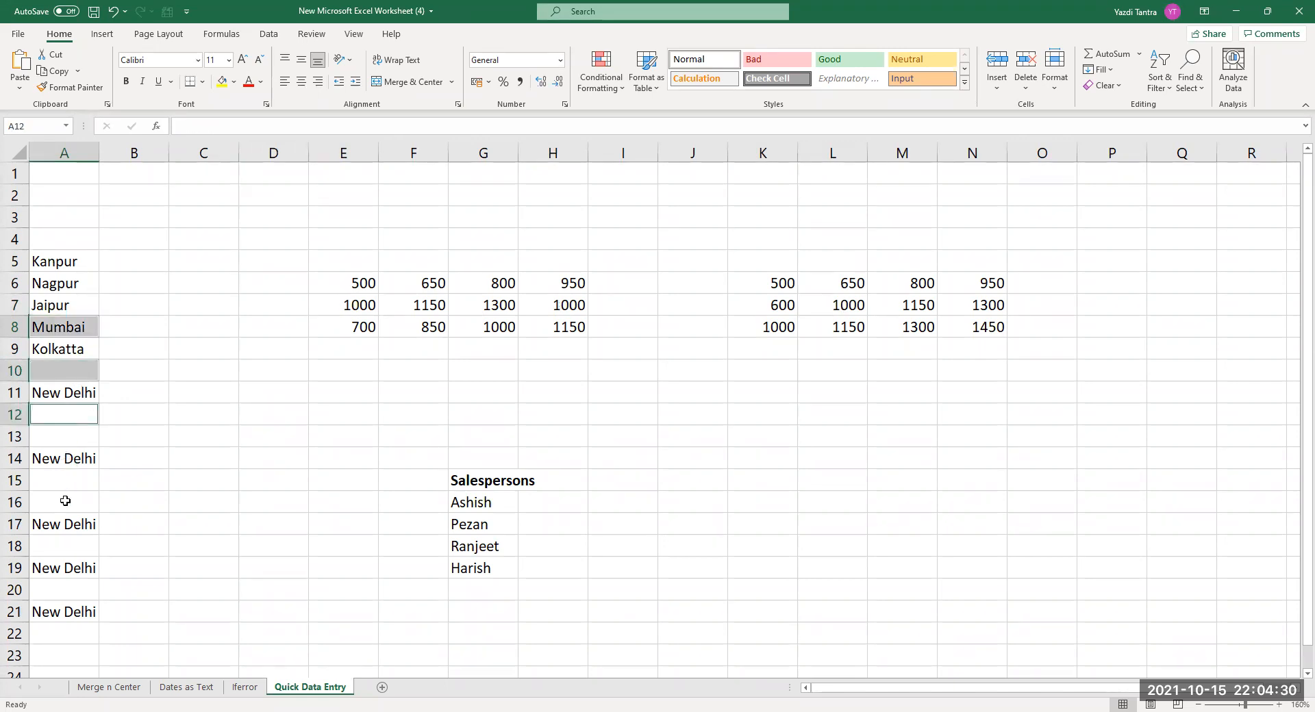
ctrl+click(66, 485)
ctrl+click(68, 512)
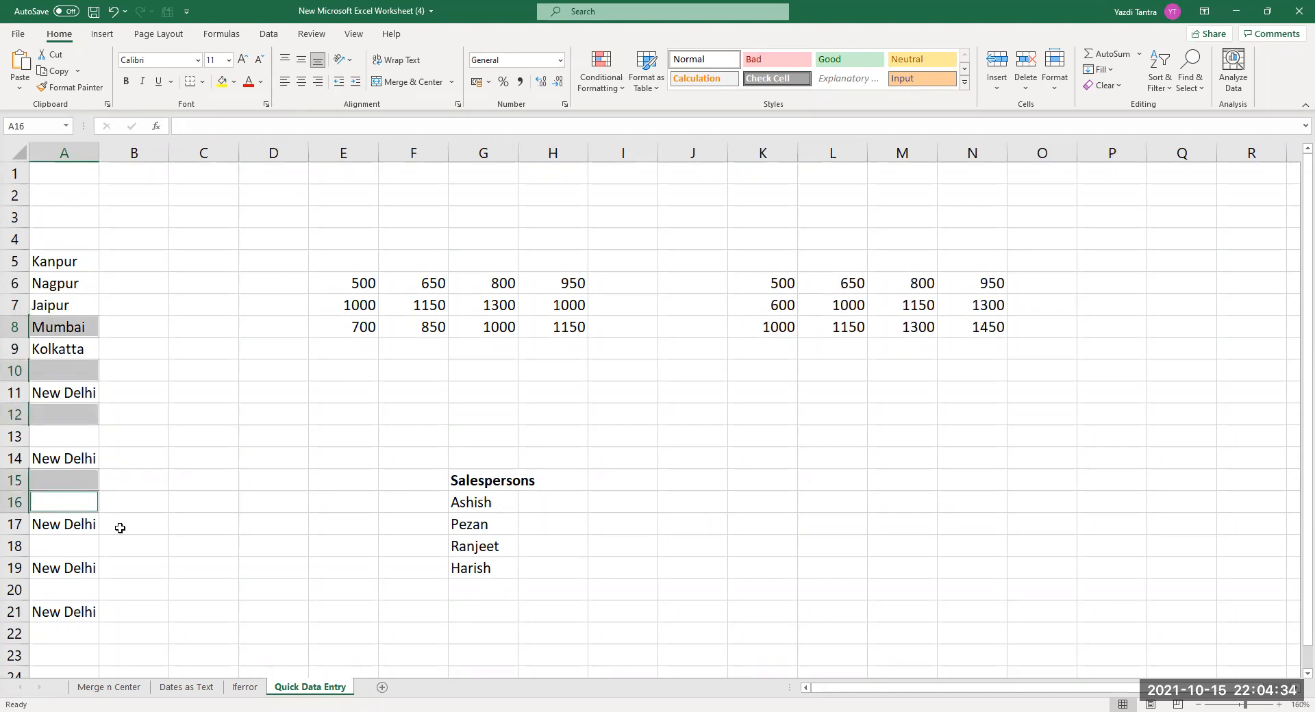
text(Bombai)
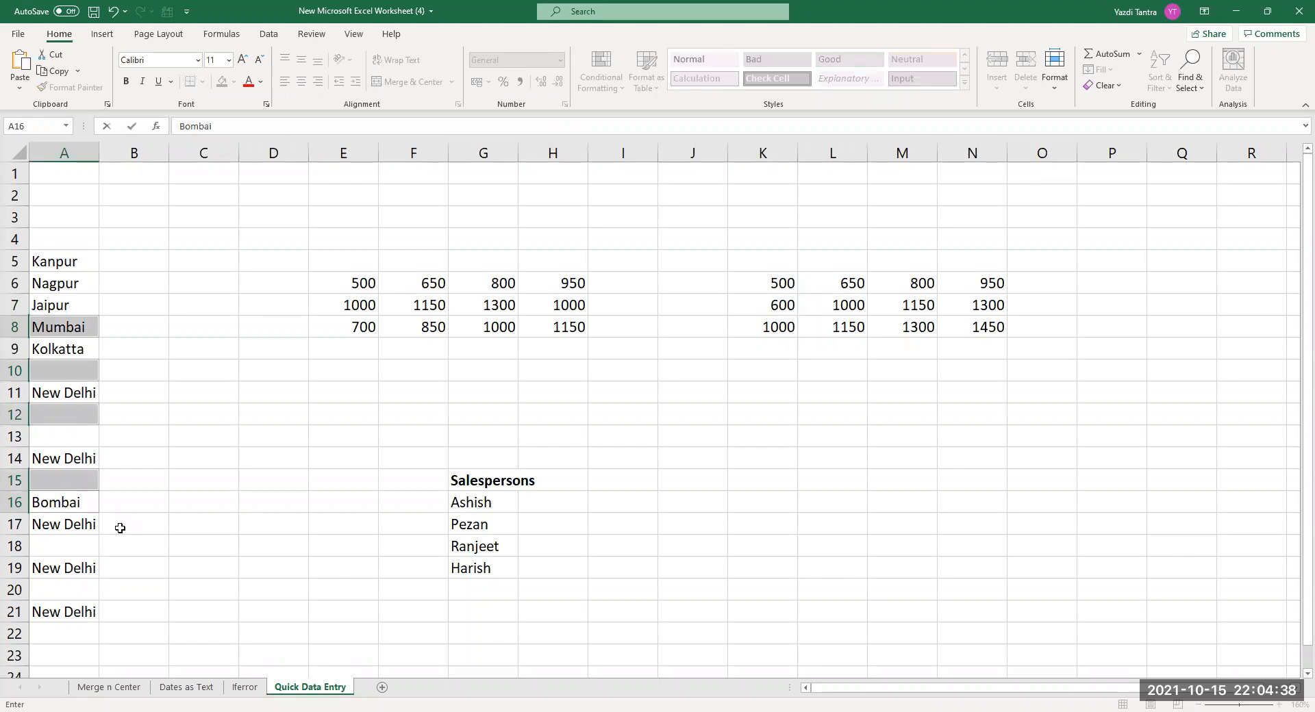
key(BackSpace)
text(y)
key(ctrl+Return)
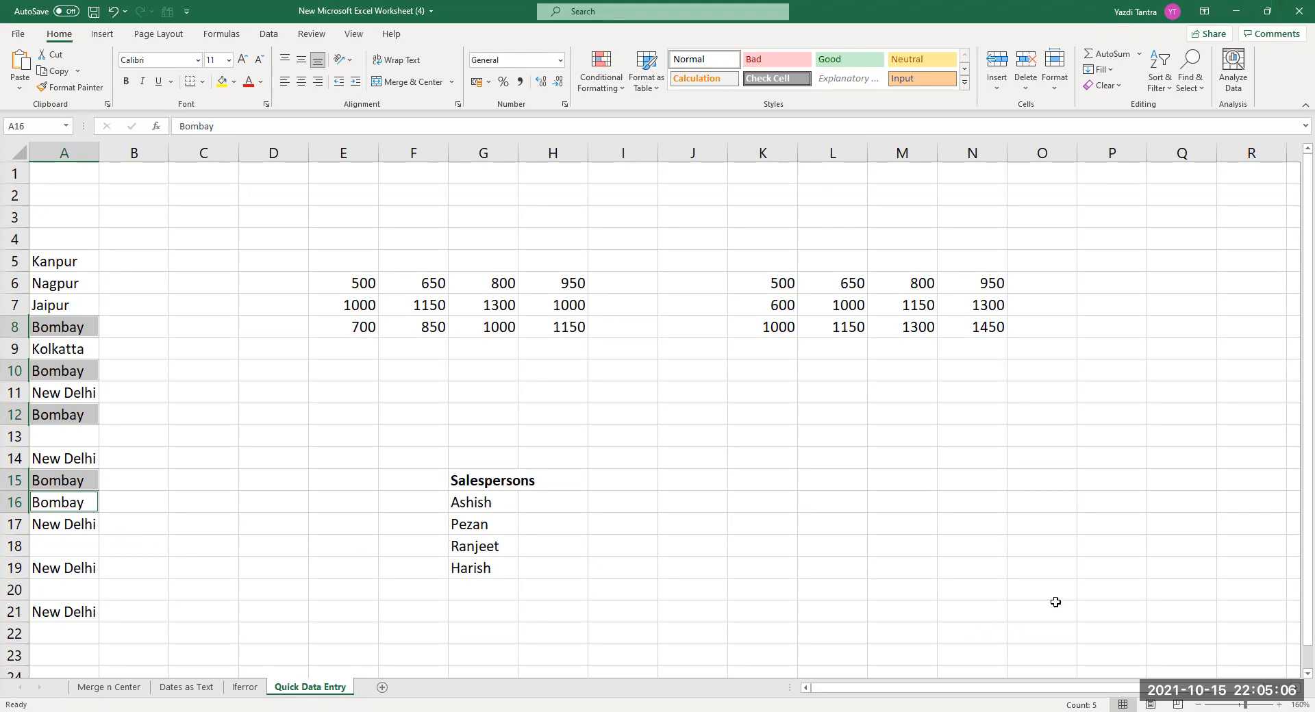
Add AutoSum totals in row 9 under both number blocks.
drag(360, 281, 572, 328)
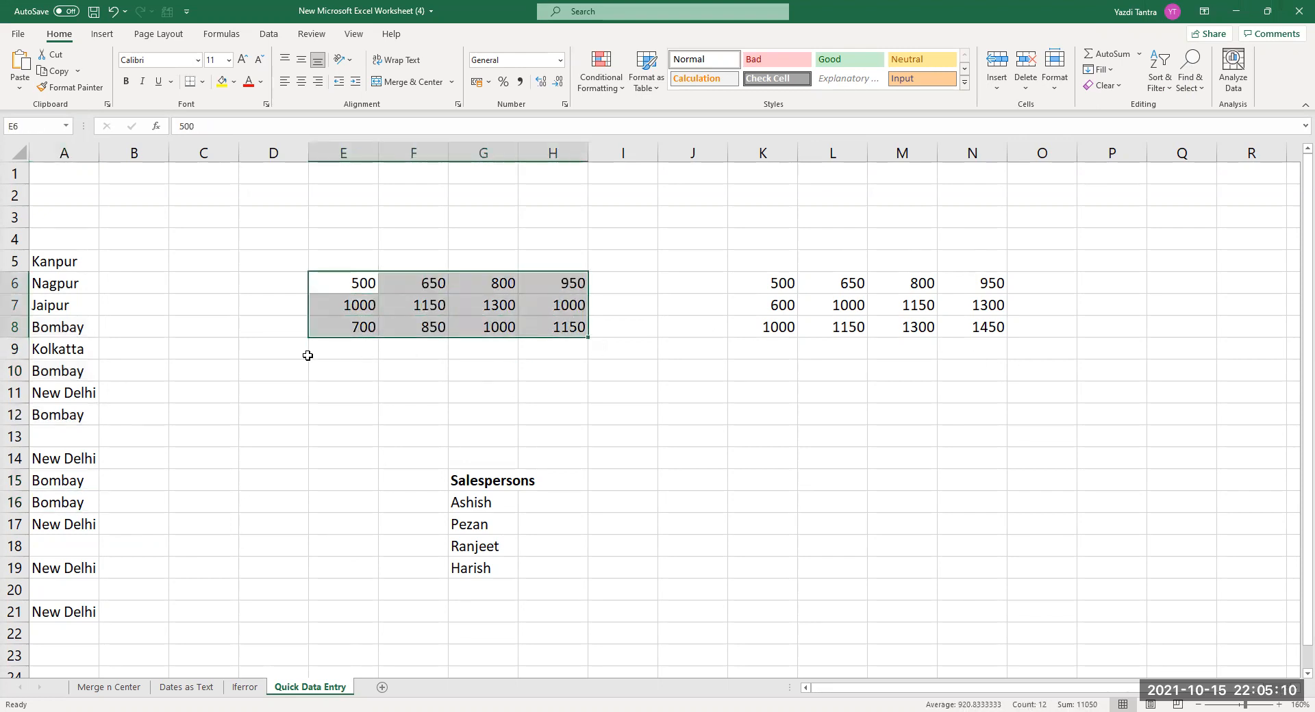
click(369, 354)
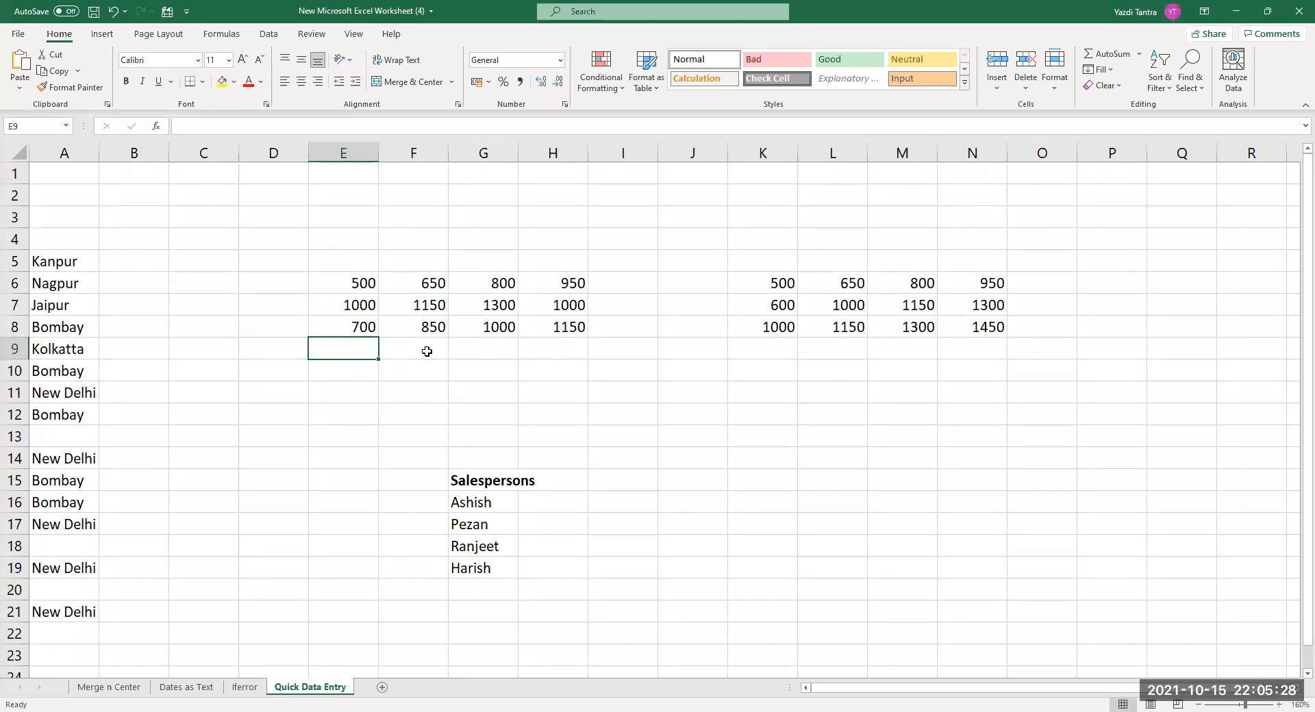
drag(427, 351, 630, 352)
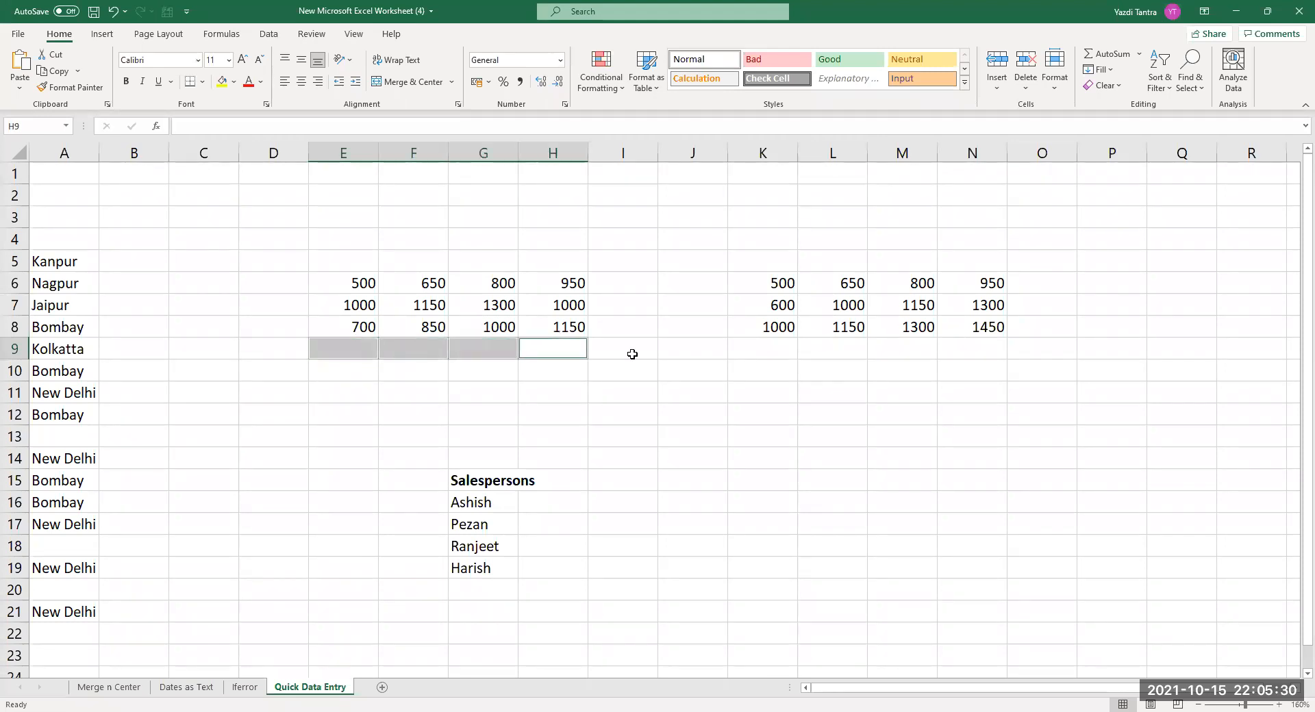
drag(761, 353, 987, 353)
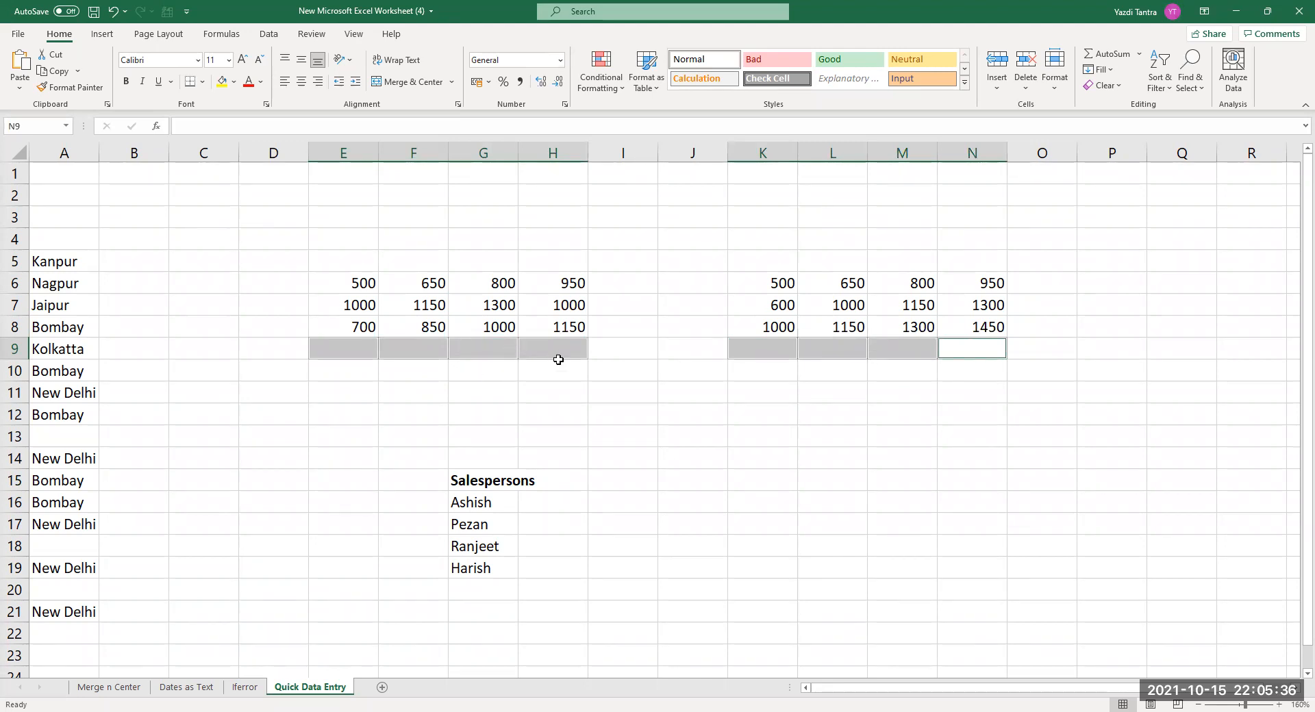
click(1108, 57)
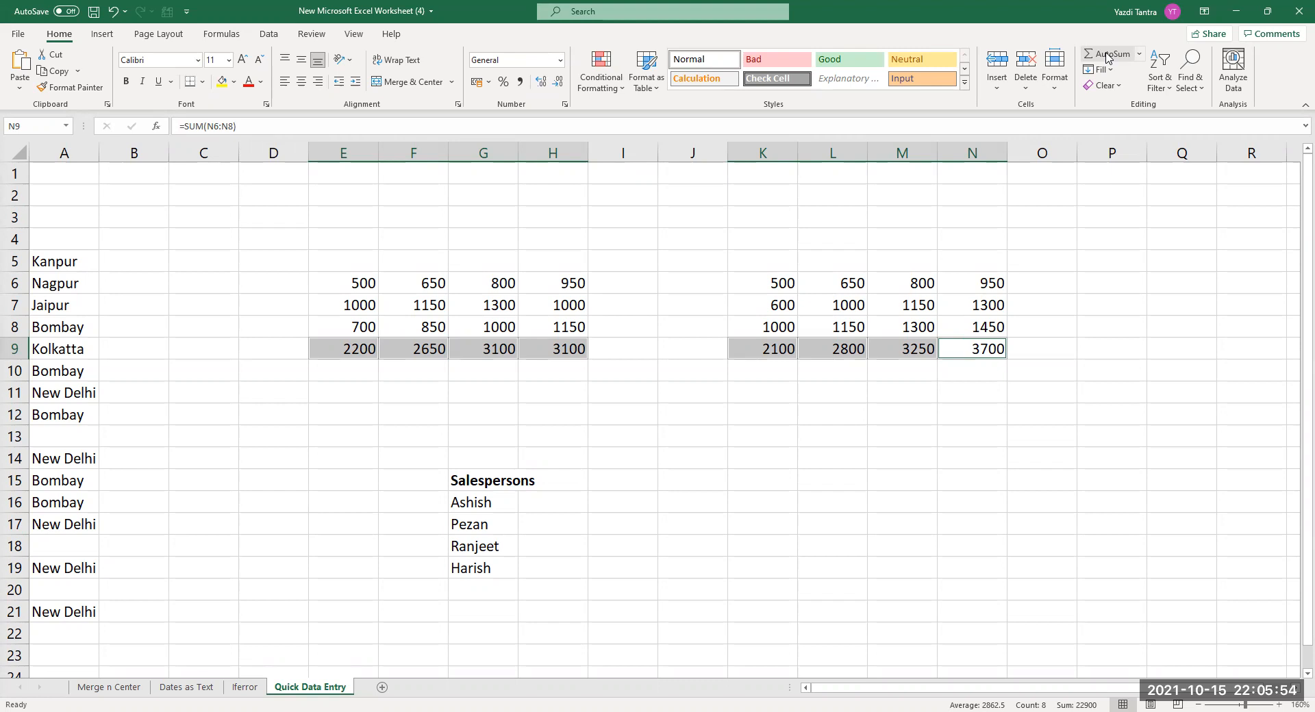
Copy the E9 and K9 totals across their rows, then select E9:N9.
click(355, 349)
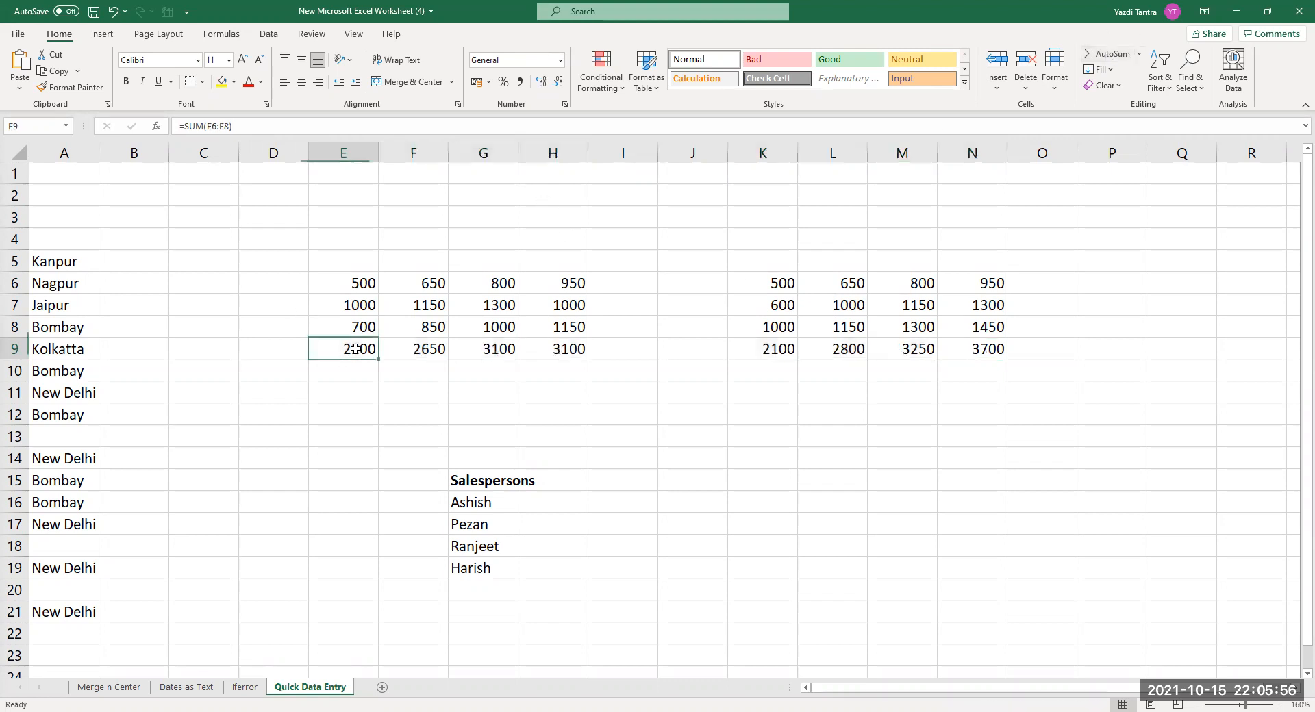
drag(378, 362, 585, 360)
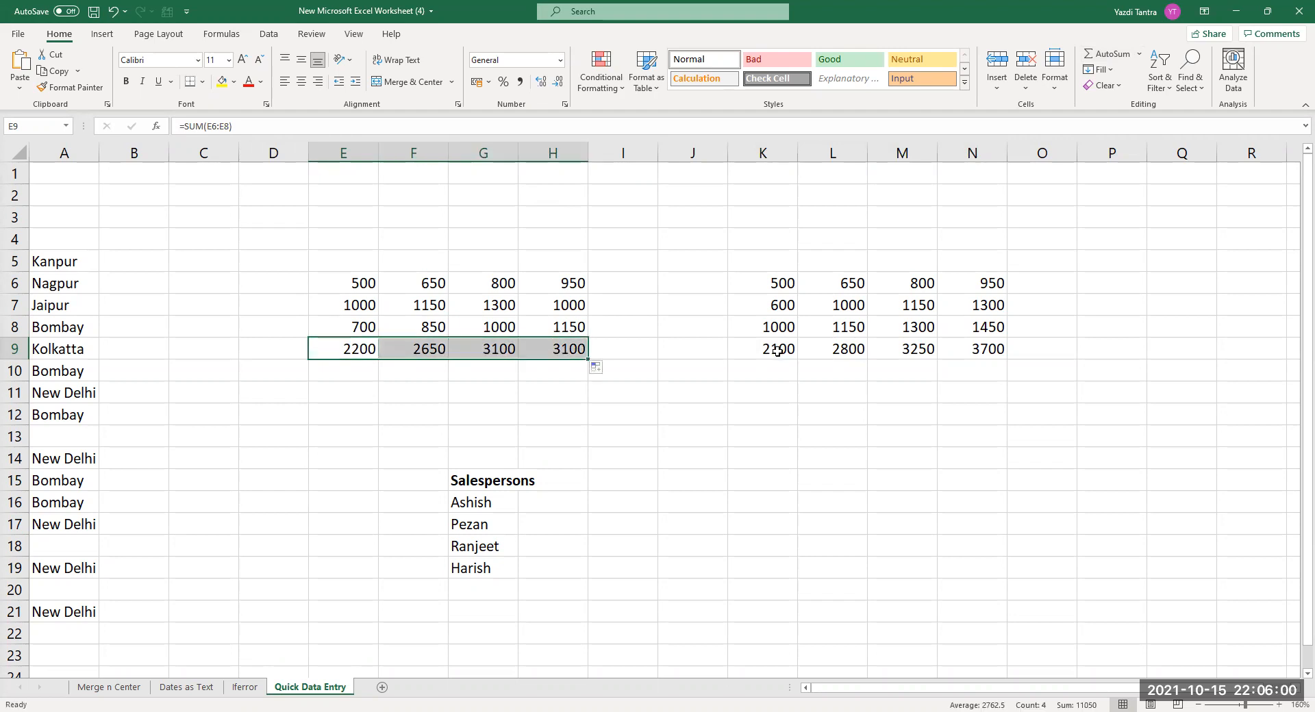
click(778, 351)
drag(796, 358, 991, 361)
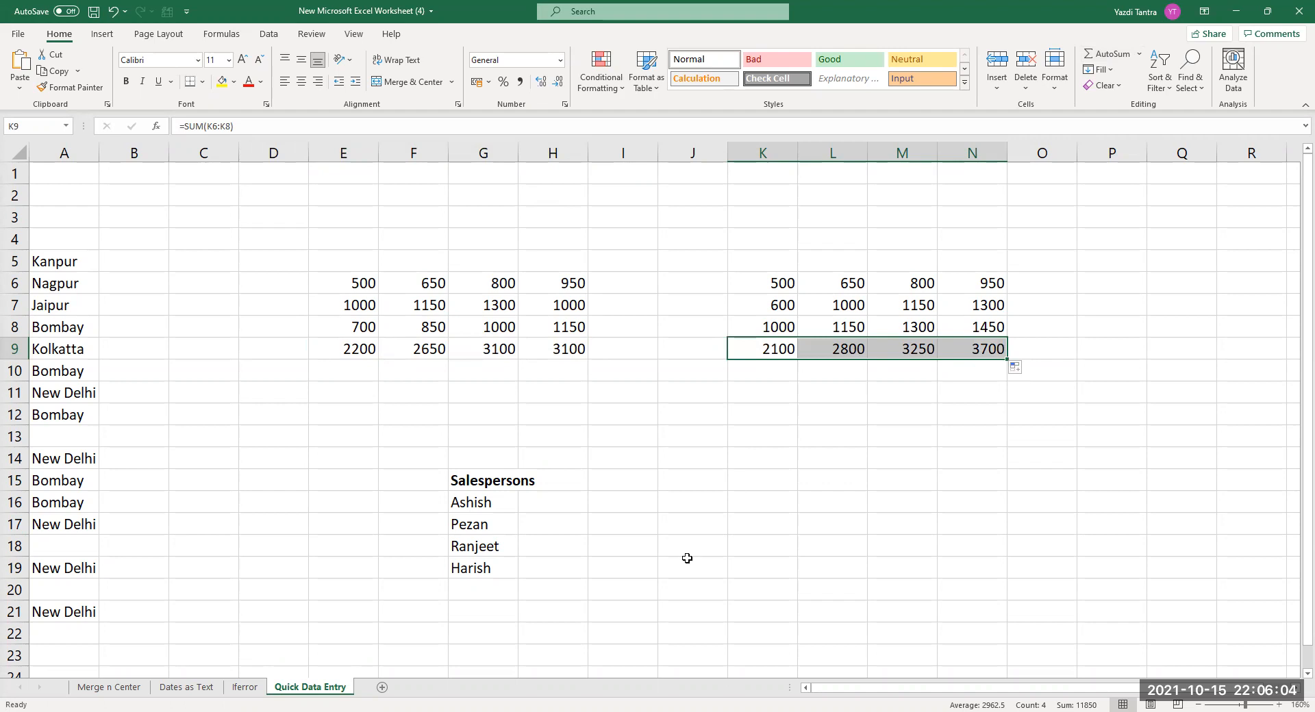
click(660, 491)
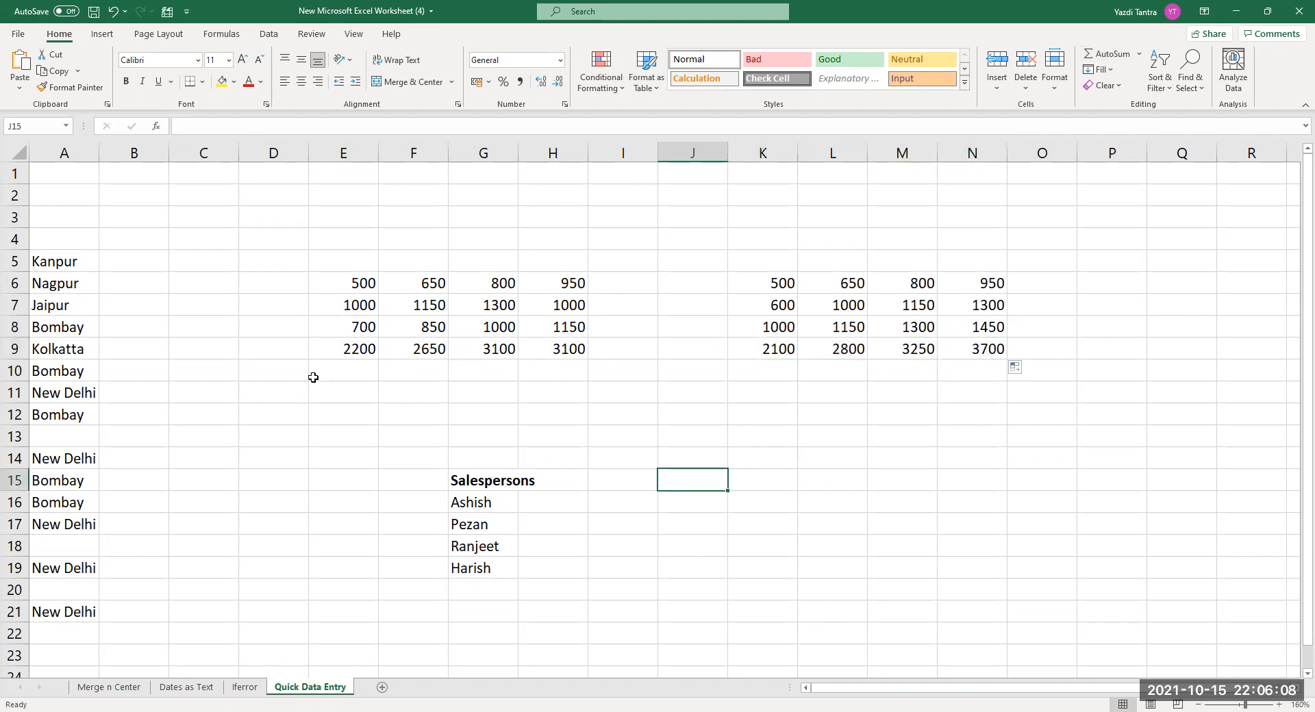
drag(360, 351, 964, 354)
Clear row 9, then AutoSum E9:H9 and K9:N9 to restore the column totals.
key(Delete)
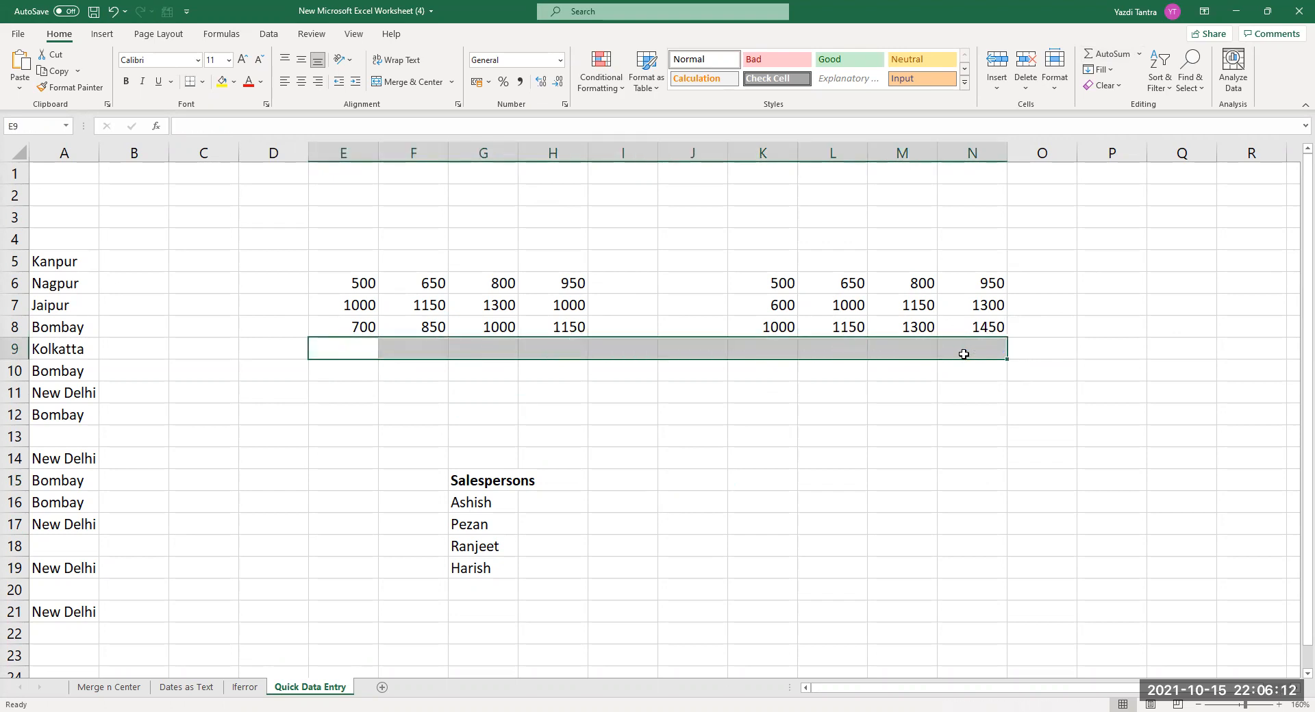
click(456, 402)
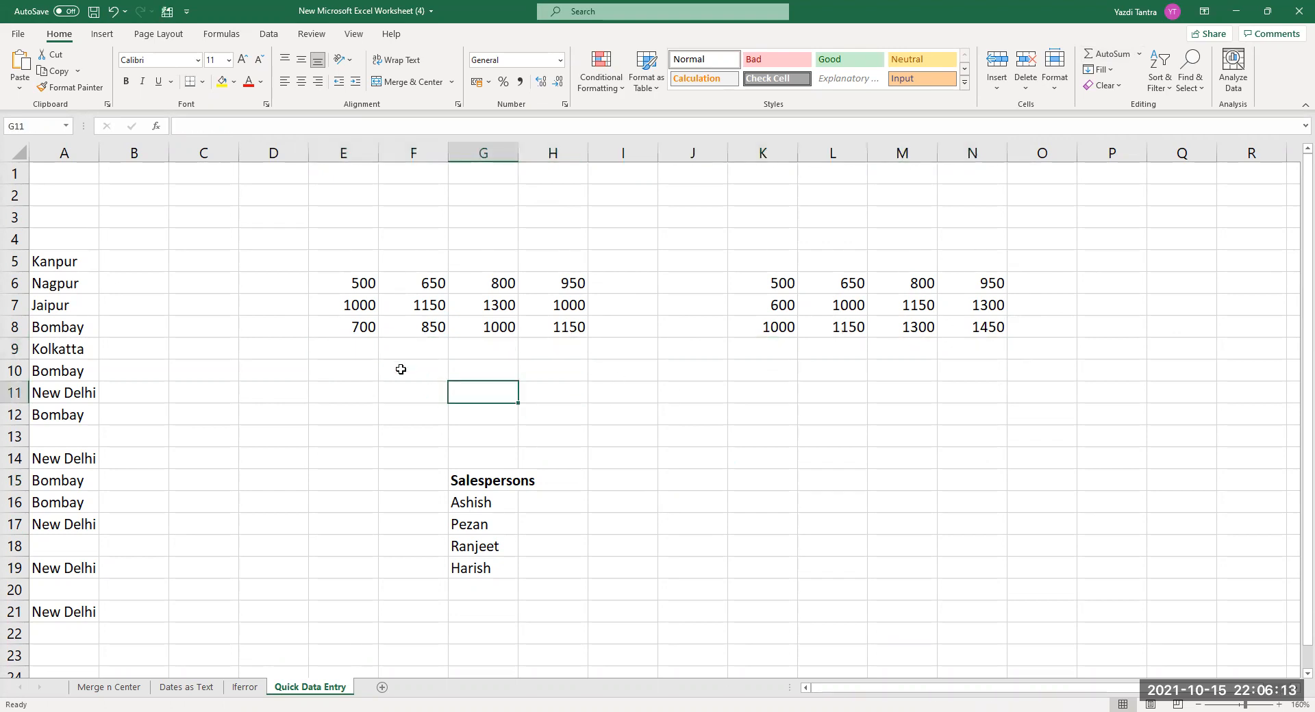
click(349, 354)
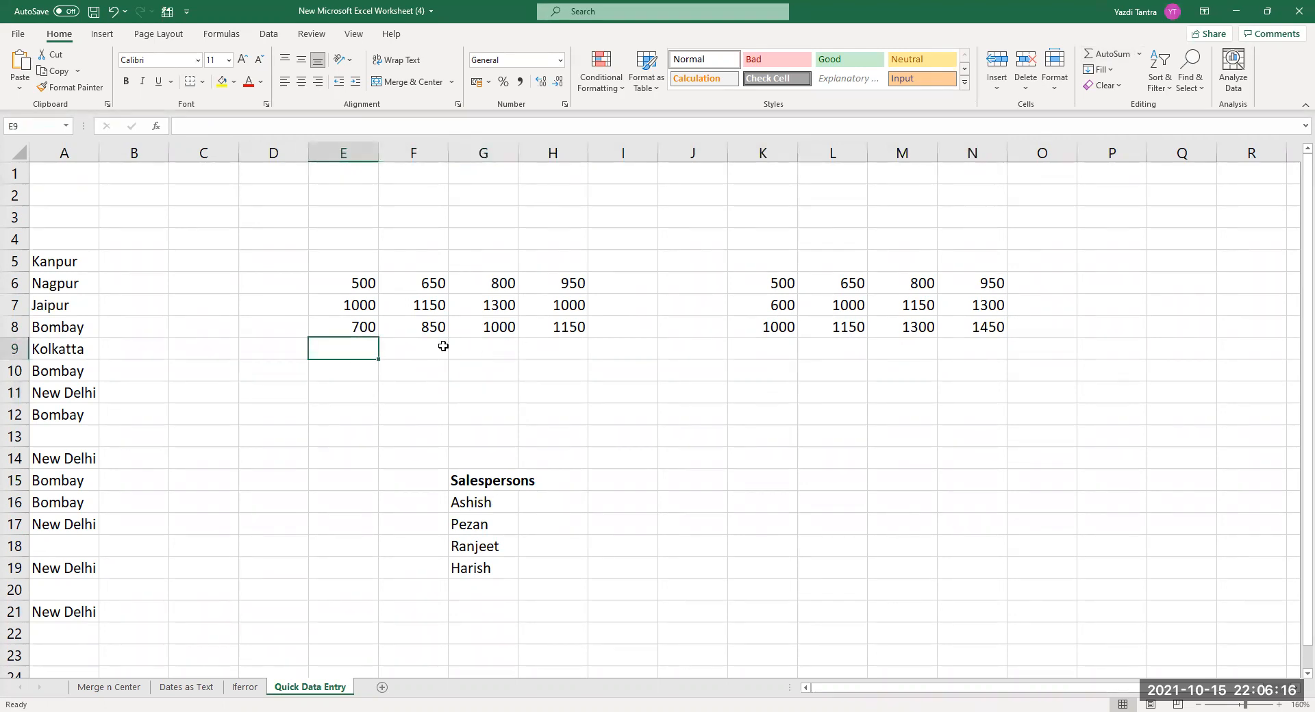
ctrl+click(417, 351)
ctrl+click(490, 349)
ctrl+click(559, 351)
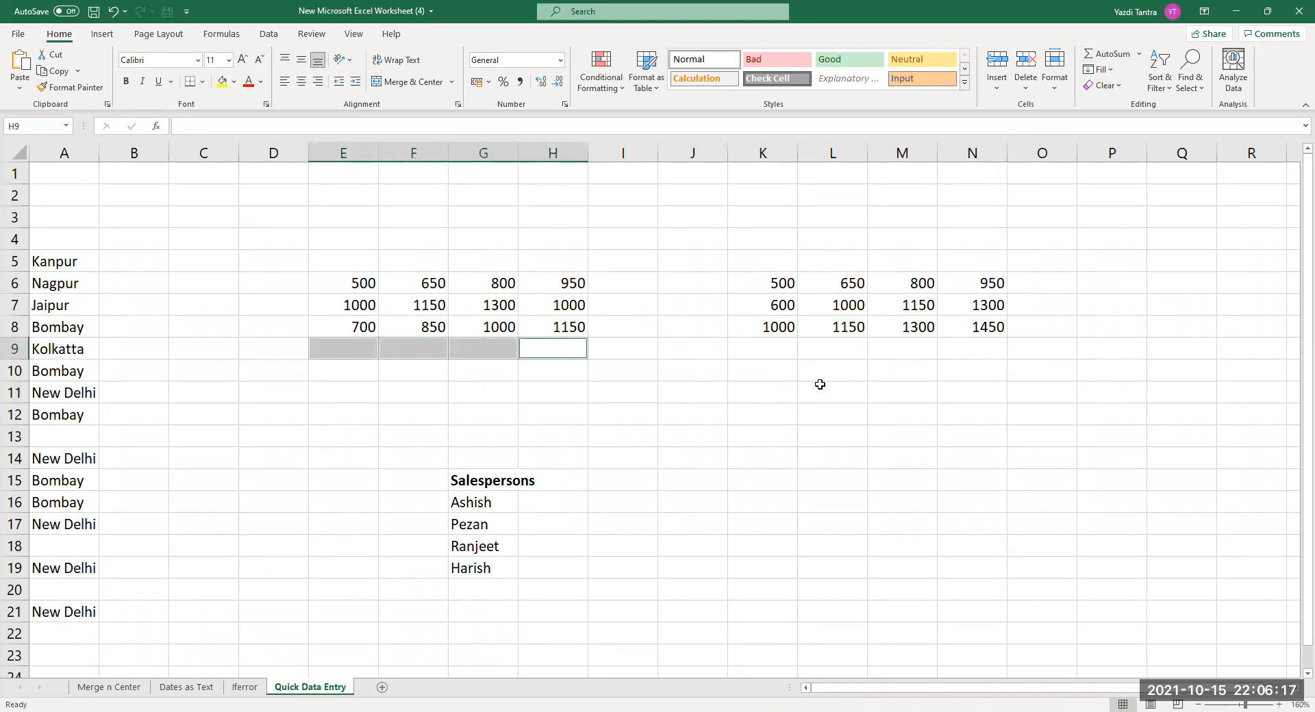
ctrl+click(782, 352)
ctrl+click(839, 350)
ctrl+click(905, 349)
ctrl+click(986, 353)
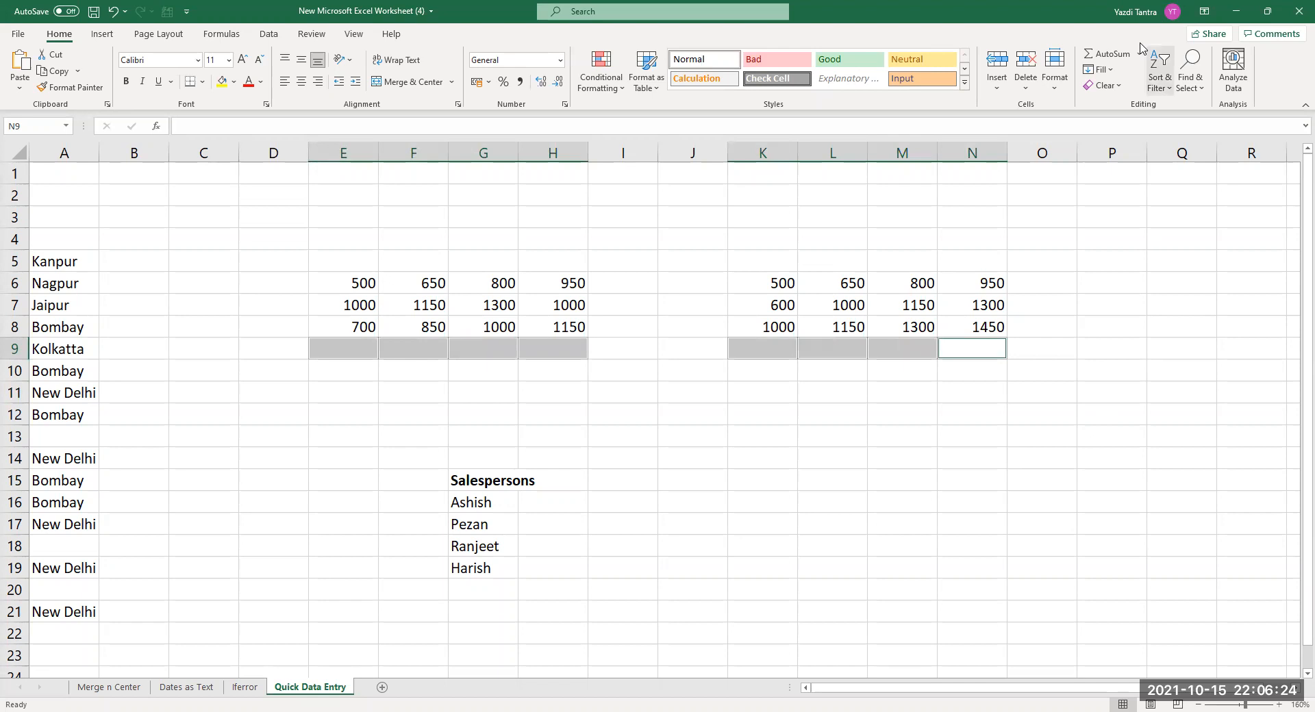
click(1106, 54)
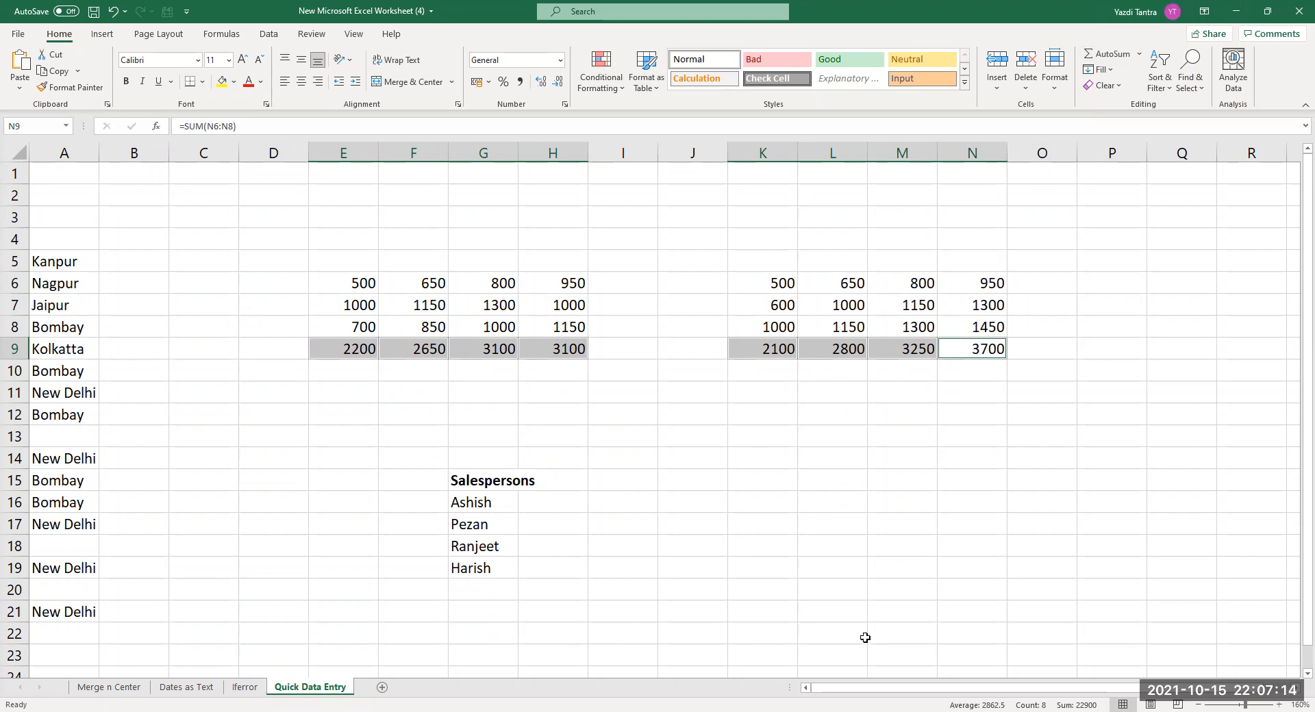
Inspect the SUM formulas in the E9:H9 and K9:N9 totals.
click(361, 350)
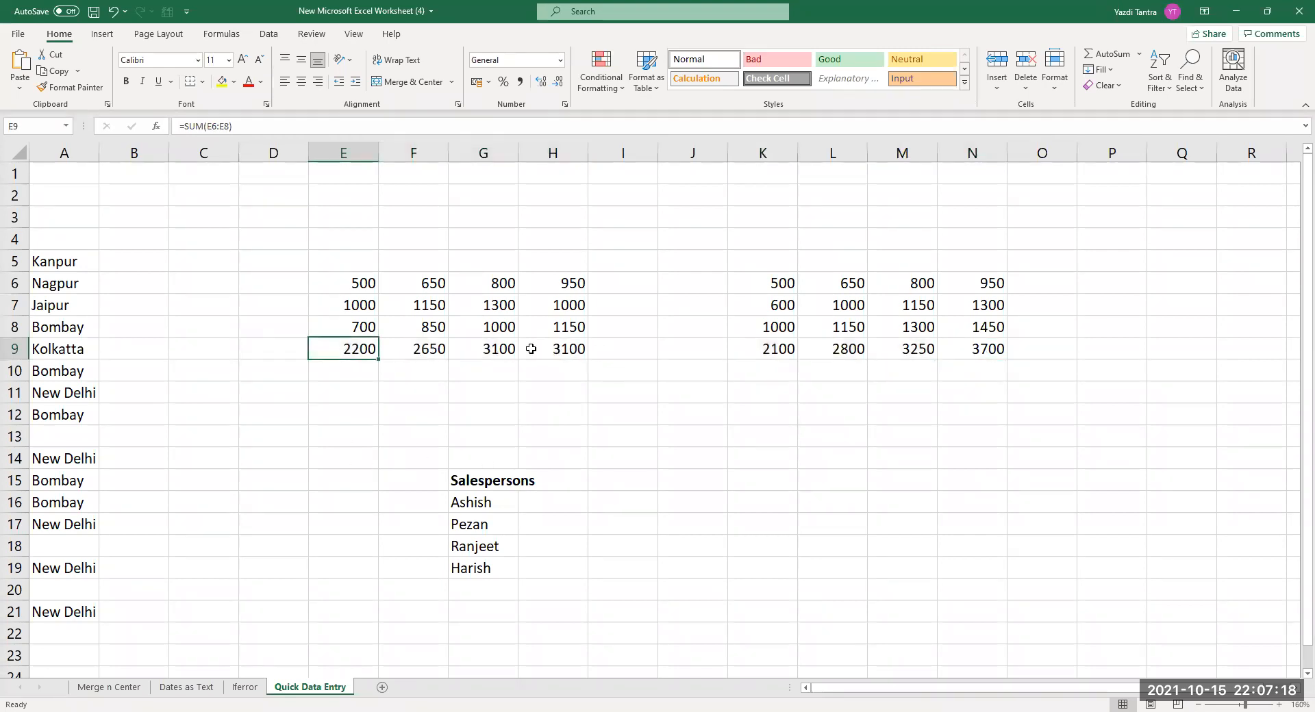
shift+click(554, 350)
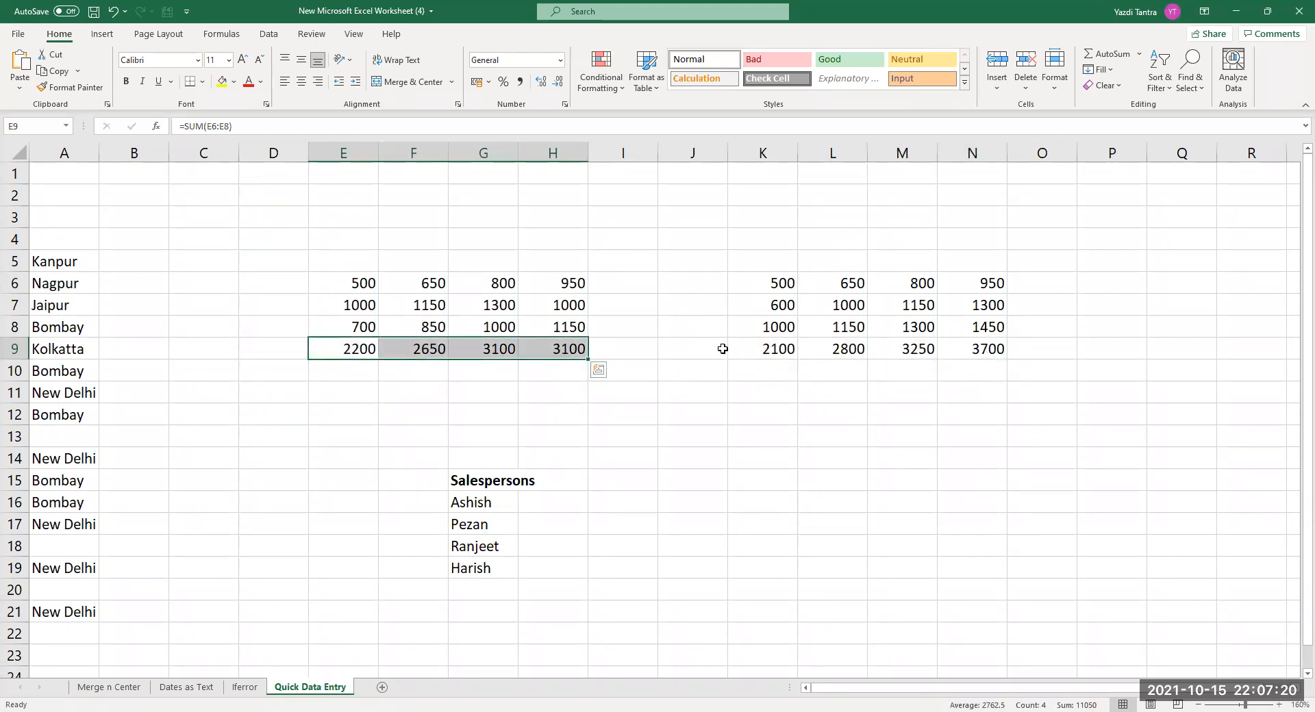
ctrl+click(782, 350)
ctrl+click(847, 350)
ctrl+click(906, 350)
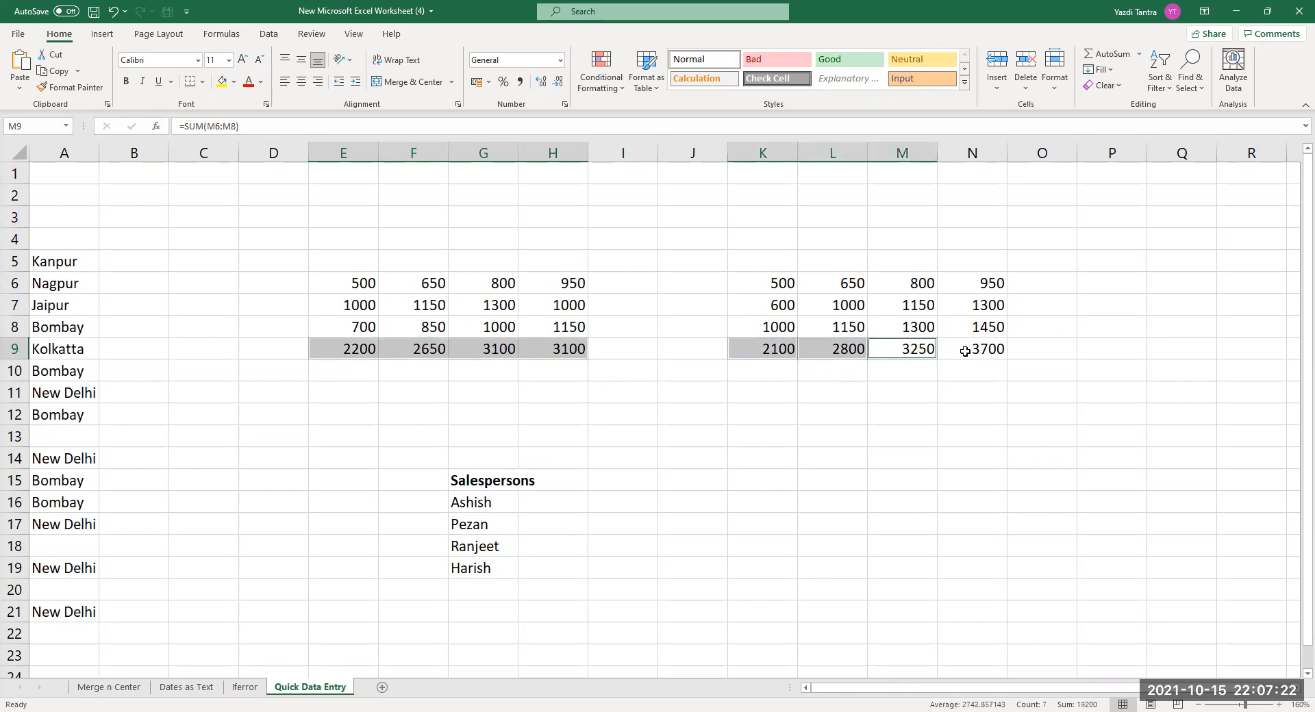
ctrl+click(958, 351)
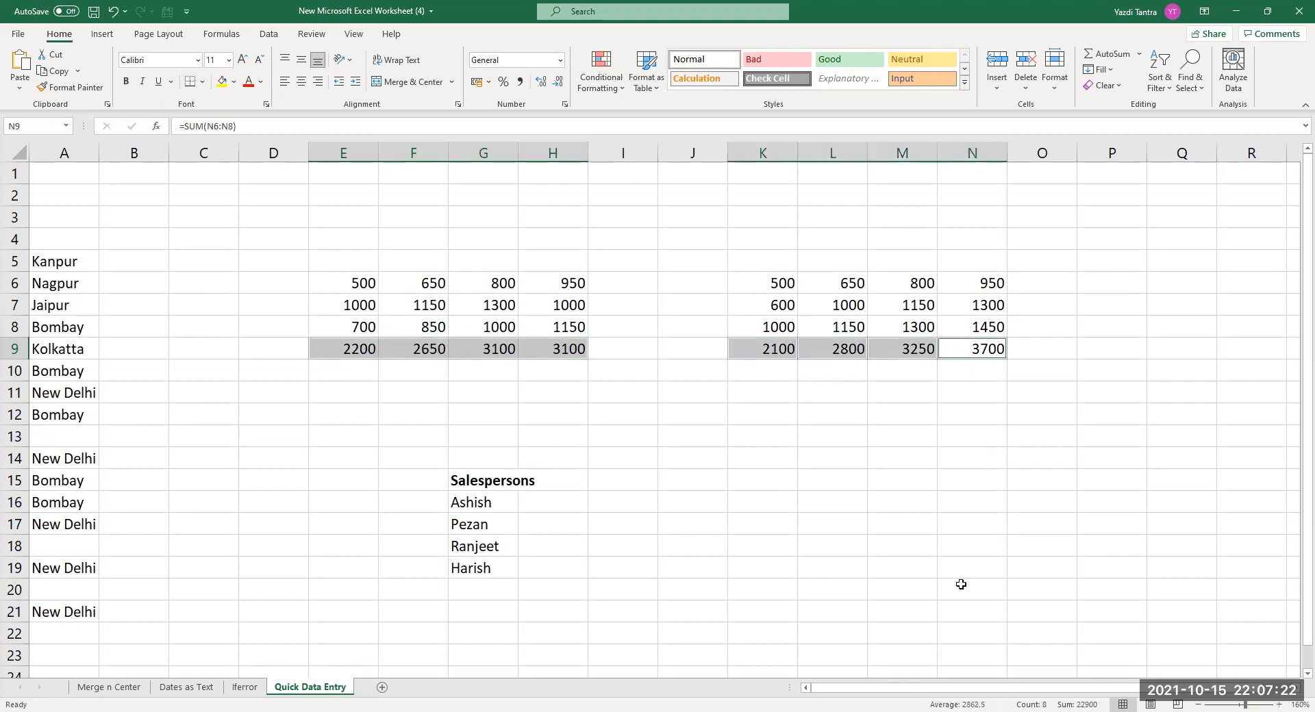
click(979, 352)
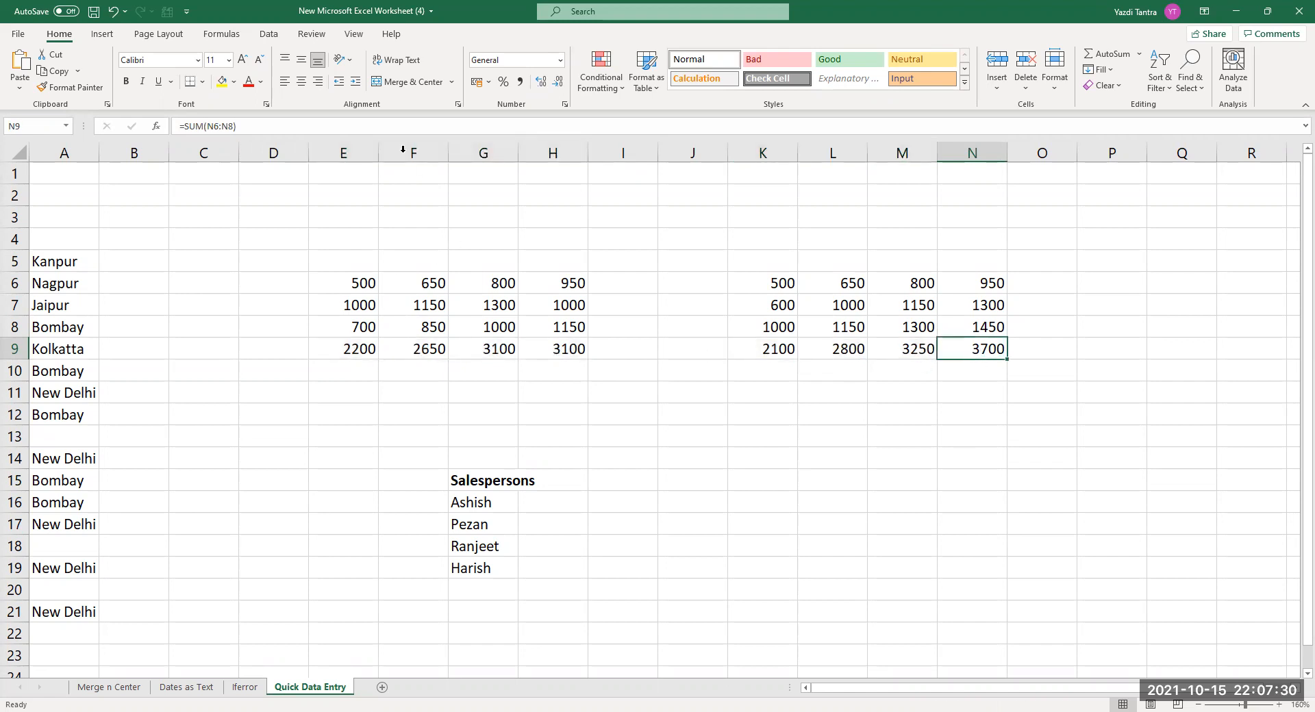
click(347, 374)
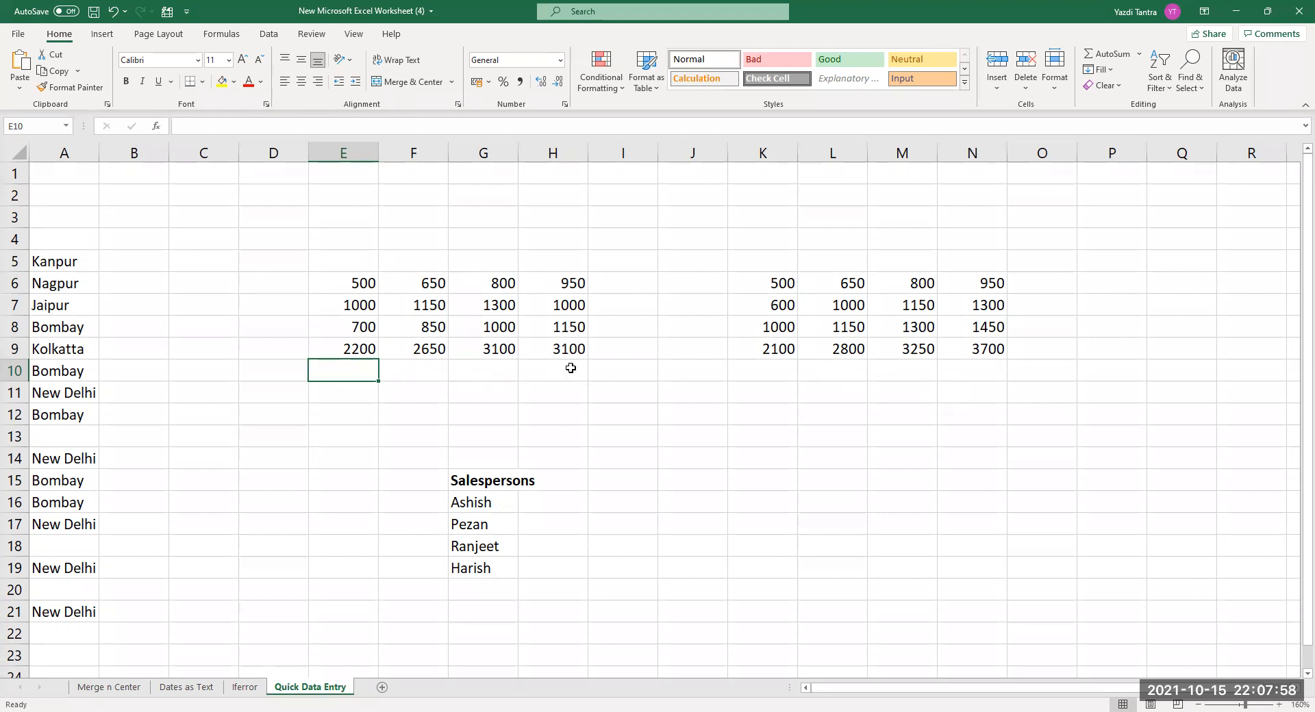
drag(417, 370, 561, 373)
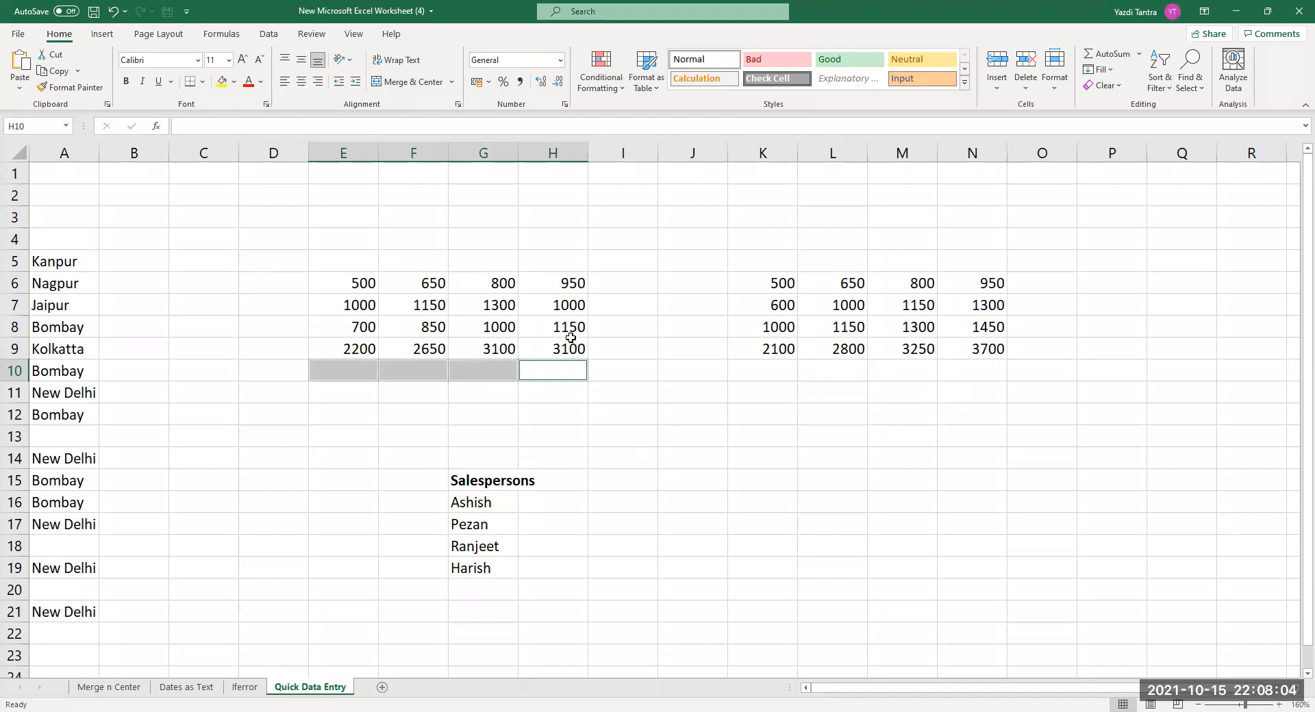
click(510, 430)
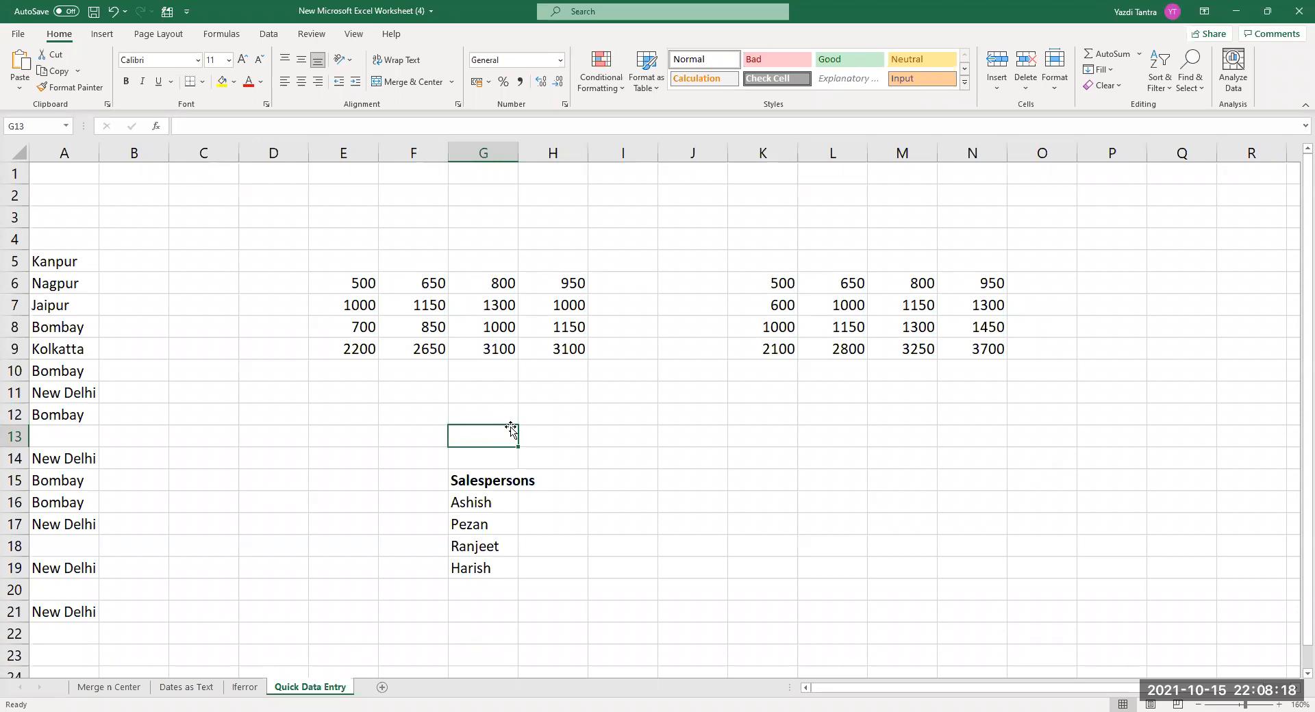
Add Ashish below Harish in the Salespersons list using AutoComplete.
scroll(694, 493, down, 2)
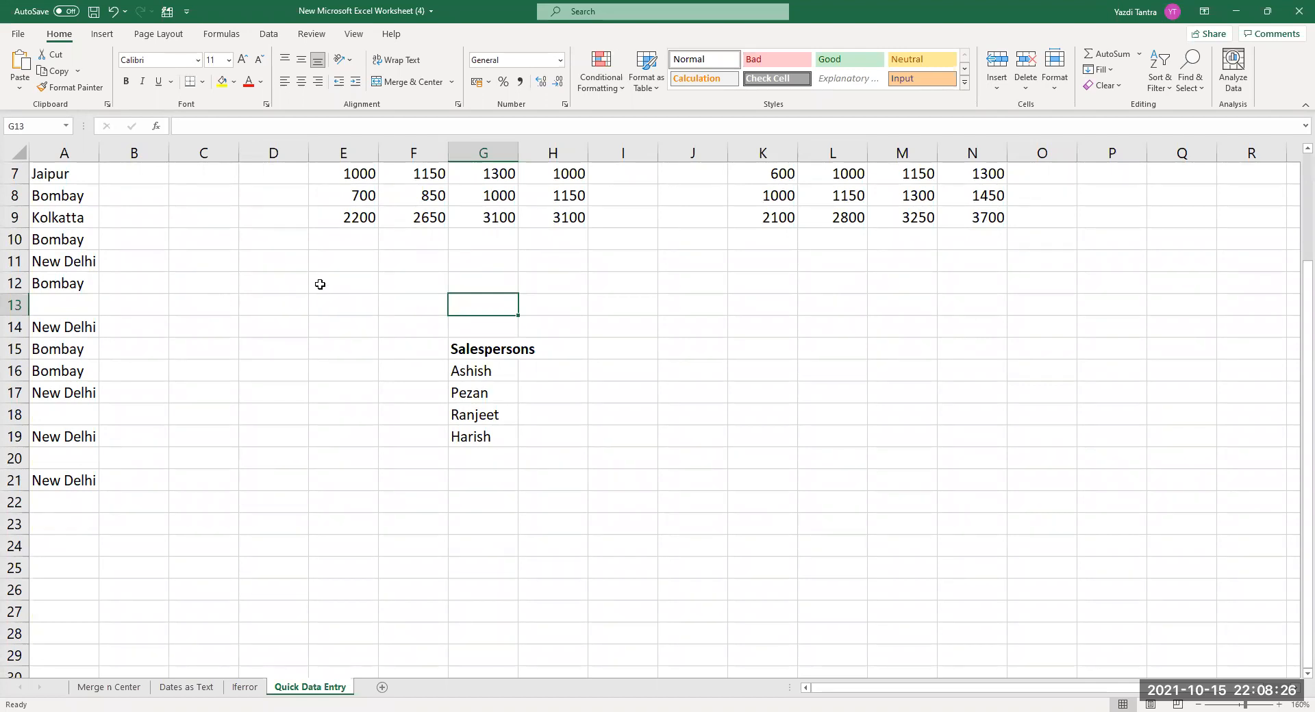
click(456, 346)
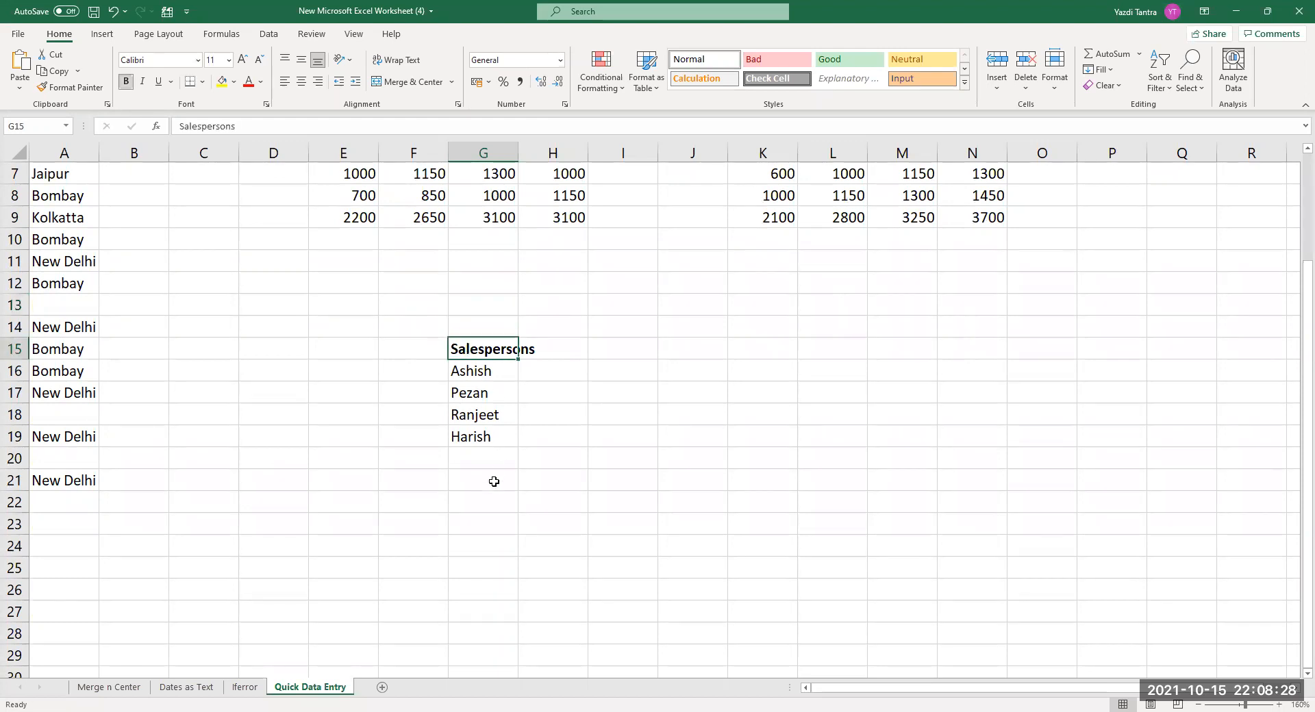
click(455, 373)
click(465, 396)
click(469, 411)
click(472, 440)
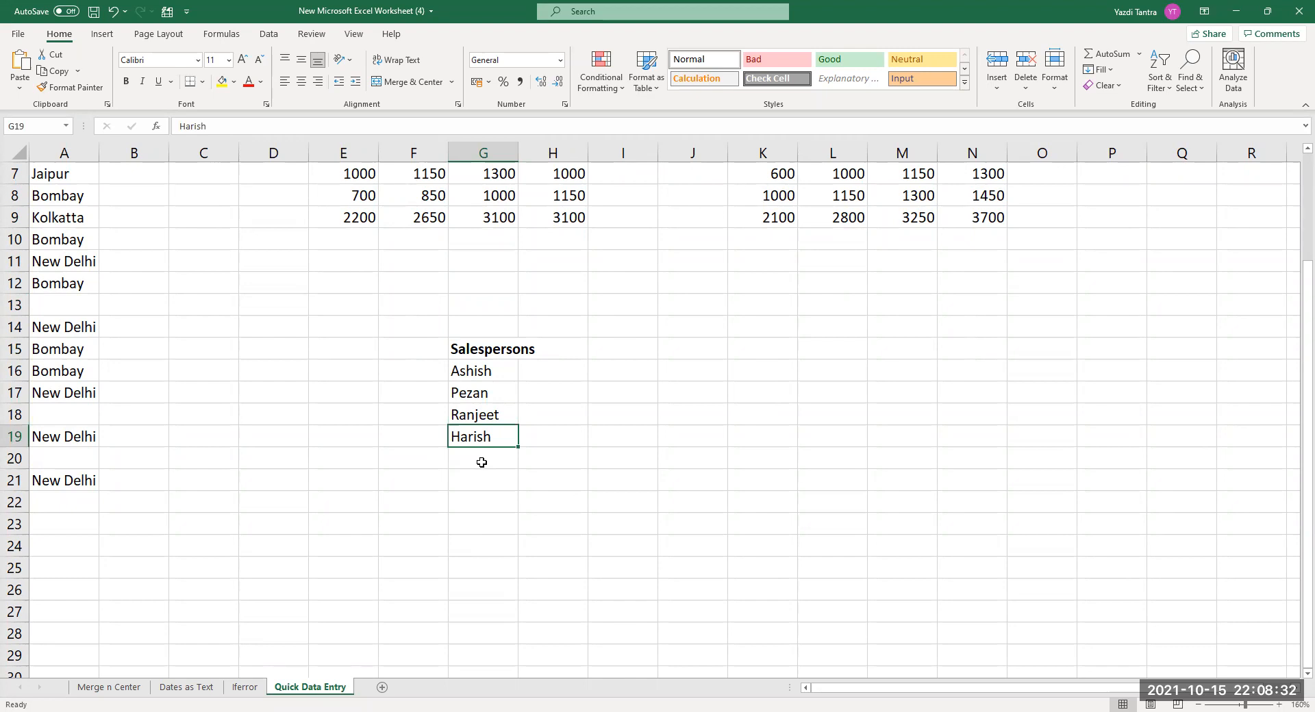
click(481, 463)
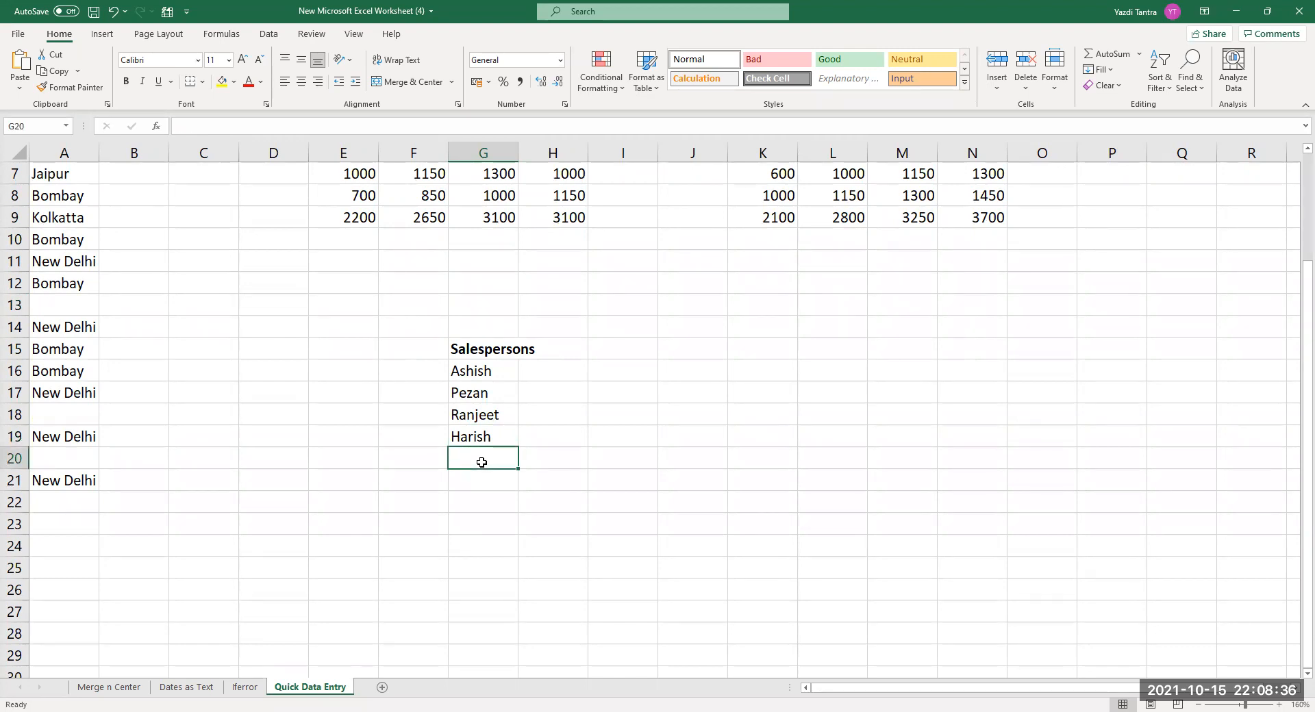
text(Ashish)
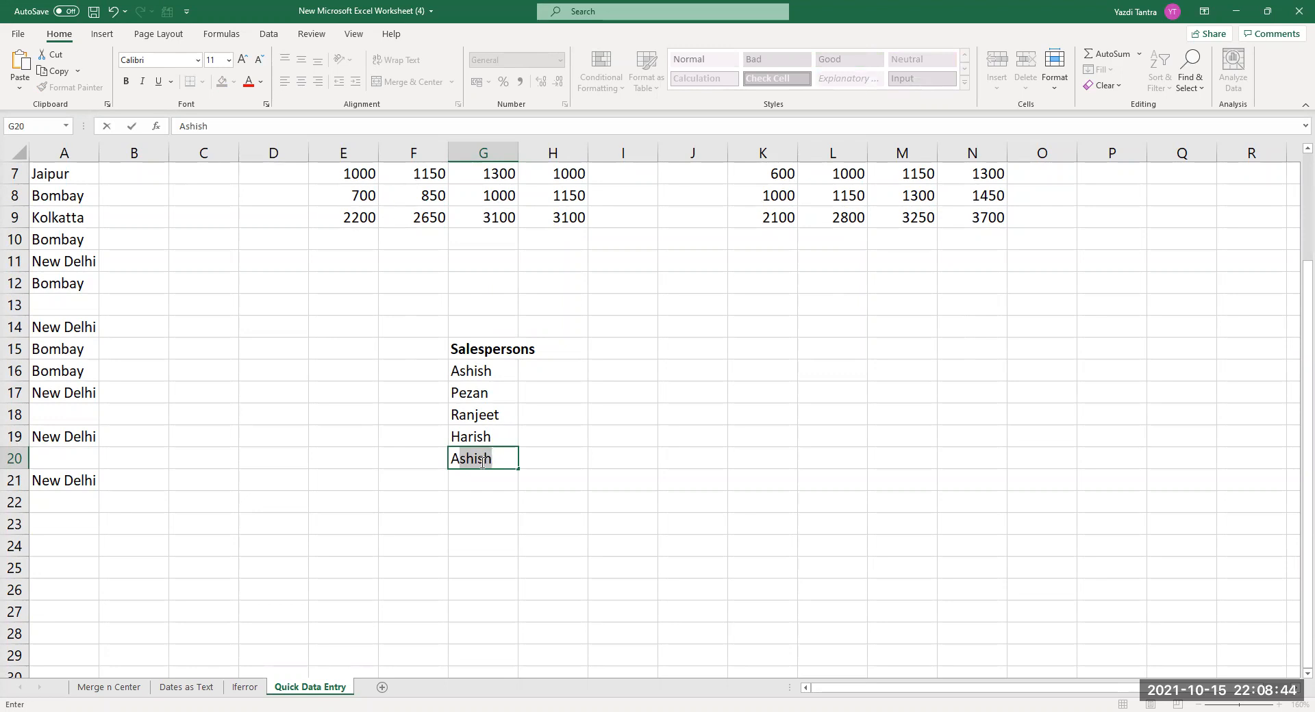
key(Return)
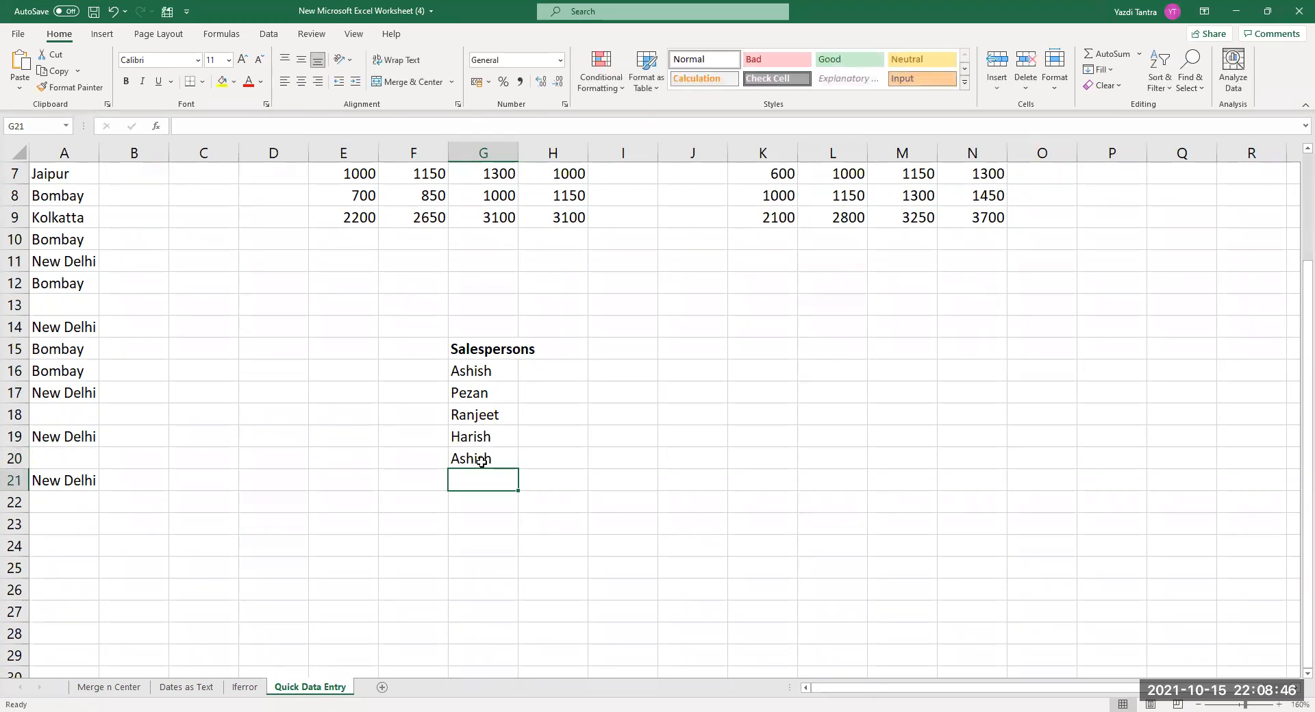
Add Aslam in G21 and G22, overriding the Ashish suggestion.
text(Aslam)
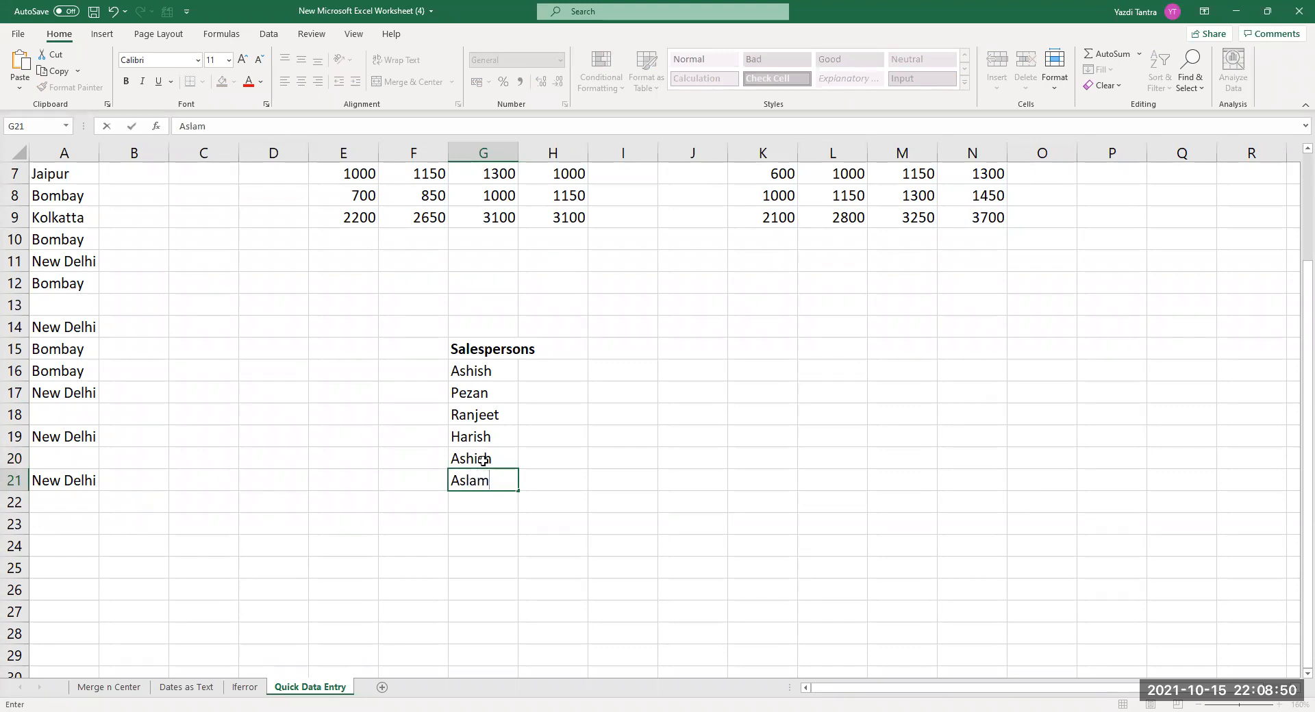
key(Return)
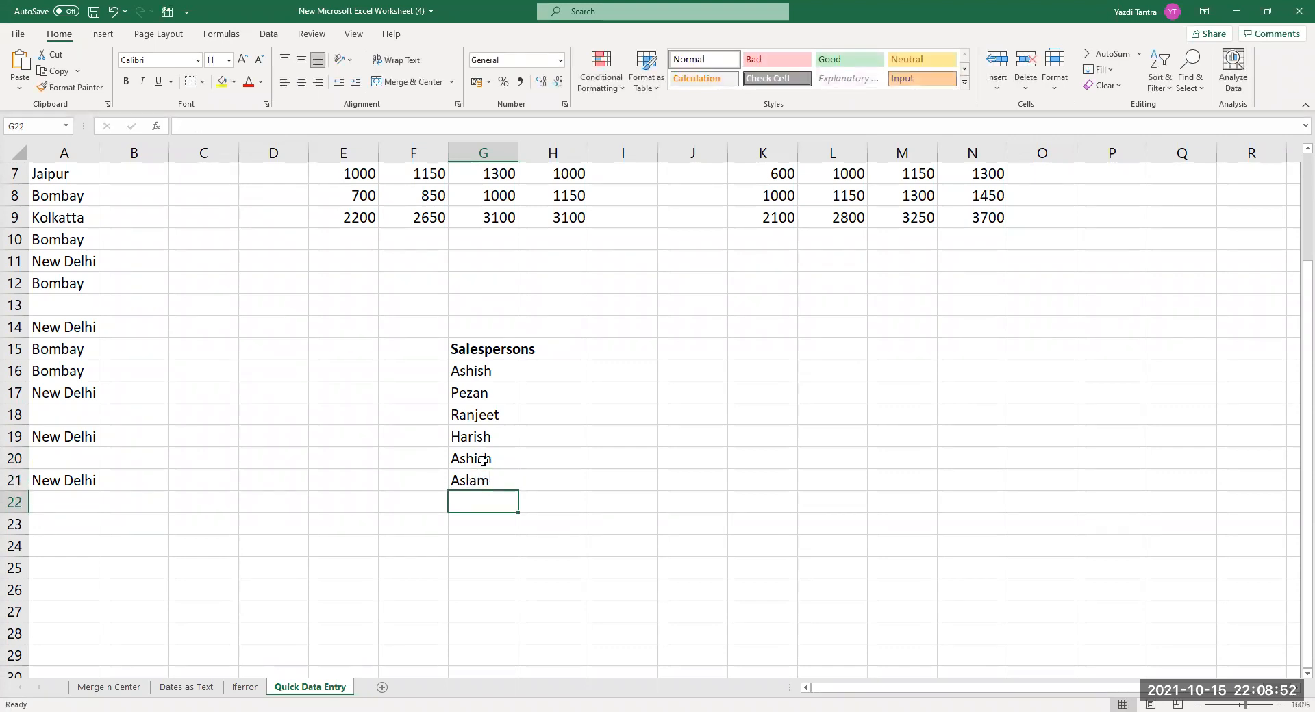
text(A)
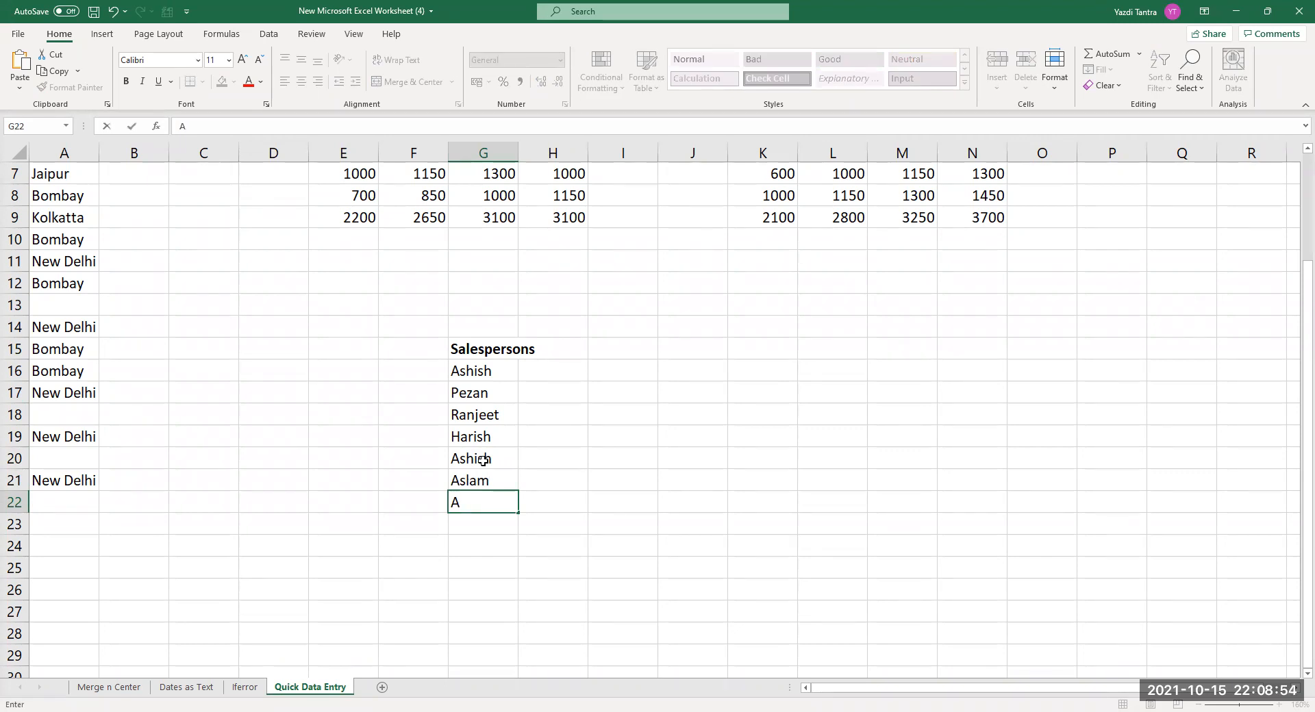
text(s)
text(h)
key(BackSpace)
key(BackSpace)
text(l)
key(Return)
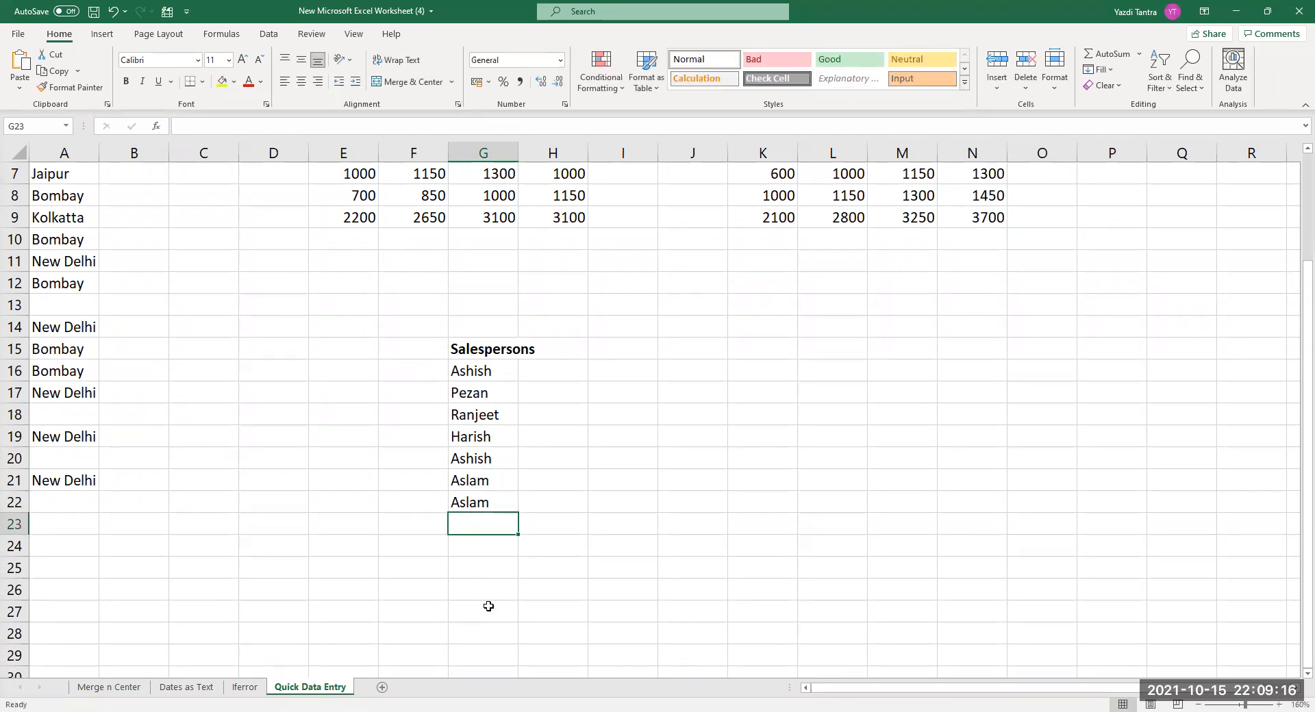
Add Asma in G23 and G24, then open the column's pick list with Alt+Down.
drag(465, 369, 483, 498)
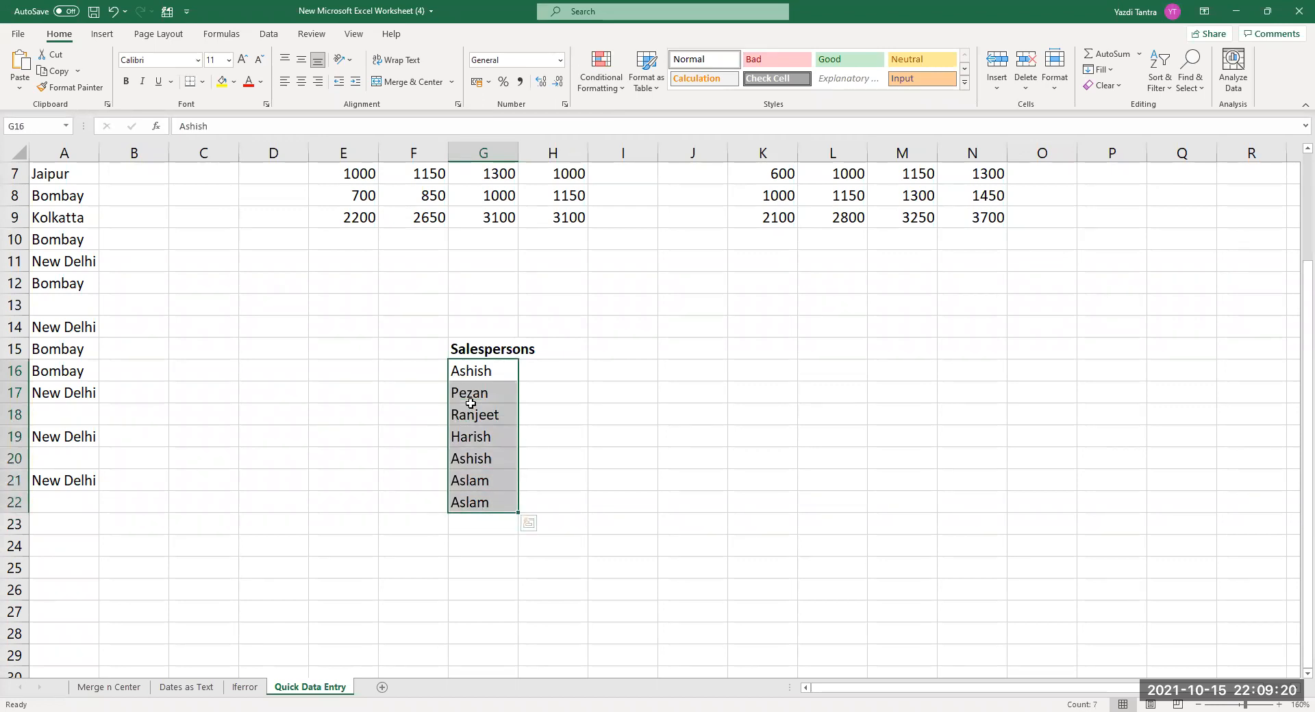
click(473, 527)
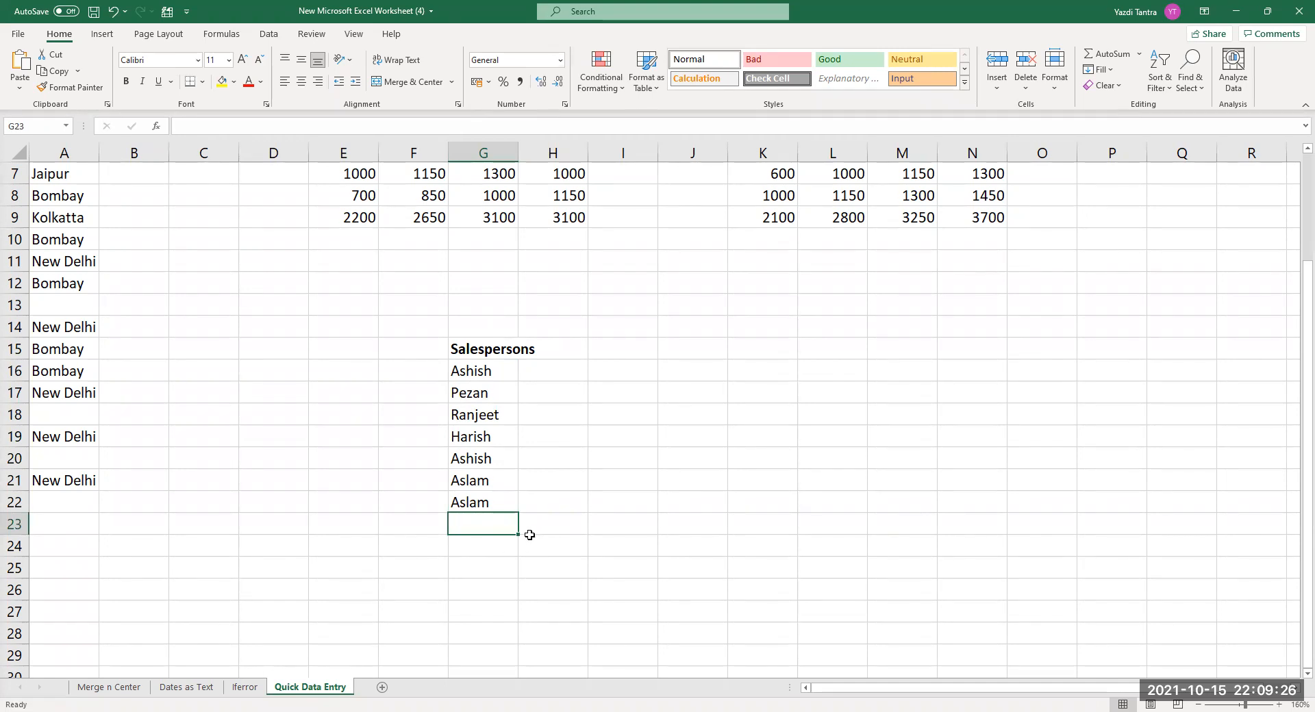
text(Asma)
key(Return)
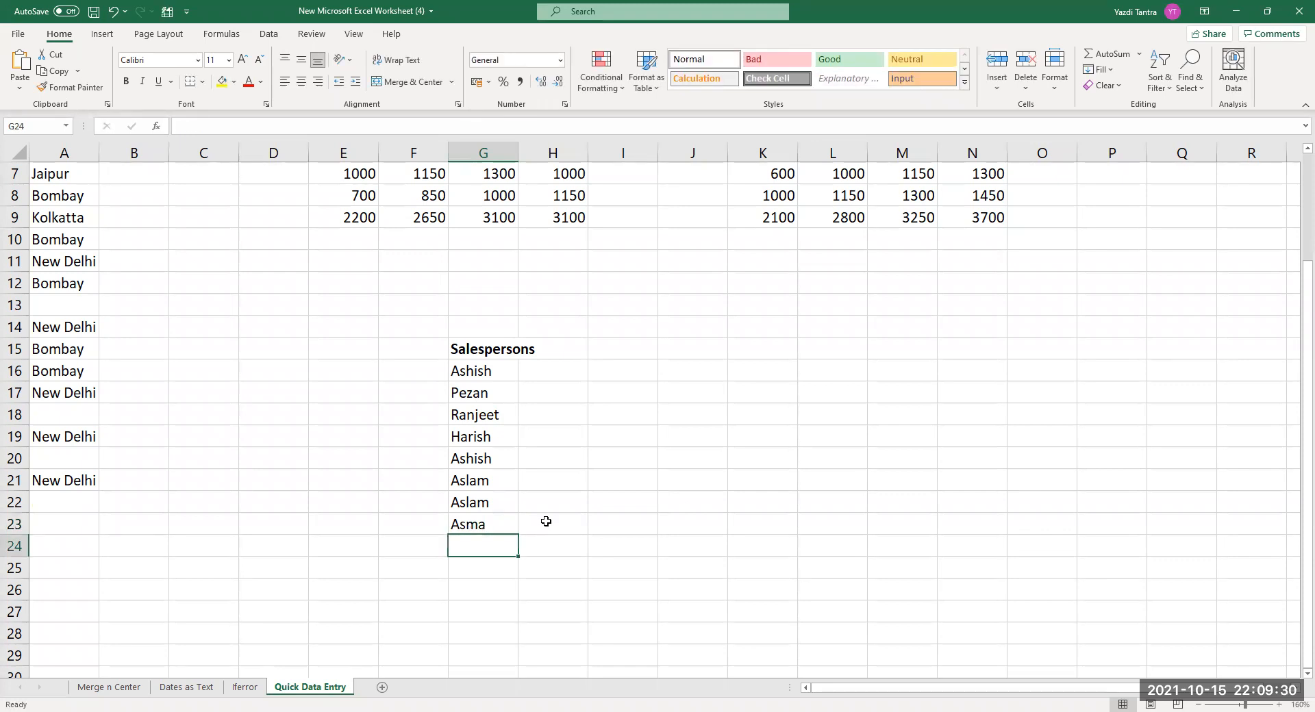
text(Ash)
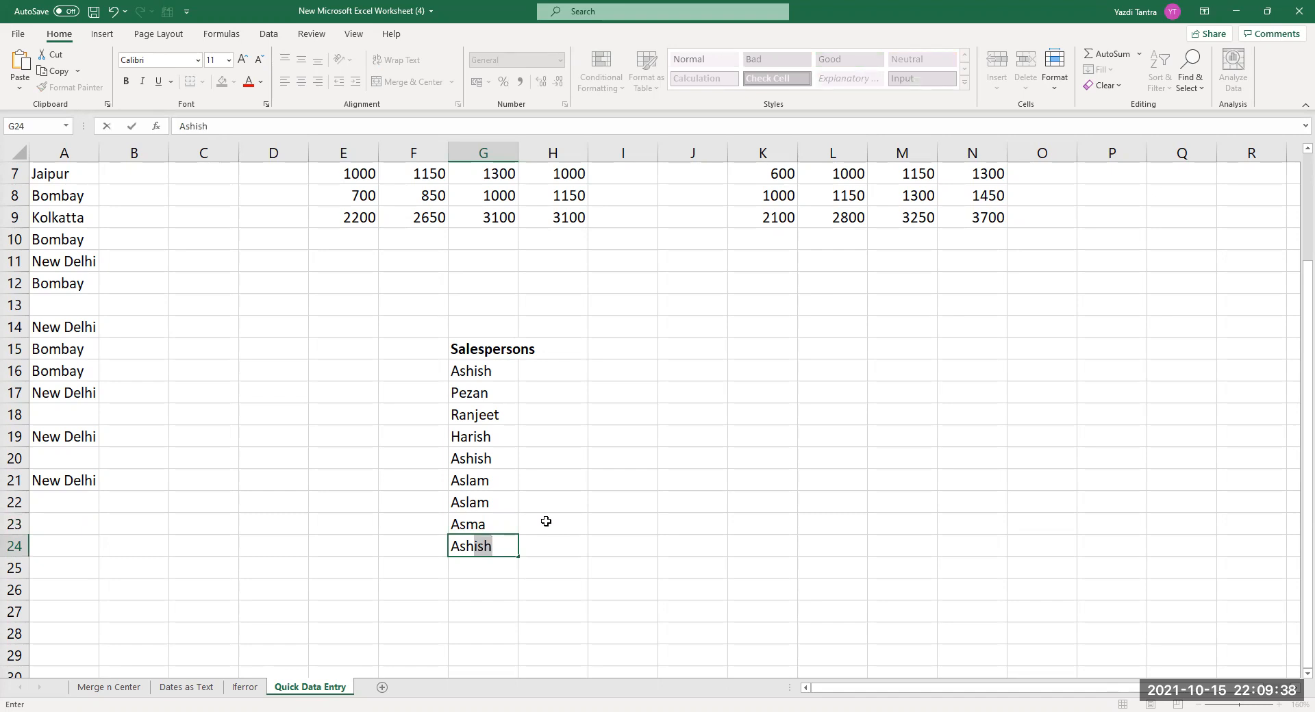
key(BackSpace)
key(BackSpace)
text(m)
key(Return)
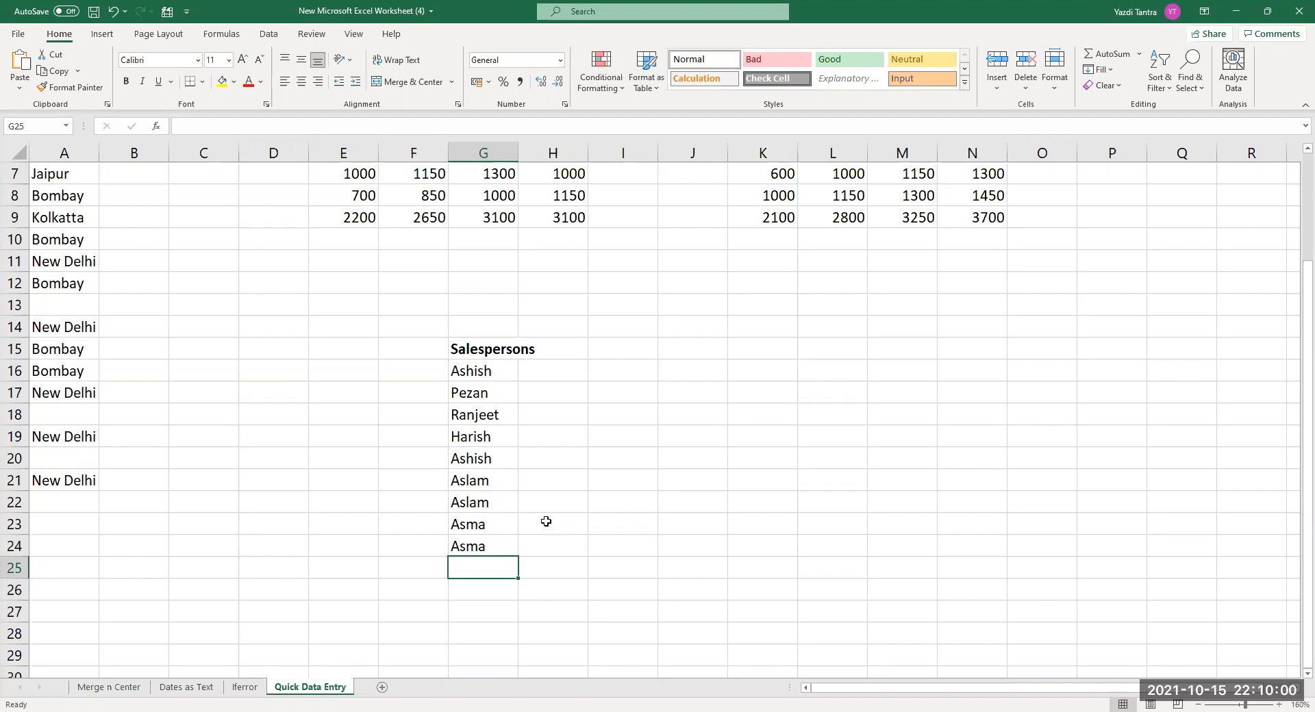
key(alt+Down)
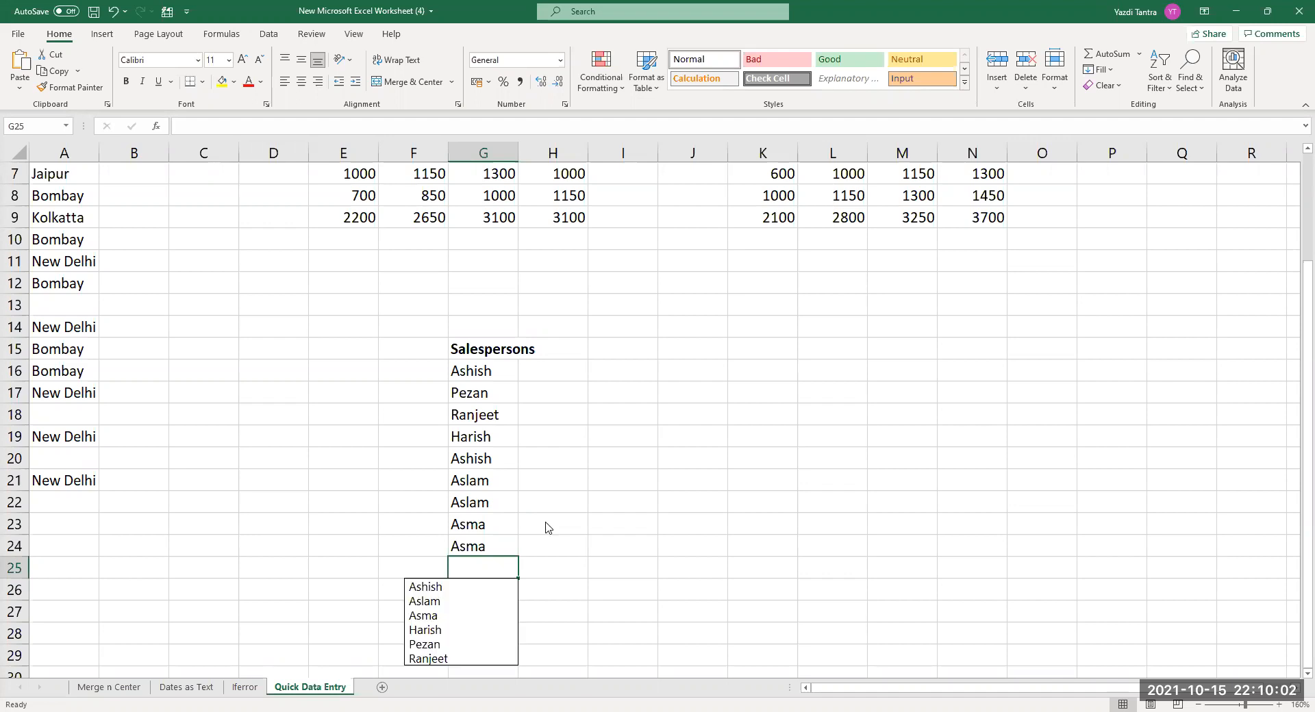
Pick Ranjeet into G25, then open and dismiss the pick list at G26.
click(446, 659)
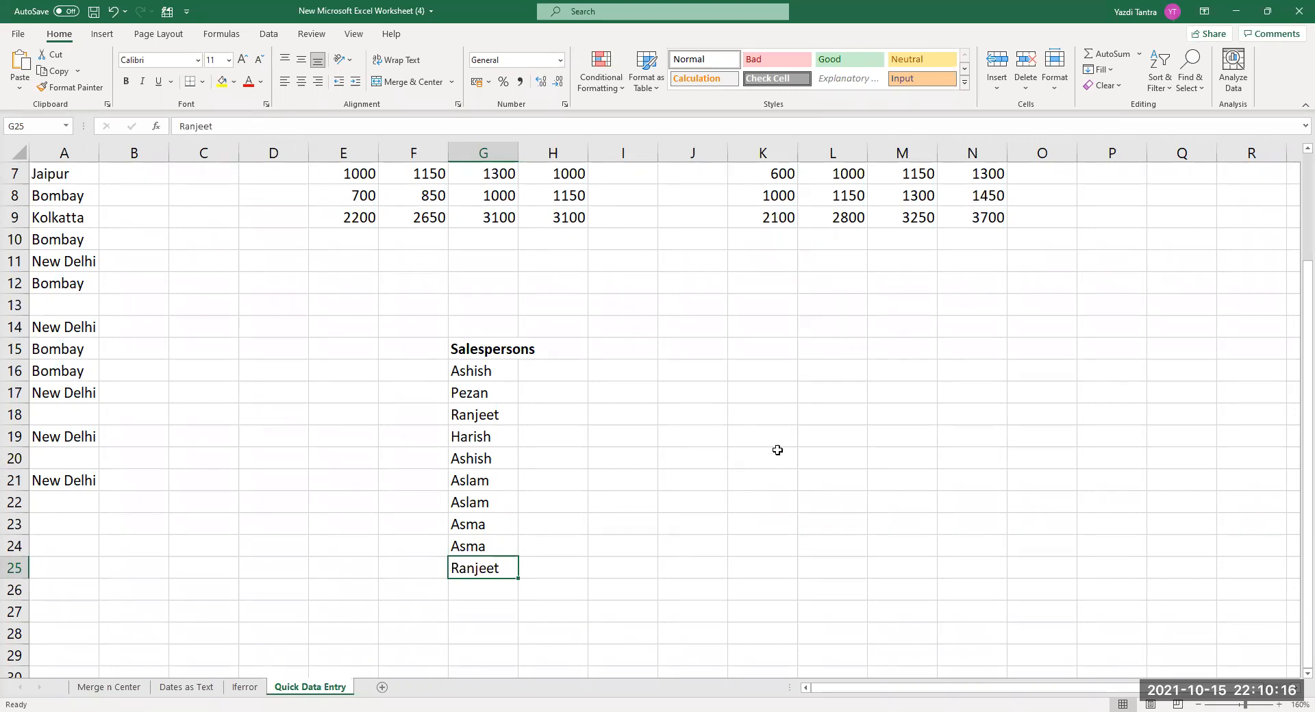
scroll(777, 450, down, 3)
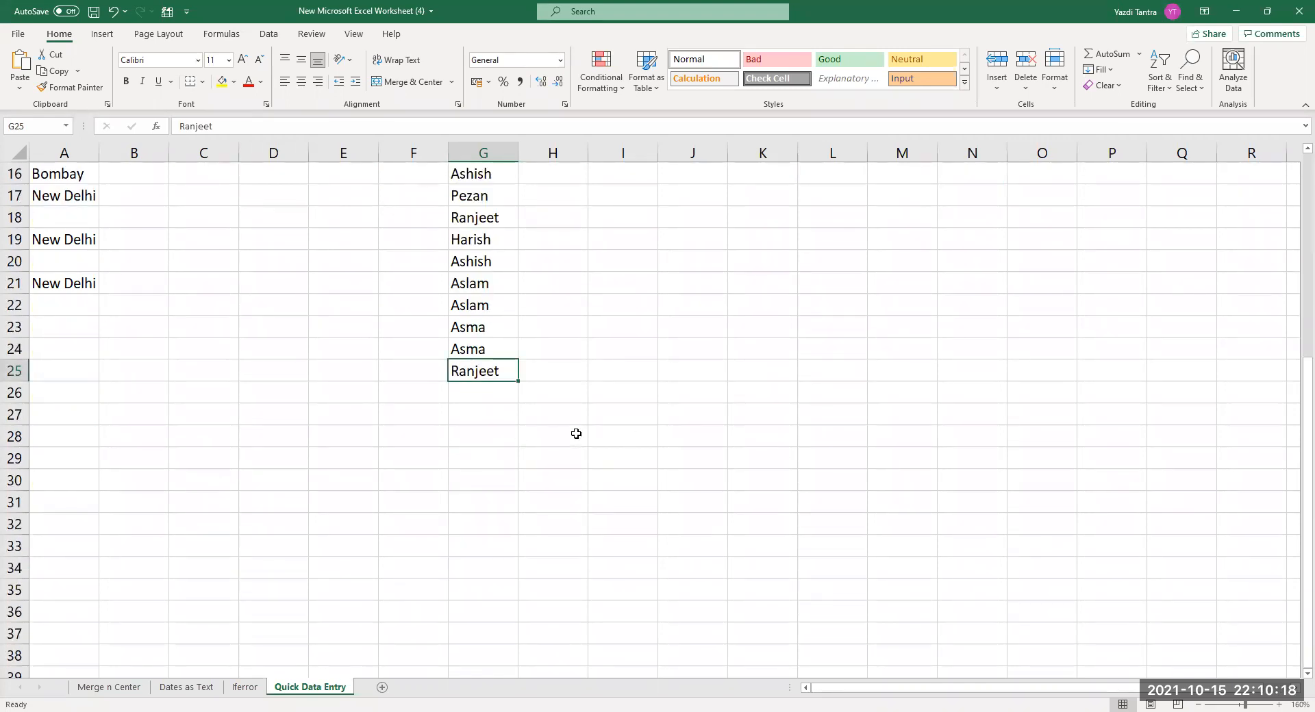
scroll(576, 433, up, 1)
click(461, 457)
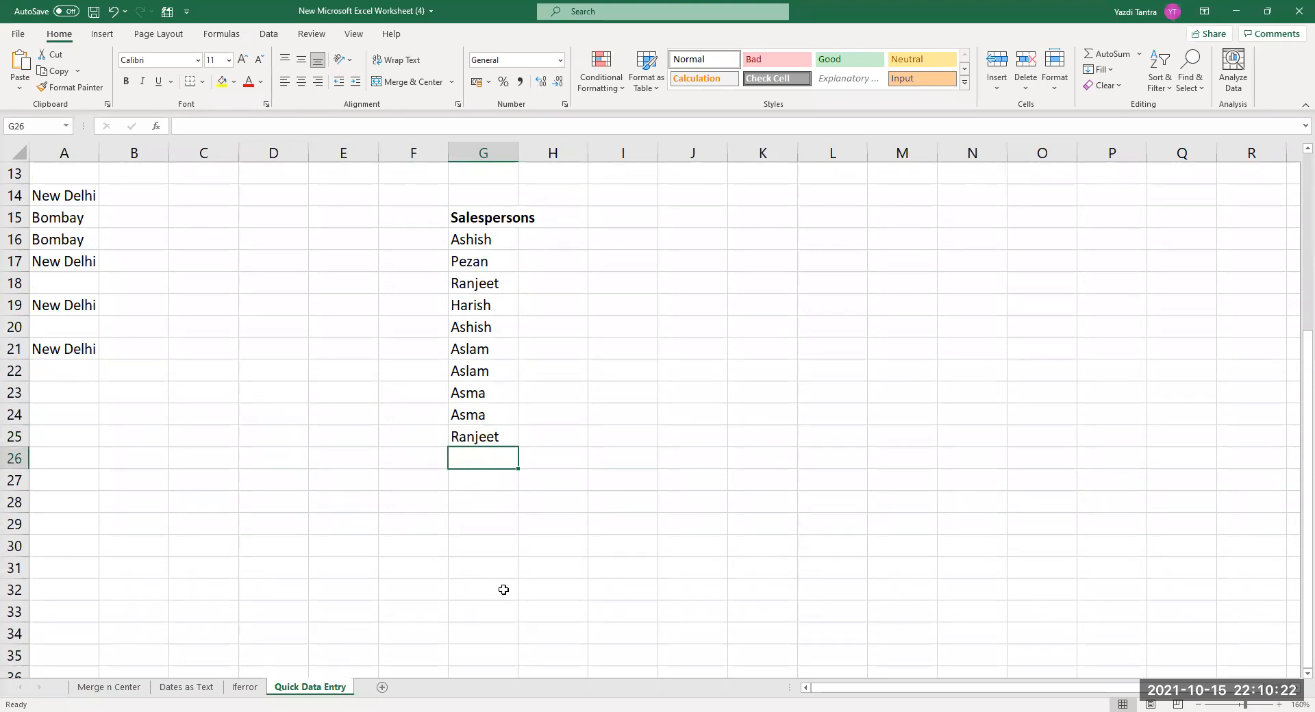
key(alt+Down)
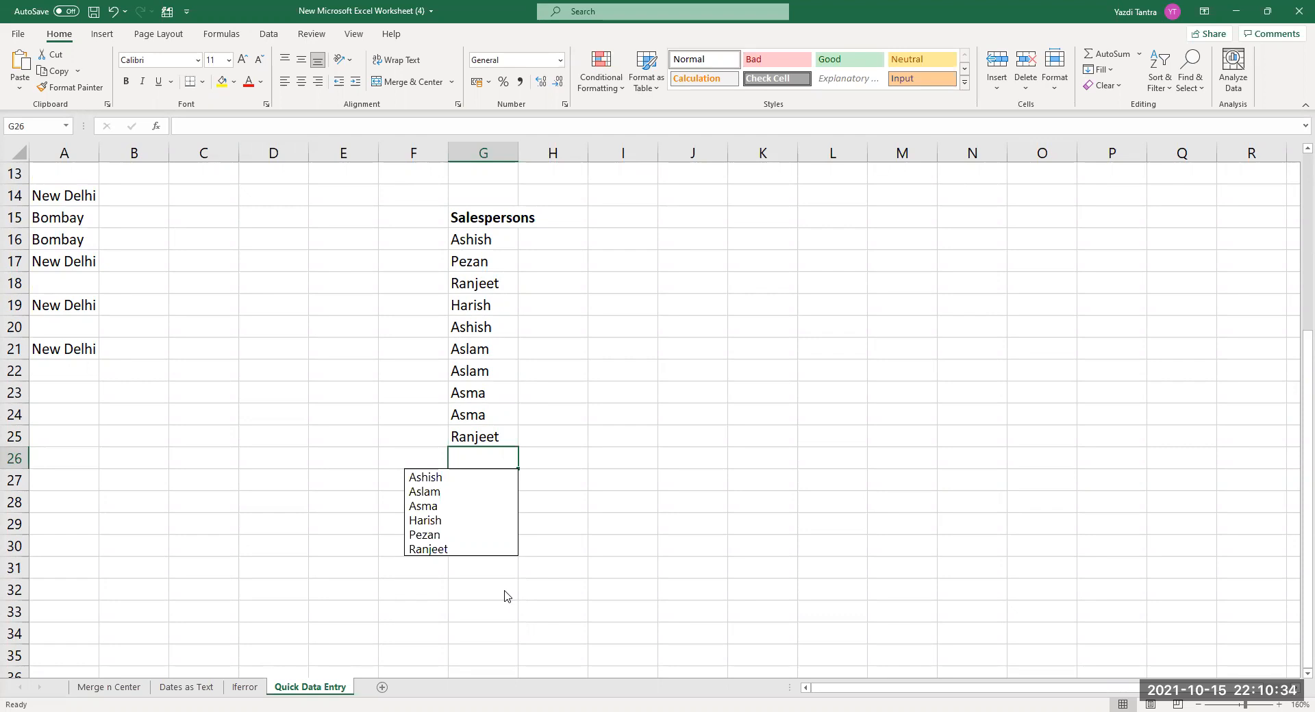
key(Escape)
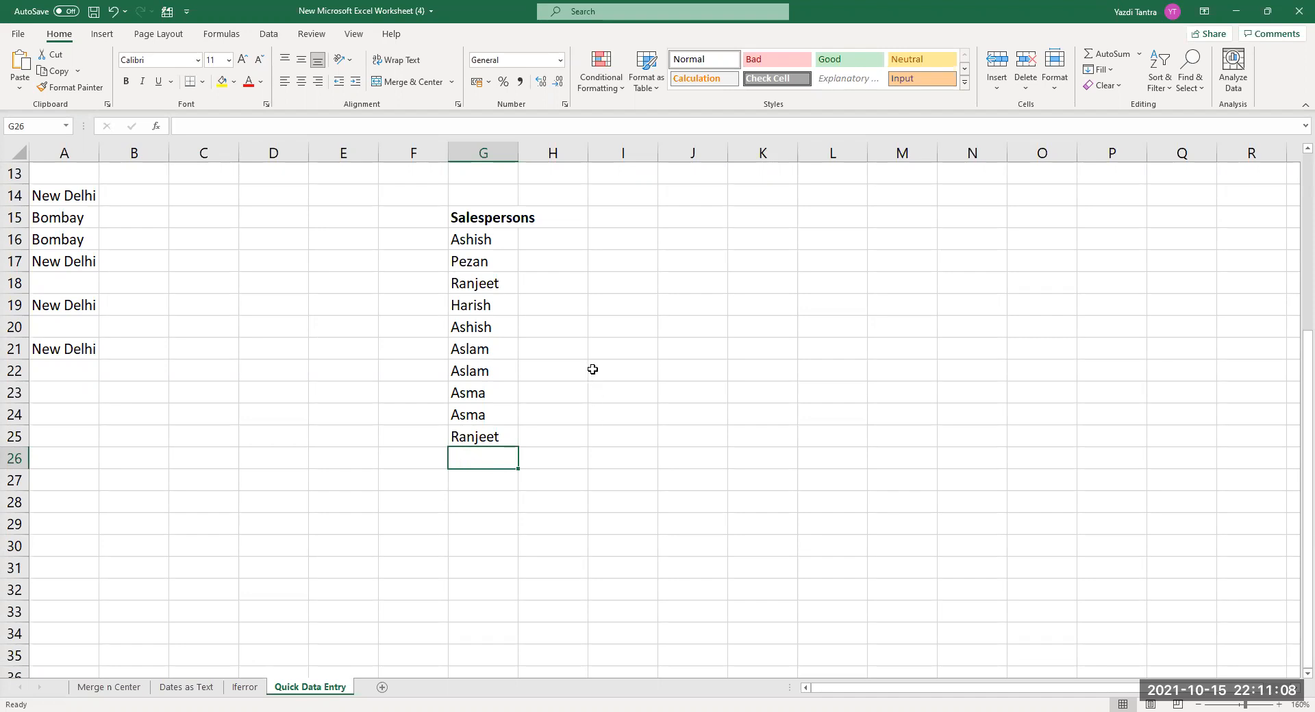
Pick Asma for G26 and Harish for G27 from the column's drop-down list of existing names.
right_click(489, 464)
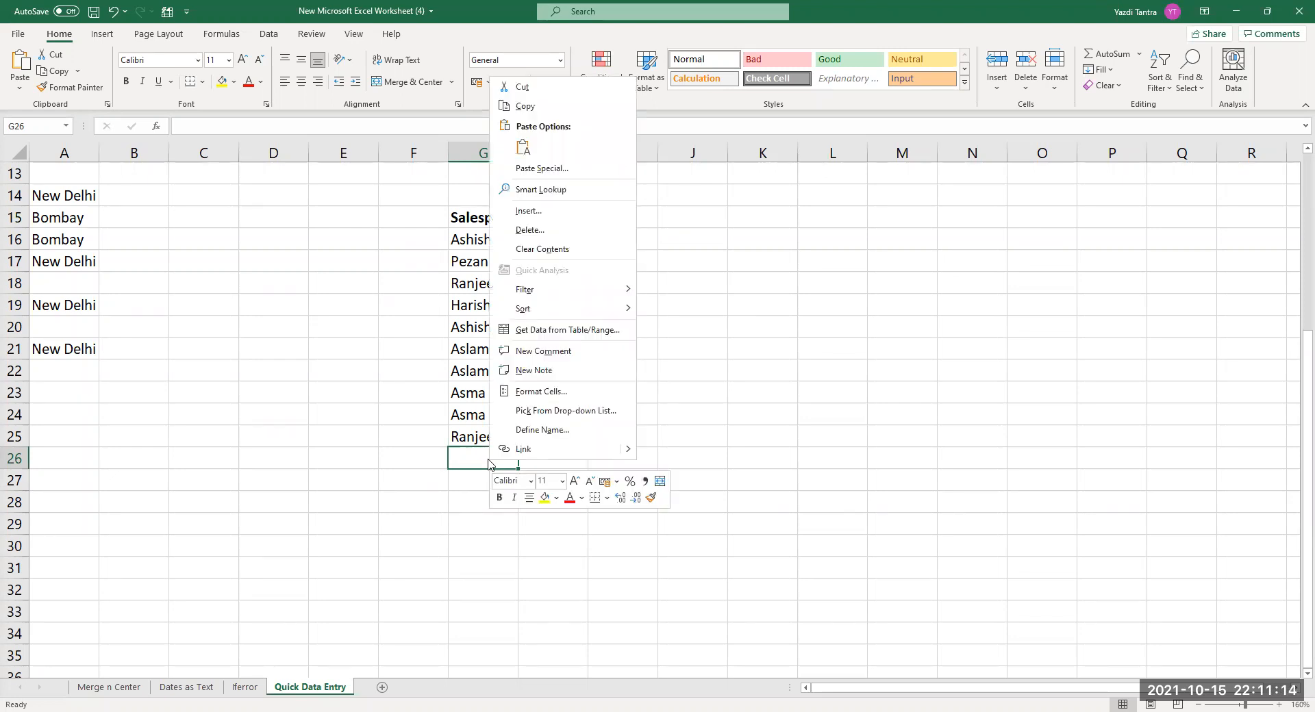
click(554, 411)
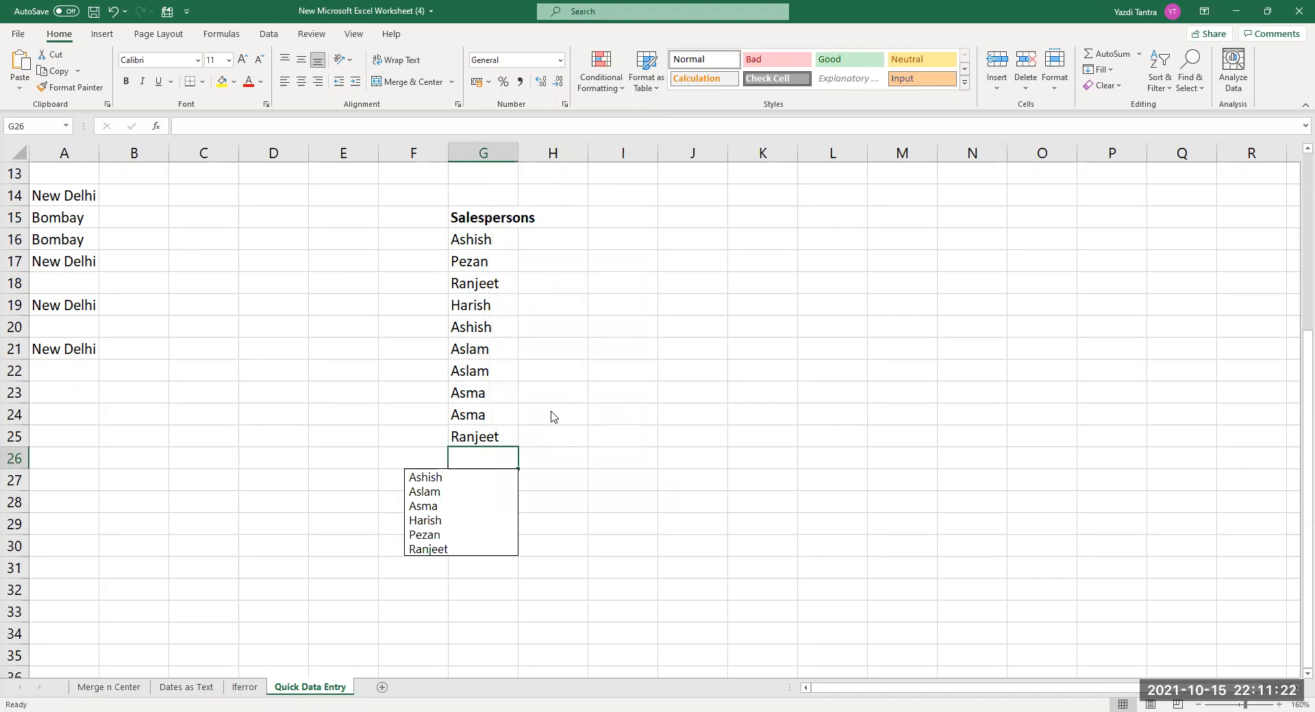
click(433, 507)
key(Down)
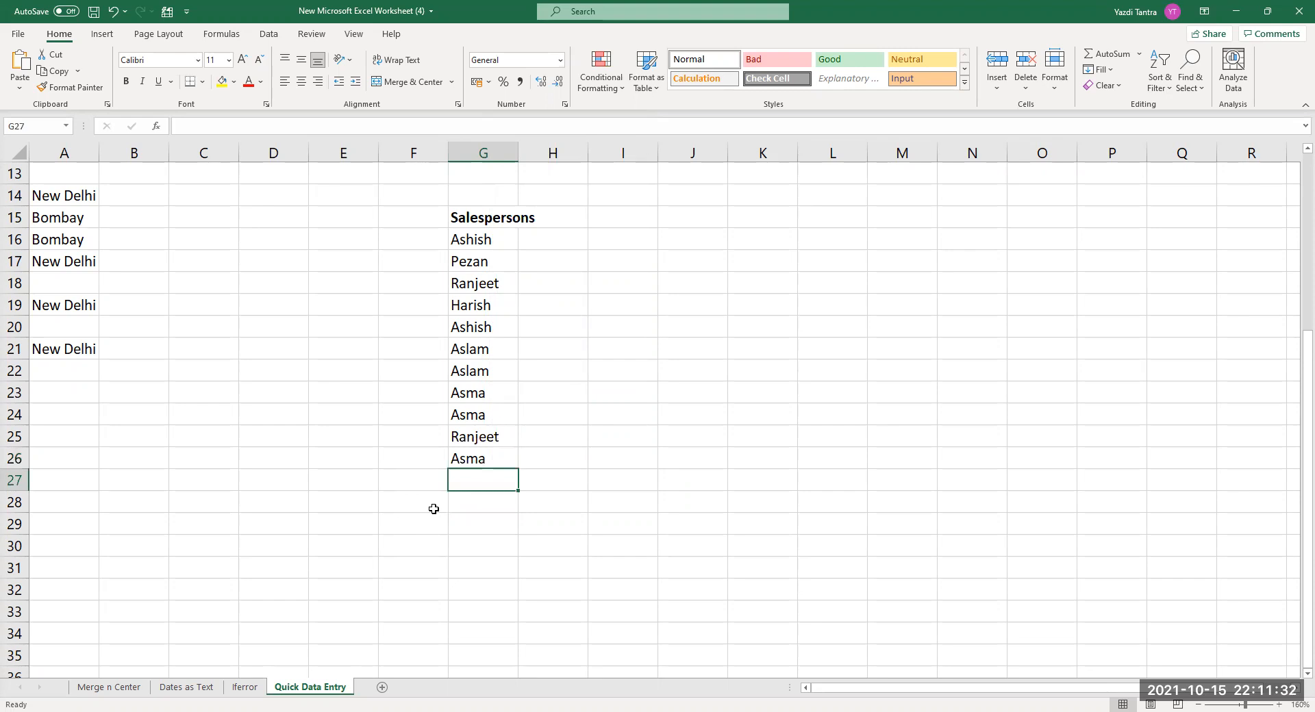
key(alt+Down)
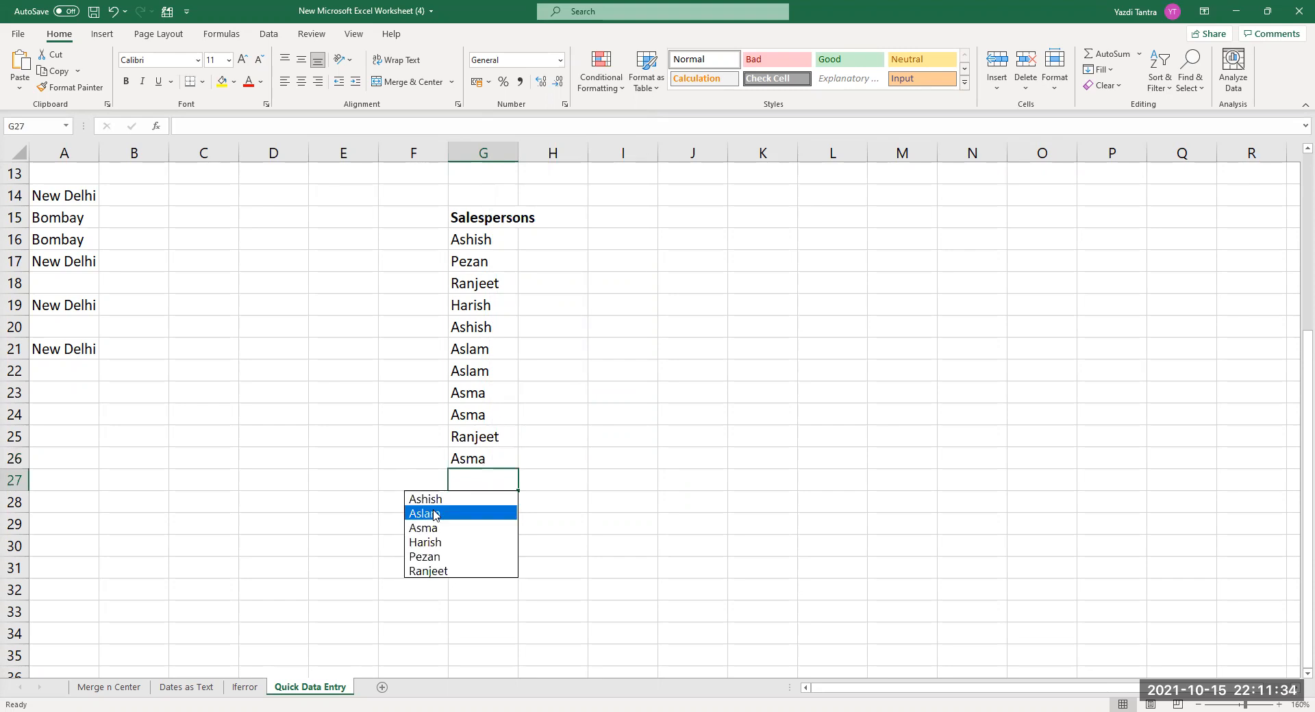
click(463, 486)
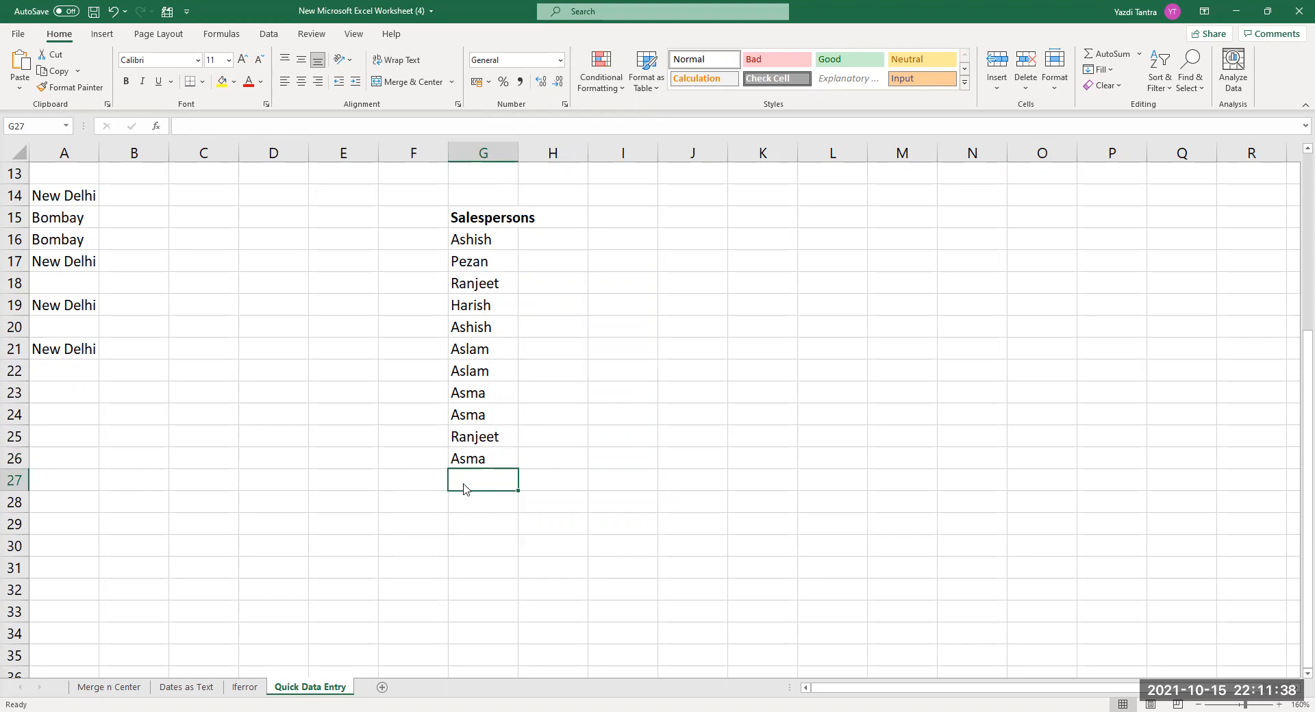
right_click(463, 486)
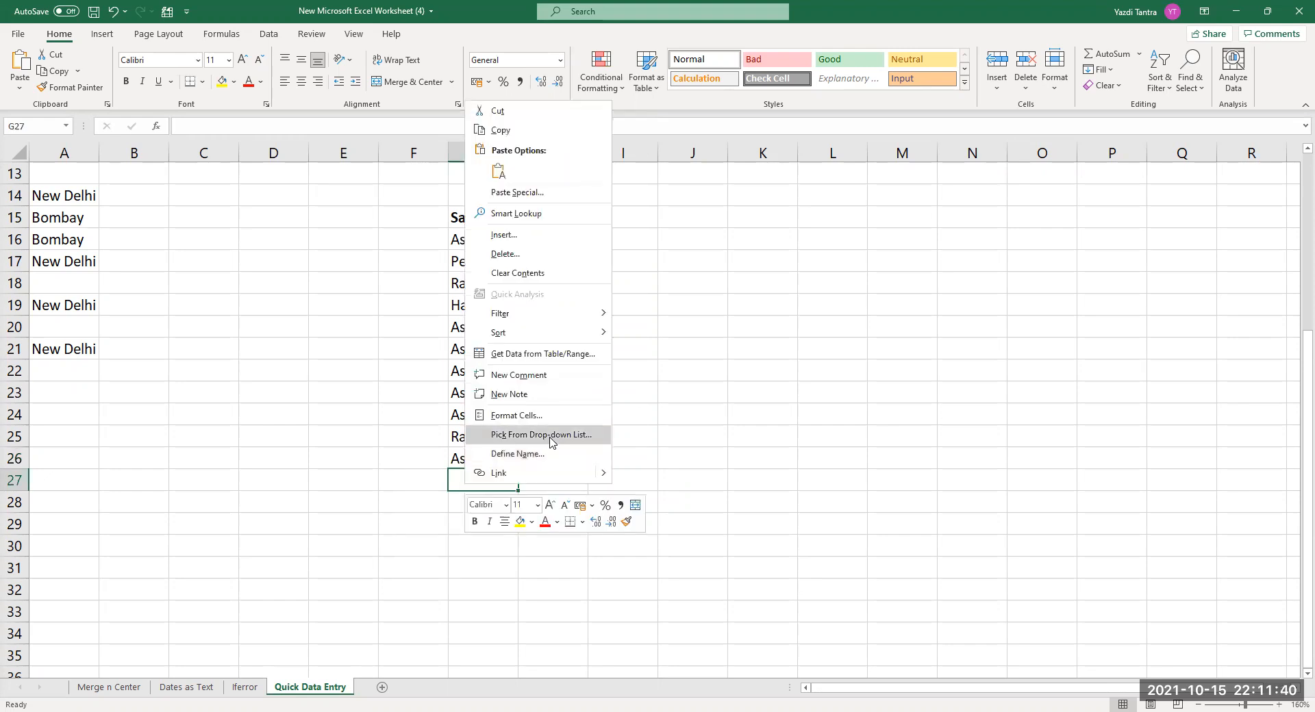
click(552, 440)
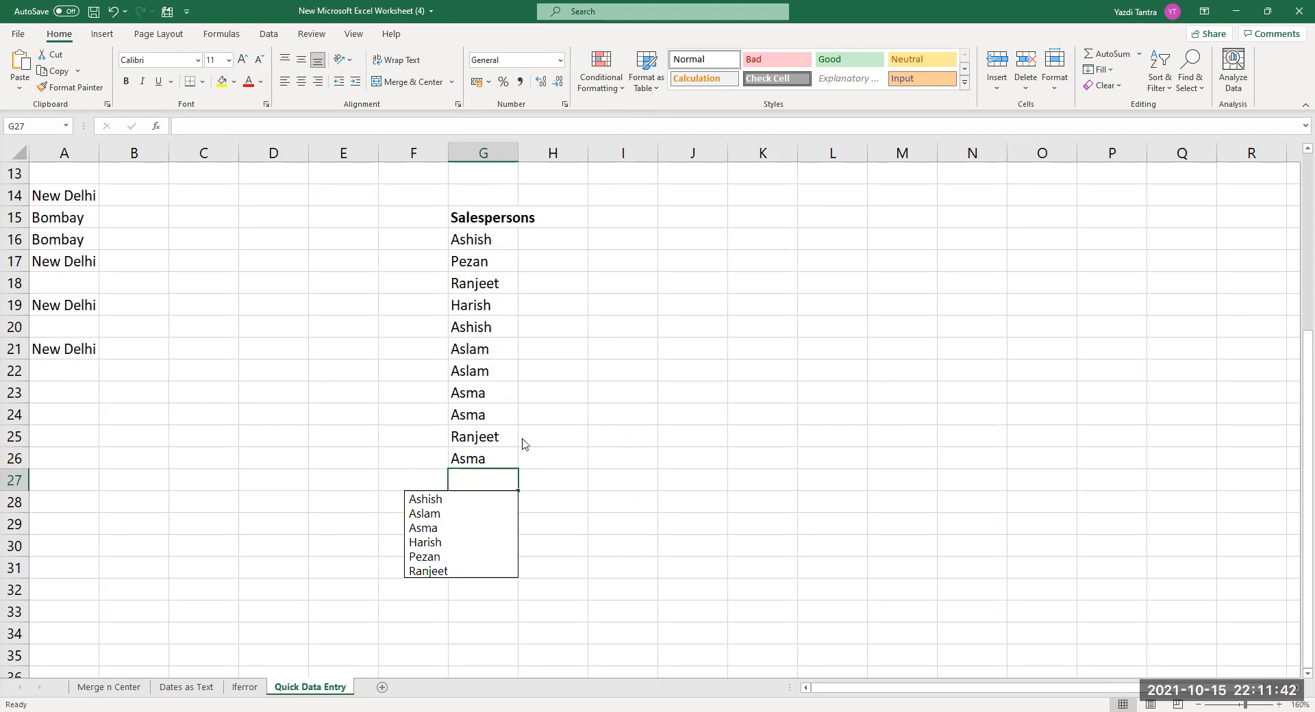
click(442, 546)
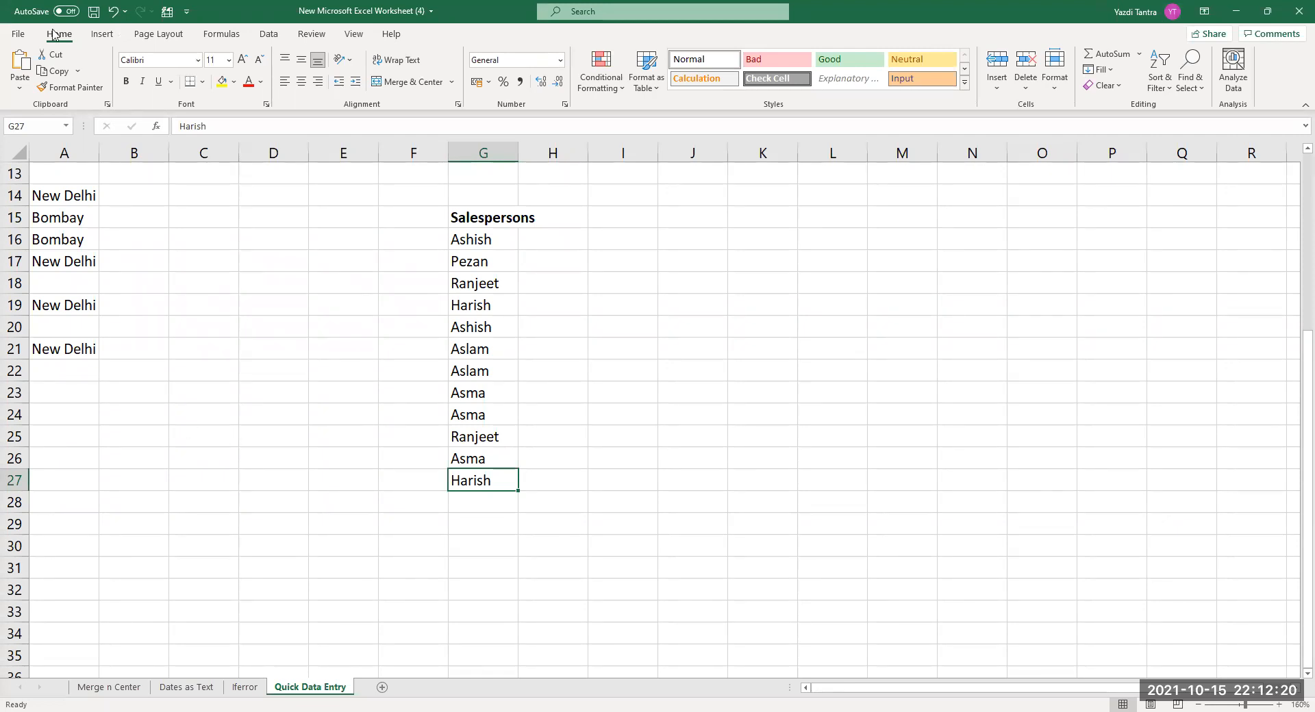
Turn on Automatically Flash Fill in Excel Options' Advanced editing settings and confirm with OK.
click(20, 34)
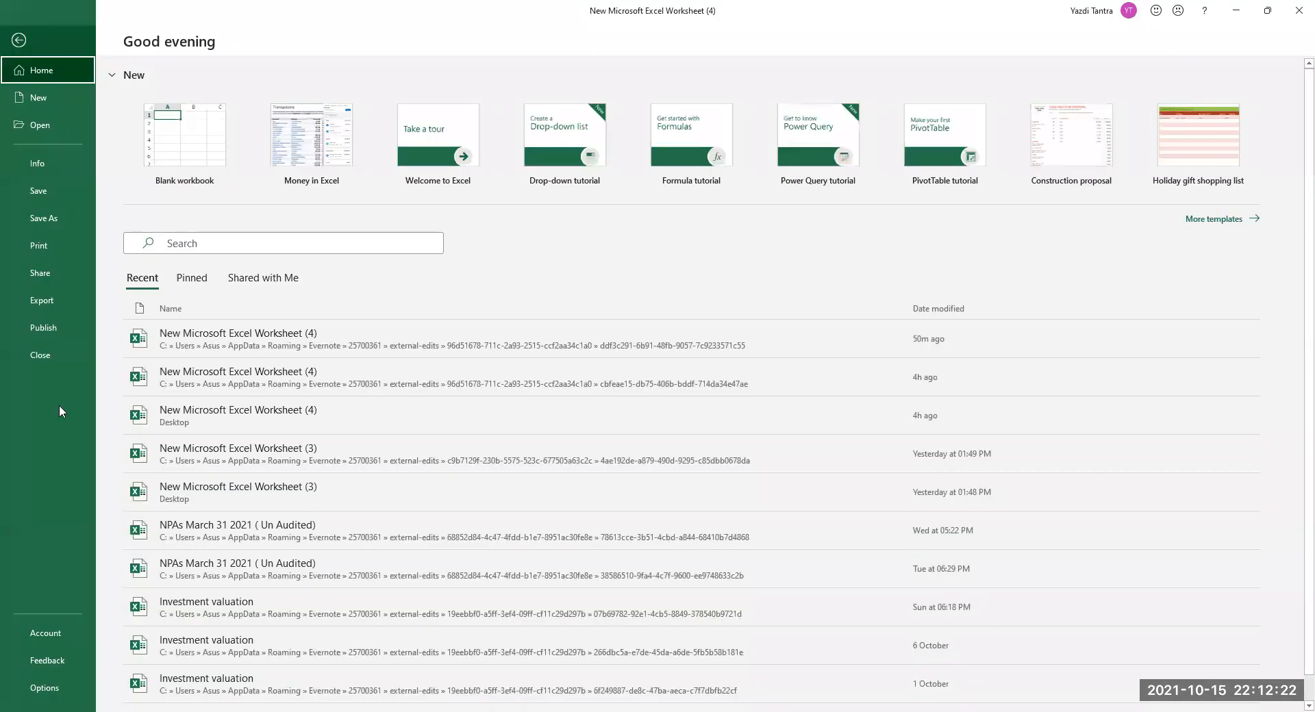
key(Escape)
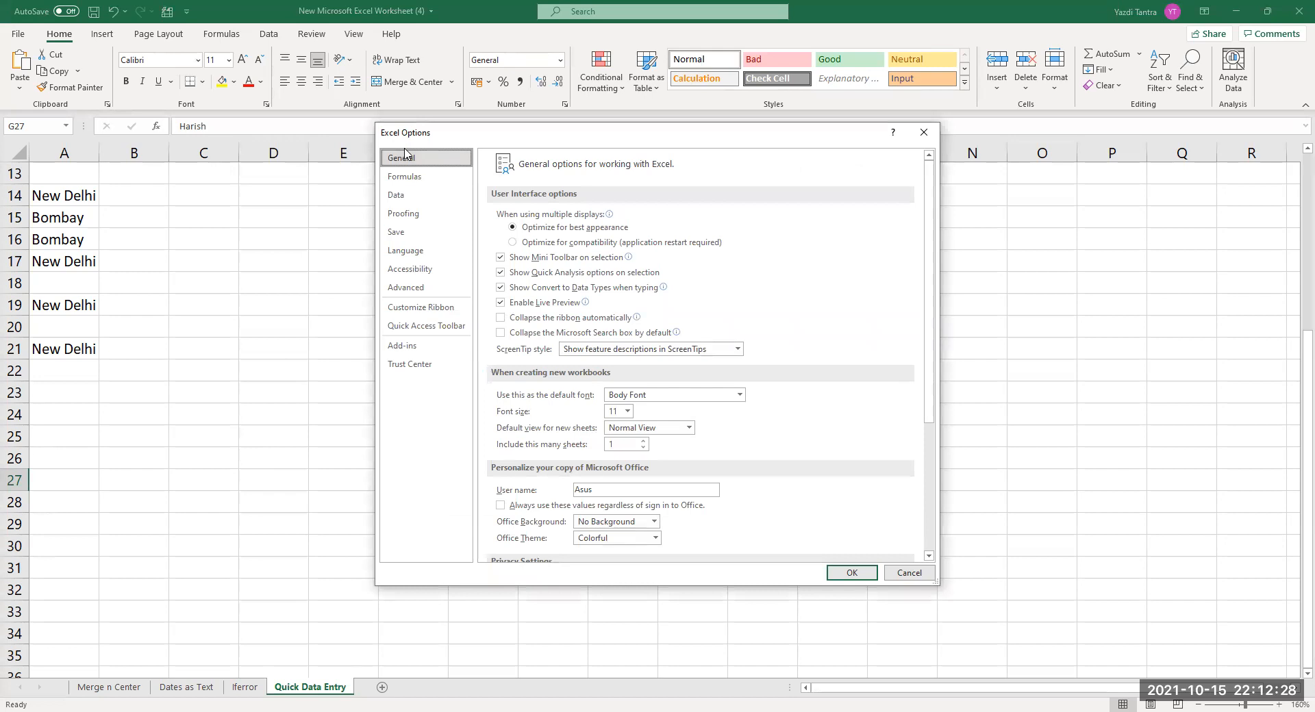
click(424, 293)
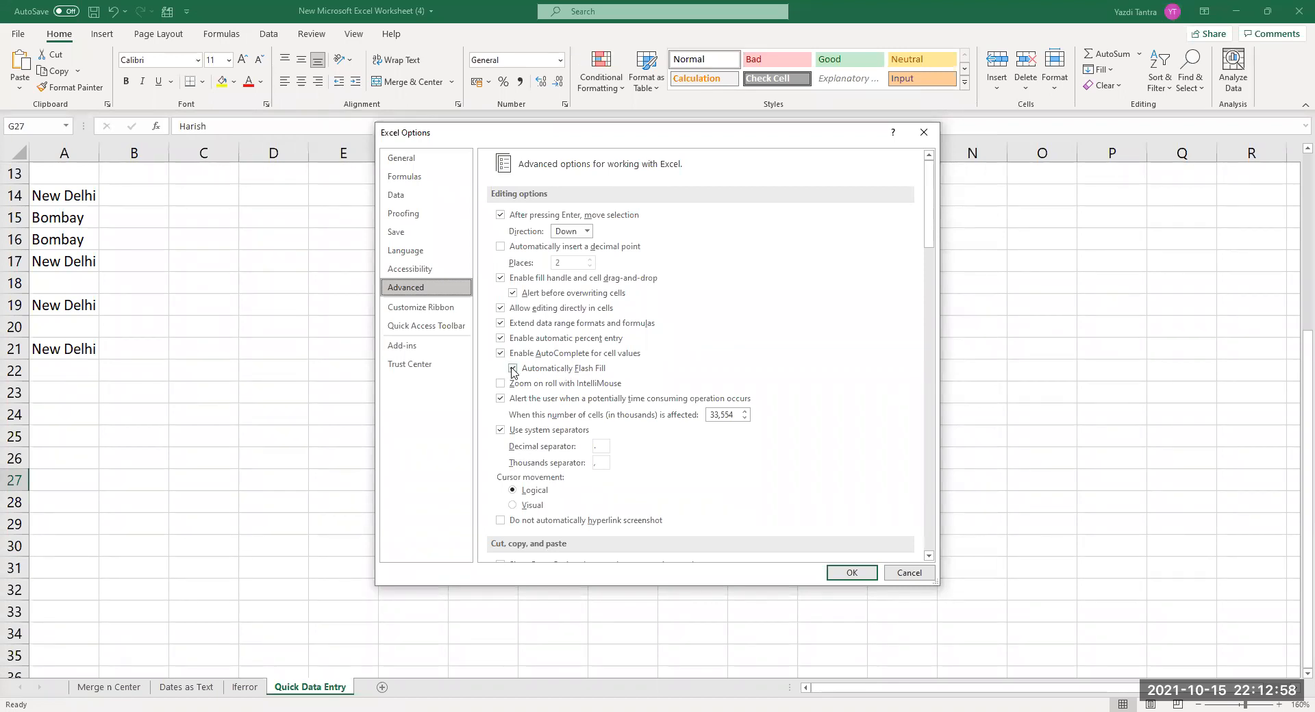
click(849, 576)
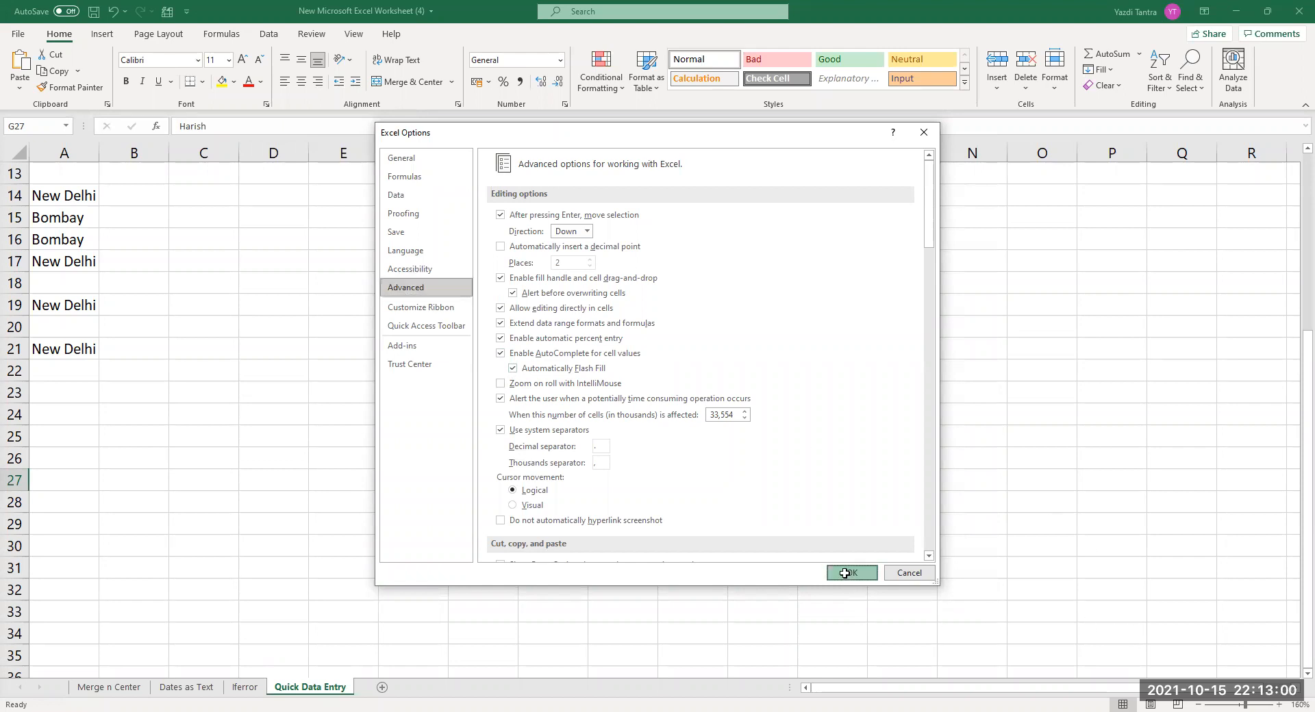
click(544, 244)
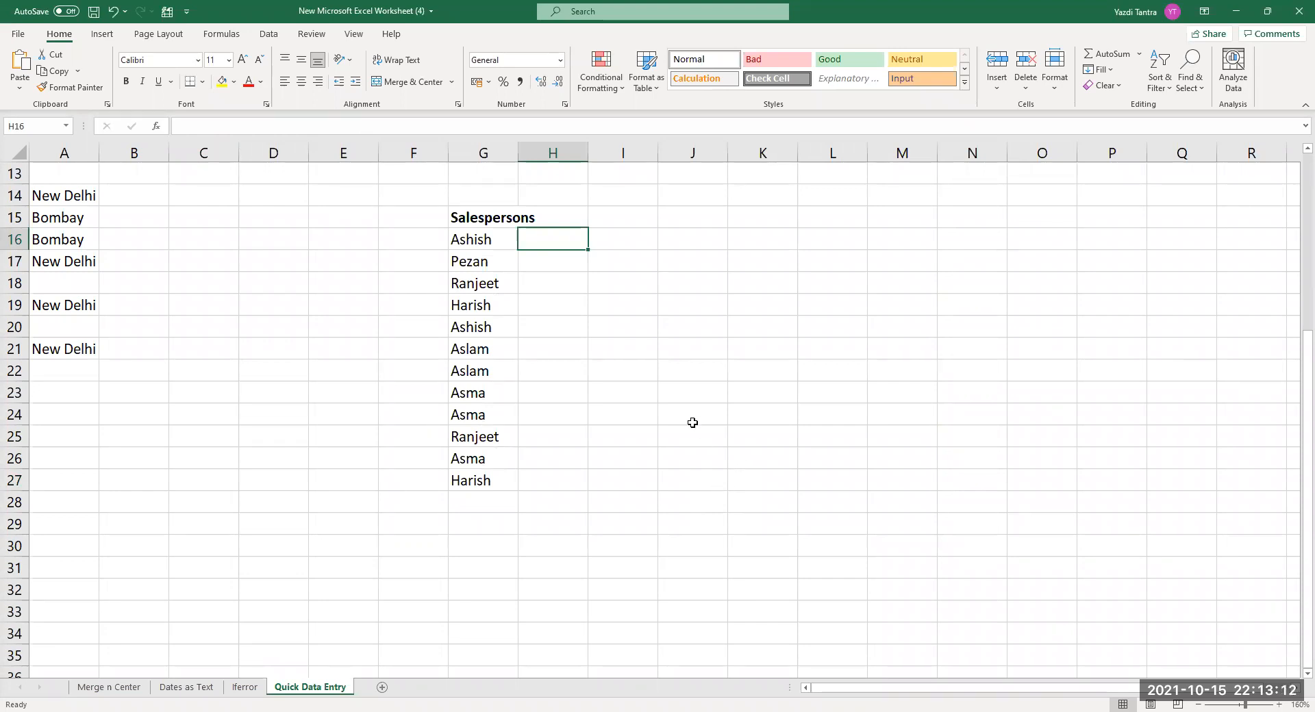
Enter companies Amazon, Dell, HP, Dell, Amazon and BigBasket in H16:H21.
text(Amazon)
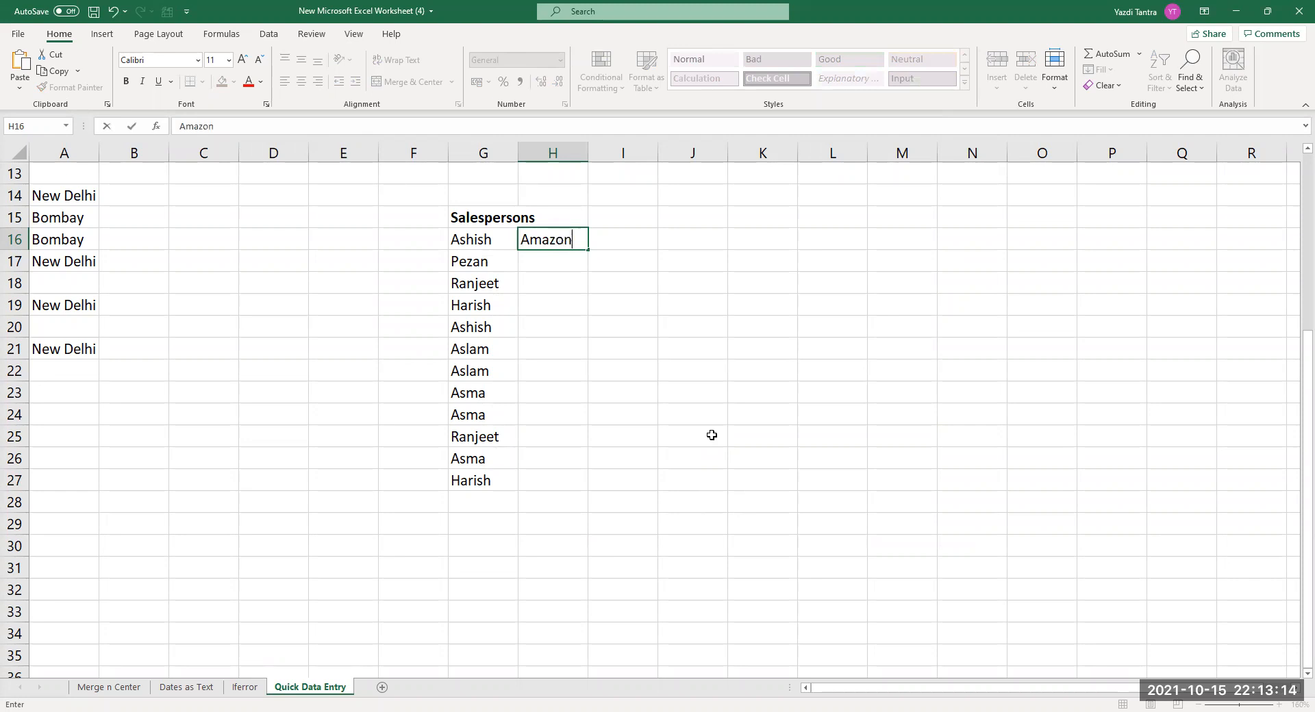
key(Return)
text(Dell)
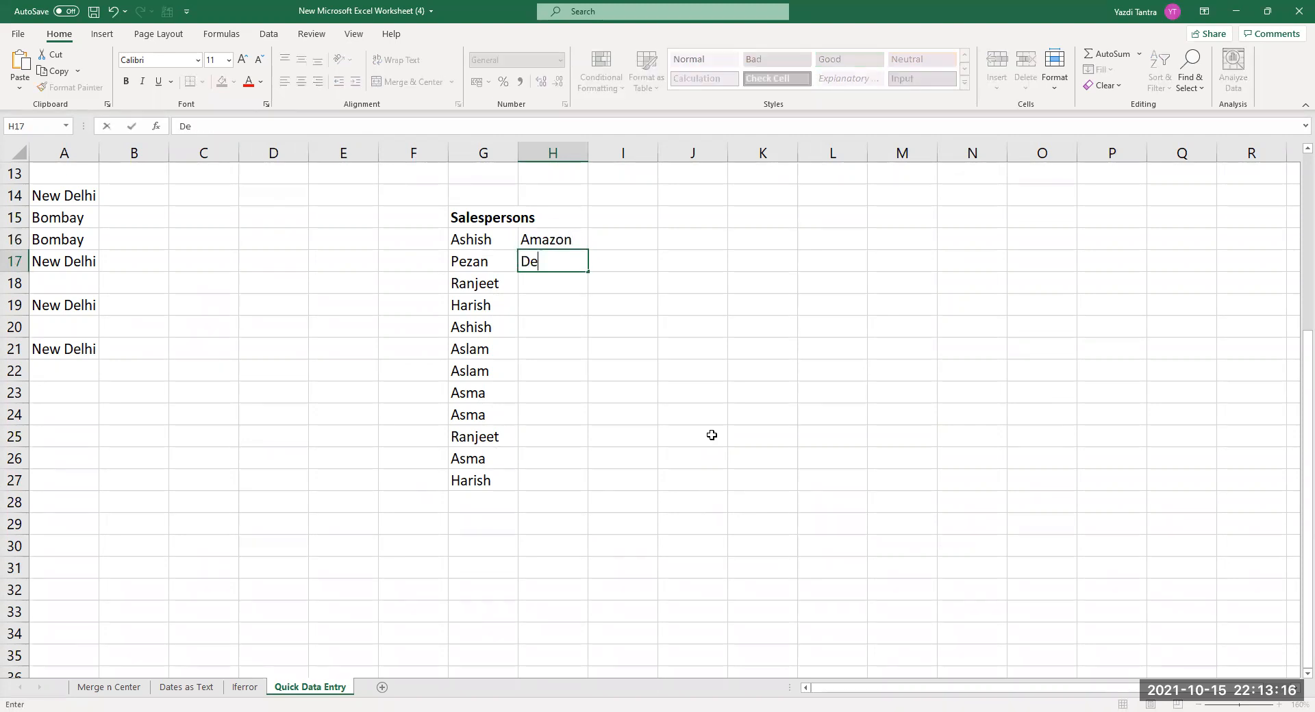
key(Return)
text(HP)
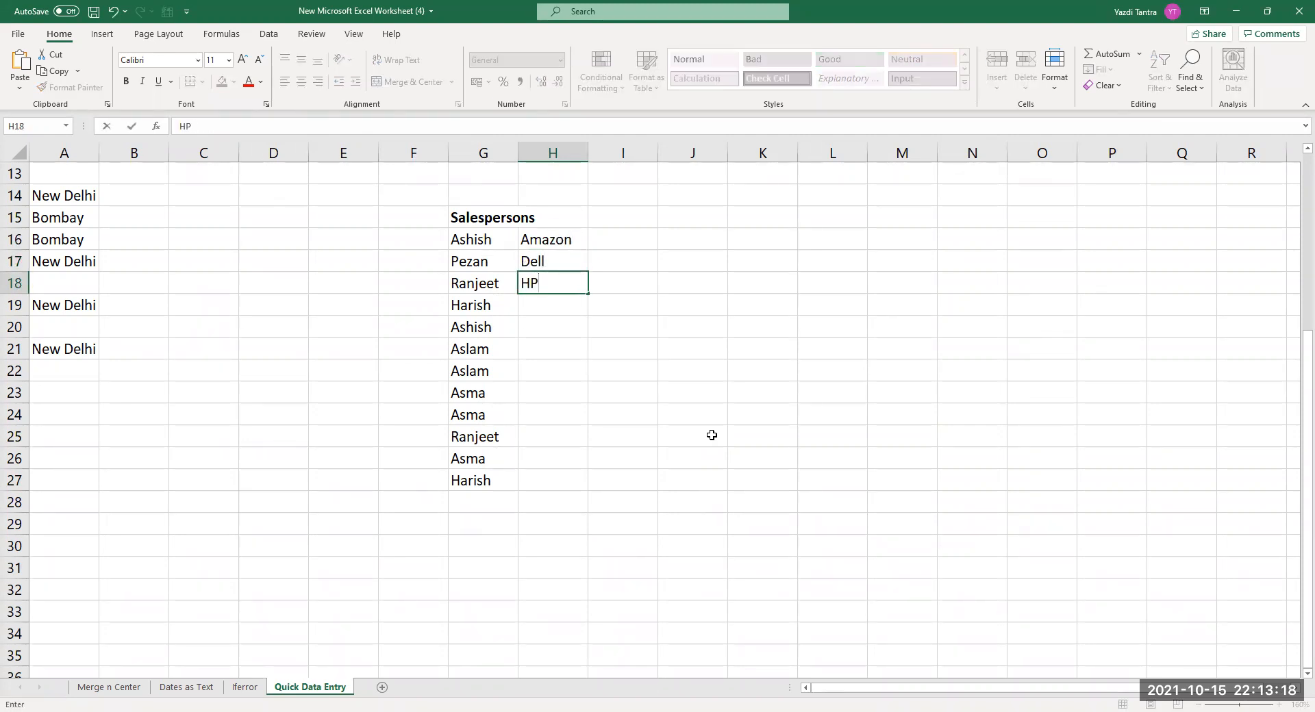
key(Return)
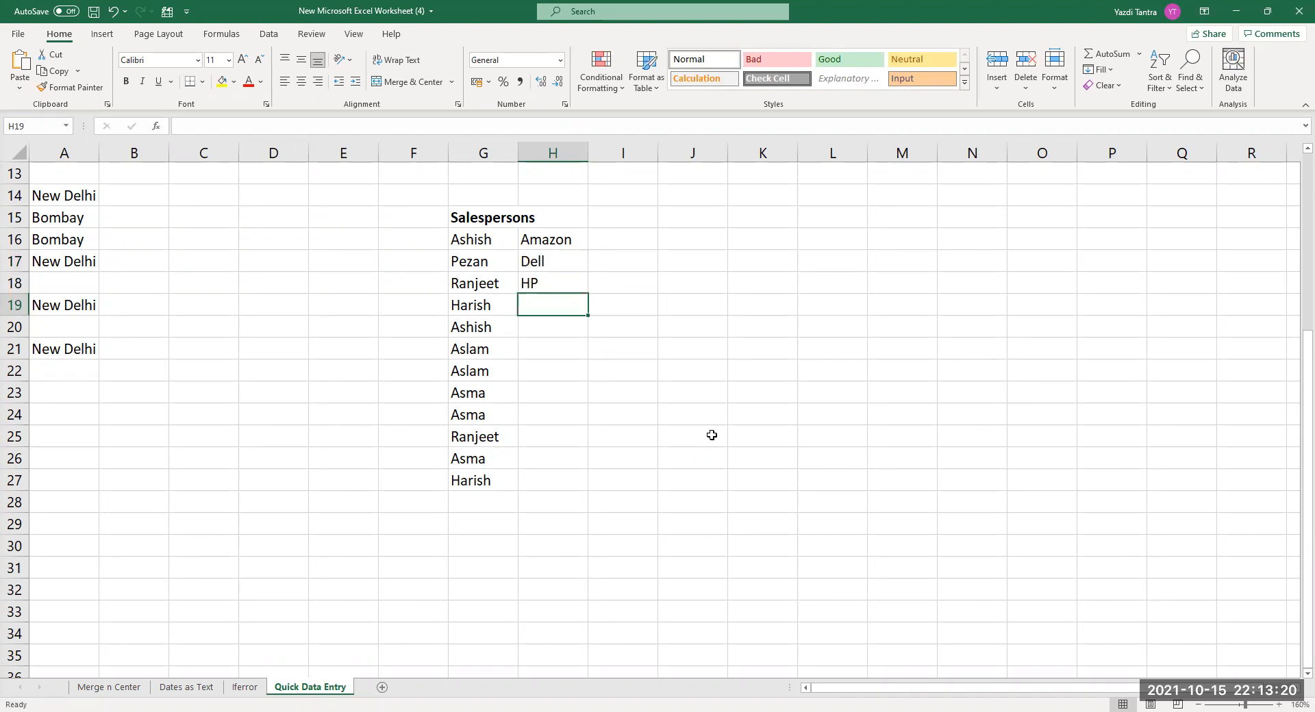
text(Dell)
key(Return)
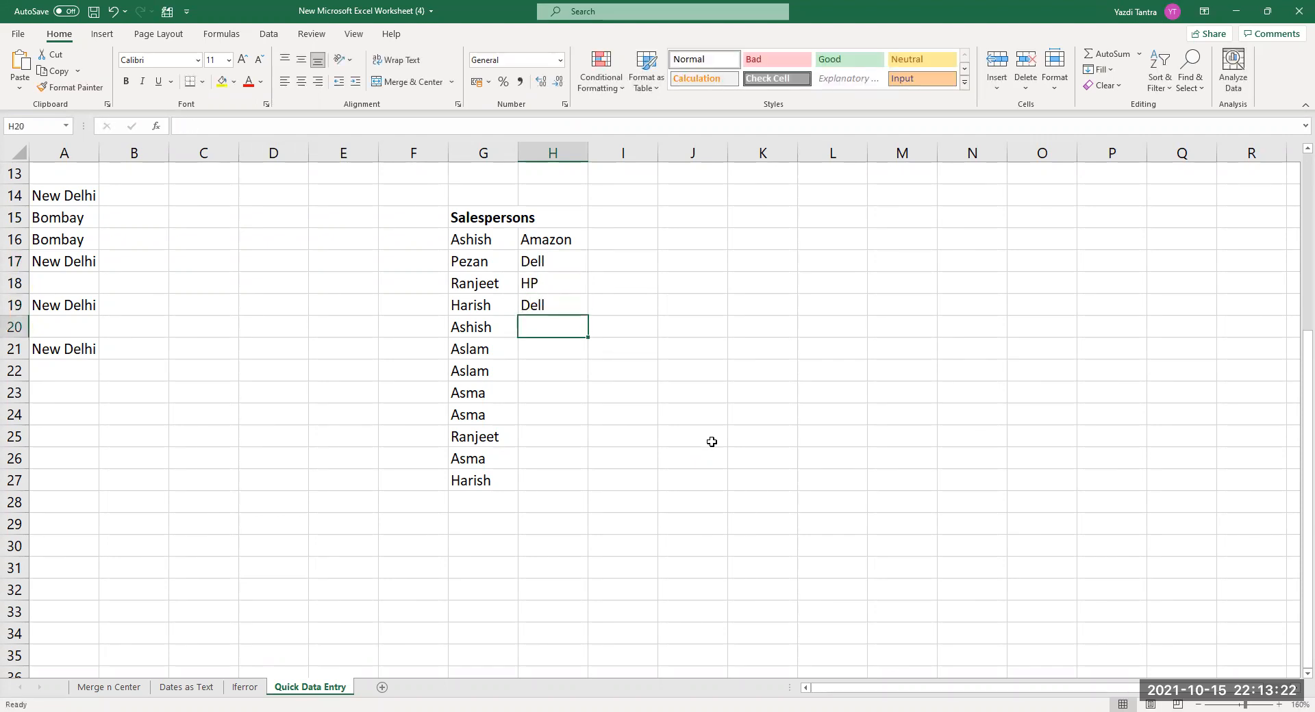
text(Amazon)
key(Return)
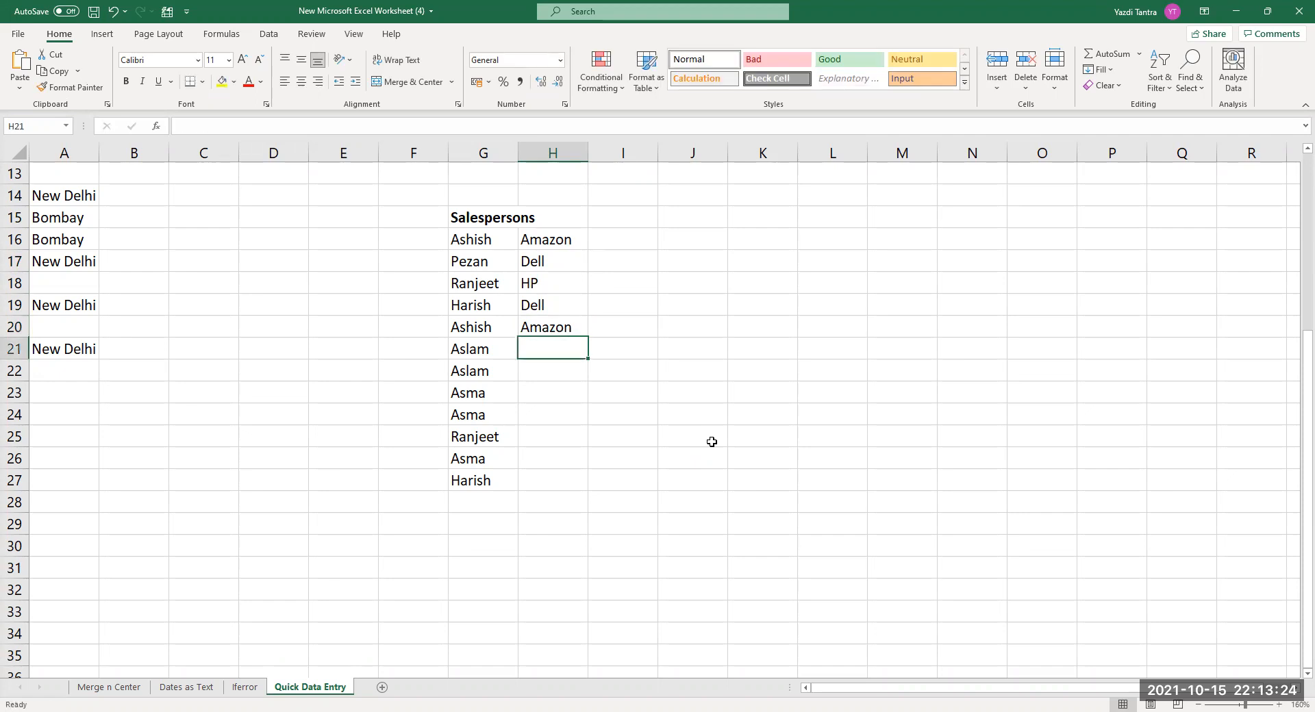
text(BigBa)
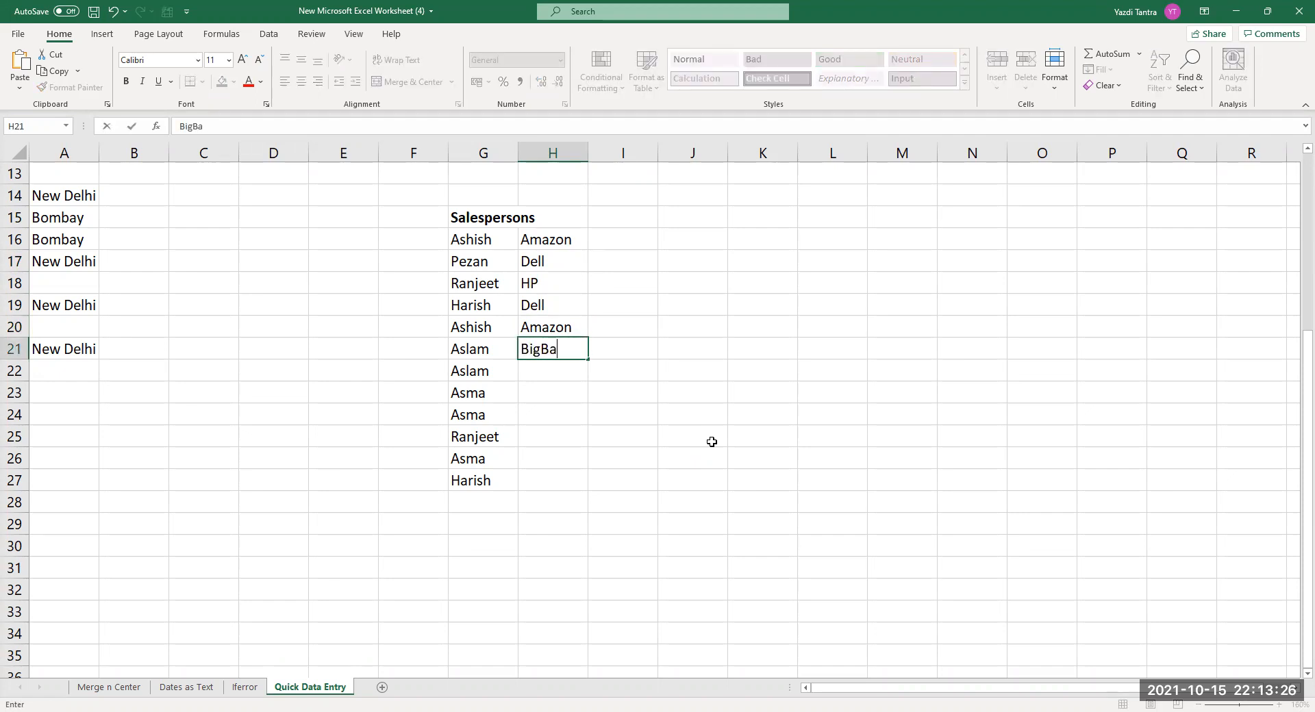
text(sket)
key(Return)
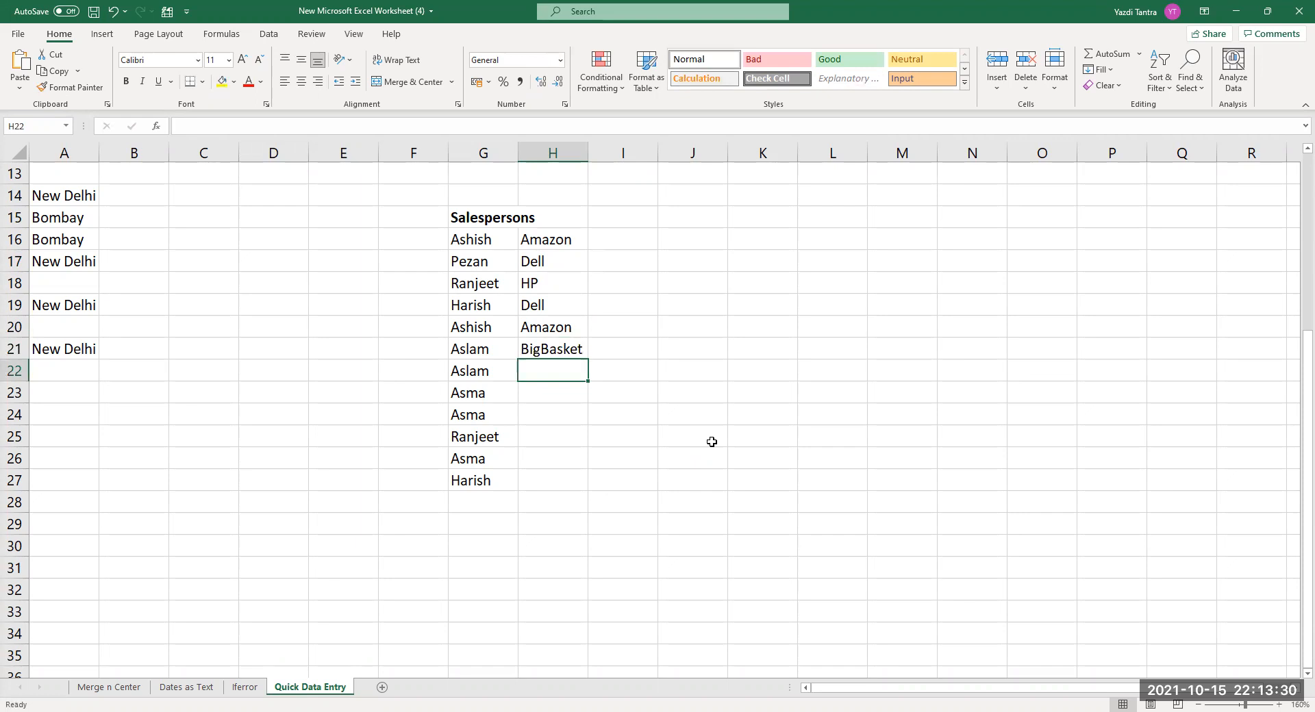
Enter BigBasket, HP, BigBasket, HP, BigBasket and Dell in H22:H27, using AutoComplete where offered.
text(BigBasket)
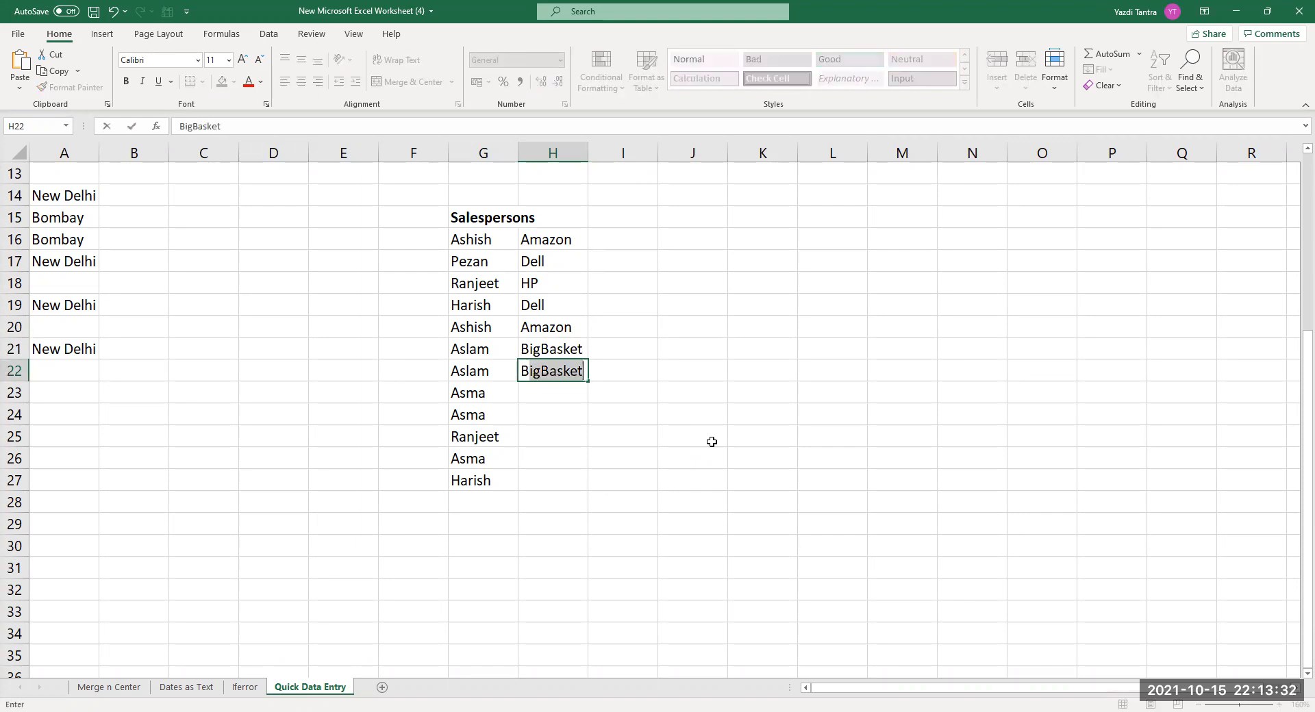
key(Return)
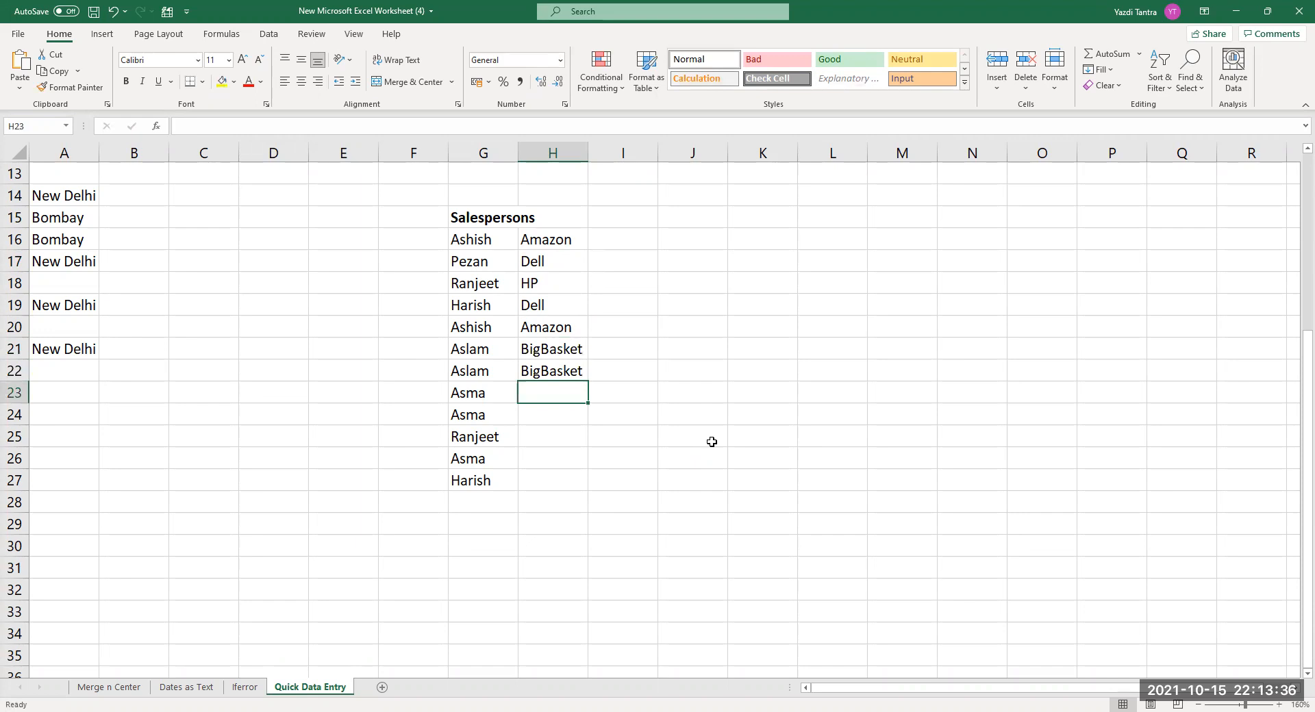
text(HP)
key(Return)
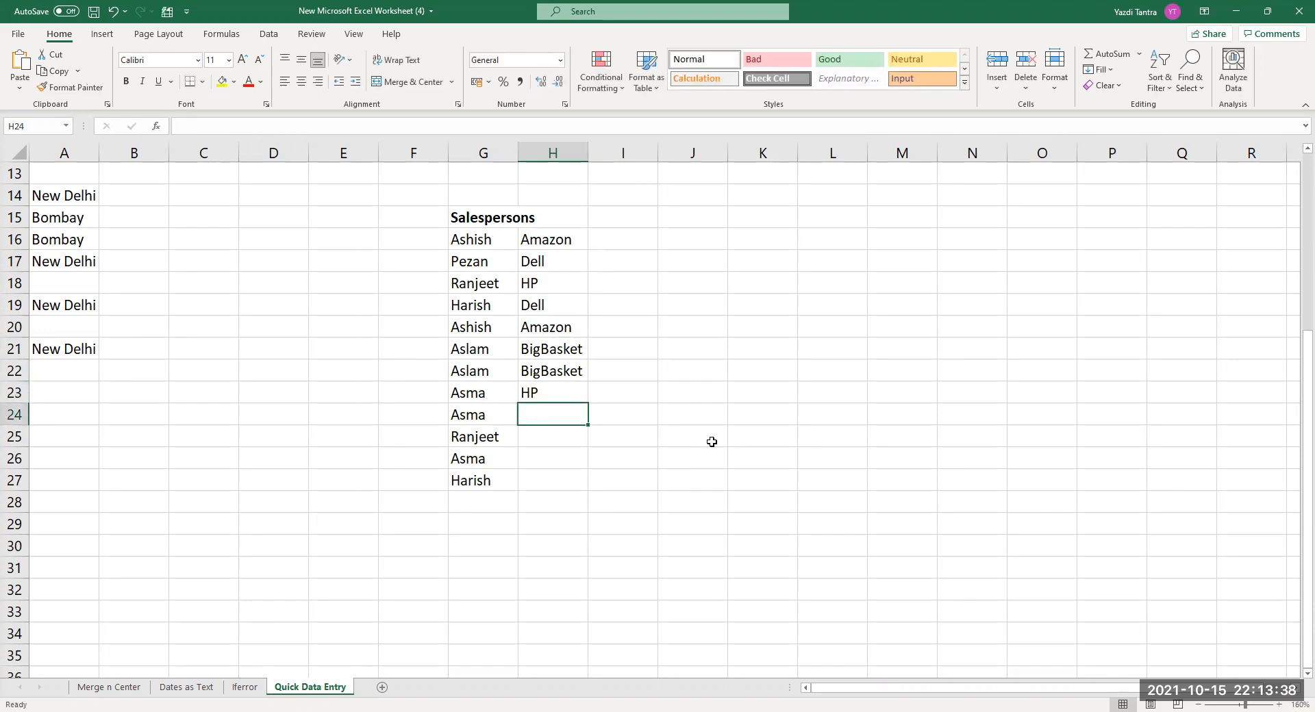
text(B)
key(Return)
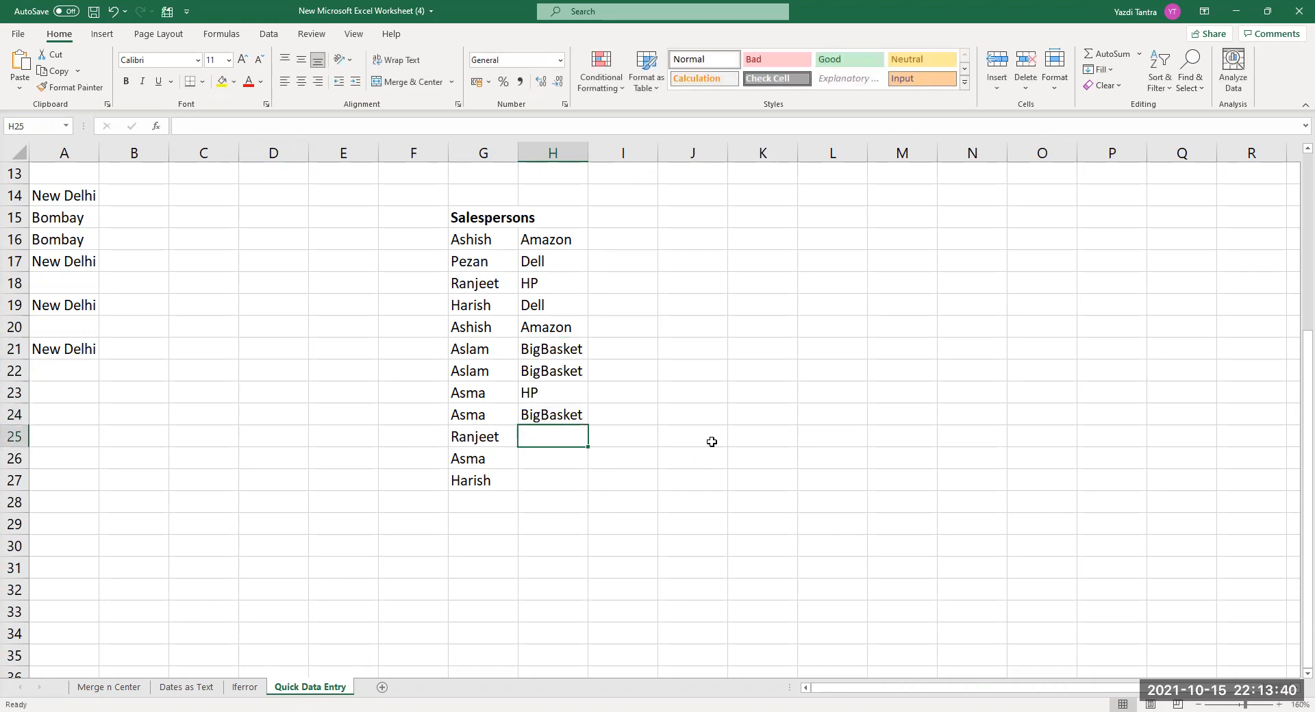
text(HP)
key(Return)
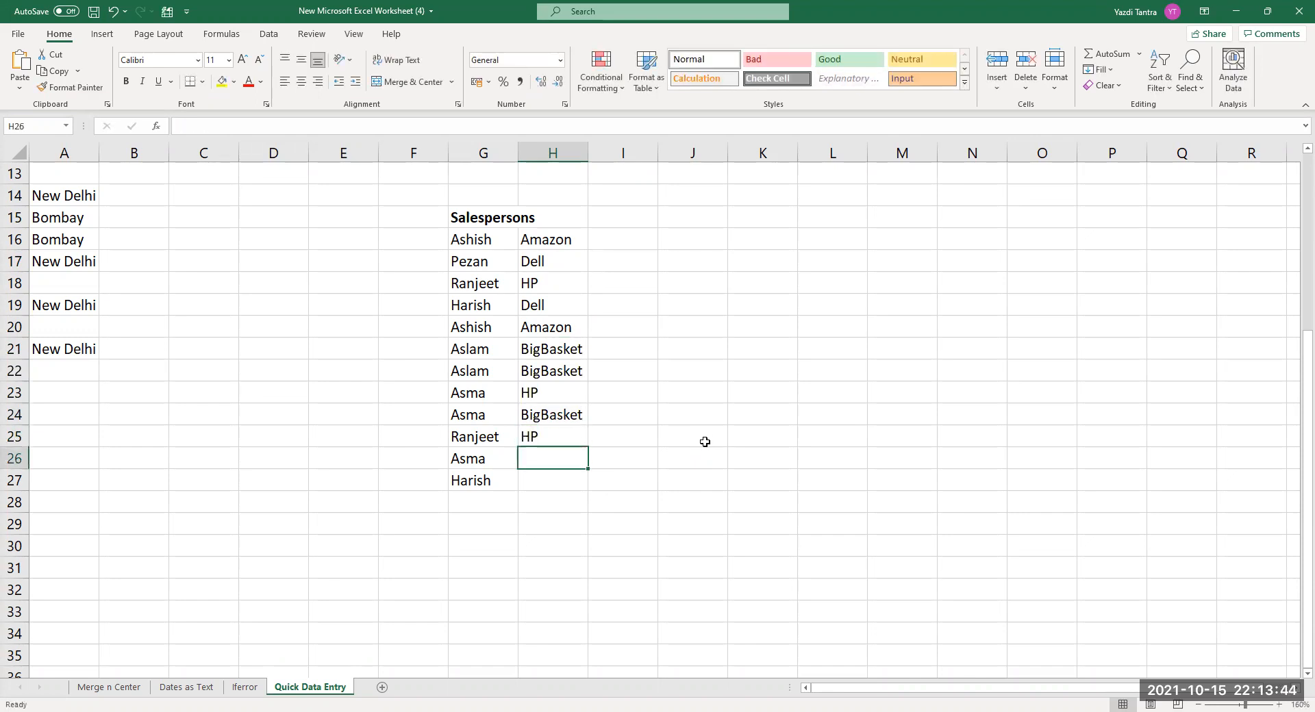
text(BigBasket)
key(Return)
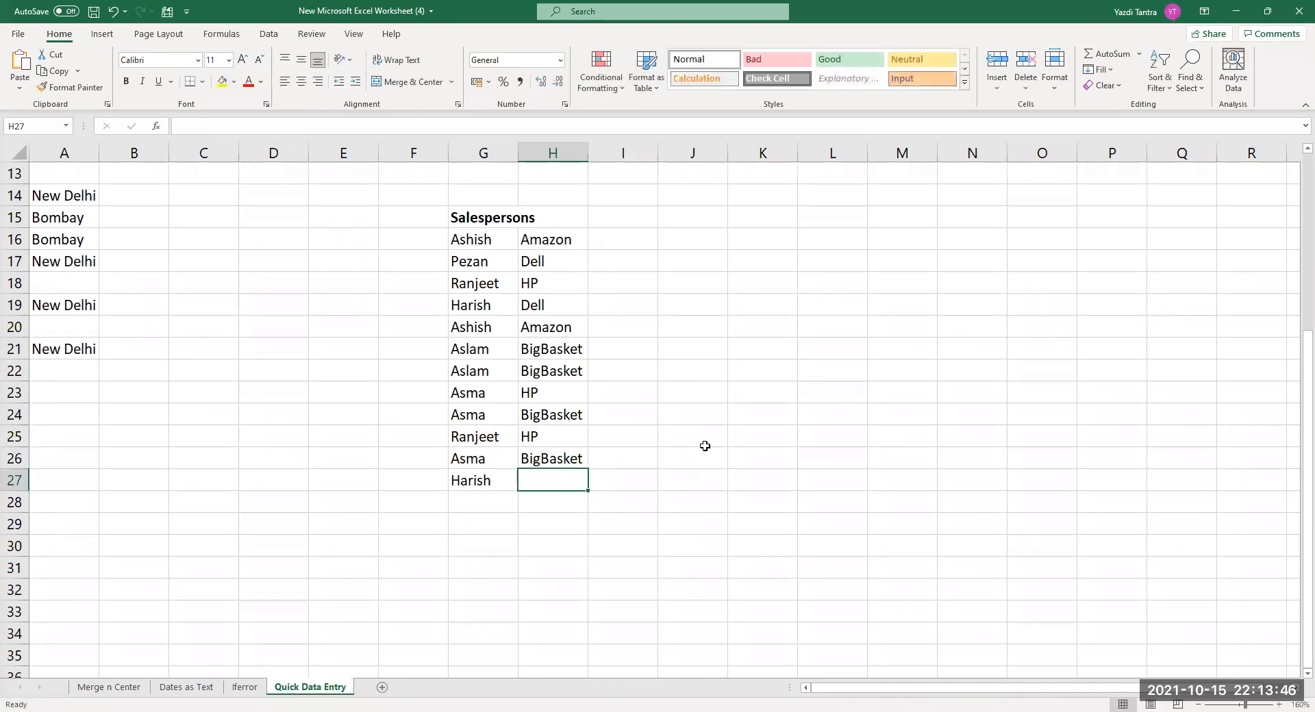
text(Dell)
key(Return)
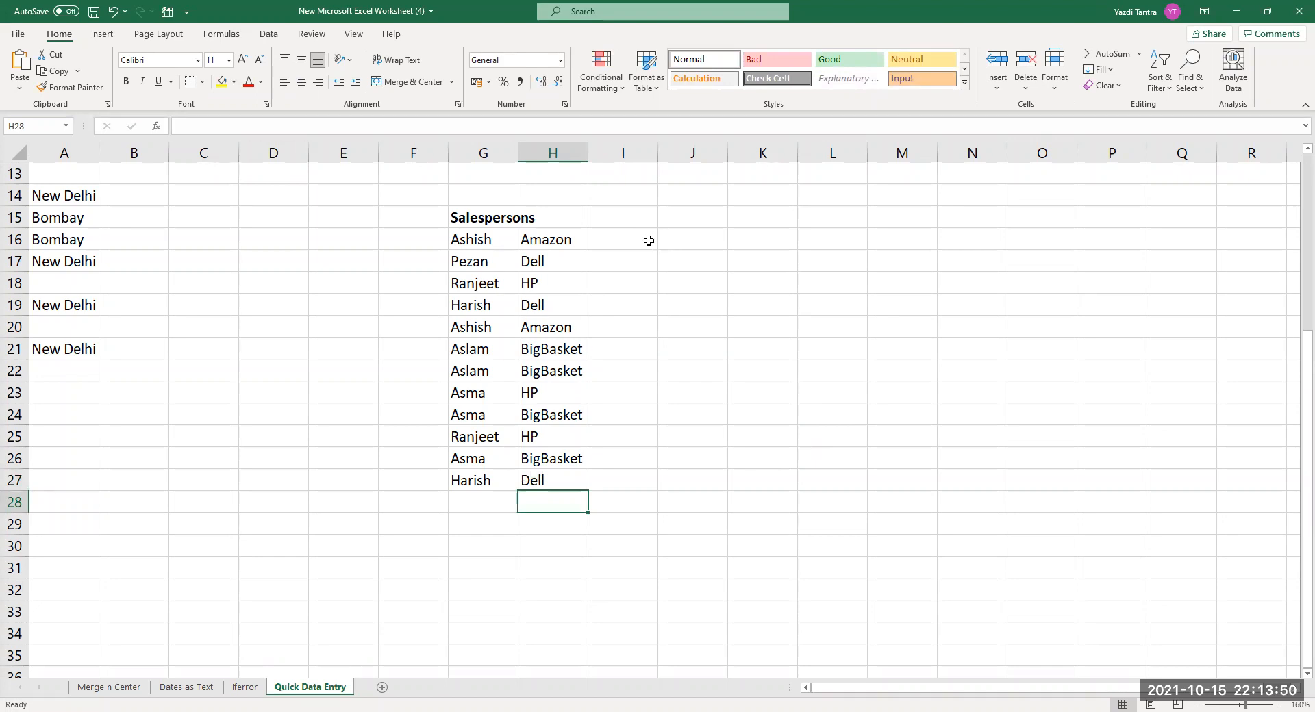
click(646, 240)
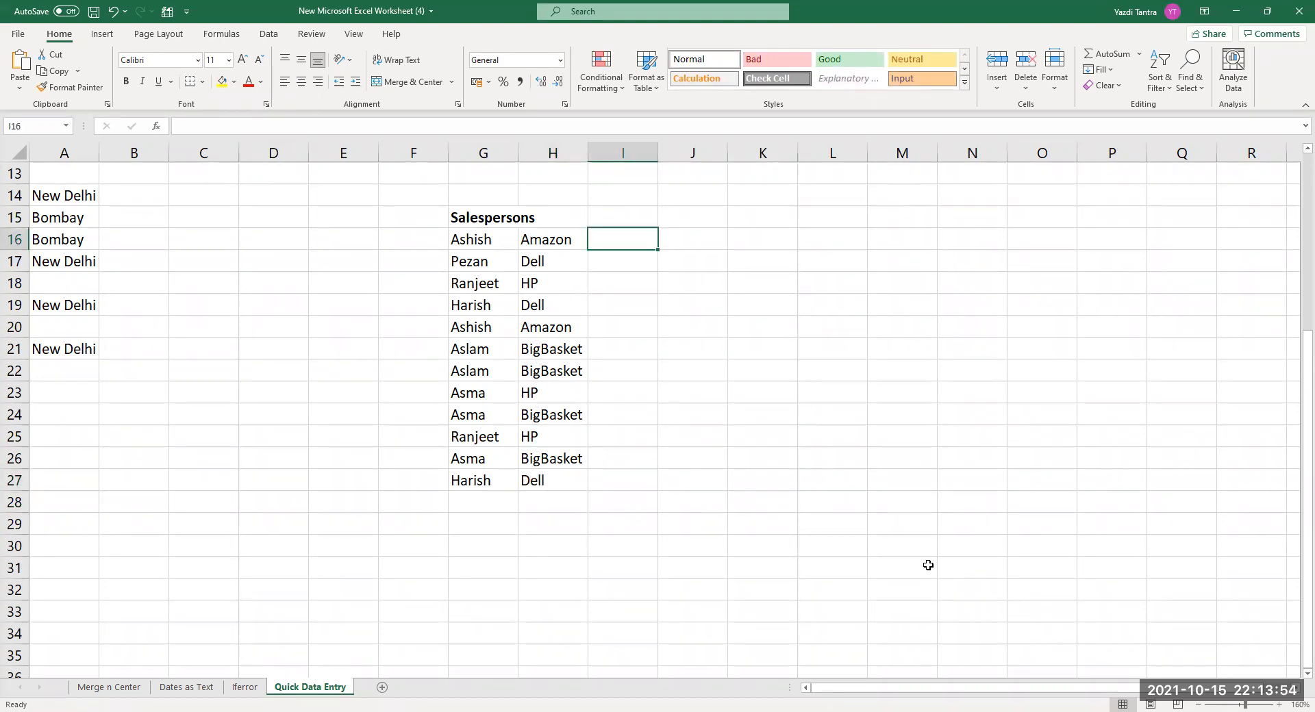
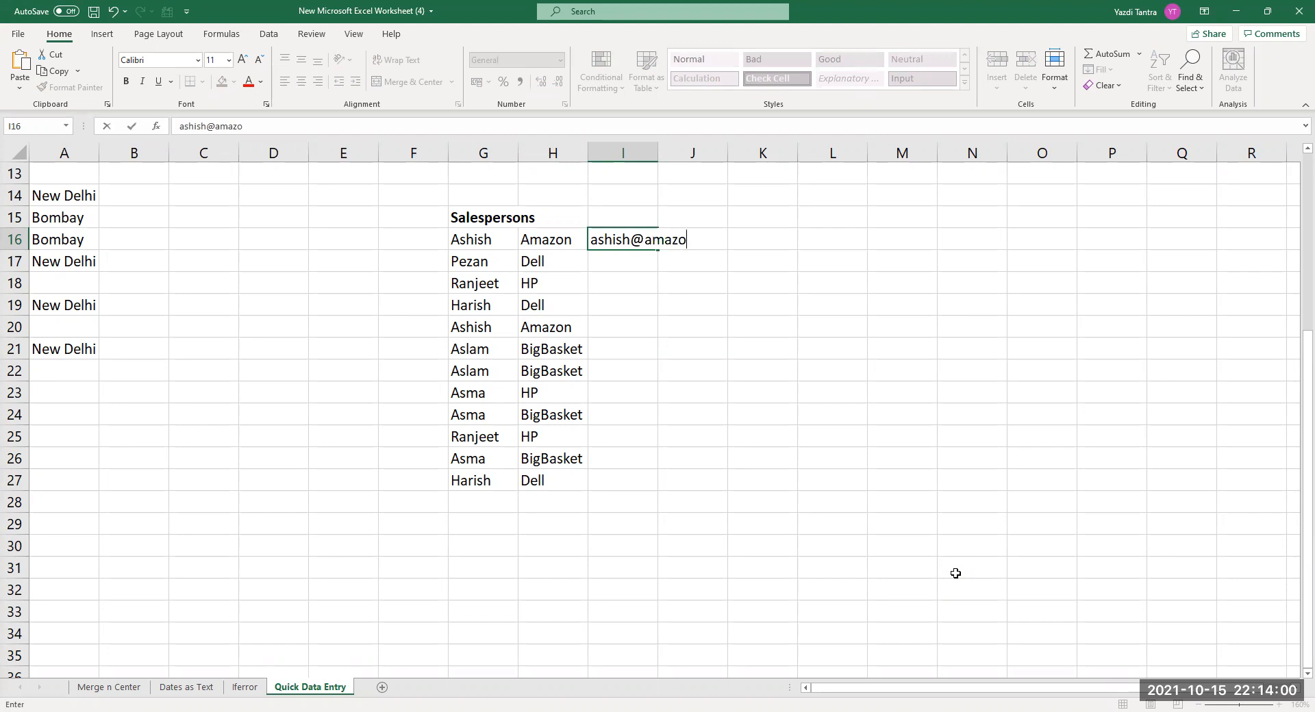
key(Return)
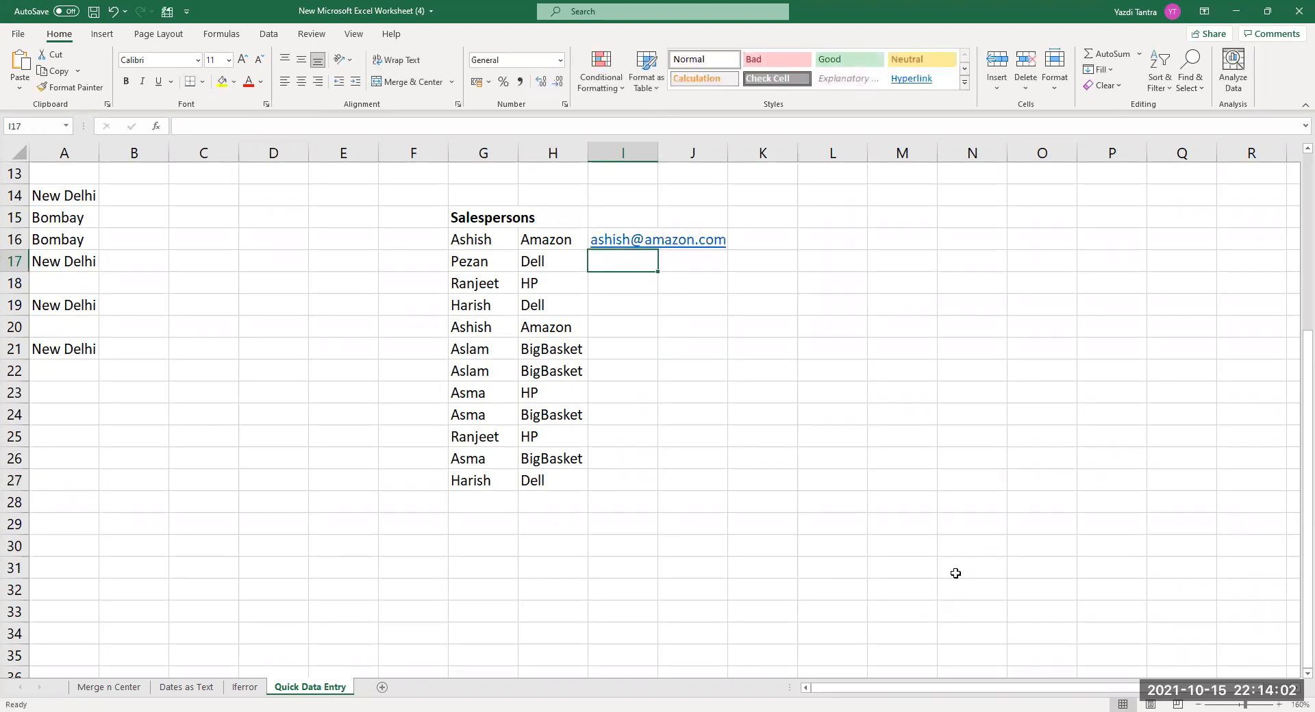
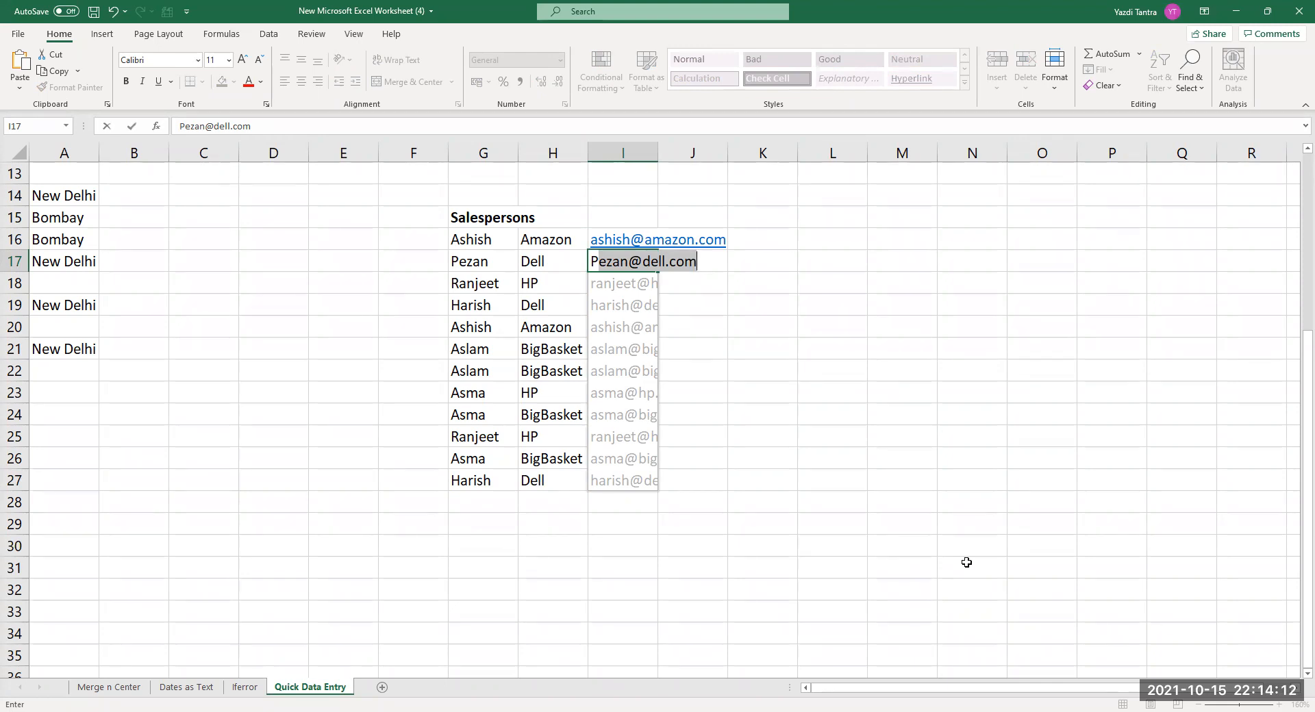
key(Return)
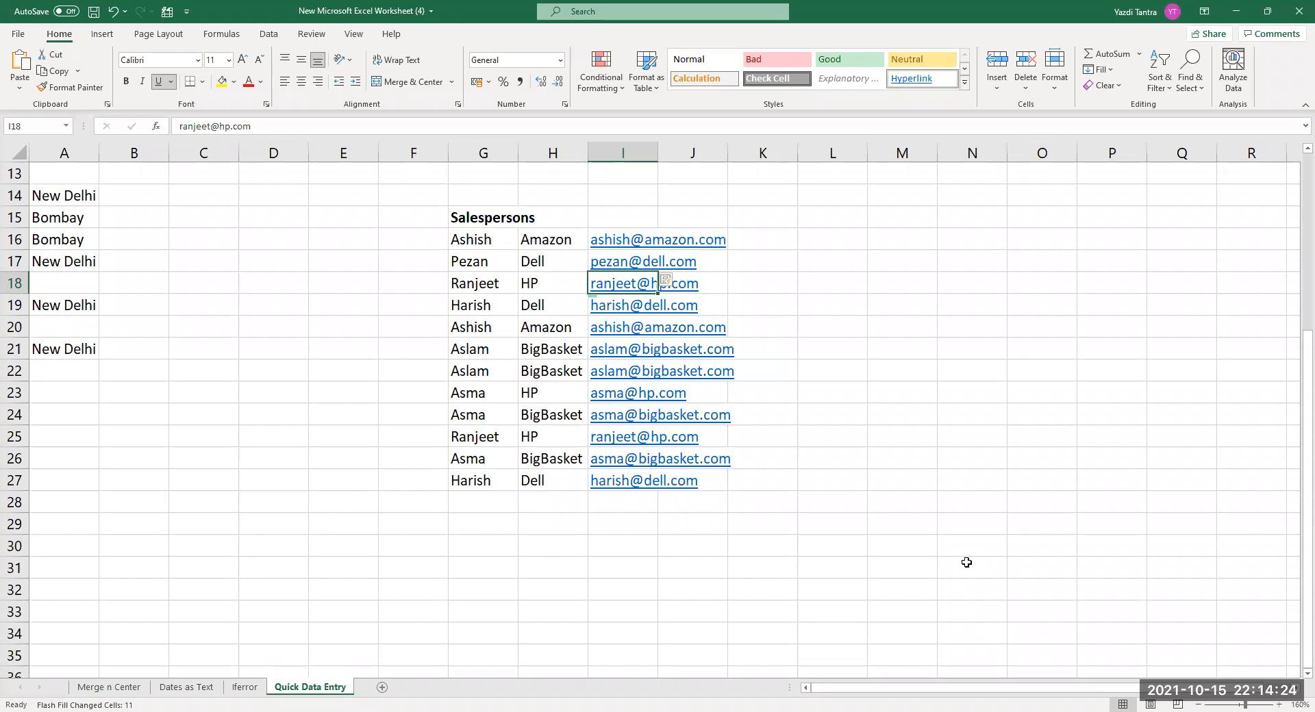
click(616, 241)
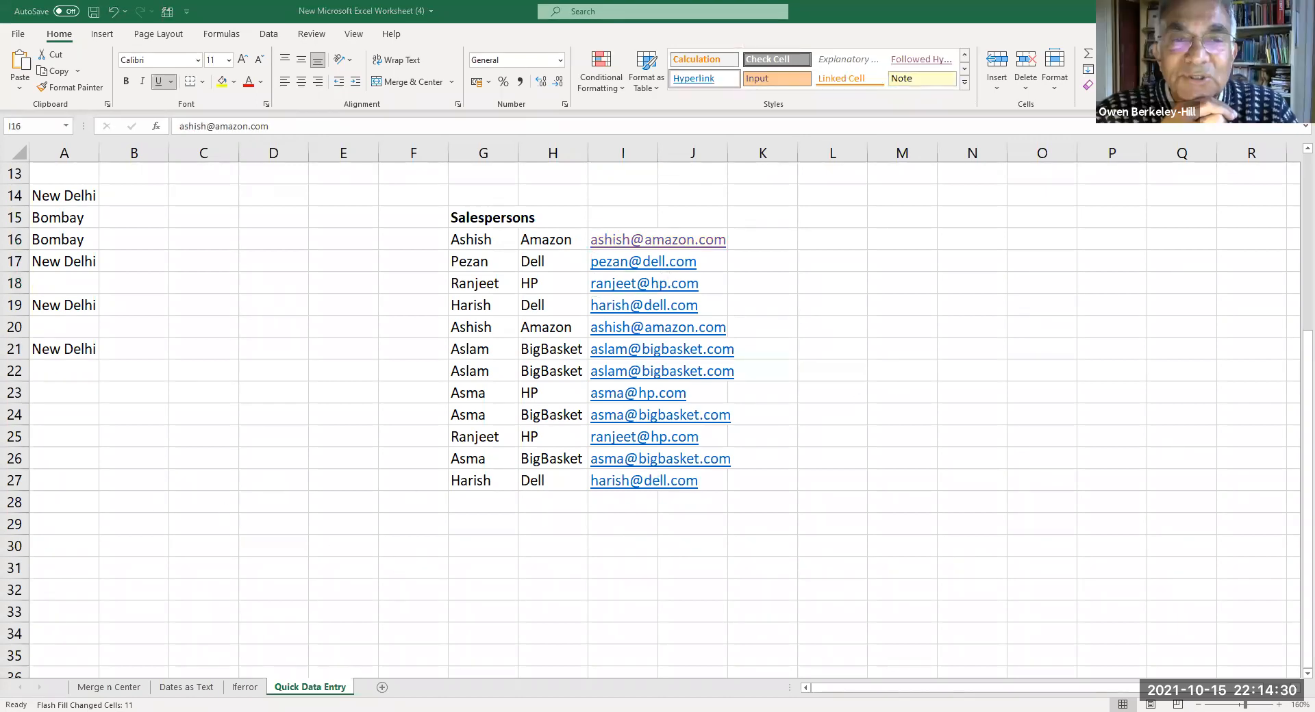
click(629, 561)
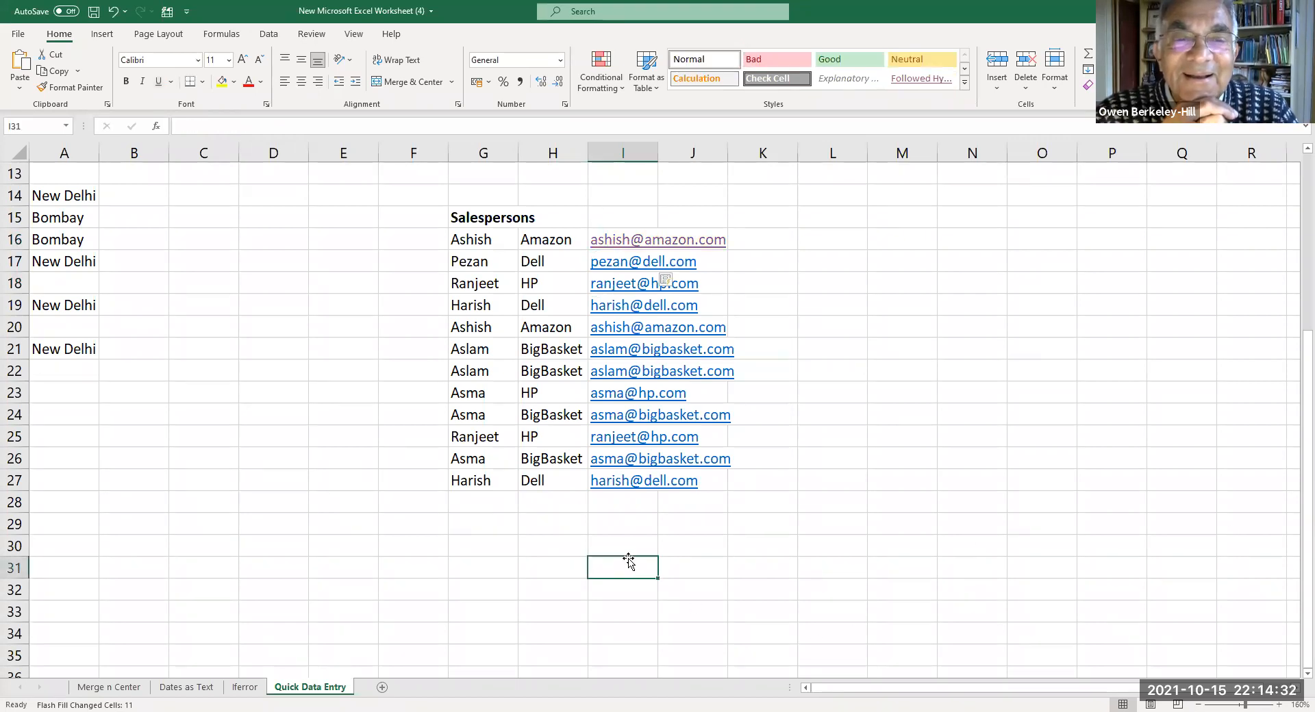
key(Up)
key(Up)
key(Up)
key(Up)
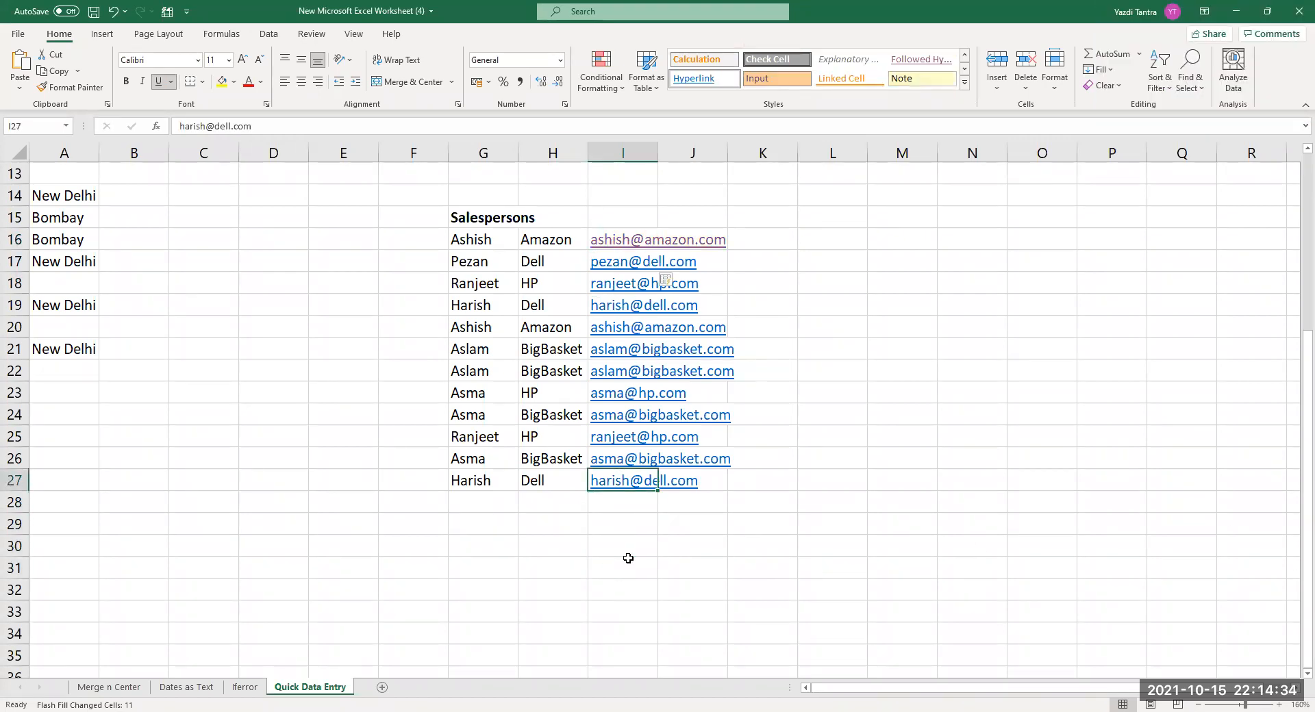
key(shift+Up)
key(shift+Up)
key(shift+Up)
key(shift+Up)
key(shift+Up)
key(shift+Up)
key(shift+Up)
key(shift+Up)
key(shift+Up)
key(shift+Up)
key(shift+Up)
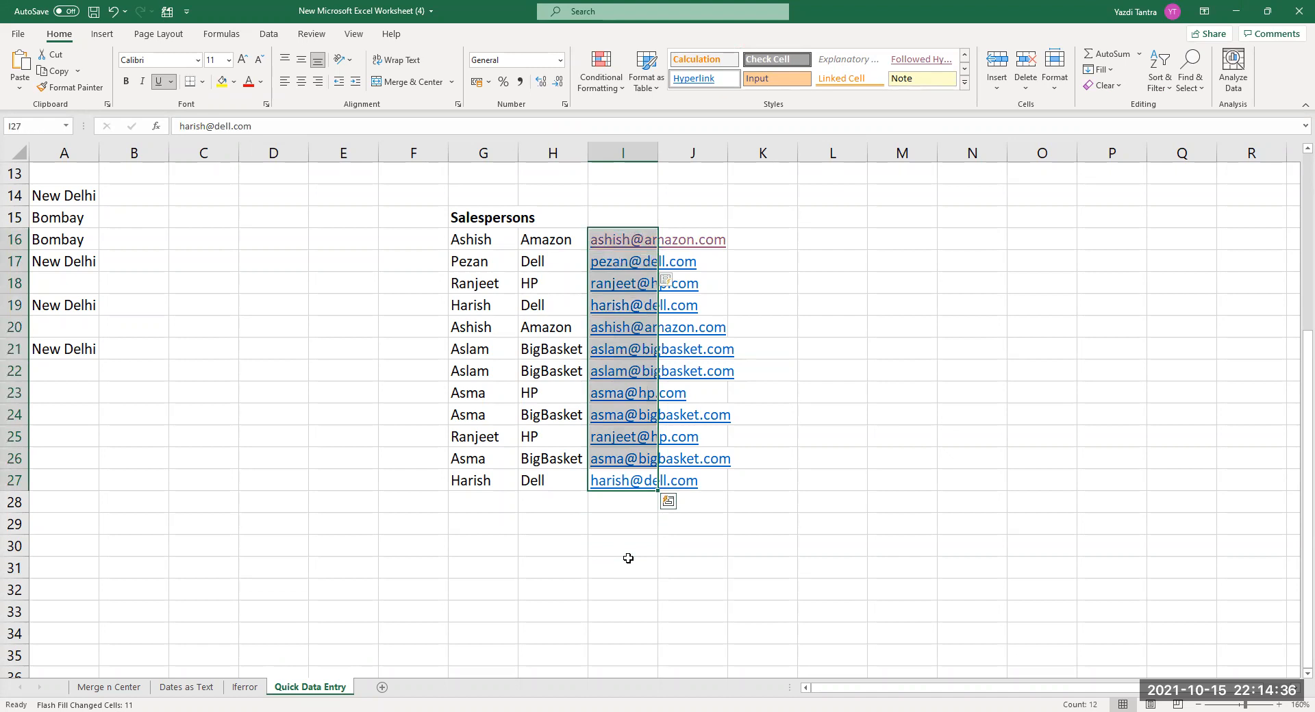
key(Delete)
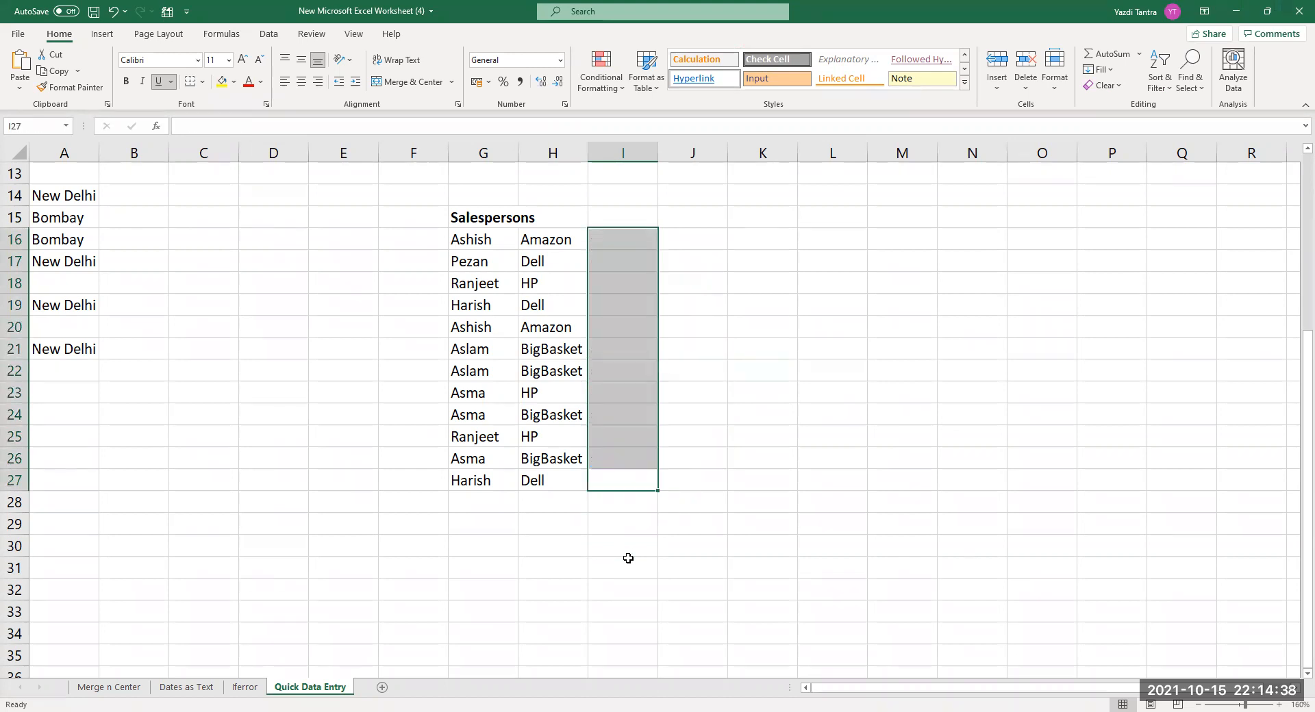
click(624, 235)
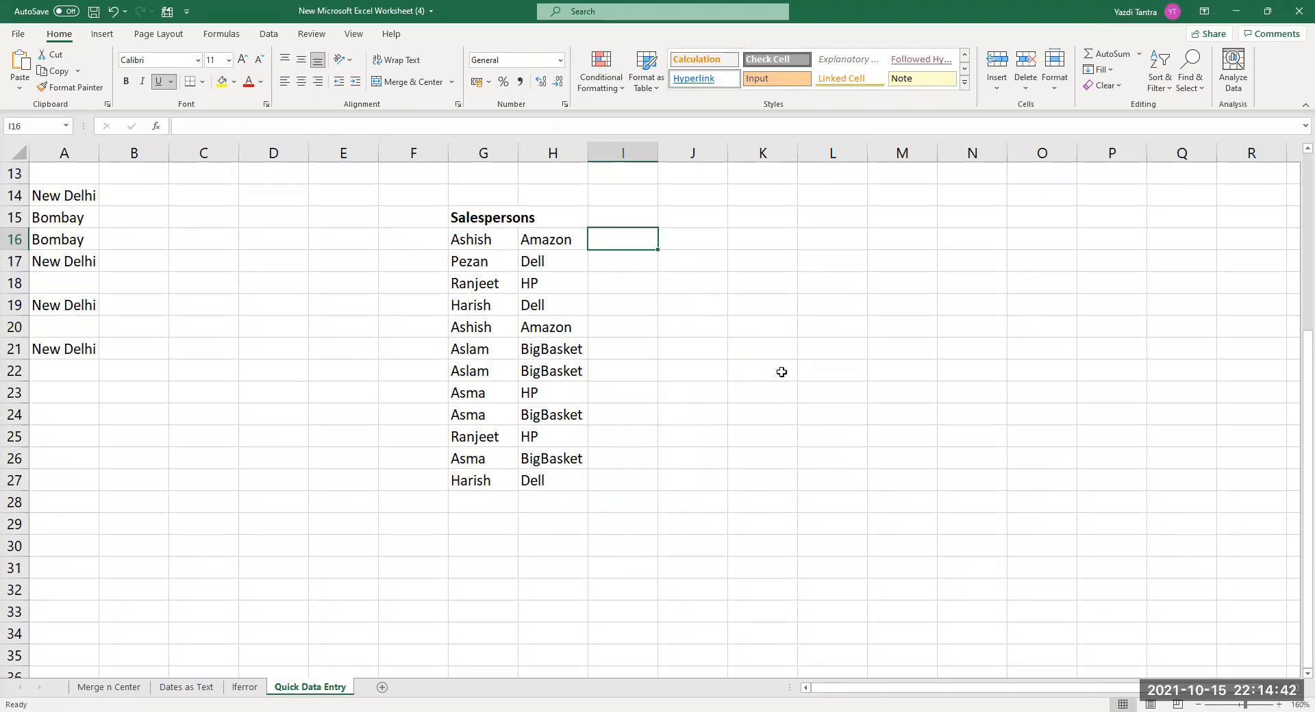
text(Ashish)
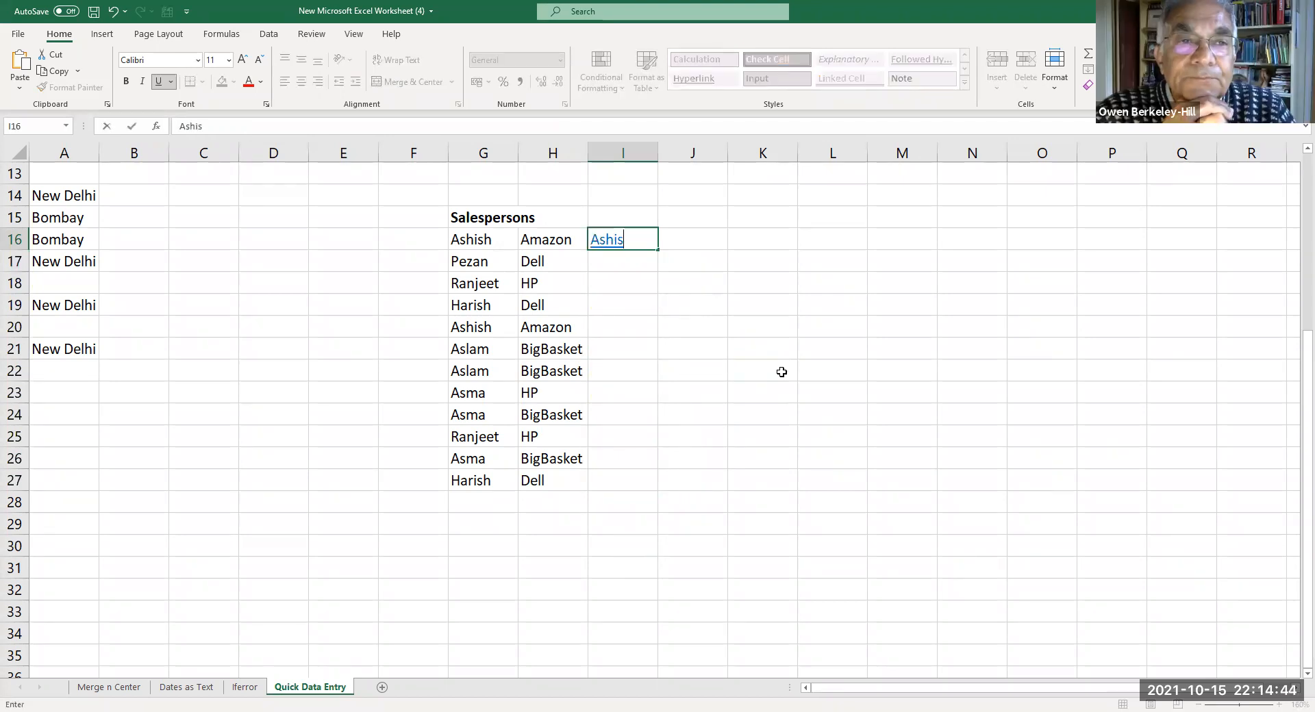
key(BackSpace)
key(BackSpace)
key(BackSpace)
key(BackSpace)
key(BackSpace)
key(BackSpace)
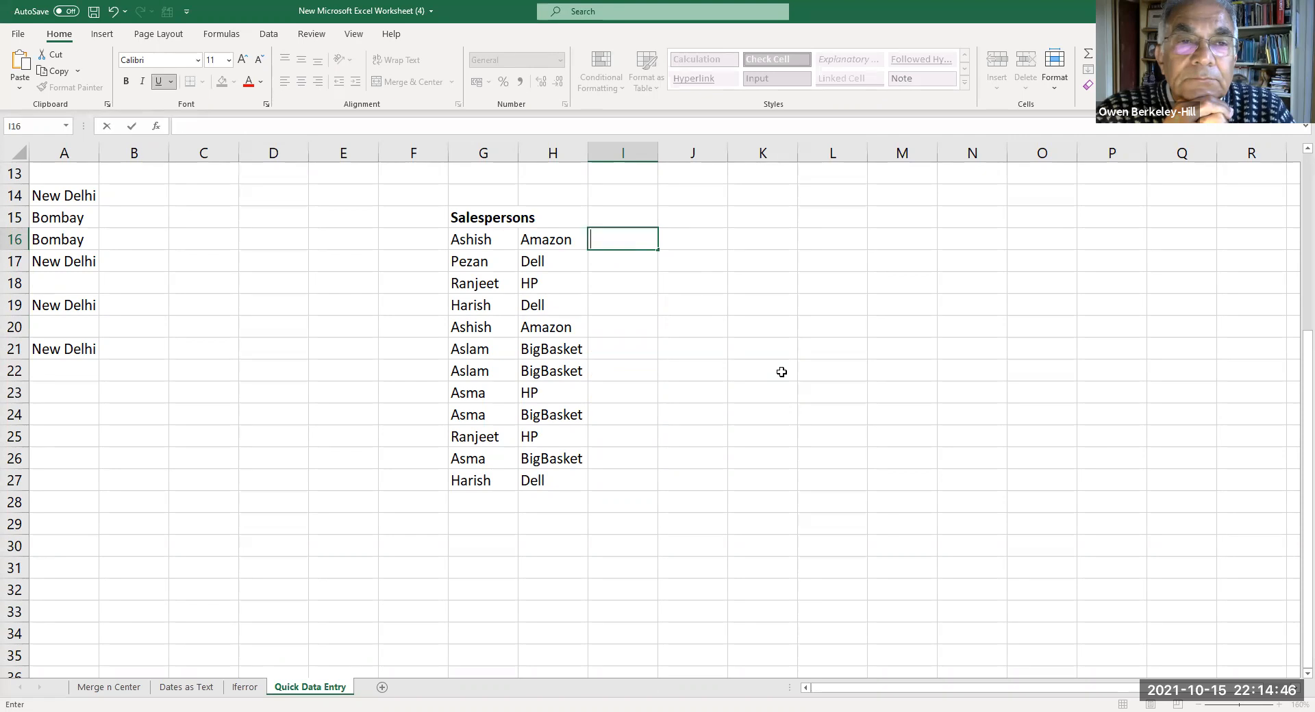
text(Ashis)
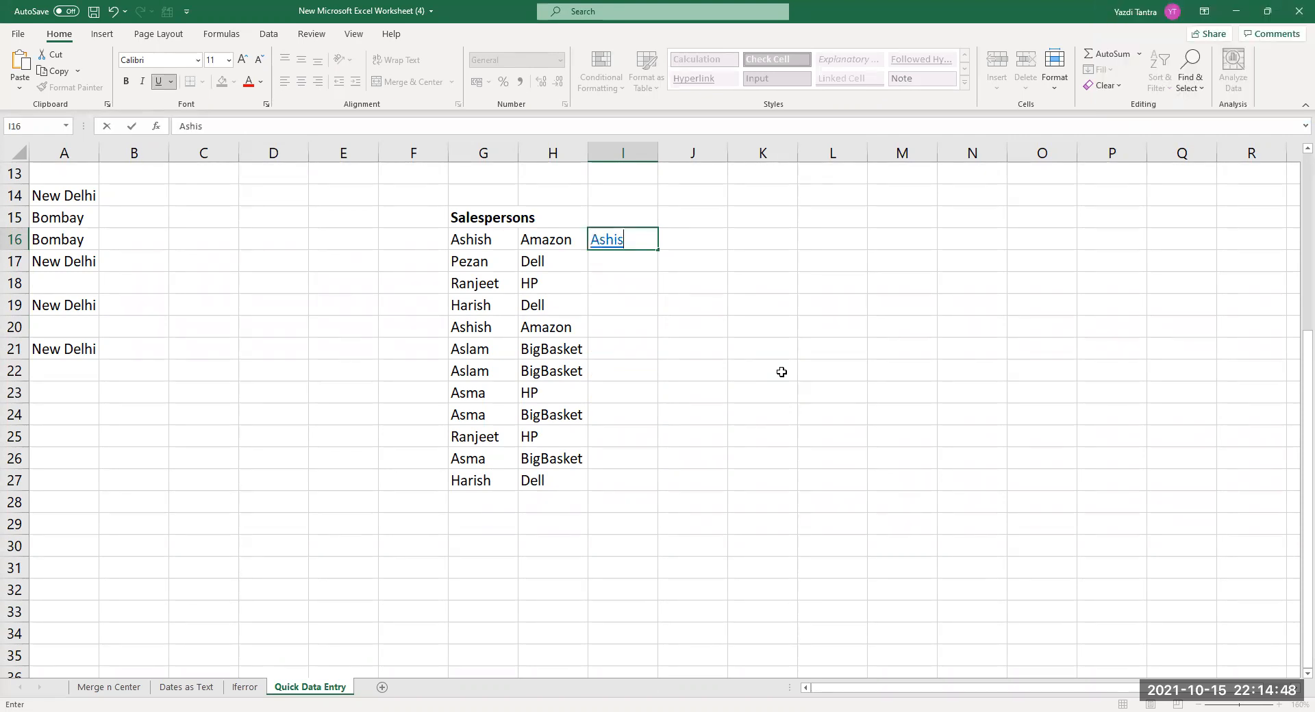
text(h works for )
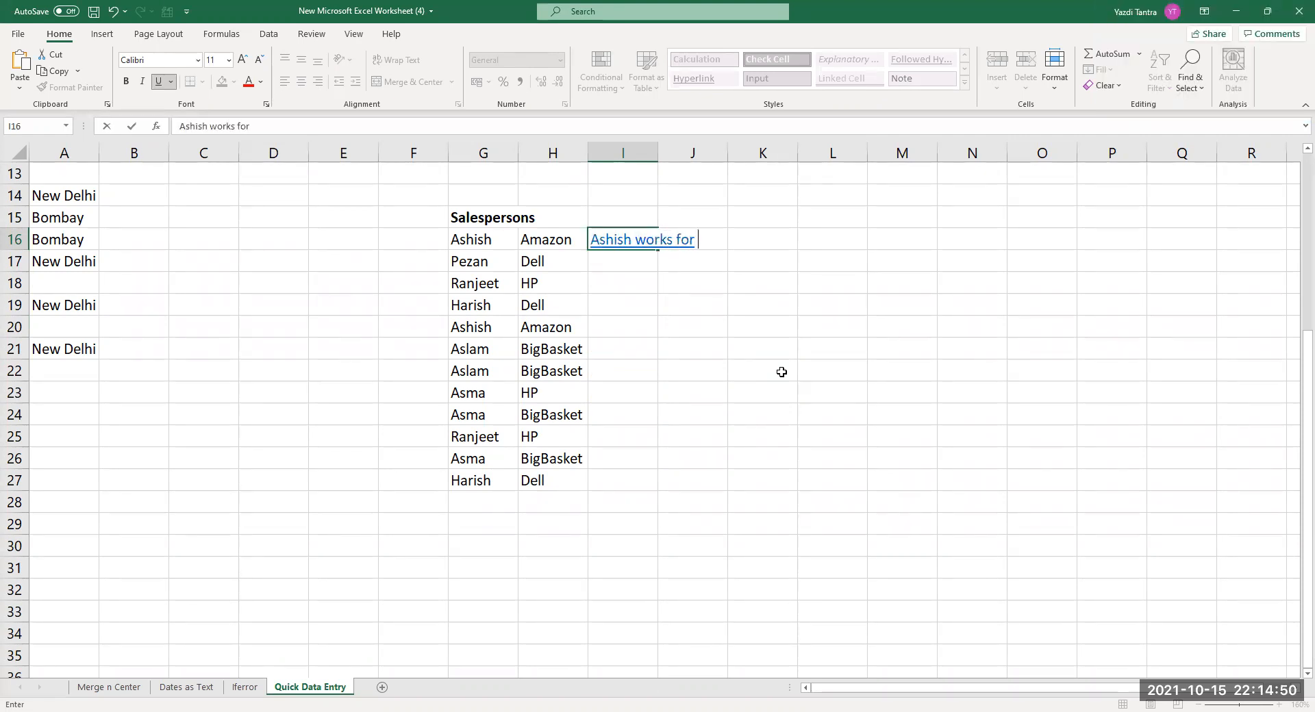
text(Amazon)
key(ctrl+Return)
key(Return)
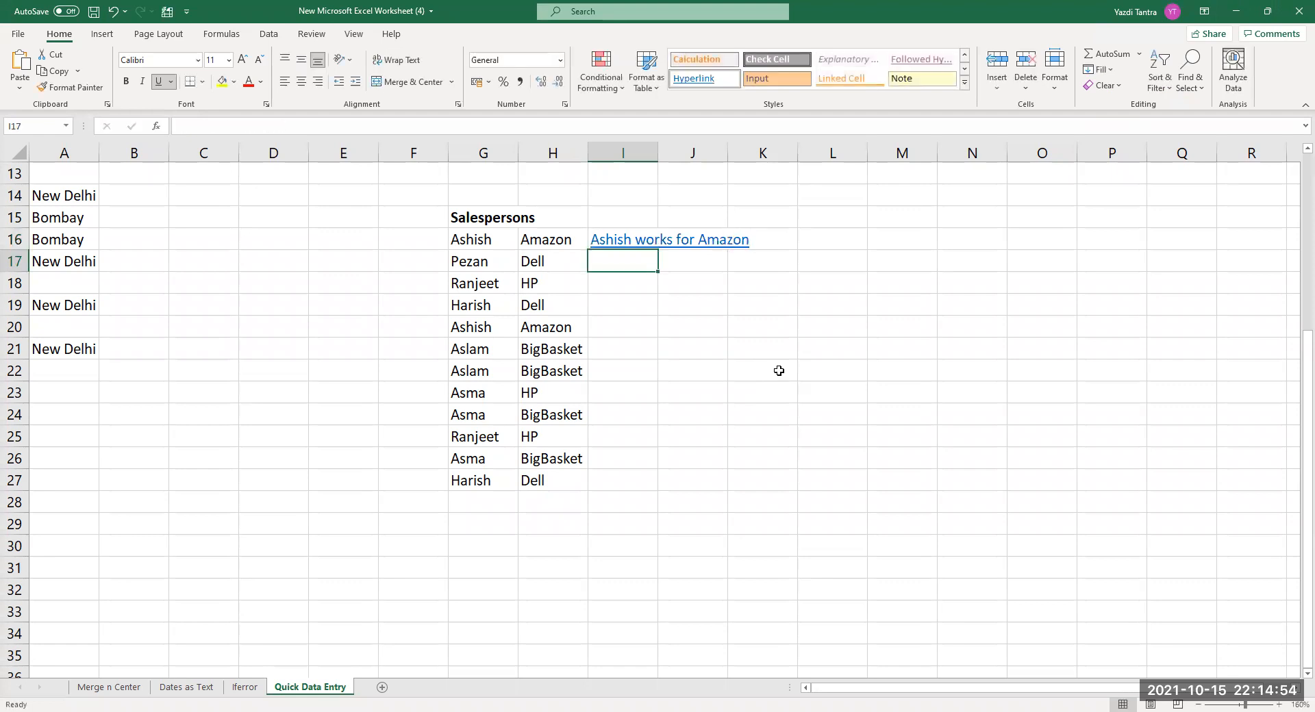
text(Pezan works for Dell)
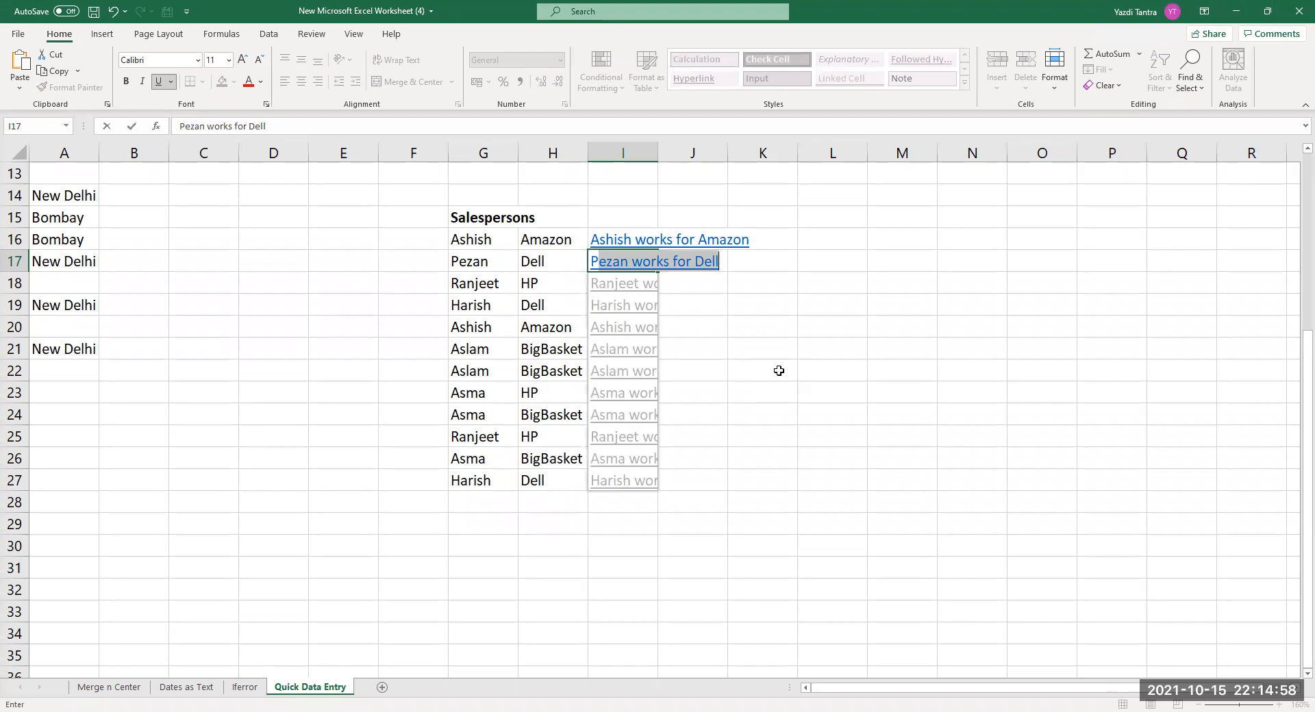
key(Return)
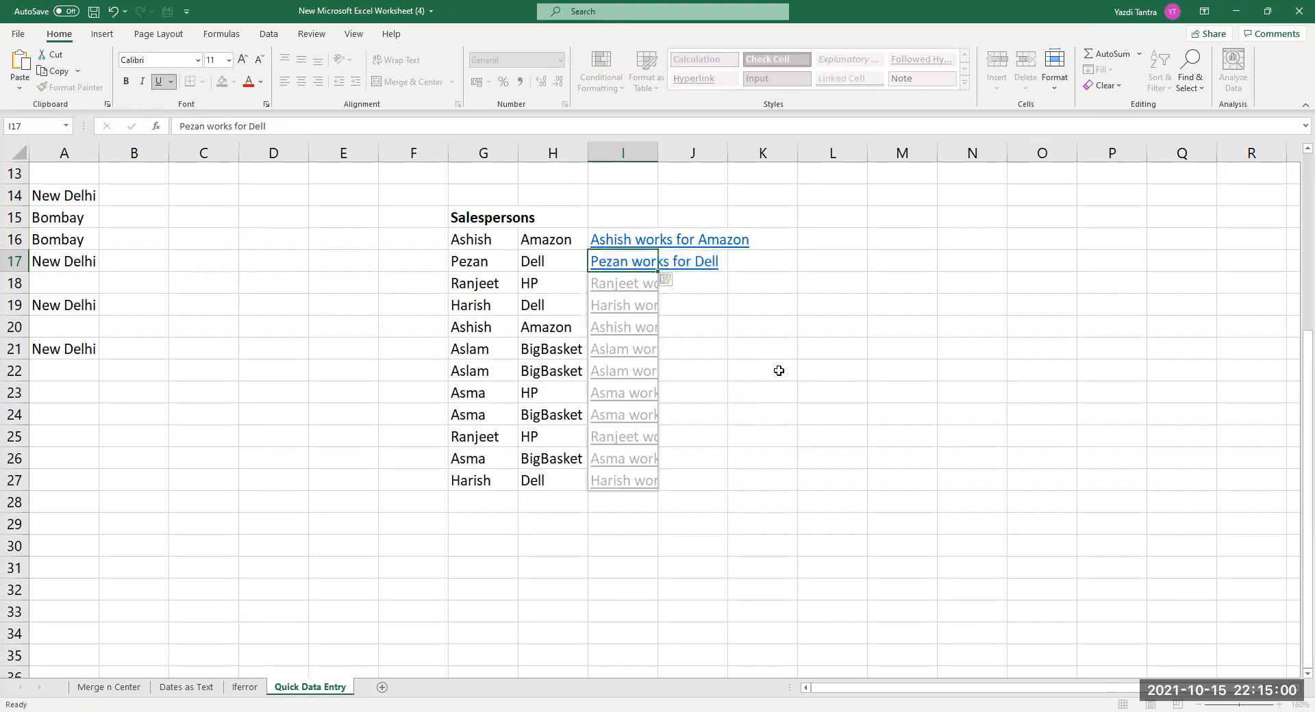
click(625, 245)
click(484, 241)
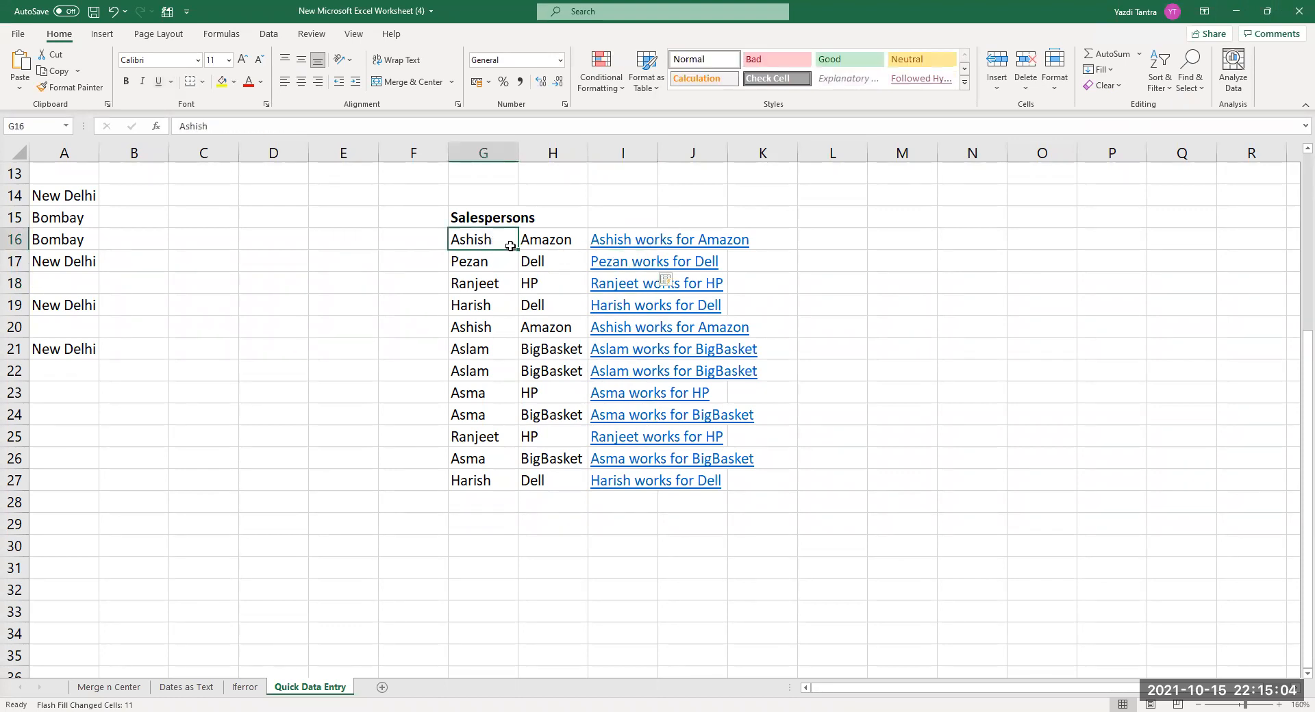
click(552, 242)
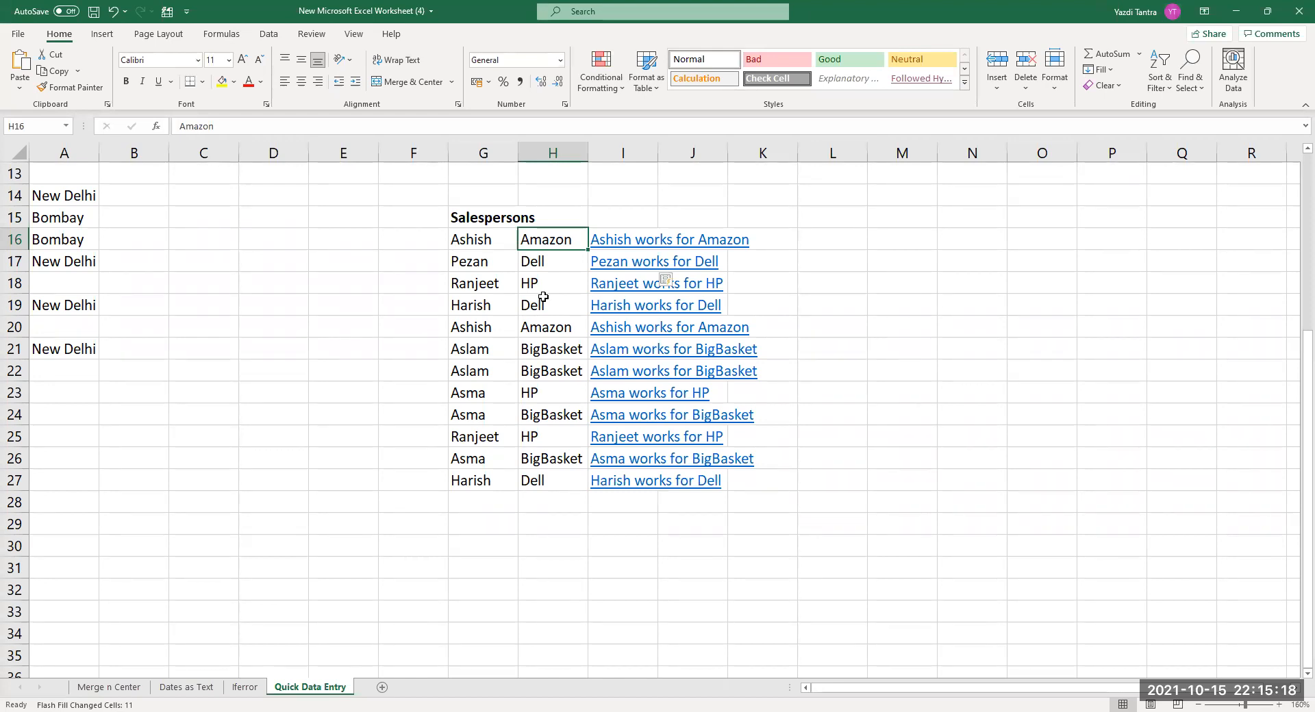
drag(610, 244, 620, 475)
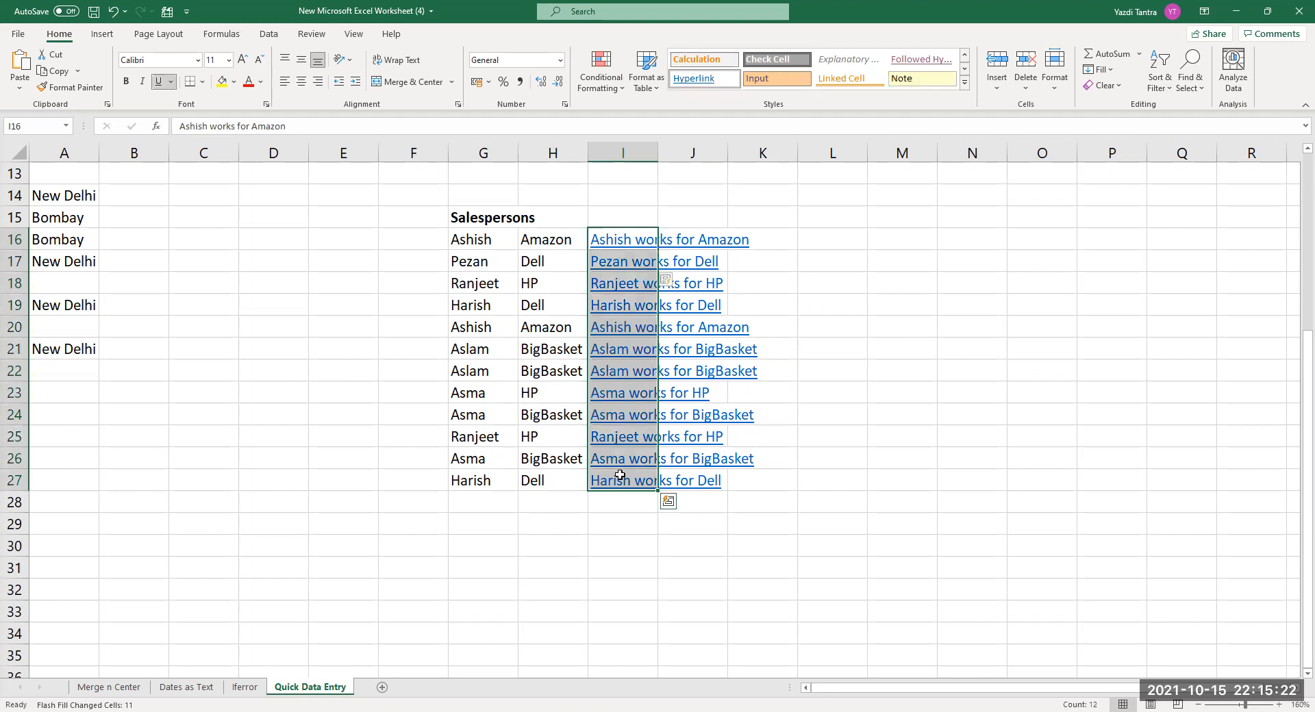
key(Delete)
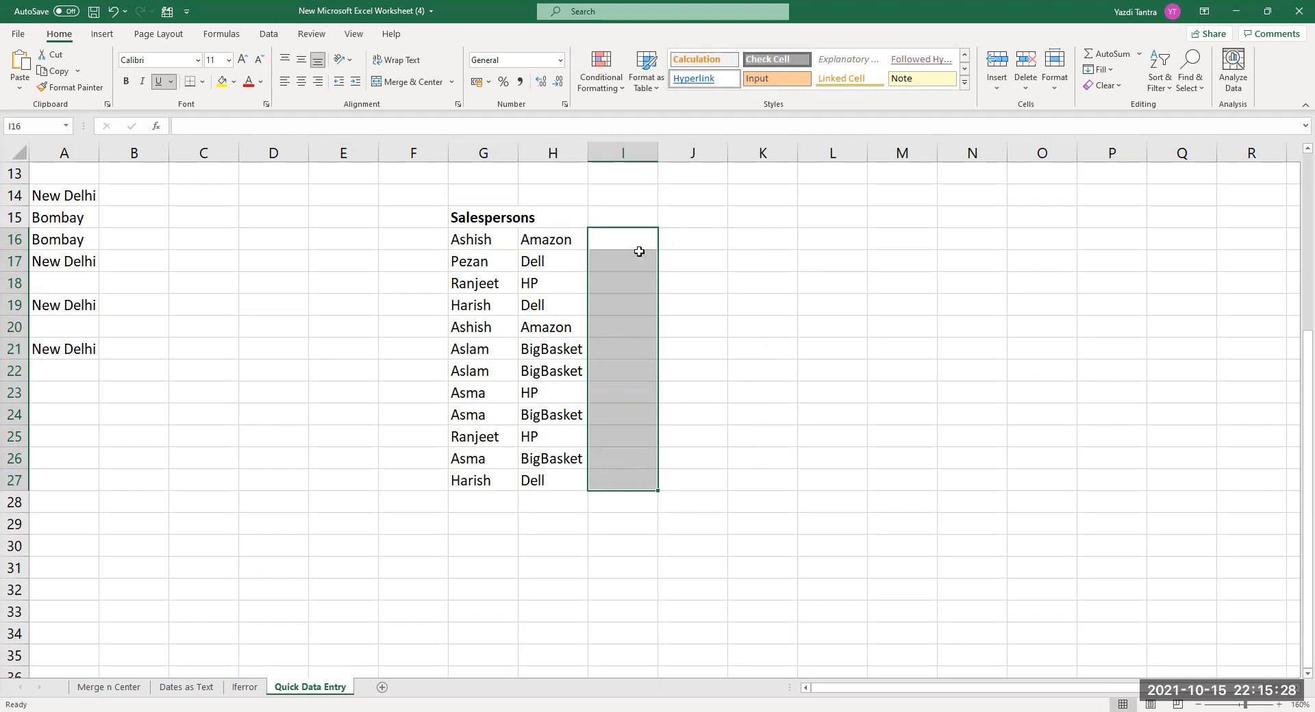
click(706, 239)
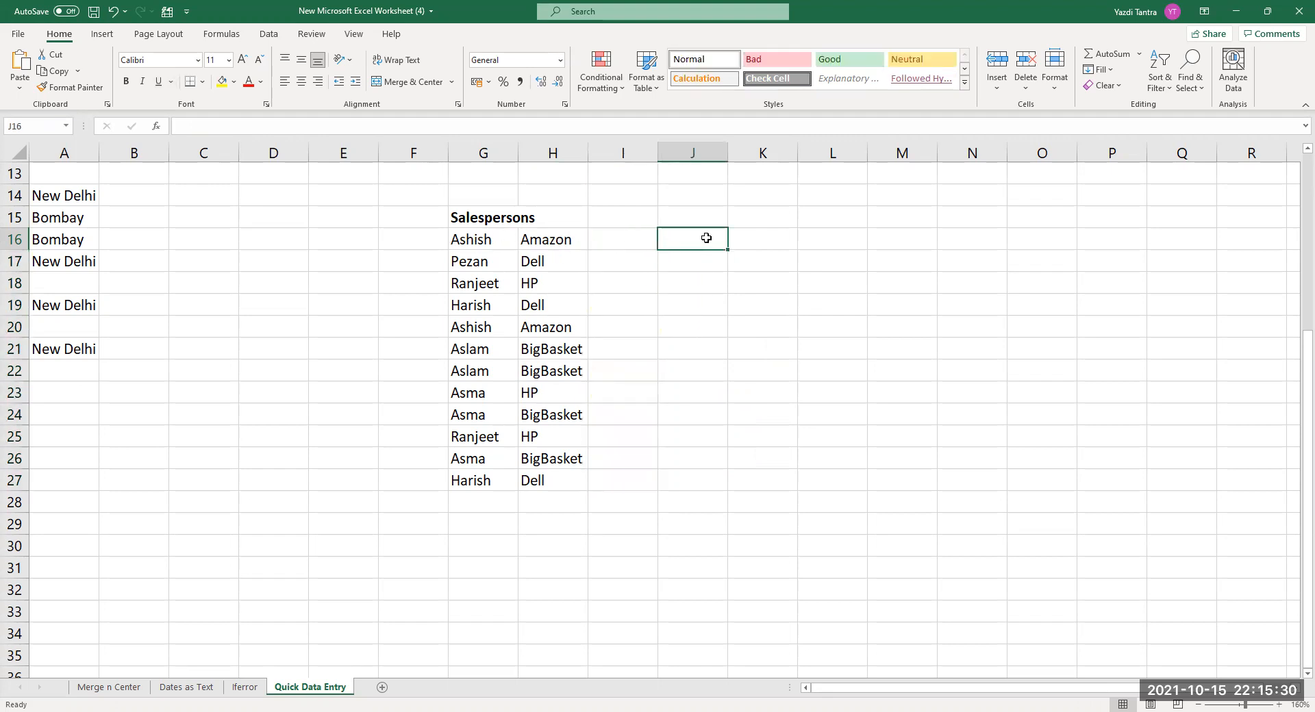
Flash Fill sentences down I16:I27 from the example 'Ashish likes Amazon' in I16.
click(607, 241)
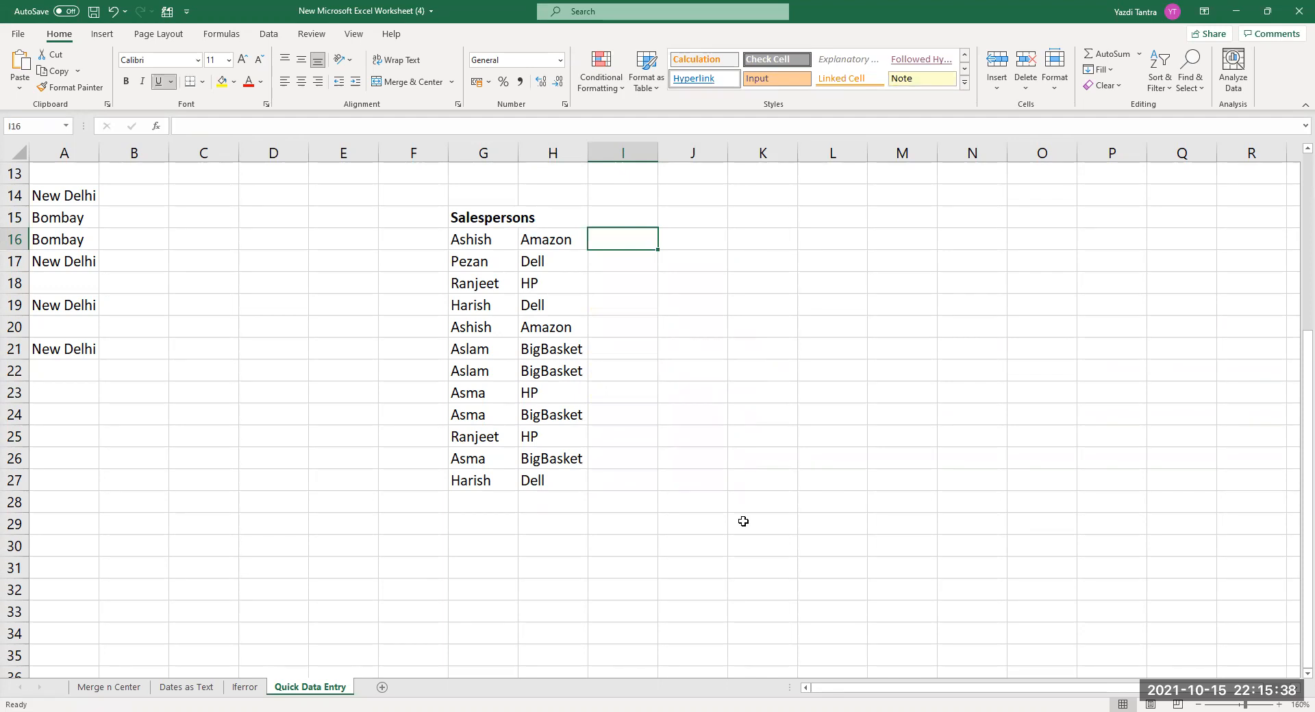
text(As)
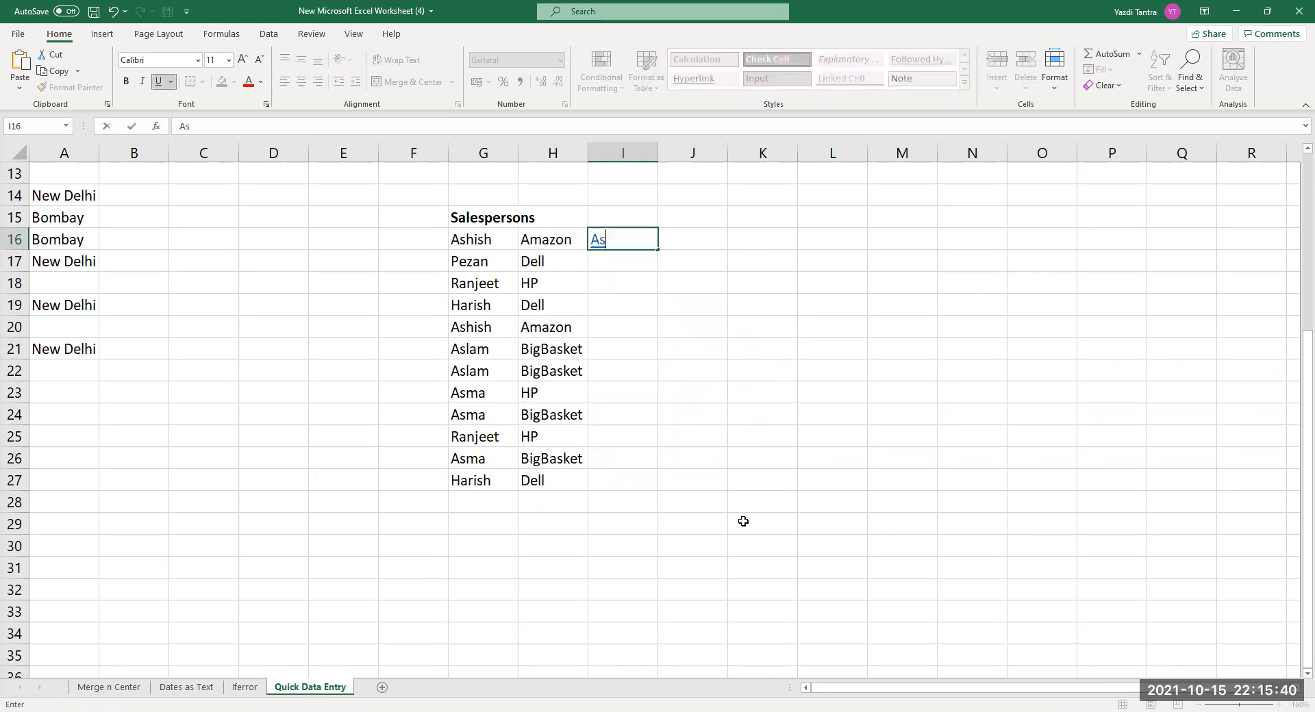
text(hish)
text( likes )
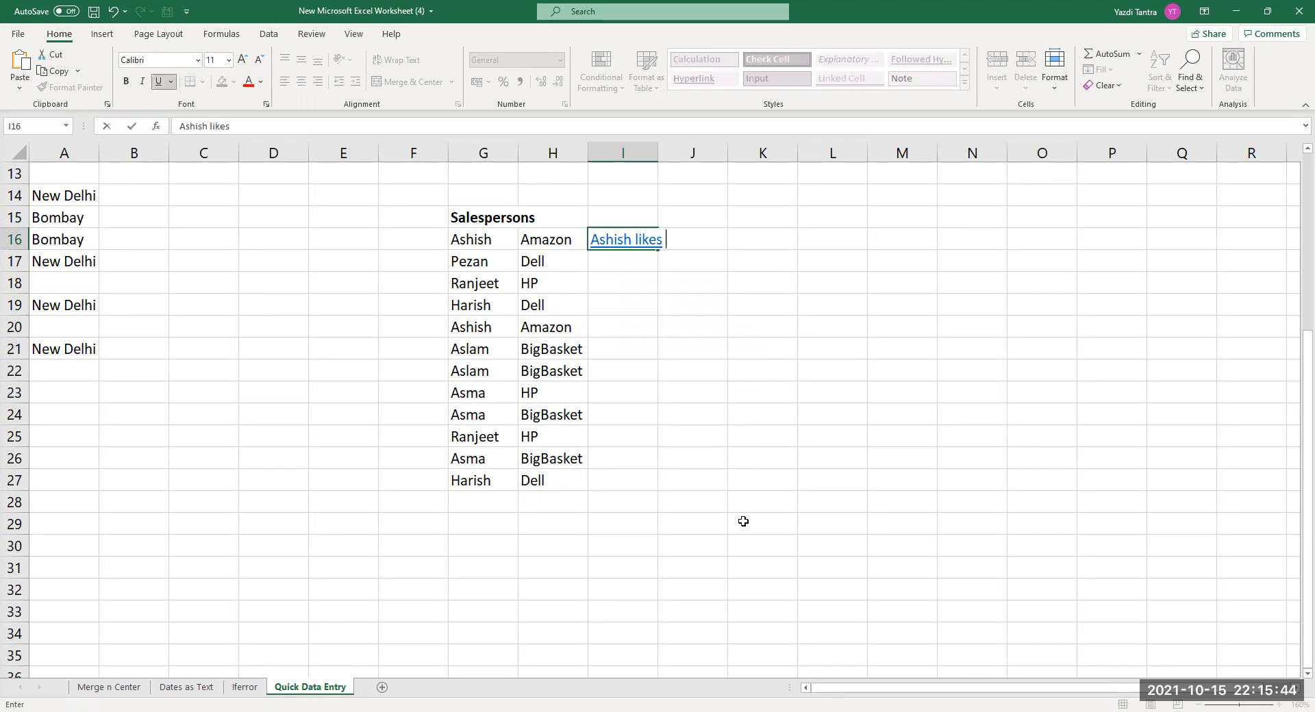
text(Amazon)
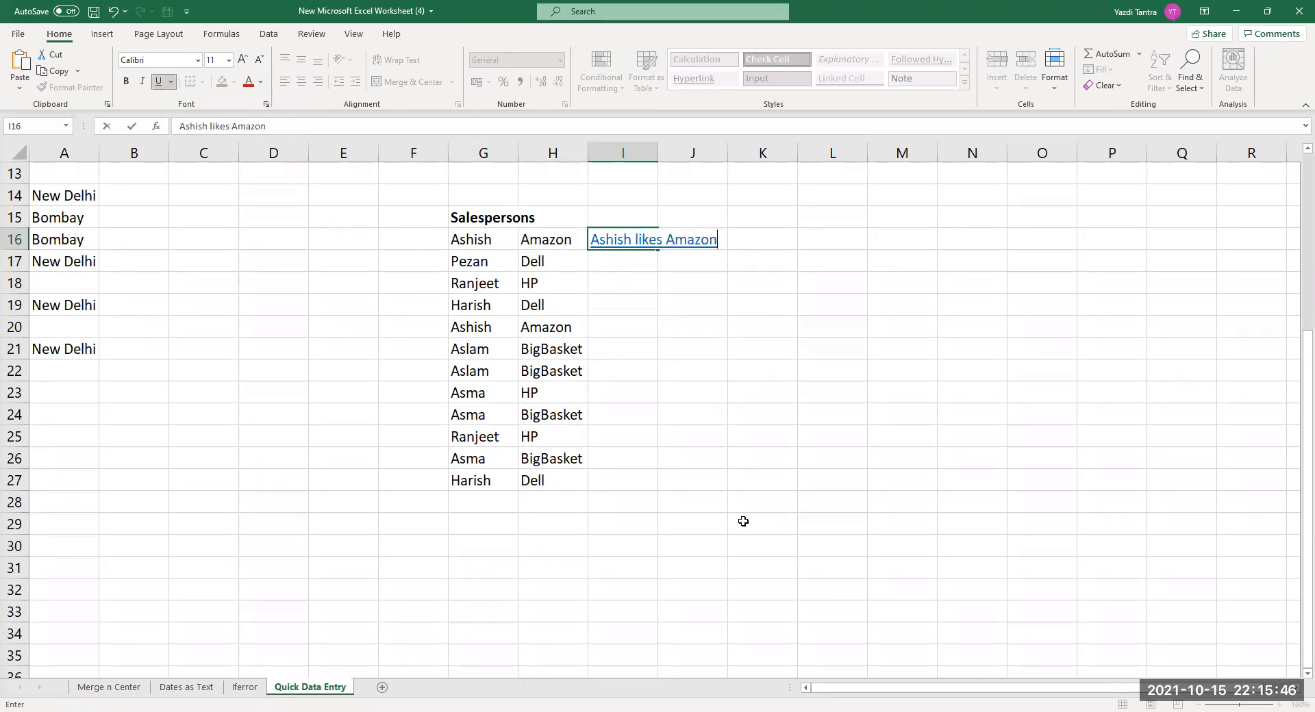
key(Return)
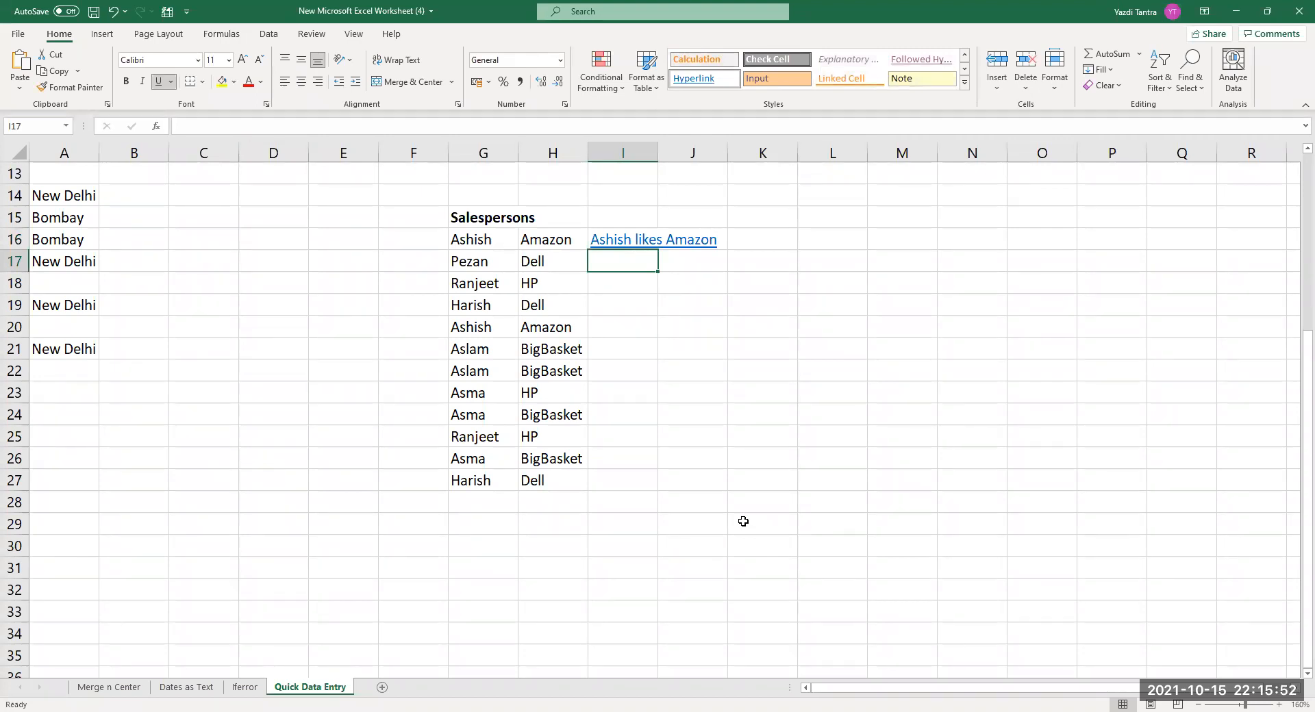
text(pezan likes Dell)
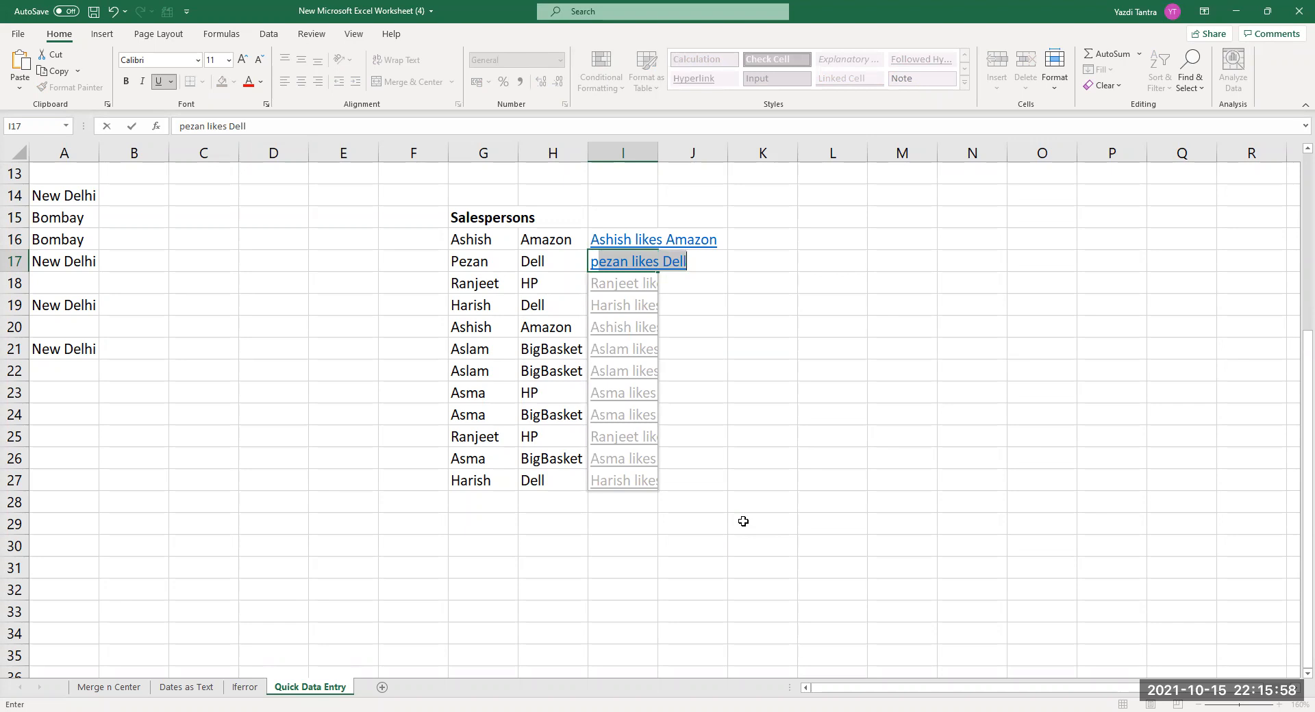
key(Return)
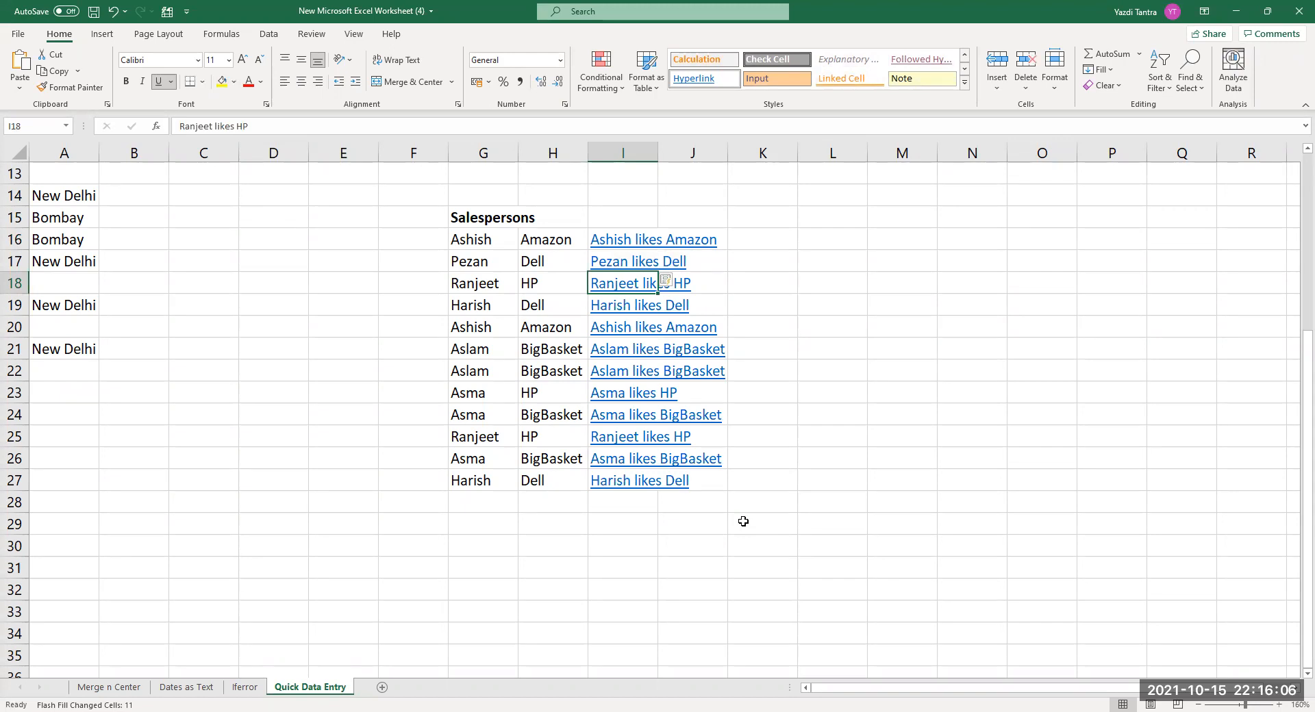
Clear the flash-filled sentences from I16:I27.
key(Up)
key(Up)
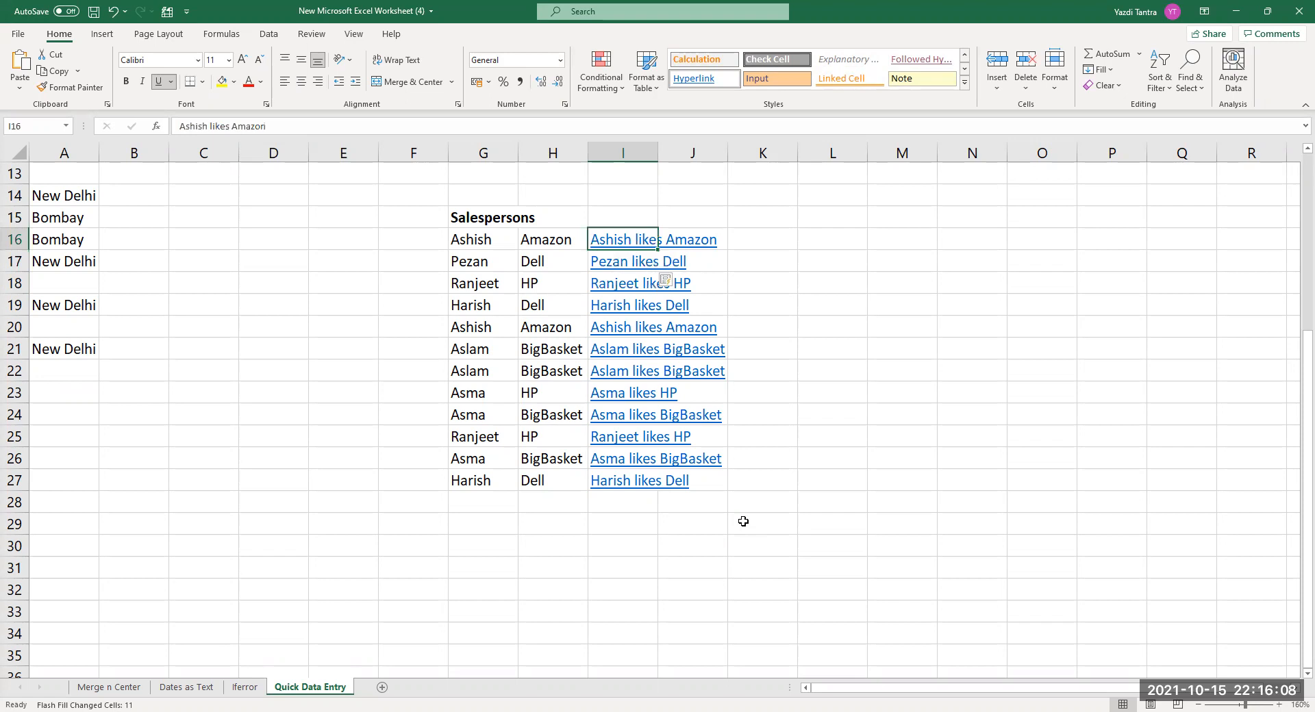
key(shift+Down)
key(shift+Down)
key(shift+Down)
key(shift+Down)
key(shift+Down)
key(shift+Down)
key(shift+Down)
key(shift+Down)
key(shift+Down)
key(shift+Down)
key(shift+Down)
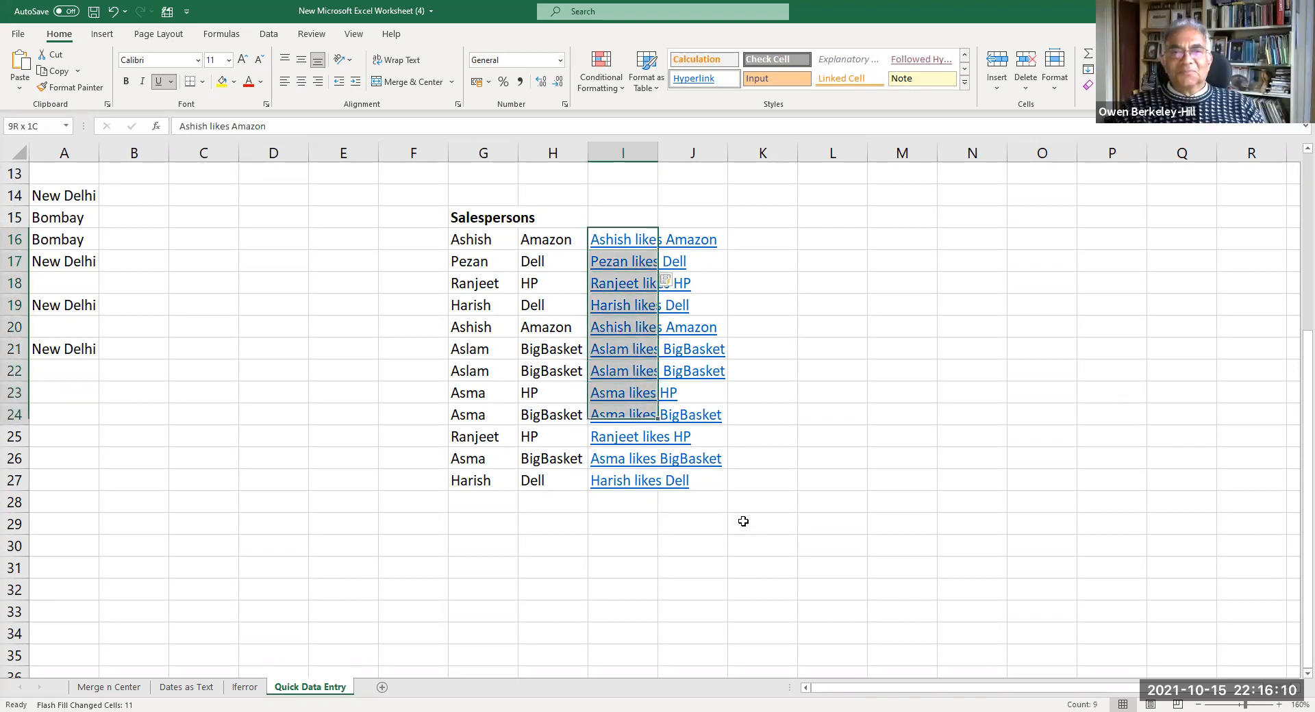
key(Delete)
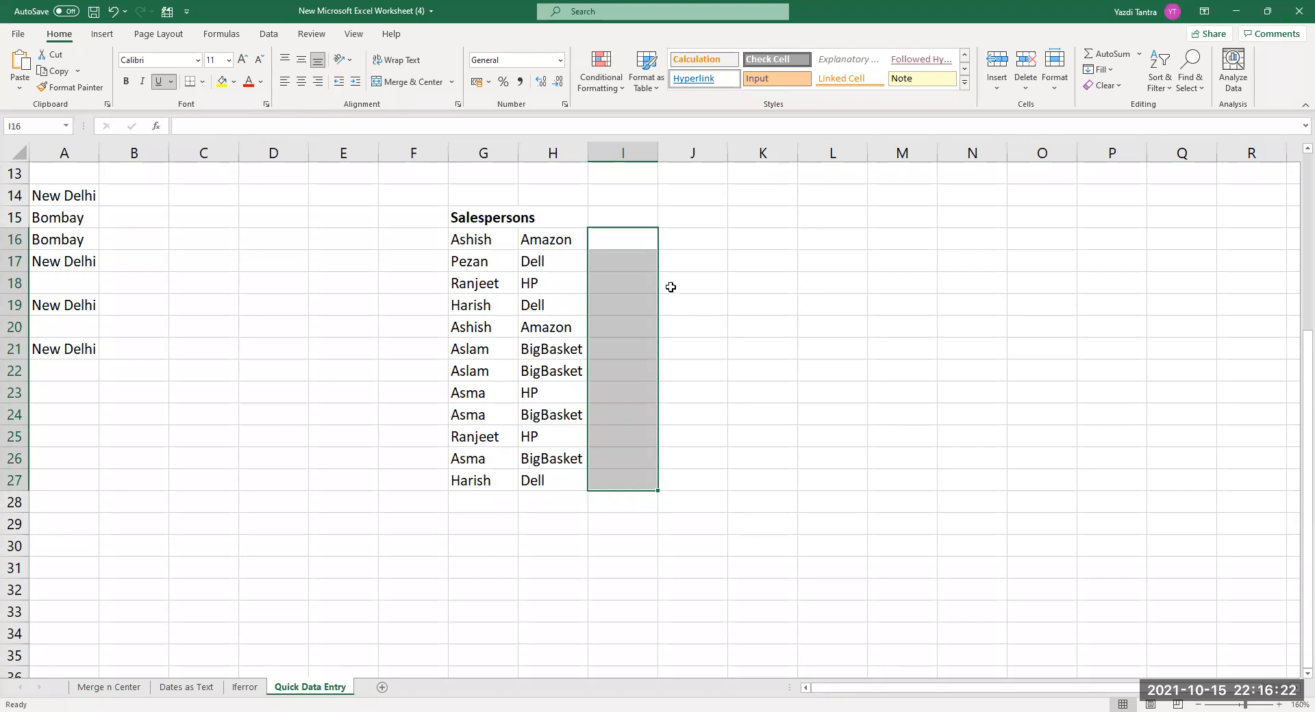
click(631, 240)
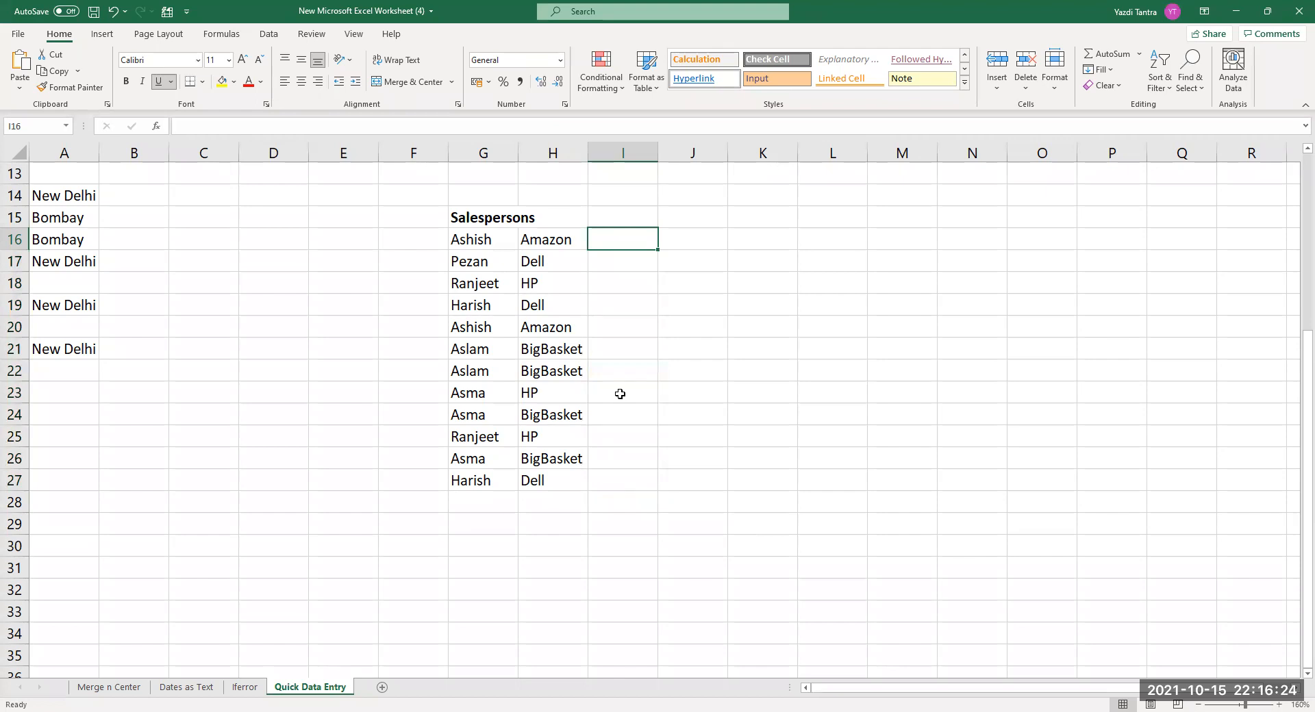
Enter surnames Kadam, Charna, Joshi, Kadam, Kadam and Merchant in I16:I21.
text(Kadam)
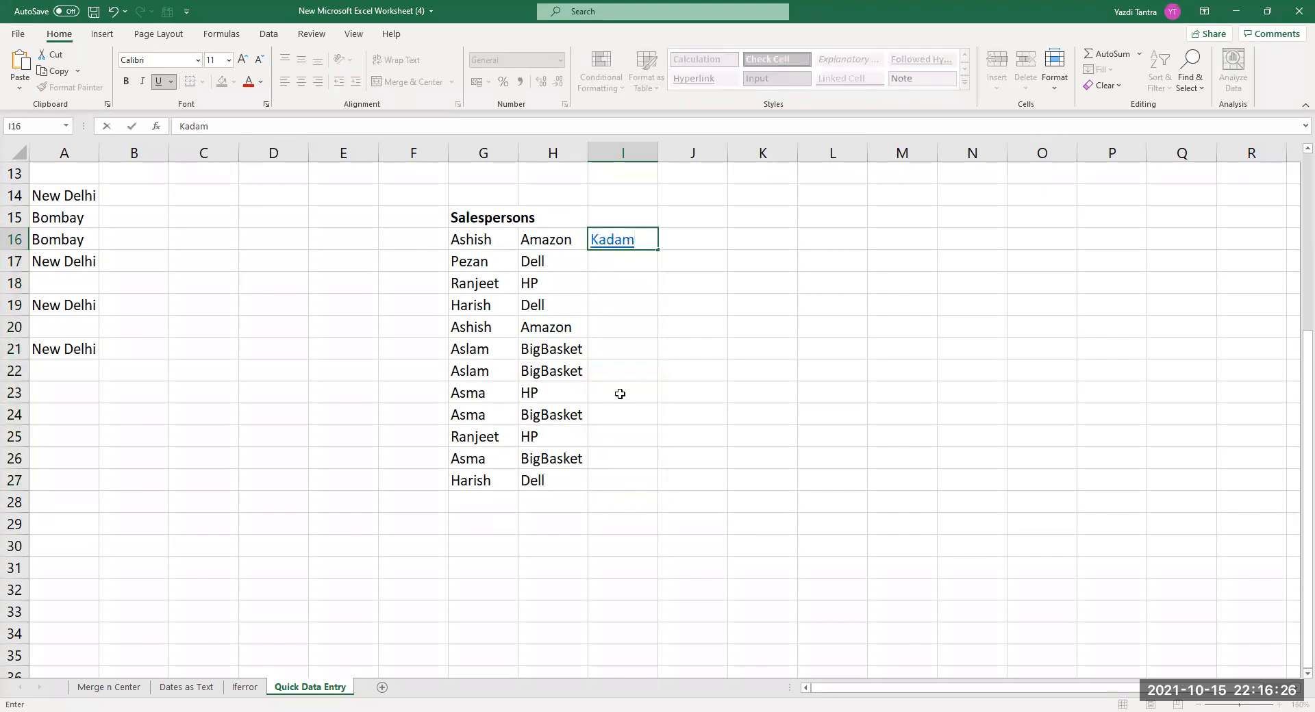
key(Return)
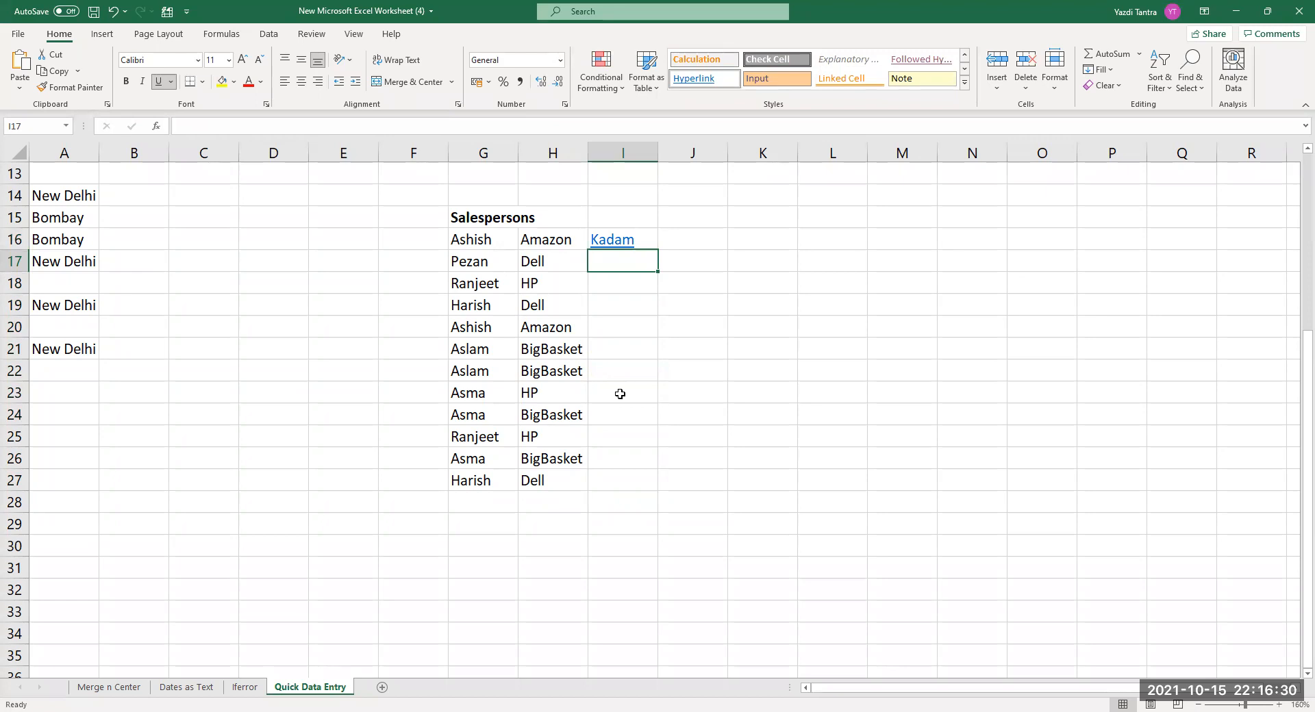
text(Ch)
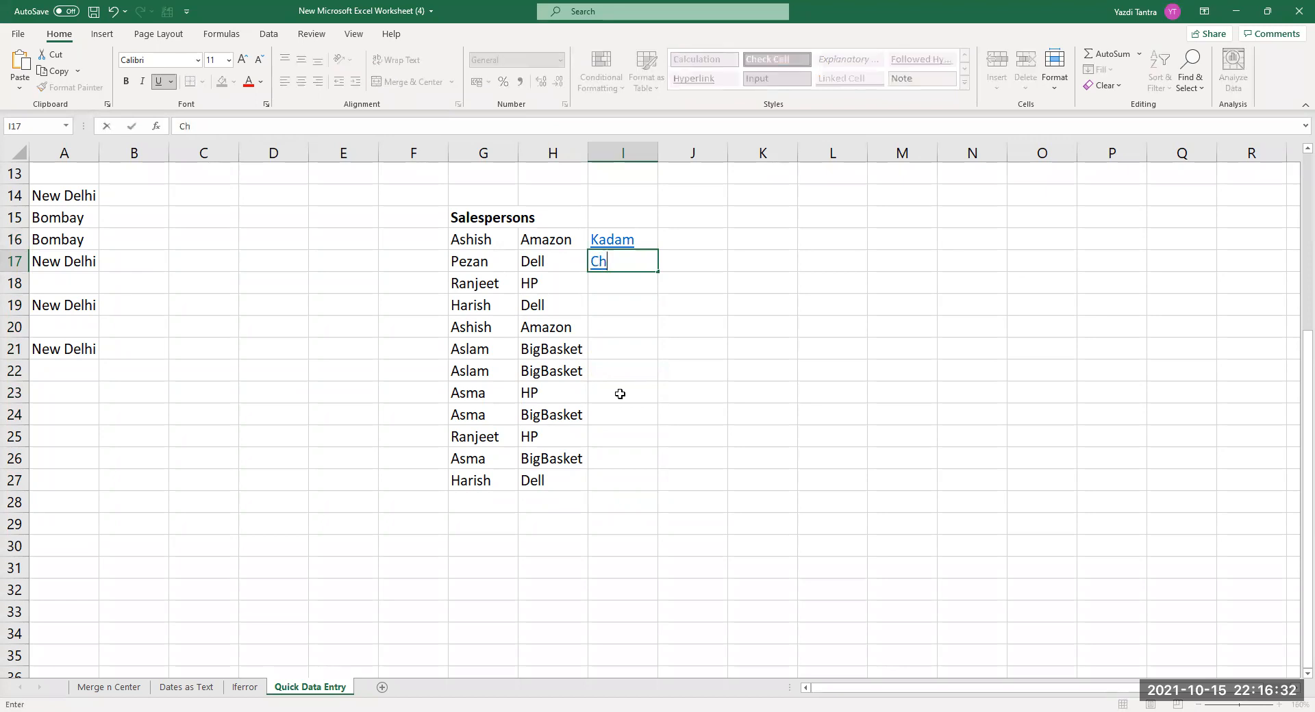
text(arna)
key(Return)
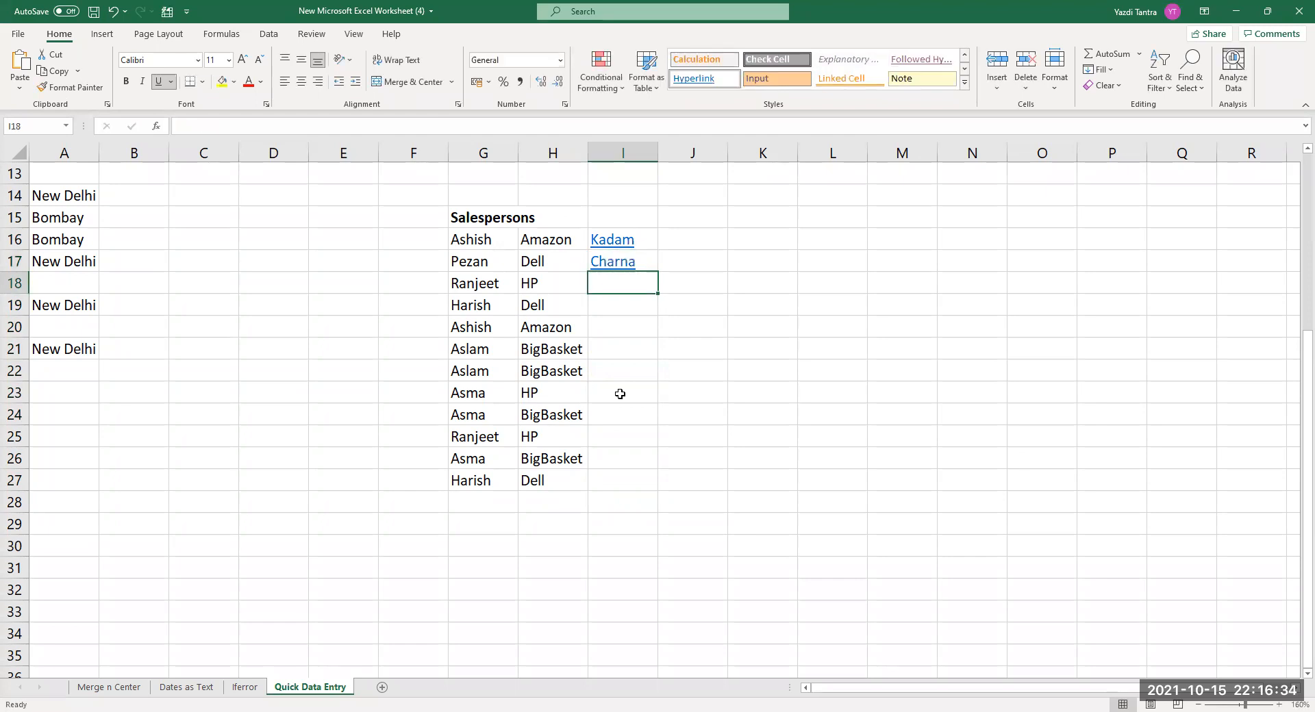
text(Joshi)
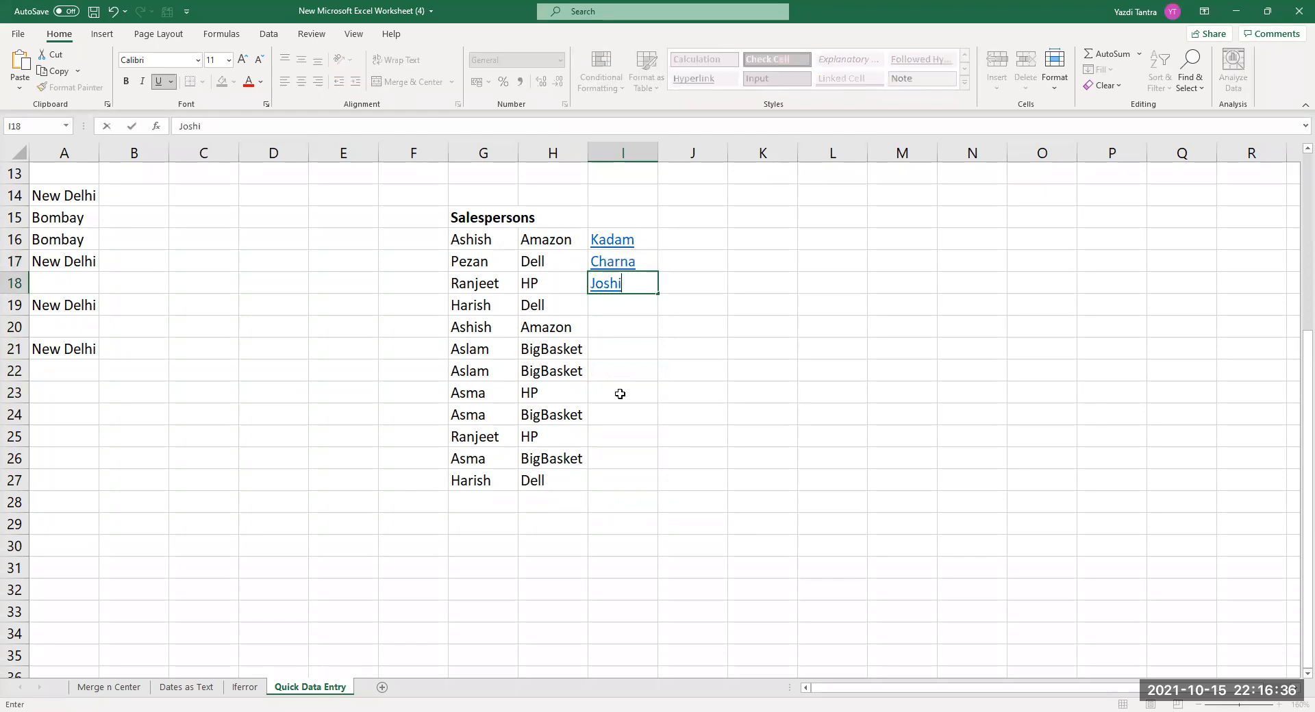
key(Return)
text(Kadam)
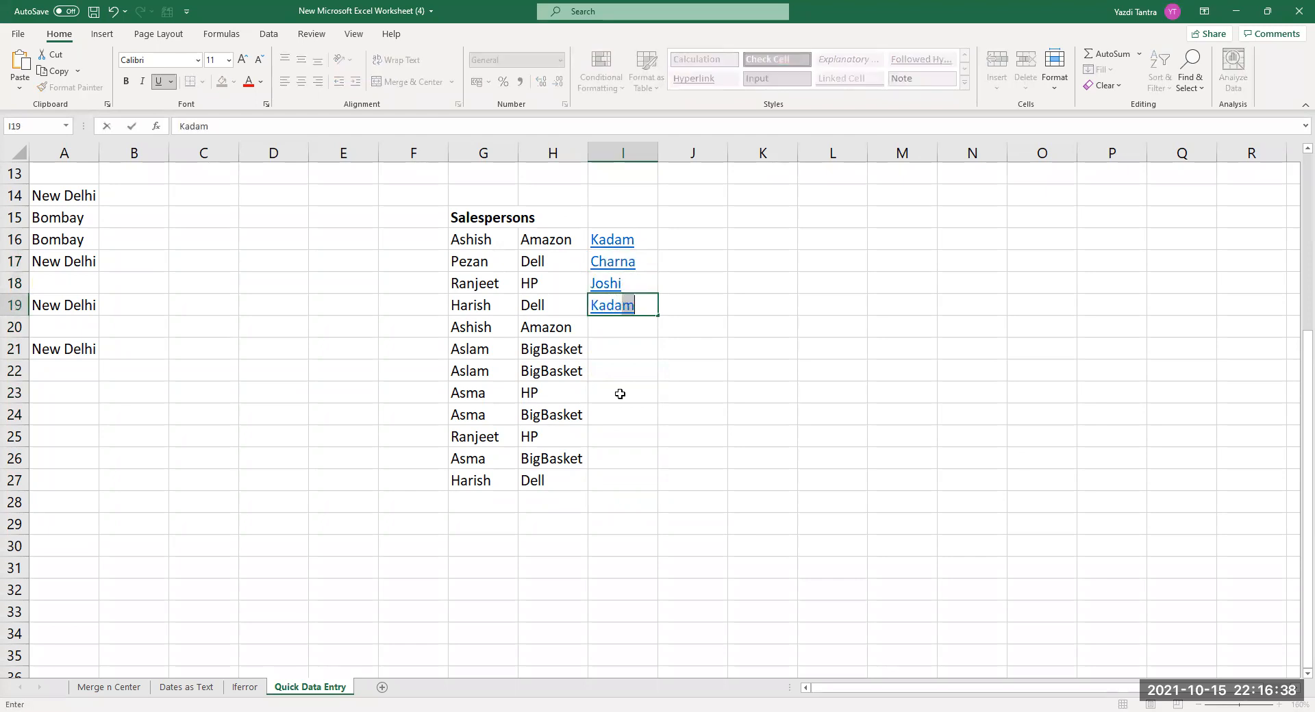
key(Return)
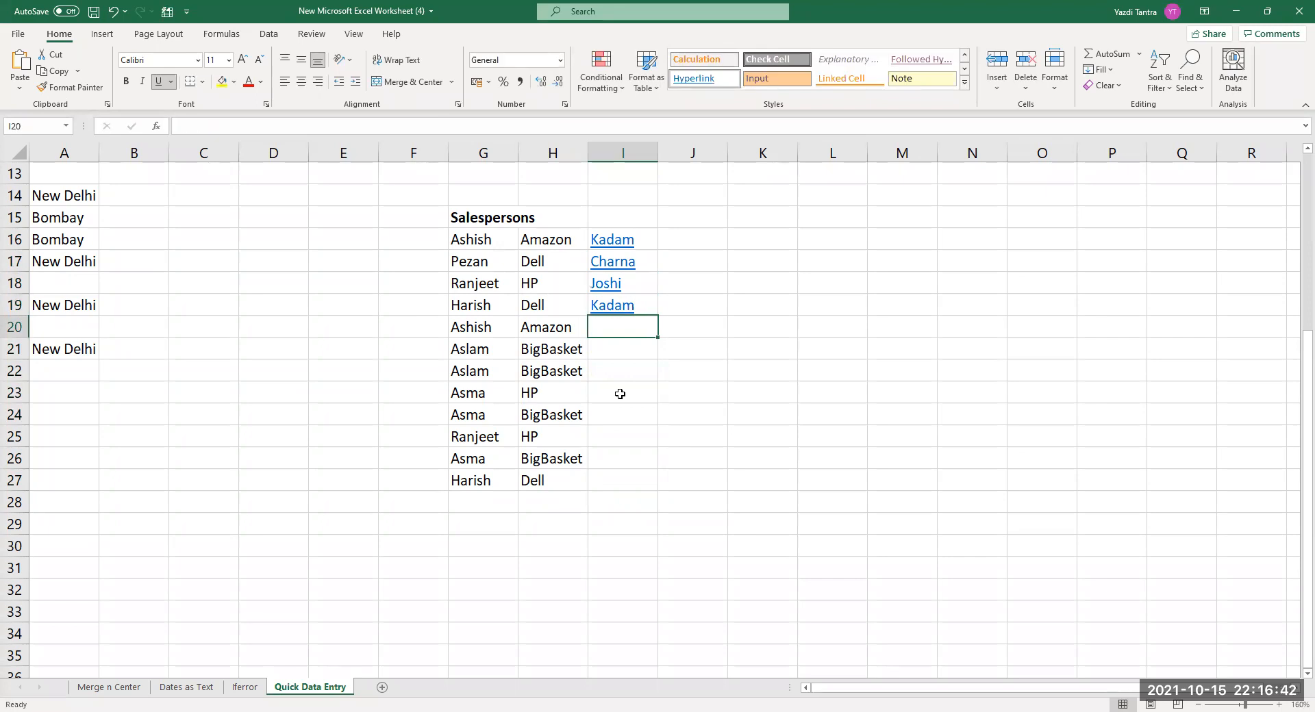
text(Kada)
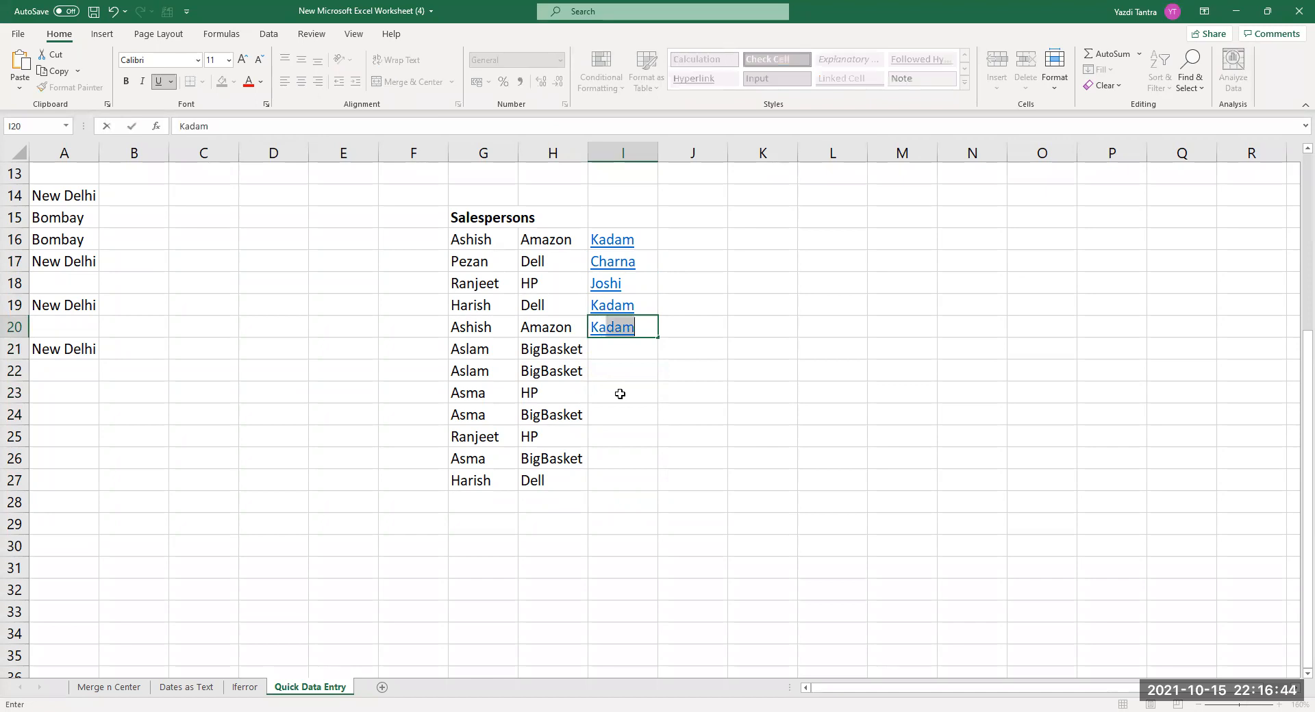
text(m)
key(Return)
text(M)
key(BackSpace)
text(Merchant)
key(Return)
Add surnames Merchant and Lehr in I22:I24, then clear rows 22–27 across columns G to I.
text(Merc)
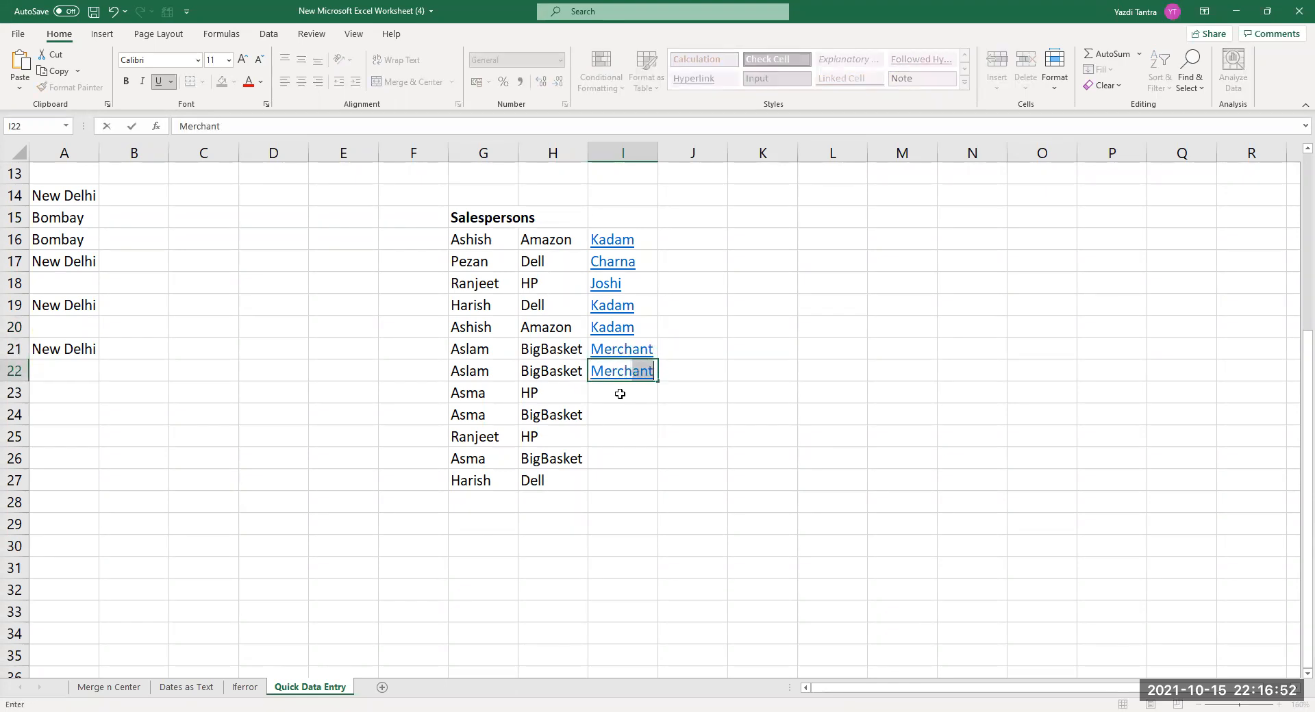
key(Return)
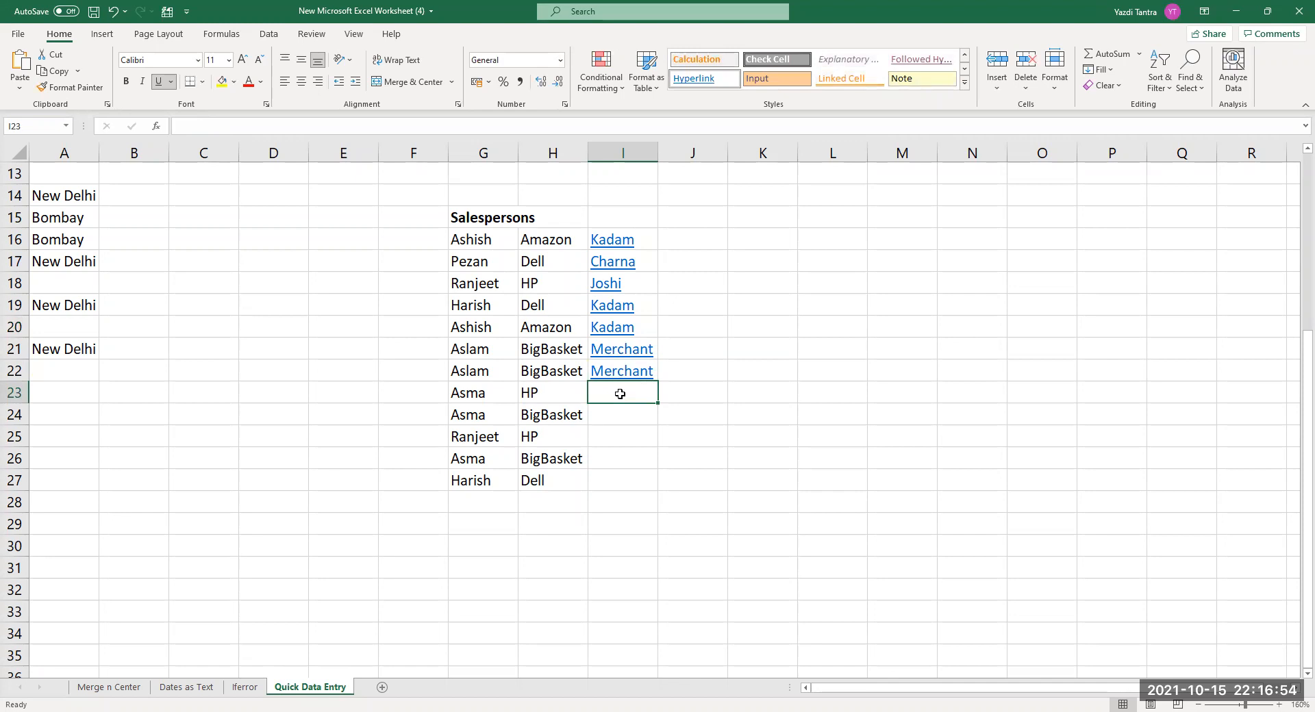
text(Lehr)
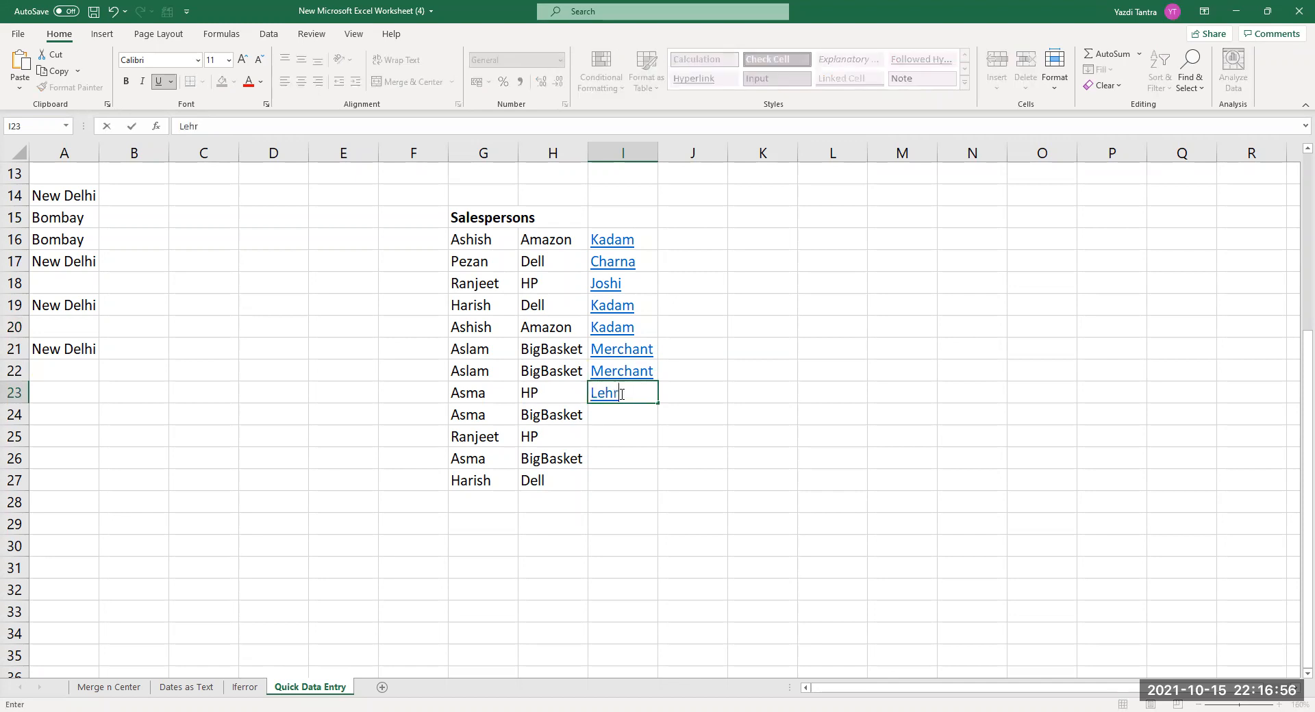
key(Return)
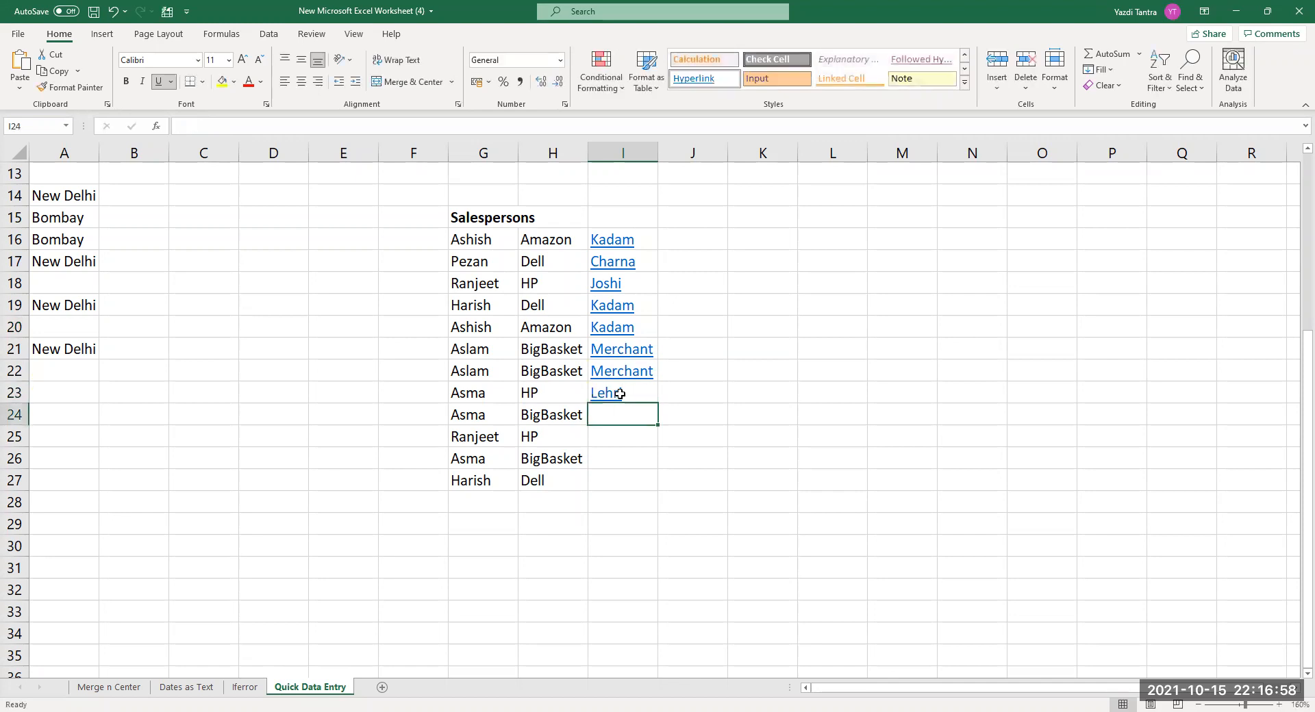
text(Lehri)
key(Return)
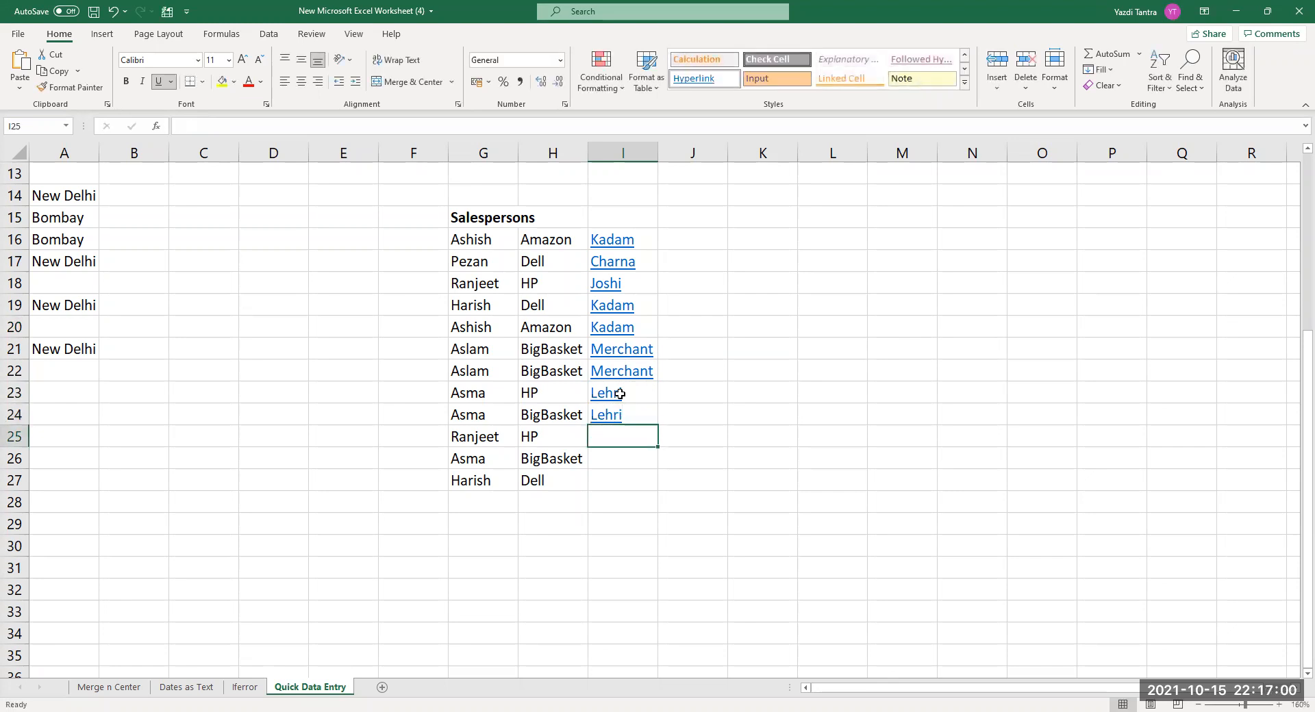
text(Joshi)
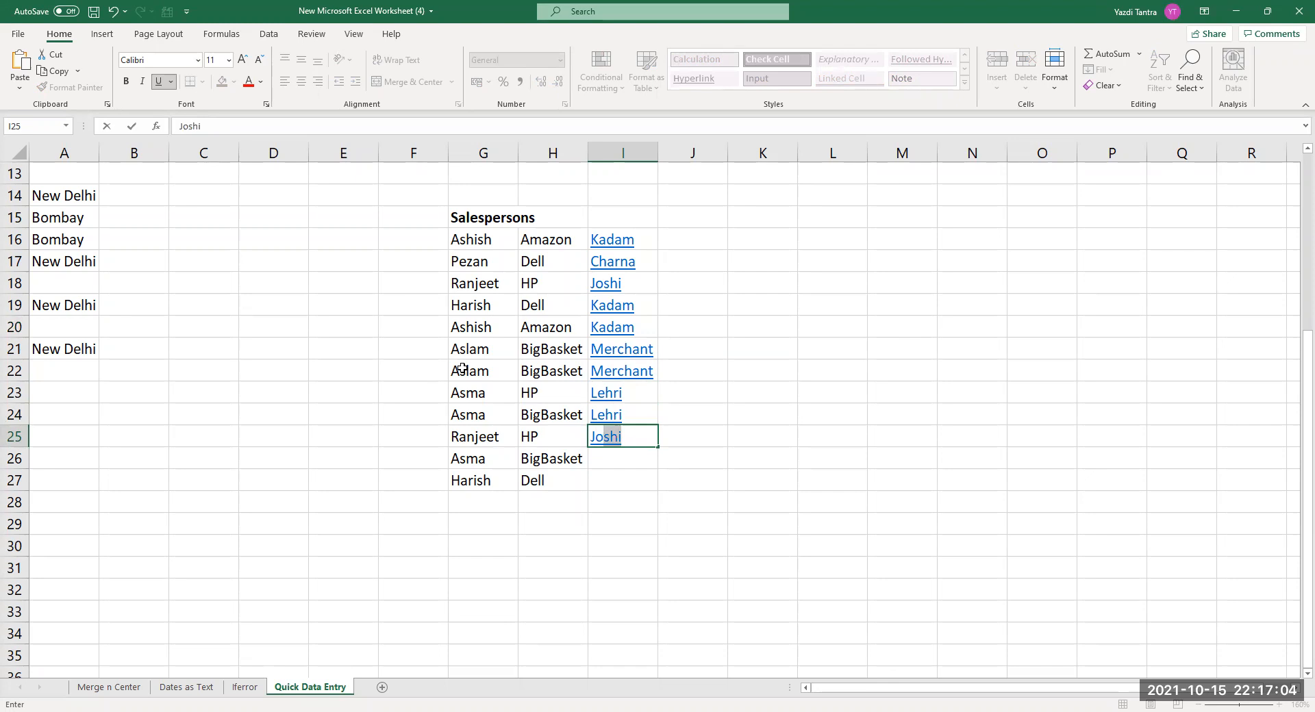
drag(463, 369, 625, 475)
key(Delete)
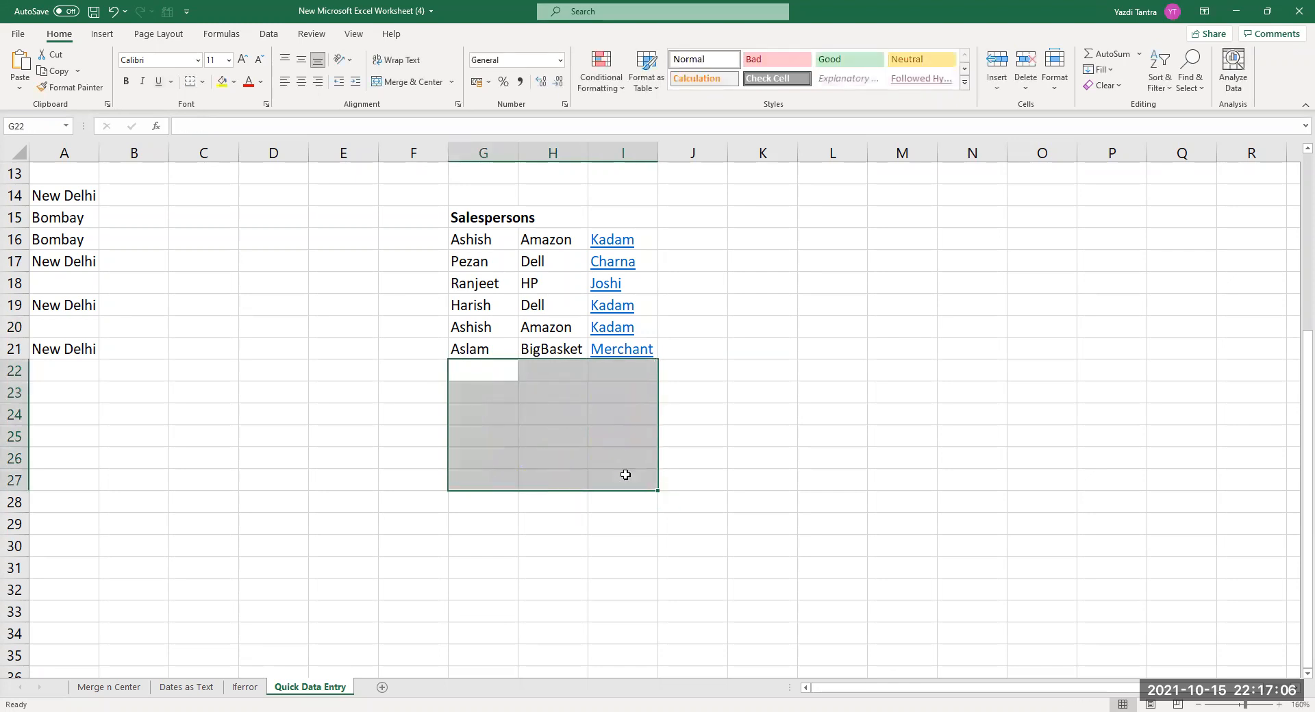
Flash Fill e-mail addresses down J16:J21 from an example address typed in J16.
click(721, 248)
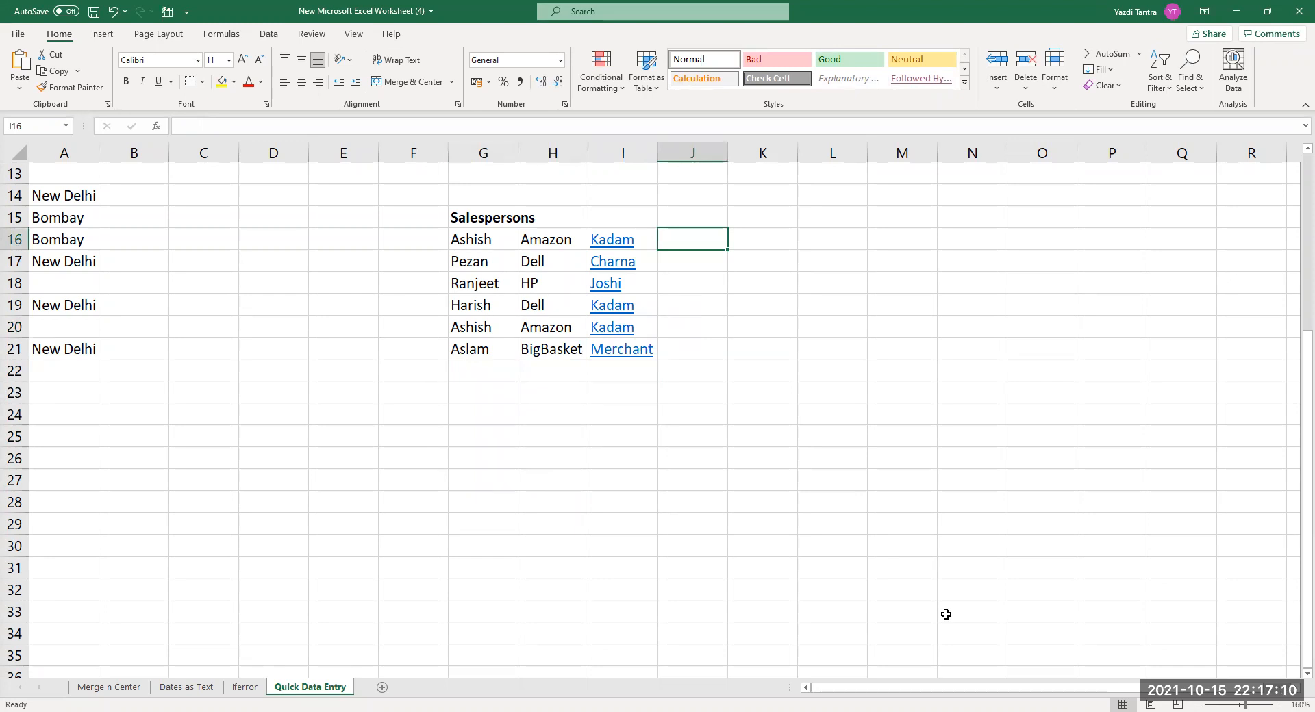
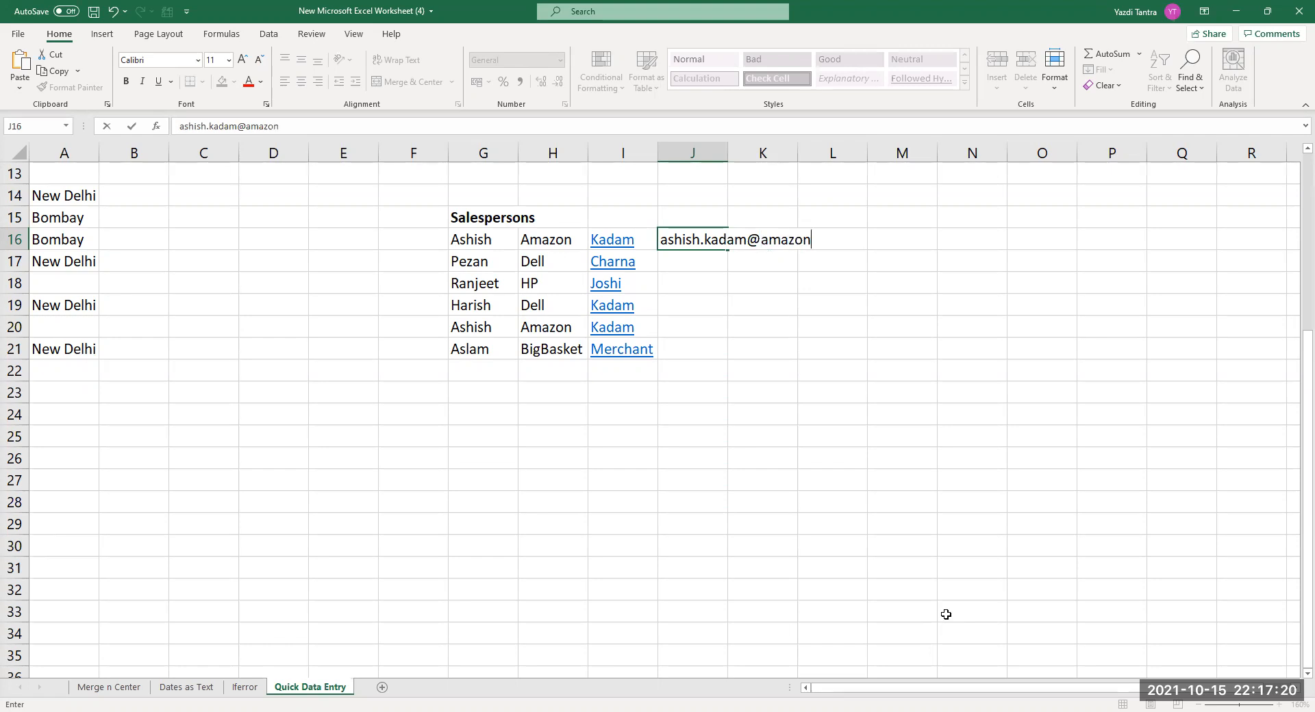
key(Return)
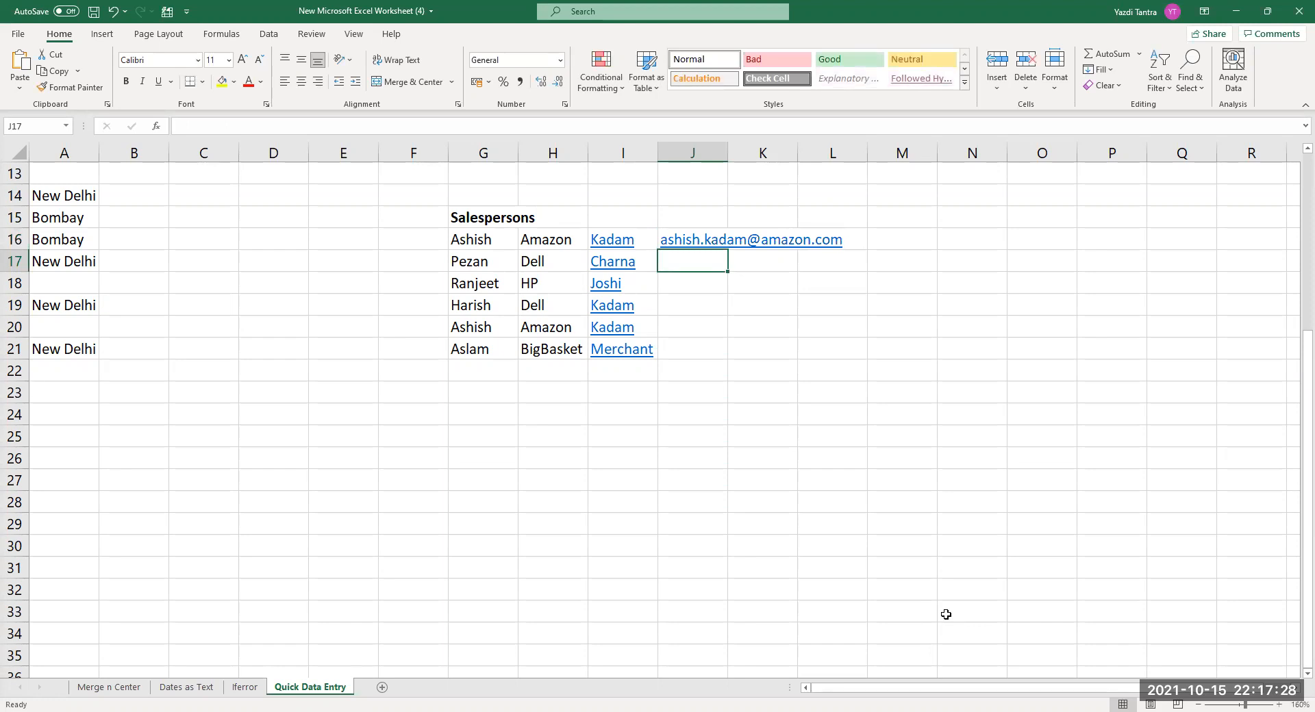
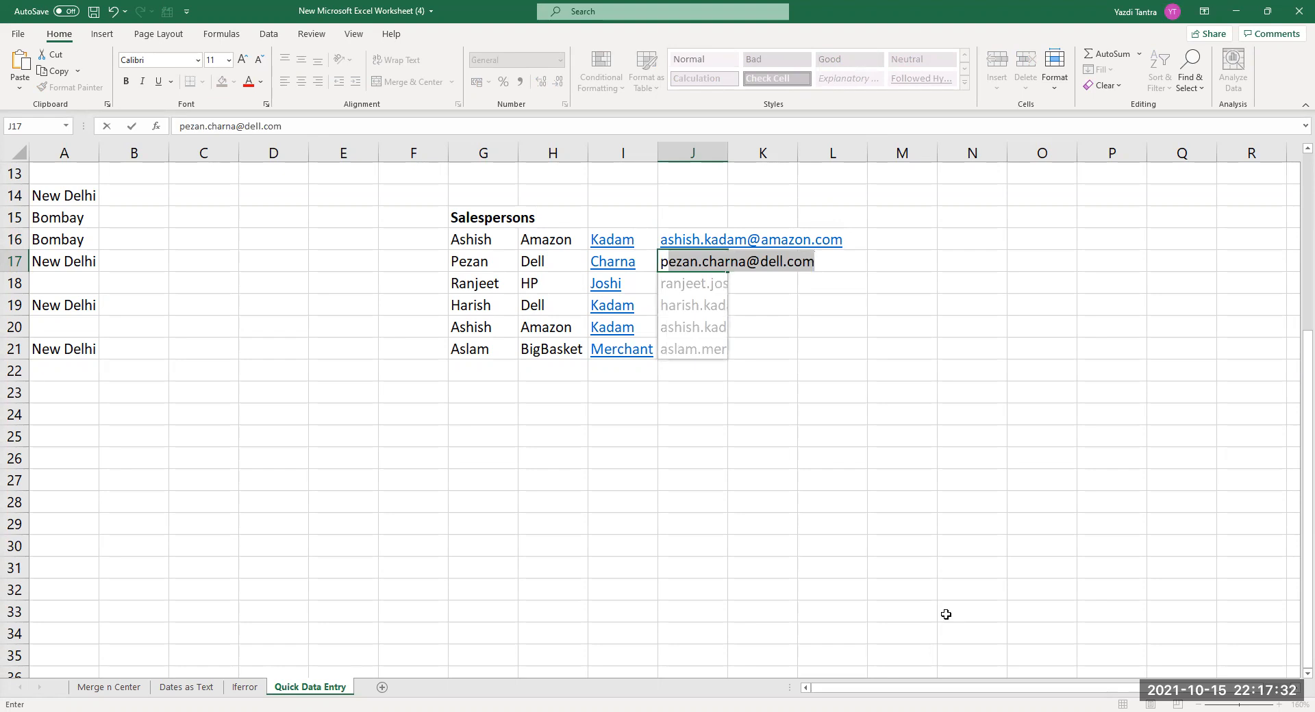
key(Return)
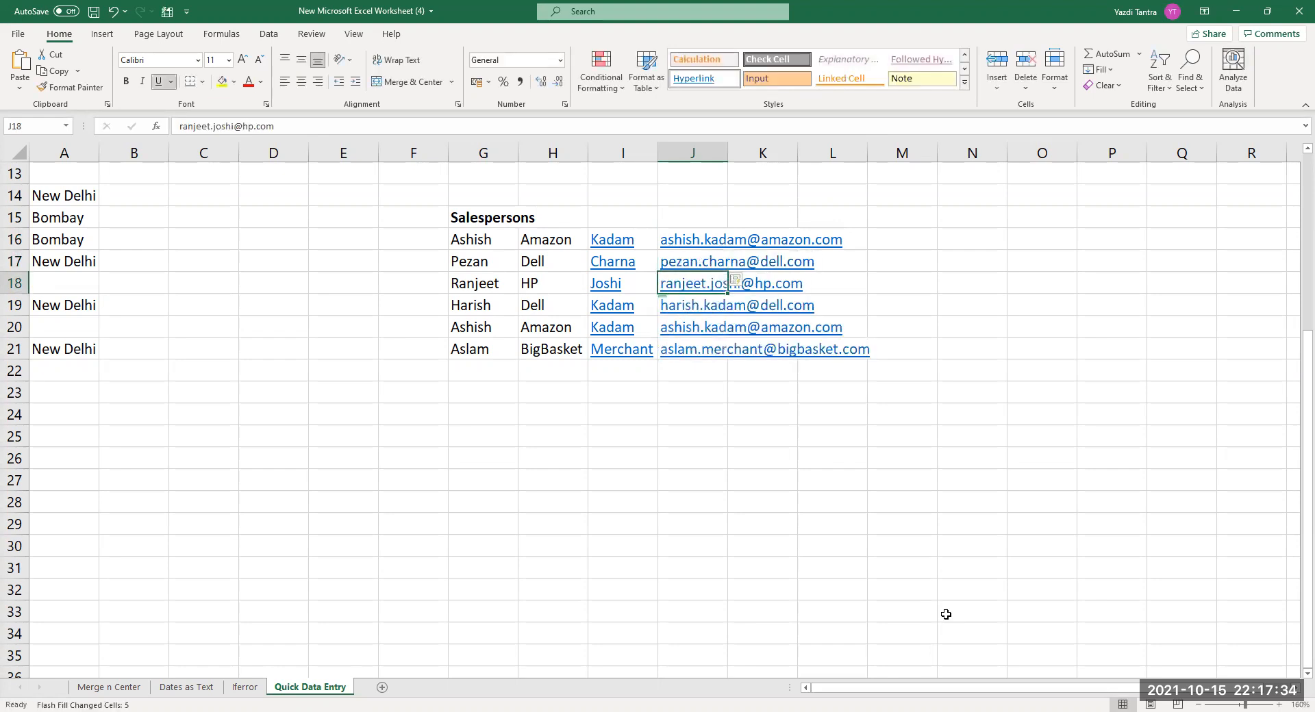
Clear the e-mail addresses from J16:J21.
click(561, 459)
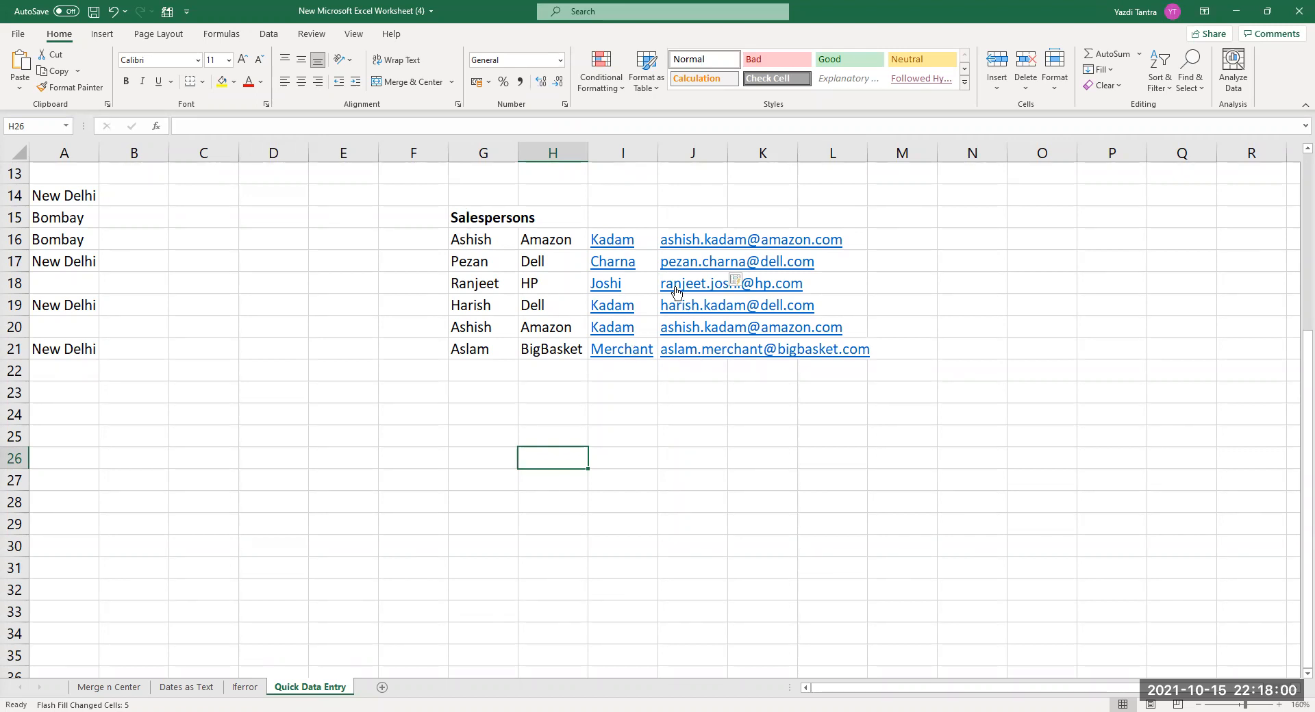
click(692, 241)
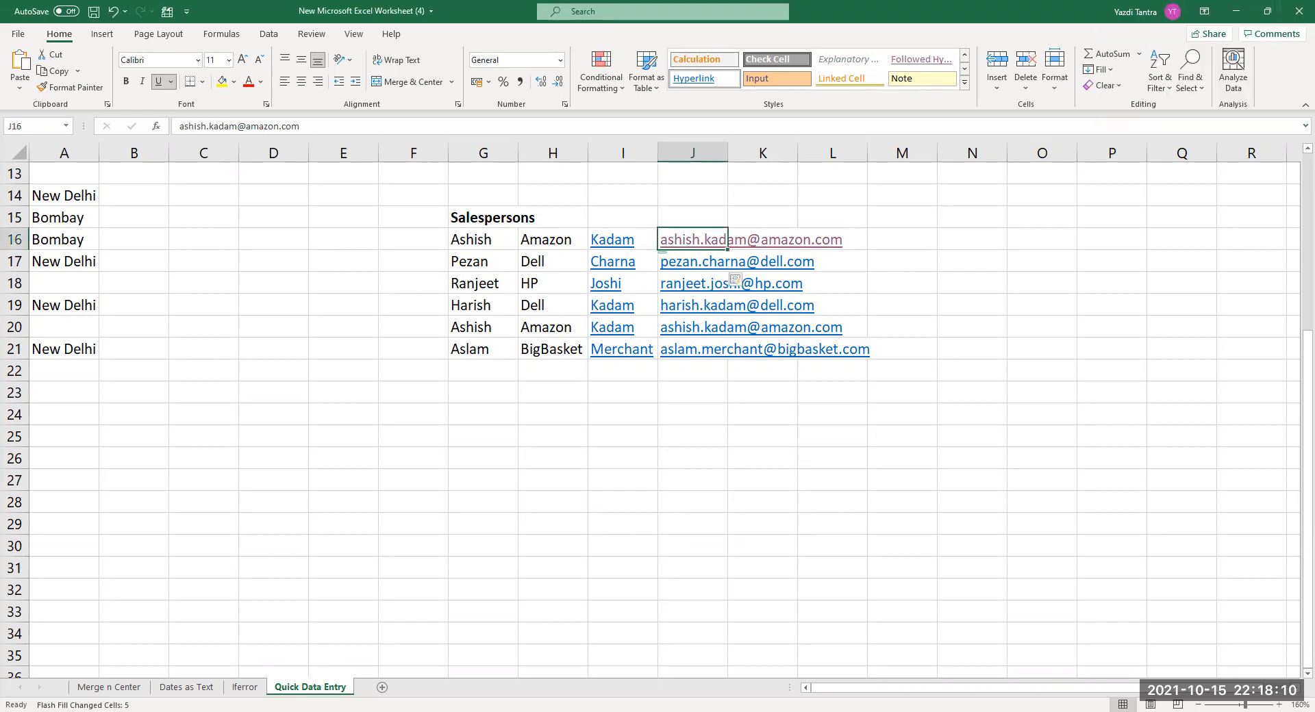
key(shift+Down)
key(shift+Down)
key(shift+Down)
key(shift+Down)
key(shift+Down)
key(Delete)
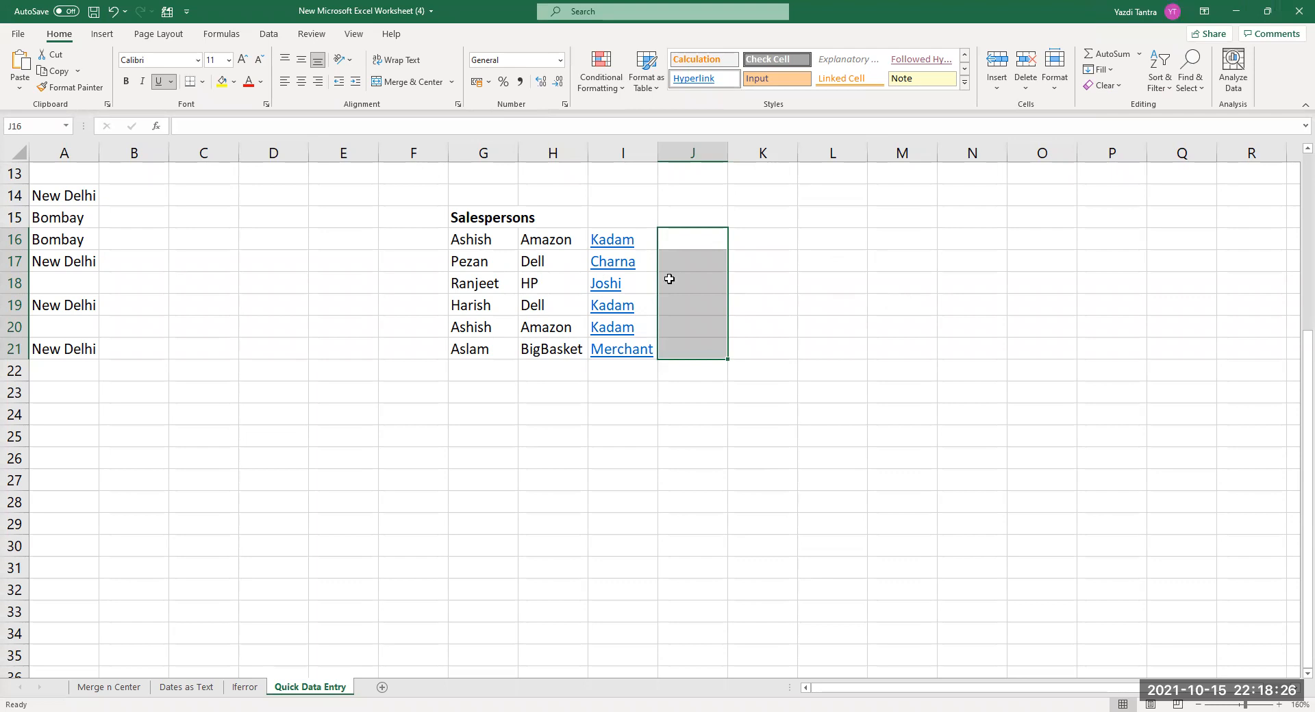
click(705, 238)
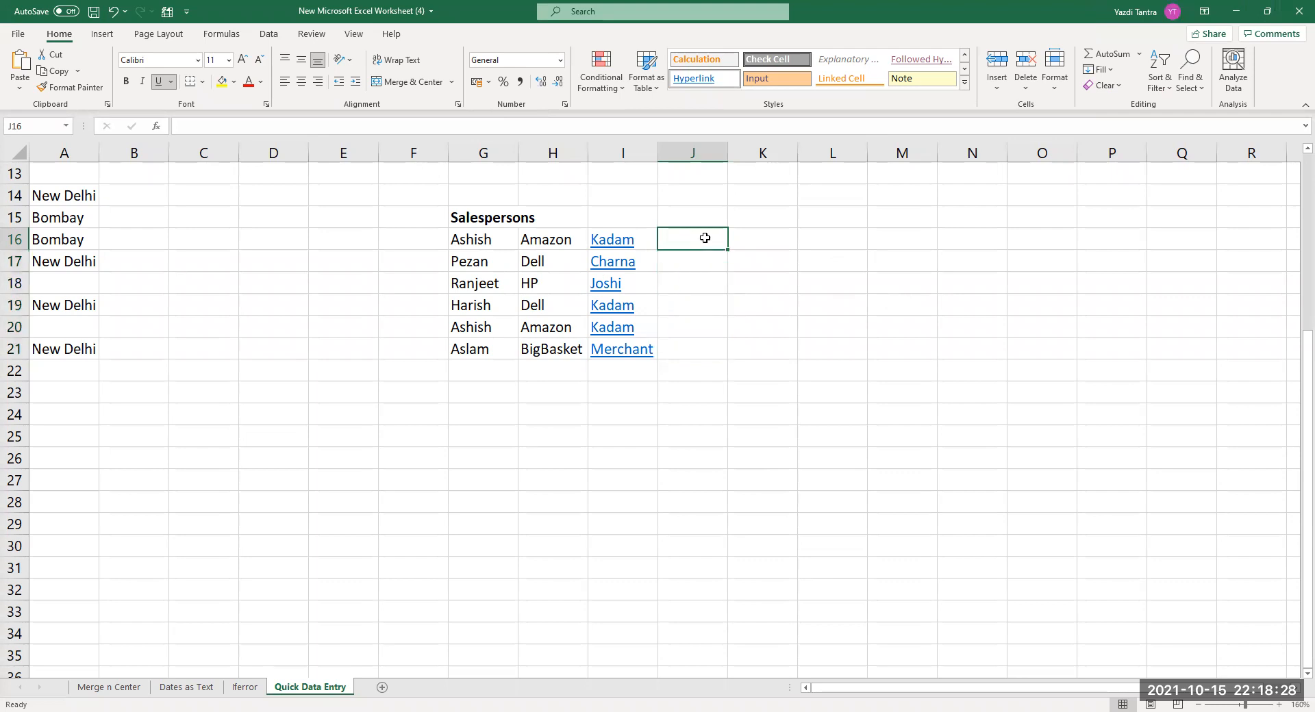
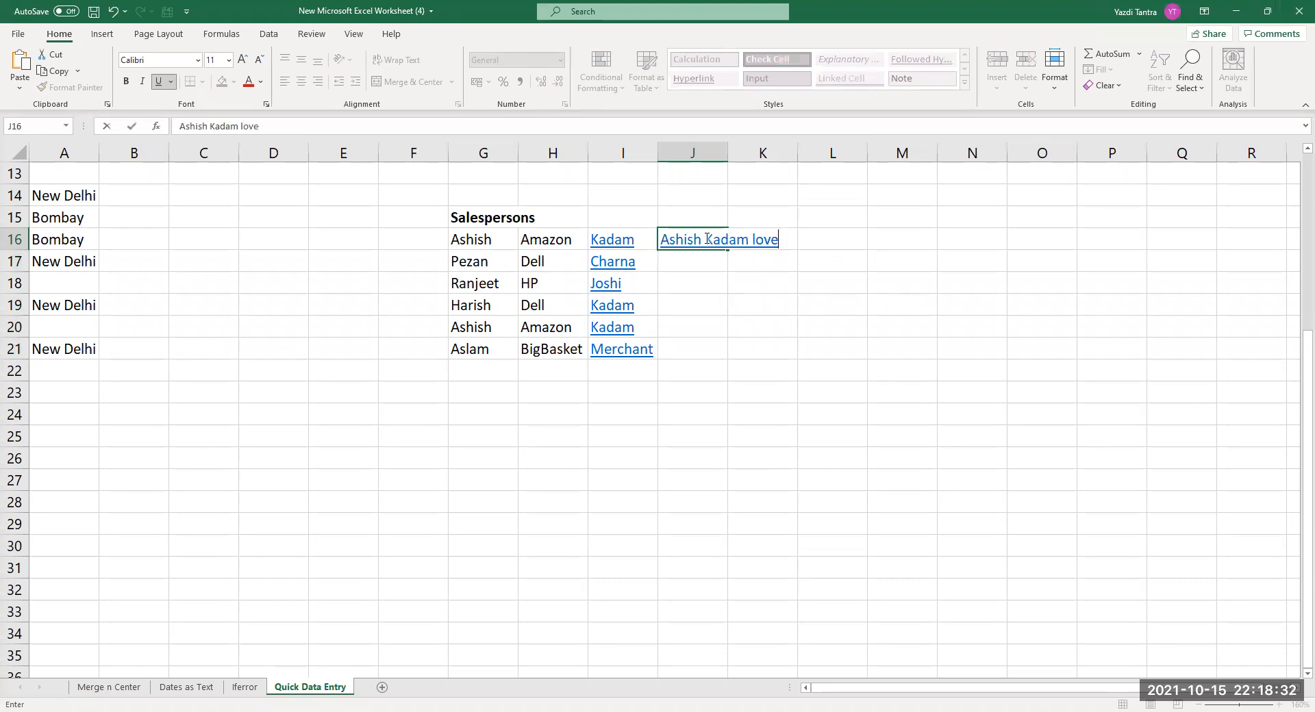
text(s Amazon)
key(Return)
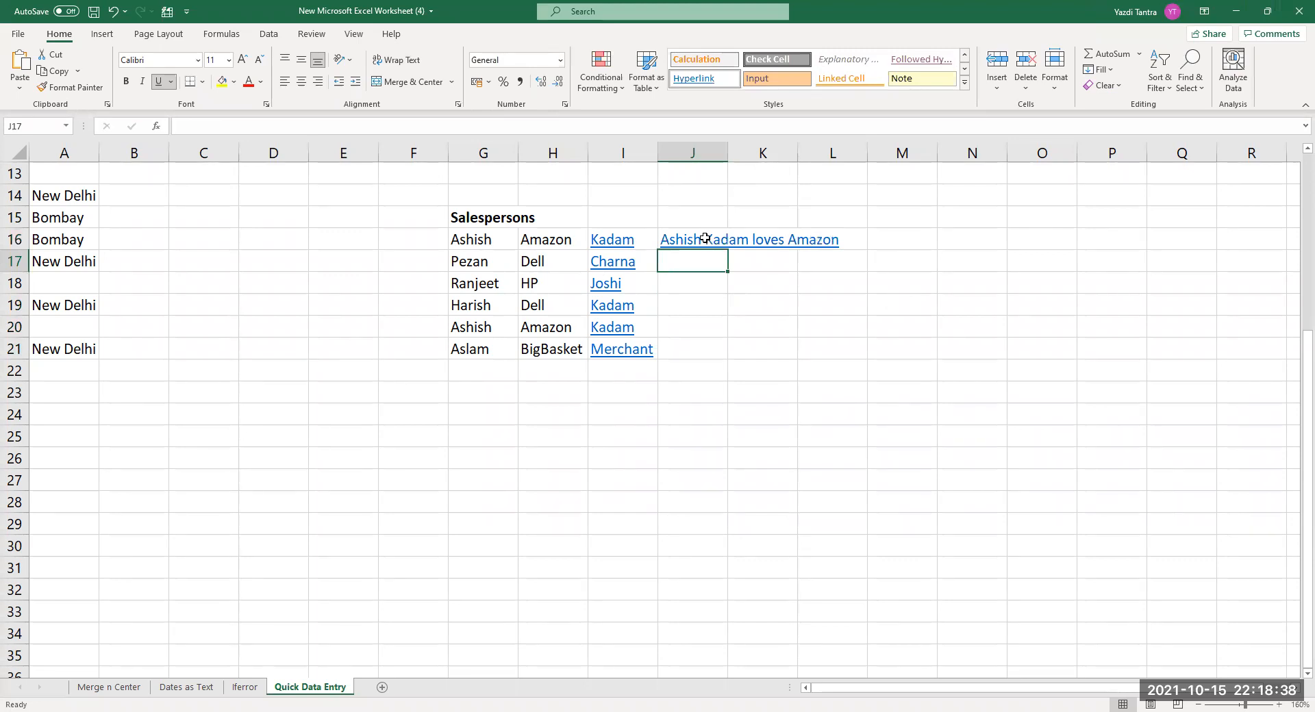
key(Return)
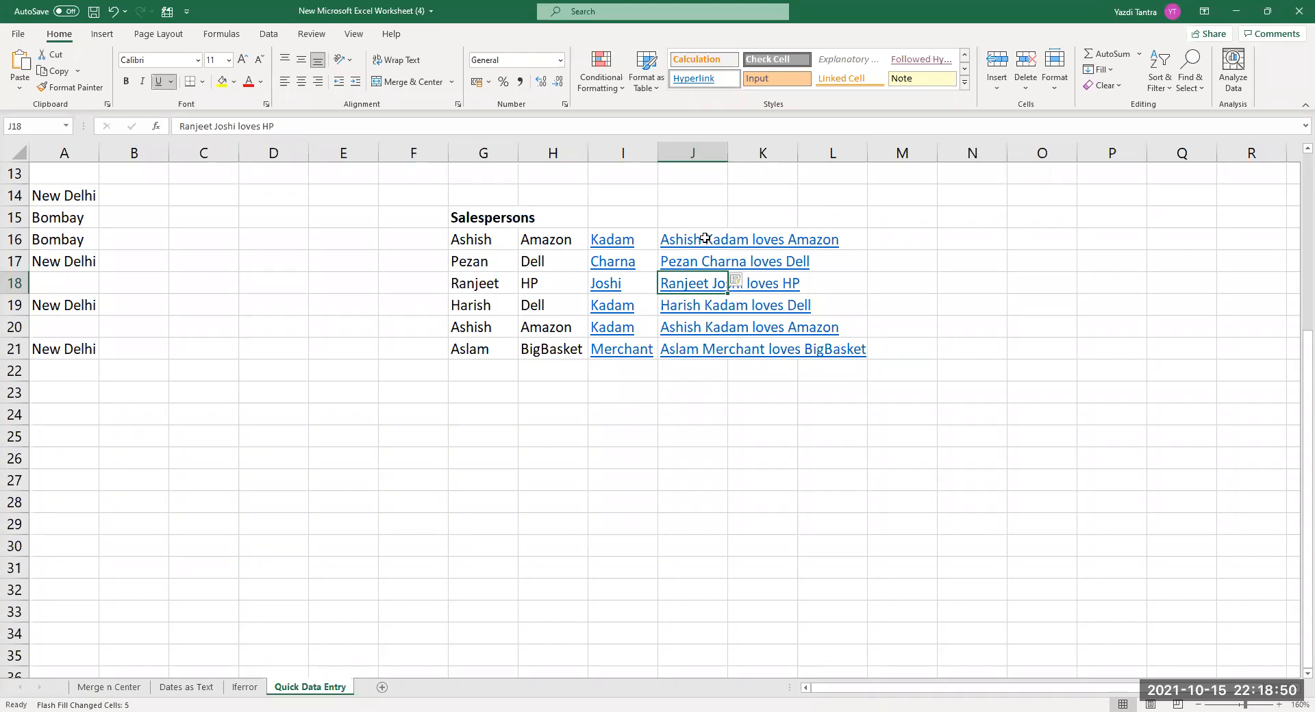
click(688, 260)
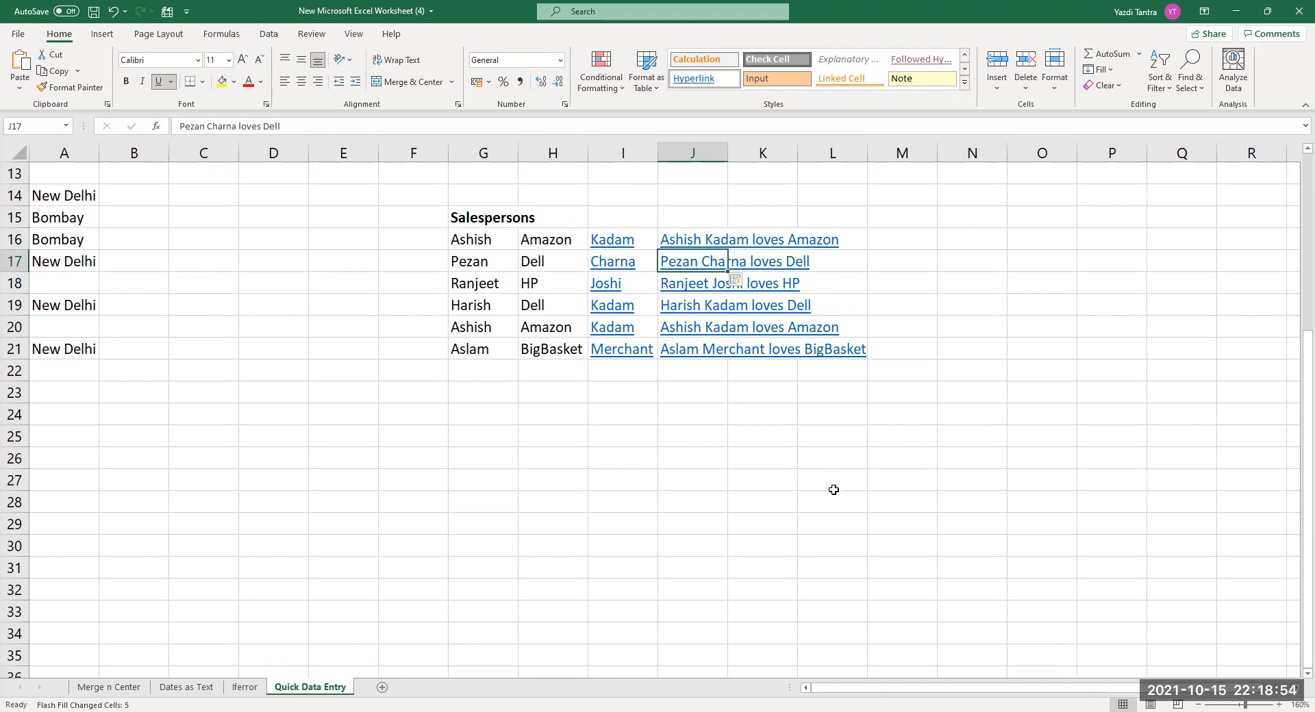
key(shift+Down)
key(shift+Down)
key(shift+Down)
key(shift+Down)
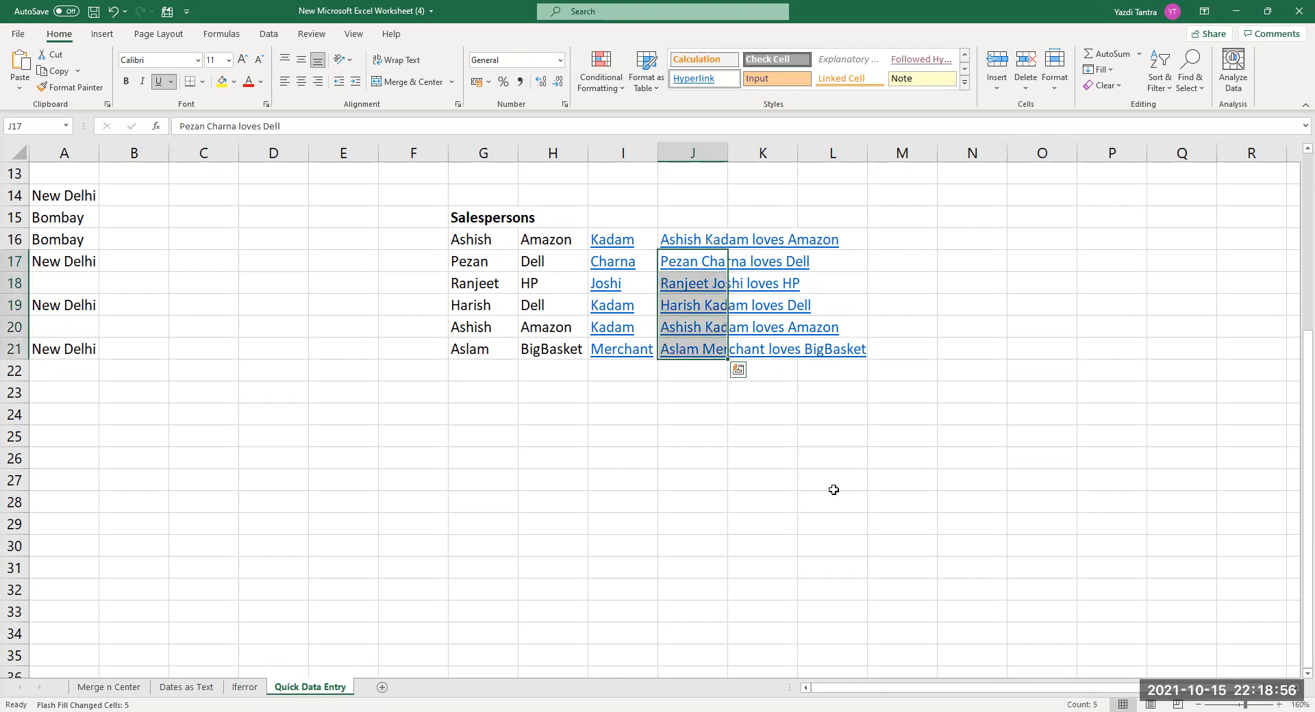
key(Delete)
click(685, 259)
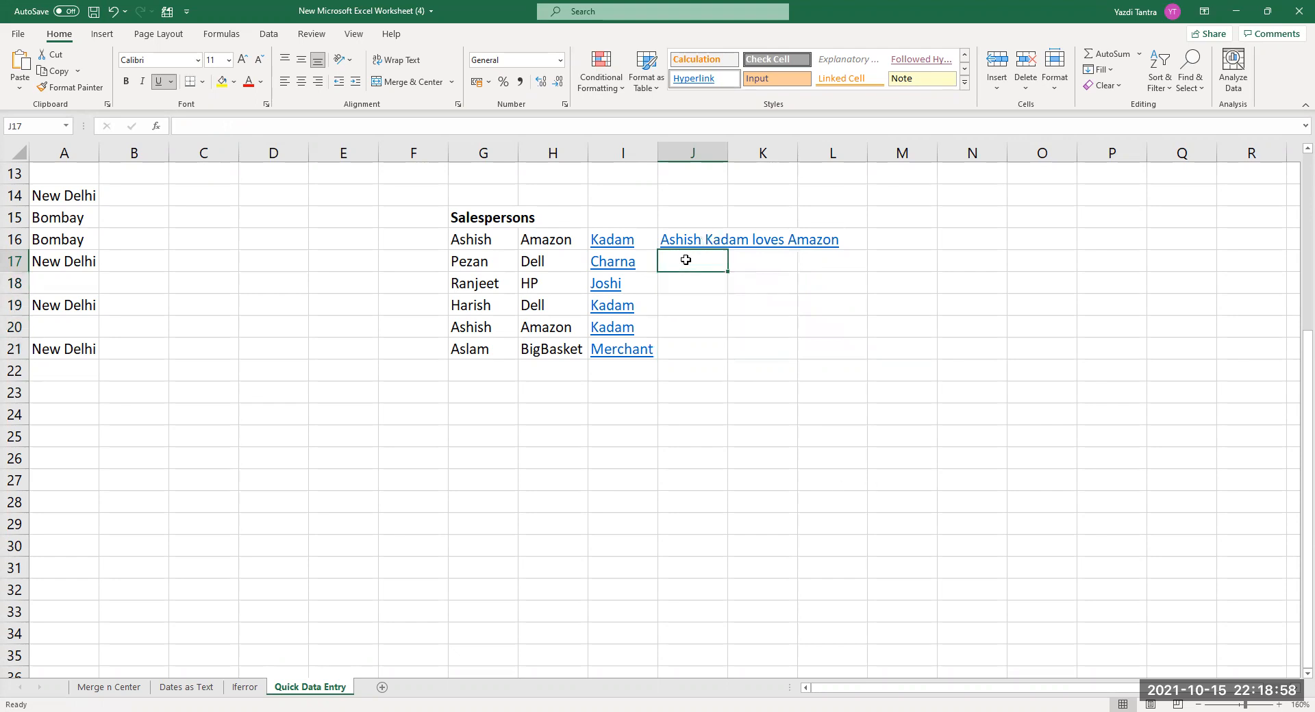
text(p)
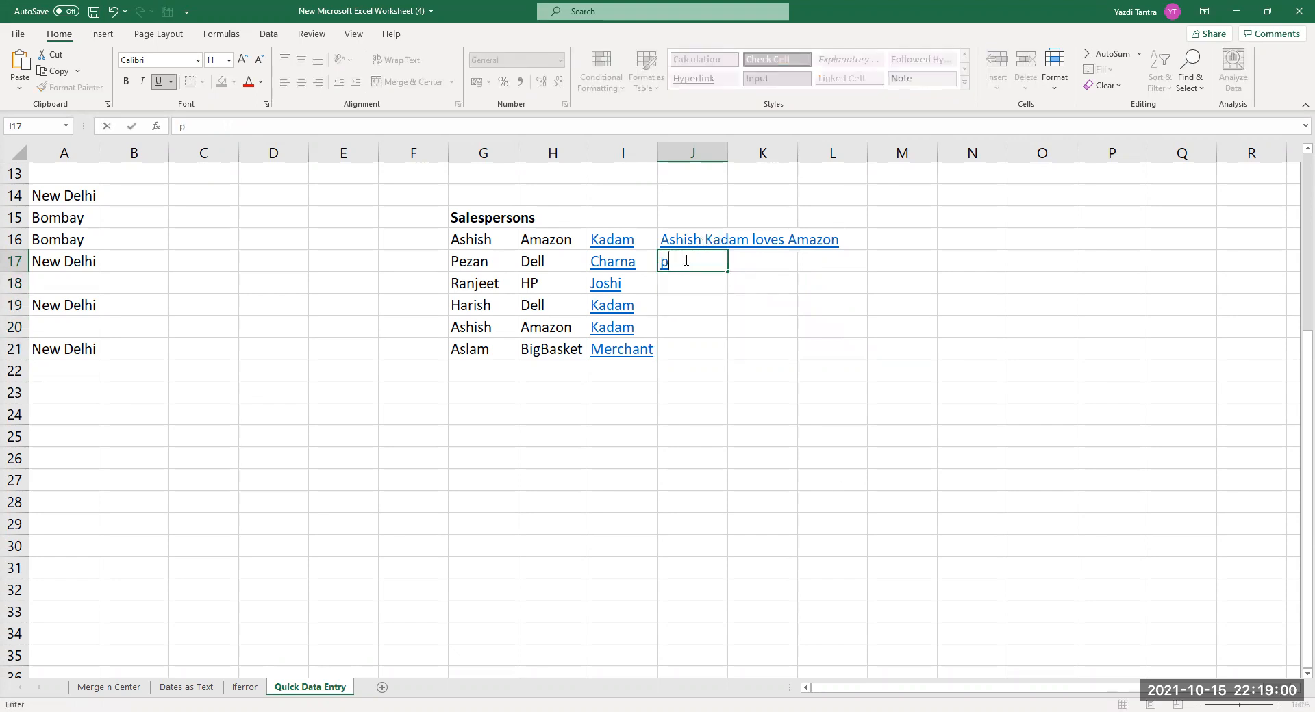
key(BackSpace)
click(661, 248)
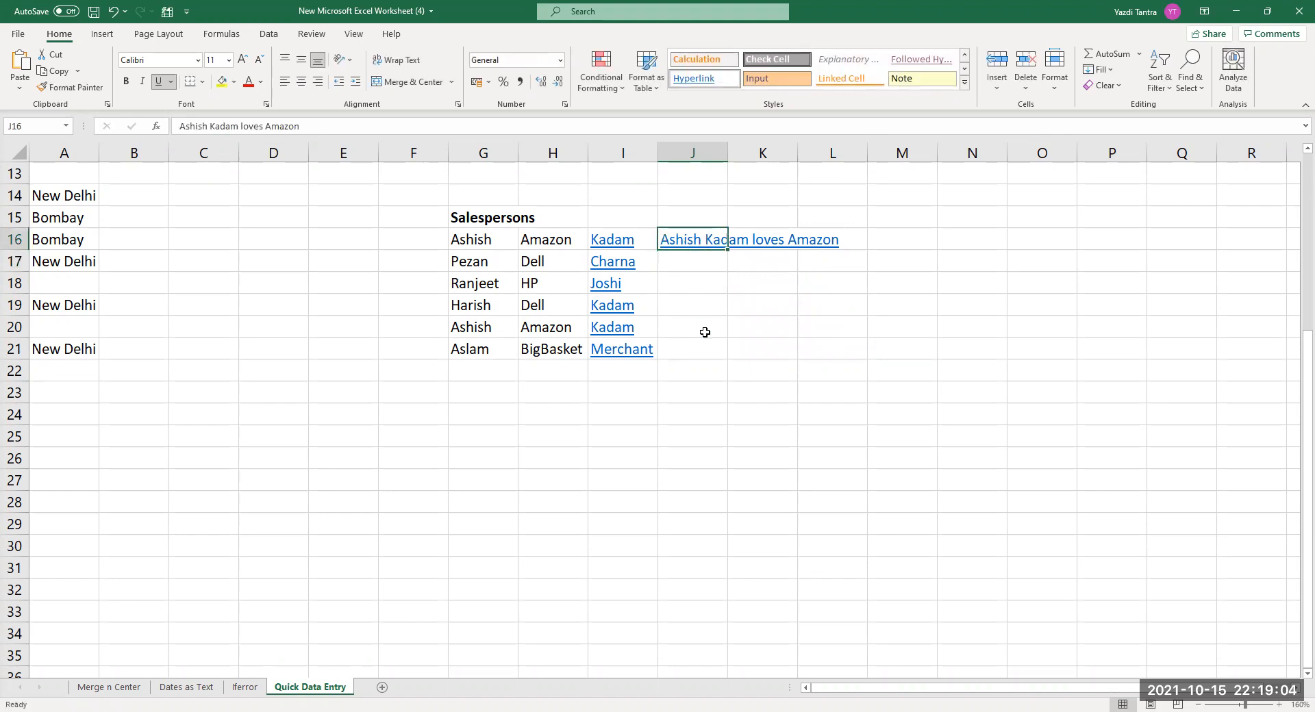
key(Down)
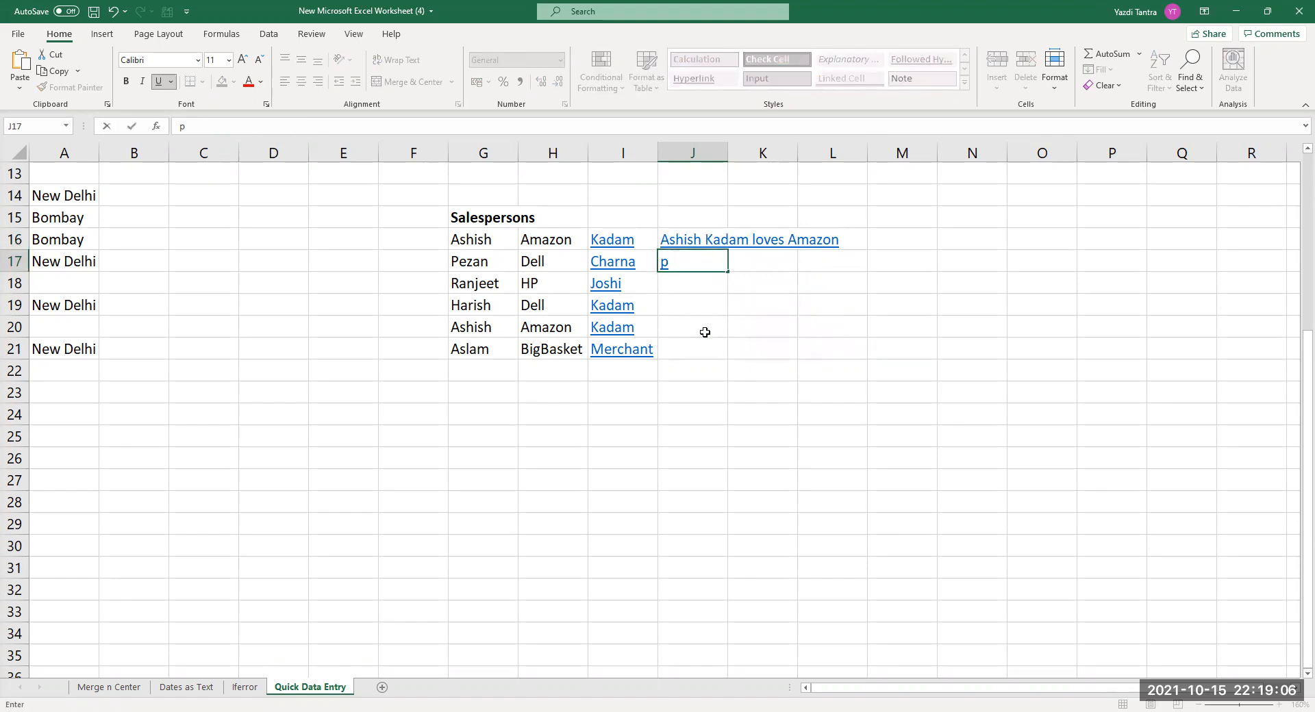
key(Return)
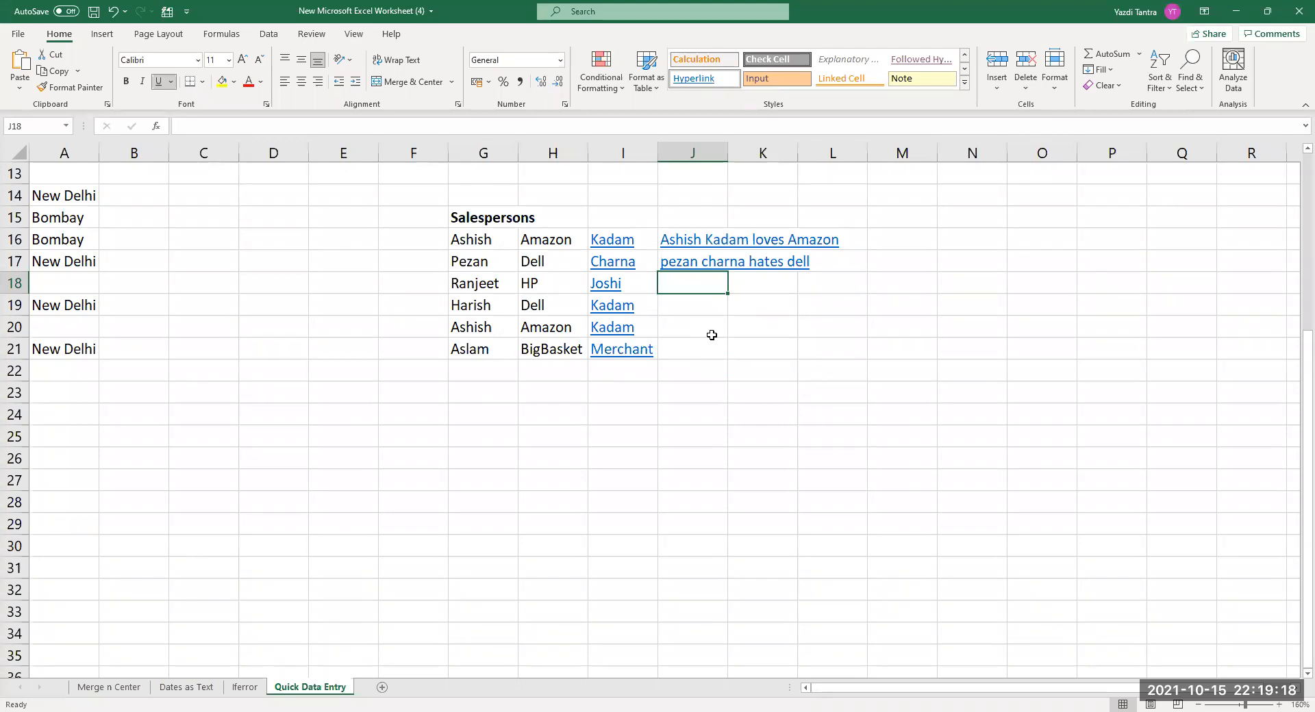
Enter 'ranjeet is from HP' in J18 and accept Flash Fill for the remaining rows.
text(r)
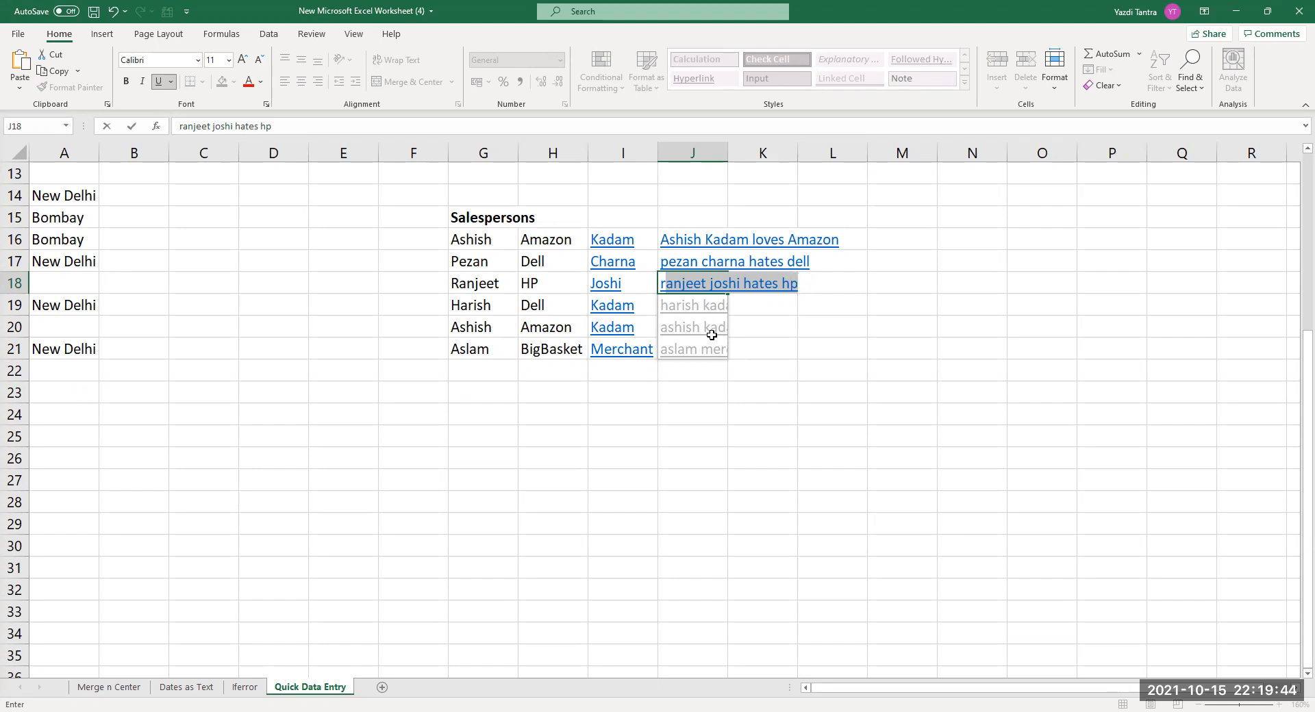
key(BackSpace)
key(BackSpace)
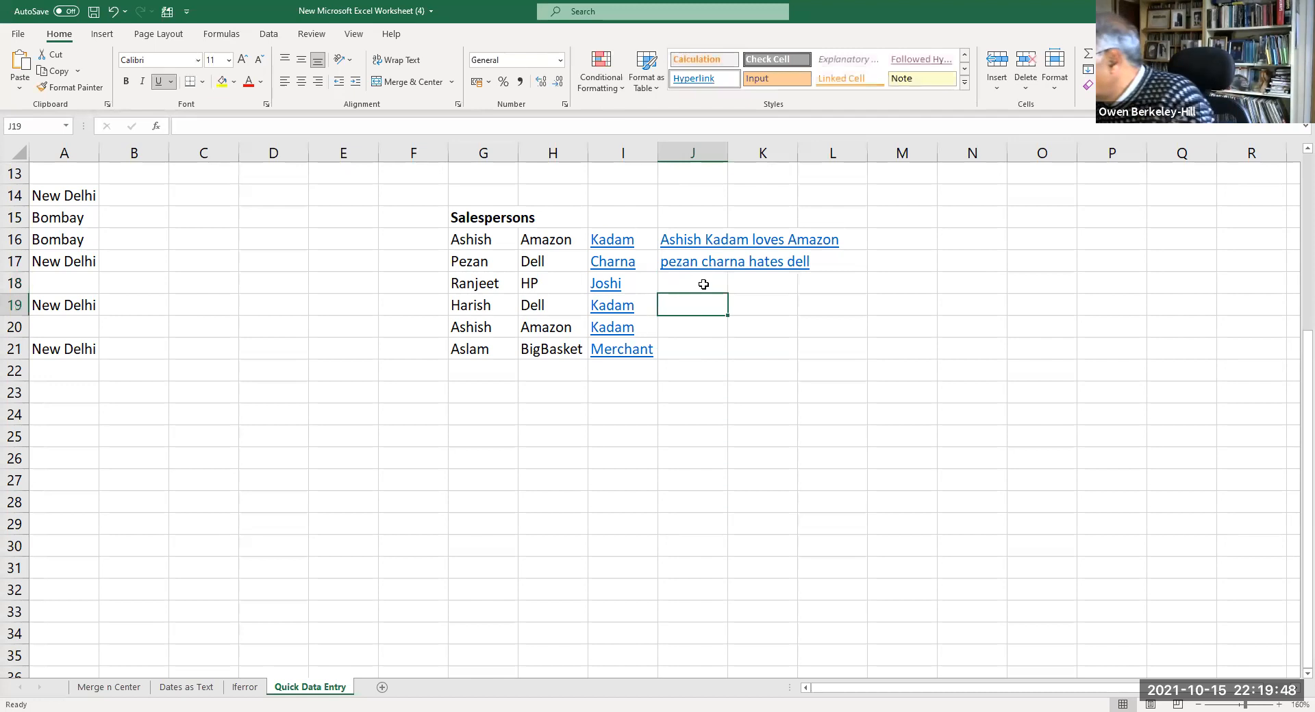
key(Escape)
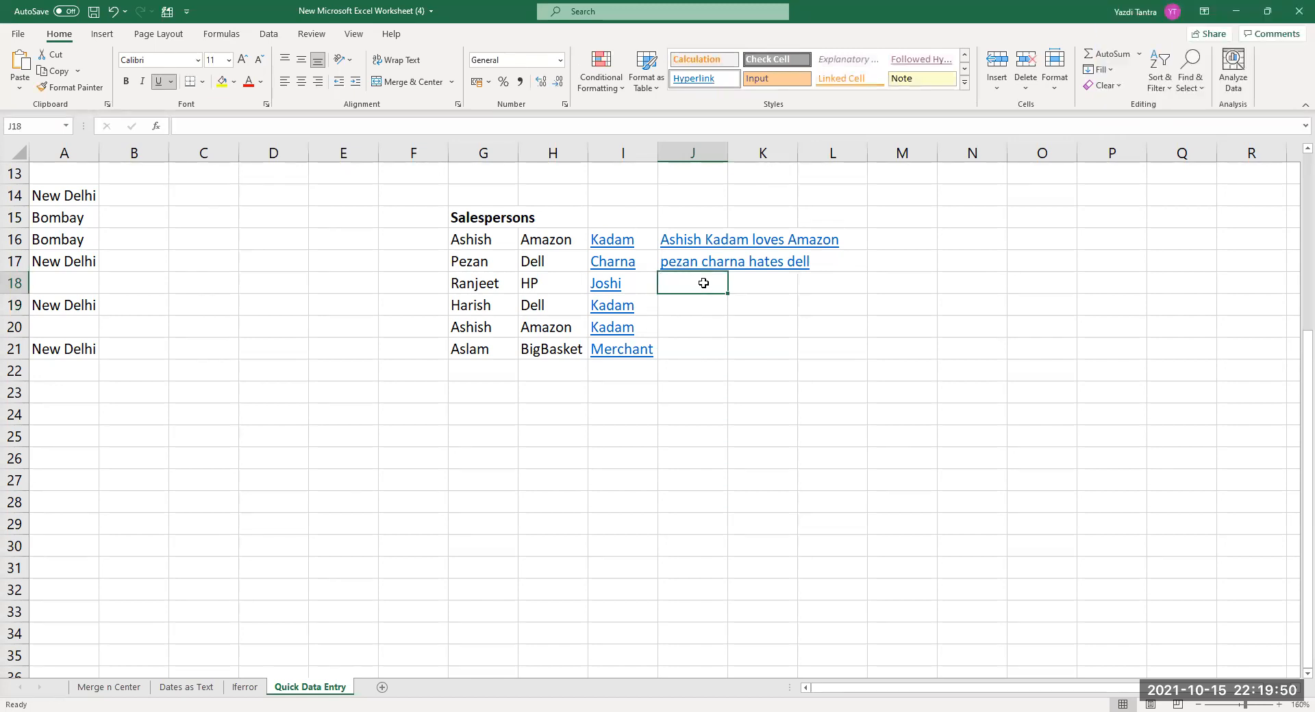
text(ranjeet)
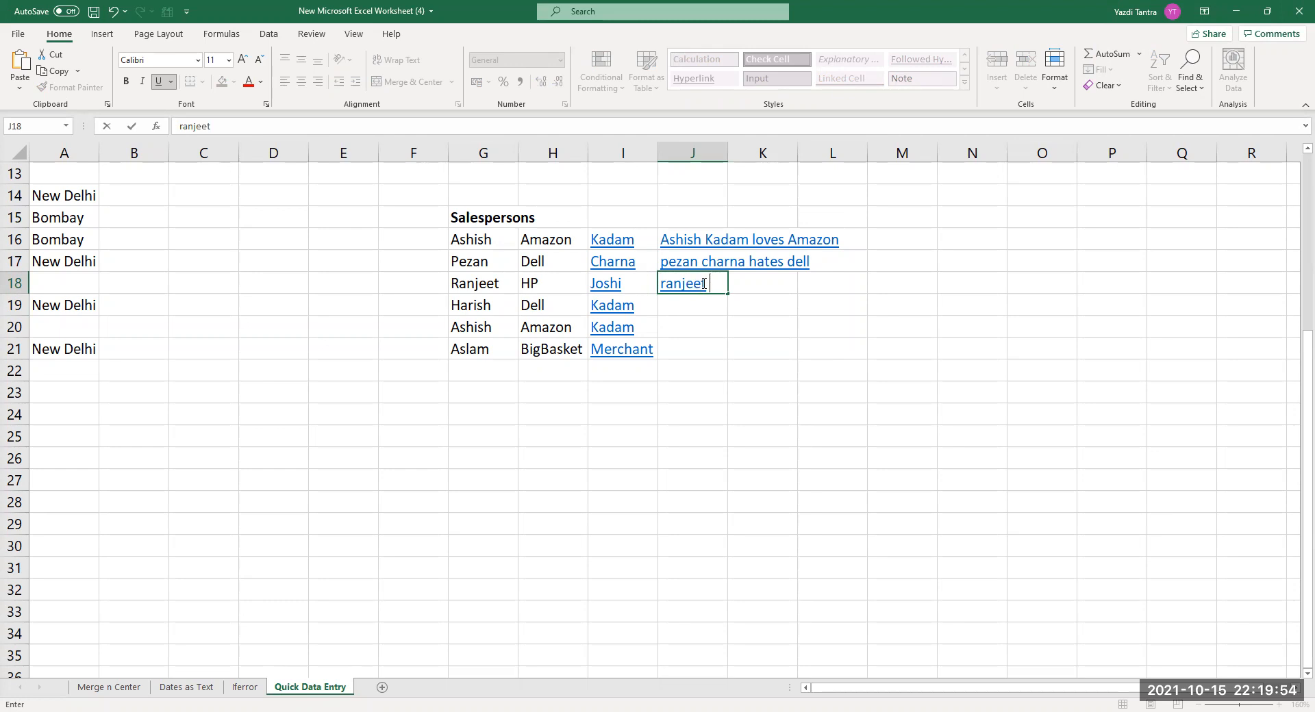
text( is from HP)
key(Return)
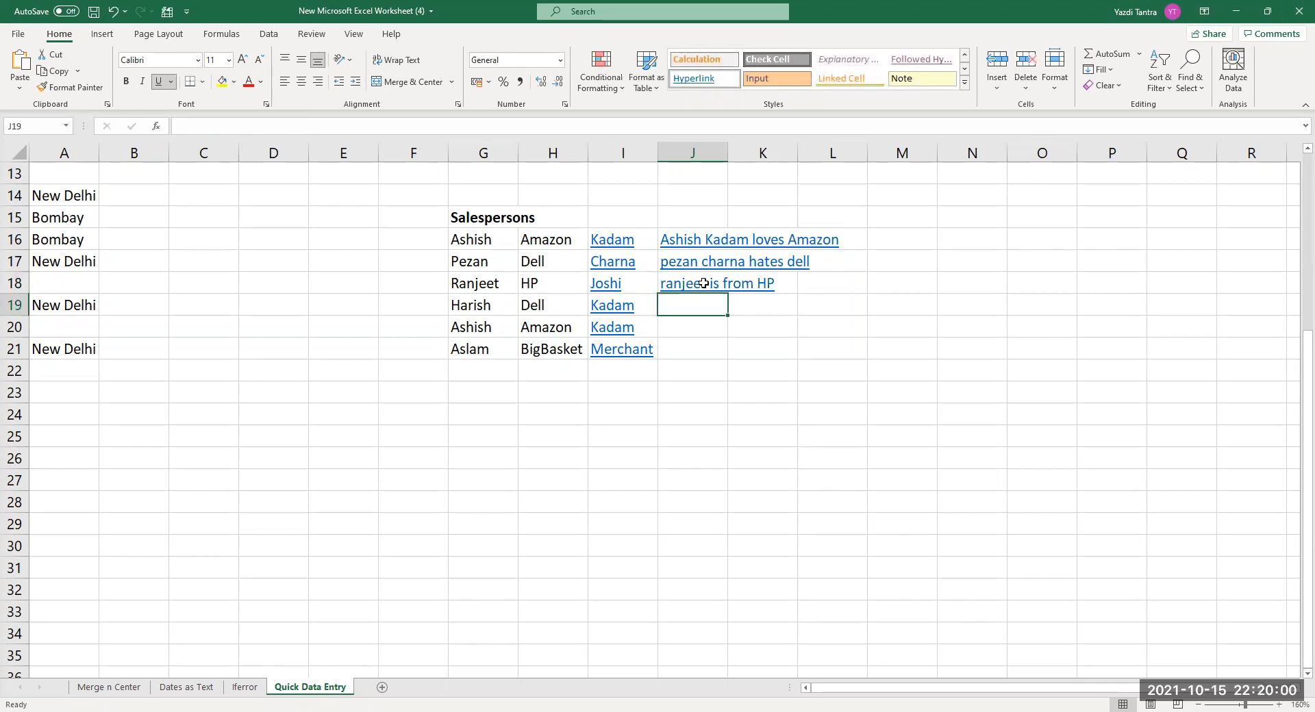
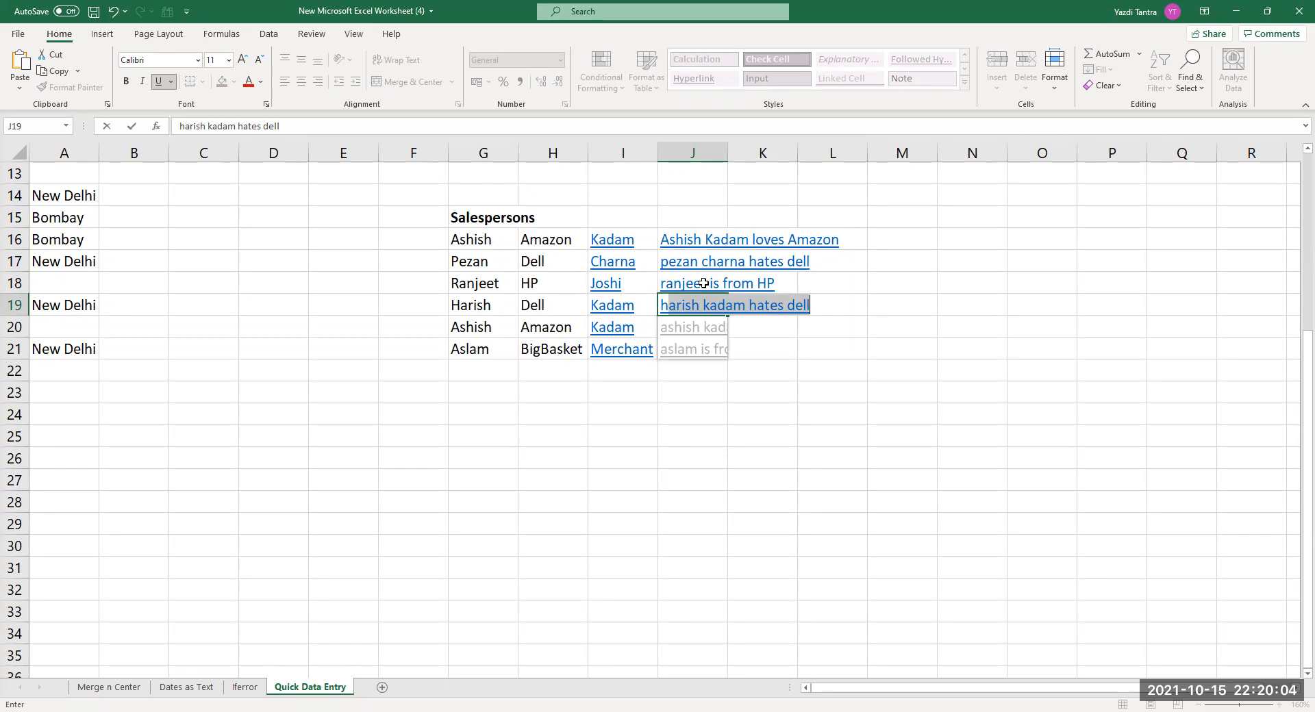
key(Return)
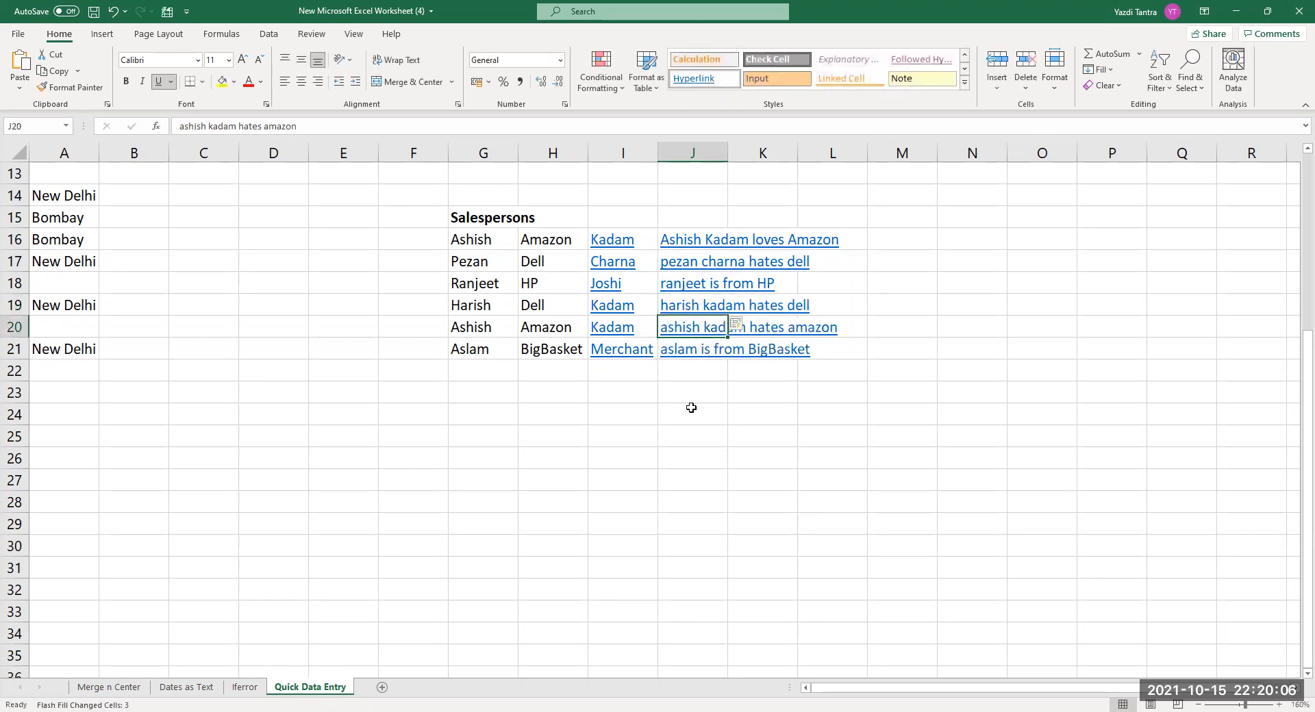
click(717, 447)
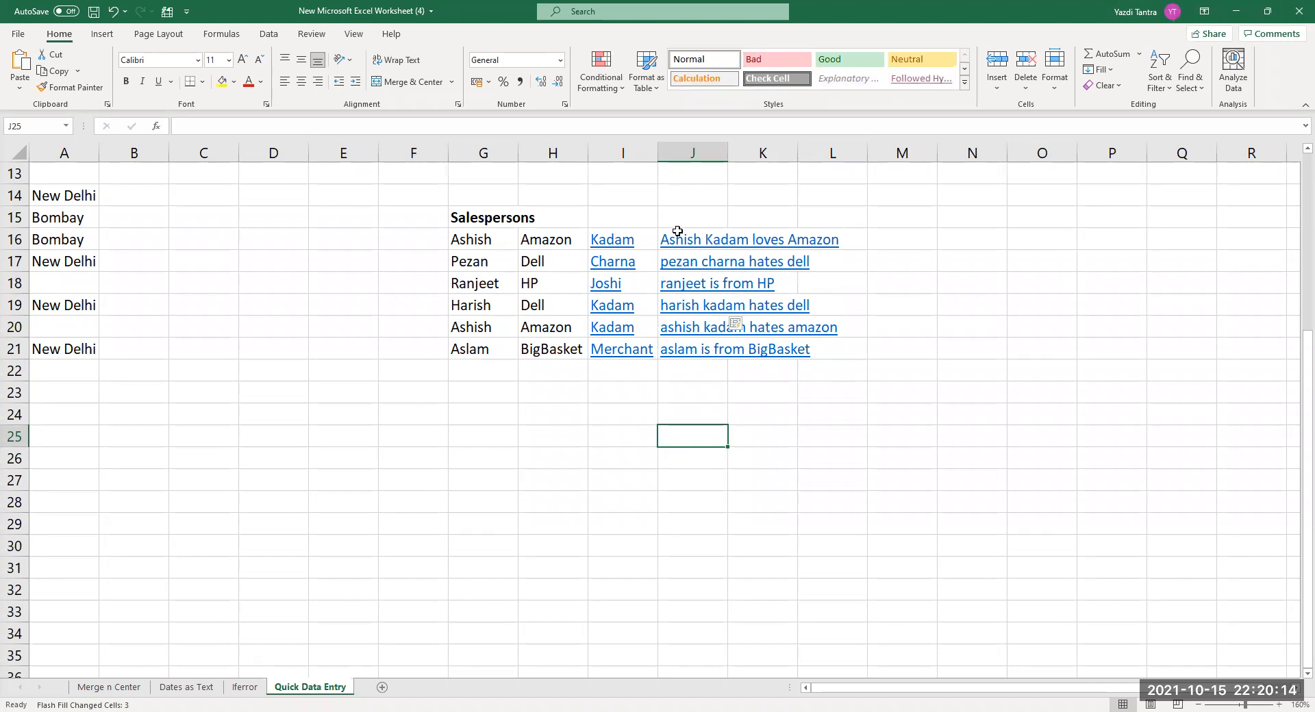
Clear J16:J21, view the Home Fill dropdown, and open Excel Options from the File backstage.
drag(671, 240, 688, 350)
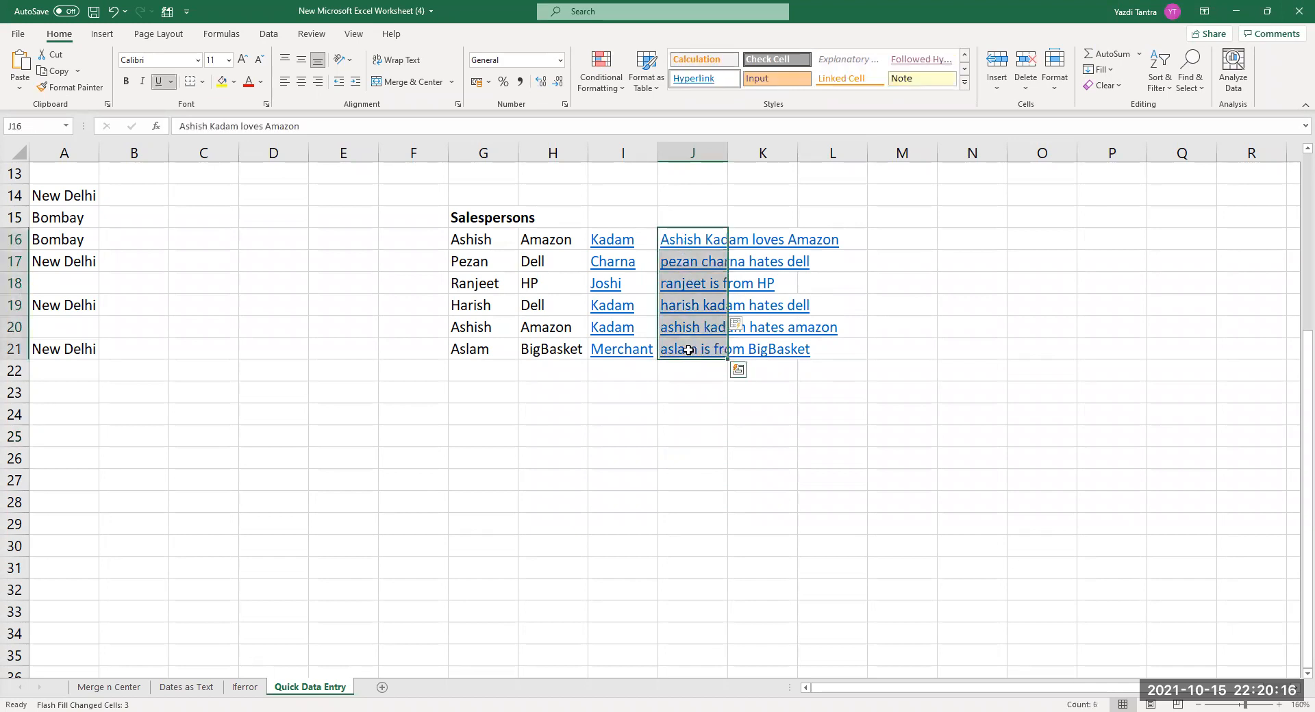
key(Delete)
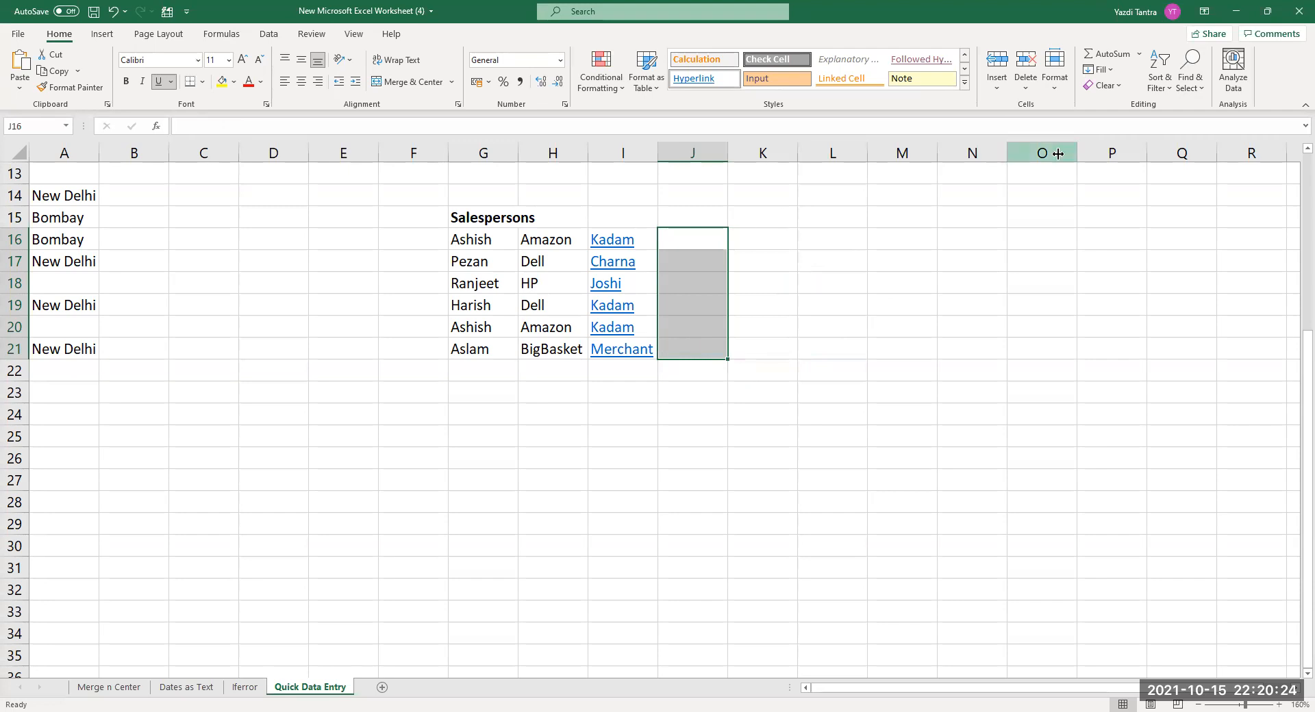
click(1109, 71)
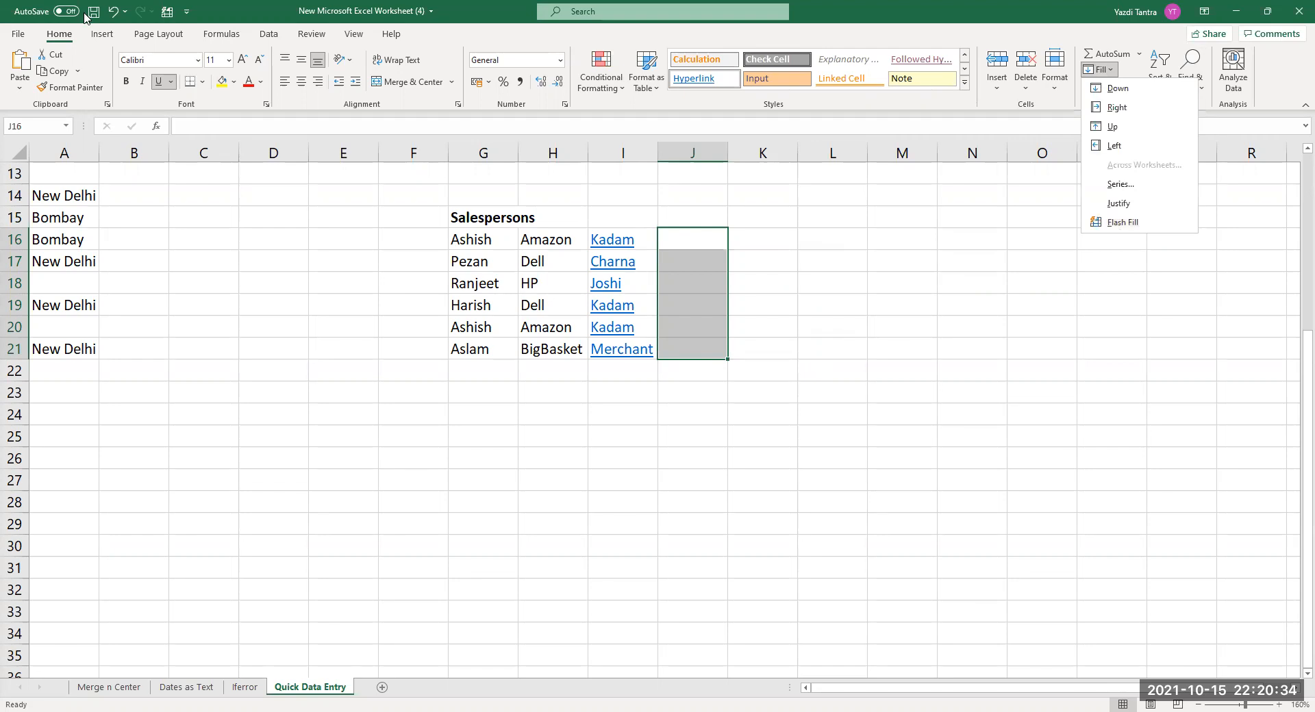
click(17, 34)
click(26, 688)
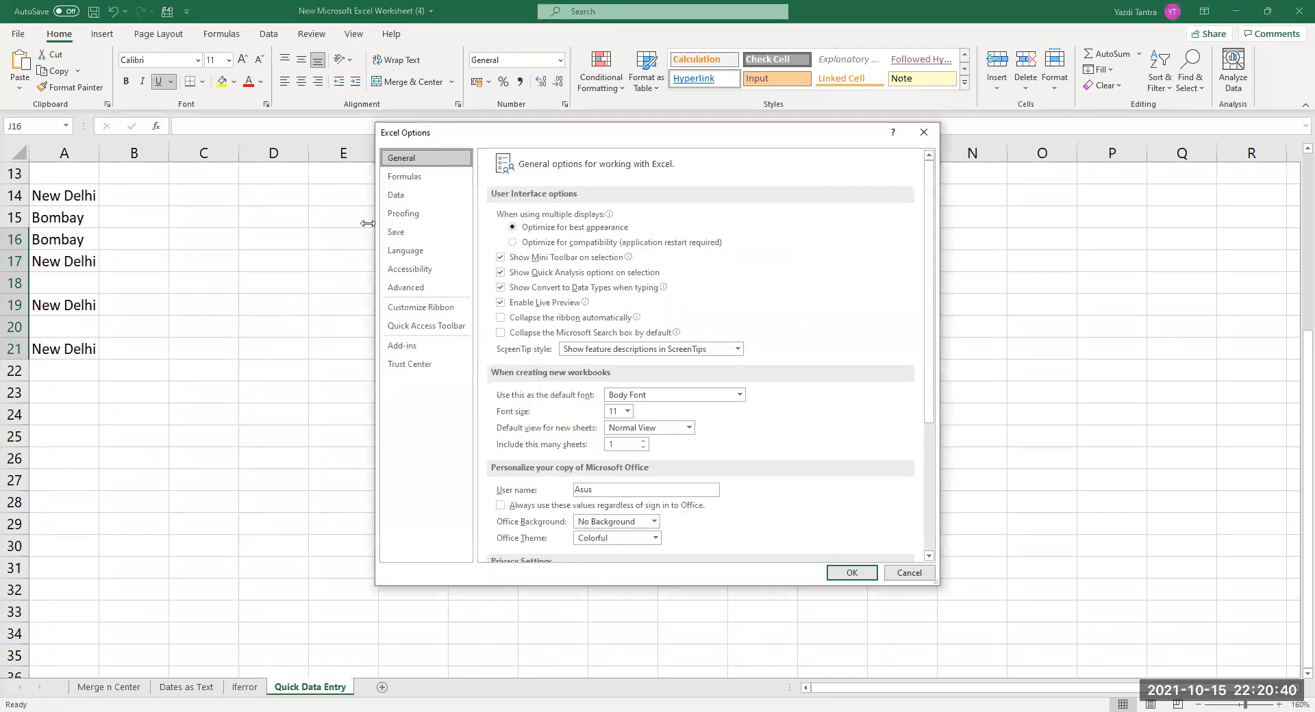
View the Advanced settings page in Excel Options.
click(405, 287)
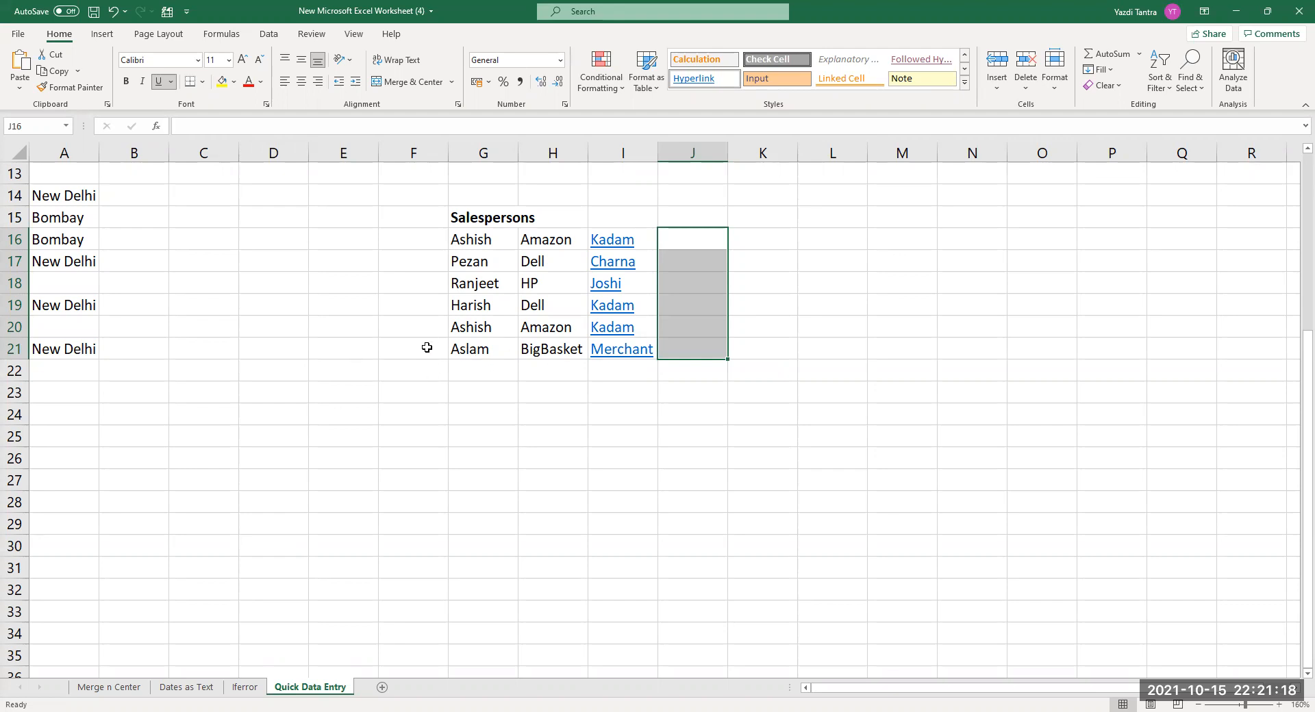
click(106, 688)
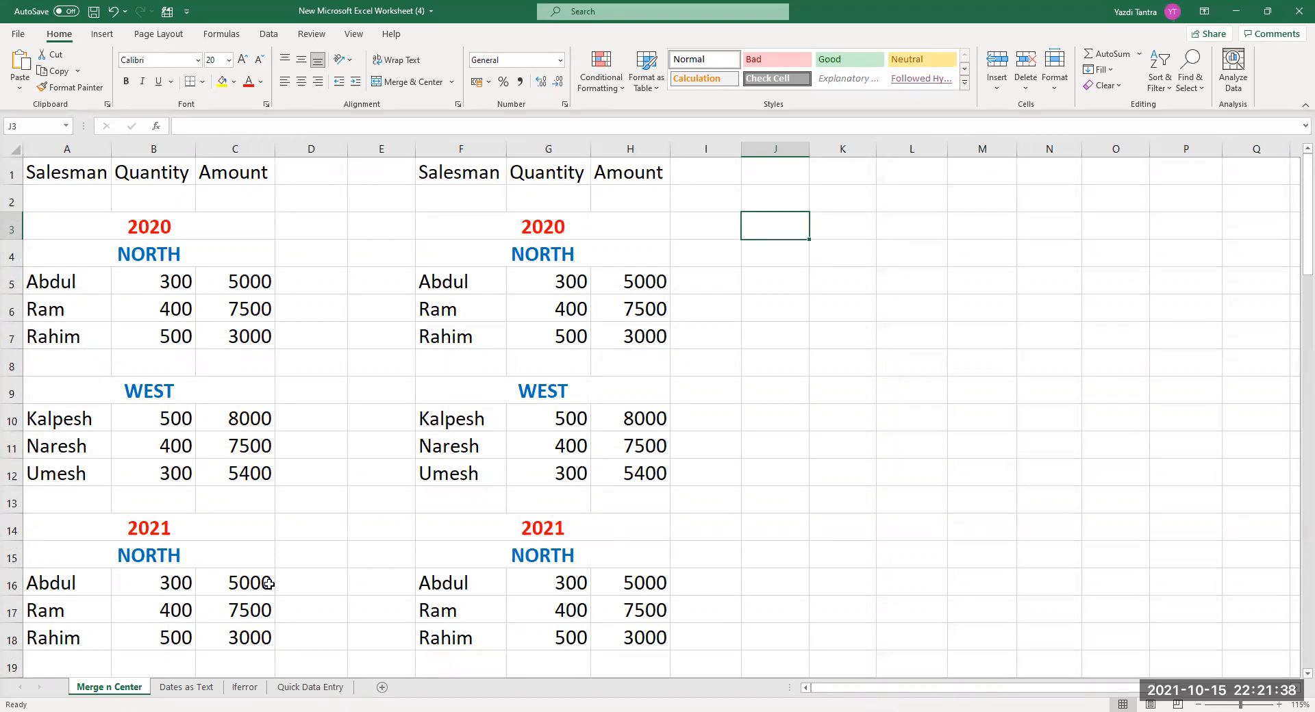
click(310, 688)
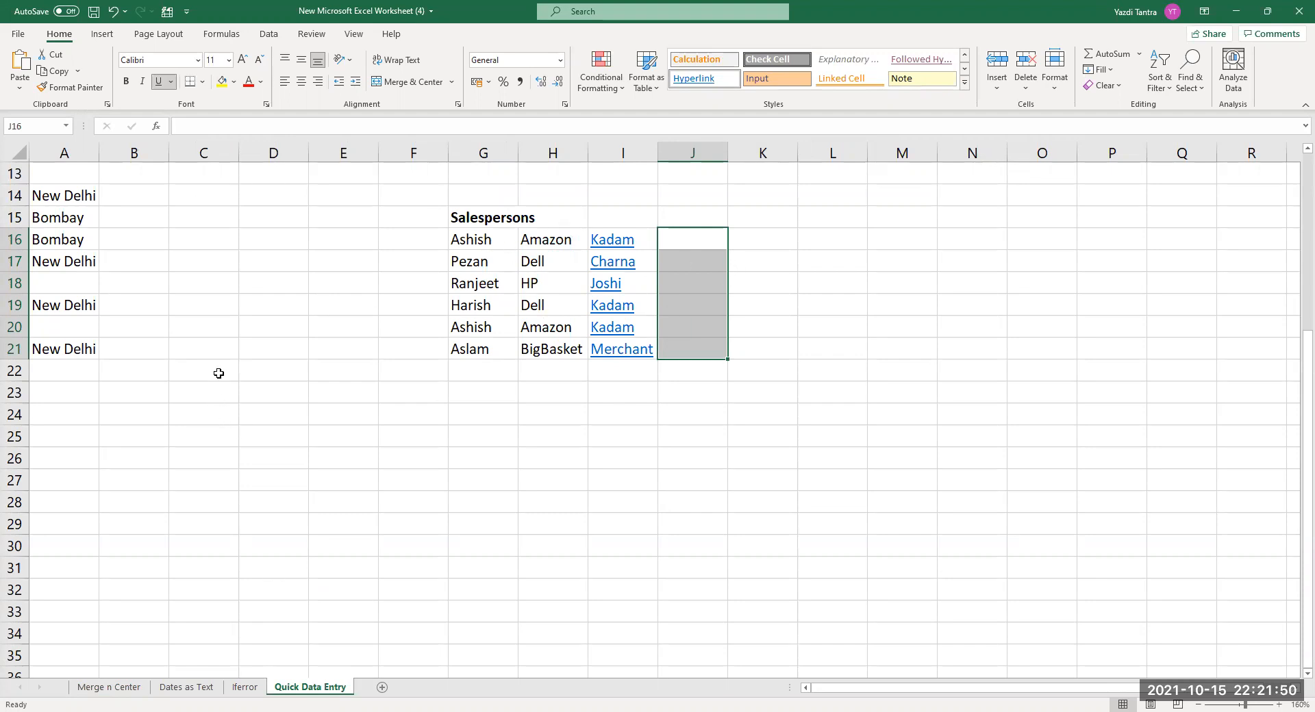
scroll(219, 373, up, 1)
scroll(218, 373, up, 4)
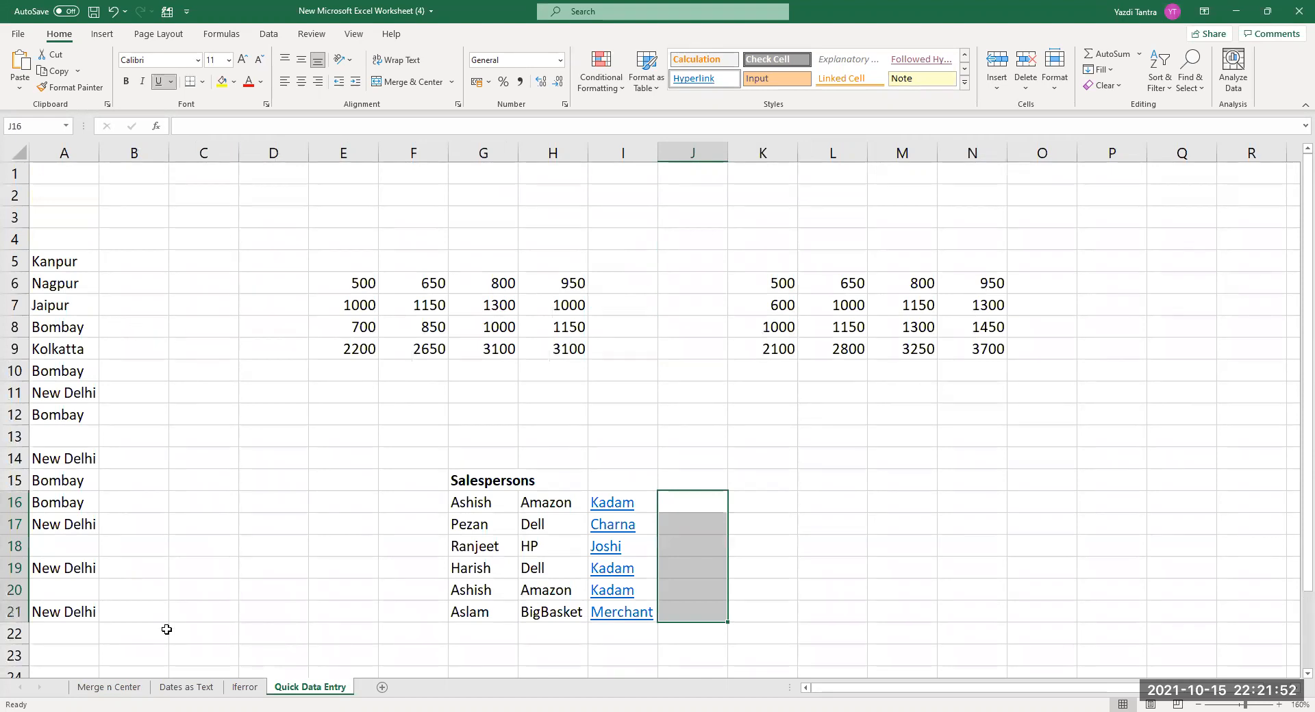